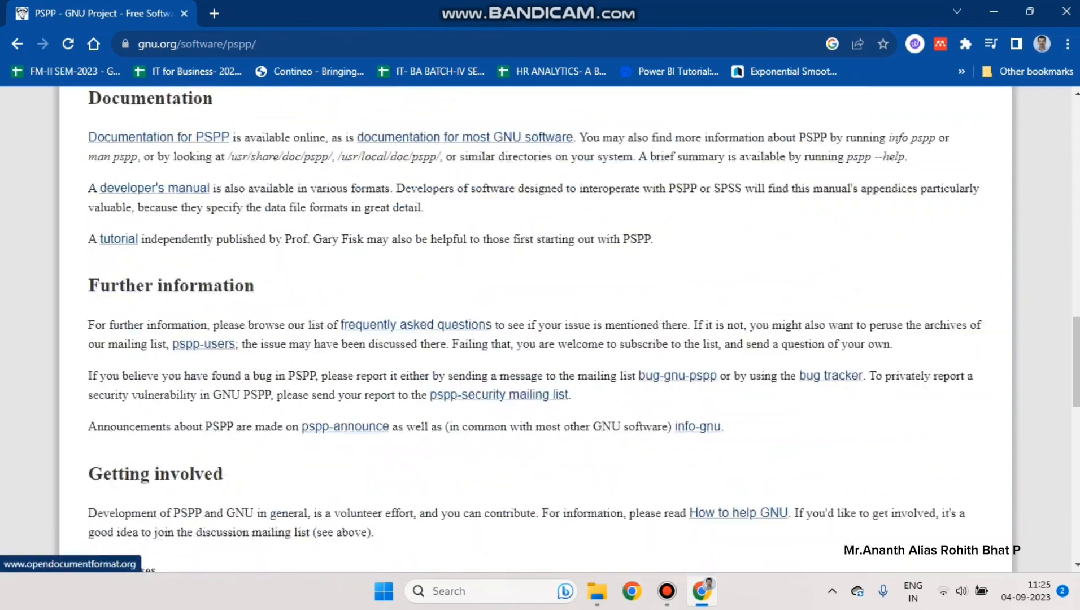
Step: Try to download the Windows installer pspp-1.6.2-install.exe from the GNU PSPP download page, keeping the blocked file
scroll(536, 328, up, 20)
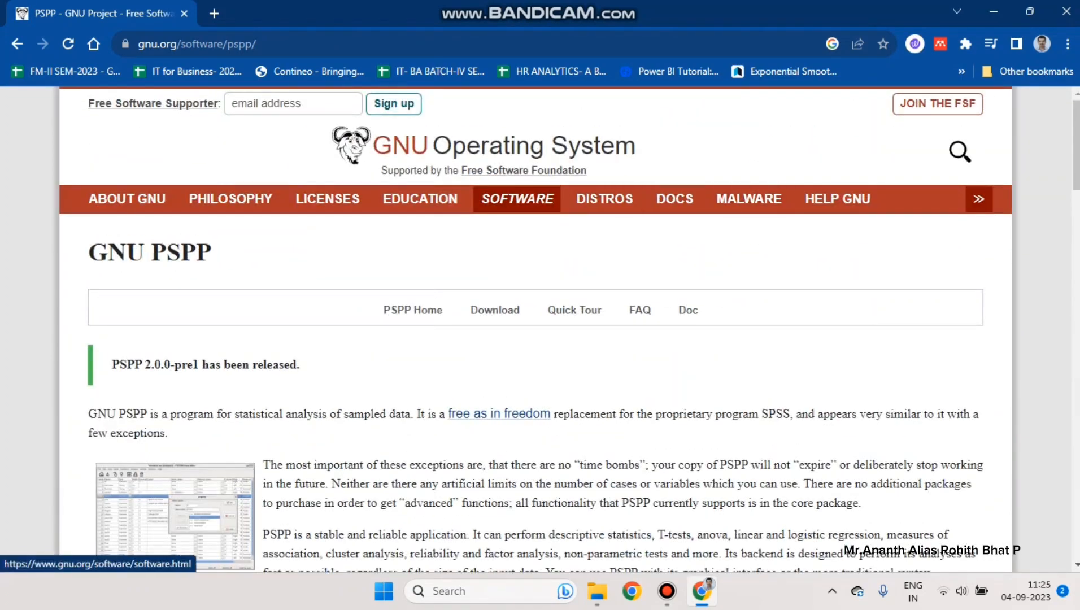
scroll(496, 170, down, 3)
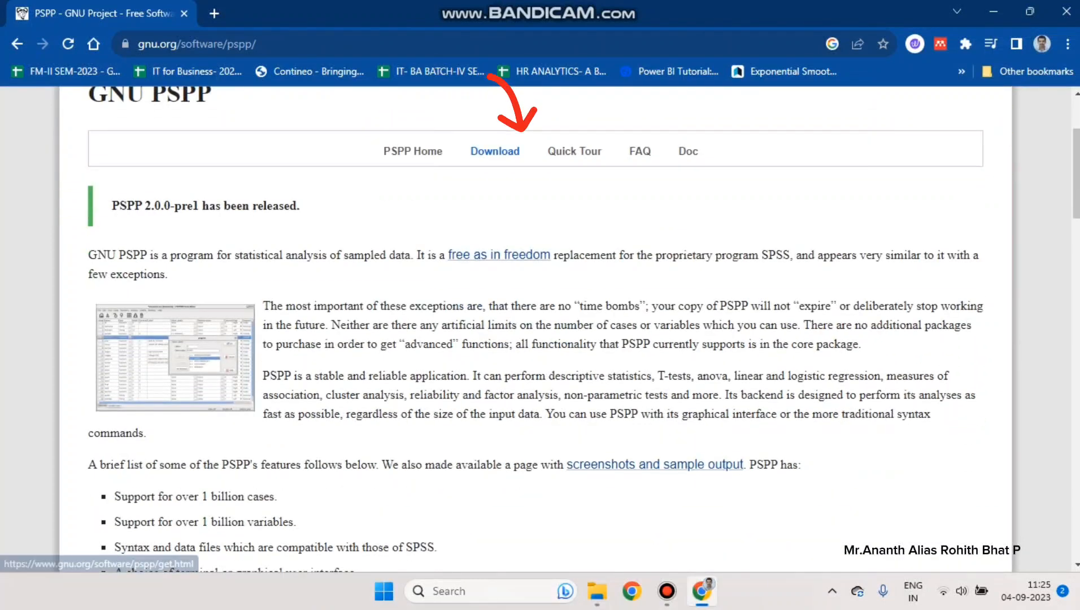
click(496, 152)
scroll(291, 186, down, 4)
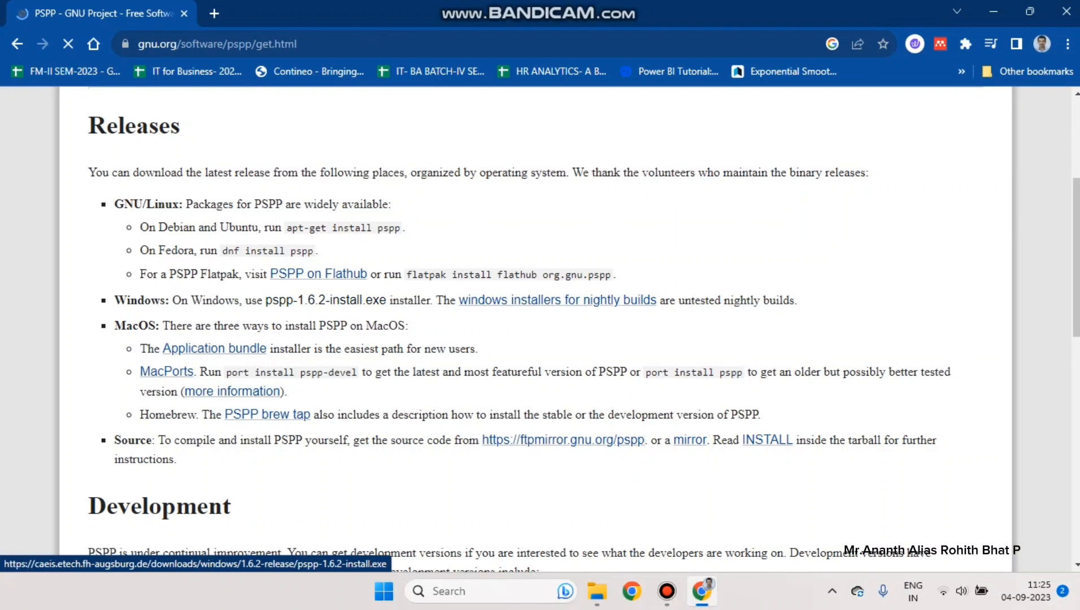
click(325, 300)
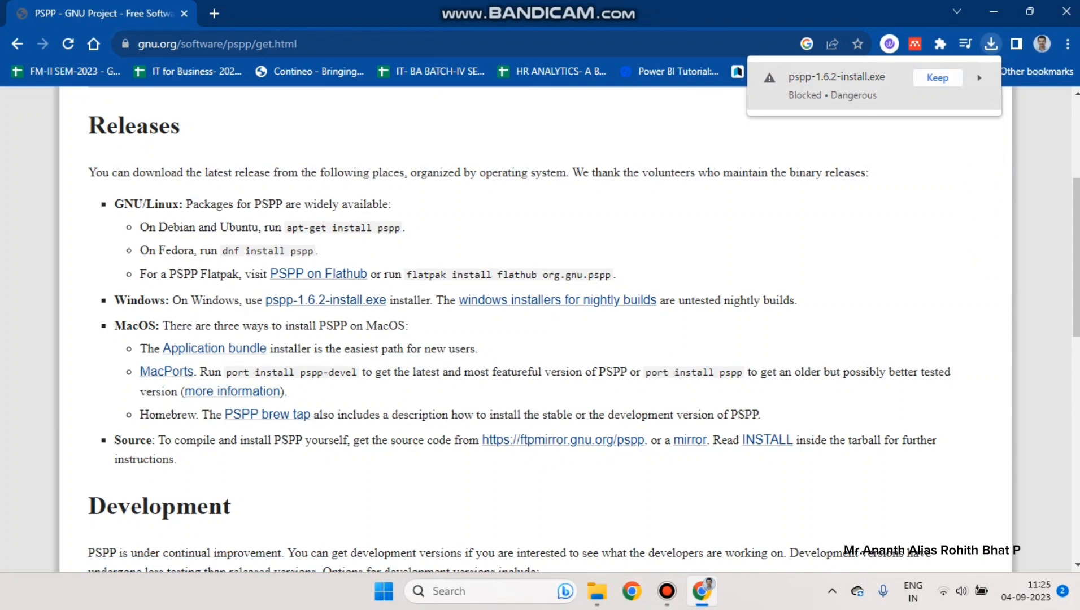
click(937, 78)
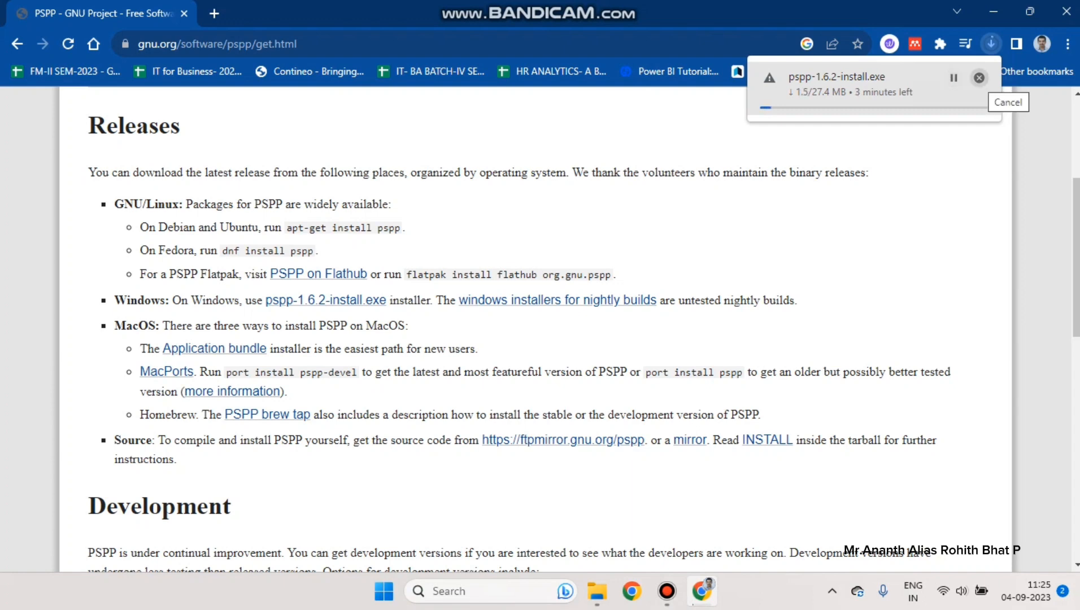
click(979, 78)
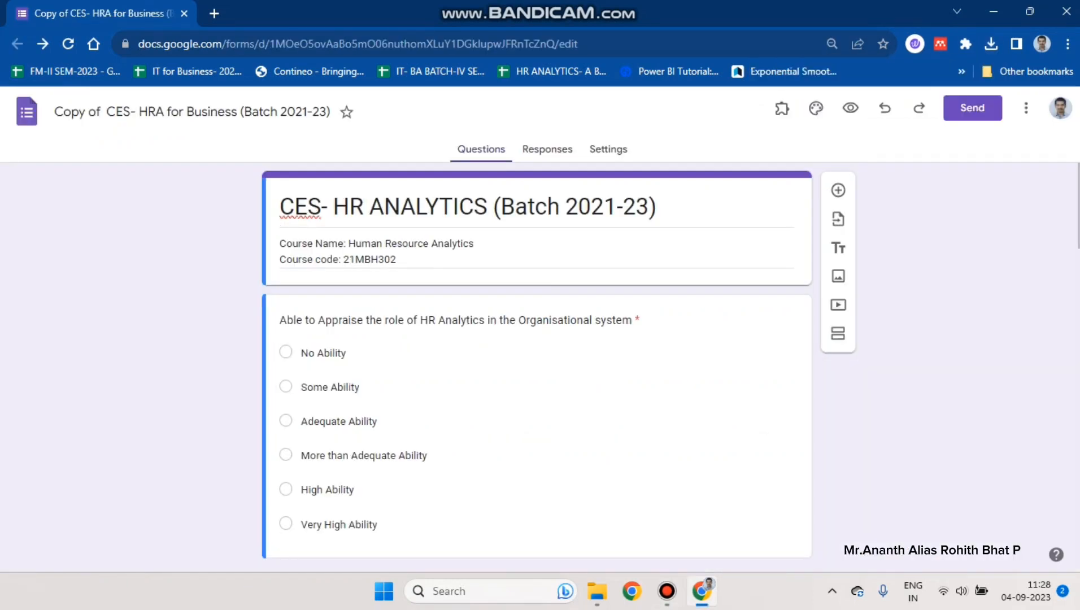
Step: Link the responses of the CES- HRA for Business form copy to a newly created spreadsheet
scroll(537, 361, down, 10)
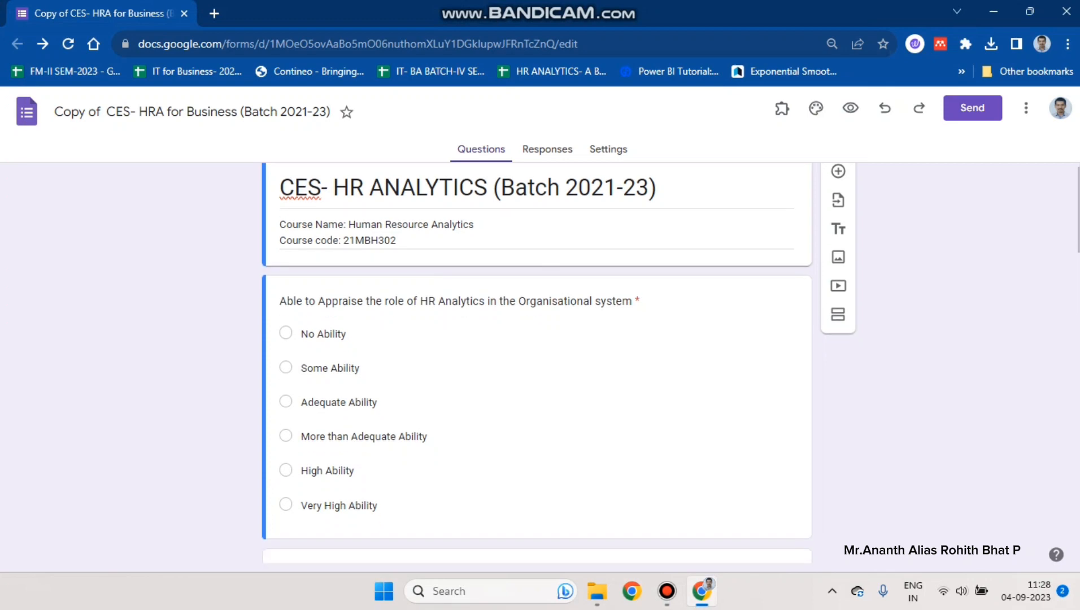
scroll(537, 362, up, 10)
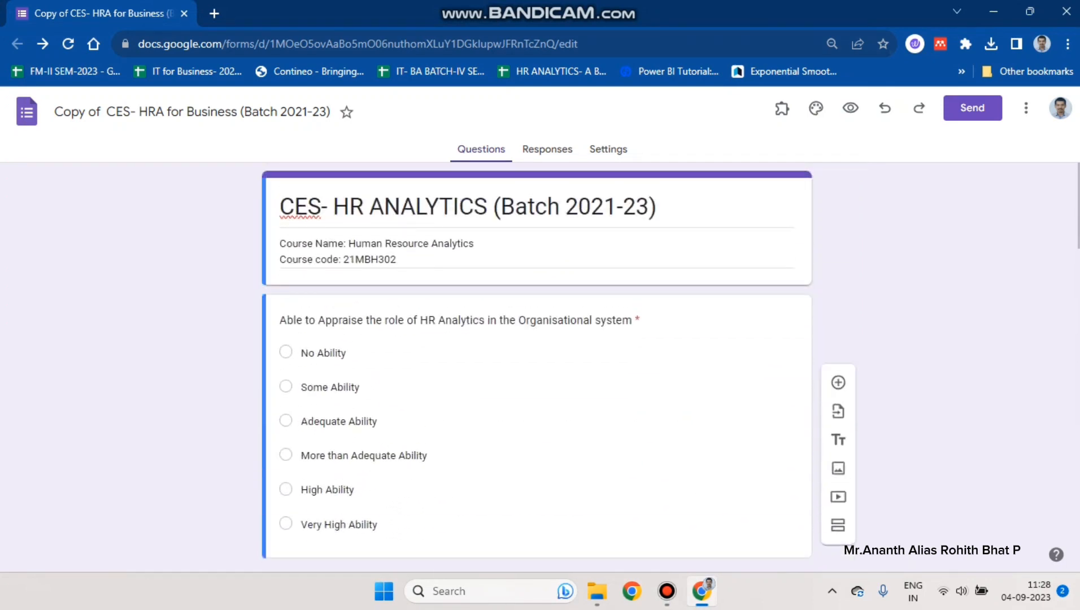
click(547, 150)
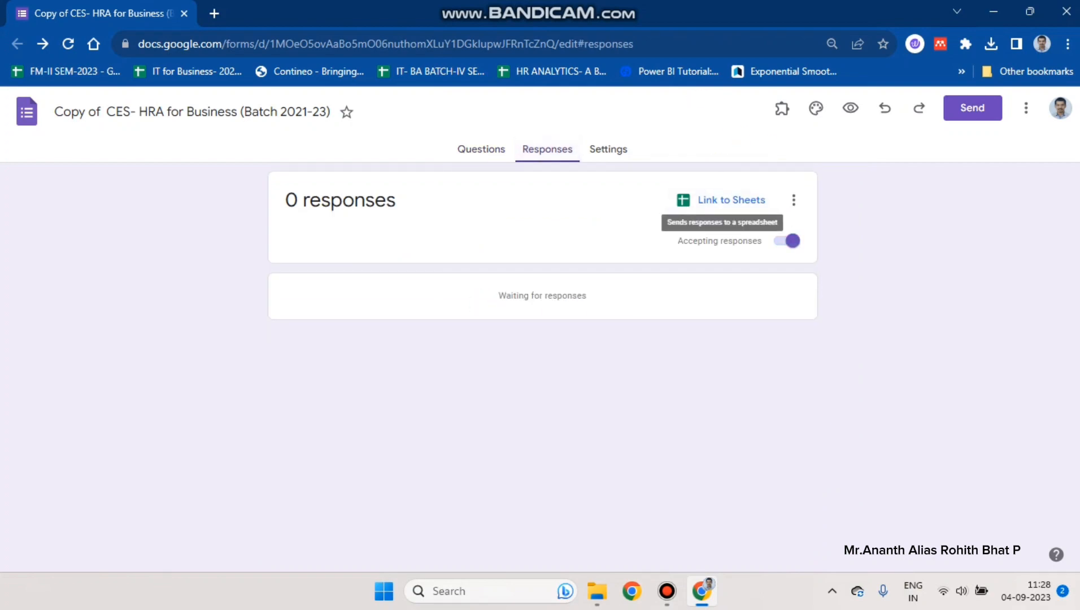
click(722, 200)
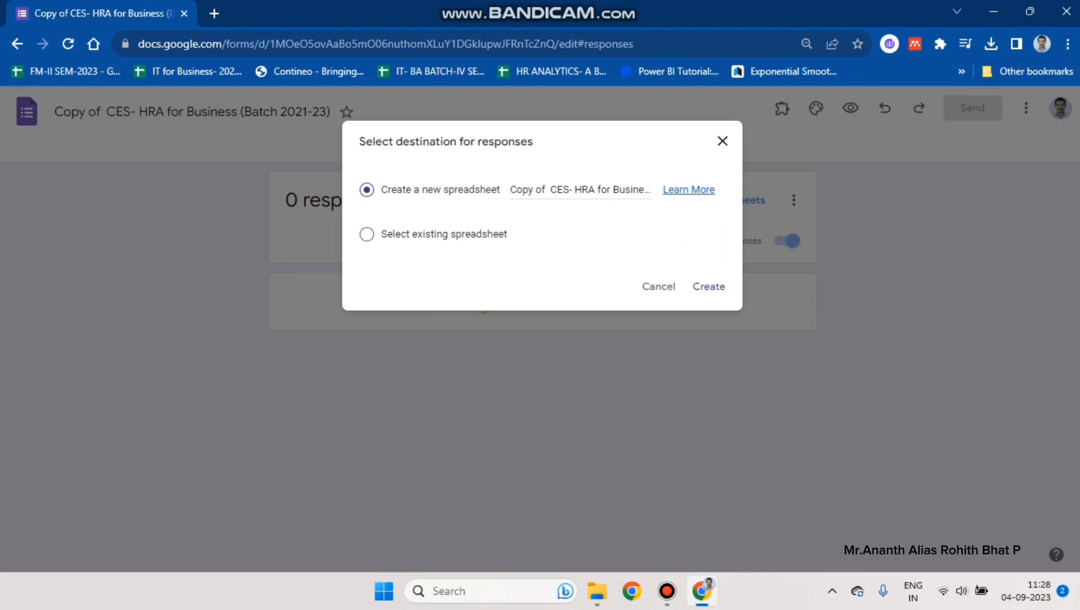
click(709, 286)
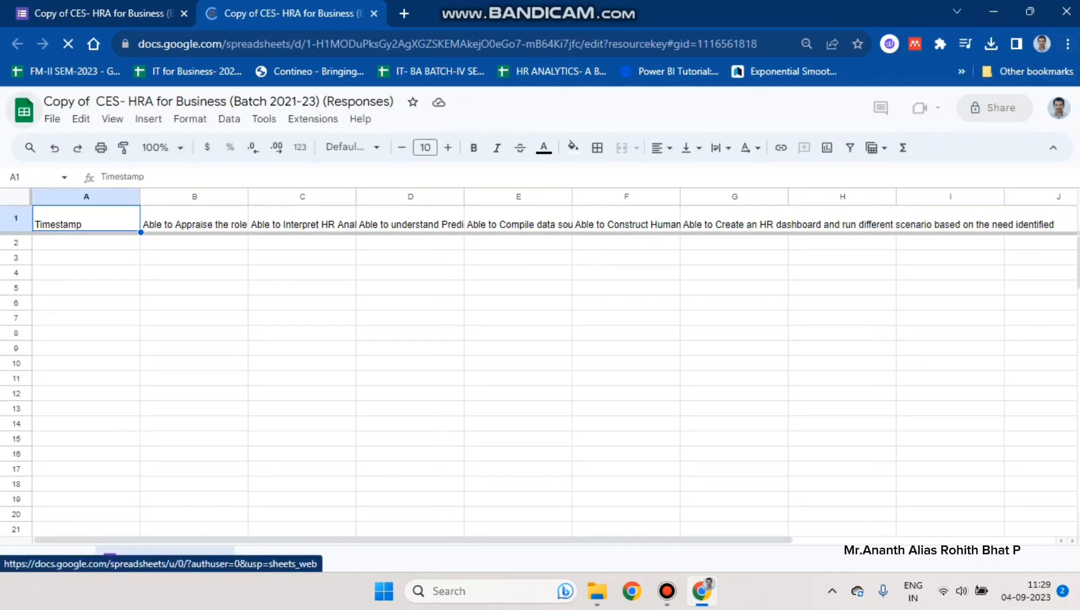
Step: Search the Google Sheets file list for "ces" and open CES- HRA for Business (Batch 2021-23) (Responses)
click(24, 111)
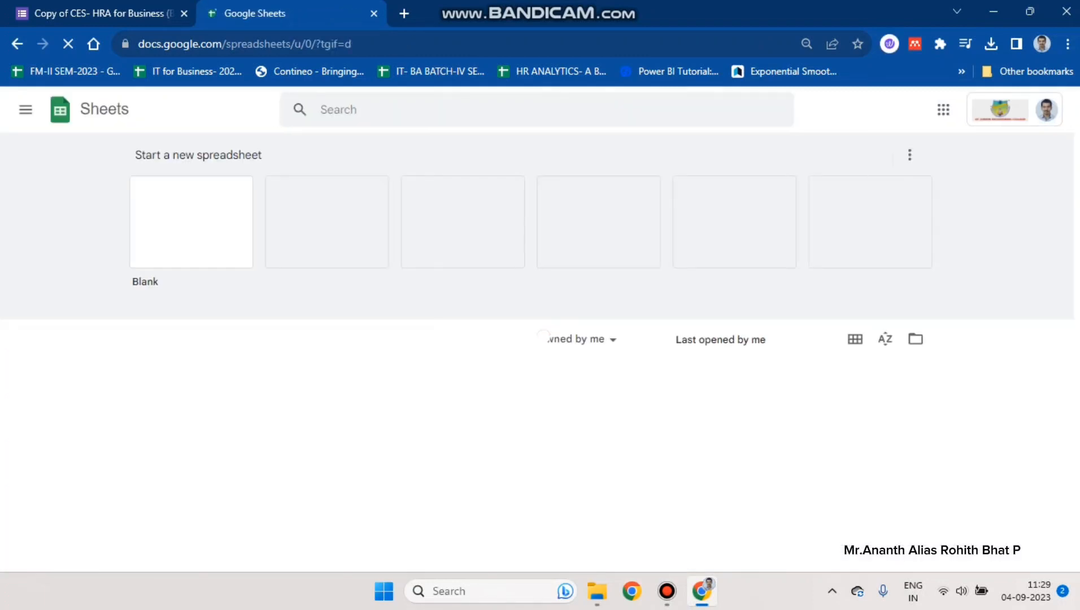
click(543, 336)
text(ces)
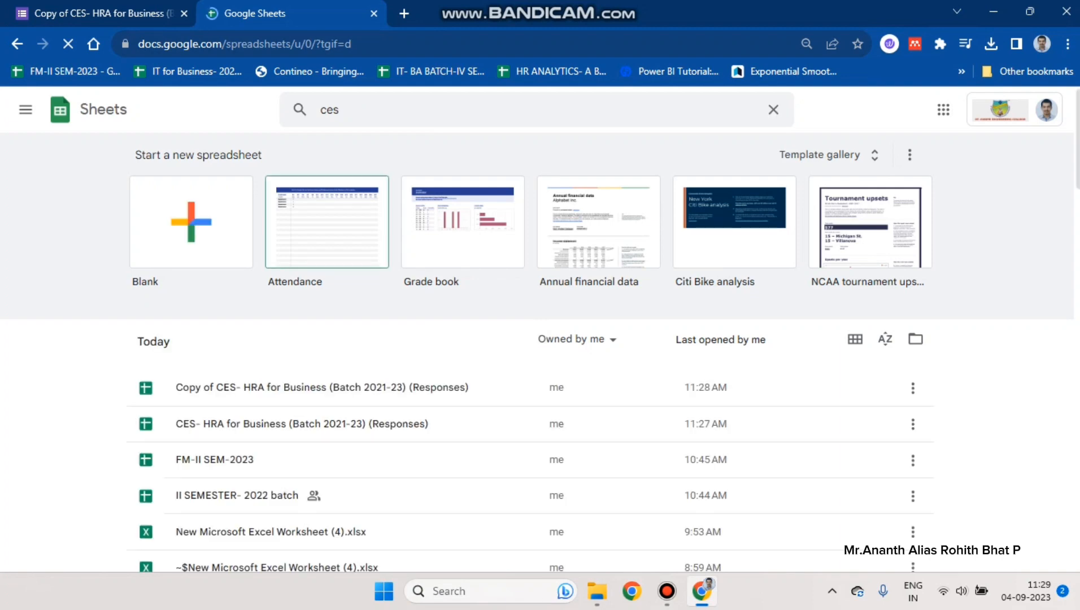
click(548, 337)
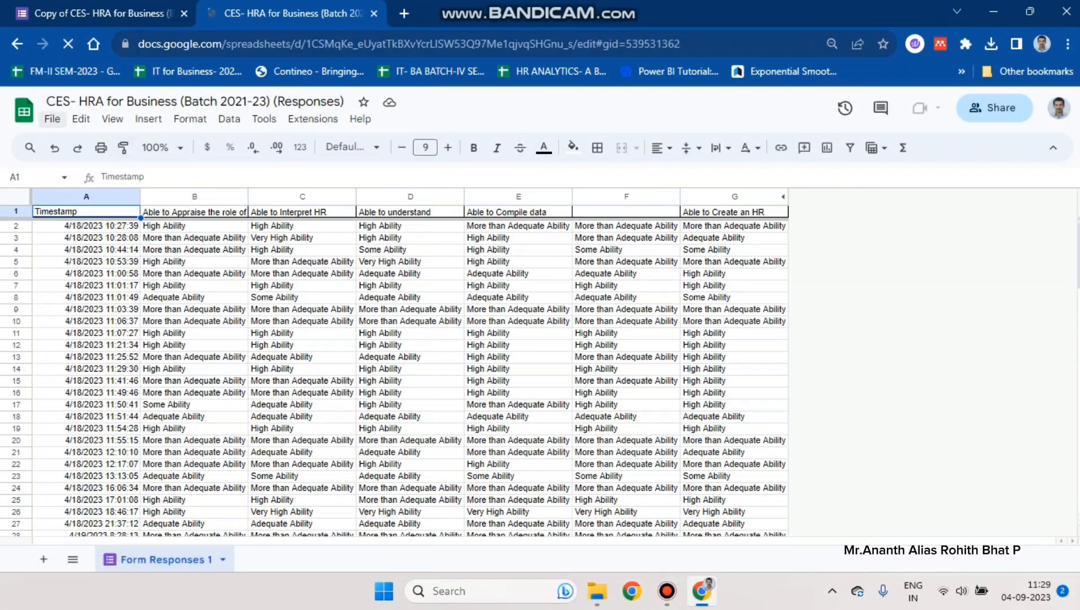
Step: Download the response spreadsheet in Microsoft Excel (.xlsx) format and open it in Excel with editing enabled
click(52, 119)
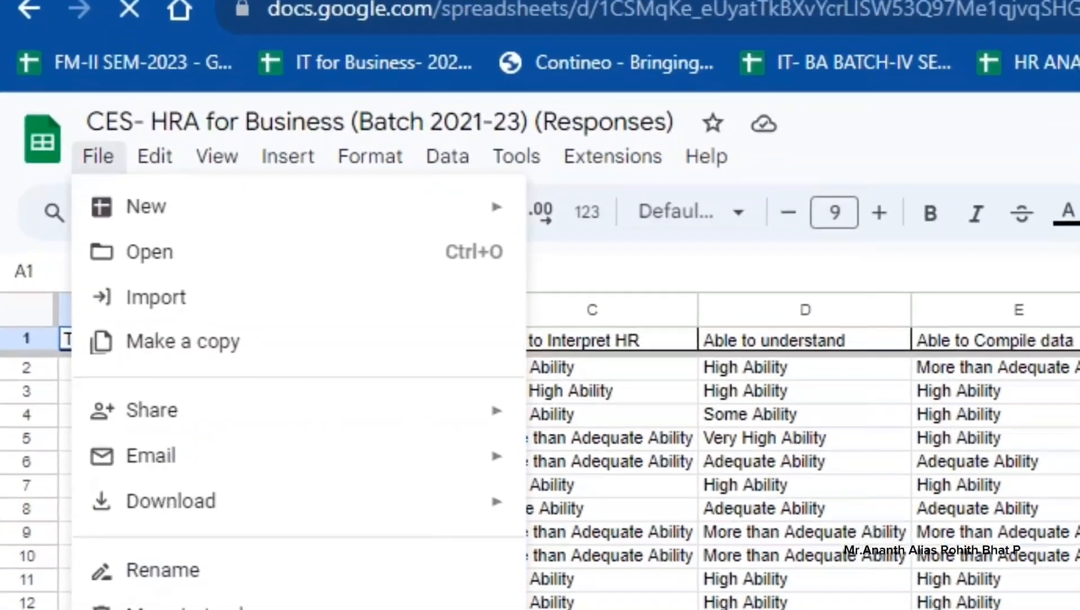
mouse_move(89, 292)
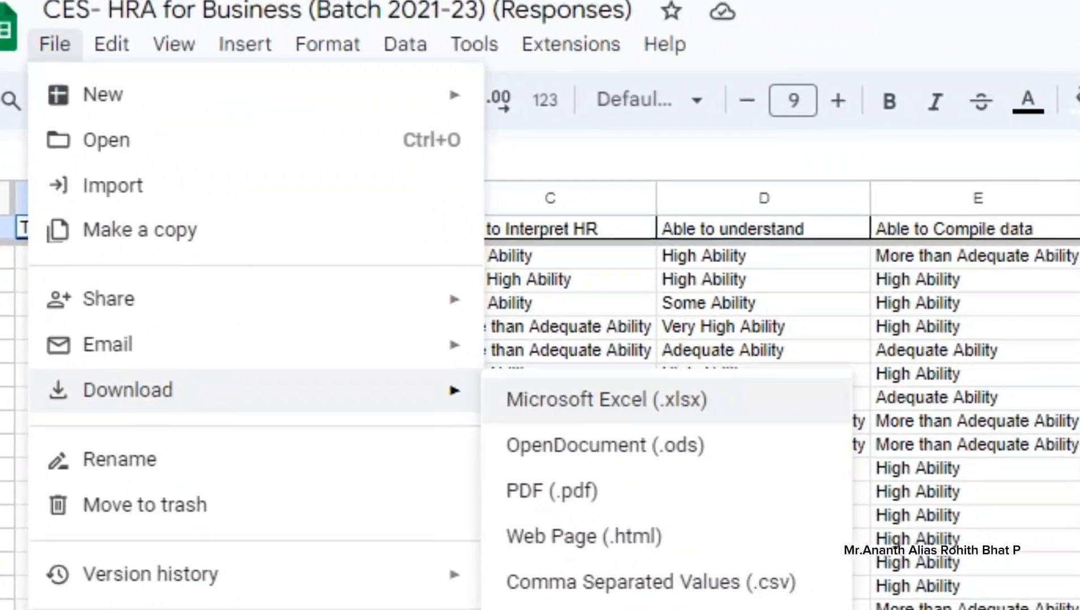
click(625, 453)
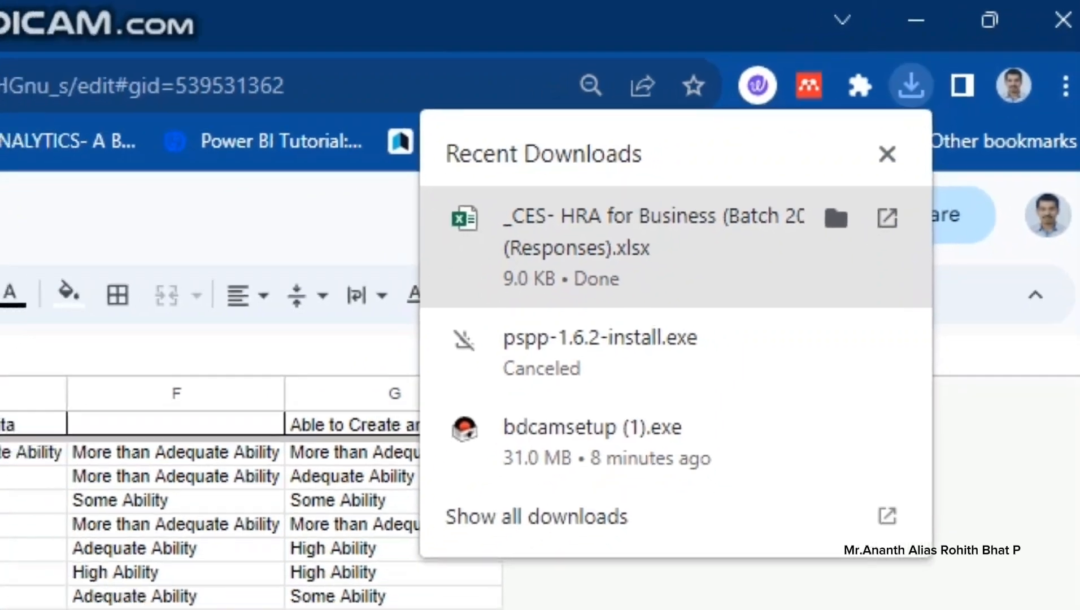
click(565, 271)
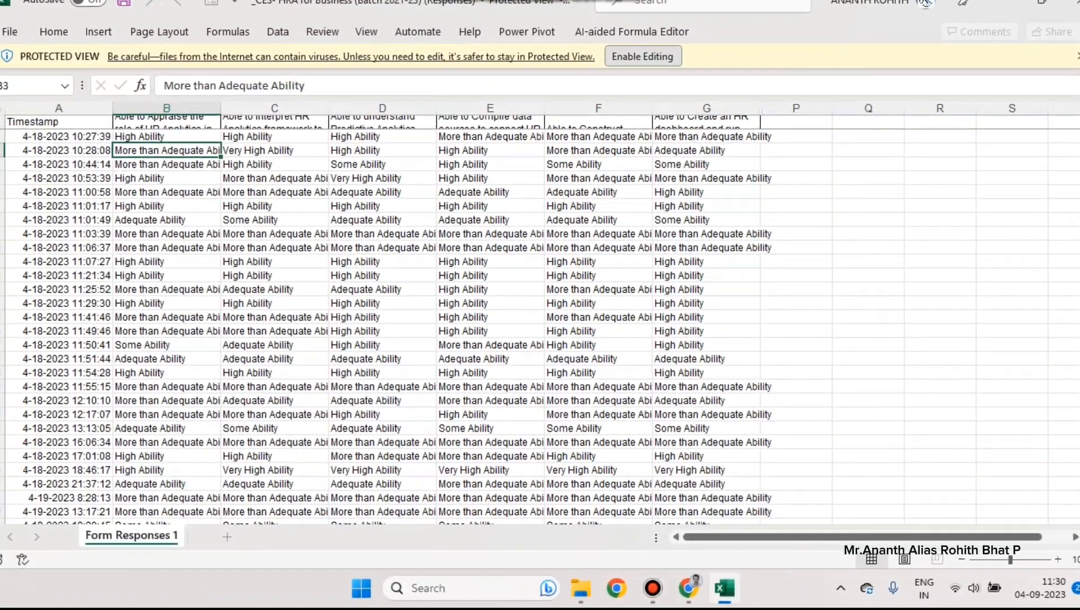
click(642, 57)
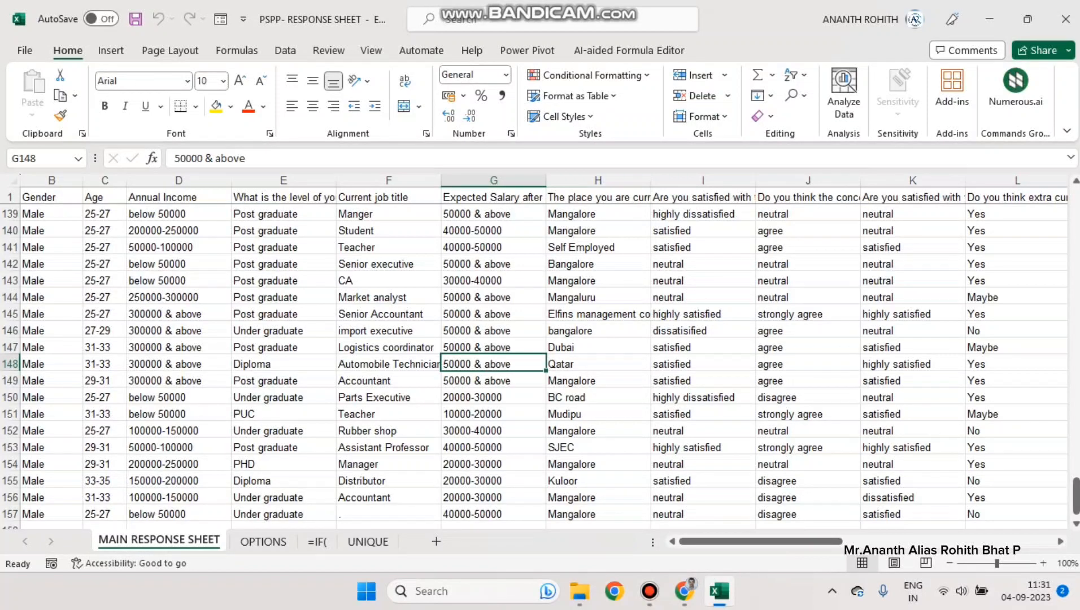
Step: Look over the main response sheet, and examine the GENDER and AGE codes on the OPTIONS sheet
scroll(542, 361, up, 20)
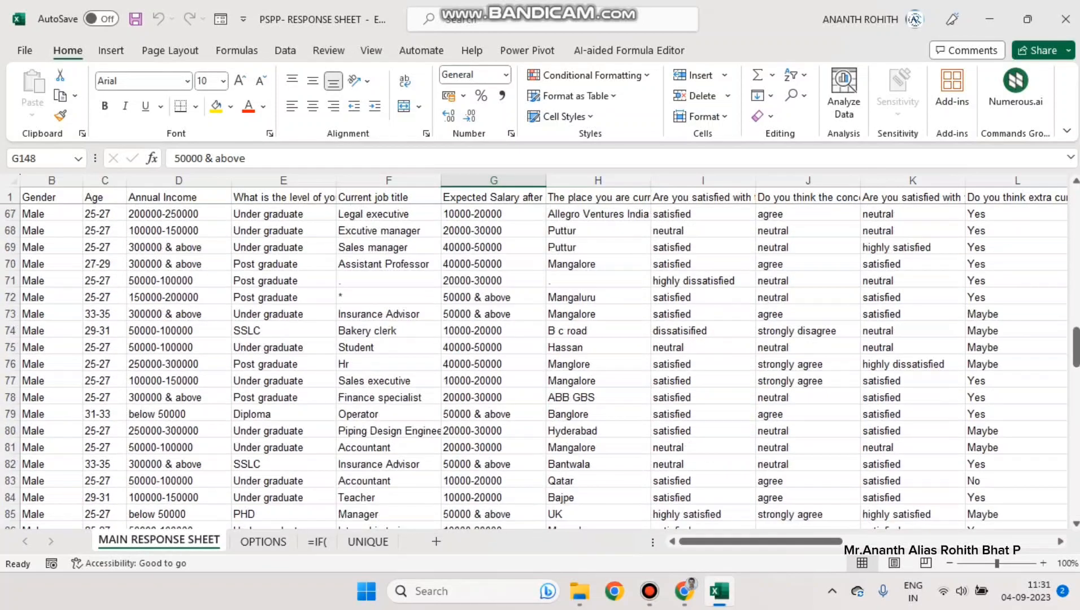
scroll(542, 367, up, 14)
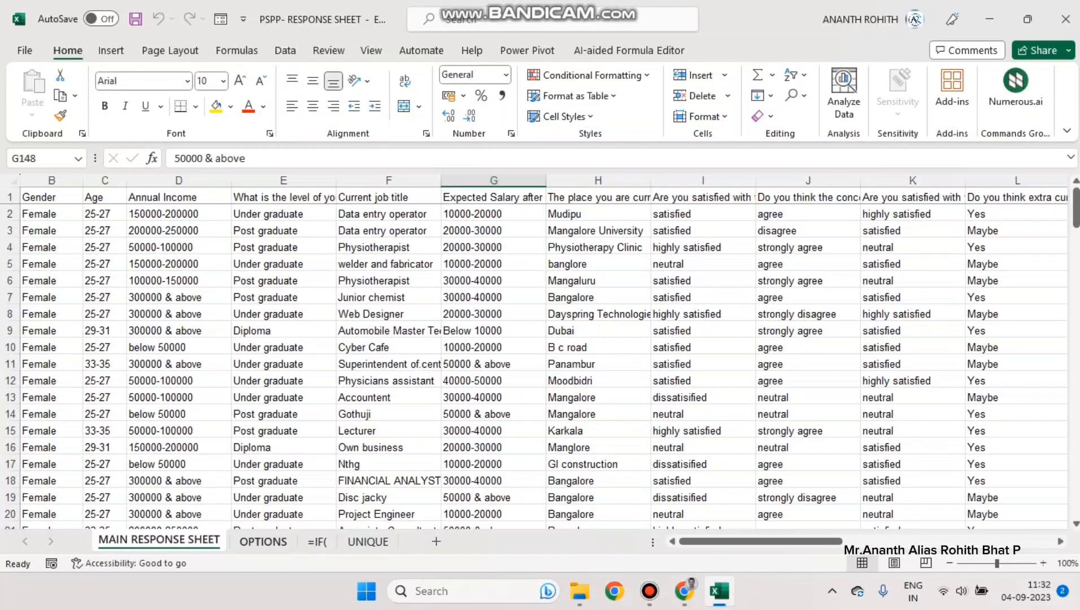
click(263, 541)
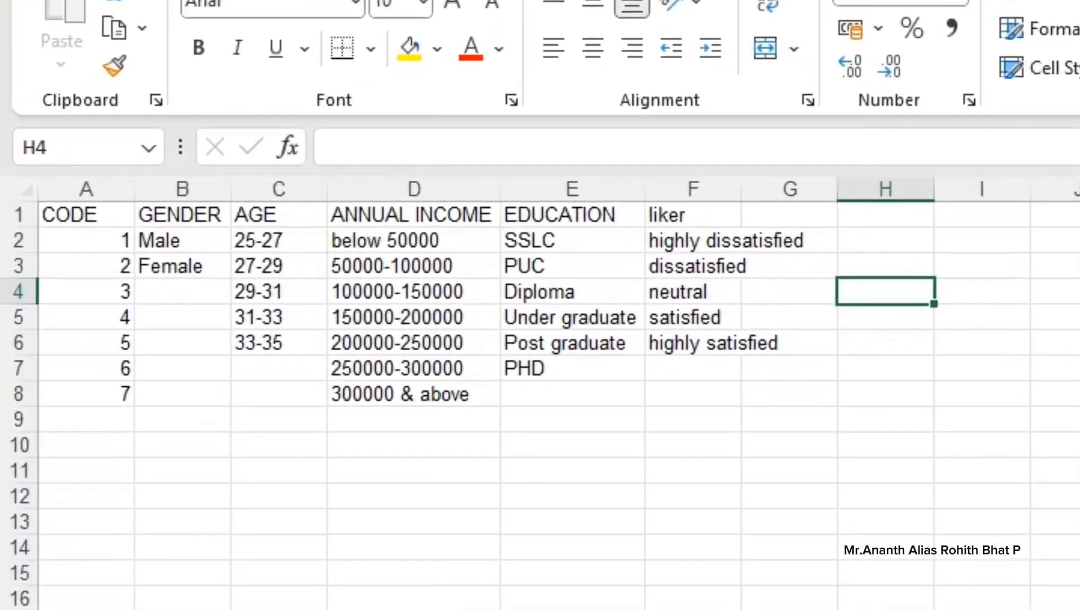
click(182, 215)
click(182, 241)
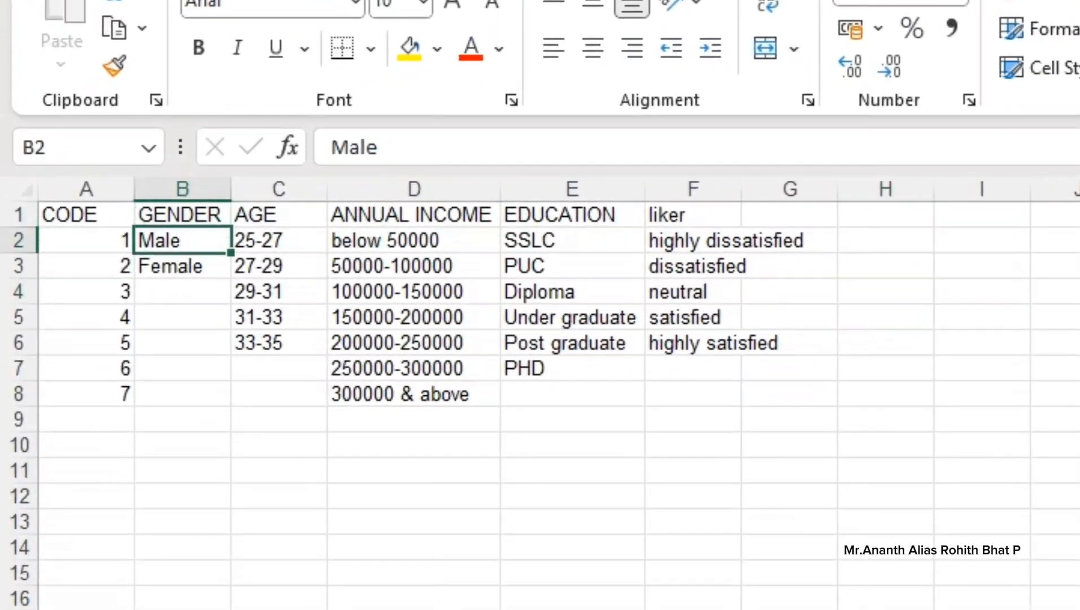
click(181, 266)
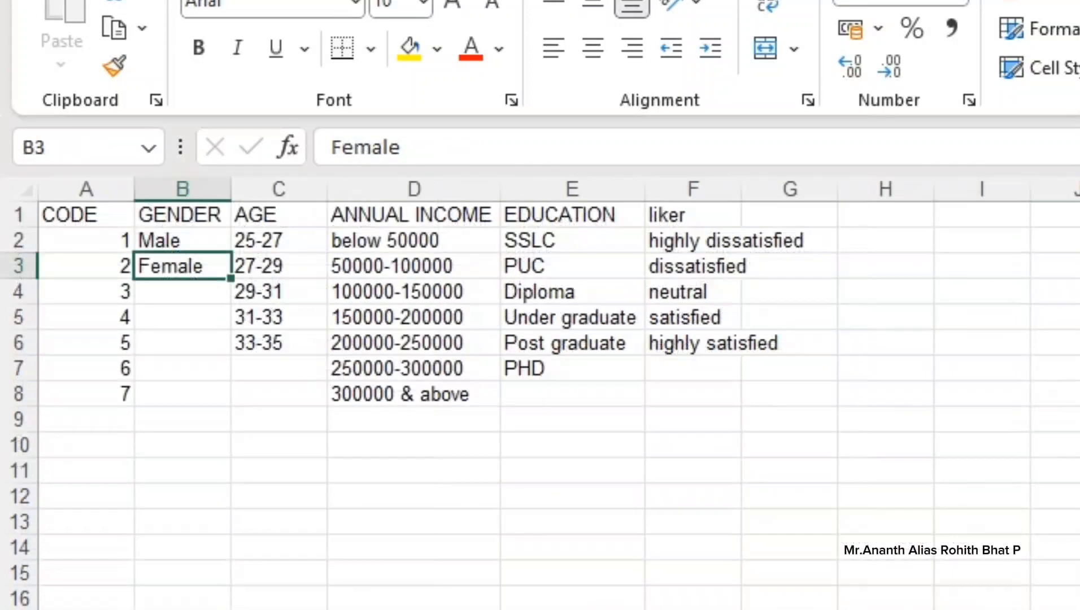
click(279, 241)
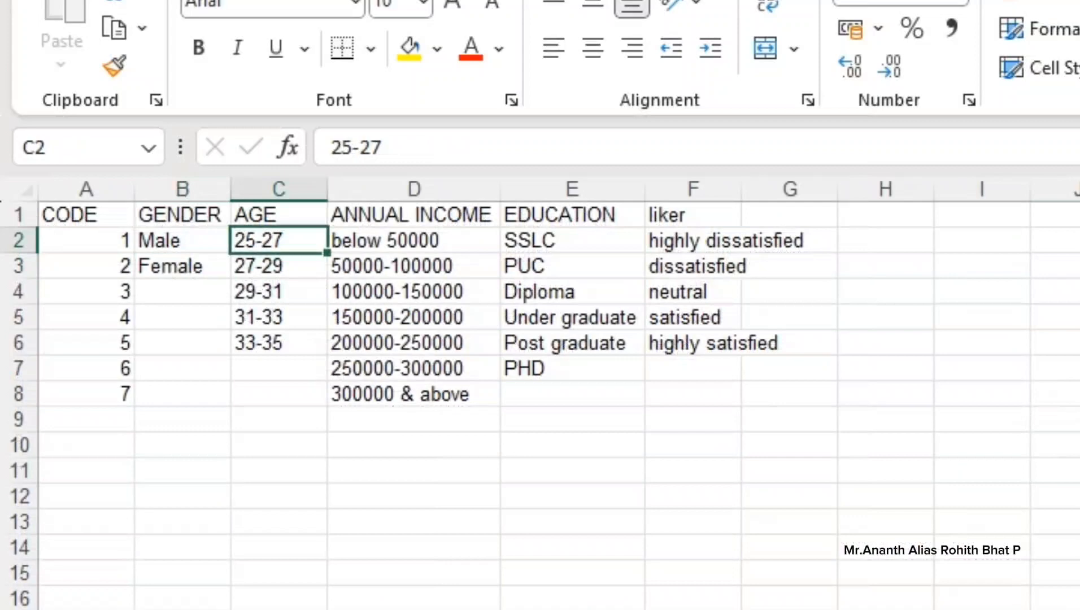
click(278, 266)
scroll(540, 394, up, 2)
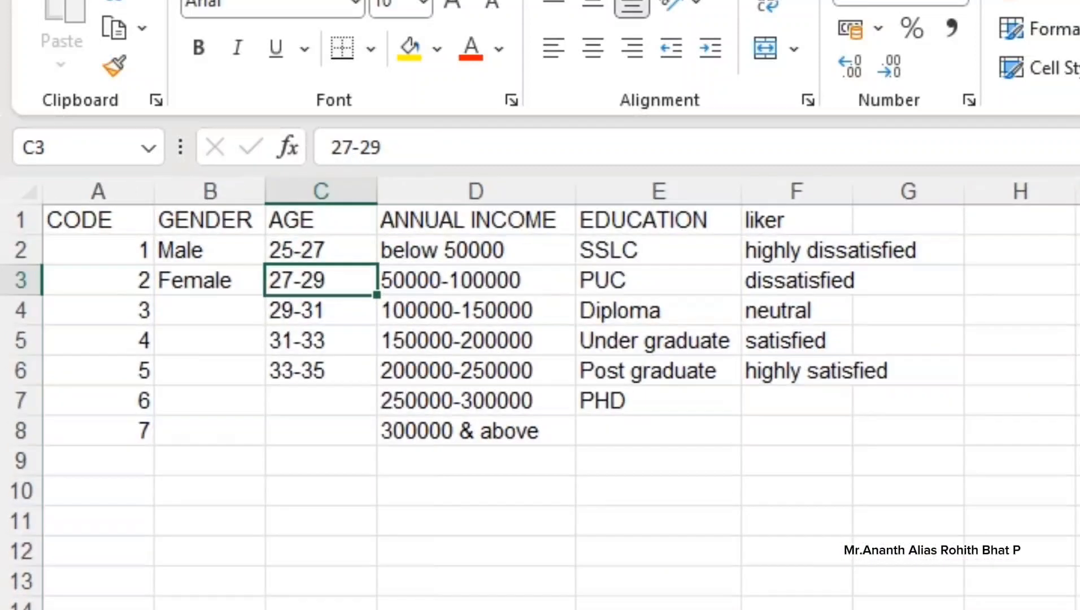
key(Down)
key(Down)
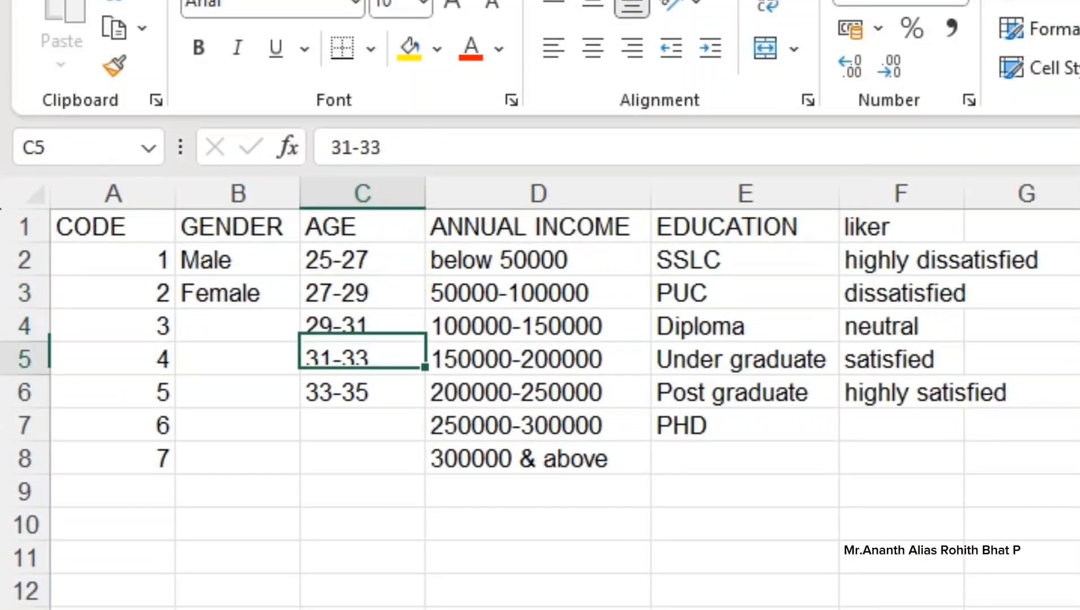
key(Down)
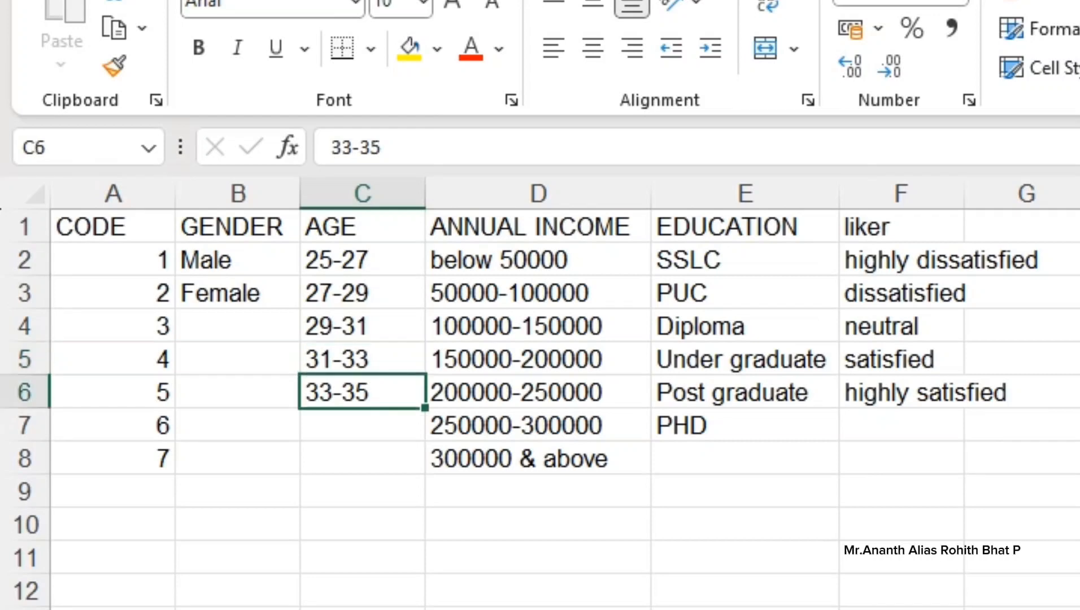
Step: Examine the ANNUAL INCOME and EDUCATION categories against their codes on the OPTIONS sheet
click(537, 227)
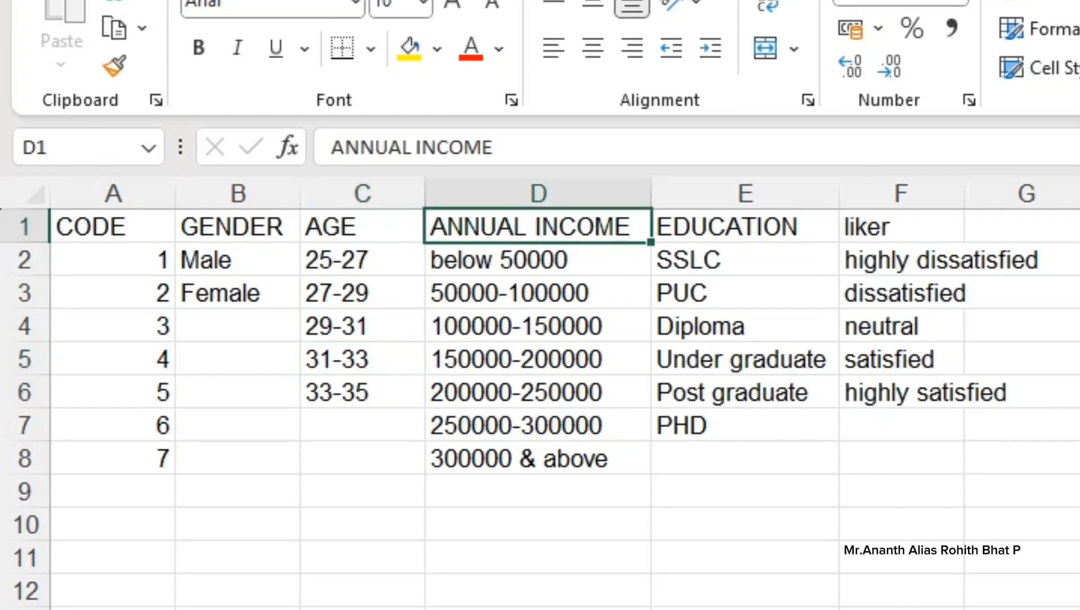
key(Down)
key(Down)
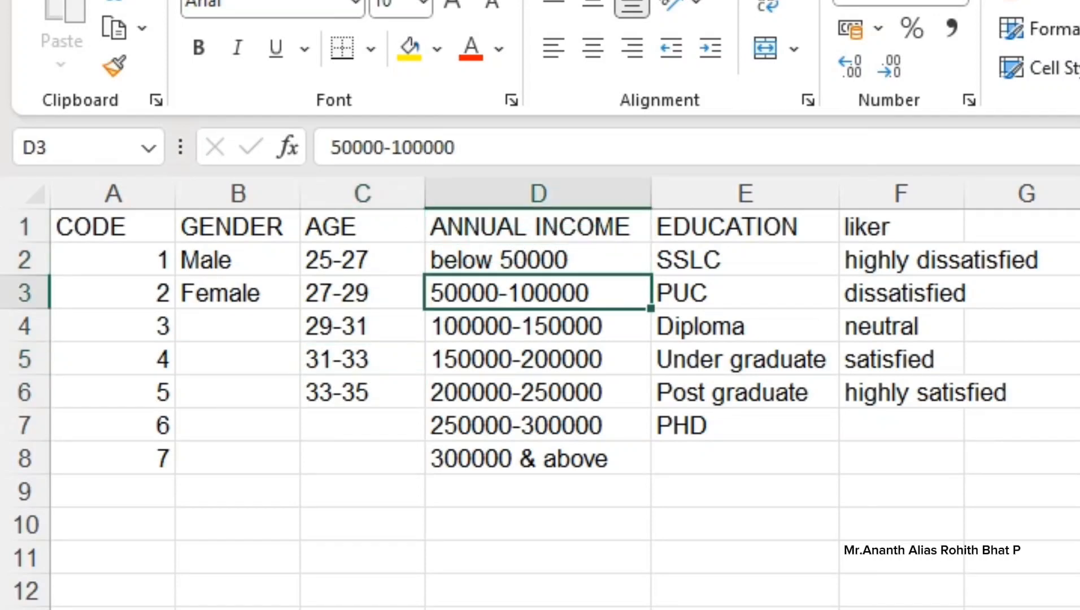
key(Down)
key(Down)
key(Down)
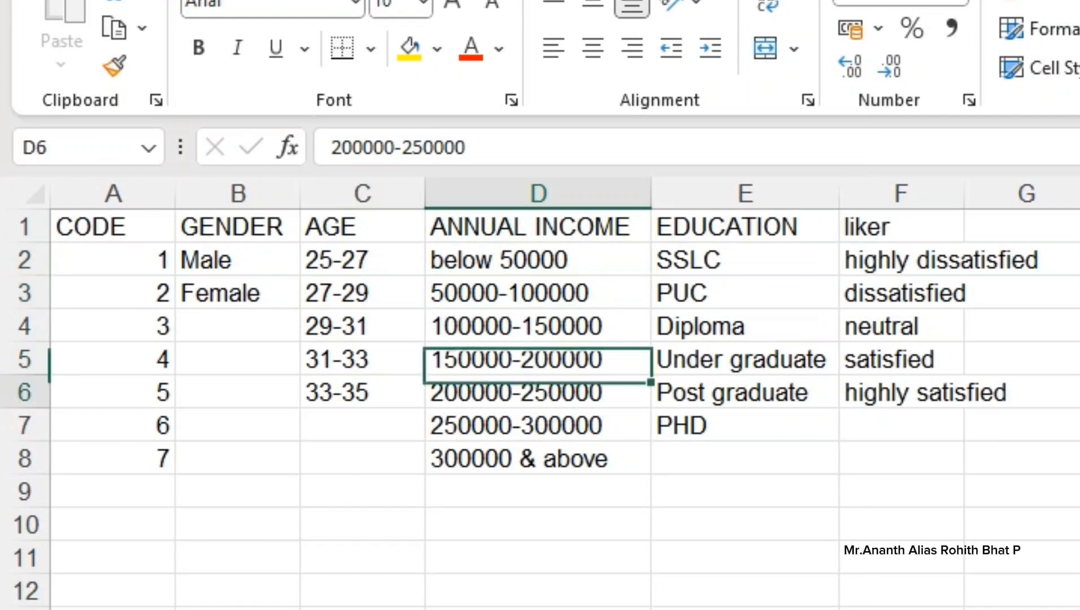
click(745, 227)
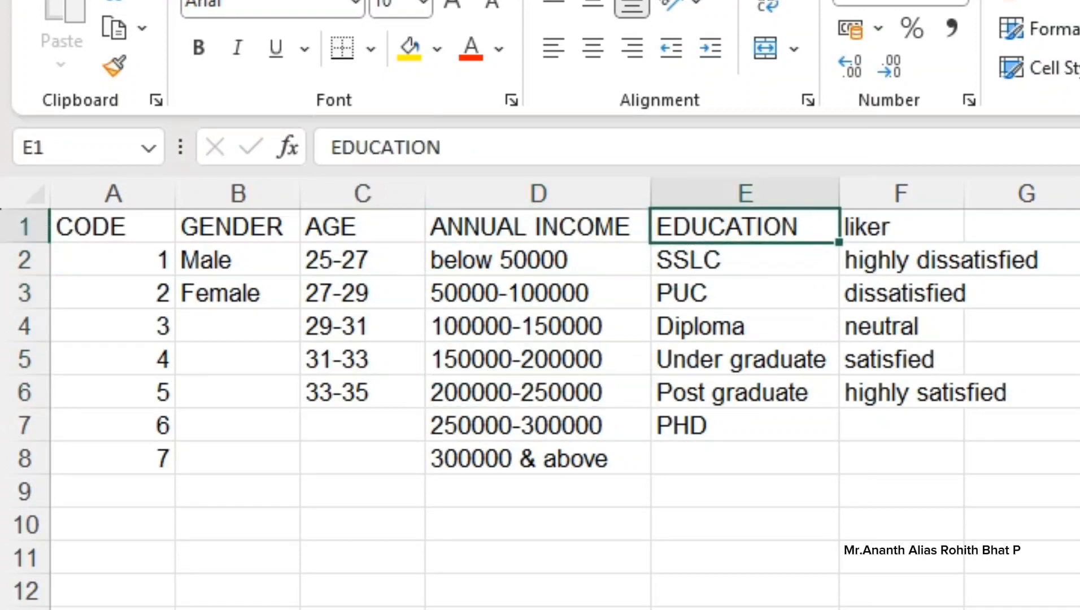
drag(744, 259, 745, 425)
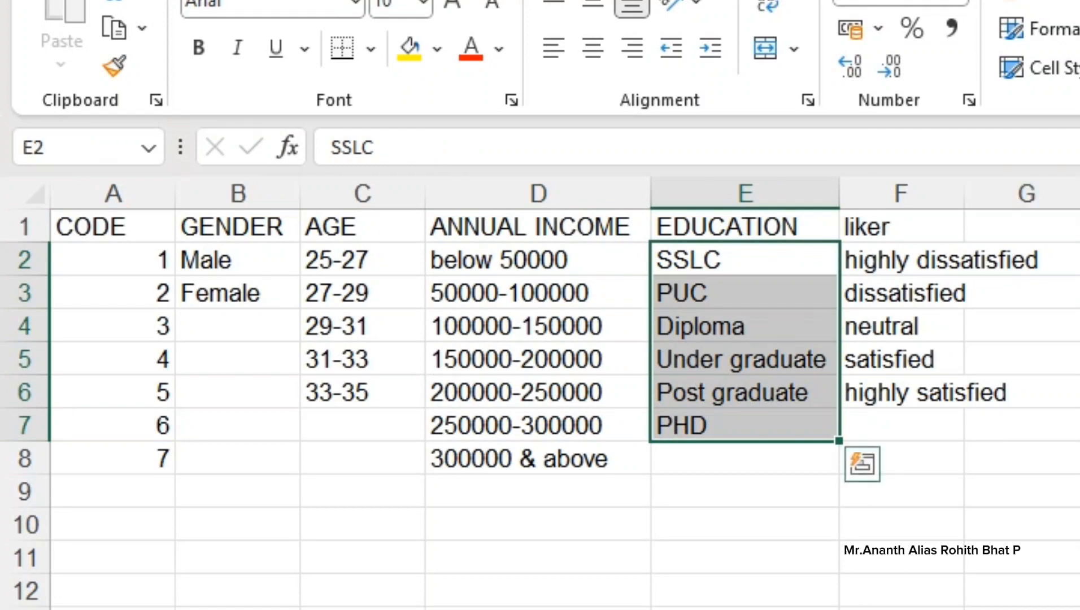
Step: Fit the width of column F on the OPTIONS sheet to its satisfaction options and select "highly dissatisfied"
double_click(964, 193)
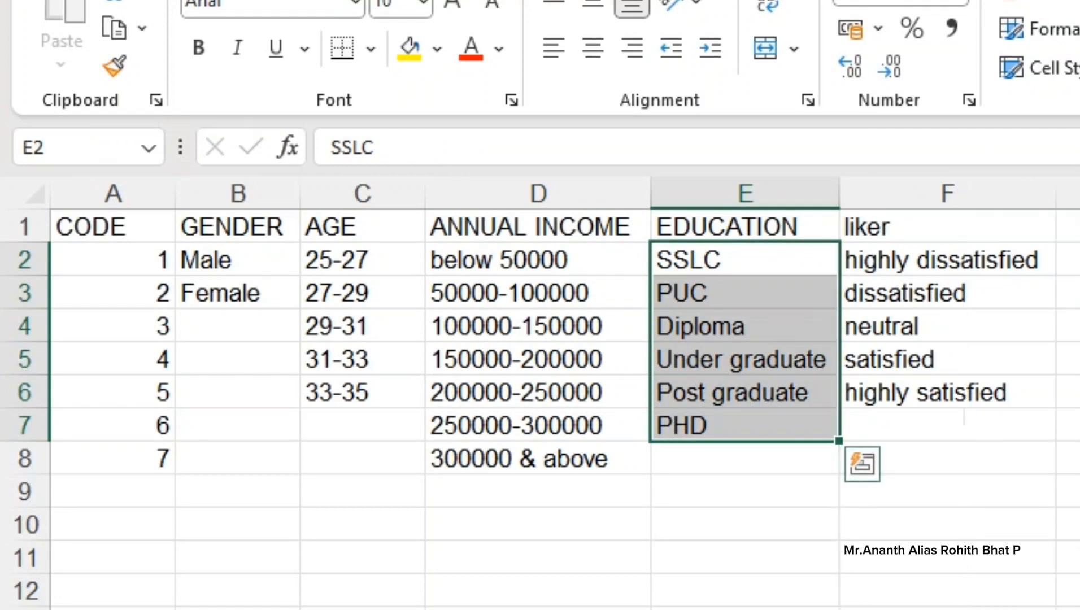
click(947, 259)
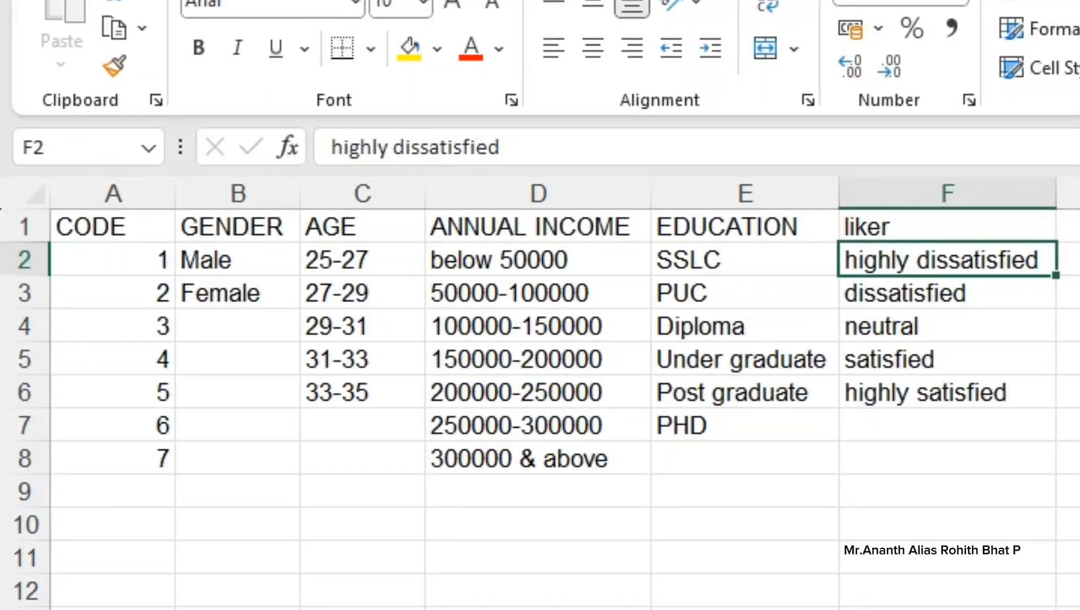
Step: Select all response options on the OPTIONS sheet, and check the codes assigned to Male and Female
drag(237, 260, 947, 458)
click(113, 293)
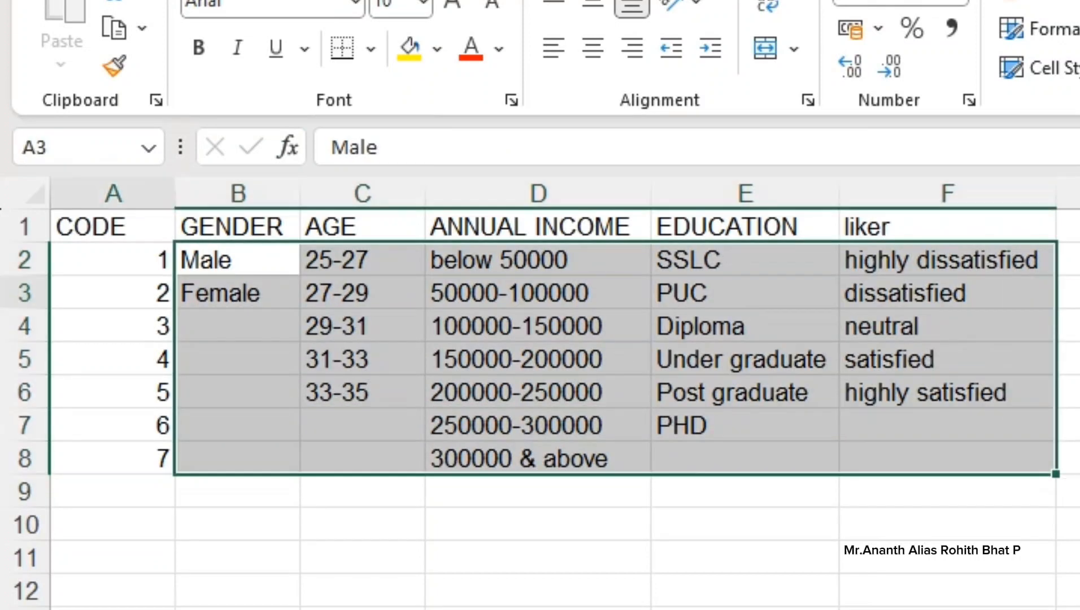
click(238, 260)
click(237, 260)
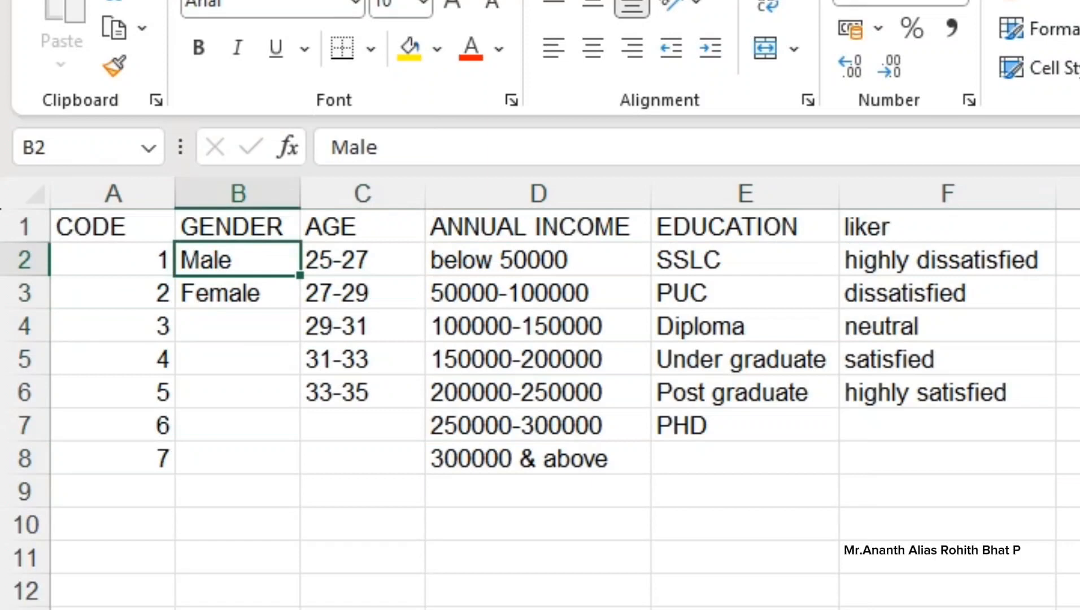
click(113, 260)
click(237, 293)
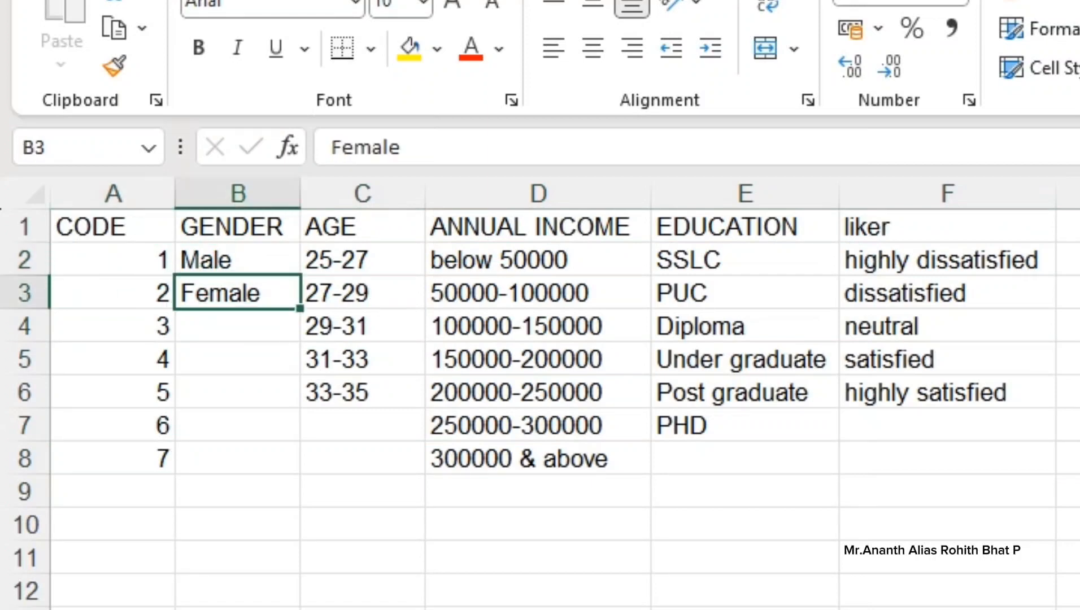
click(113, 294)
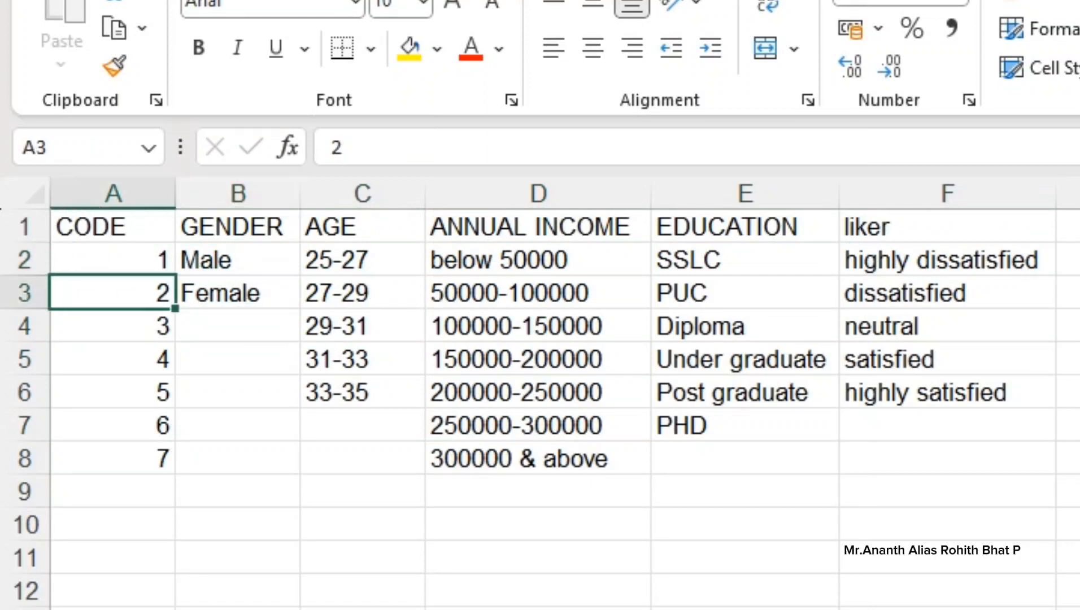
Step: Hide the GENDER column on the OPTIONS sheet
click(362, 226)
click(238, 193)
right_click(275, 195)
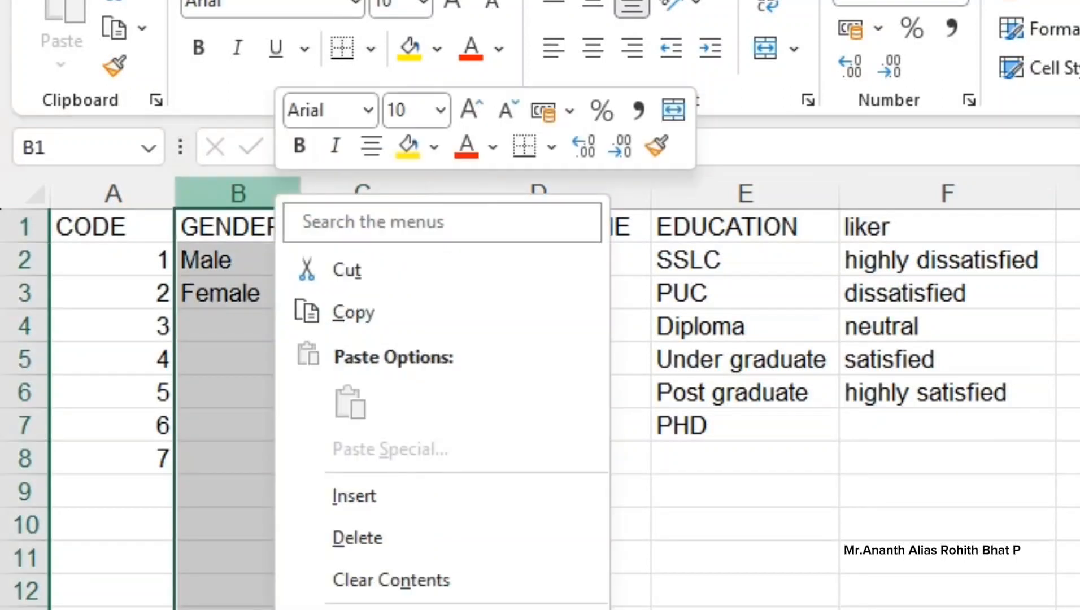
key(h)
Step: Examine each AGE range from 25-27 to 33-35 against its number in the CODE column
click(238, 260)
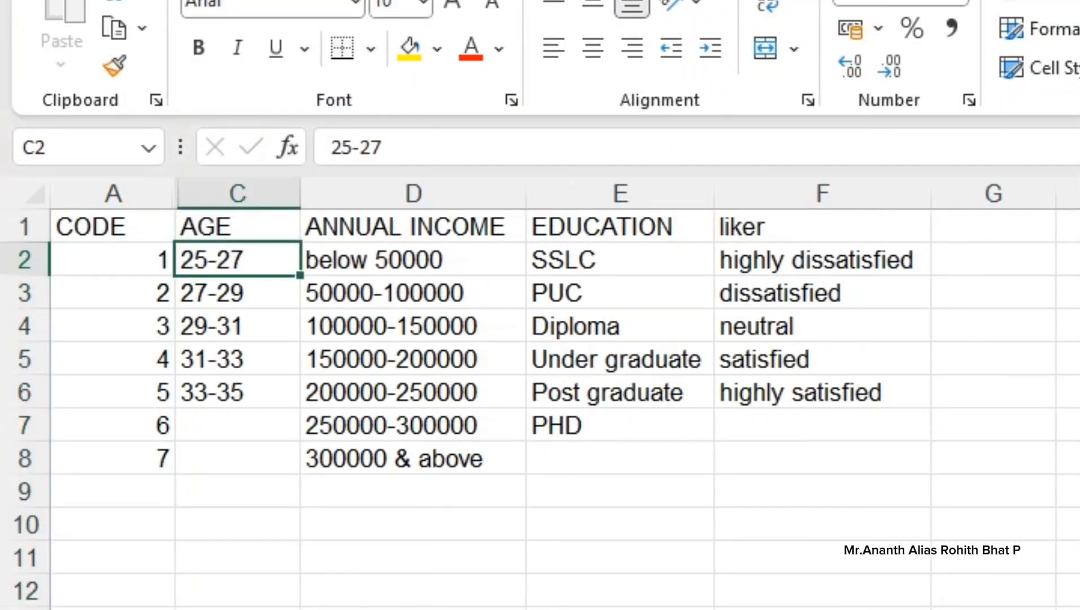
click(113, 260)
click(237, 293)
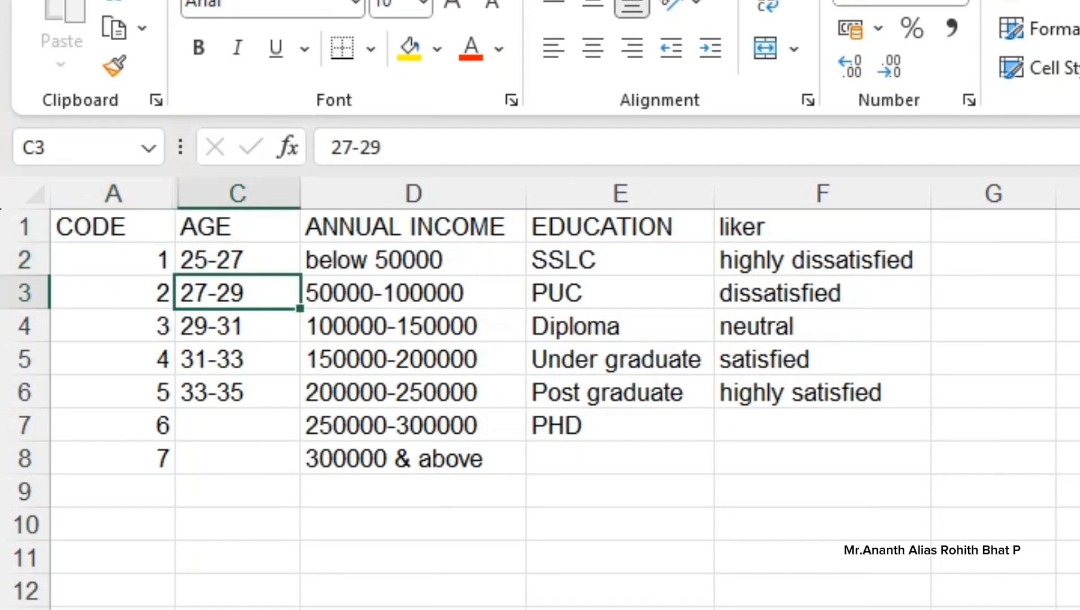
click(113, 294)
click(238, 326)
click(113, 326)
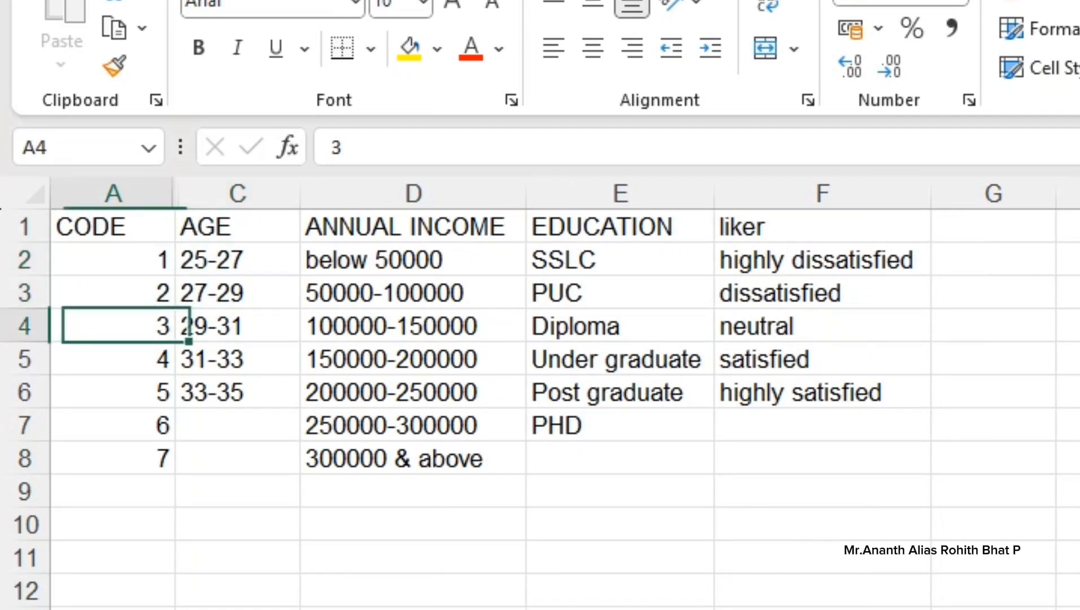
click(237, 359)
click(113, 359)
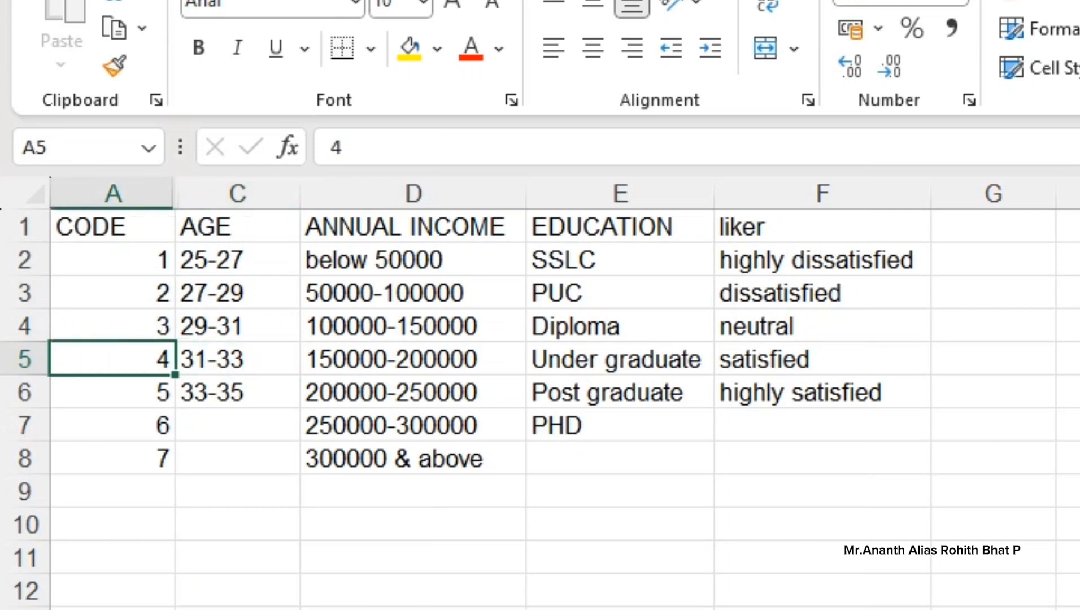
click(237, 392)
click(113, 393)
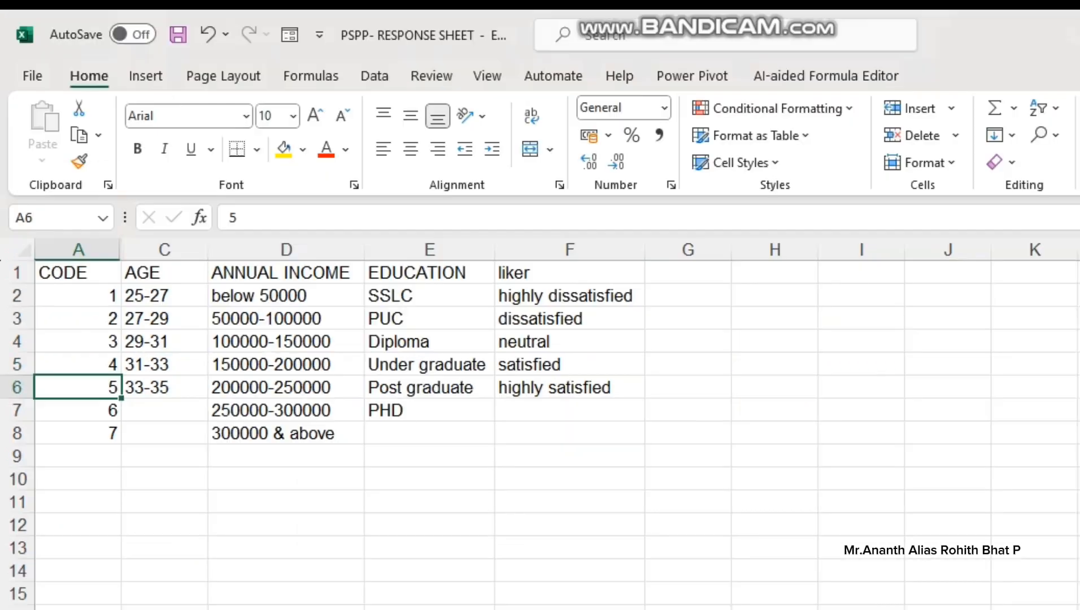
Step: Hide the AGE column on the OPTIONS sheet
click(413, 425)
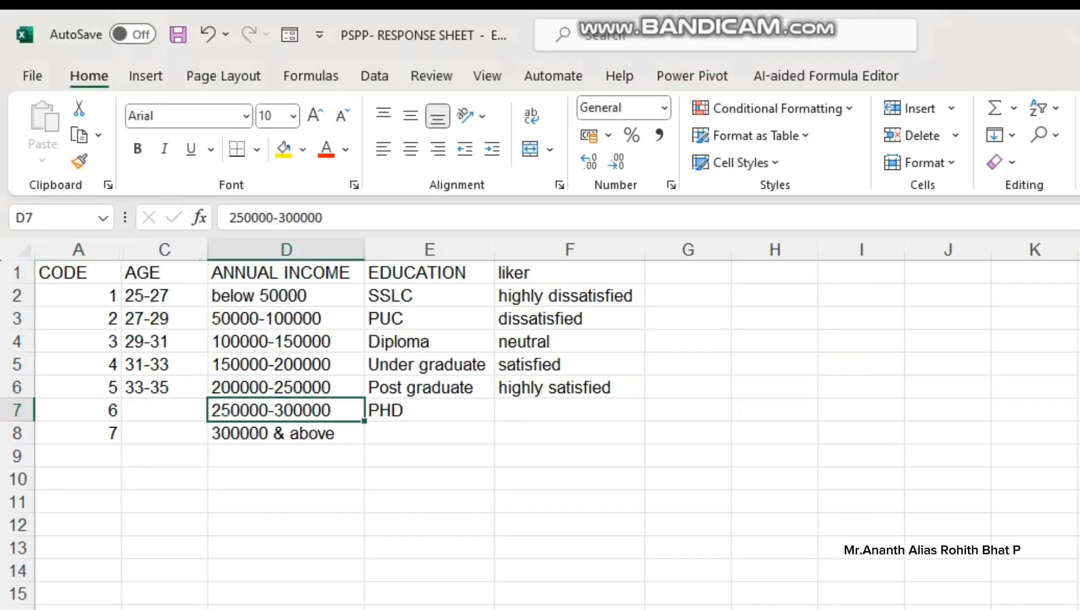
right_click(190, 250)
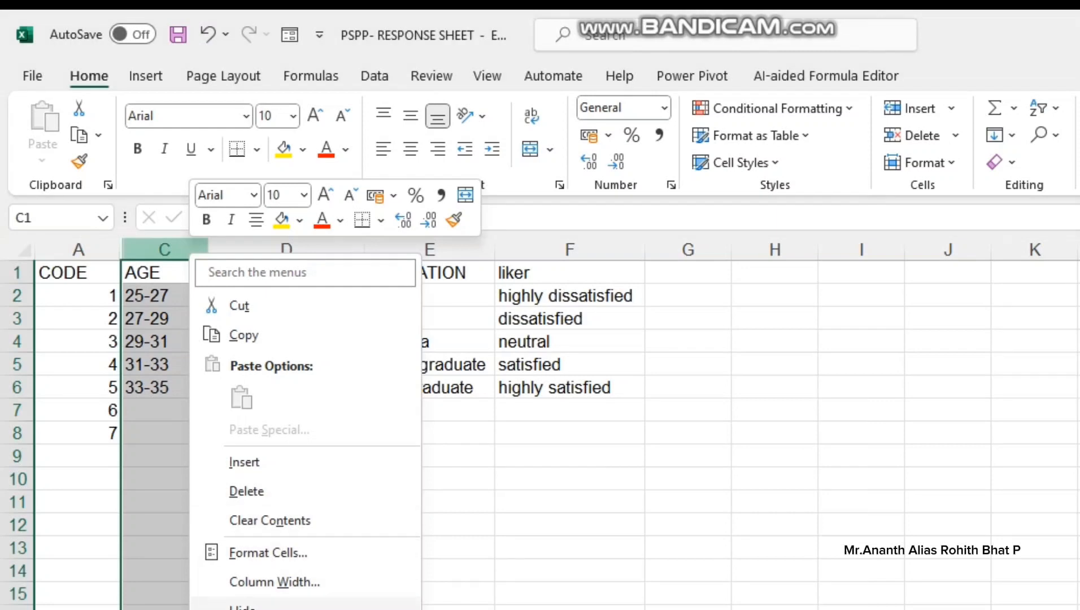
click(243, 606)
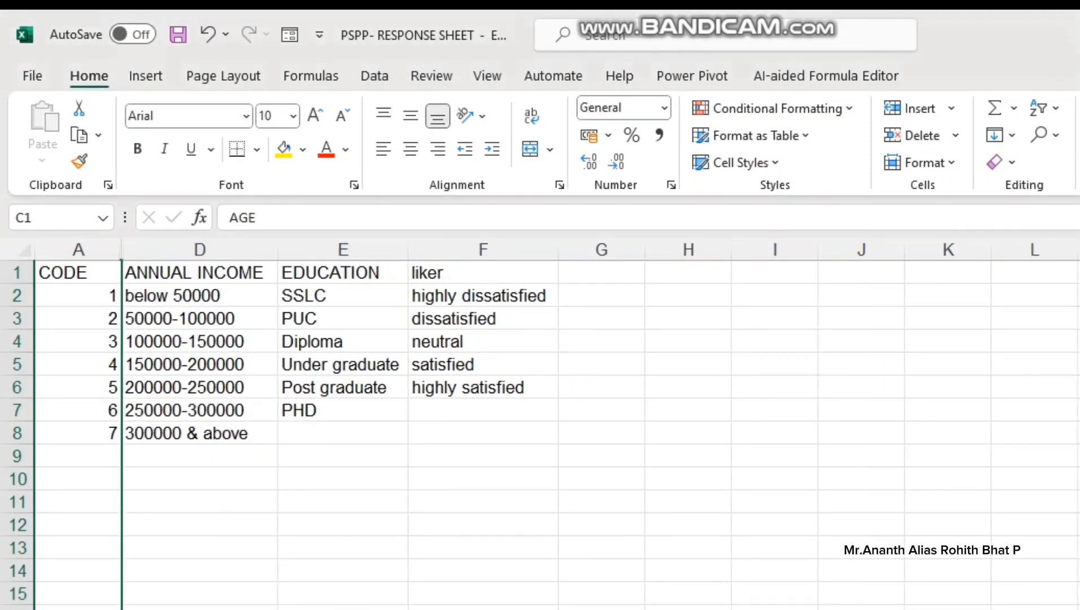
Step: Examine the ANNUAL INCOME ranges up to 300000 & above against their codes
click(78, 296)
click(200, 318)
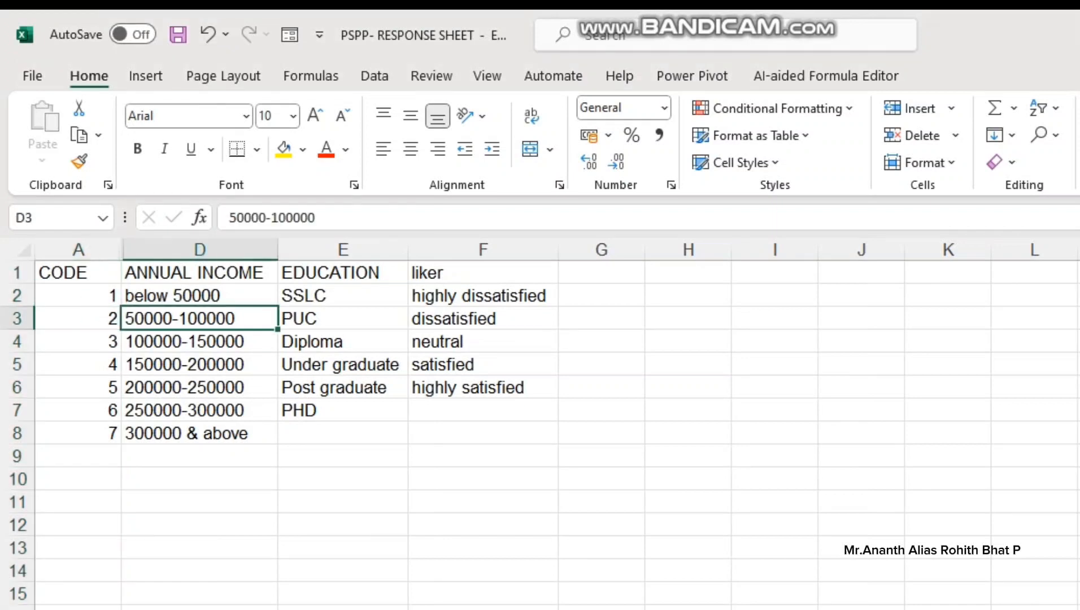
click(200, 434)
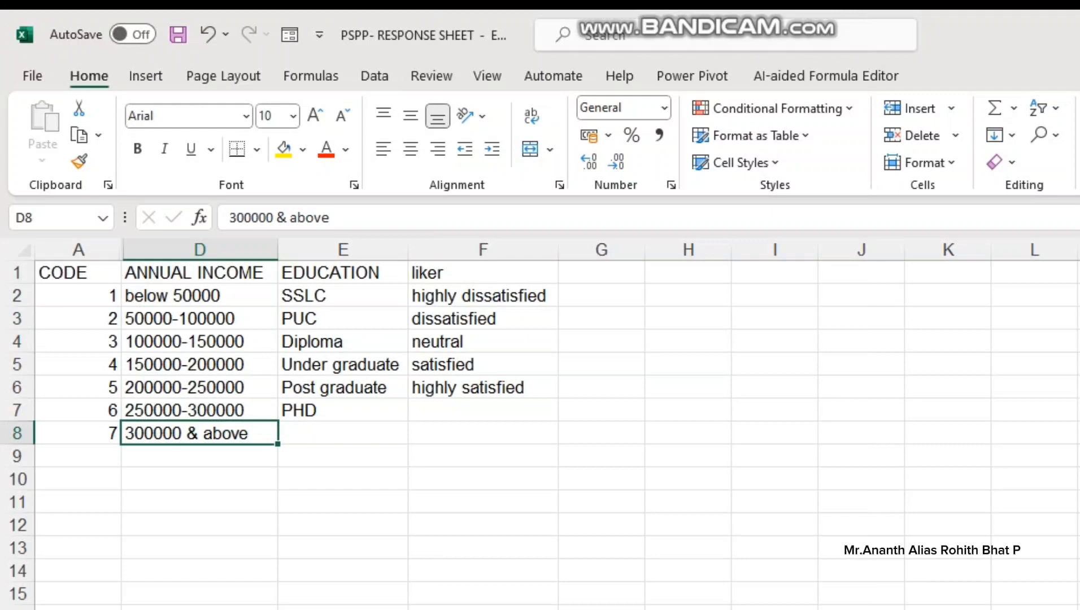
Step: Hide the ANNUAL INCOME and EDUCATION columns together on the OPTIONS sheet
right_click(199, 249)
key(Escape)
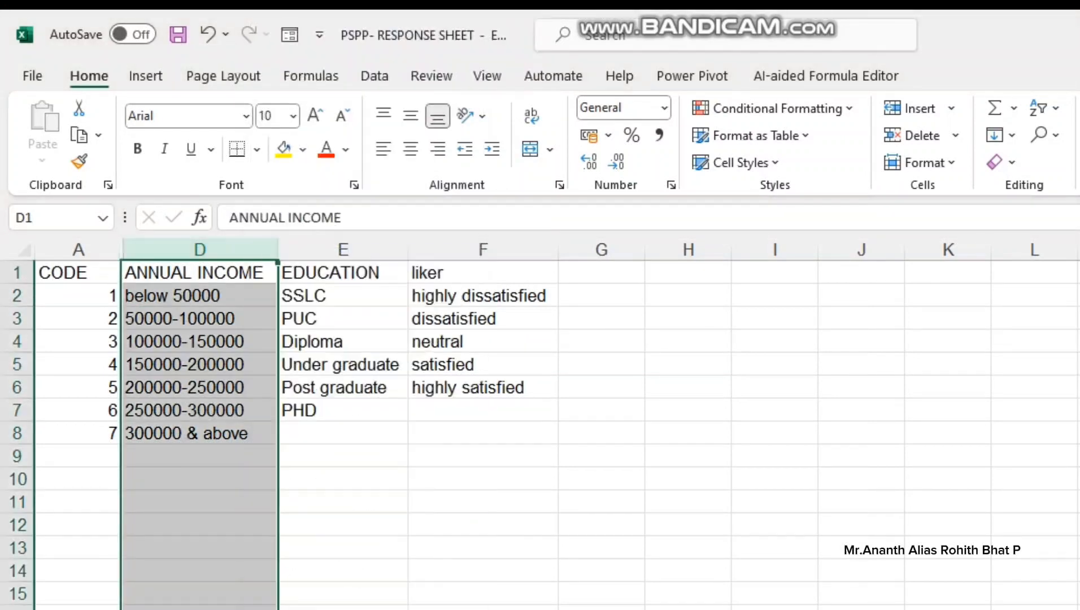
drag(343, 249, 234, 249)
right_click(235, 249)
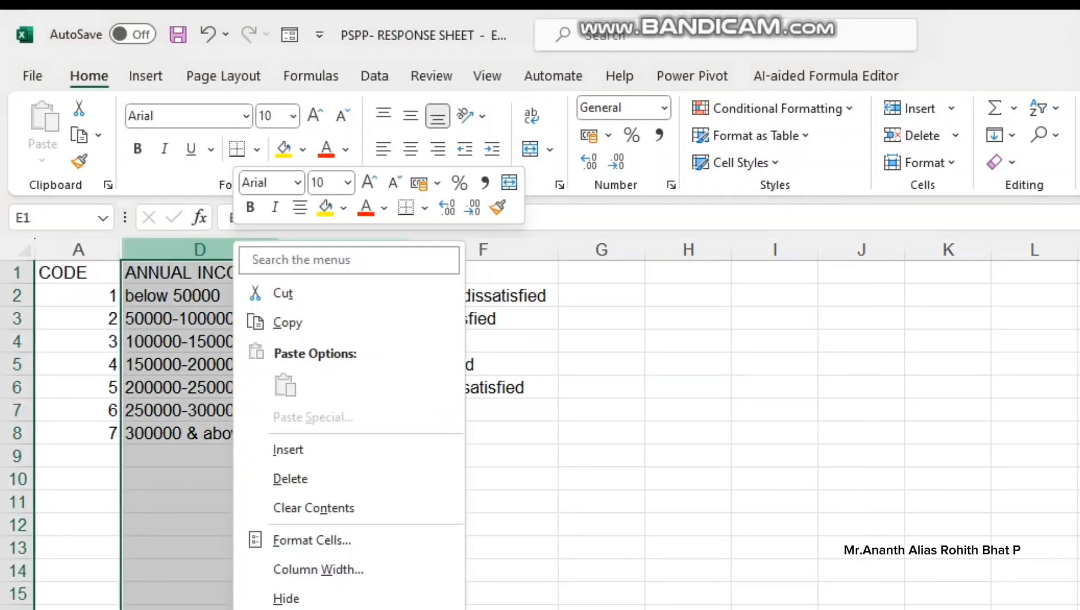
click(286, 599)
Step: Examine the satisfaction options from highly dissatisfied to highly satisfied against codes 1 to 5
click(196, 296)
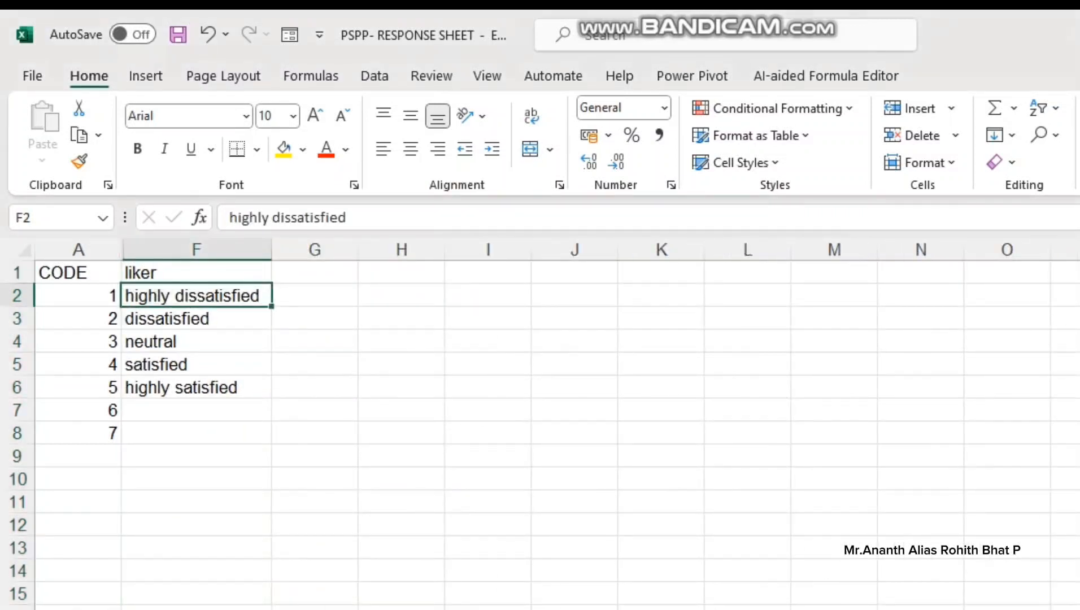
click(78, 319)
click(79, 296)
click(196, 342)
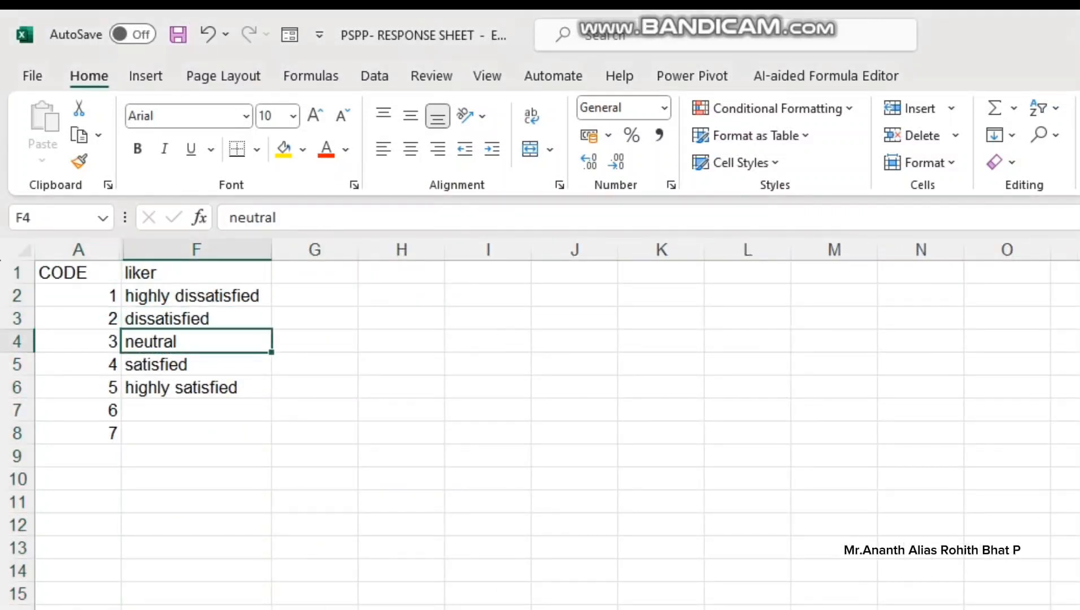
click(197, 364)
click(197, 387)
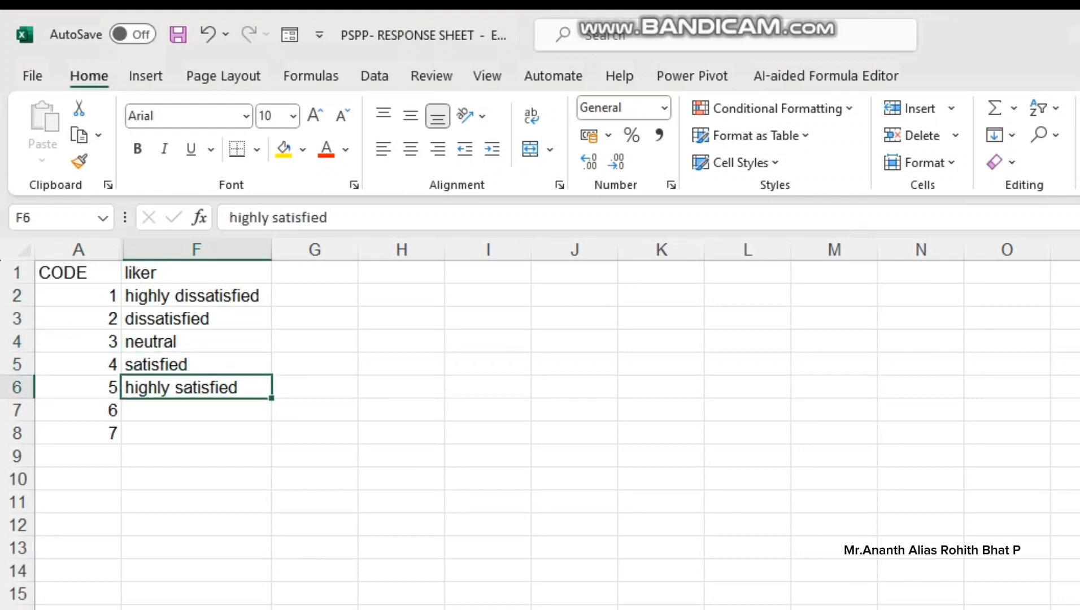
drag(79, 387, 79, 296)
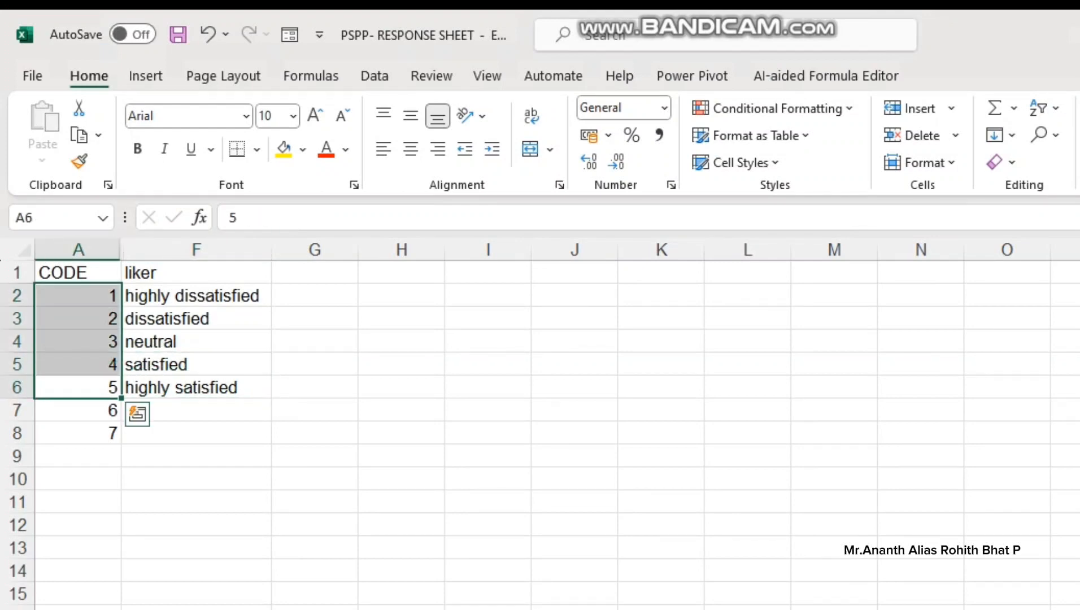
Step: Unhide all the columns between CODE and liker on the OPTIONS sheet
drag(79, 249, 197, 249)
right_click(176, 249)
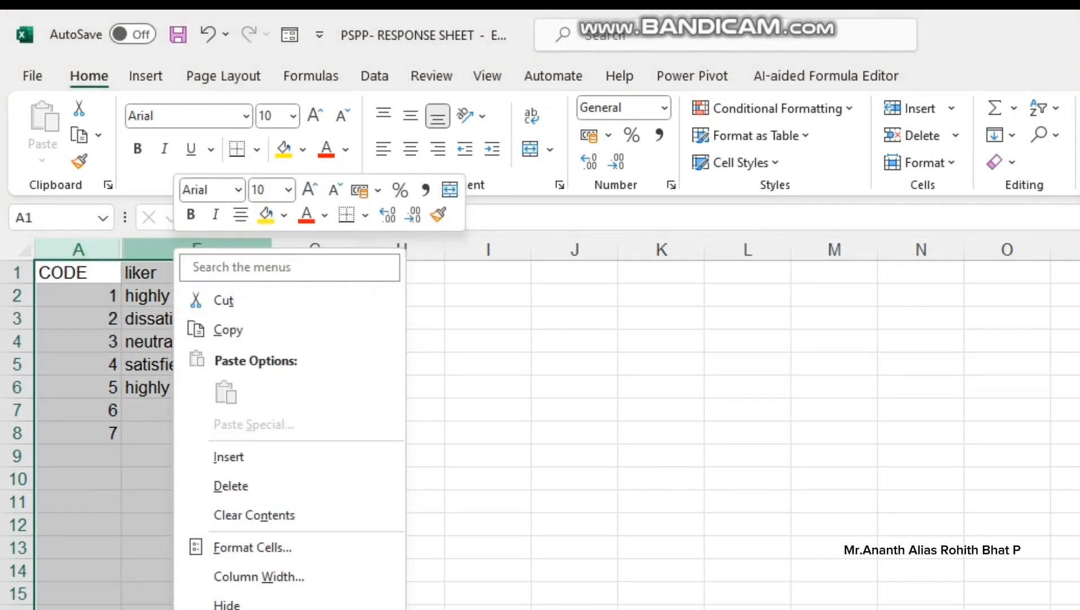
click(232, 609)
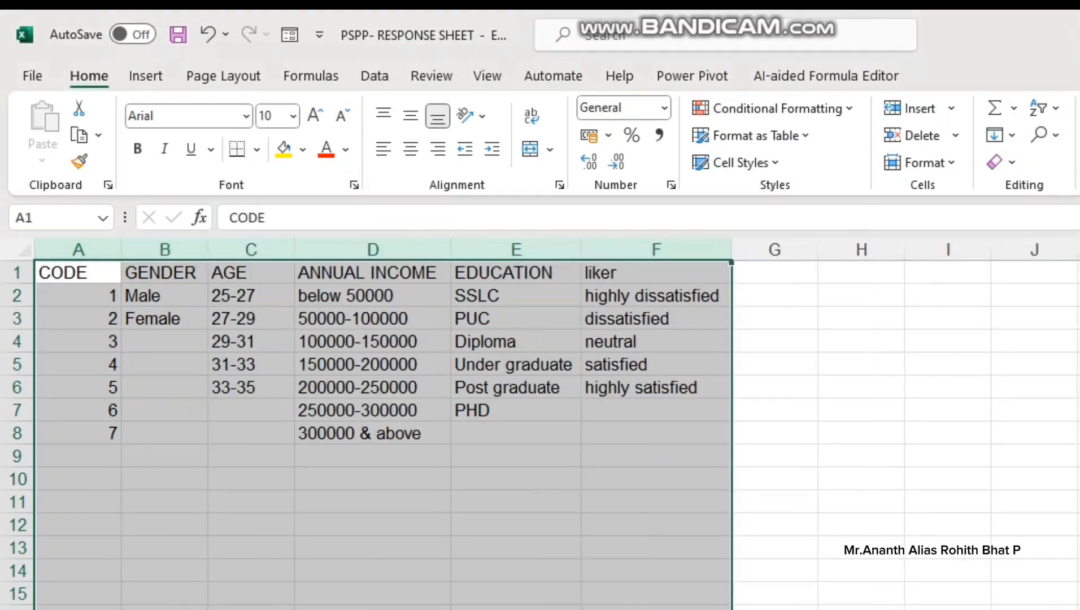
Step: Match Male and Female with their codes again, and check the first AGE and ANNUAL INCOME options
drag(164, 296, 164, 318)
click(79, 296)
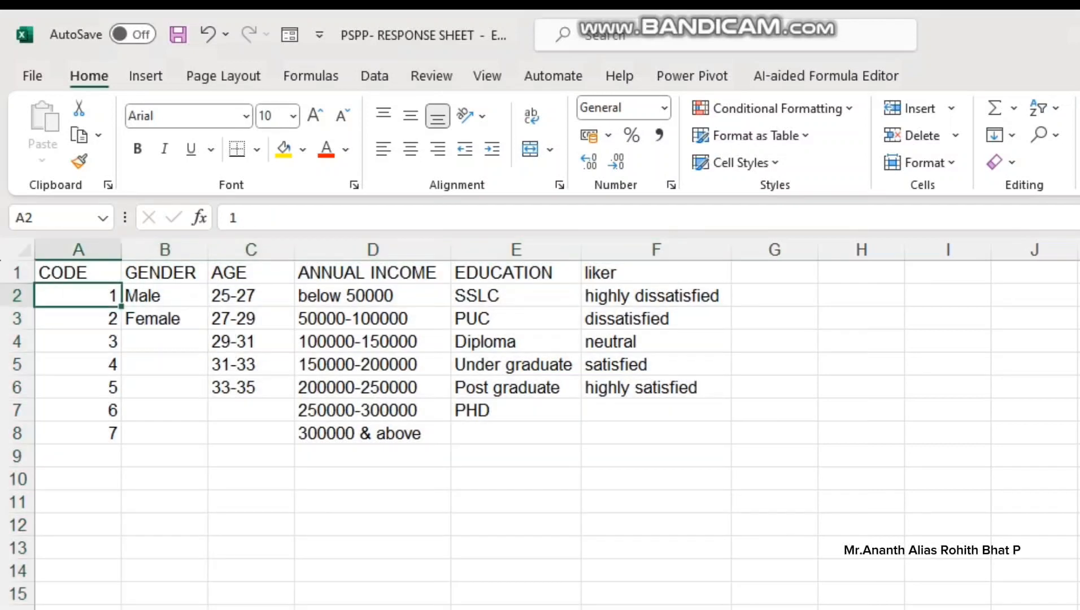
key(Right)
key(Left)
key(Down)
key(Right)
key(Left)
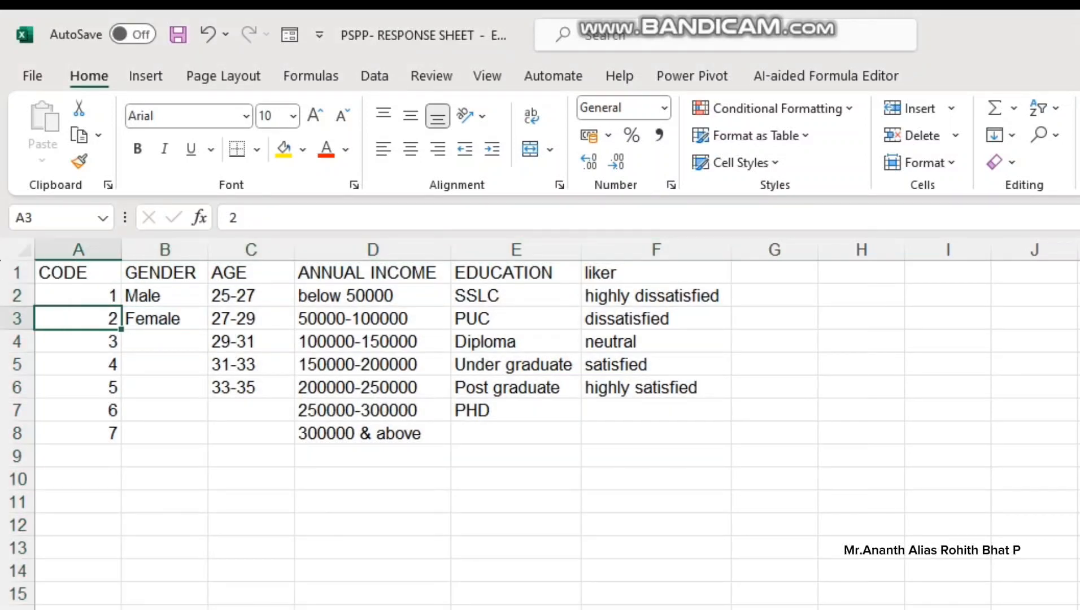
click(251, 295)
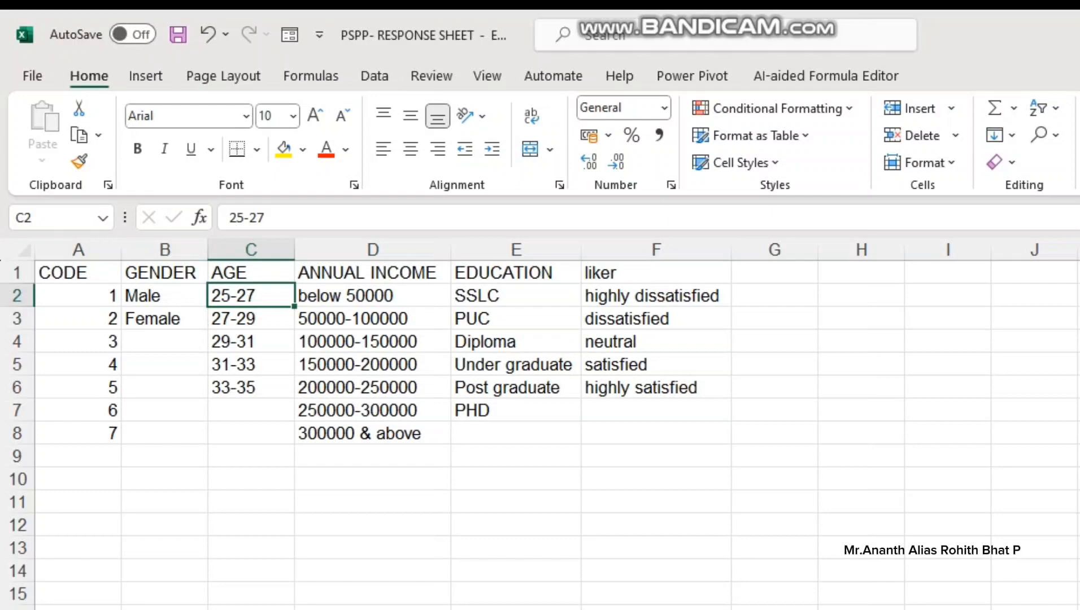
click(373, 295)
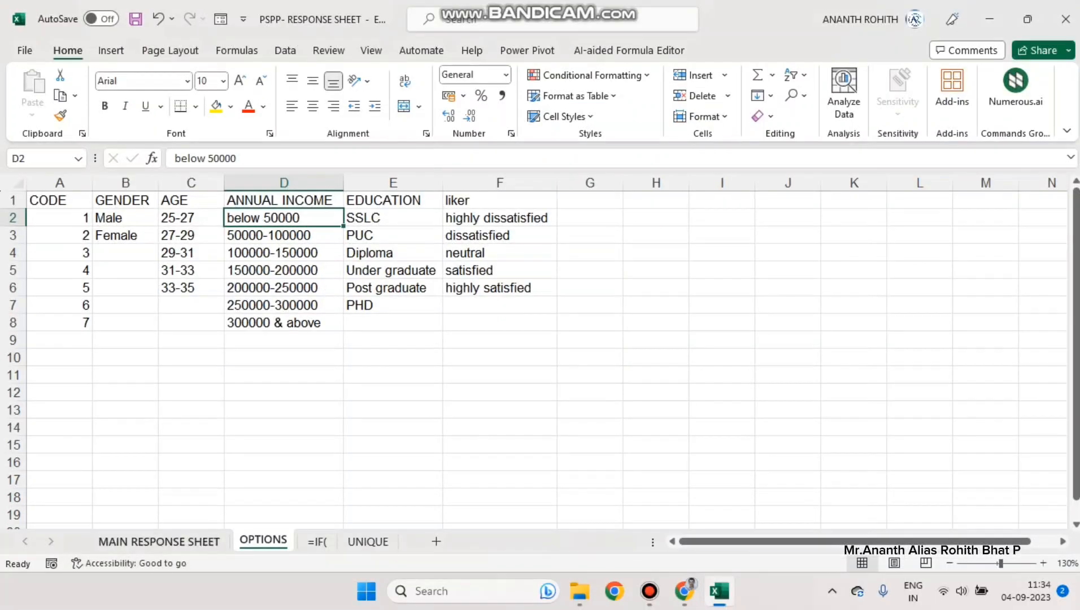
Step: Compare the gender options on the OPTIONS sheet with the Gender column of the MAIN RESPONSE SHEET
click(159, 542)
click(264, 541)
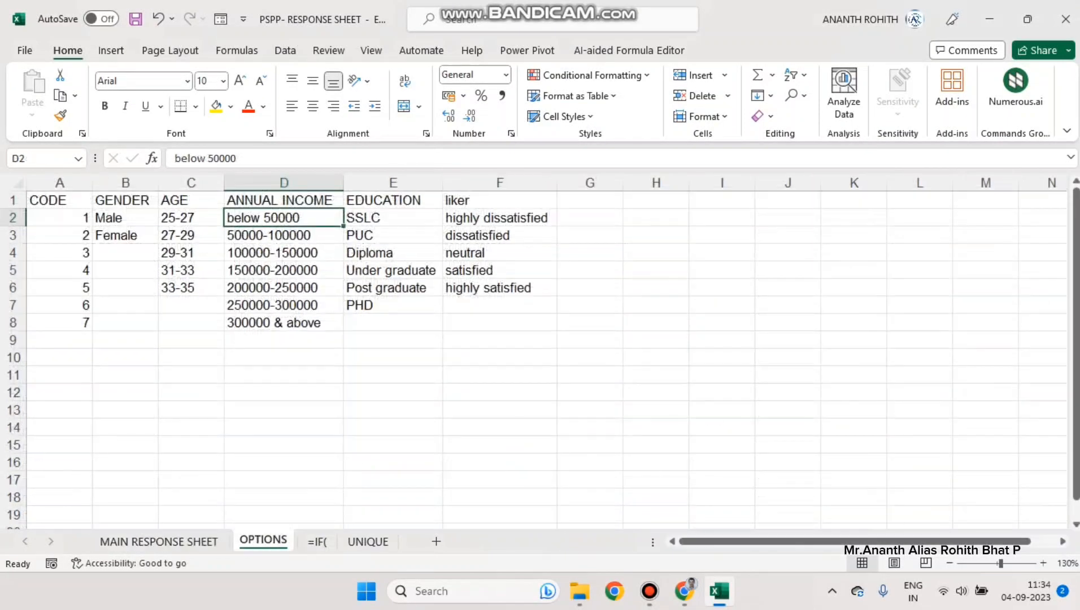
click(125, 218)
click(125, 235)
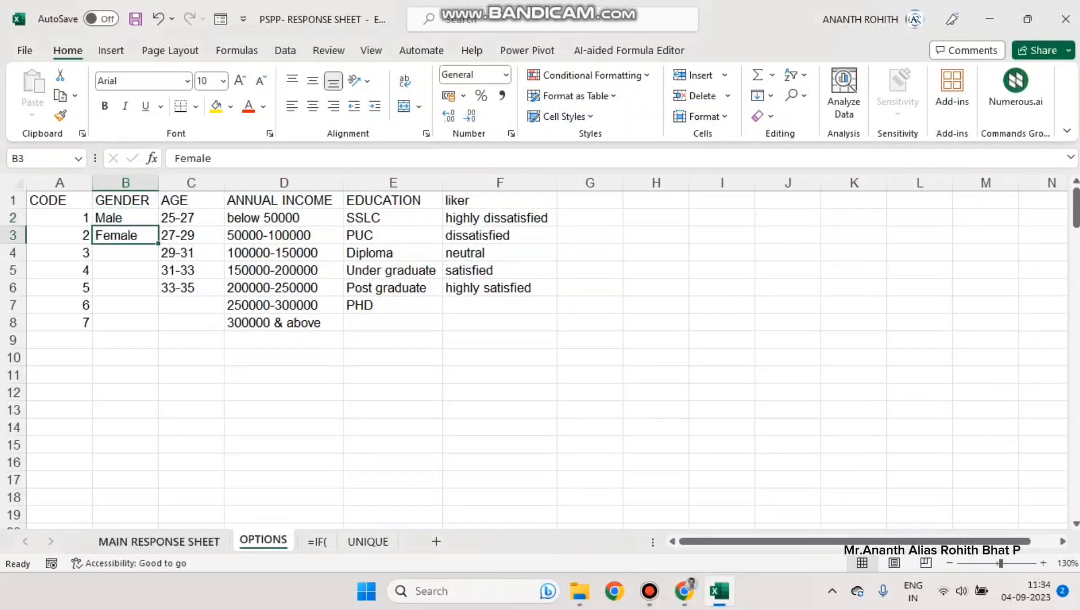
key(ctrl+Page_Up)
click(51, 180)
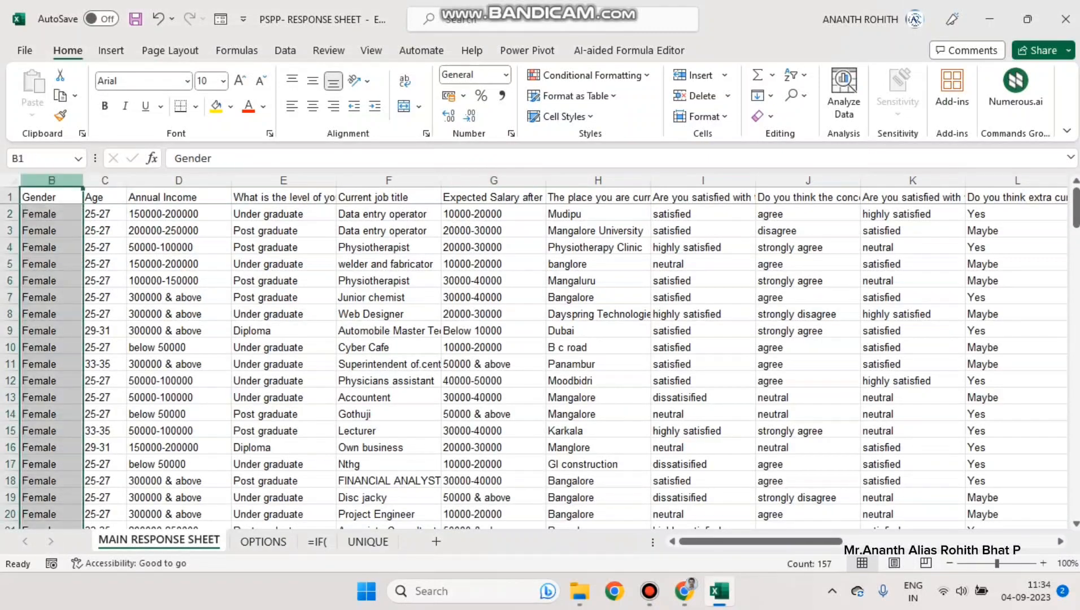
click(52, 231)
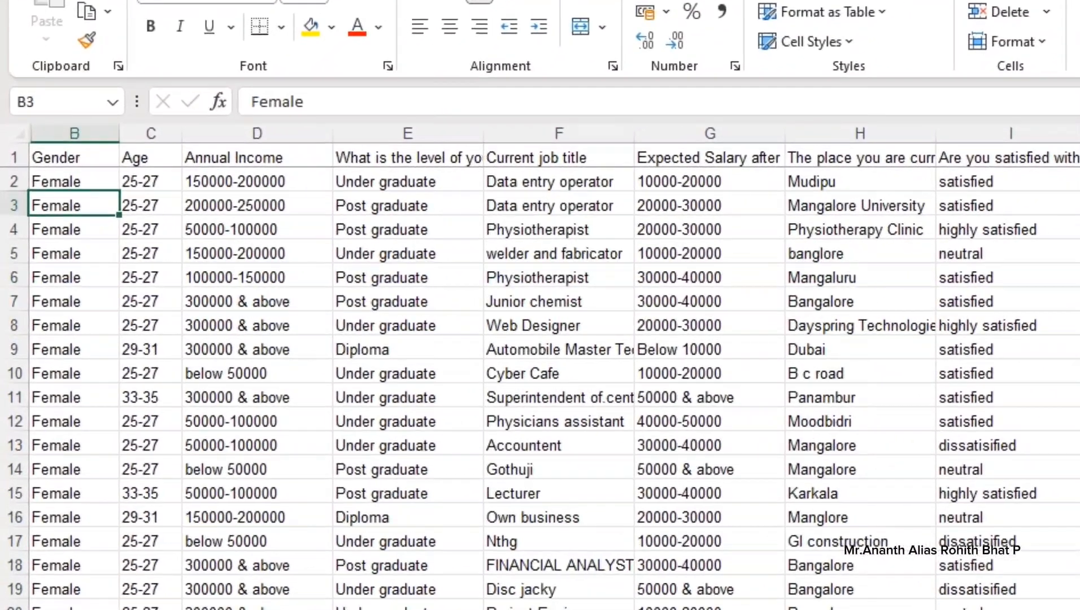
Step: Replace the Gender response in cell B2 of the MAIN RESPONSE SHEET with the code 2
click(74, 182)
key(BackSpace)
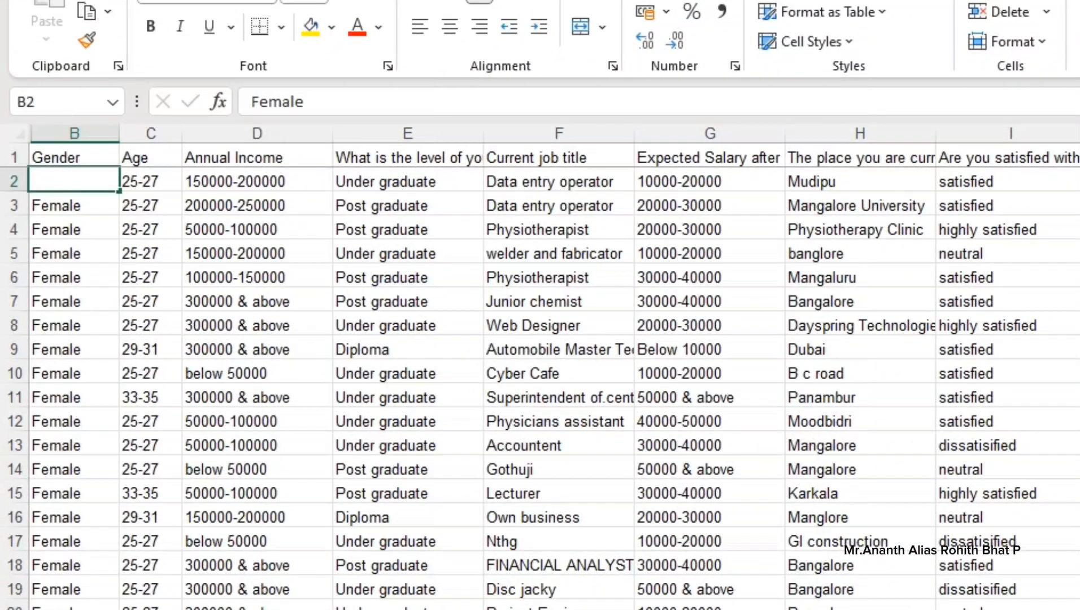
text(2)
key(Return)
scroll(540, 389, down, 1)
scroll(540, 389, up, 1)
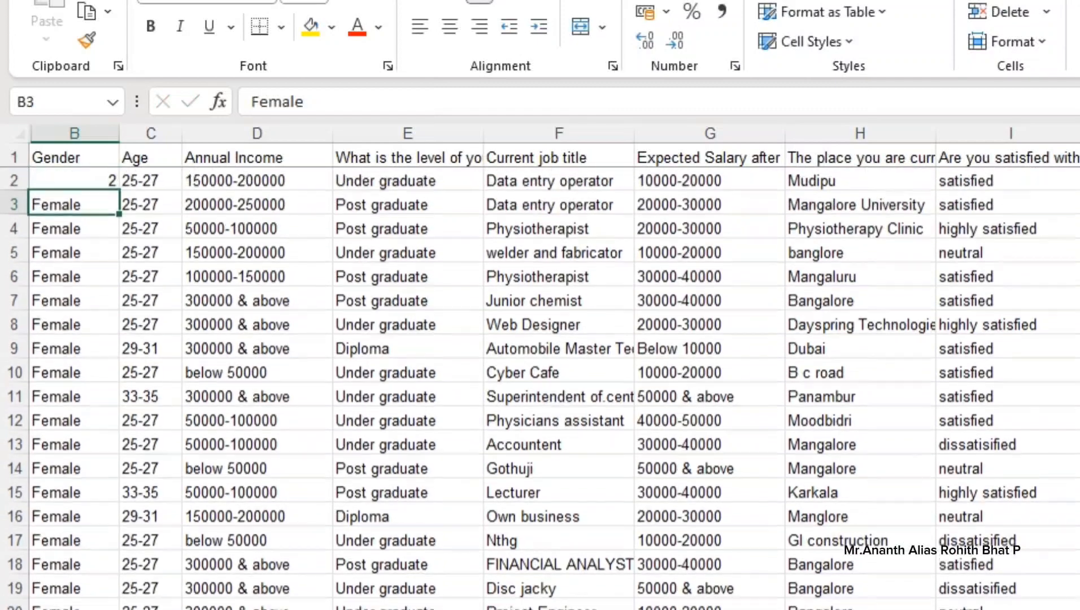
Step: Undo the code entry in cell B2 and select the Age cell C7
key(ctrl+a)
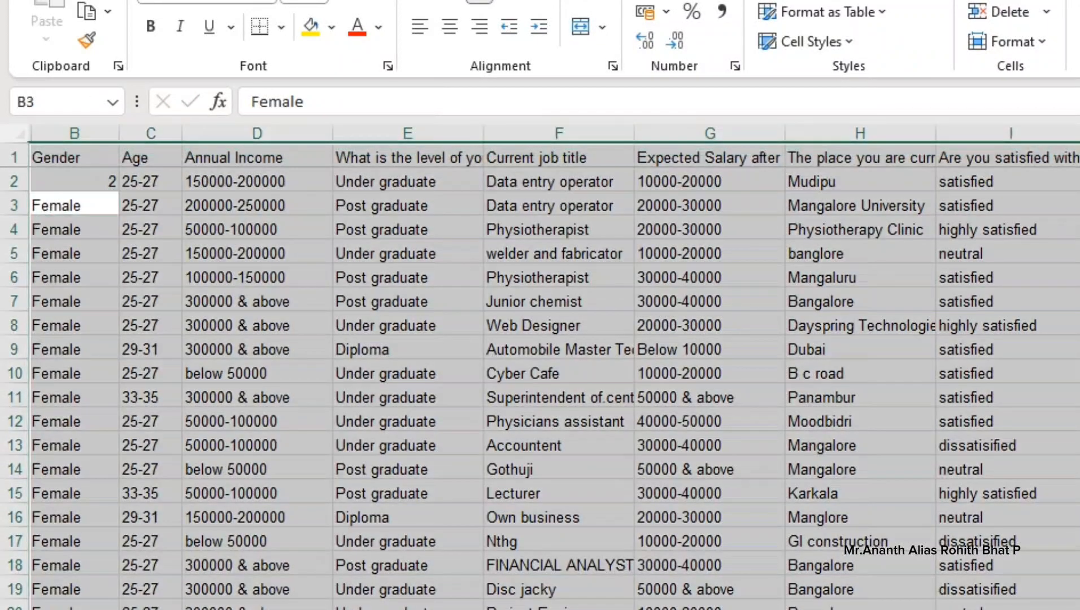
key(ctrl+z)
click(150, 301)
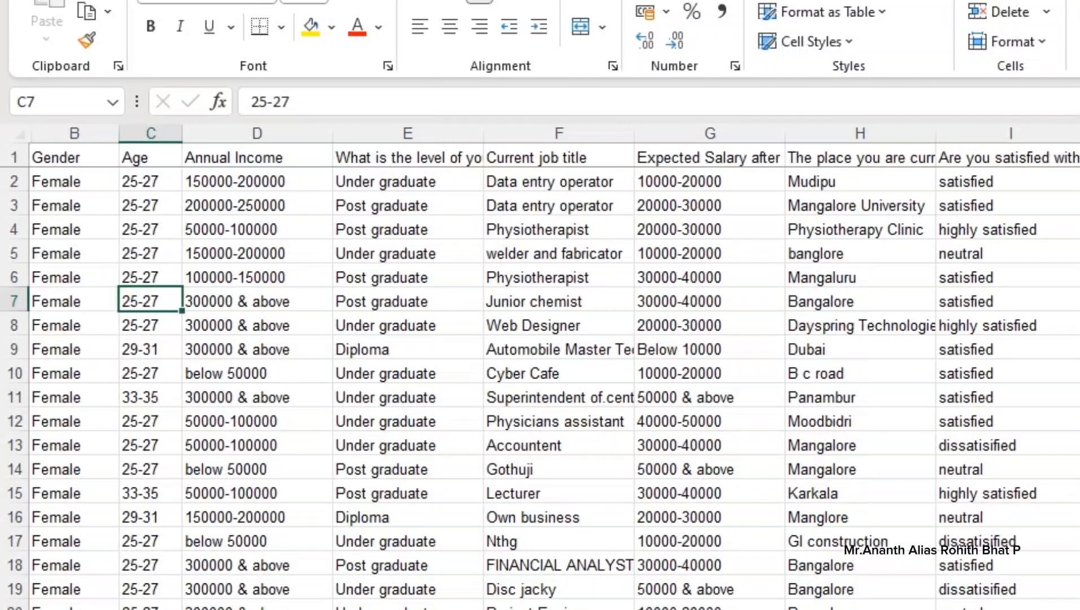
click(74, 134)
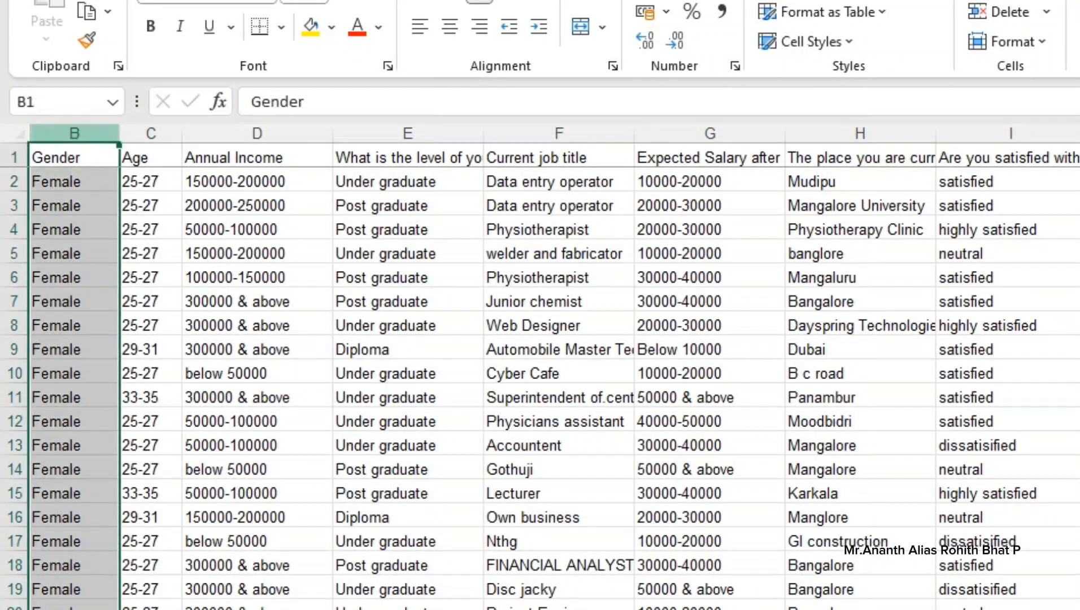
key(ctrl+f)
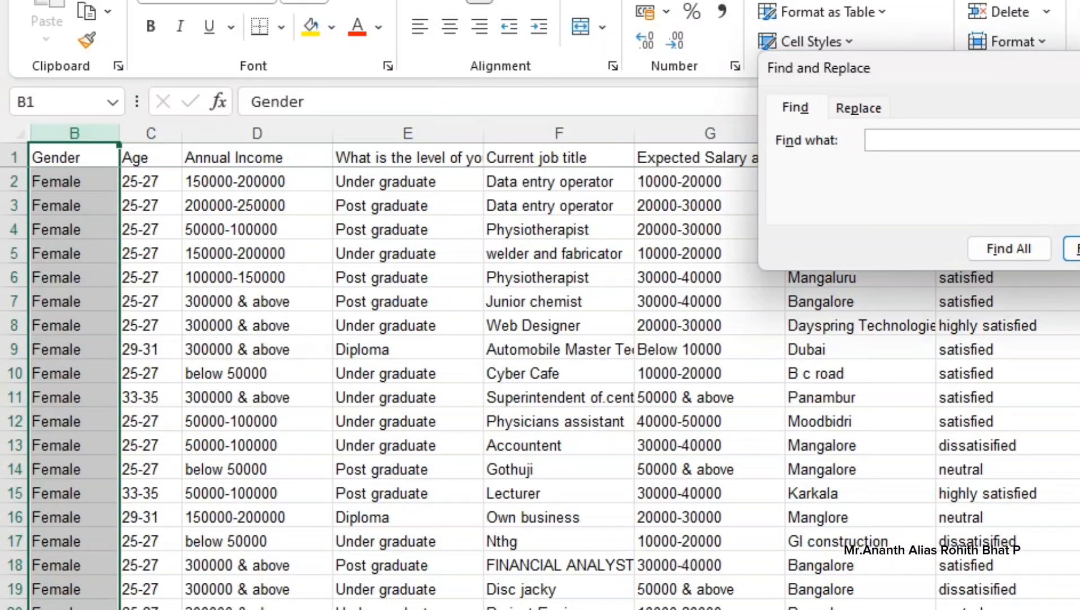
text(Female)
key(Escape)
Step: Copy the exact text Female from Gender cell B2 without changing the cell
click(74, 181)
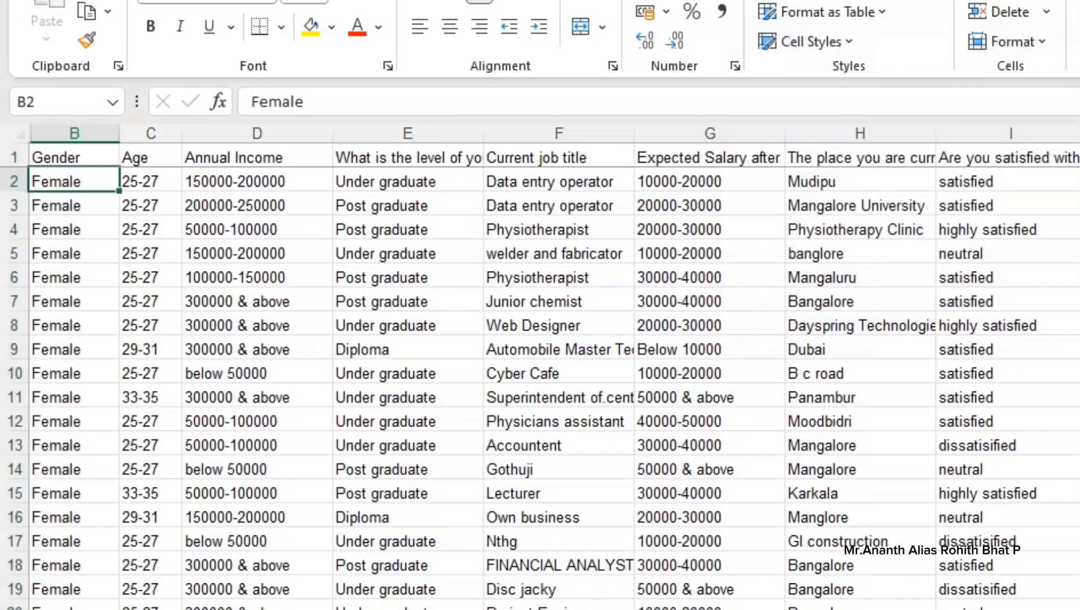
drag(305, 102, 251, 102)
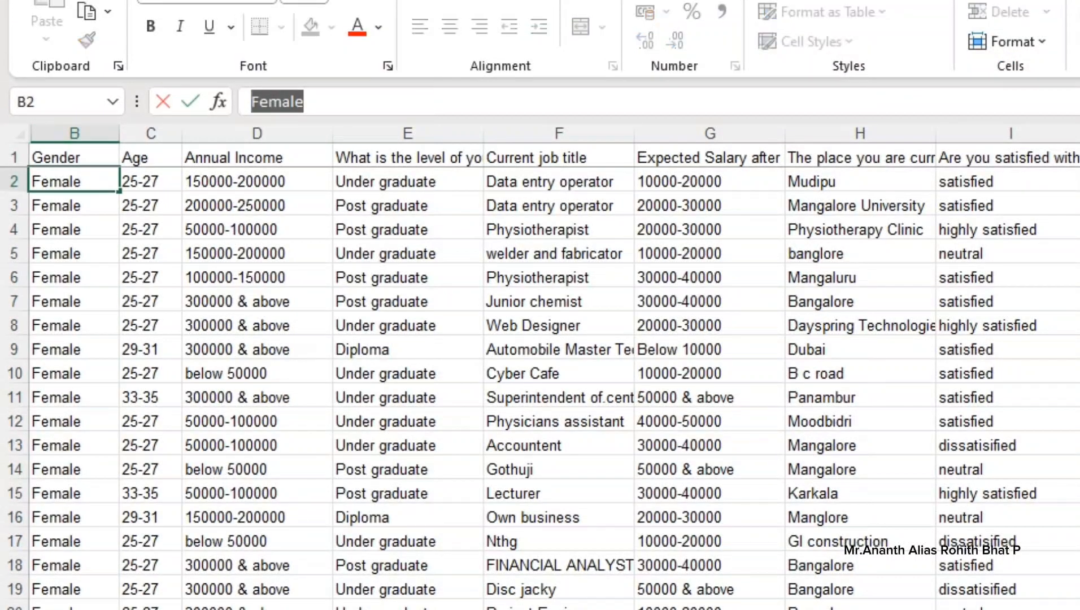
click(257, 325)
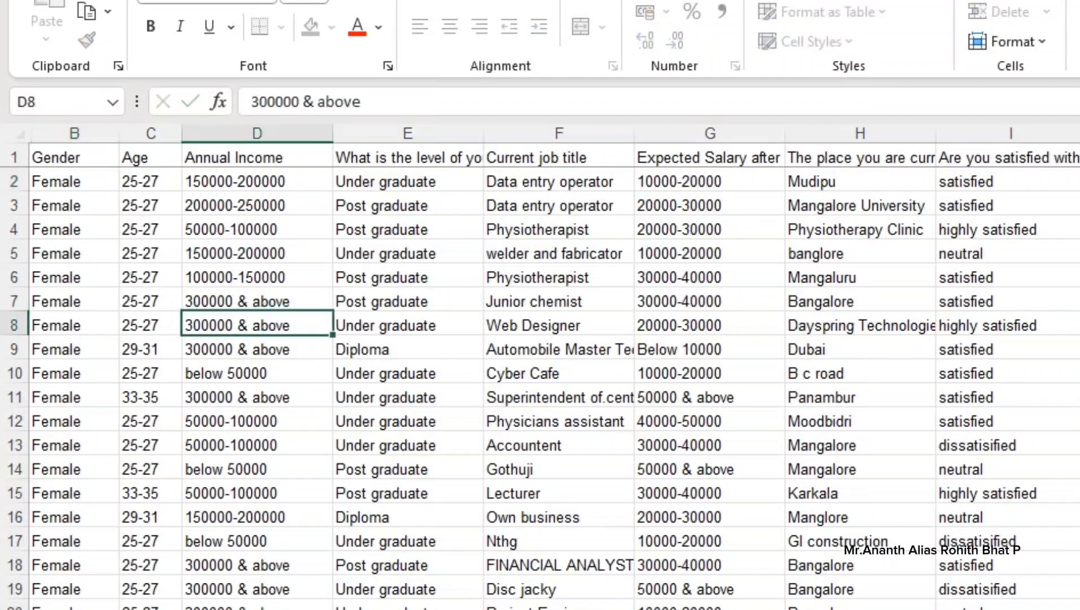
click(74, 182)
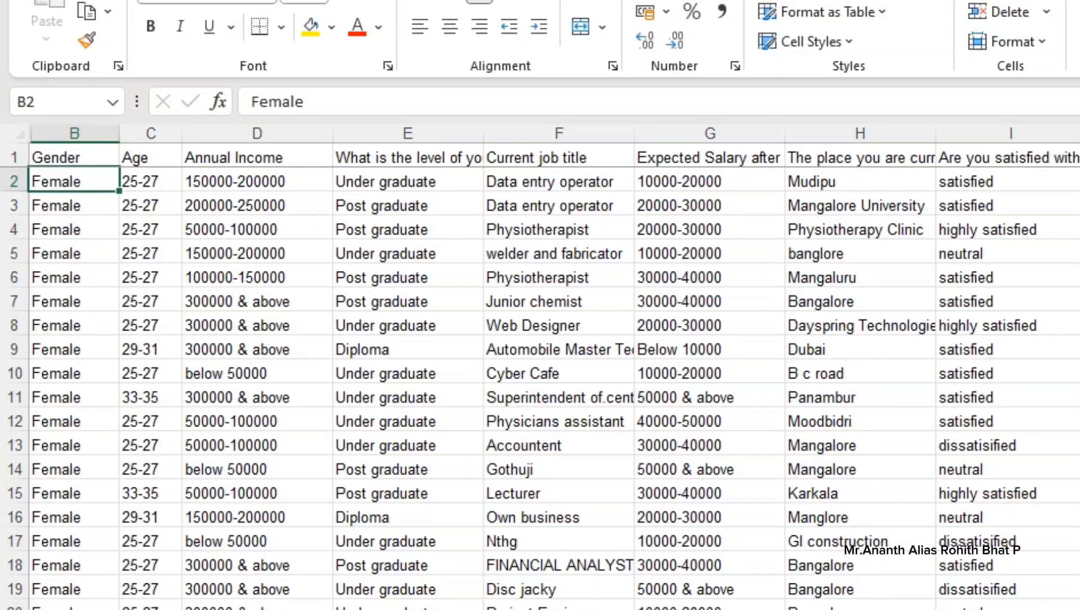
click(330, 103)
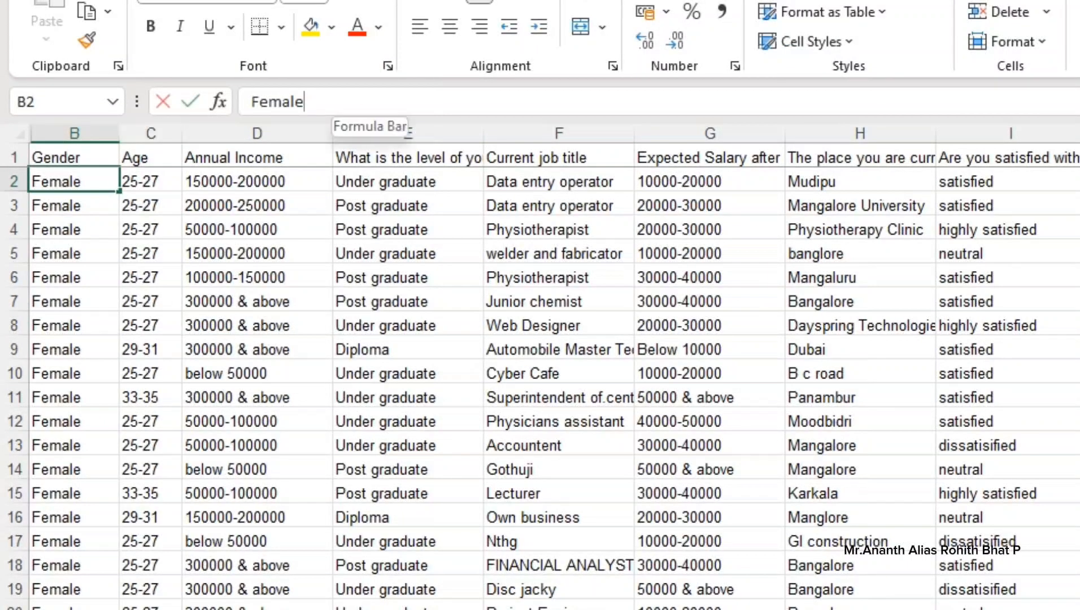
drag(330, 103, 251, 103)
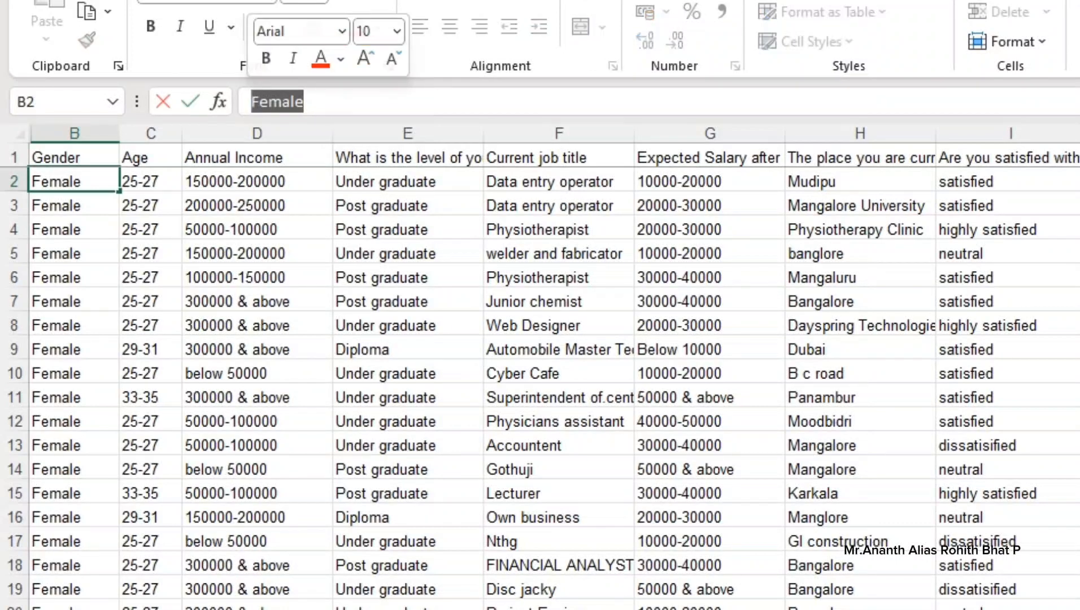
click(257, 349)
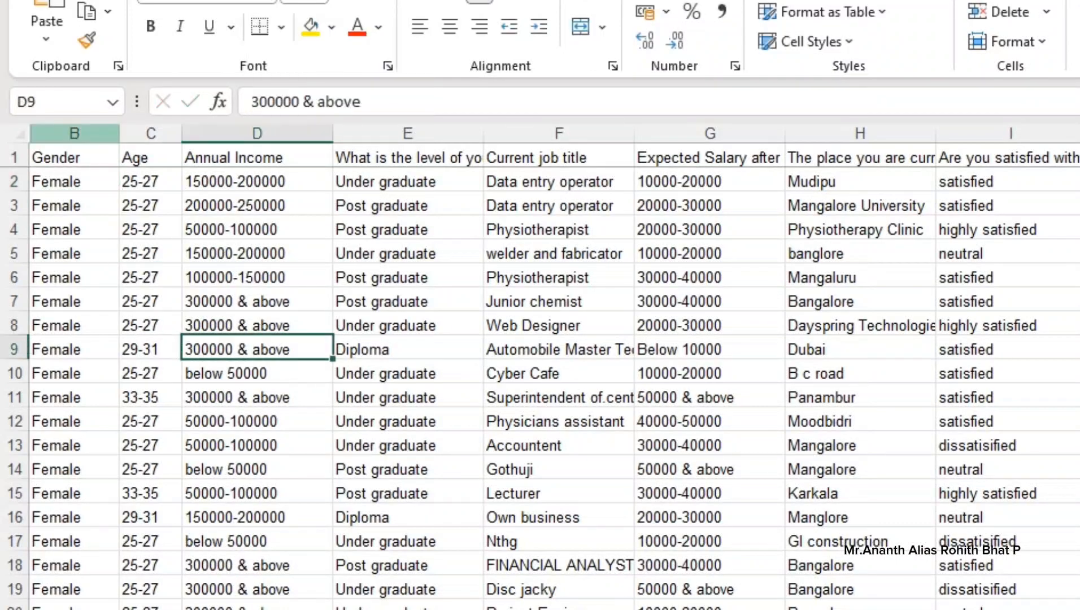
Step: Select the Gender column and set up Find and Replace with Female as the search text and 2 as the replacement
click(75, 134)
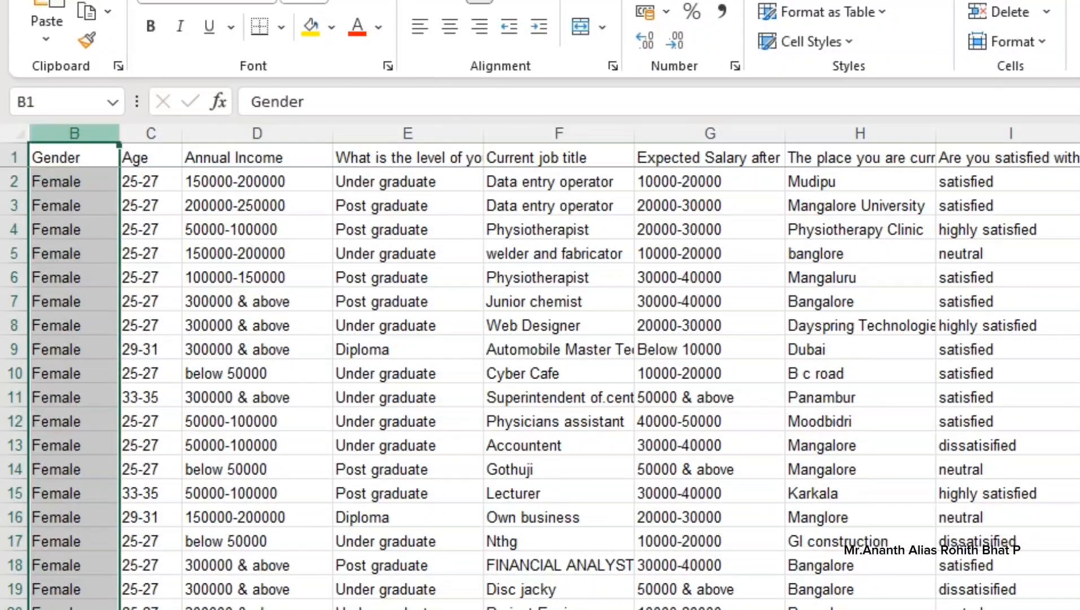
key(ctrl+f)
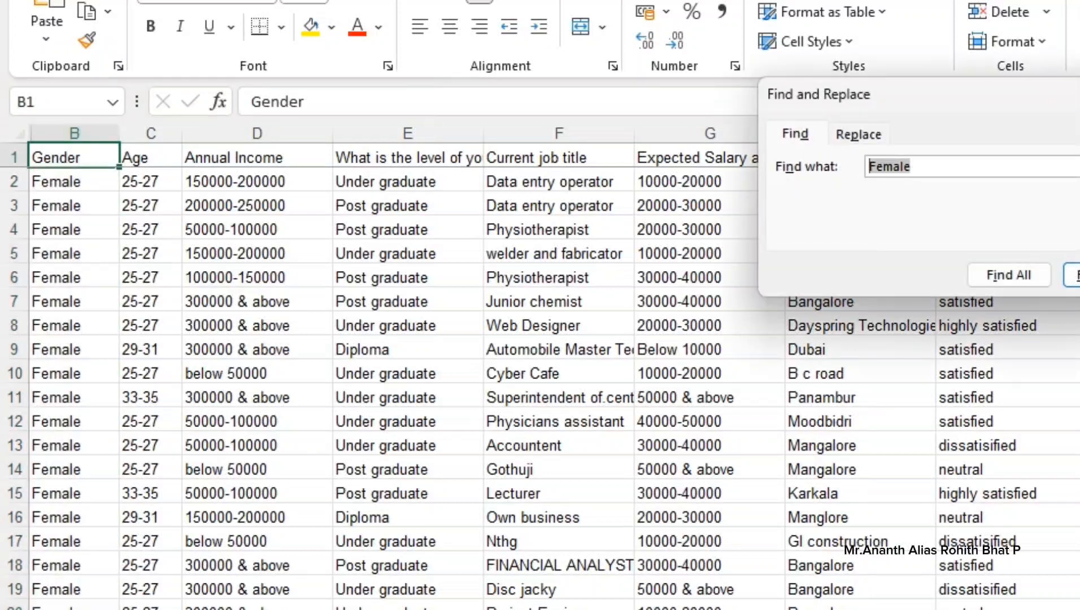
click(911, 167)
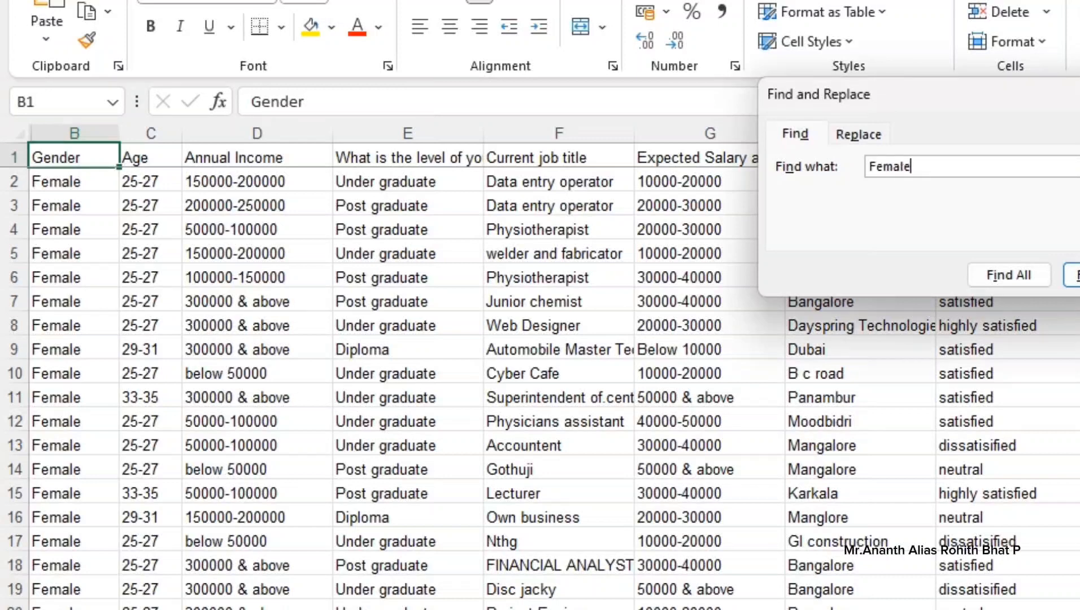
click(870, 167)
key(BackSpace)
key(ctrl+h)
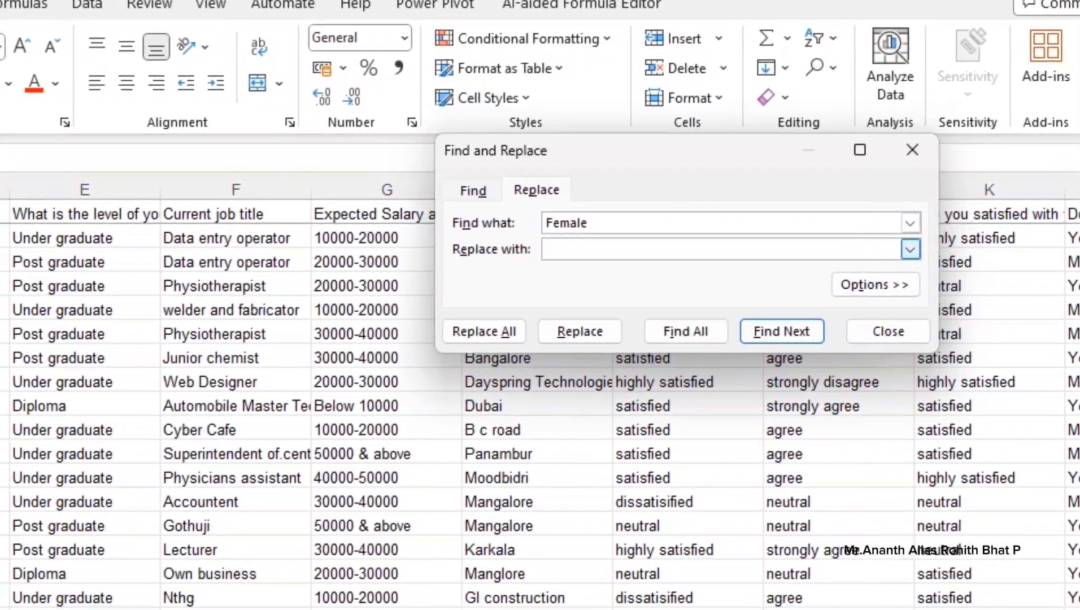
text(2)
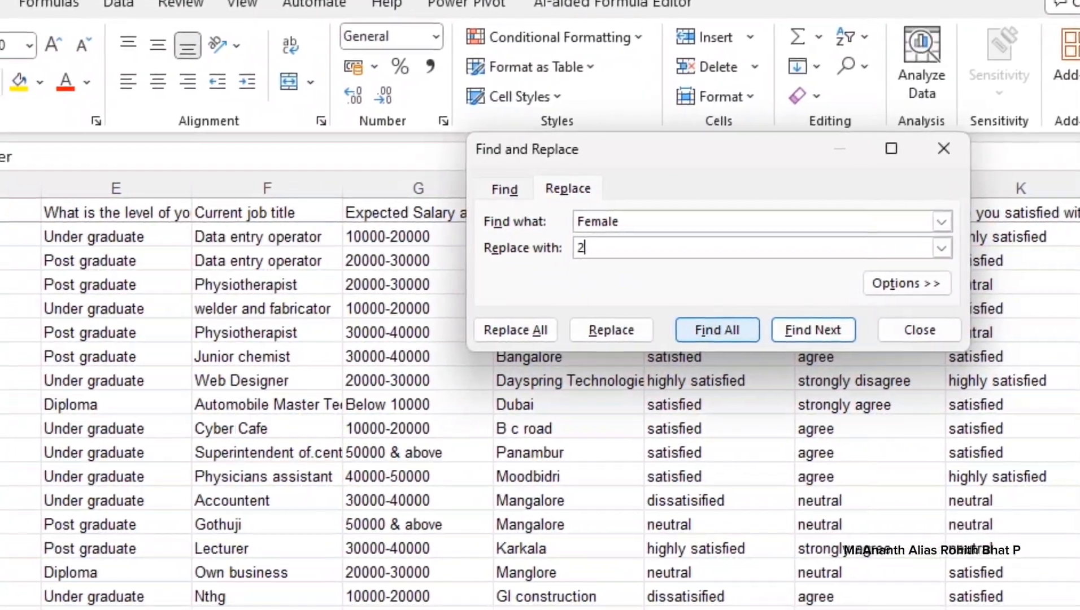
Step: List all Female matches, replace every one with 2, and close Find and Replace
click(724, 329)
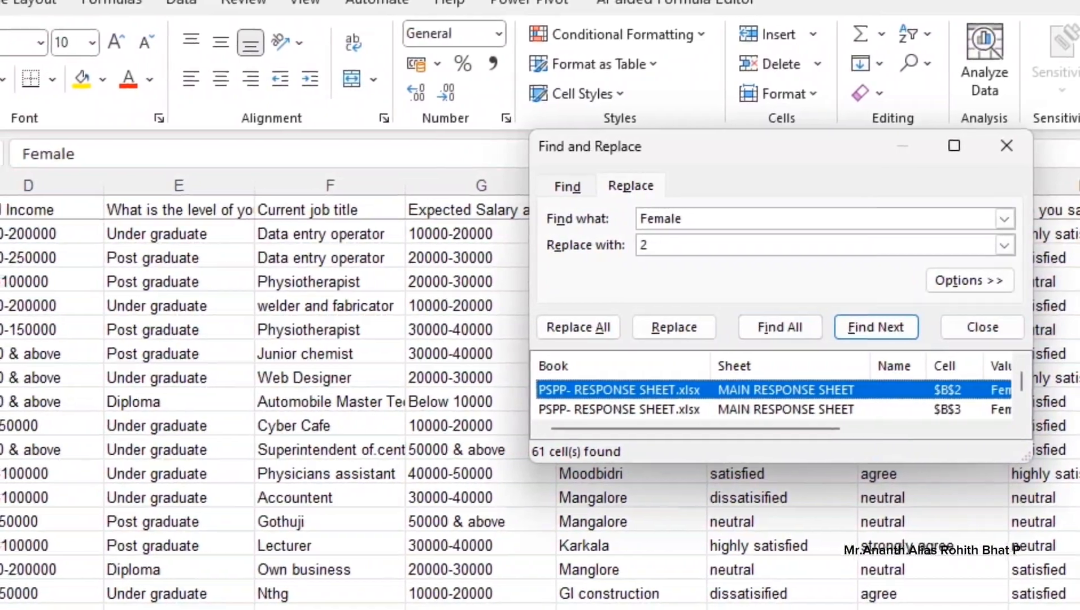
scroll(338, 402, down, 20)
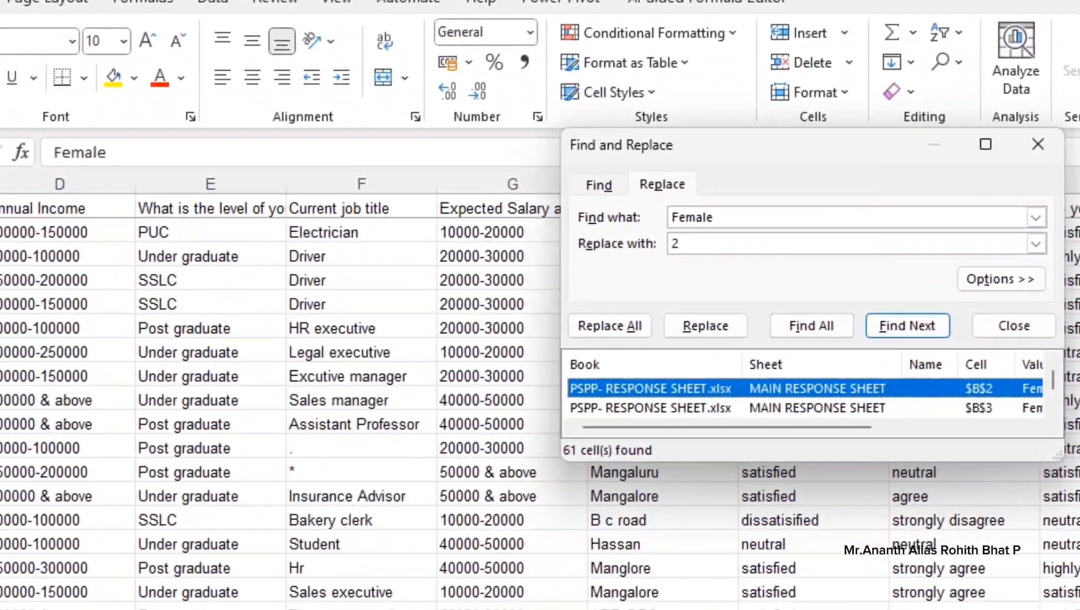
scroll(338, 401, down, 8)
scroll(338, 401, up, 18)
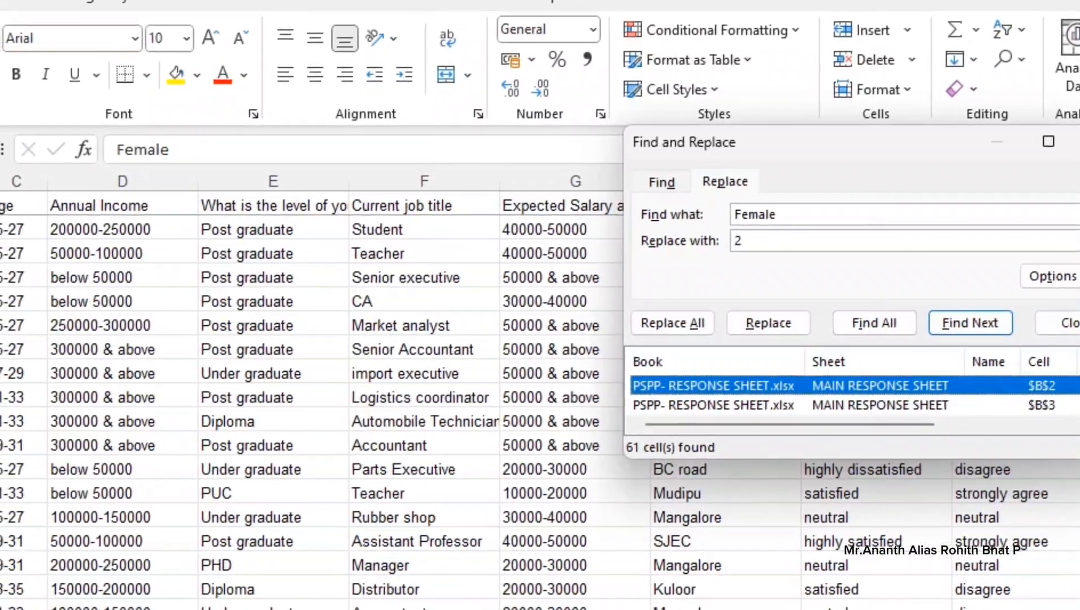
scroll(282, 396, down, 10)
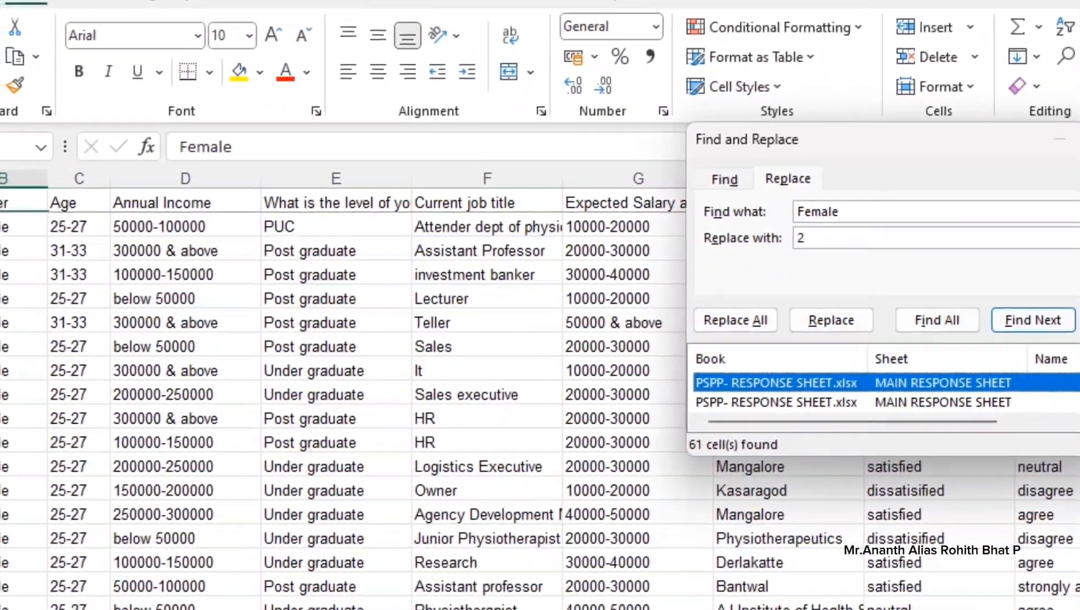
click(728, 320)
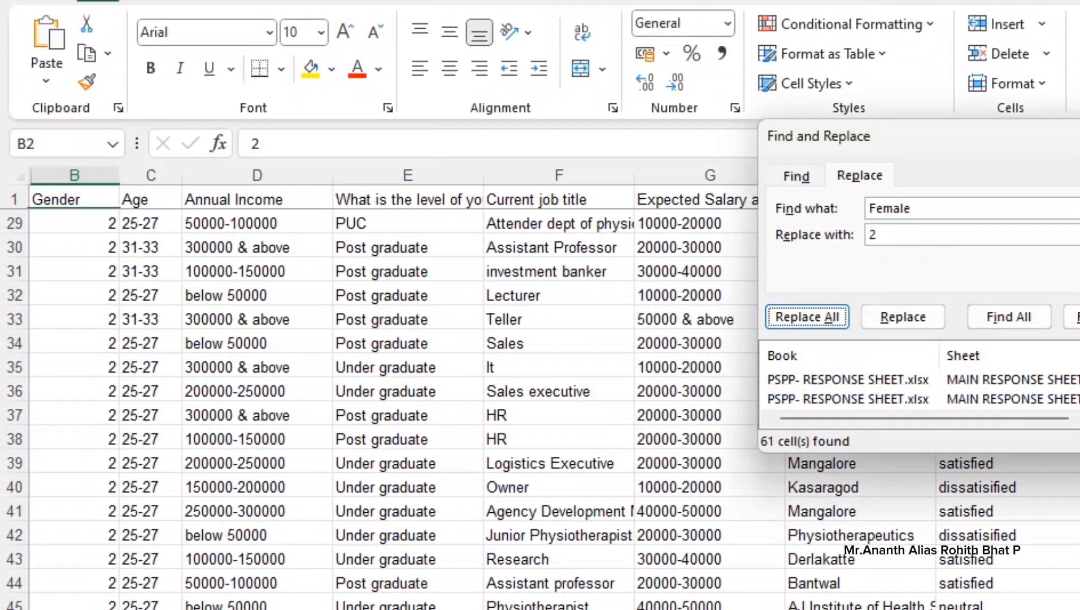
click(73, 223)
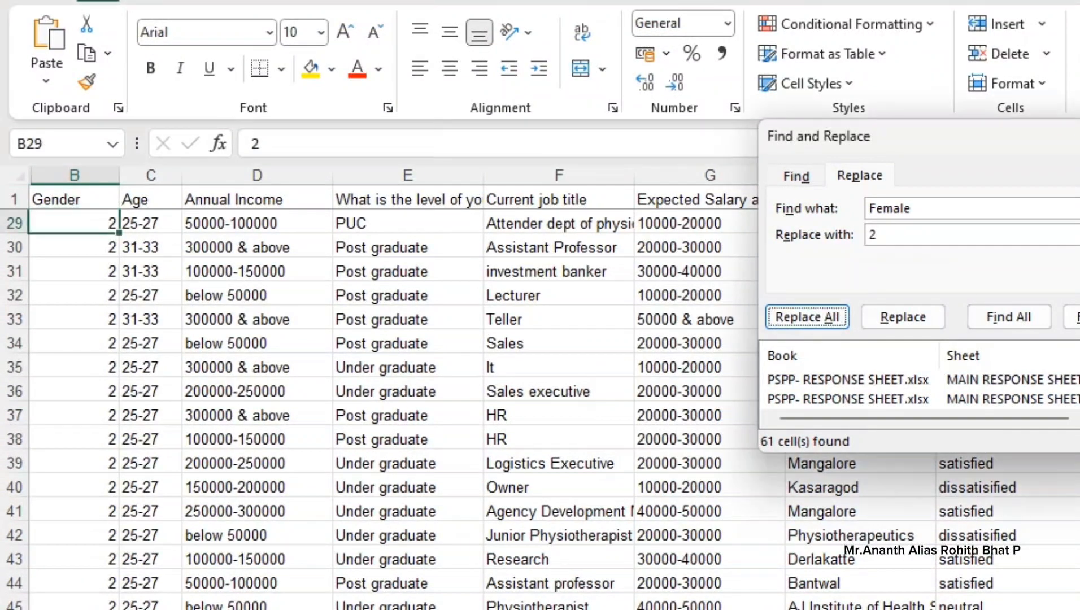
key(Escape)
Step: Check the Female codes throughout the Gender column down to where the Male responses begin
scroll(540, 390, up, 2)
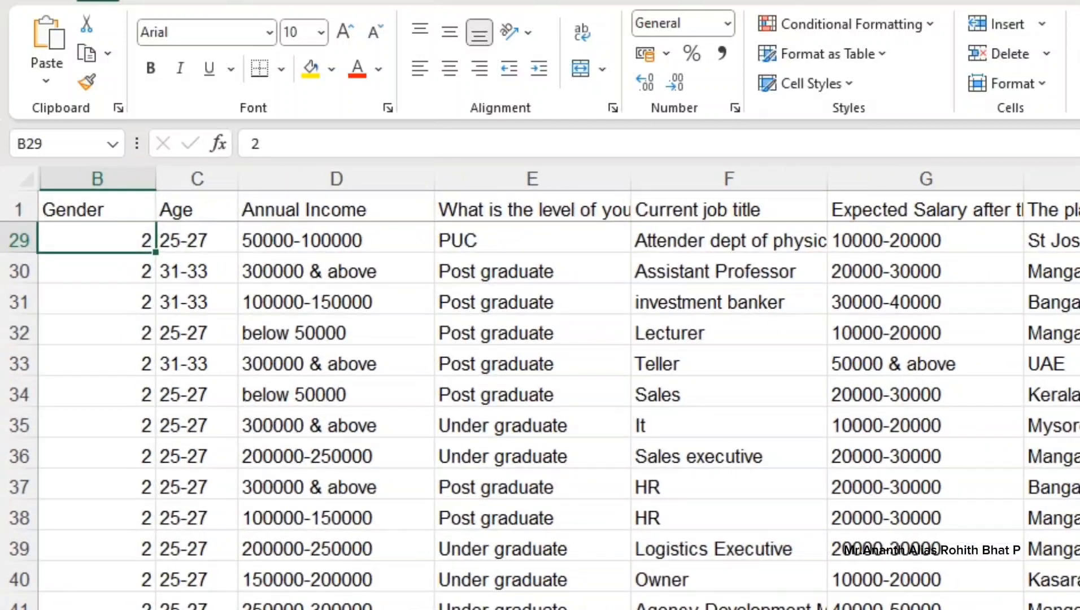
drag(97, 241, 97, 336)
scroll(97, 361, up, 20)
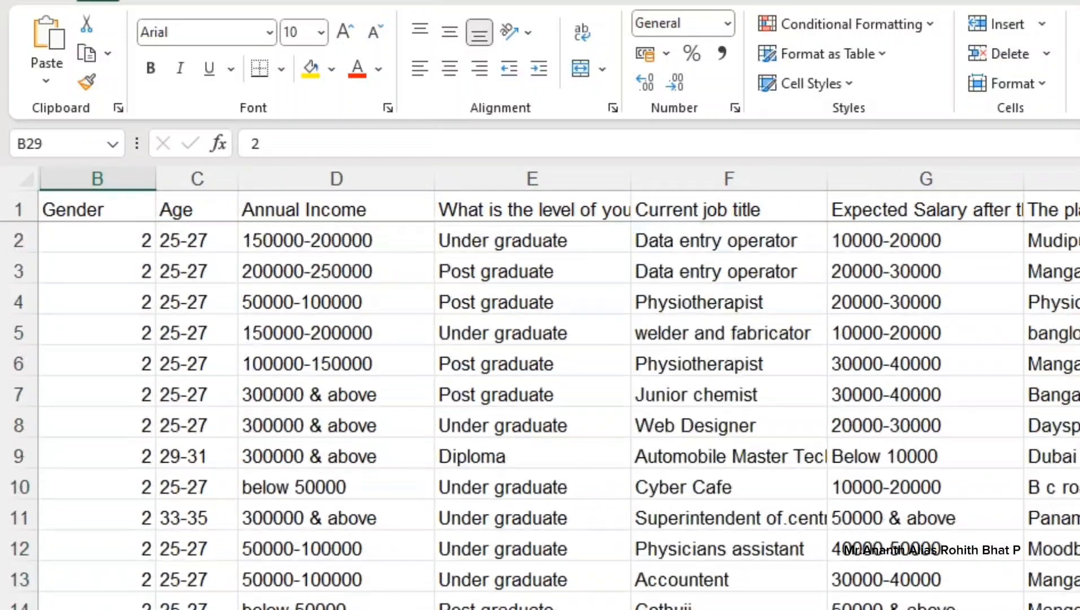
scroll(540, 416, down, 20)
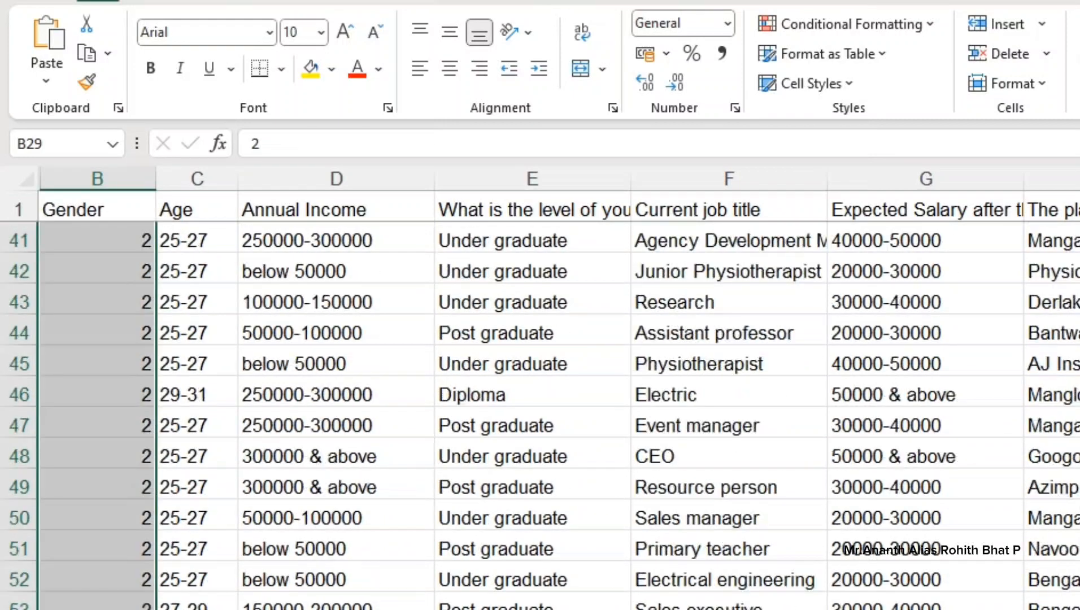
scroll(97, 364, up, 2)
Step: Take the Male response in cell B63 as the search text for Find and Replace, with 1 as the replacement
click(97, 364)
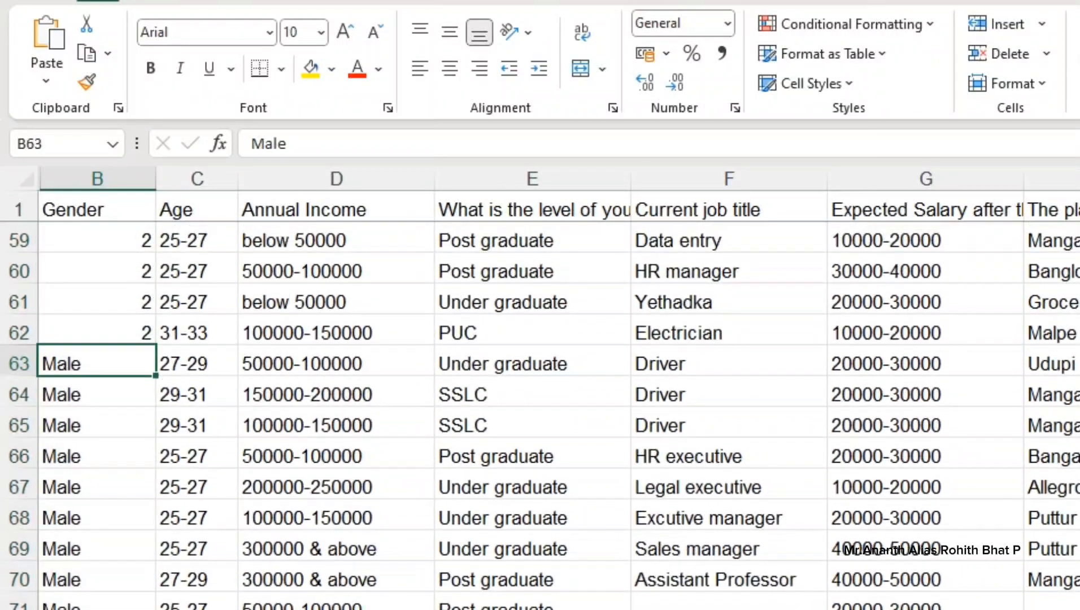
double_click(269, 144)
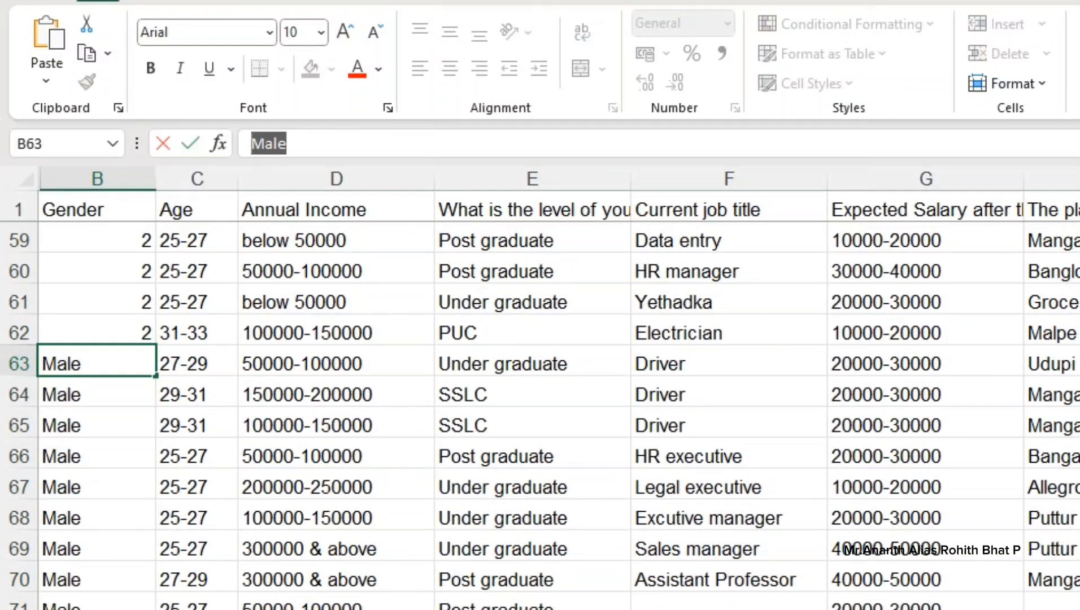
key(Escape)
key(ctrl+f)
key(Return)
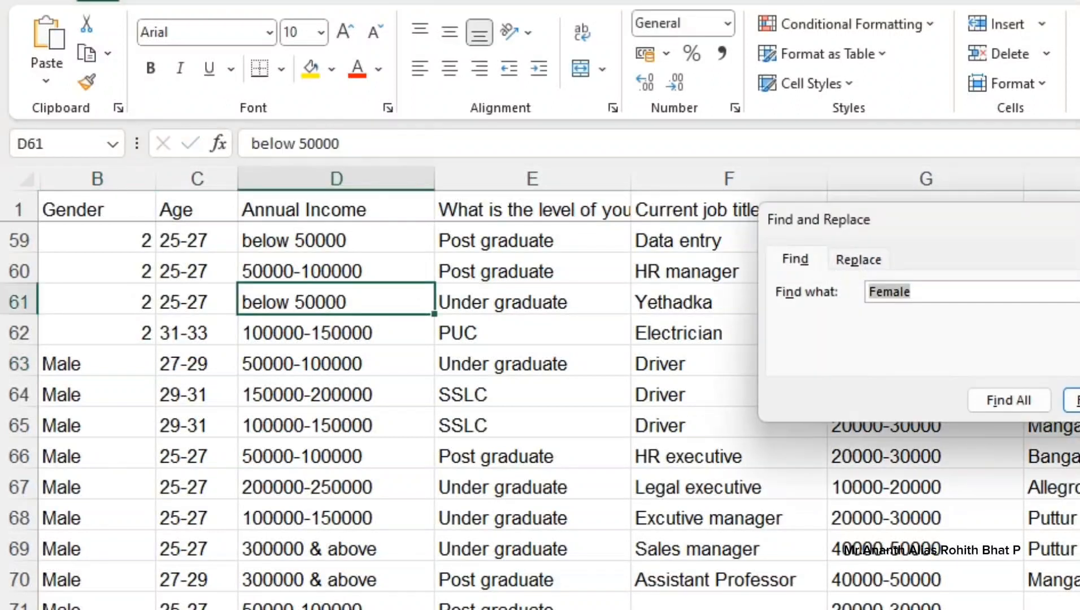
text(Male)
key(ctrl+h)
text(1)
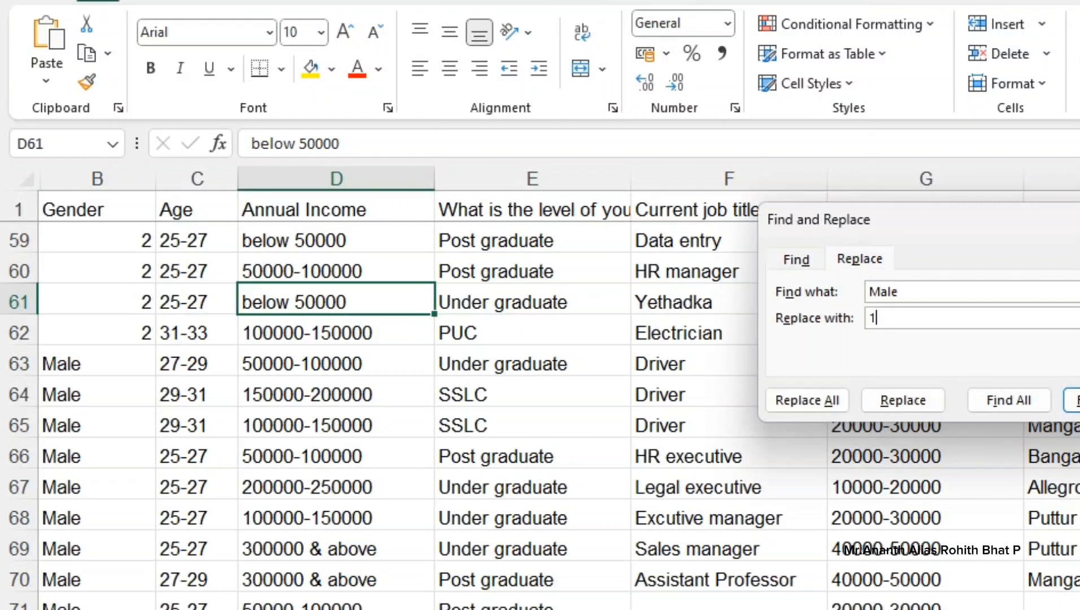
Step: List all Male matches, replace every one with 1, and close Find and Replace
click(1009, 400)
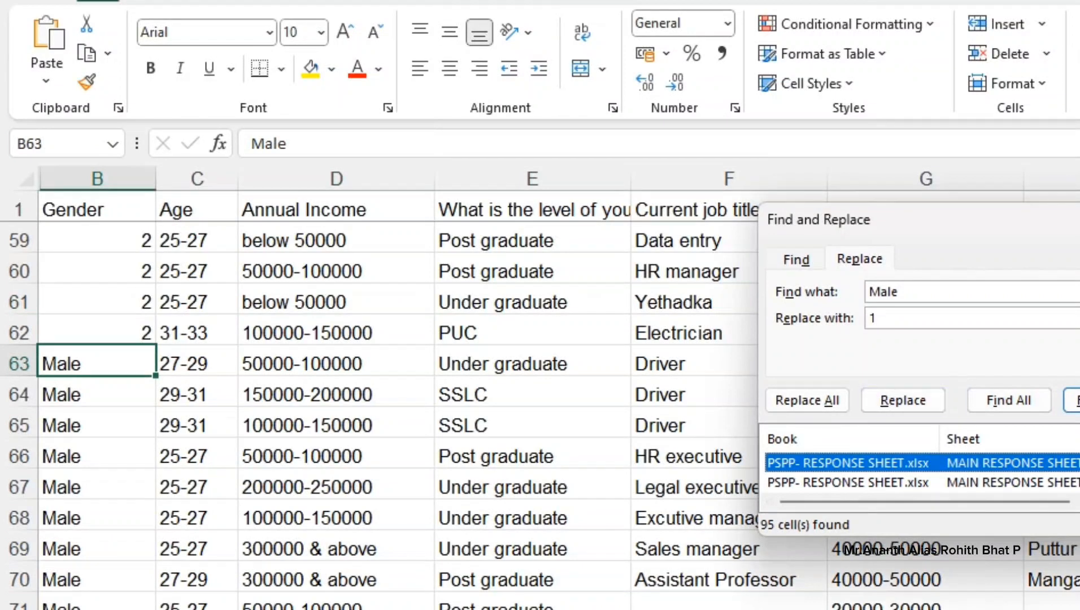
key(alt+a)
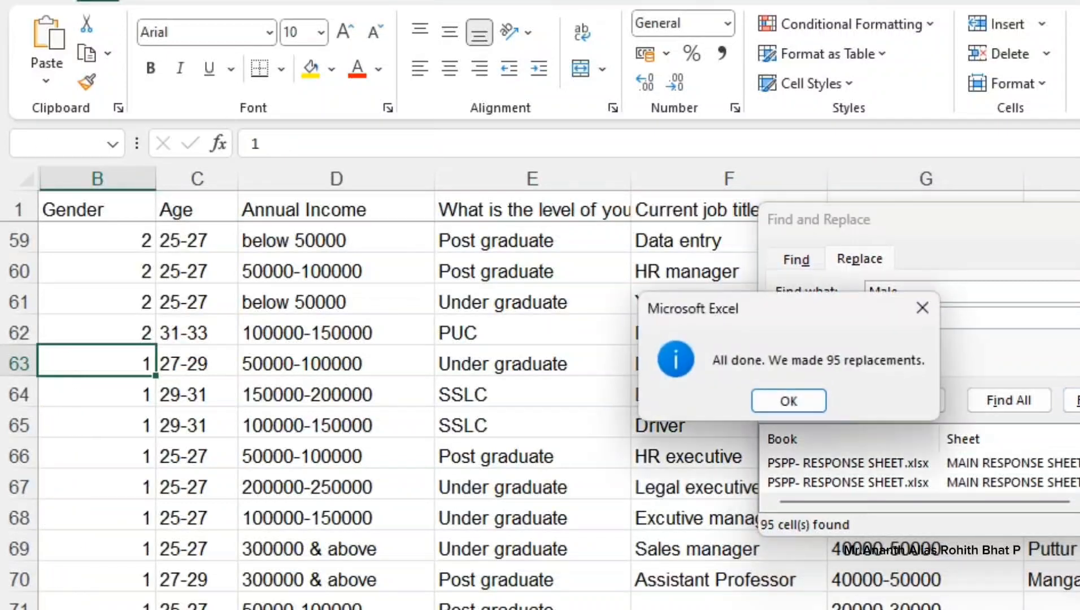
key(Return)
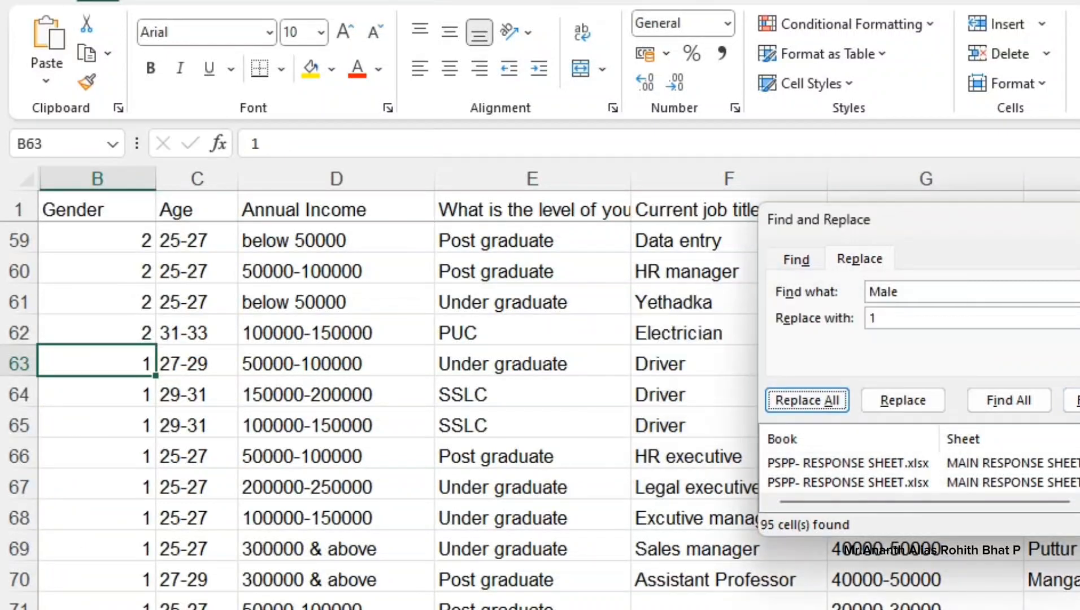
key(Escape)
Step: Review the 1 and 2 codes through the last response row and select the whole Gender column
scroll(560, 395, down, 20)
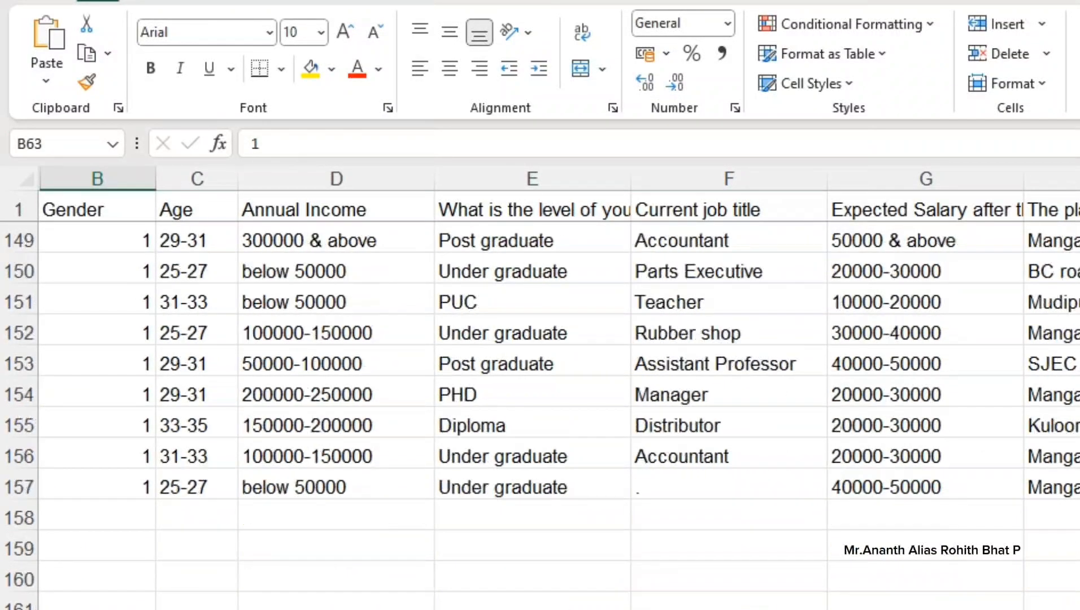
scroll(559, 396, up, 20)
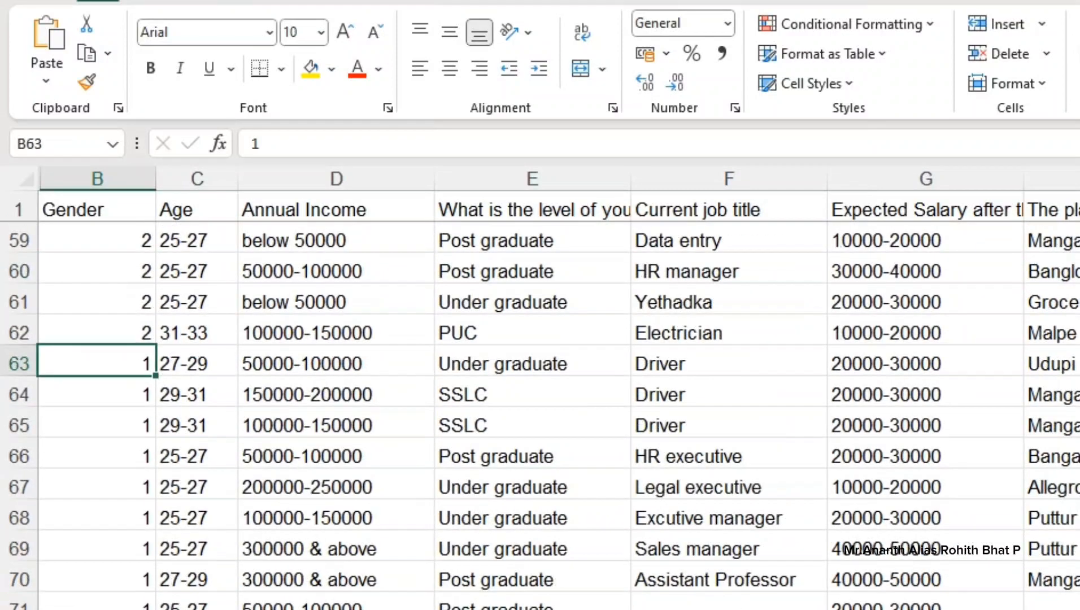
scroll(560, 395, up, 10)
scroll(560, 396, down, 15)
scroll(560, 396, up, 10)
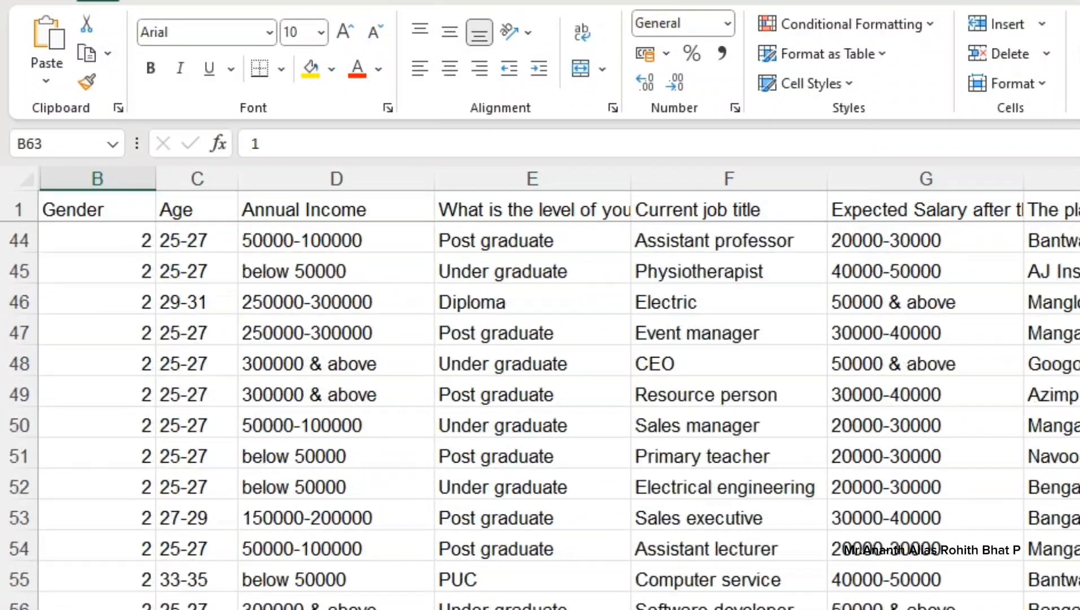
scroll(559, 395, up, 12)
key(ctrl+space)
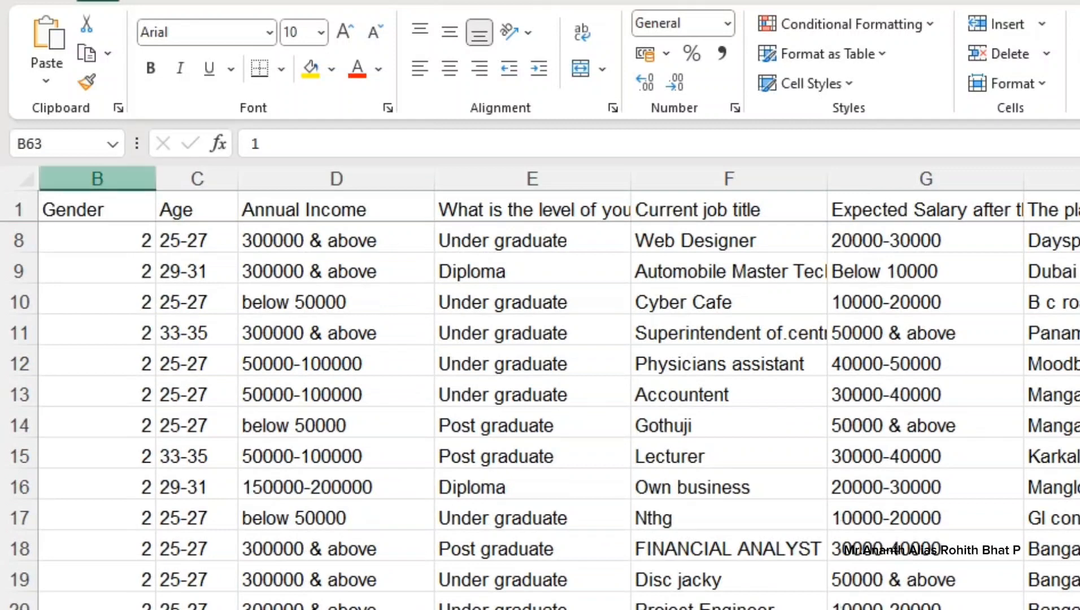
click(97, 178)
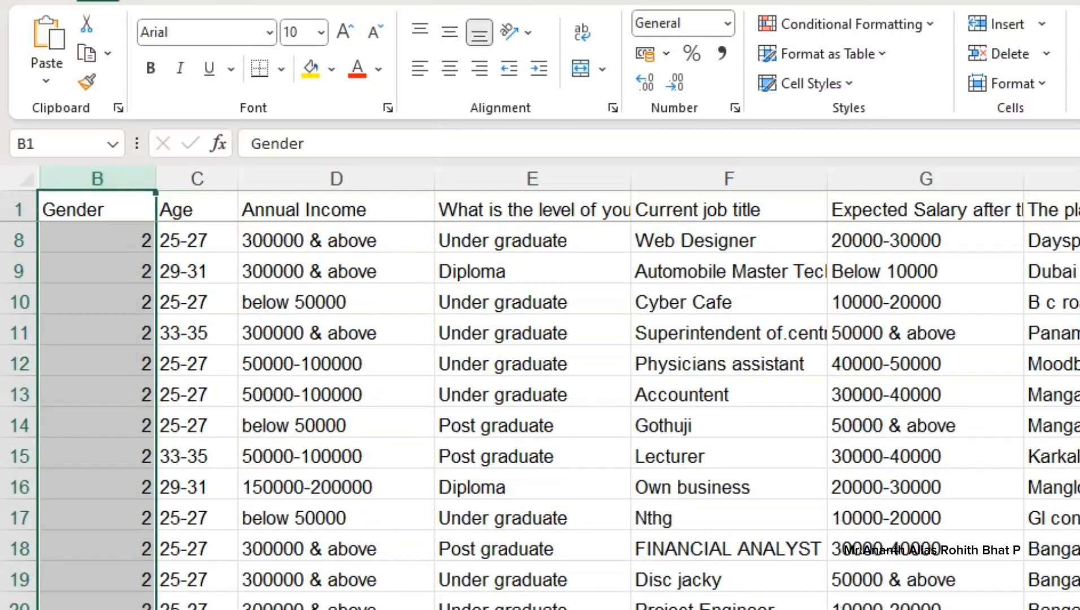
Step: Centre-align the Gender column and check its codes down through the response rows
click(449, 69)
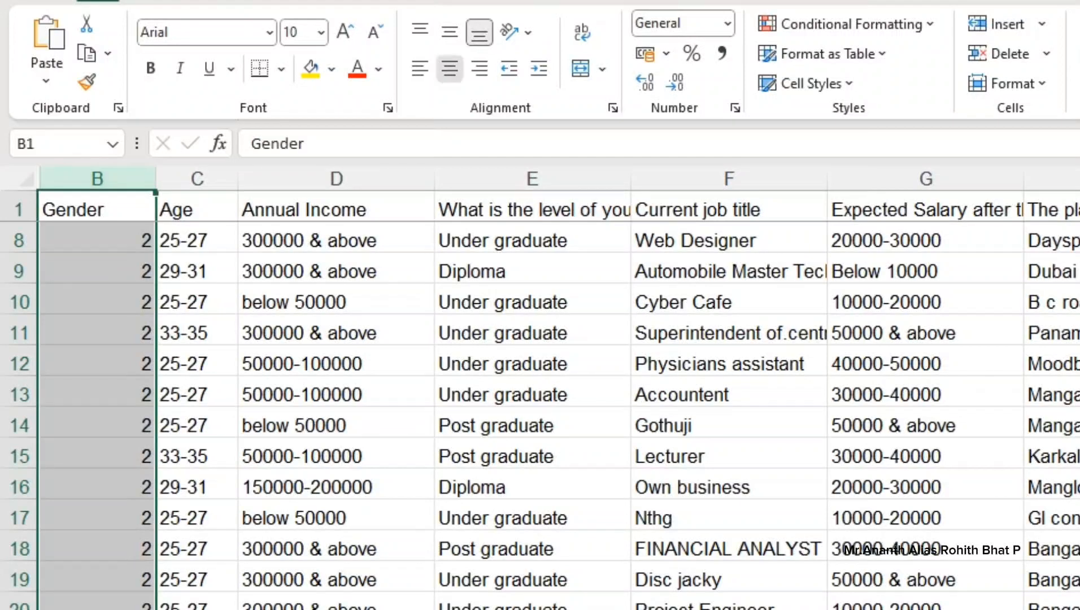
scroll(560, 416, down, 6)
scroll(559, 413, down, 20)
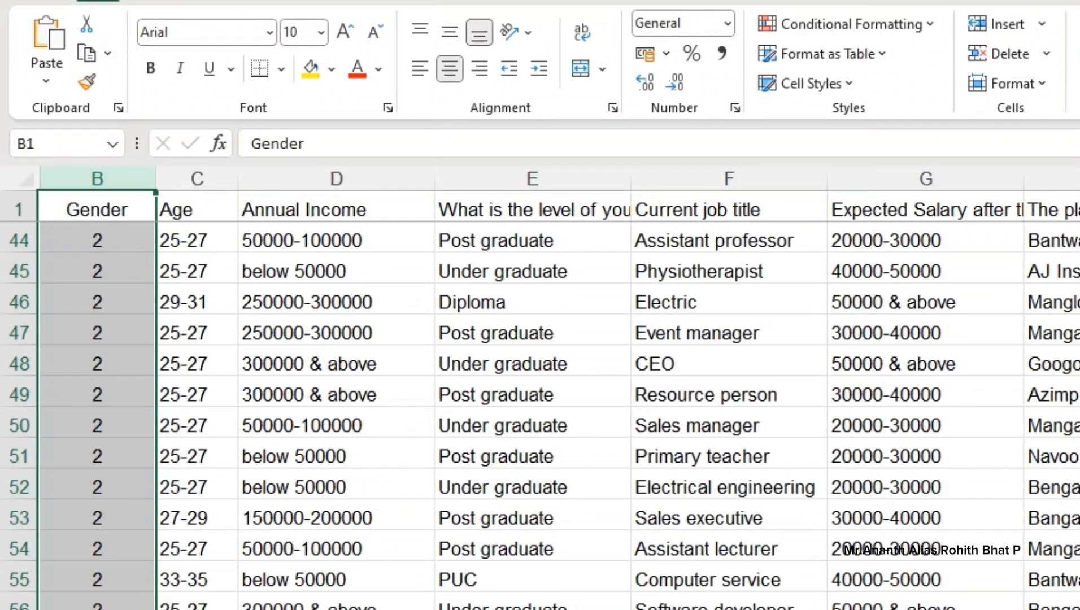
scroll(560, 412, down, 15)
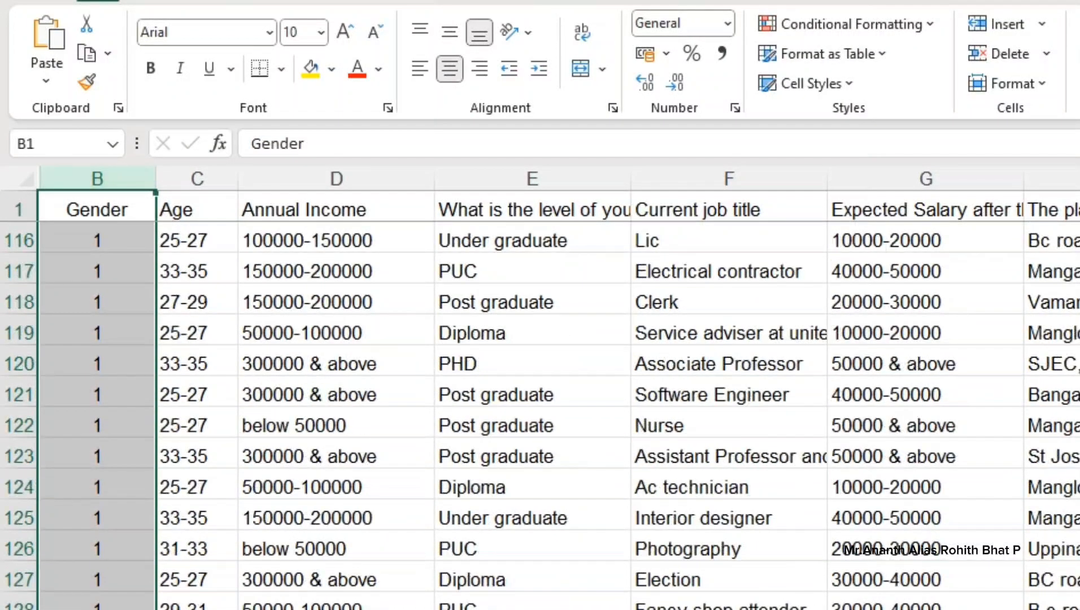
scroll(560, 412, up, 20)
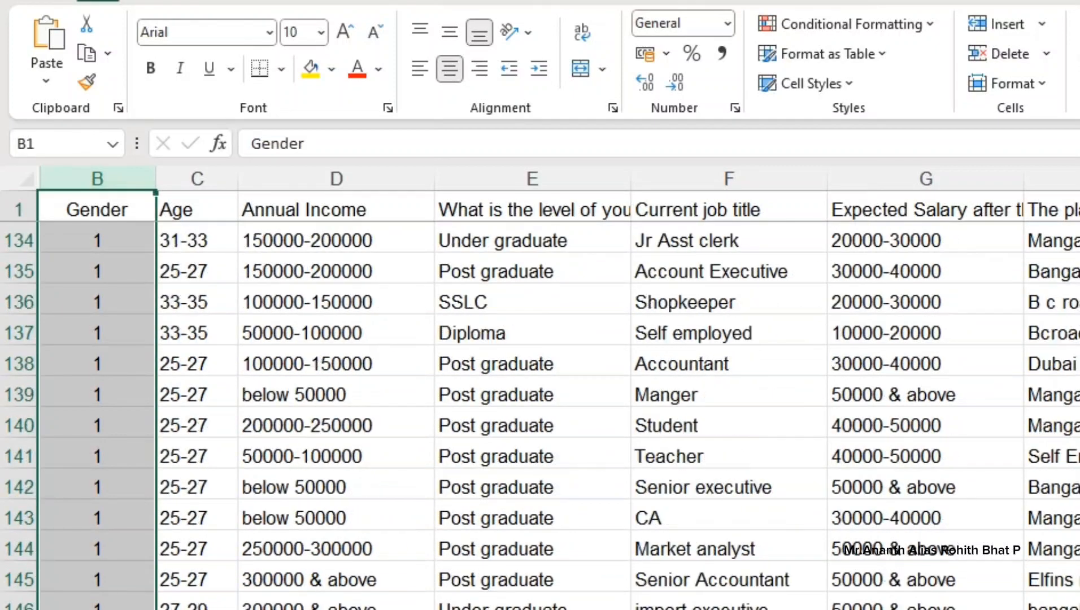
Step: Select the Age column of the responses, switch to the OPTIONS code sheet and hide its GENDER column
click(197, 303)
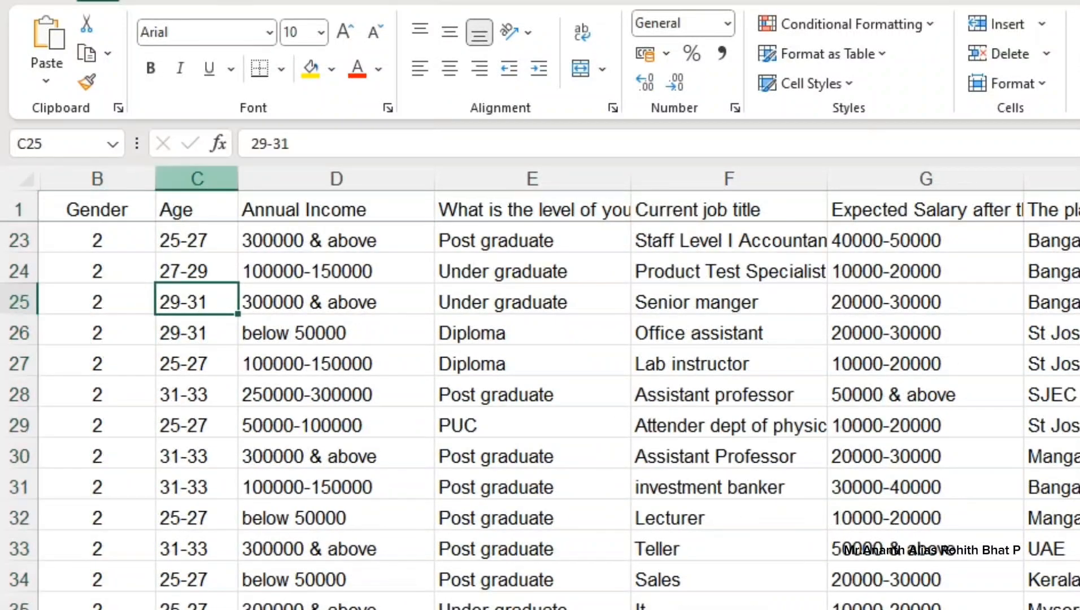
click(197, 179)
key(ctrl+Page_Down)
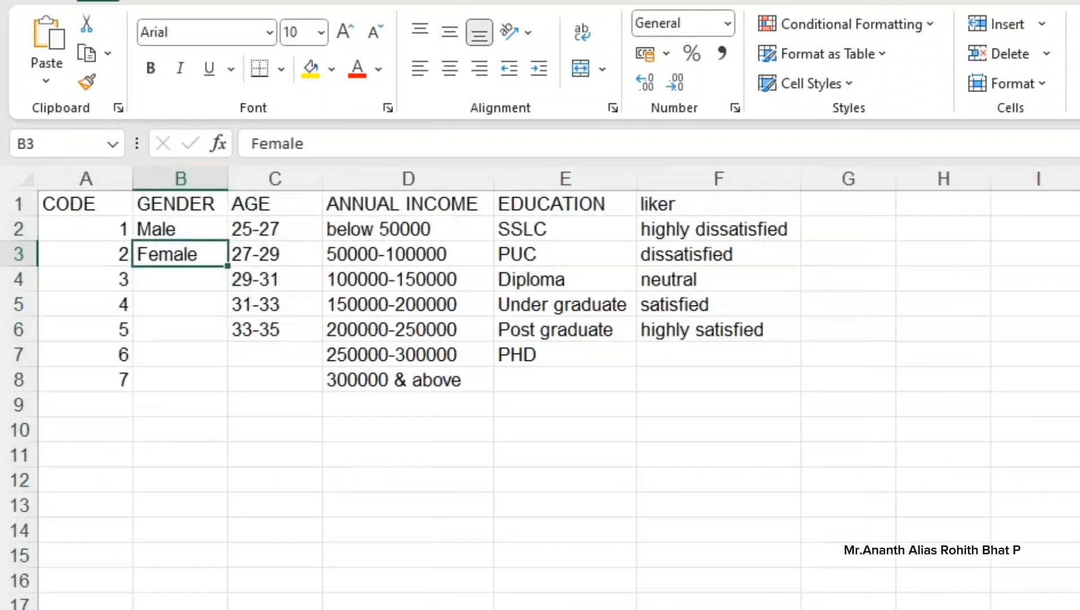
click(194, 178)
right_click(194, 175)
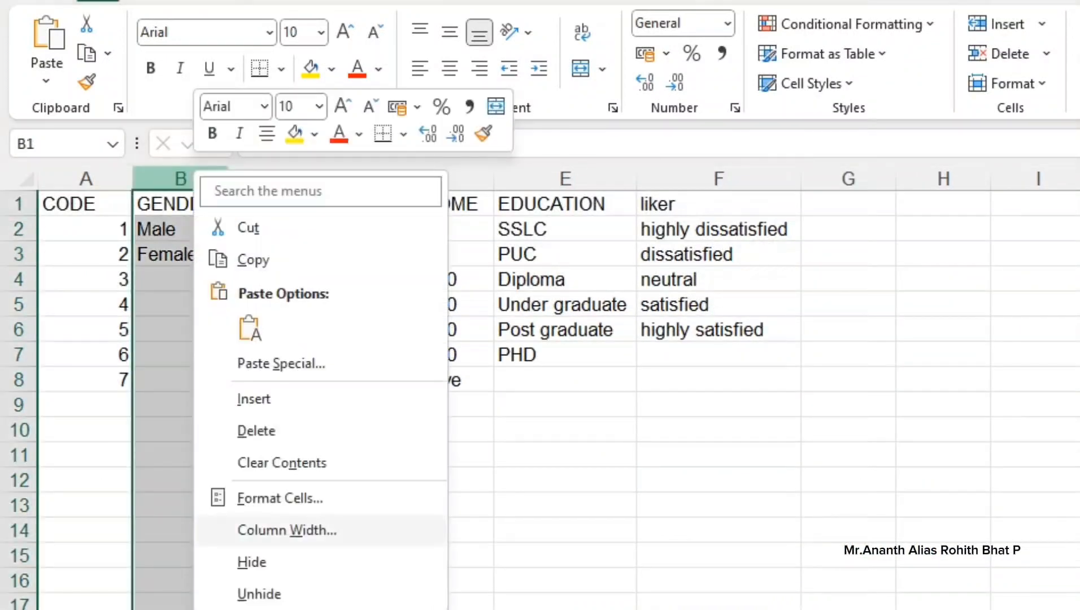
click(252, 562)
Step: Hide columns D to F of the code sheet, from ANNUAL INCOME through liker
scroll(540, 391, up, 6)
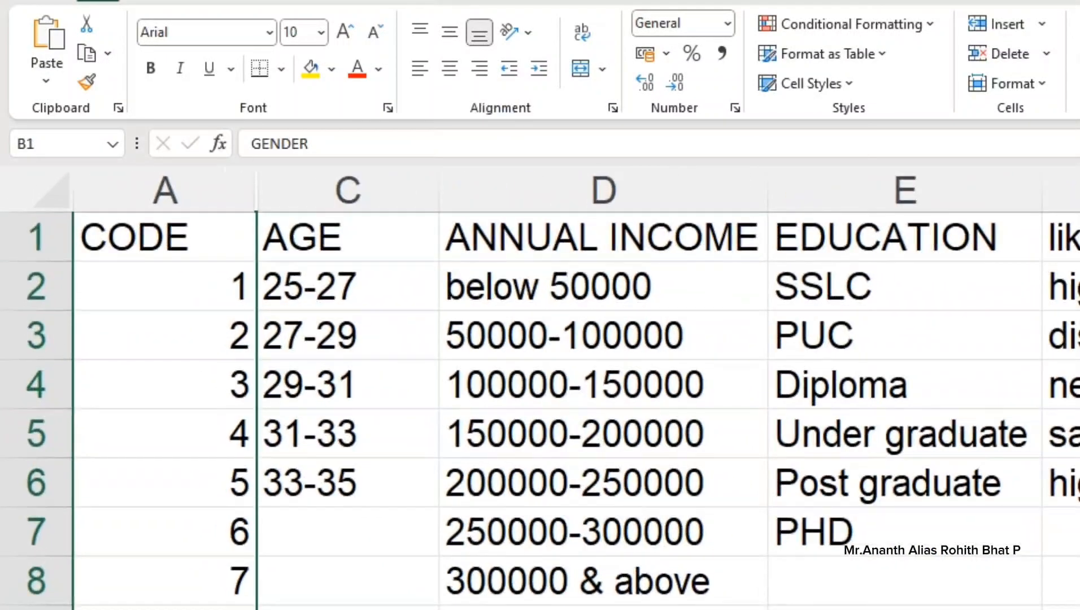
click(603, 581)
drag(604, 189, 1062, 189)
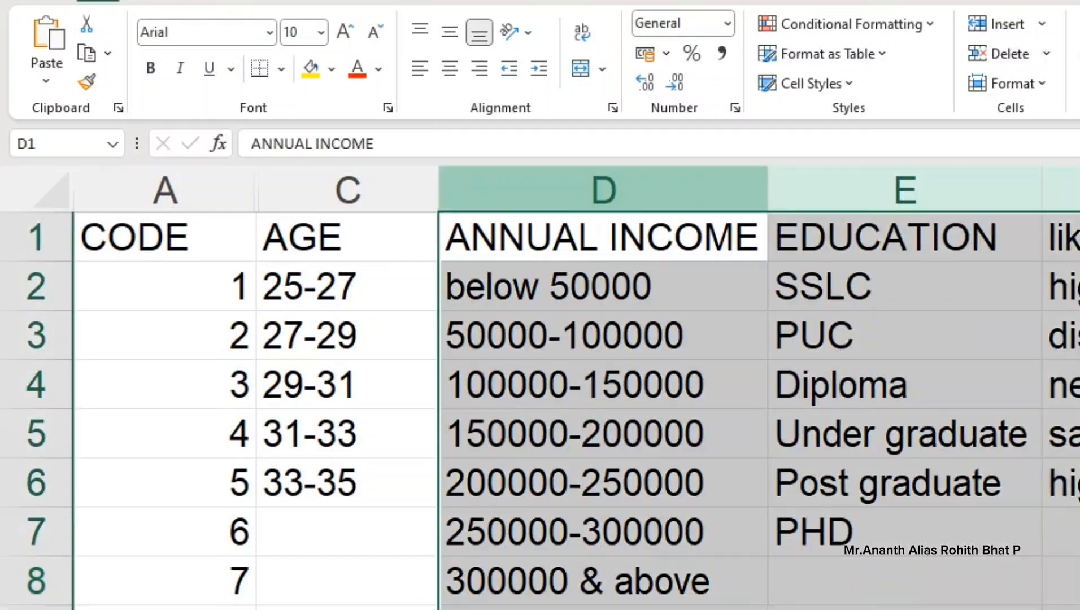
key(ctrl+0)
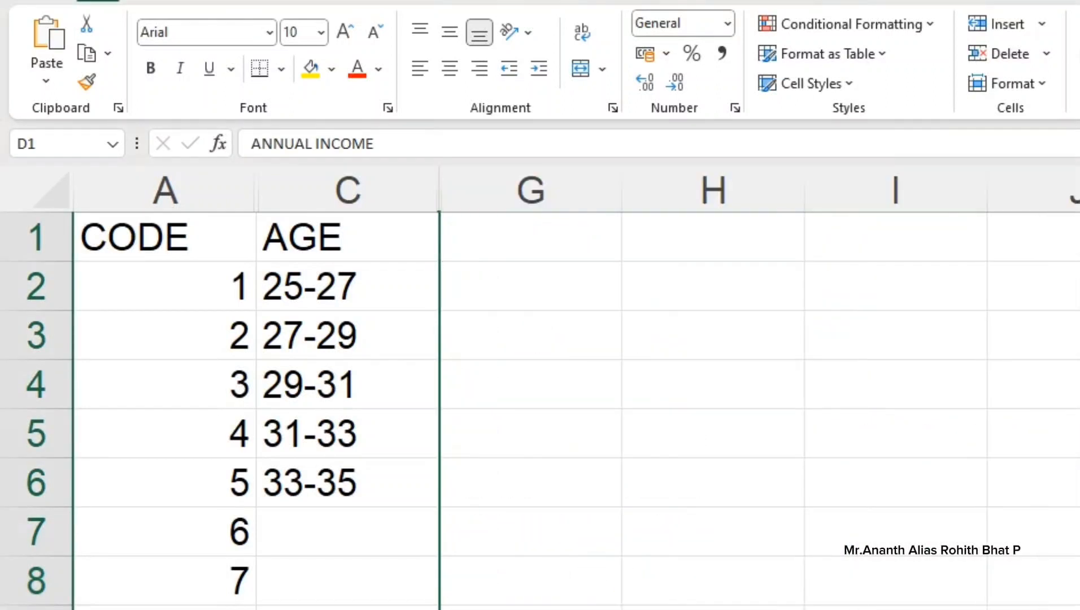
Step: Look up the code assigned to the 25-27 age group in the code list
click(347, 336)
click(347, 286)
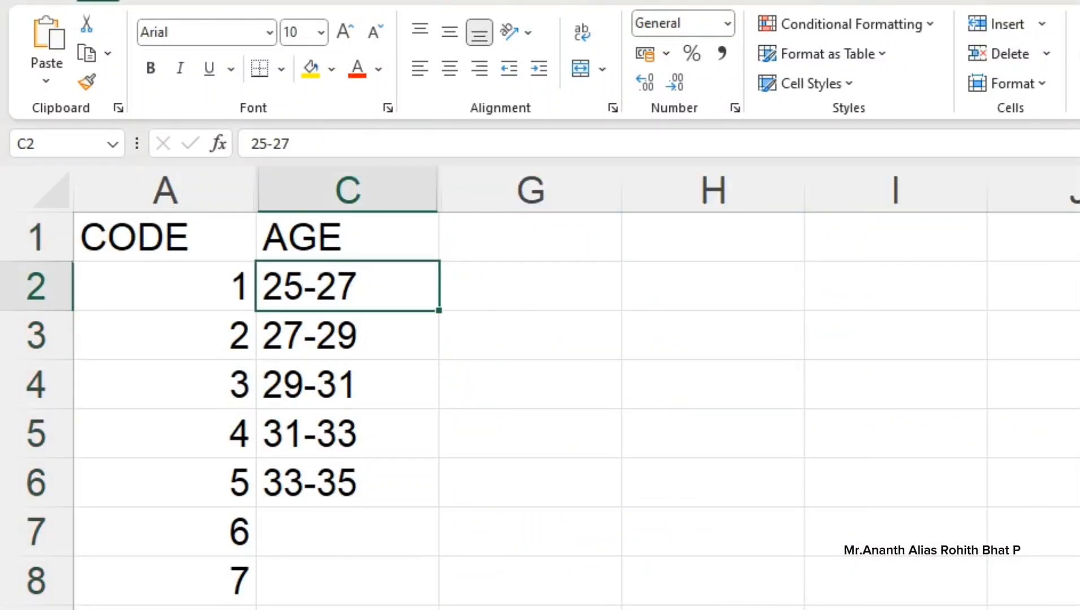
click(164, 287)
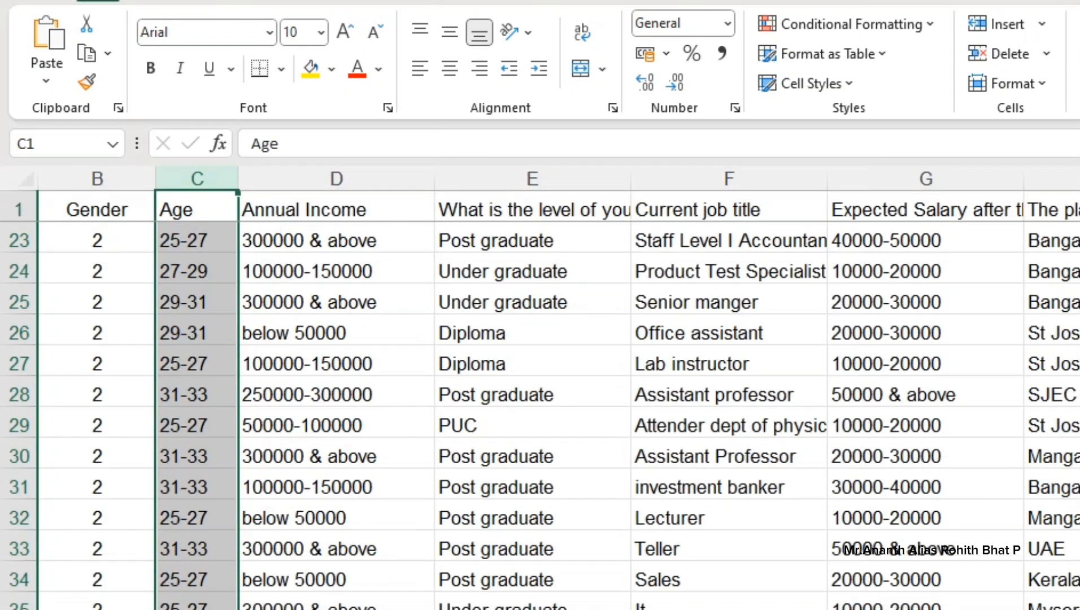
Step: Return to the response sheet and copy the 25-27 text from cell C2 of the Age column
click(196, 241)
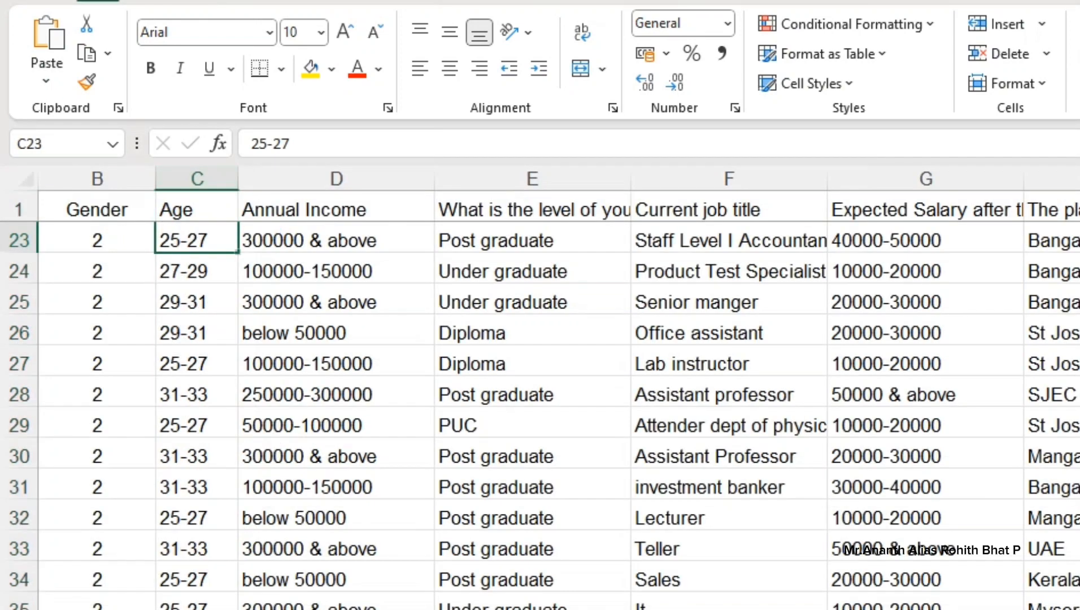
scroll(536, 396, up, 7)
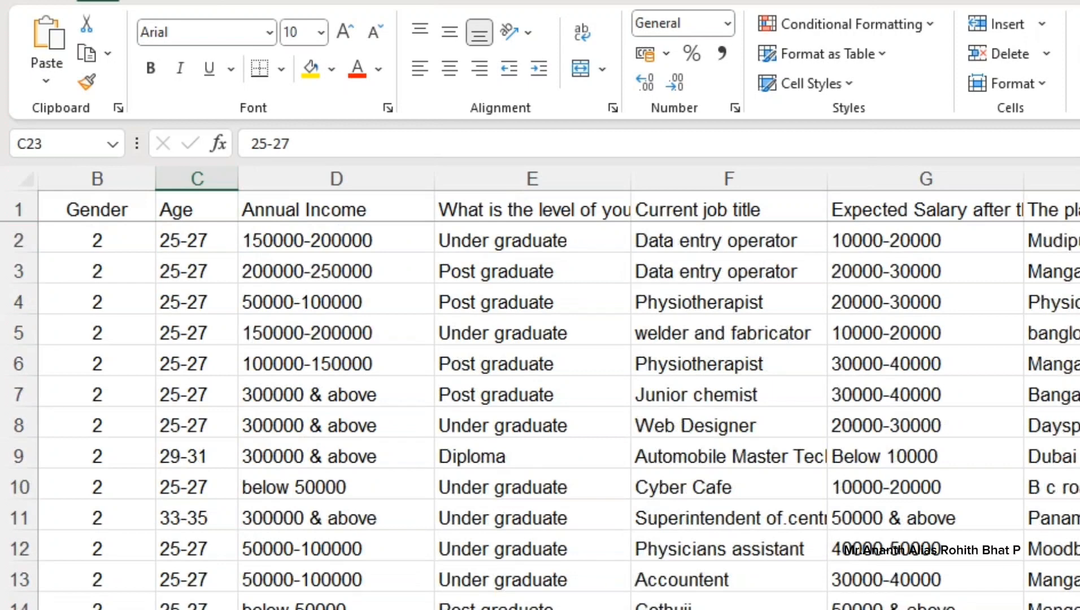
click(196, 241)
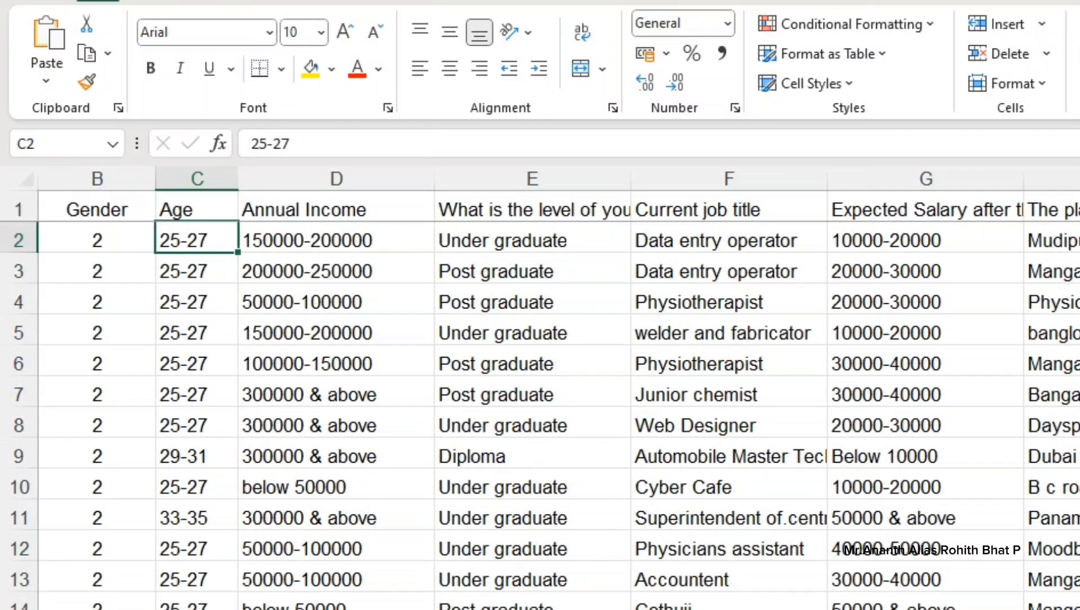
drag(291, 144, 251, 143)
key(ctrl+c)
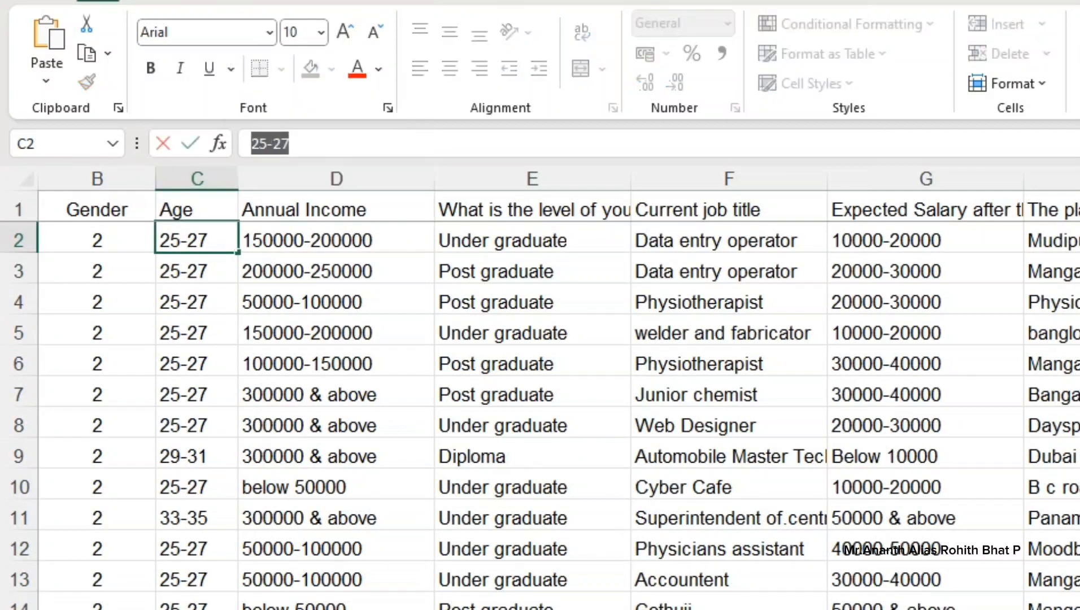
Step: Set up Find and Replace for the whole Age column with 25-27 as the search text and 1 as the replacement
click(197, 179)
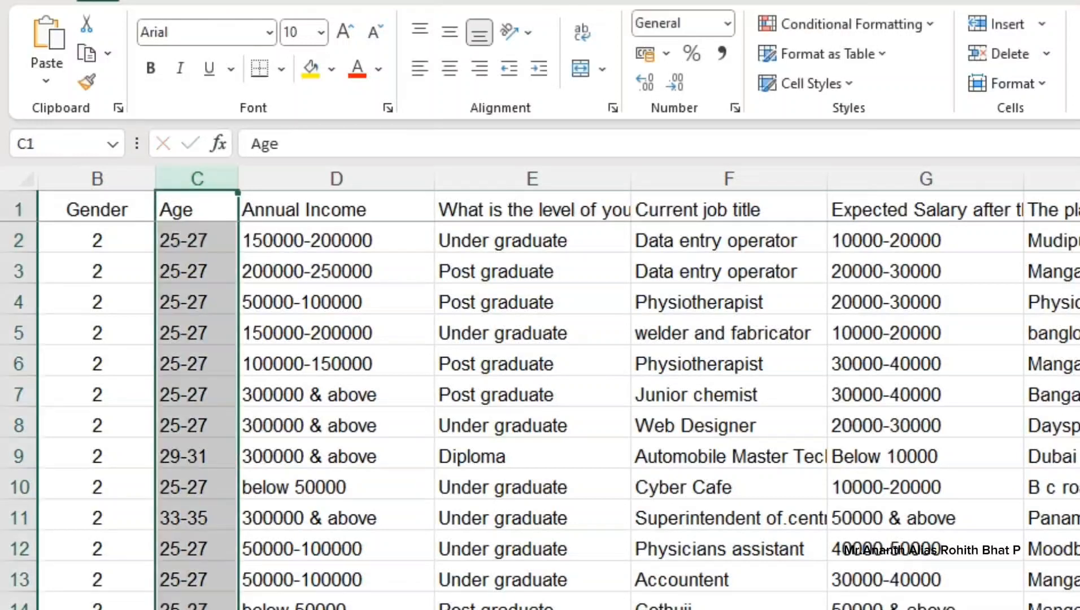
key(ctrl+f)
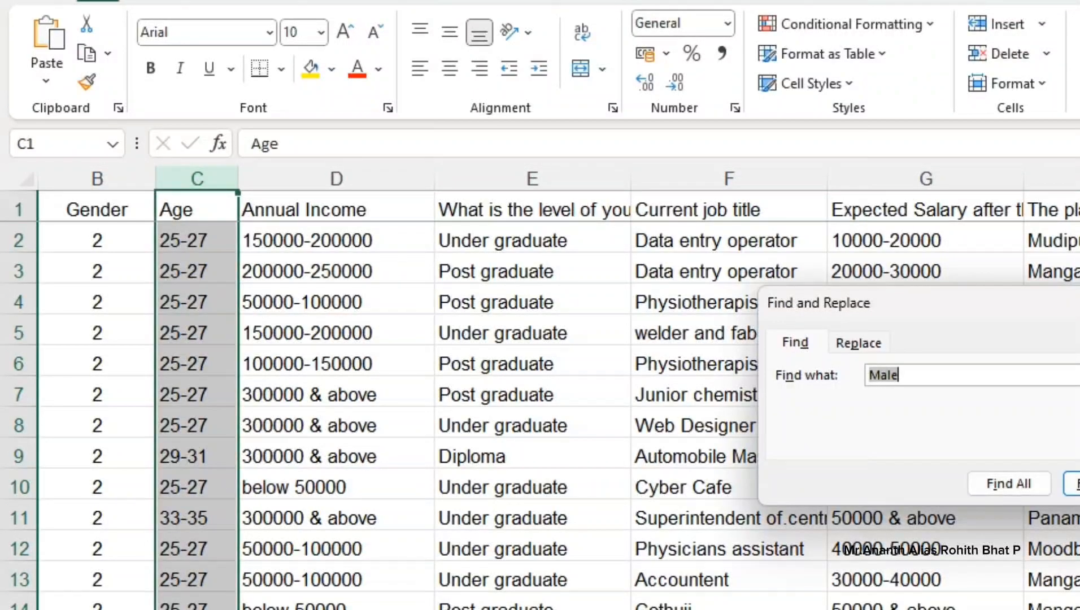
key(ctrl+v)
key(ctrl+h)
text(1)
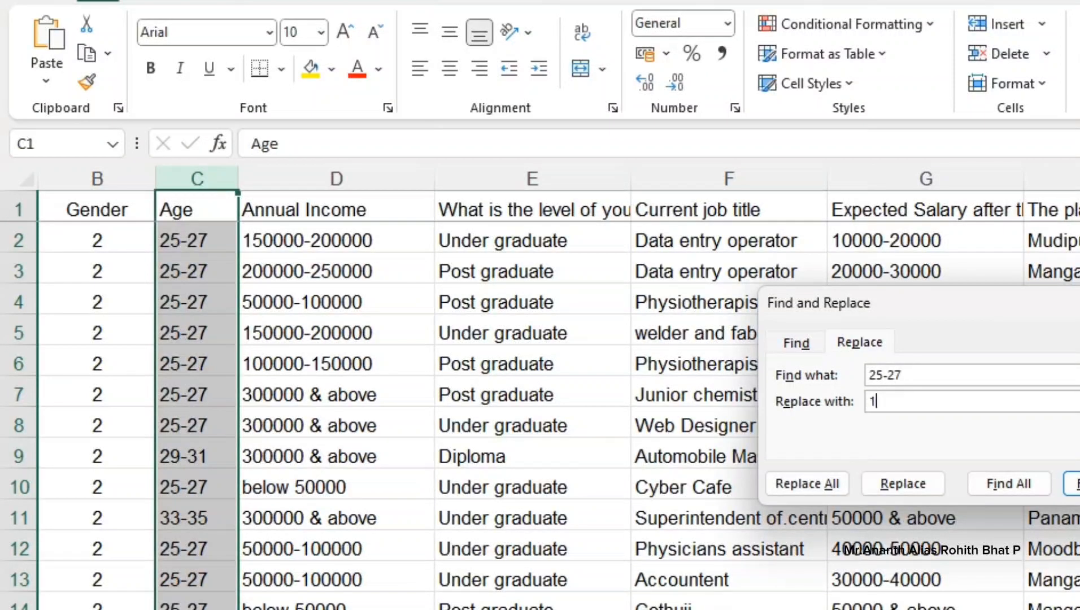
Step: List all 25-27 matches, replace every one with 1, and close Find and Replace
click(1009, 484)
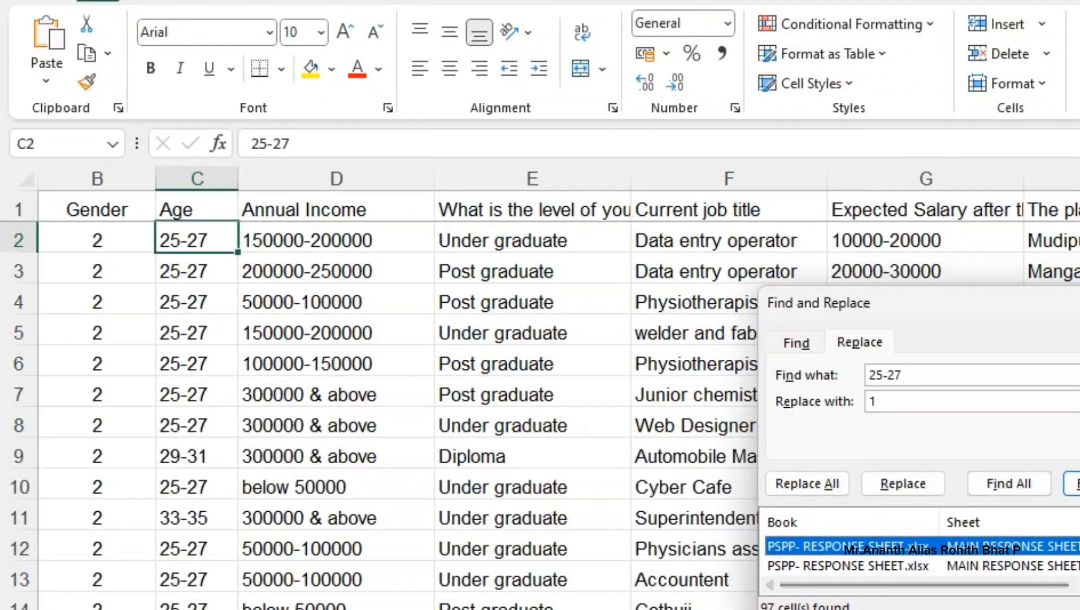
key(alt+a)
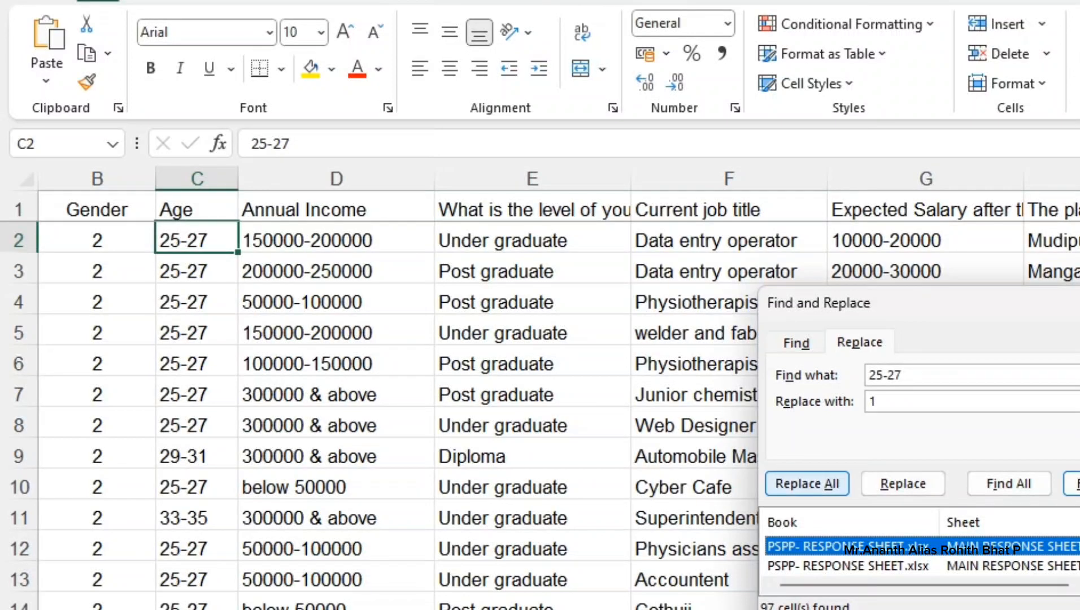
key(Return)
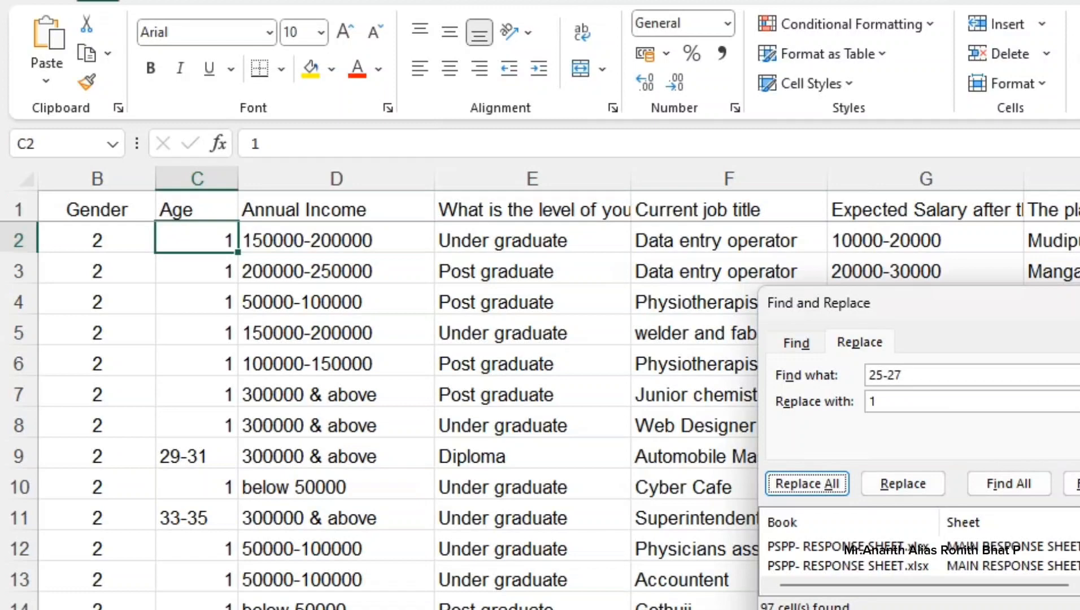
key(Escape)
Step: Select cells C2 to C8 to review the replaced age codes
key(shift+Down)
key(shift+Down)
key(shift+Down)
key(shift+Down)
key(shift+Down)
key(shift+Down)
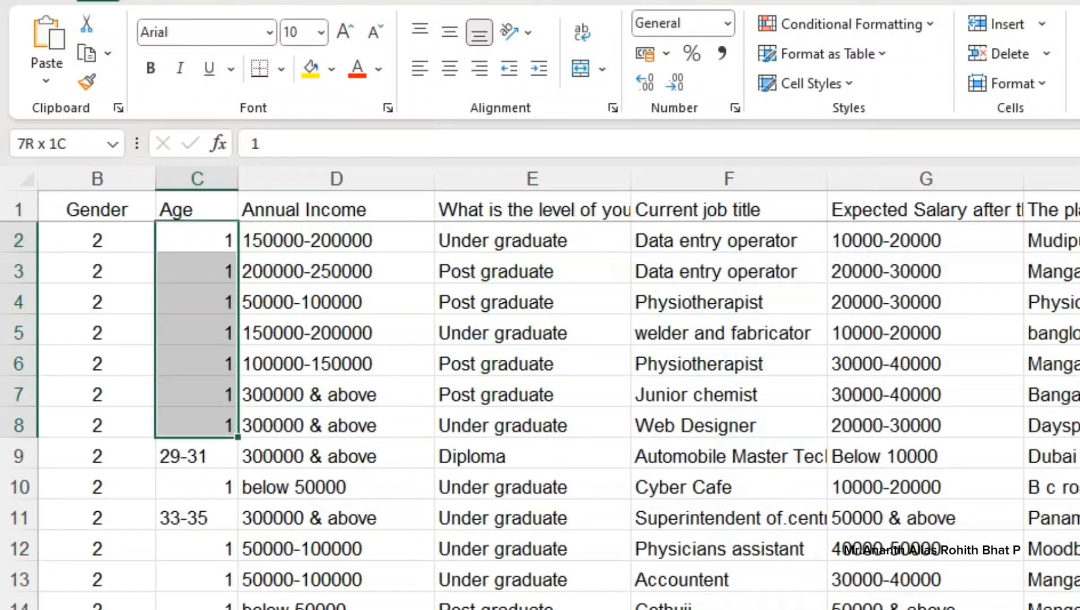
Step: Look up the code for the 27-29 age group on the OPTIONS sheet
key(ctrl+Page_Down)
click(348, 336)
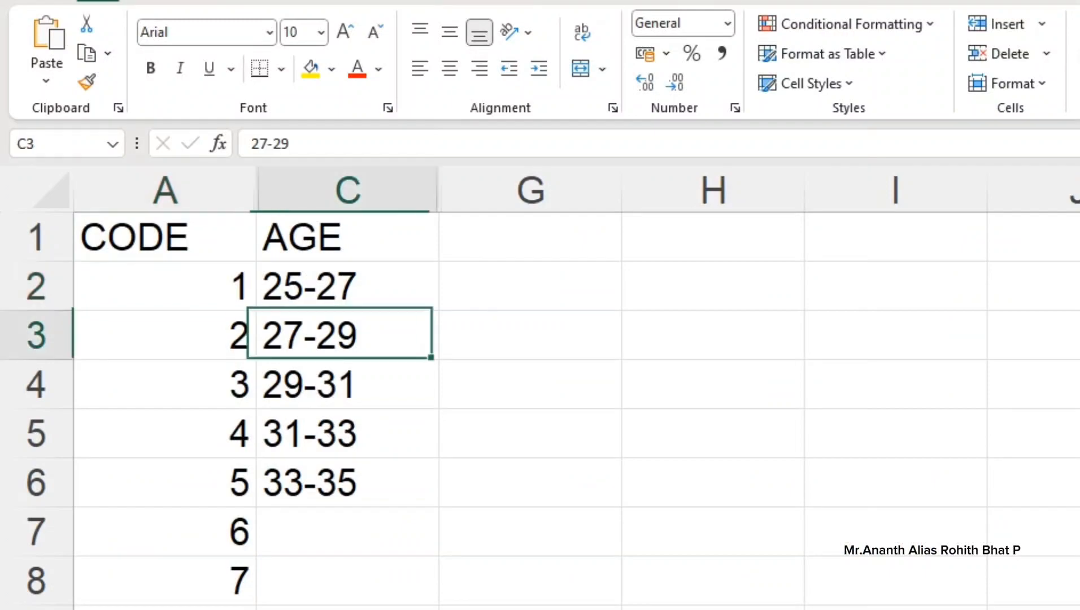
click(165, 335)
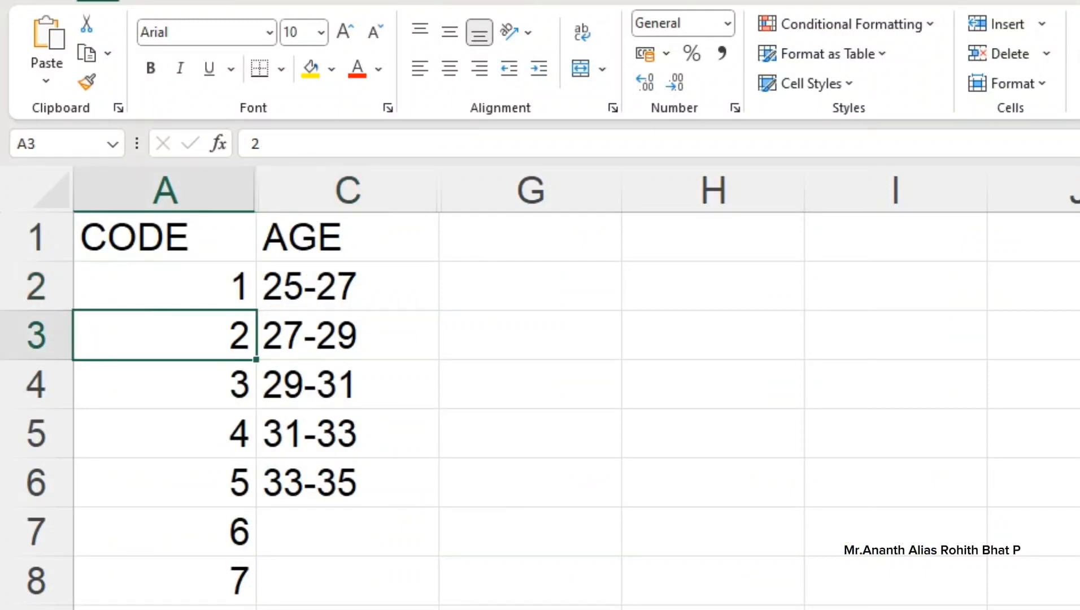
Step: Locate a 27-29 response in cell C24 of the MAIN RESPONSE SHEET and take its text as the search text
key(ctrl+Page_Up)
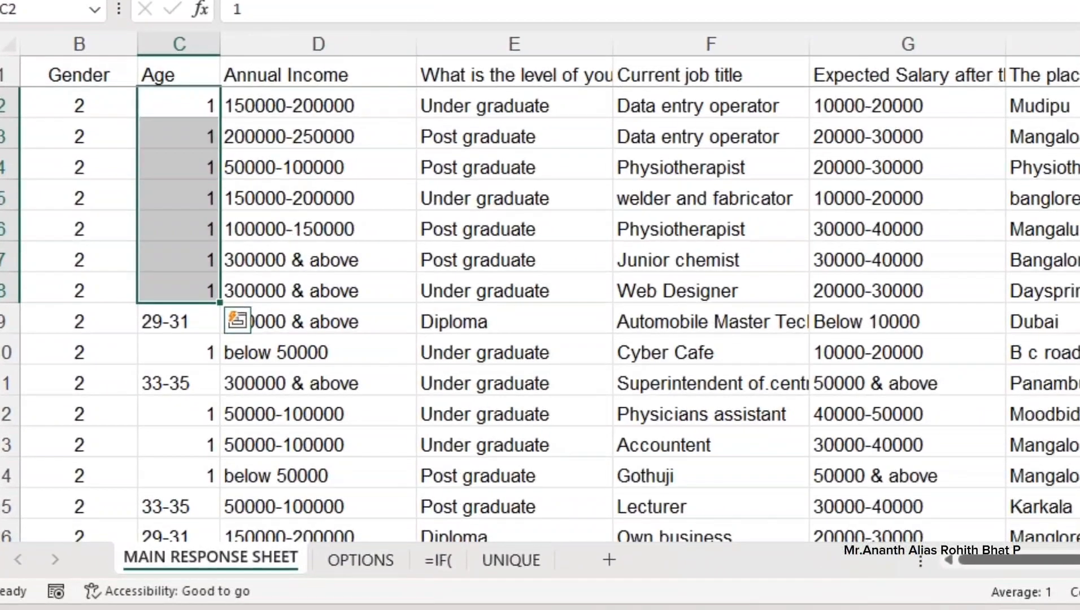
scroll(540, 305, down, 3)
click(179, 507)
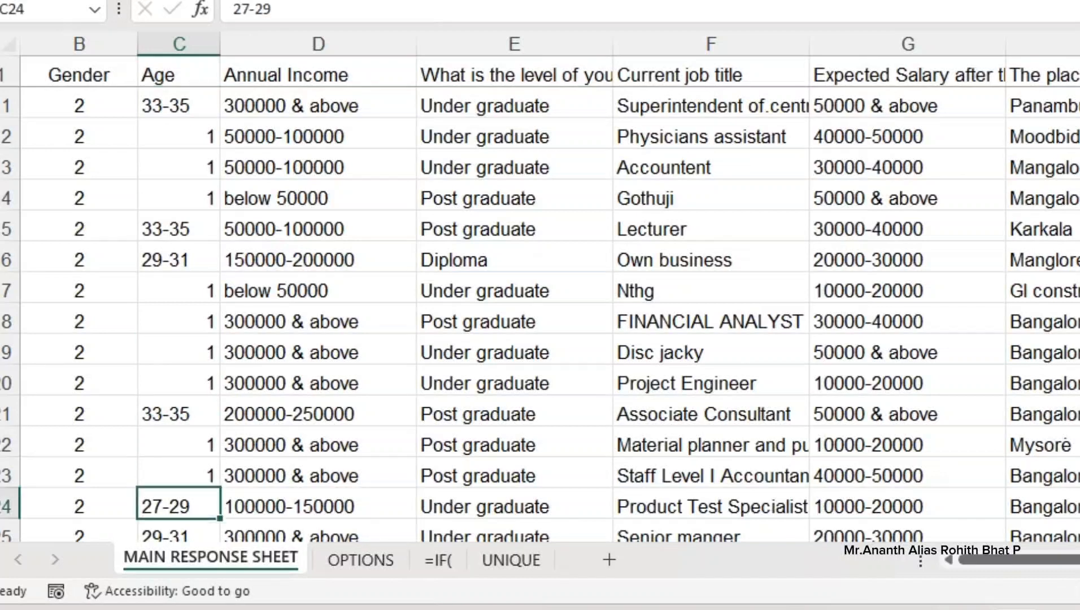
scroll(179, 507, down, 1)
drag(279, 10, 232, 9)
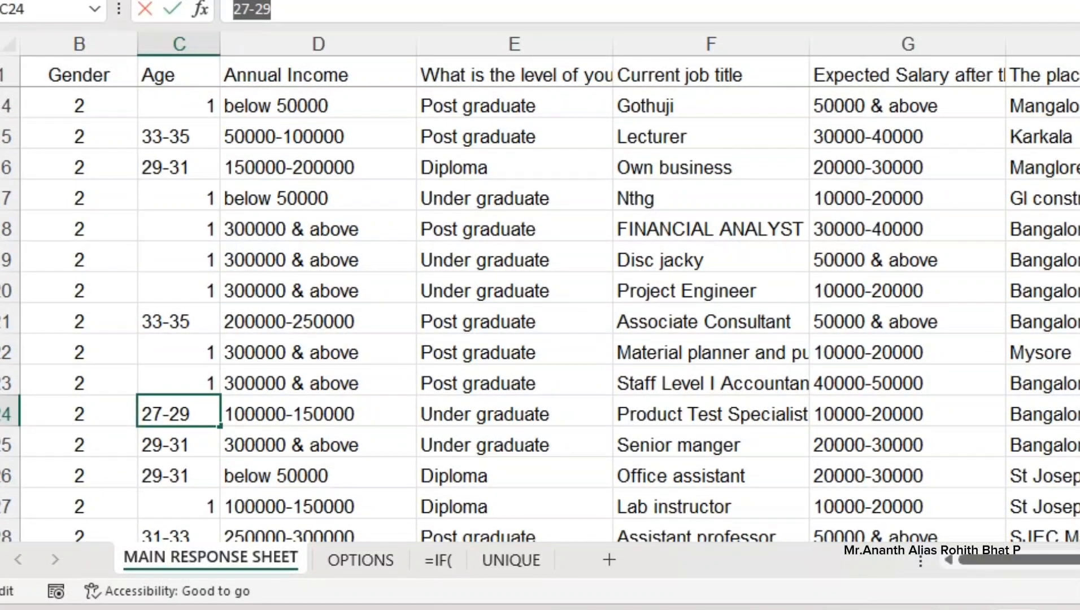
key(Escape)
Step: Set up Find and Replace for the whole Age column with 27-29 as the search text and 2 as the replacement
key(ctrl+f)
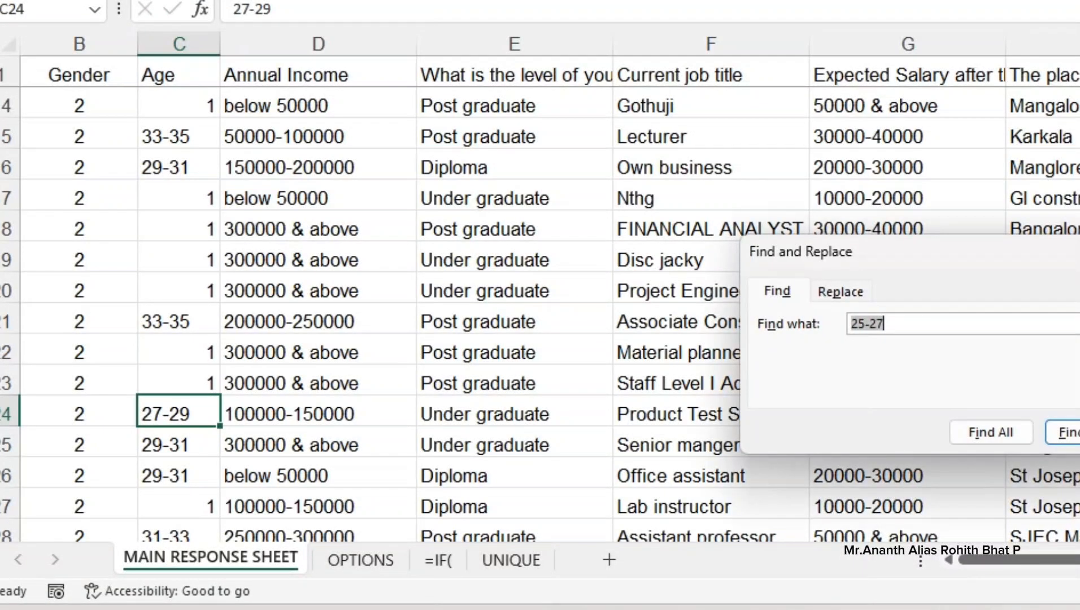
key(Escape)
click(179, 44)
key(ctrl+f)
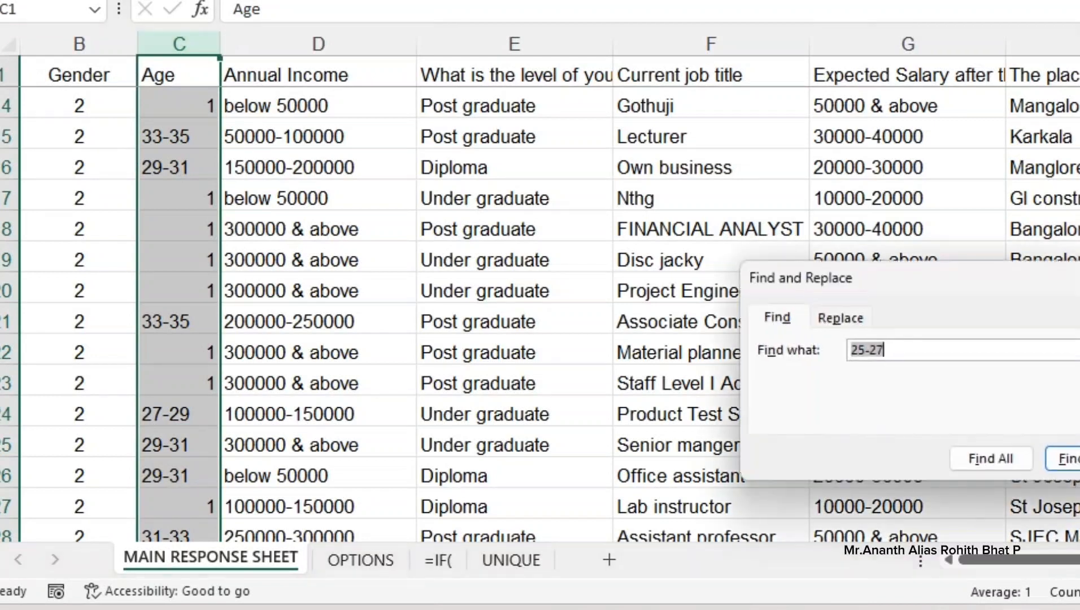
text(27-29)
key(ctrl+h)
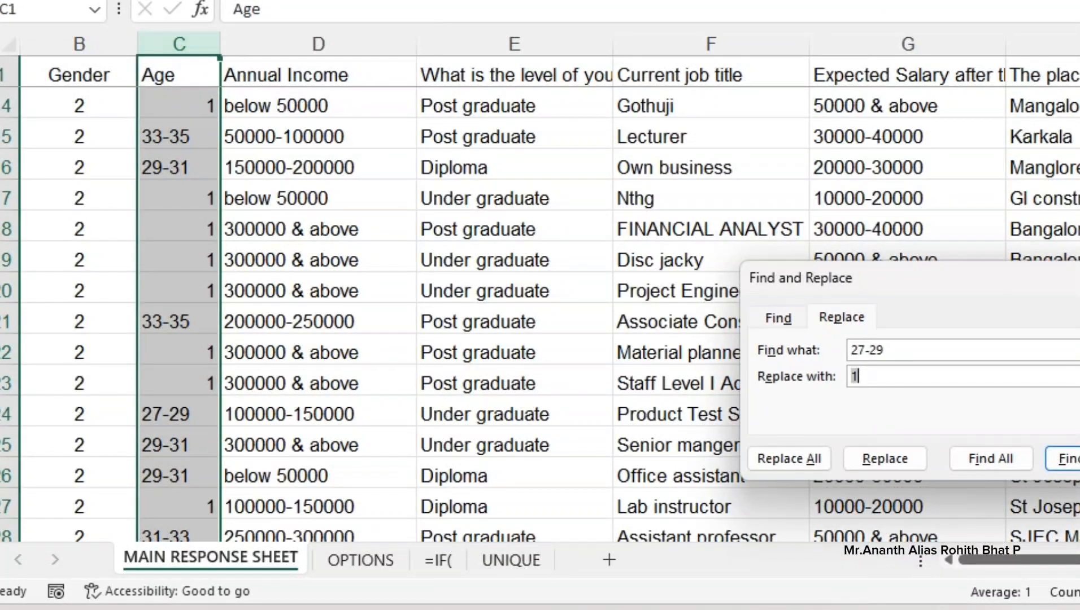
text(2)
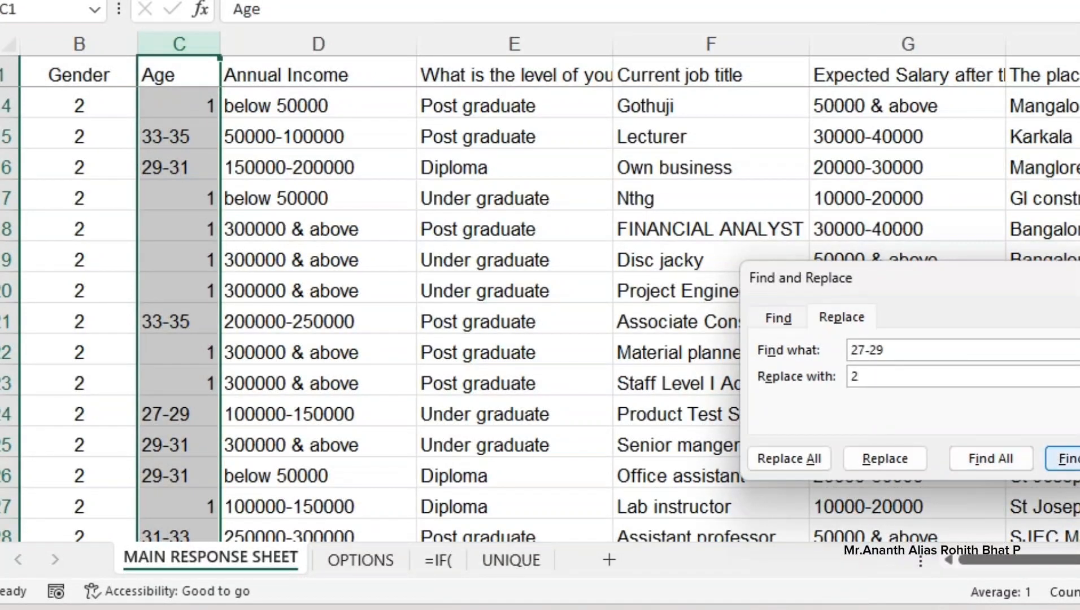
Step: List all 27-29 matches in the Age column and replace every one with 2
click(991, 458)
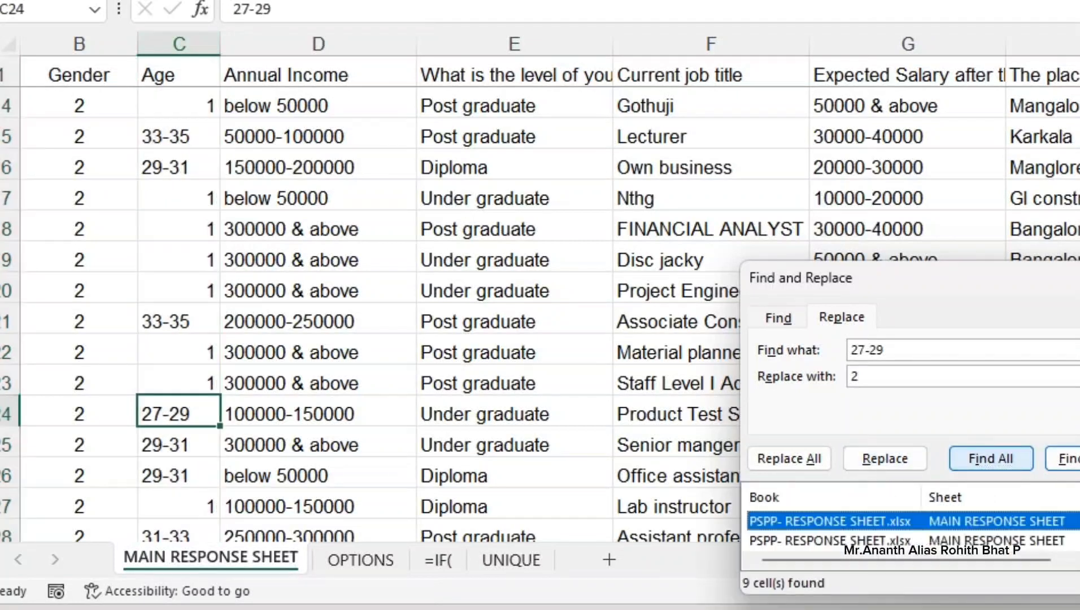
click(790, 458)
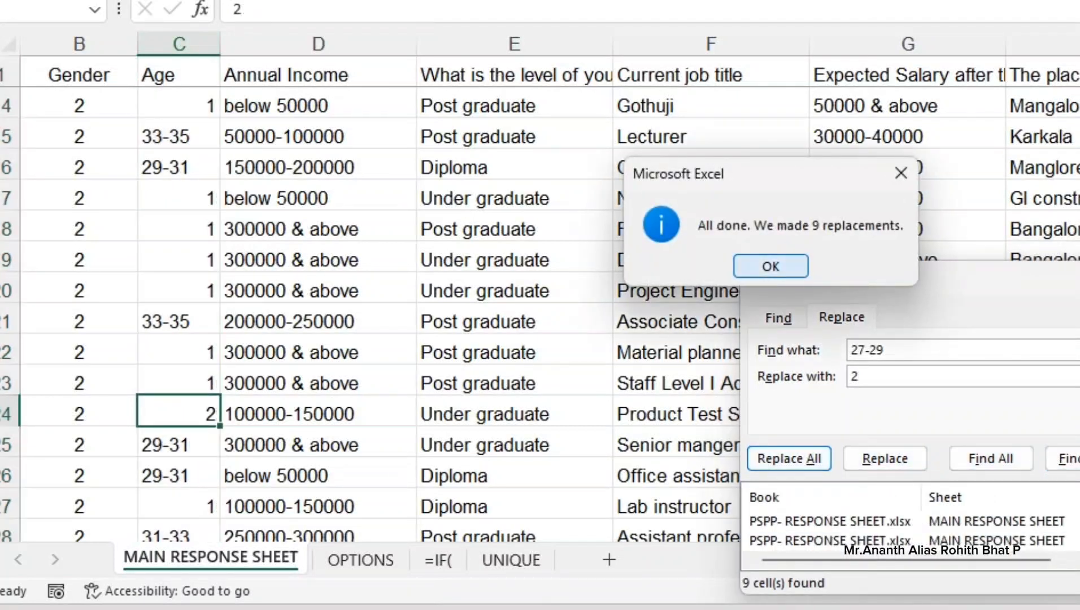
click(772, 266)
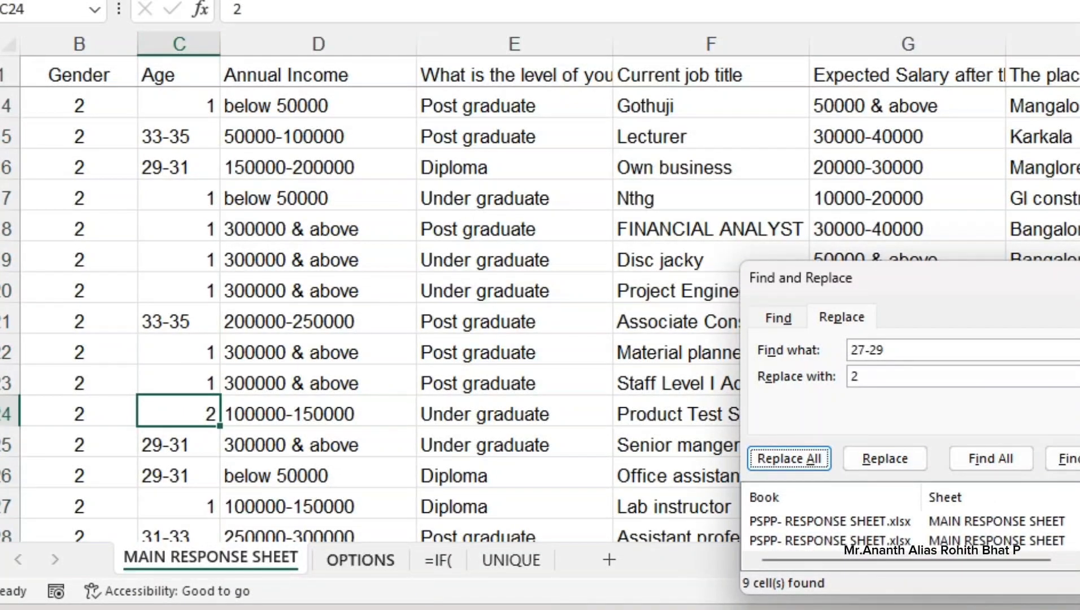
Step: Check the age codes on the OPTIONS sheet, and take the text 29-31 from cell C16 of the MAIN RESPONSE SHEET
click(360, 559)
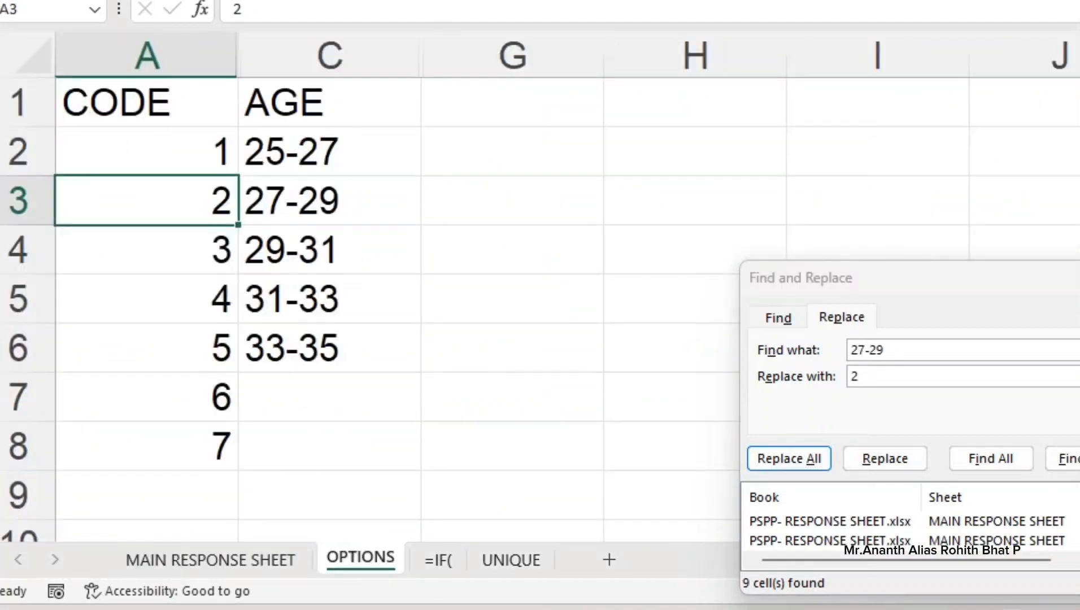
click(210, 560)
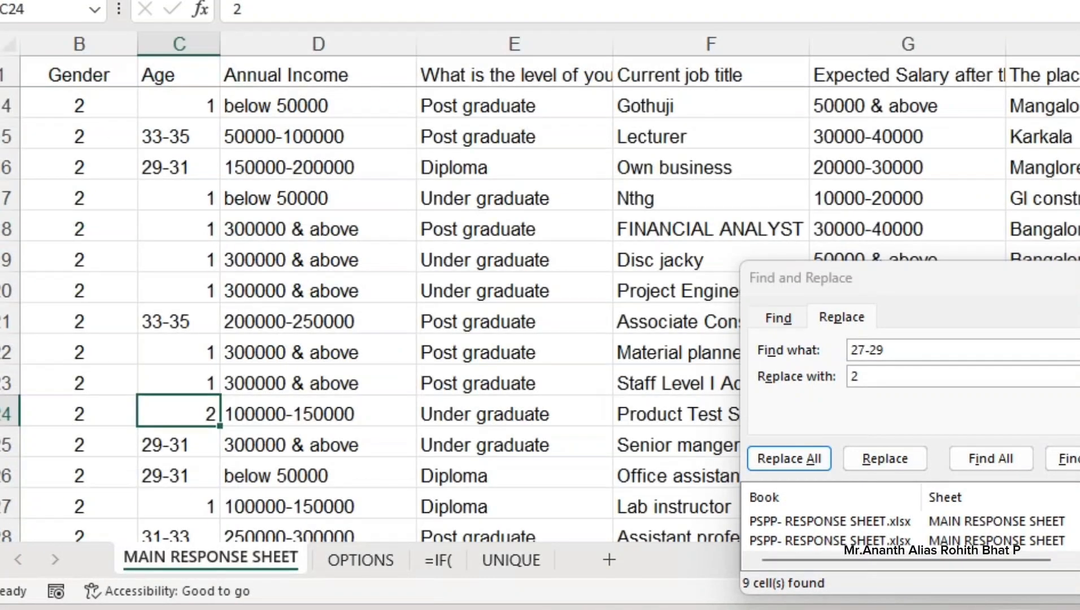
double_click(191, 167)
drag(191, 168, 141, 168)
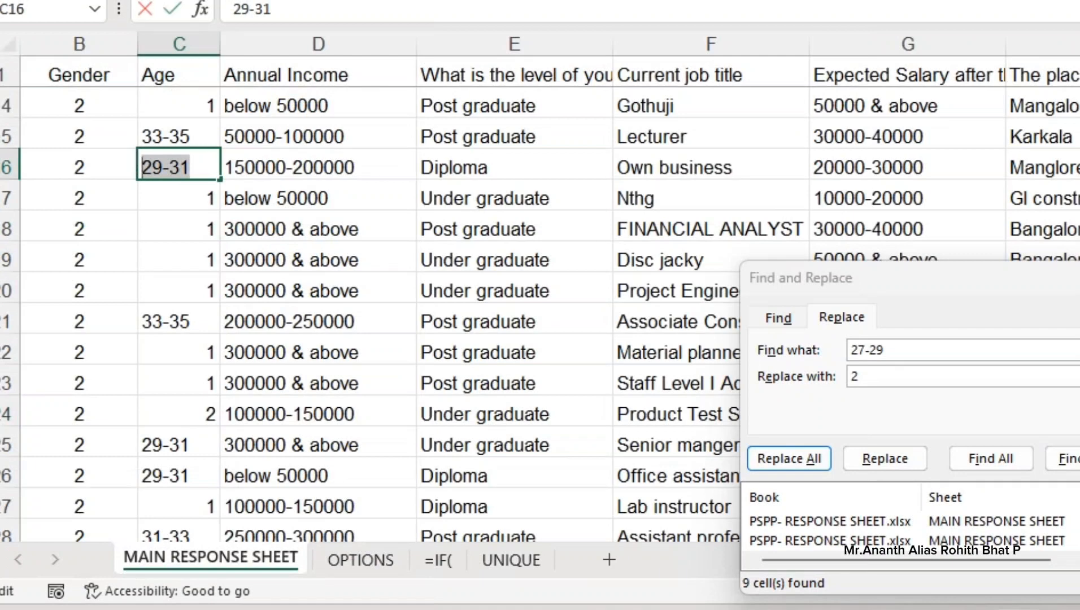
Step: Find all 29-31 entries in the whole Age column and replace every one with 3
click(179, 44)
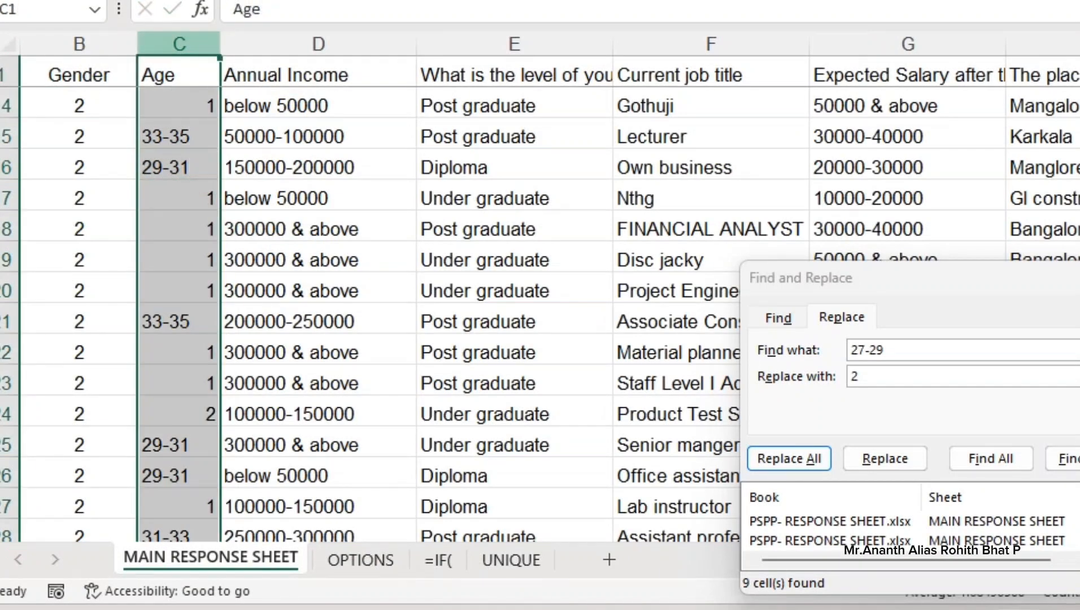
drag(897, 287, 804, 87)
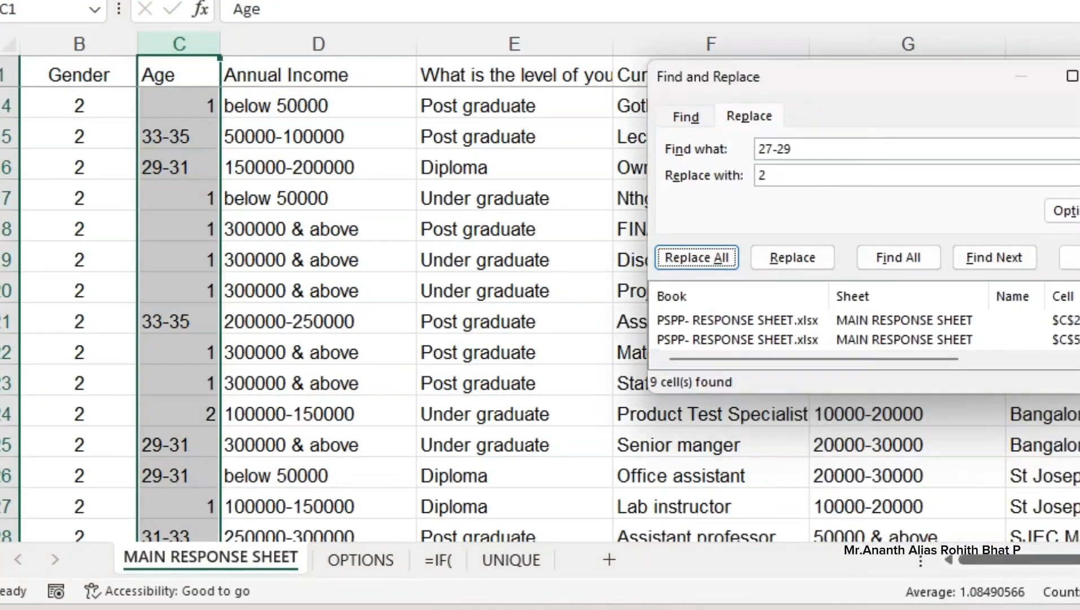
drag(795, 149, 759, 149)
text(29-31)
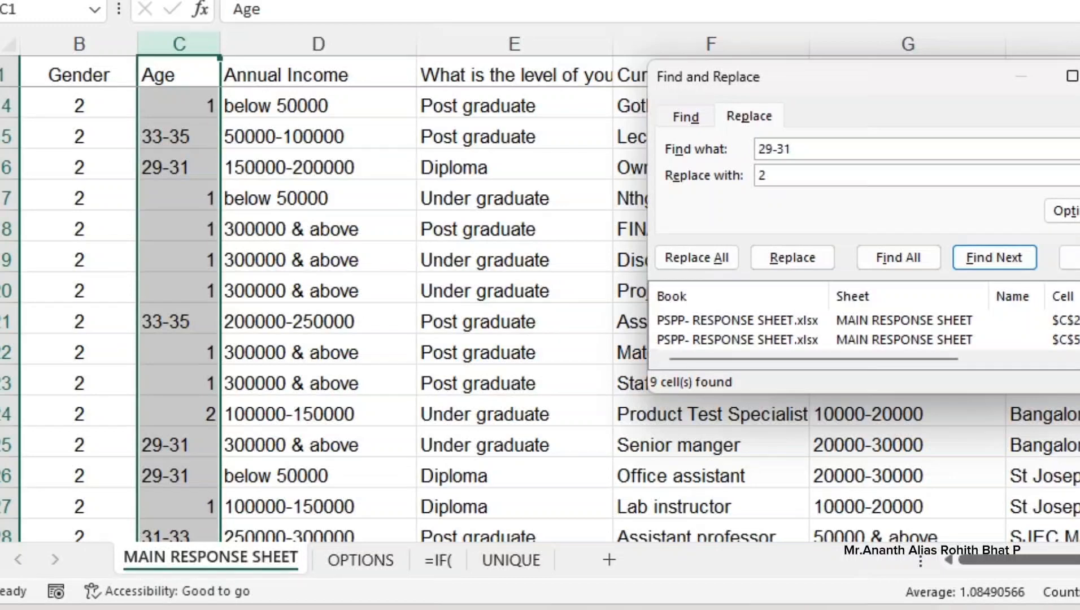
key(Tab)
text(3)
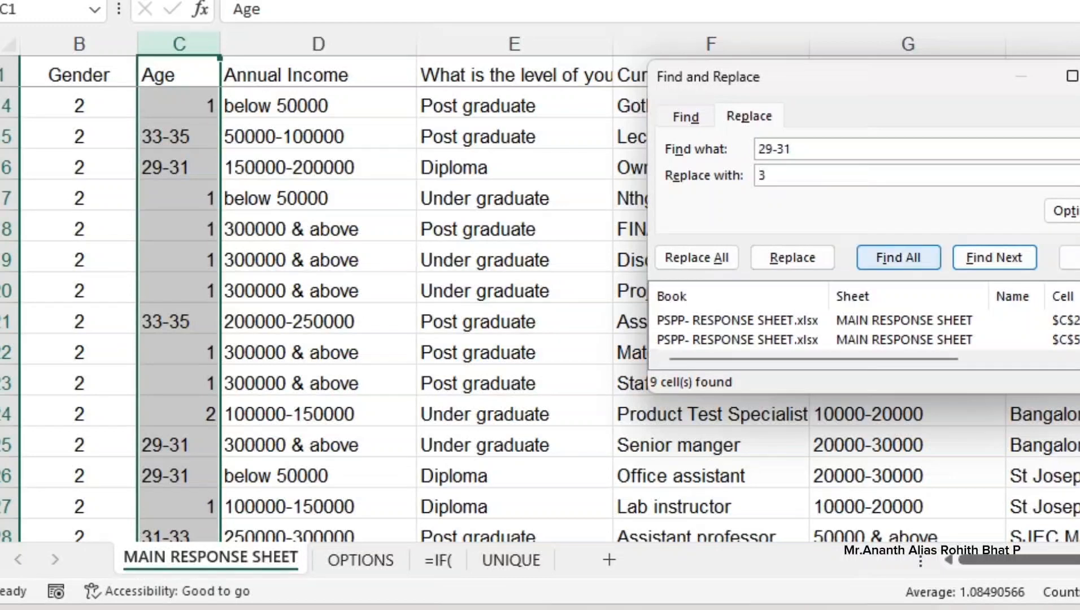
click(899, 258)
key(alt+a)
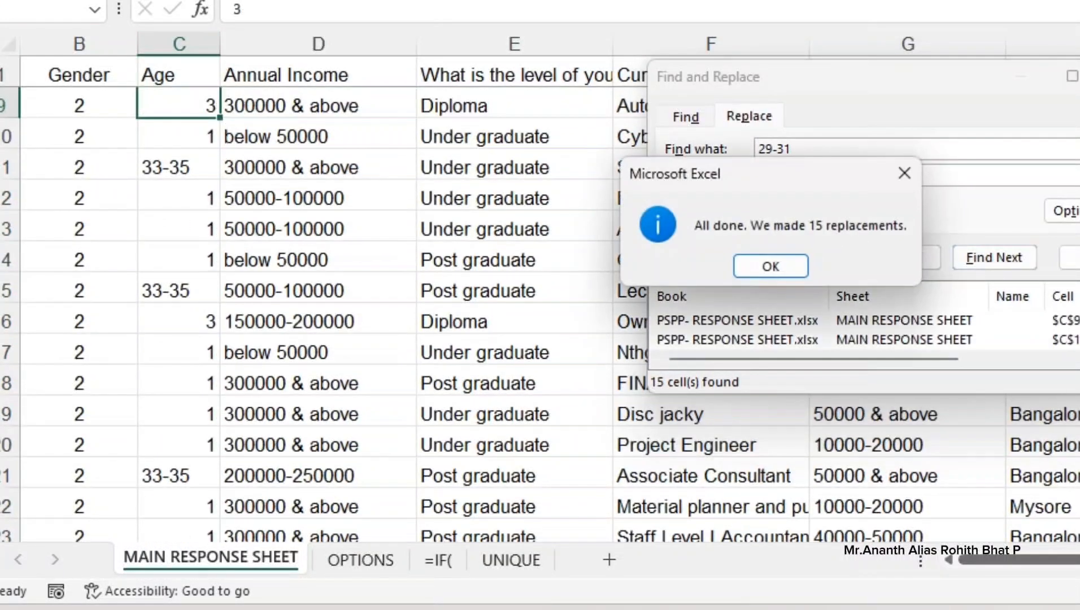
key(Return)
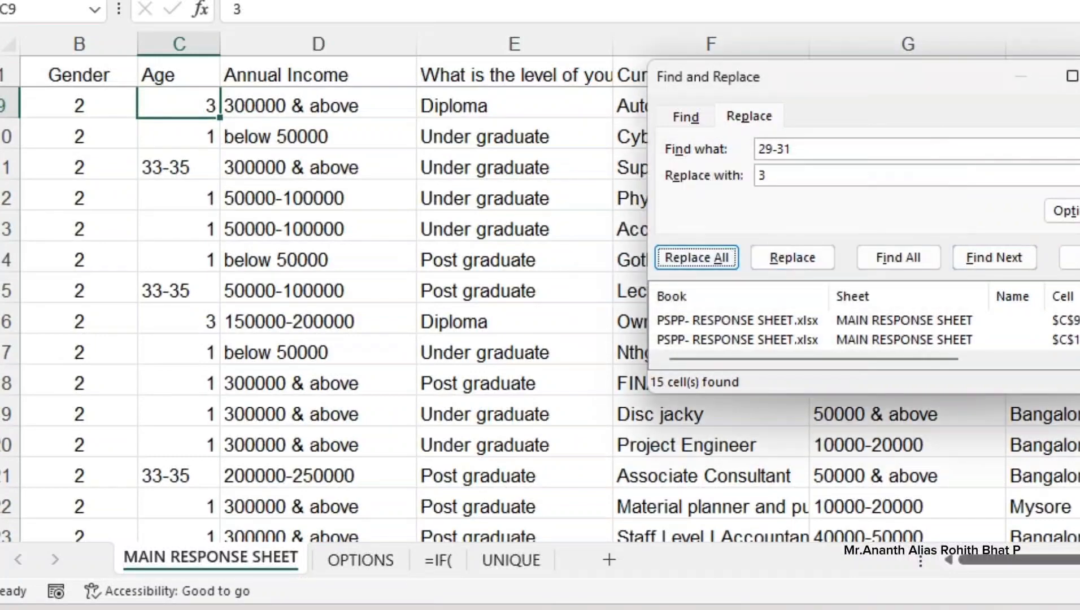
Step: Look up the 31-33 age group on the OPTIONS sheet and copy its text from cell C33 of the MAIN RESPONSE SHEET
click(360, 560)
click(329, 298)
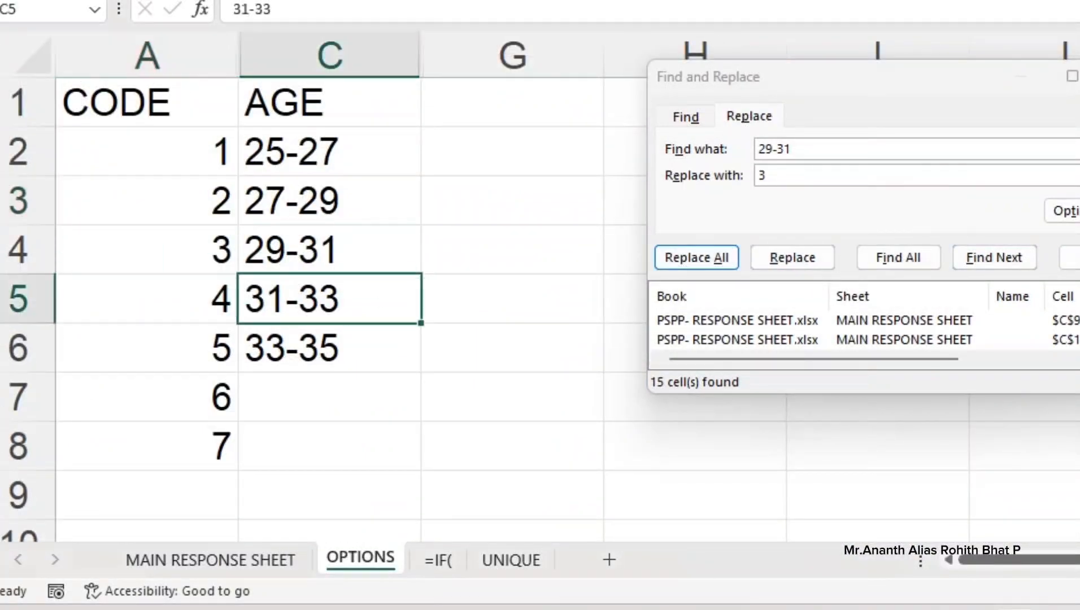
click(210, 560)
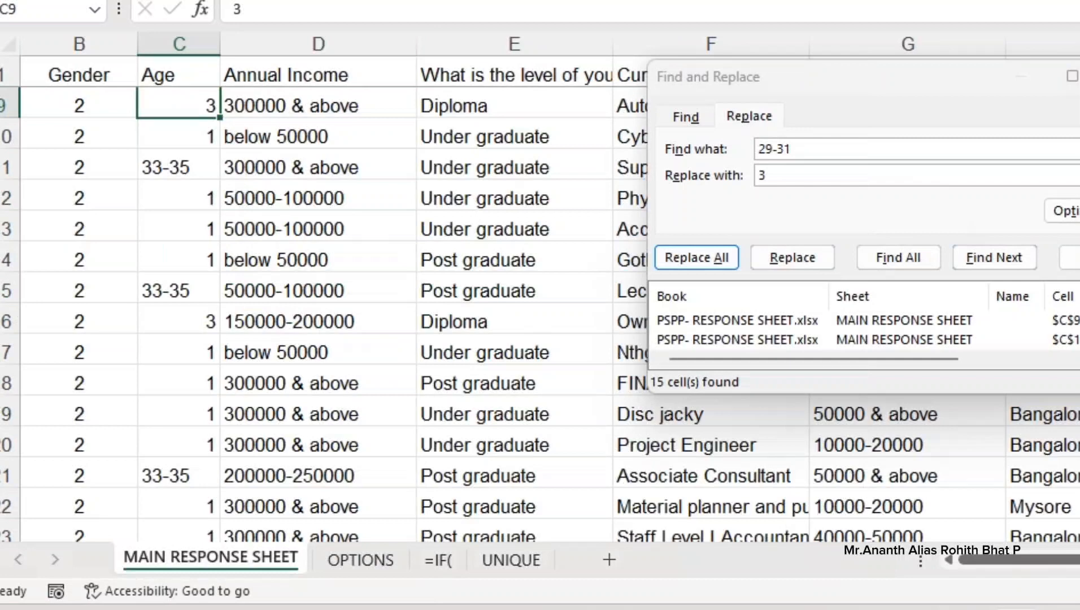
scroll(316, 317, down, 5)
click(178, 384)
drag(277, 10, 232, 10)
key(ctrl+c)
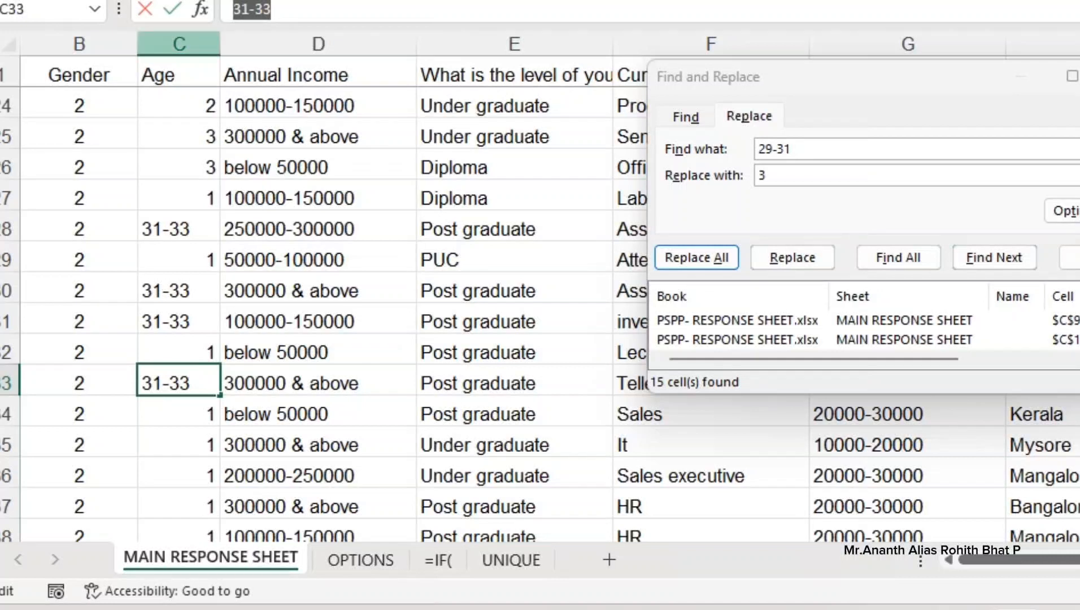
Step: Find all 31-33 entries in the whole Age column and replace every one with 4
click(180, 43)
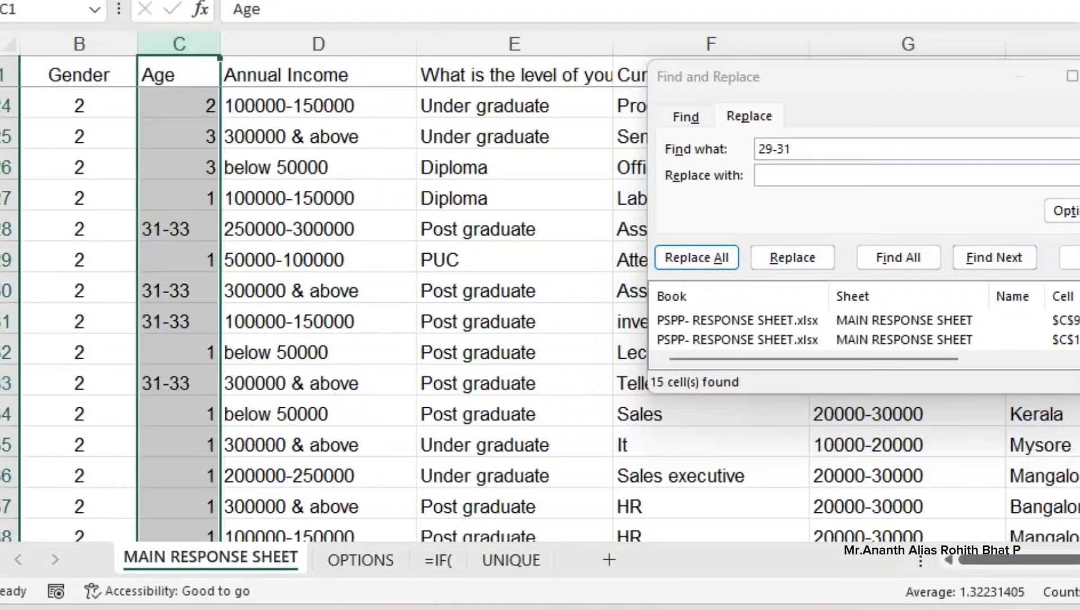
click(792, 149)
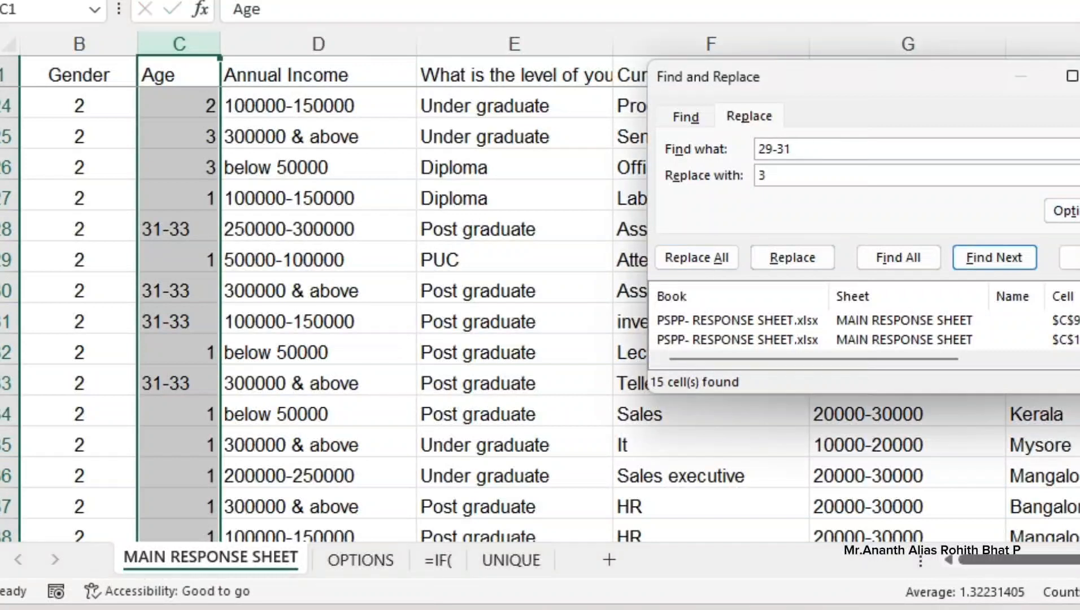
key(ctrl+a)
key(ctrl+v)
key(Tab)
text(4)
key(alt+i)
key(alt+a)
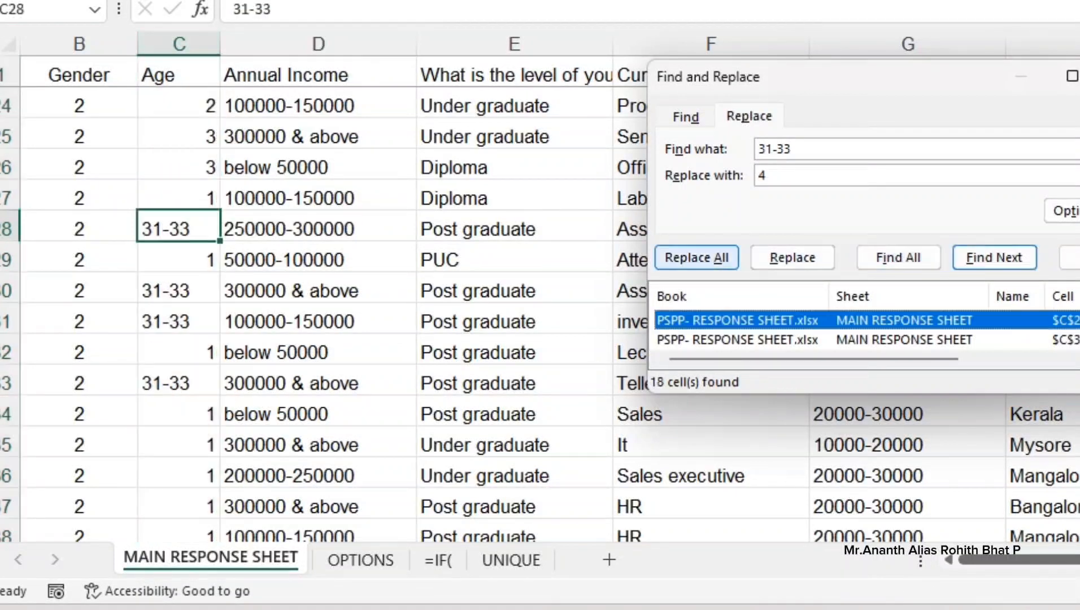
key(Return)
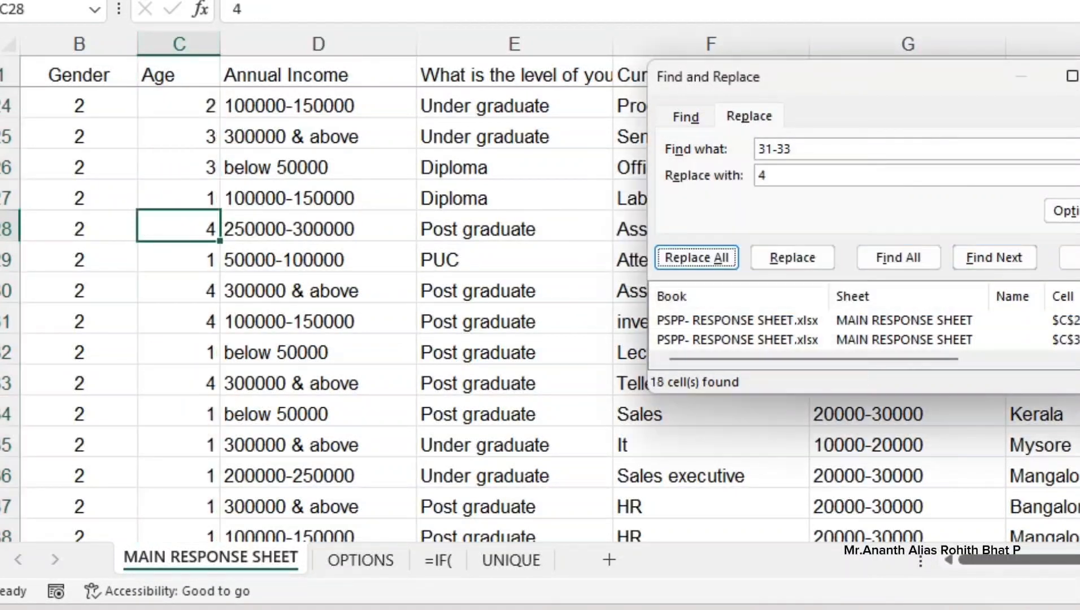
Step: Look up the 33-35 age group on the OPTIONS sheet and copy its text from cell C55 of the MAIN RESPONSE SHEET
click(361, 560)
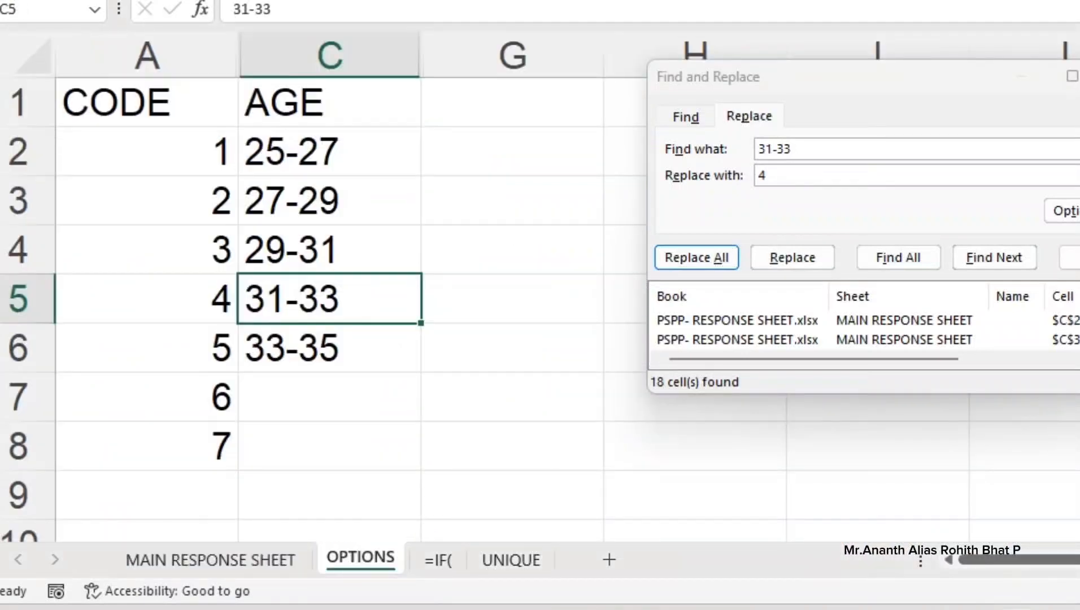
click(330, 348)
click(211, 560)
scroll(322, 314, down, 6)
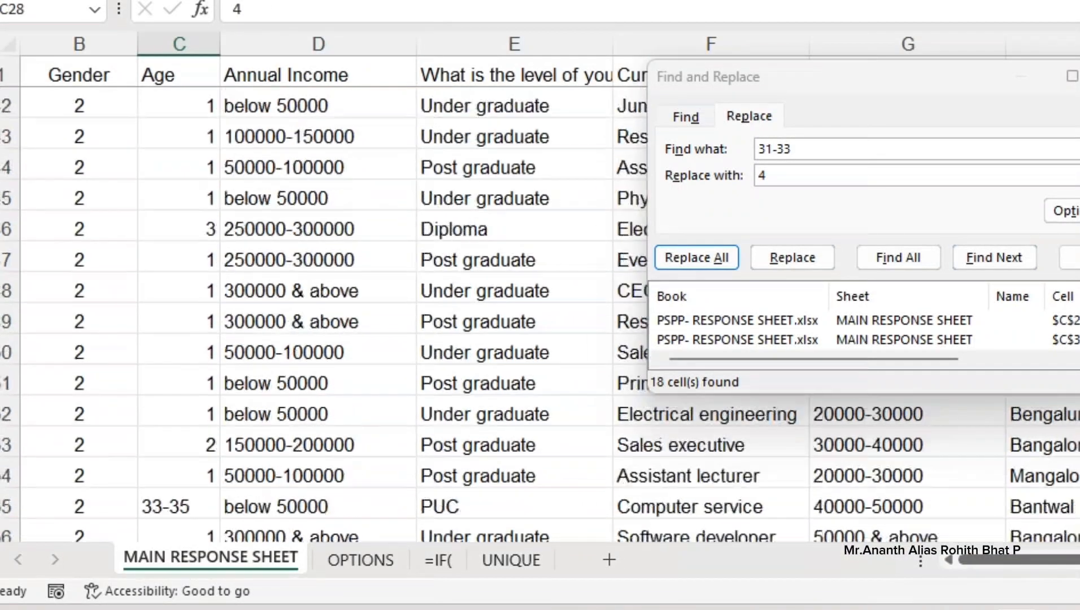
scroll(187, 321, down, 2)
click(179, 322)
drag(272, 9, 232, 9)
key(ctrl+c)
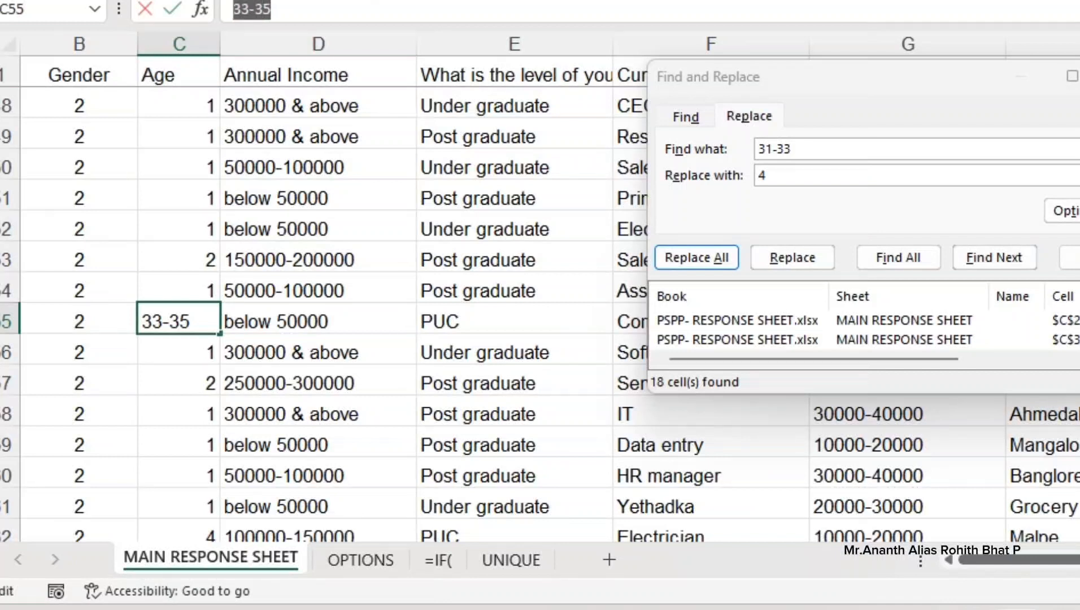
Step: Replace every 33-35 entry in the whole Age column with 5 and close Find and Replace
click(180, 43)
drag(802, 149, 757, 149)
key(ctrl+v)
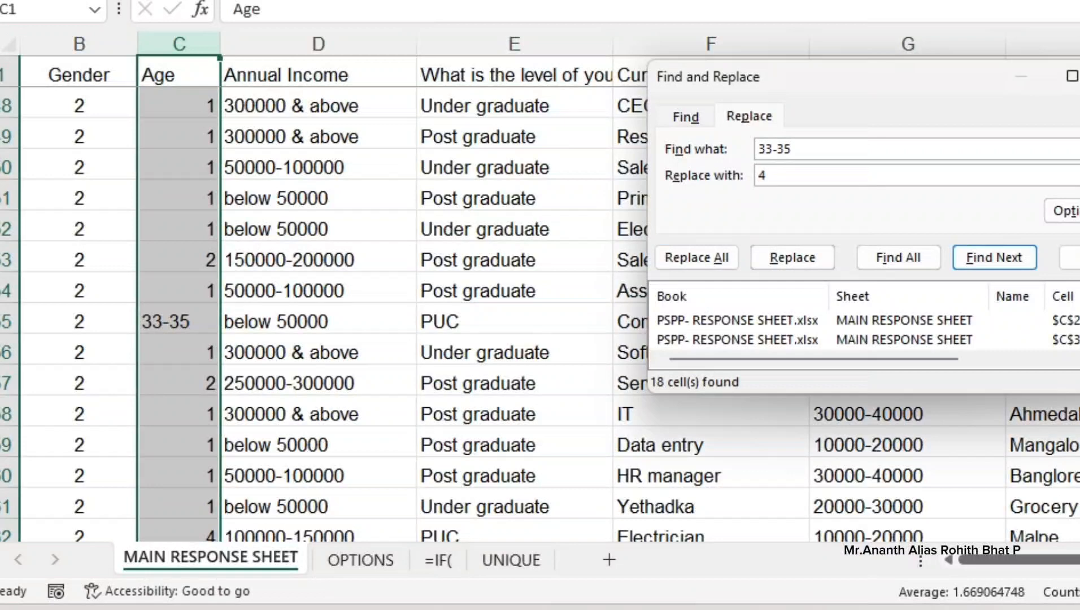
key(BackSpace)
text(5)
click(898, 258)
click(696, 257)
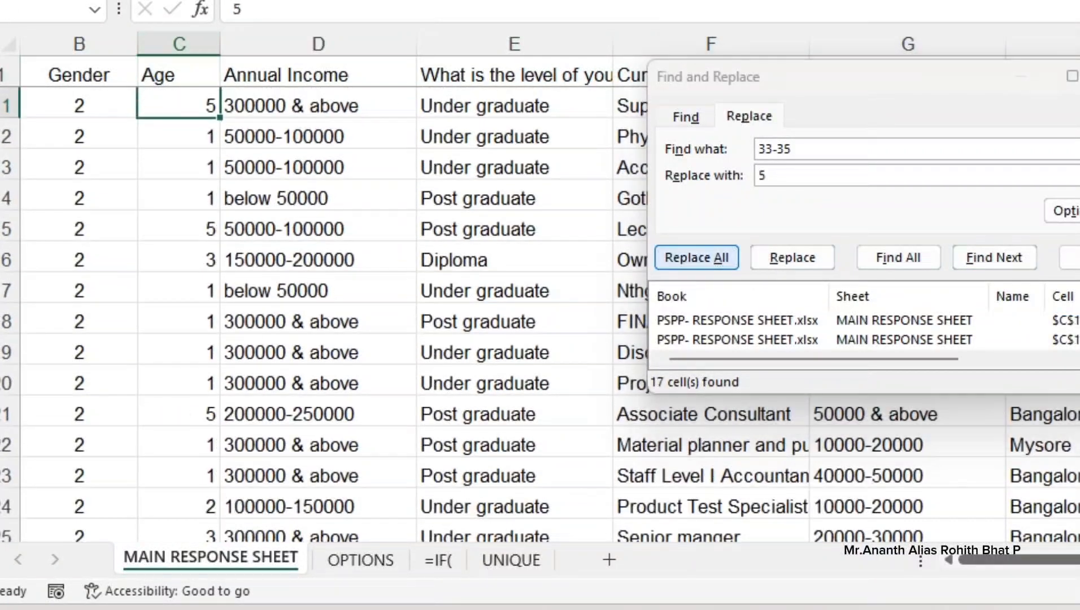
key(Return)
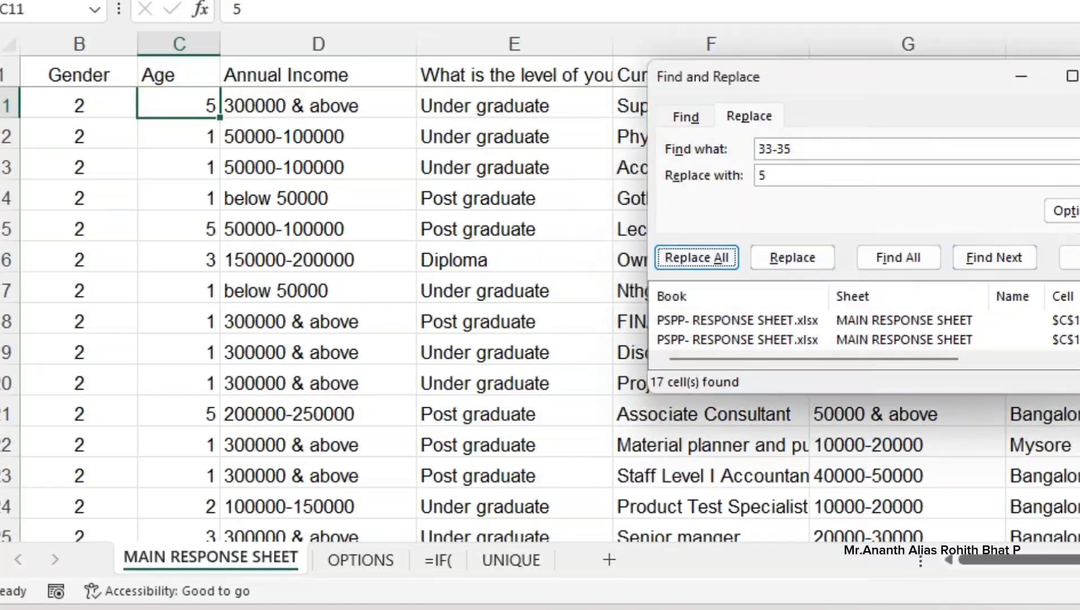
key(Escape)
Step: Select the whole Annual Income column on the MAIN RESPONSE SHEET and bring up the OPTIONS sheet
scroll(540, 310, up, 3)
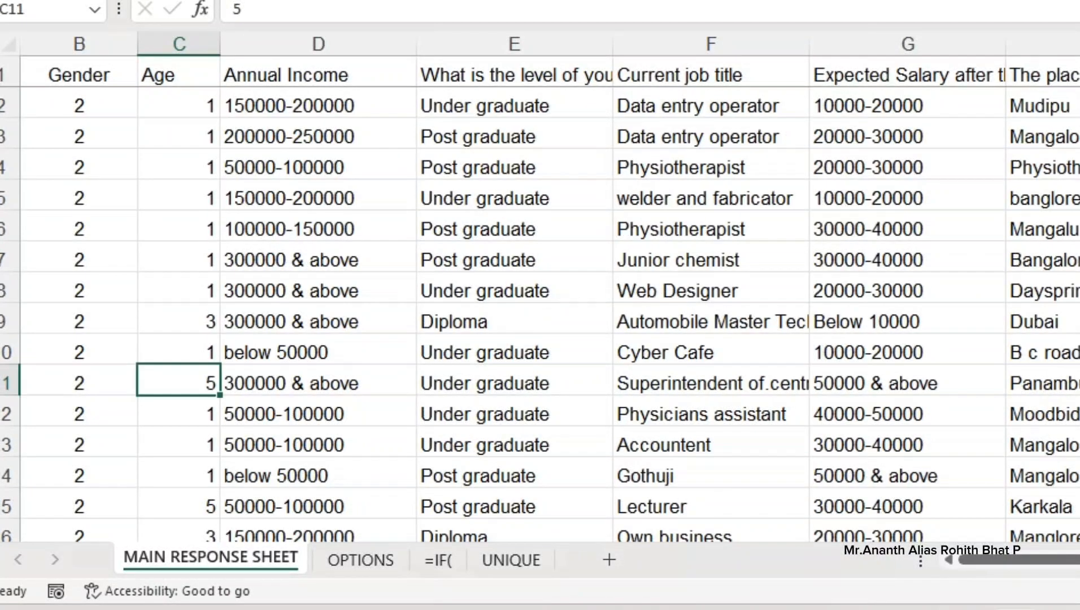
click(318, 137)
click(318, 44)
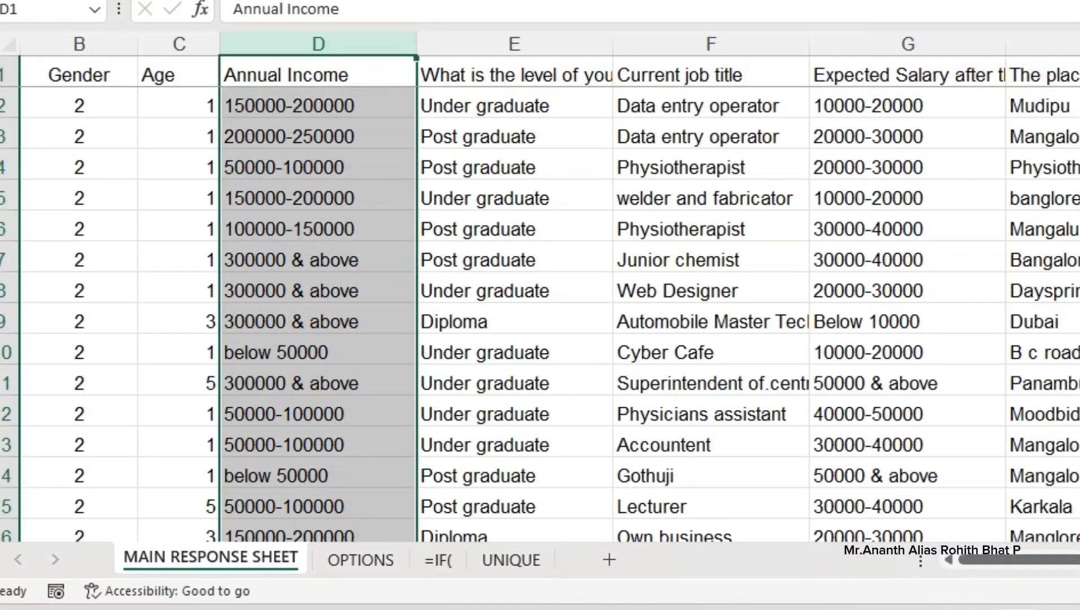
mouse_move(980, 560)
mouse_down()
mouse_move(1076, 560)
mouse_move(980, 560)
mouse_up()
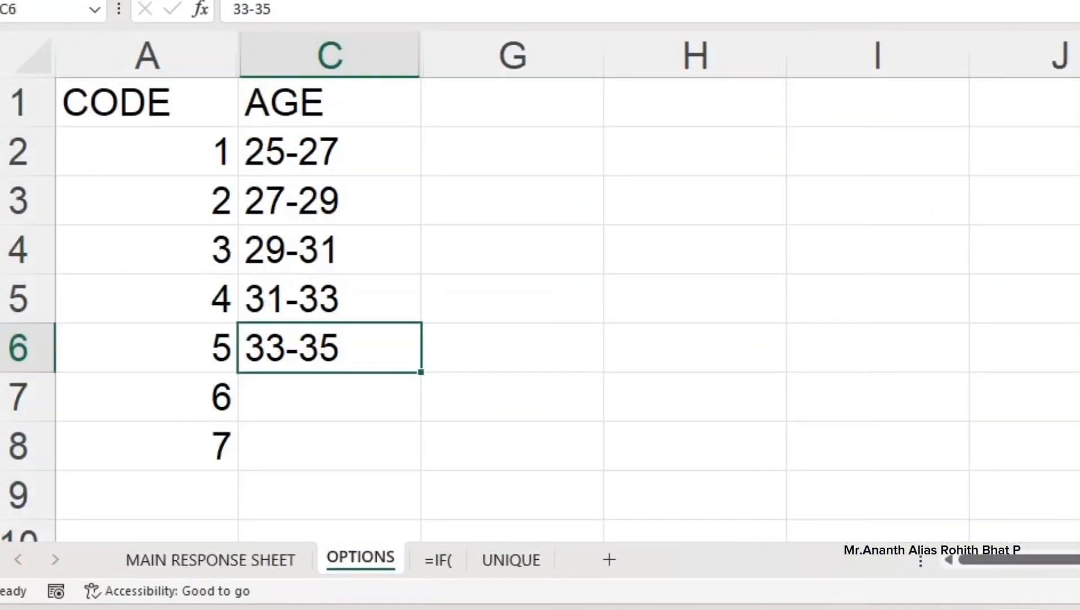
Step: Unhide the columns between C and G on the OPTIONS sheet
drag(330, 55, 513, 54)
right_click(509, 57)
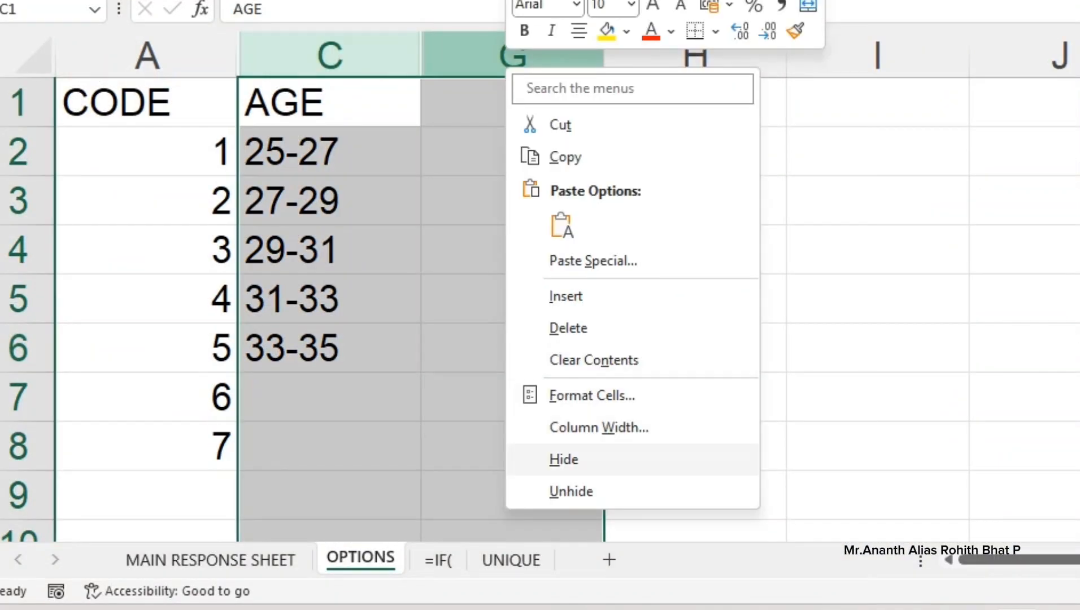
click(571, 491)
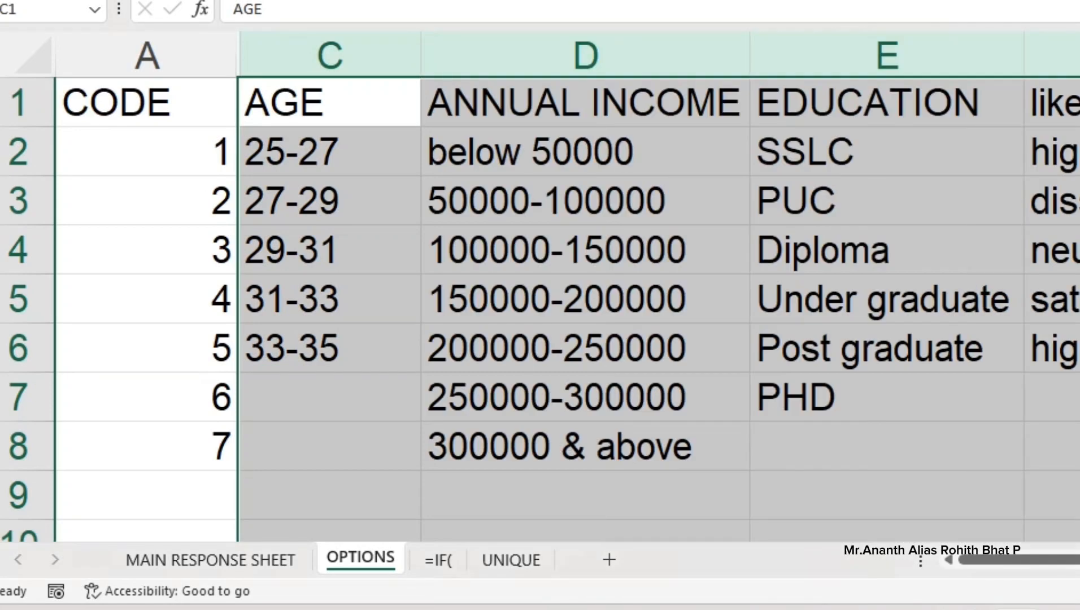
Step: Review how the codes match the age, income, education and satisfaction options, look over the other sheets, and return to the MAIN RESPONSE SHEET
click(1056, 102)
drag(147, 201, 1050, 447)
click(330, 151)
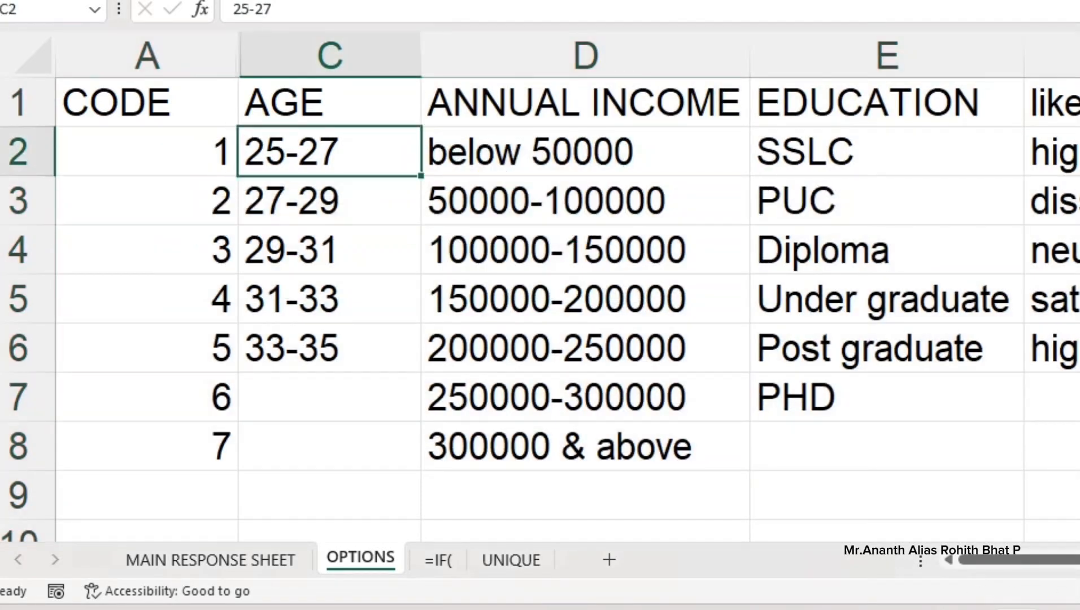
click(1054, 151)
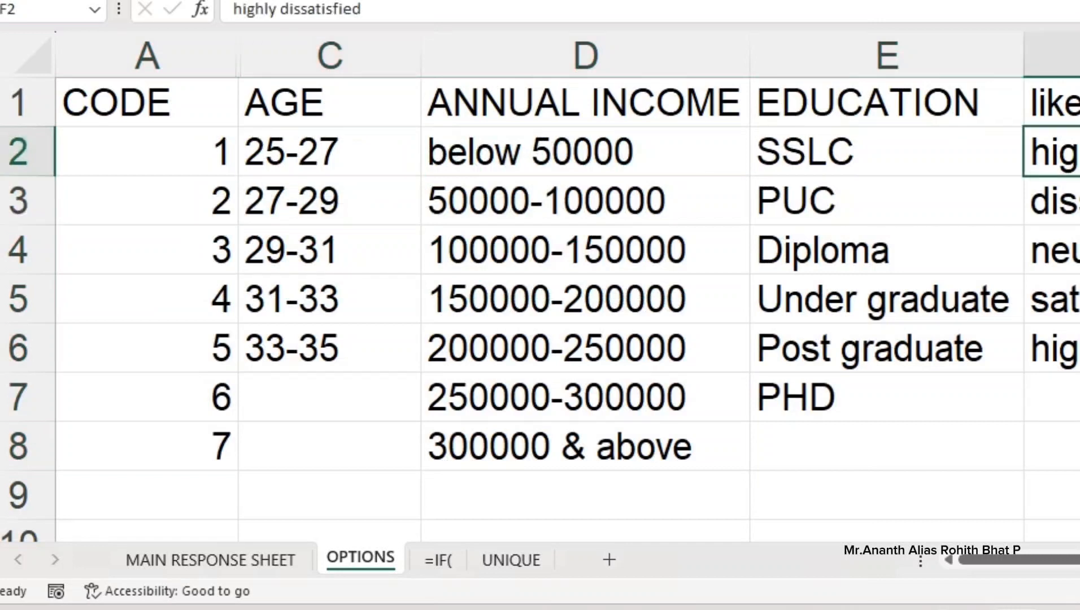
click(147, 152)
click(146, 250)
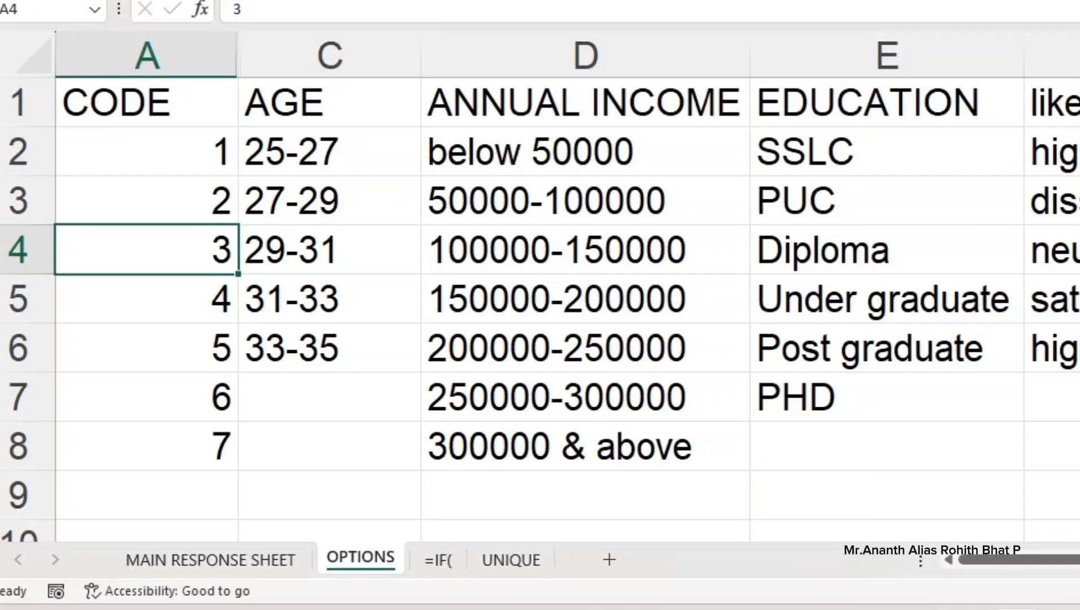
click(211, 560)
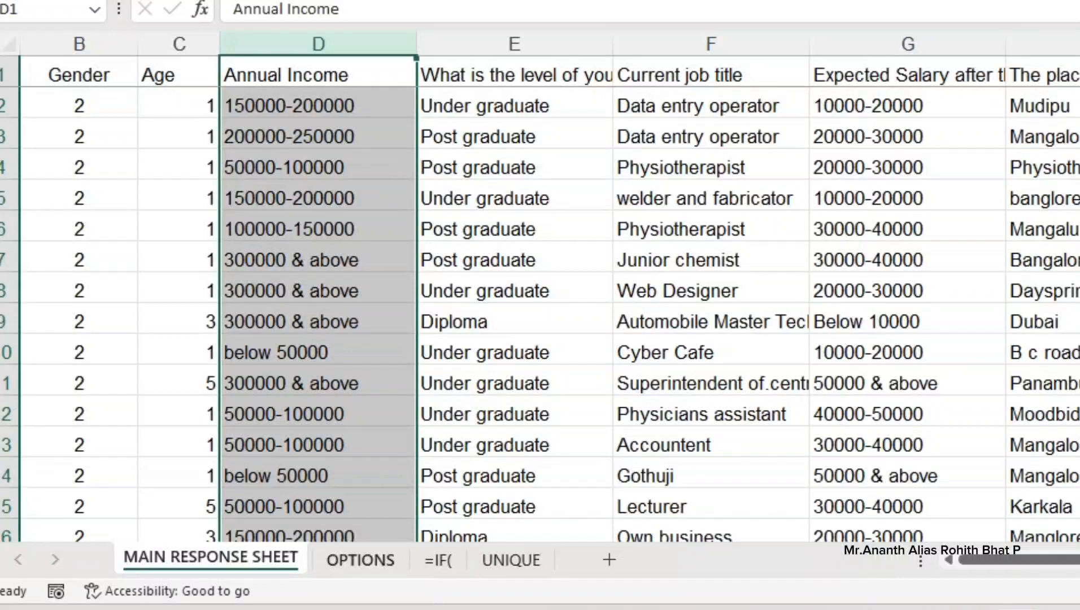
click(361, 560)
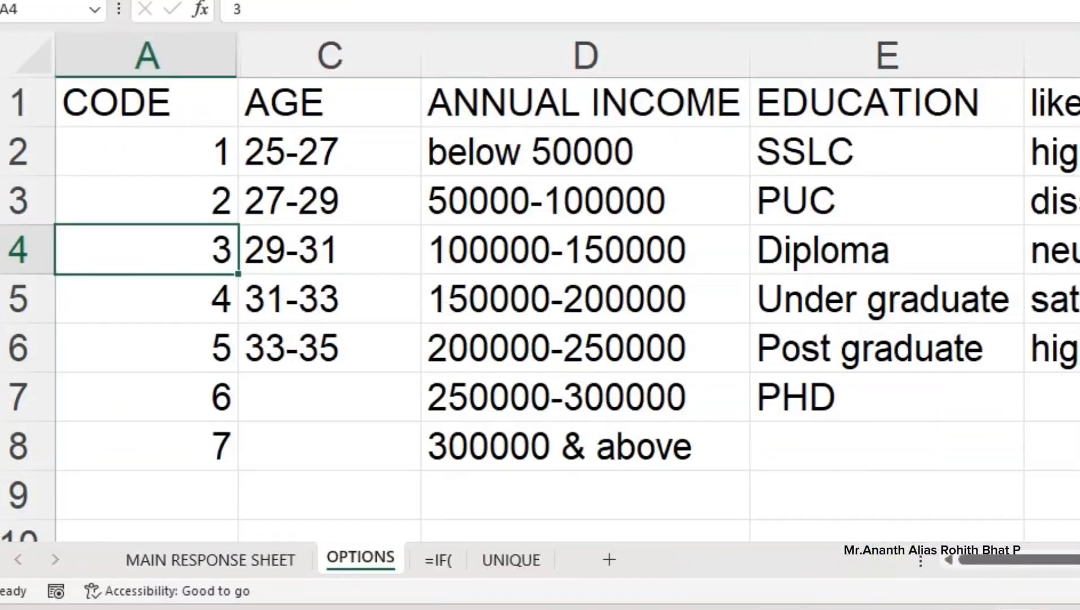
click(438, 559)
click(511, 559)
click(360, 560)
click(210, 560)
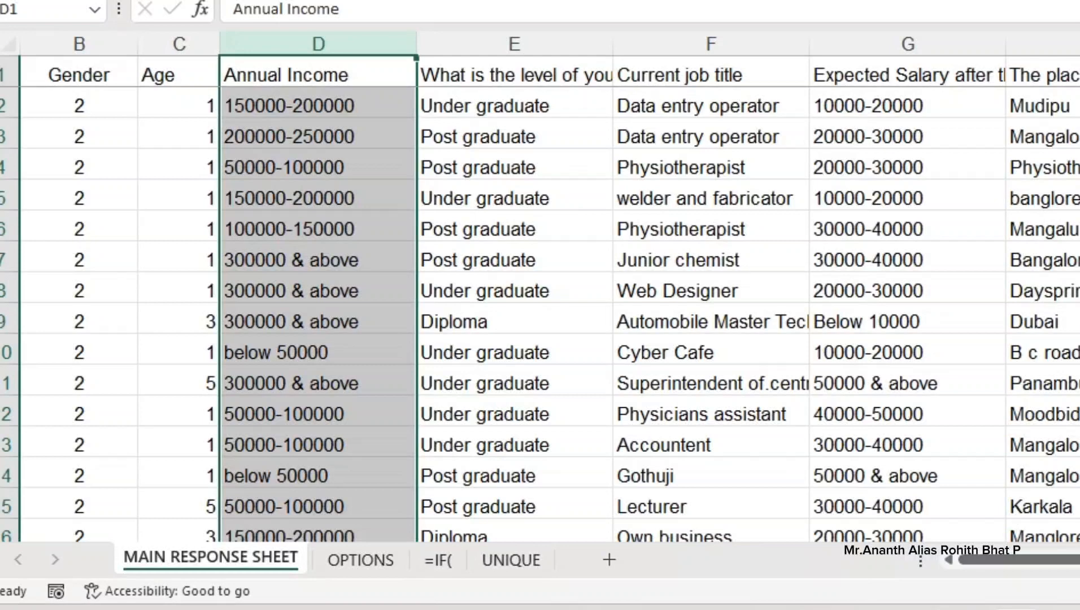
Step: Switch to the PSPP folder in File Explorer and open the CODED-excel workbook
key(alt+Tab)
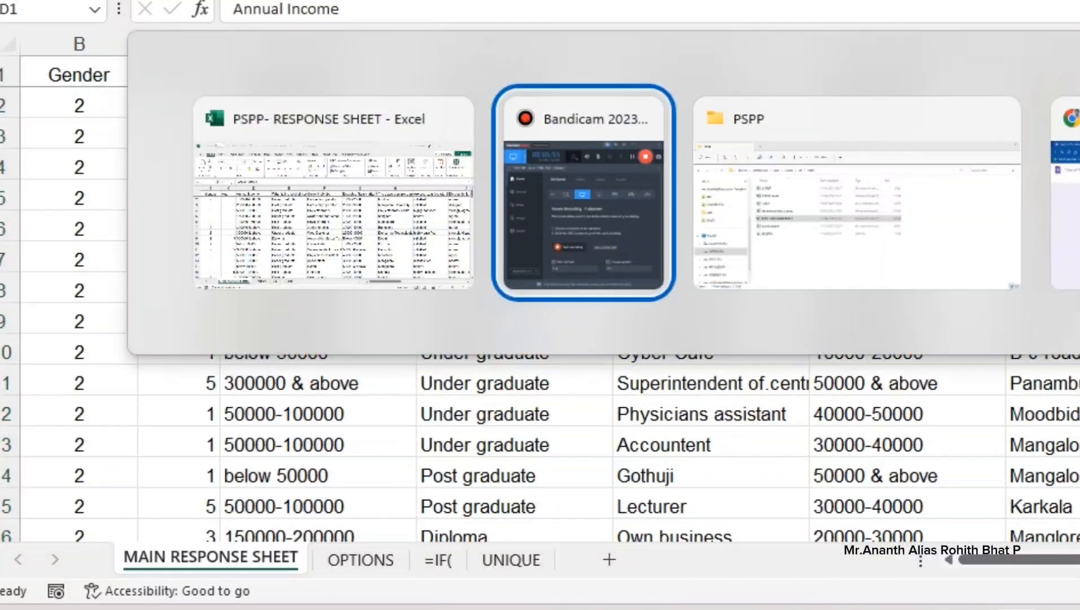
key(alt+Tab)
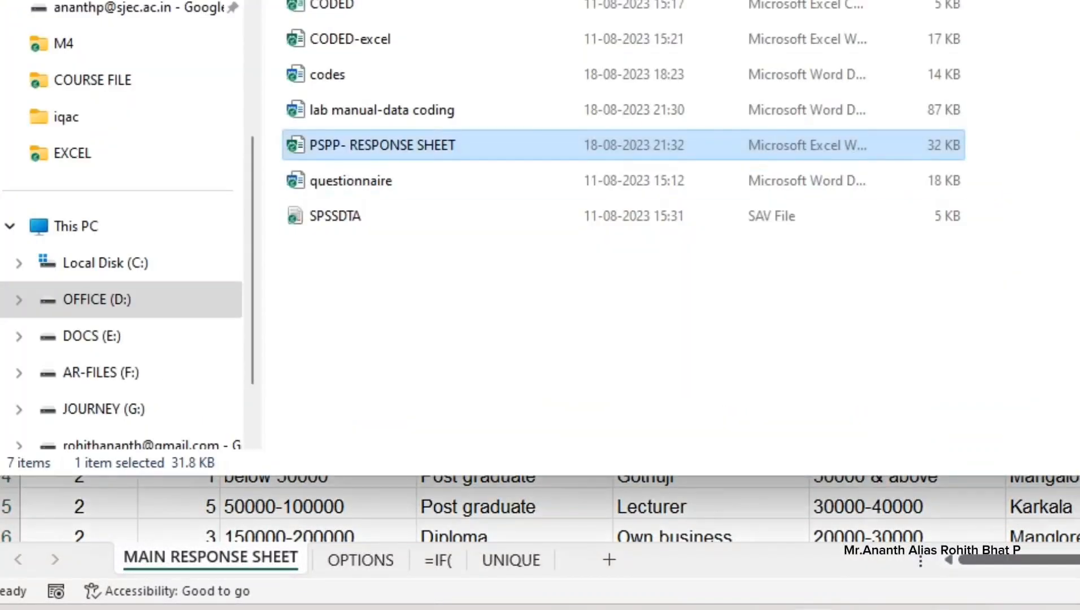
click(351, 39)
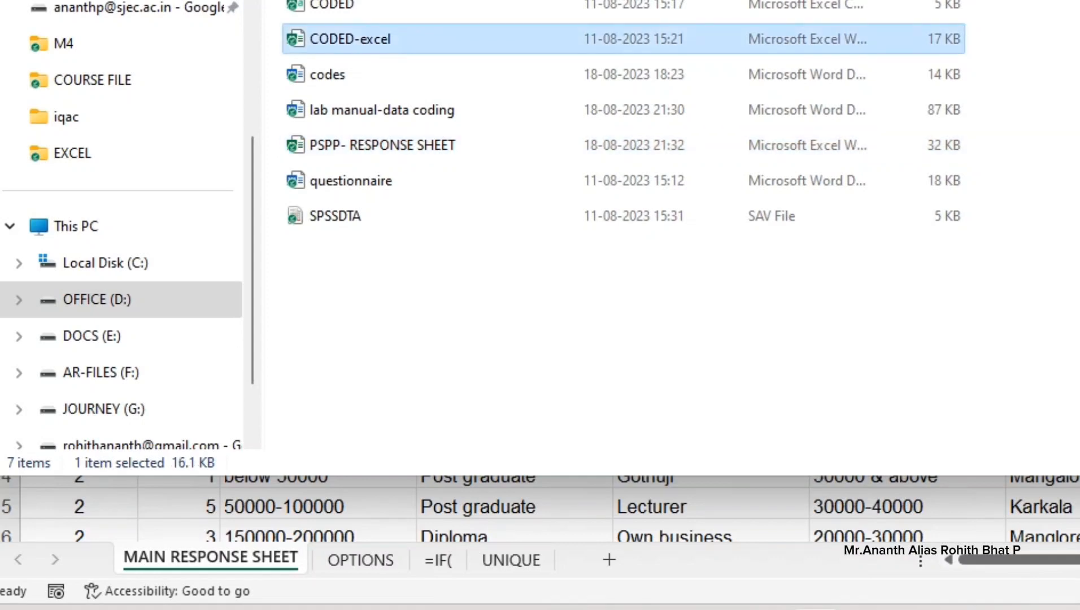
key(alt+Tab)
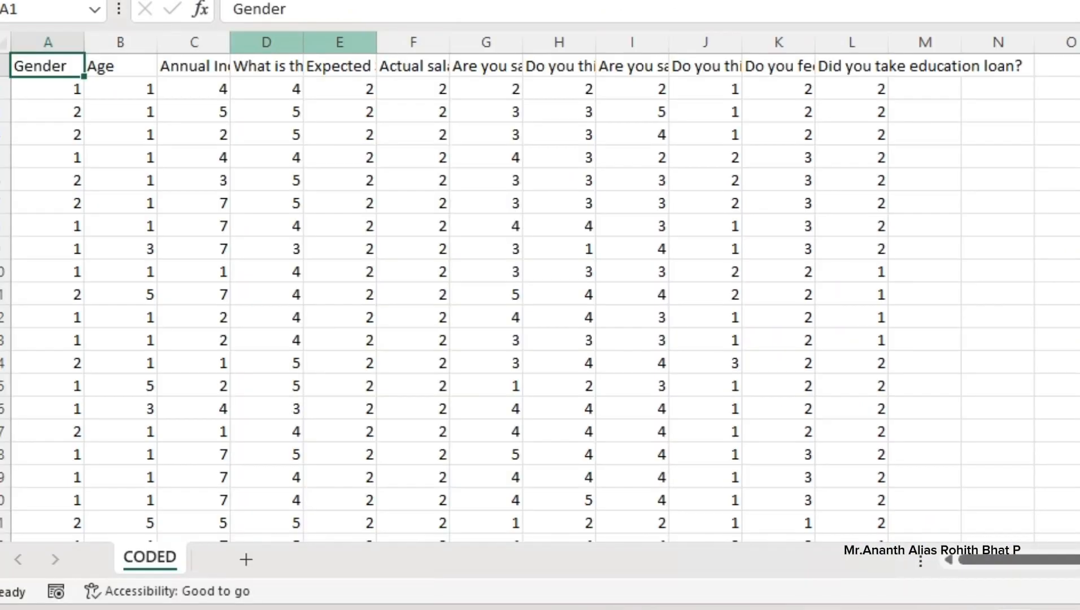
Step: Examine the question headers from Gender to the education loan column and the numeric codes beneath them in the CODED sheet
key(Right)
key(Right)
key(Right)
key(Right)
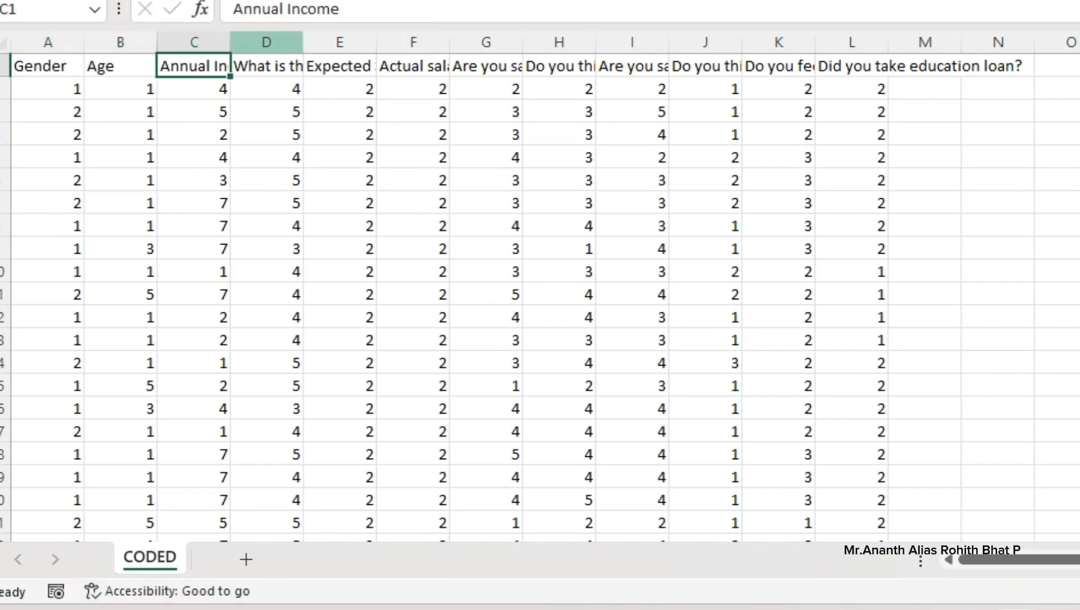
key(Right)
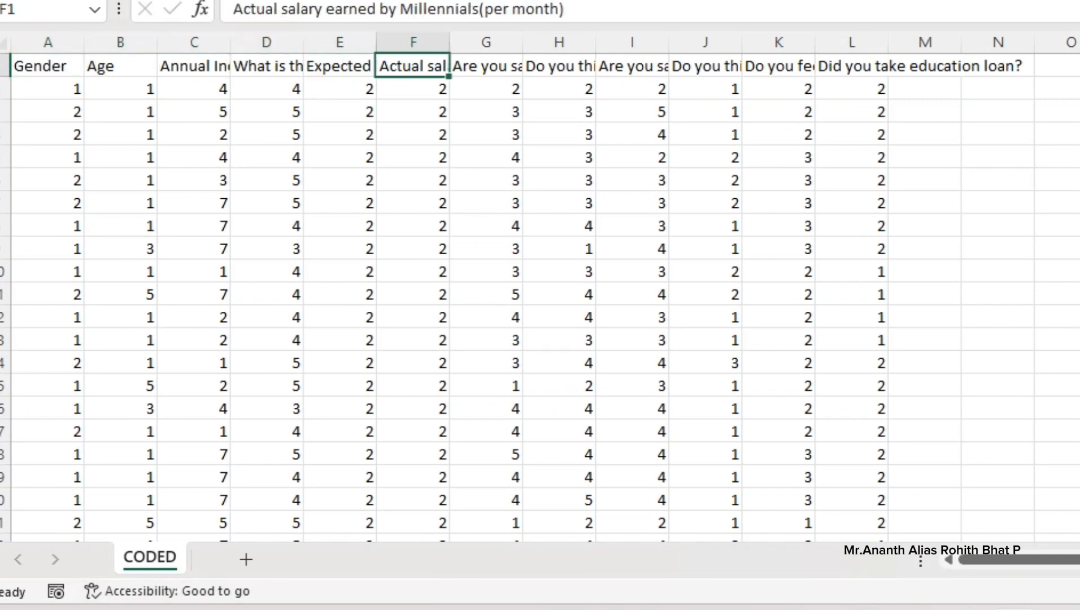
key(Down)
key(Down)
click(486, 66)
click(706, 66)
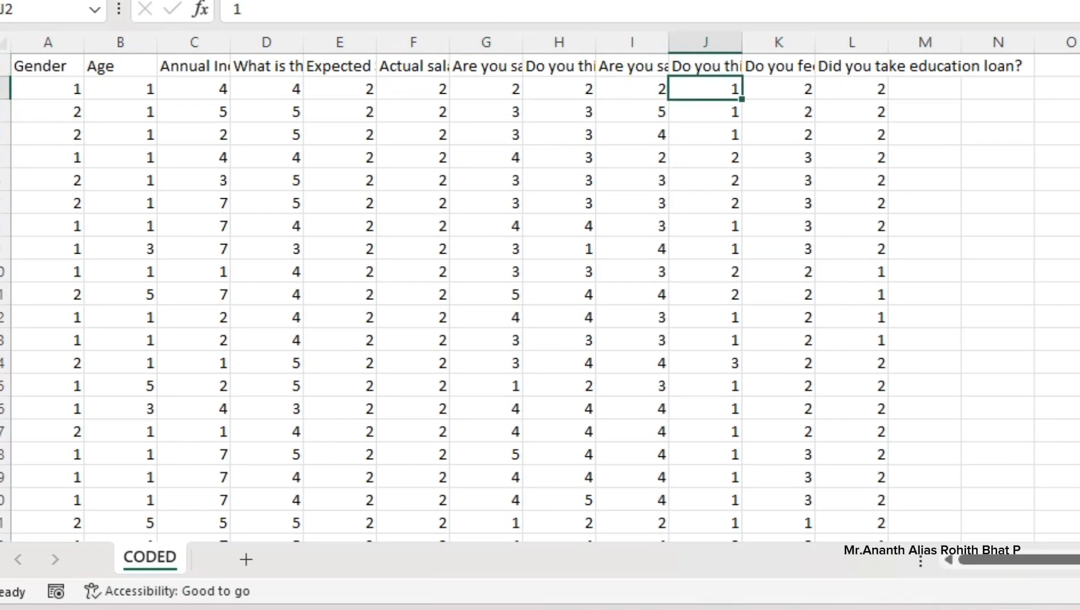
click(852, 66)
shift+click(705, 66)
drag(632, 66, 121, 66)
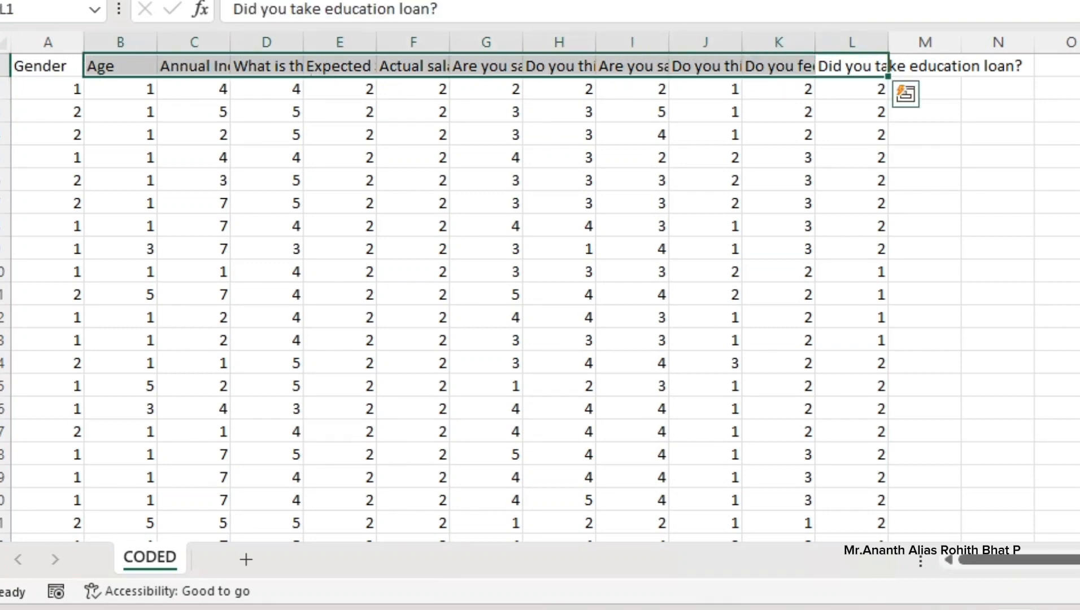
scroll(539, 294, down, 15)
scroll(540, 294, up, 5)
key(ctrl+v)
click(486, 318)
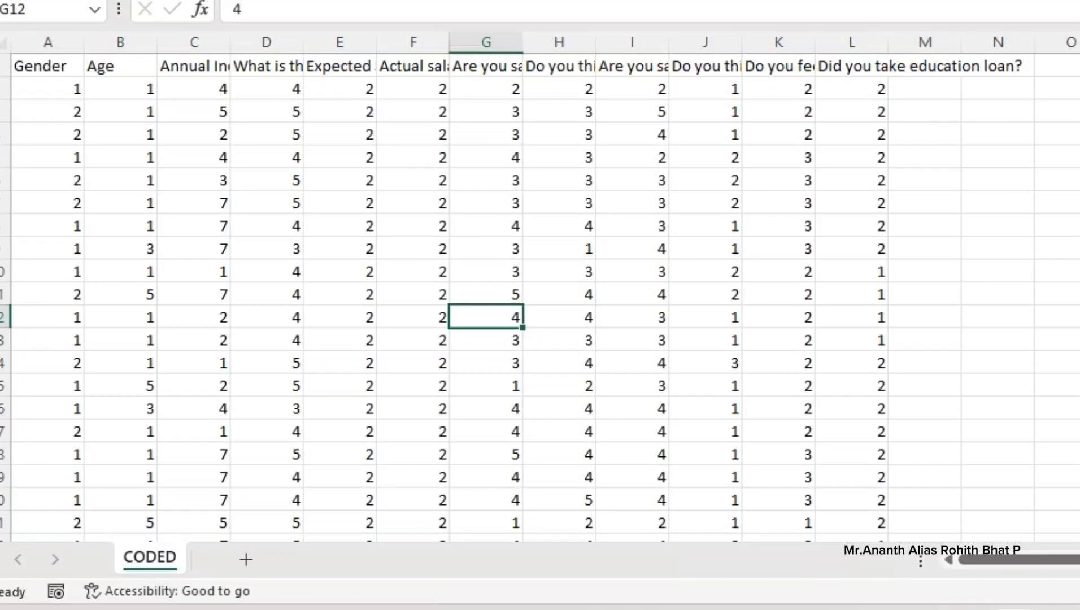
click(559, 180)
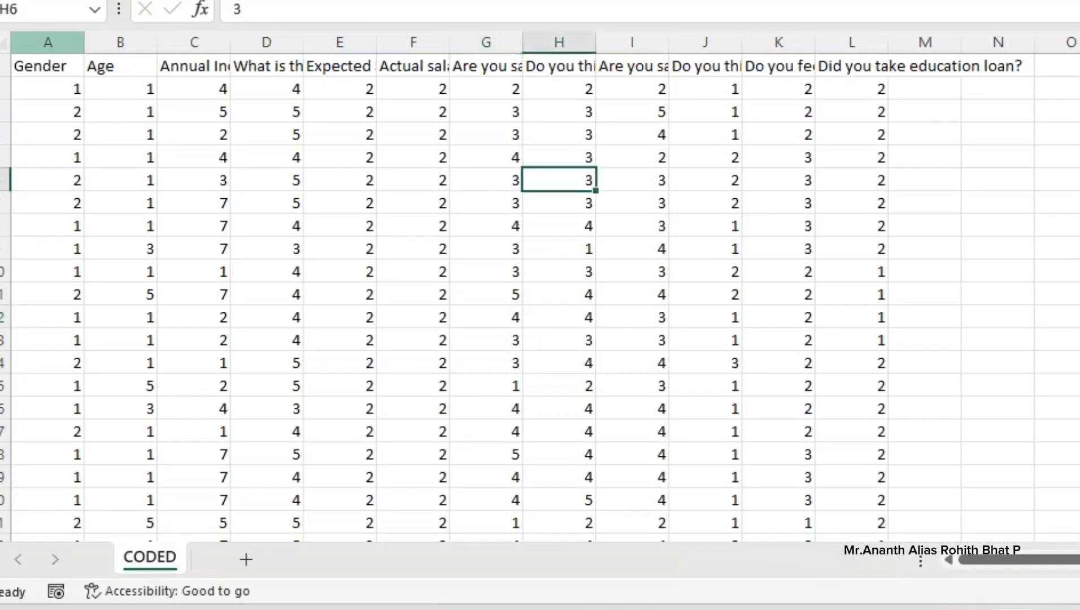
Step: Widen columns A to L of the CODED sheet evenly and go to the last filled column in row 2
drag(48, 42, 827, 41)
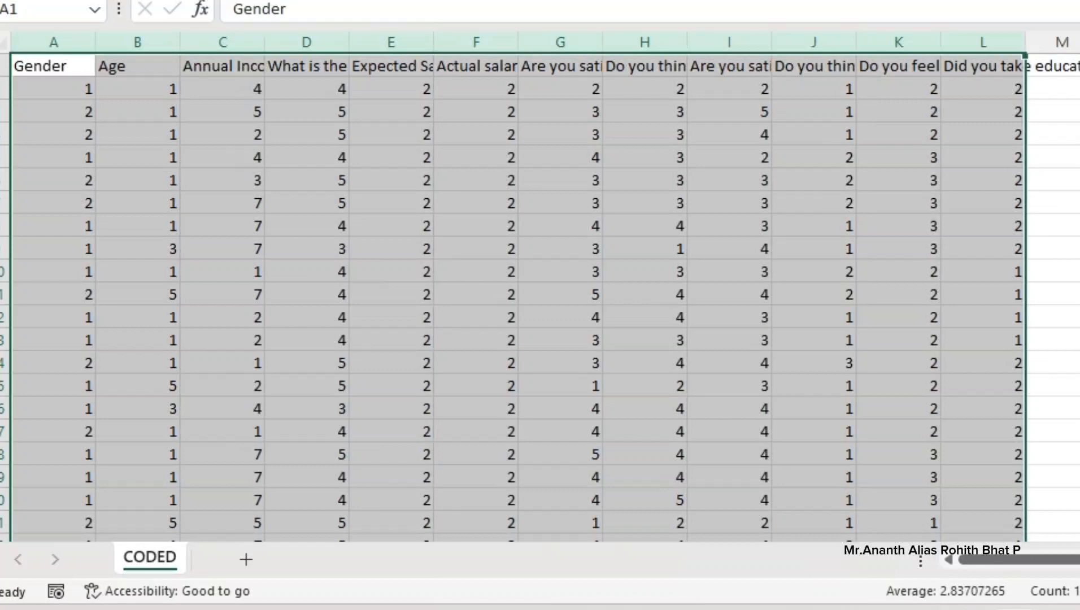
click(138, 89)
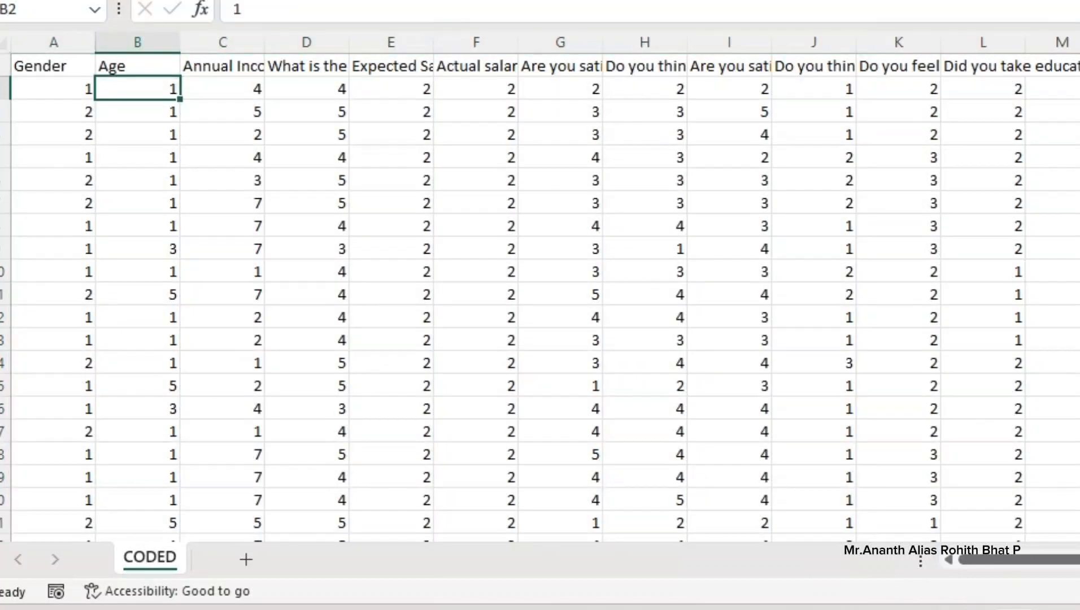
key(ctrl+Right)
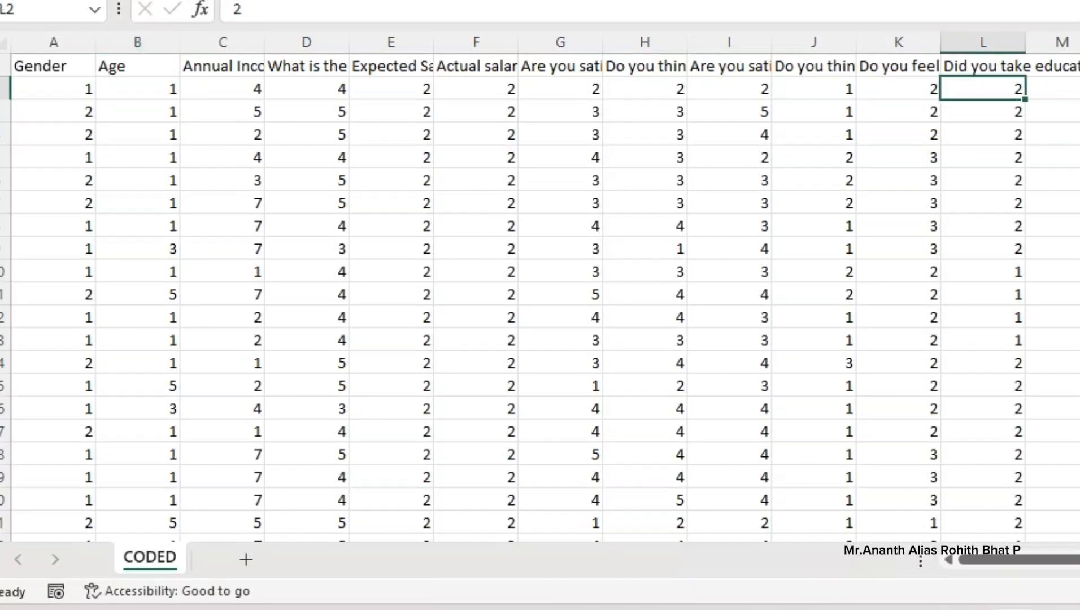
Step: Save a copy of the CODED-excel workbook in the PSPP folder as CODED-csv in CSV (Comma delimited) format
key(alt+Tab)
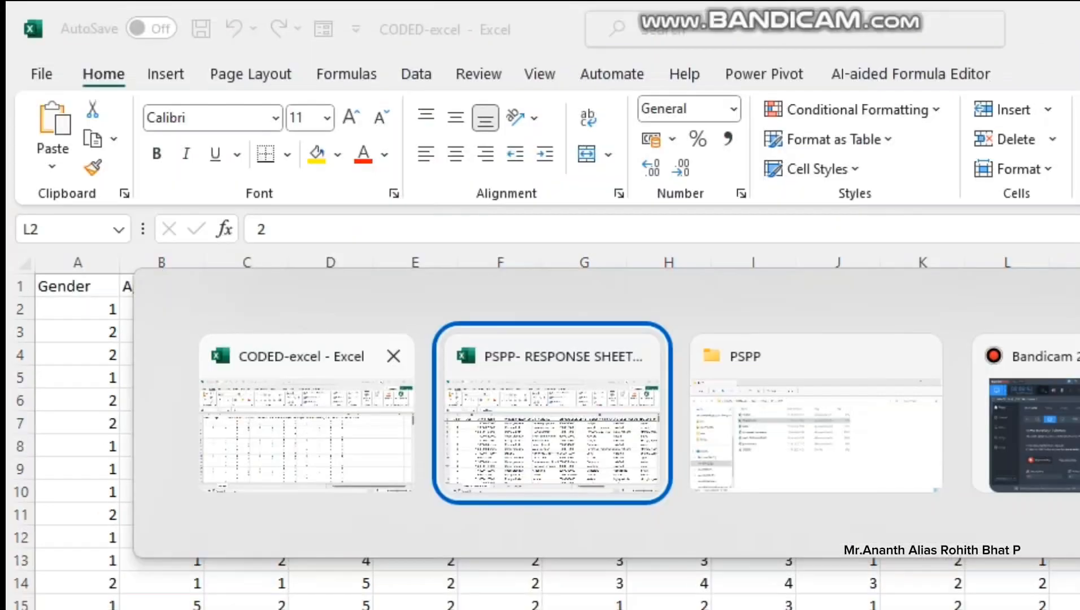
click(283, 209)
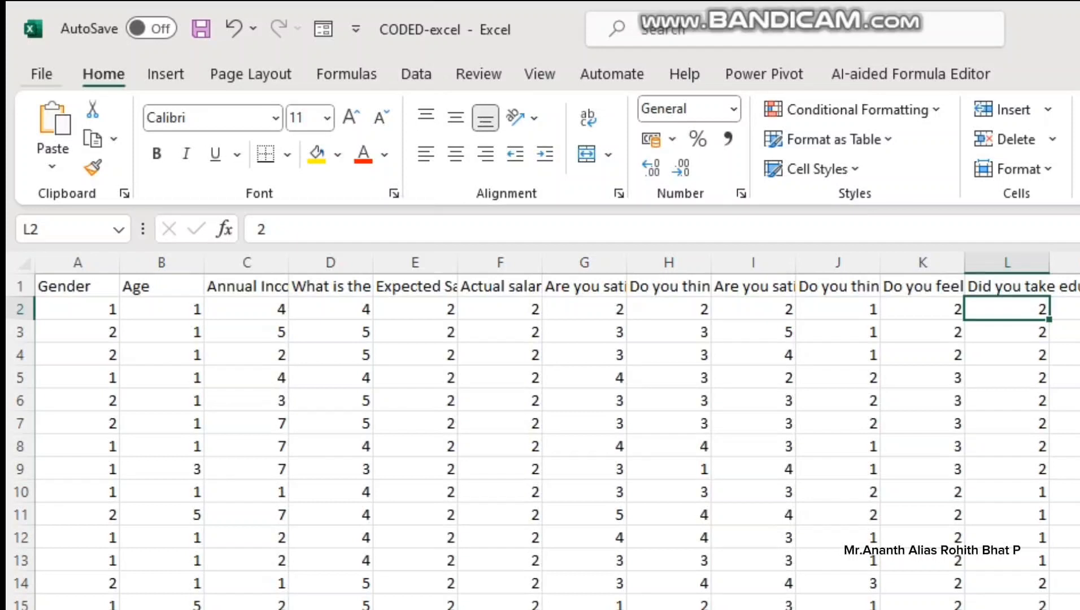
key(alt+f)
key(a)
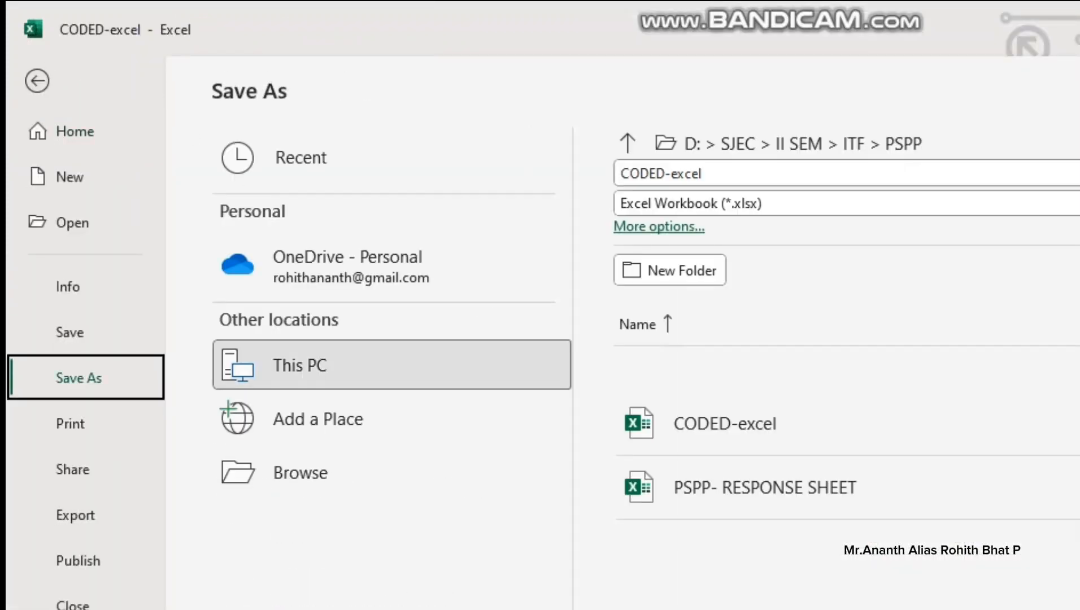
click(351, 473)
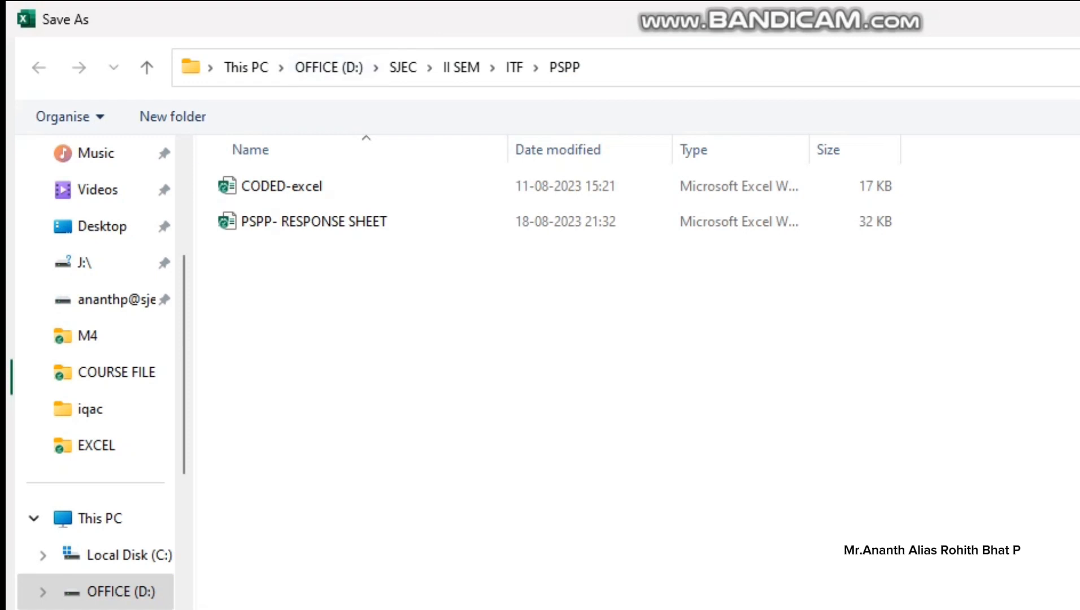
drag(209, 482, 242, 482)
text(csv)
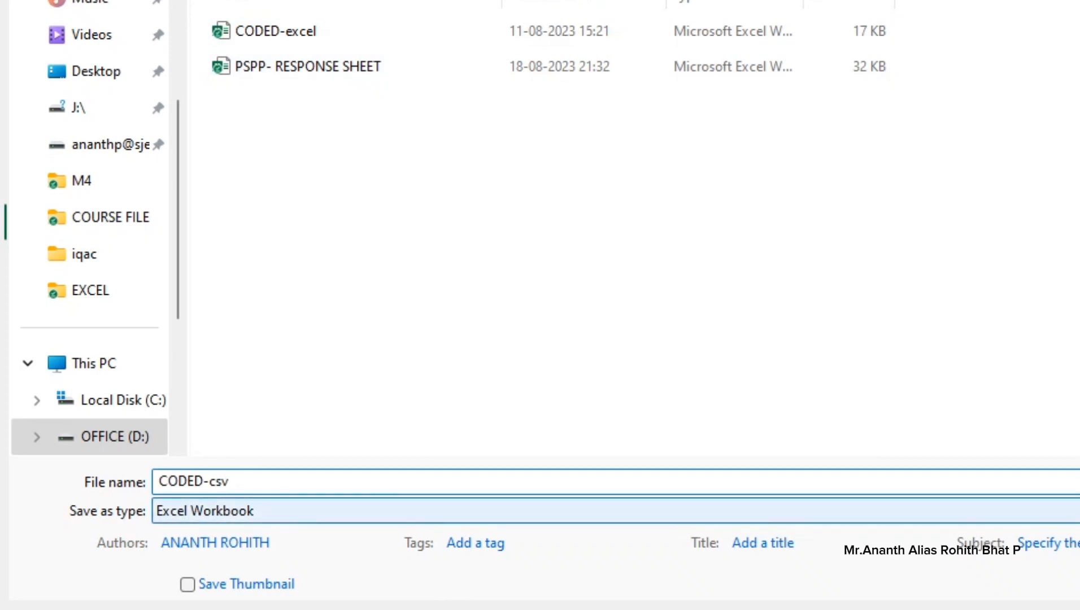
click(616, 510)
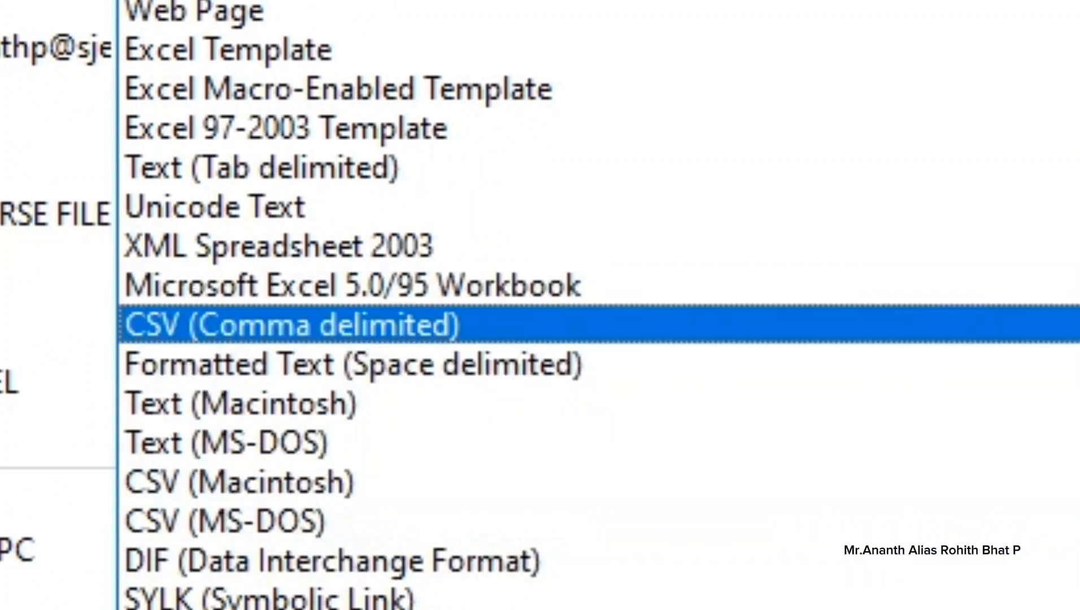
click(291, 324)
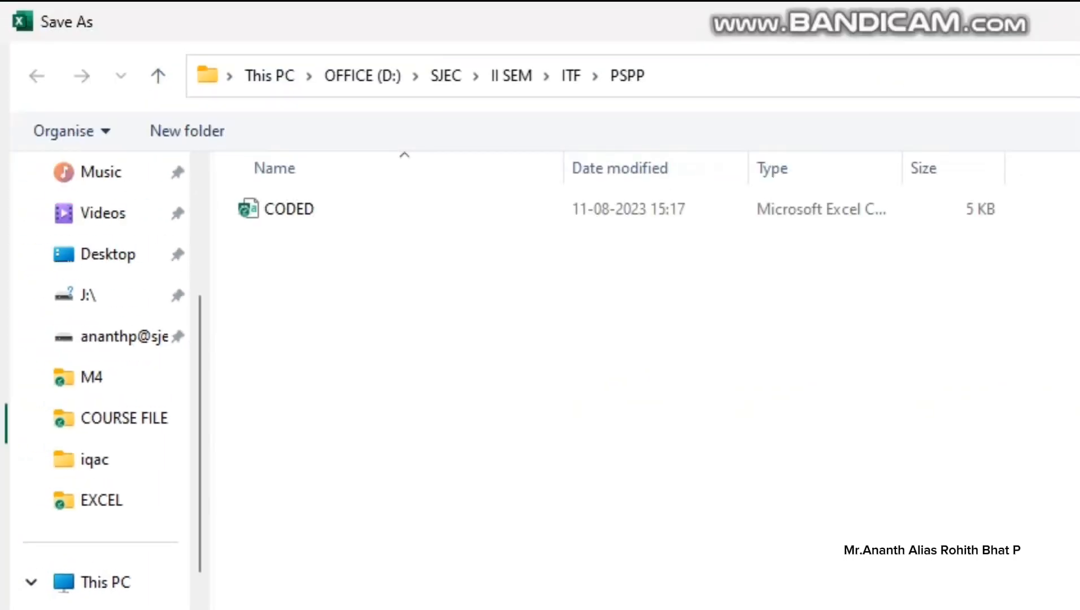
key(Return)
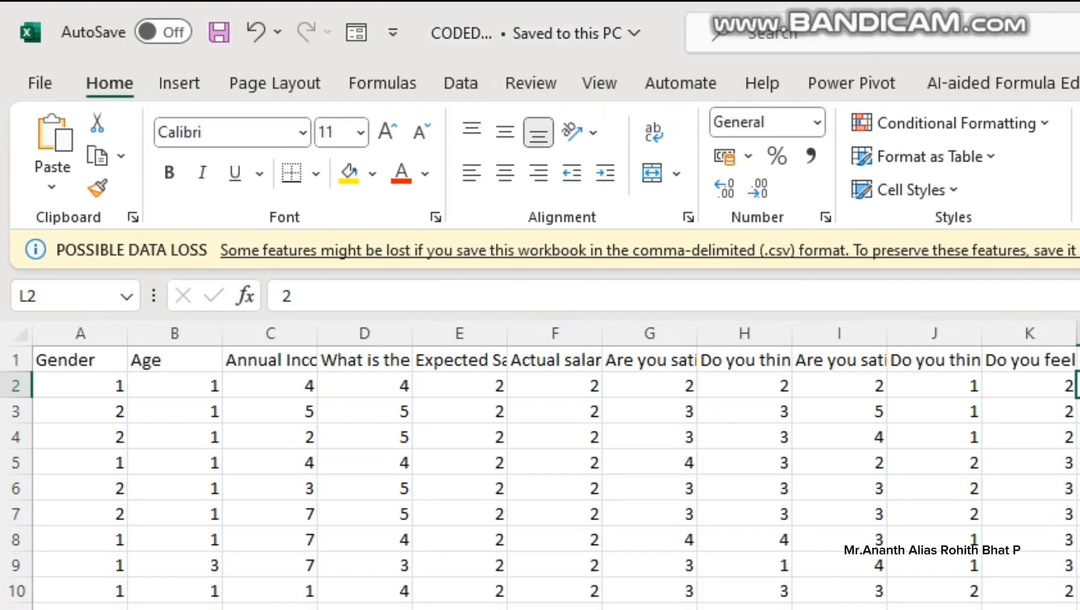
Step: Close the CSV workbook, widen the Type column in the PSPP folder and select the CODED-csv file
key(alt+F4)
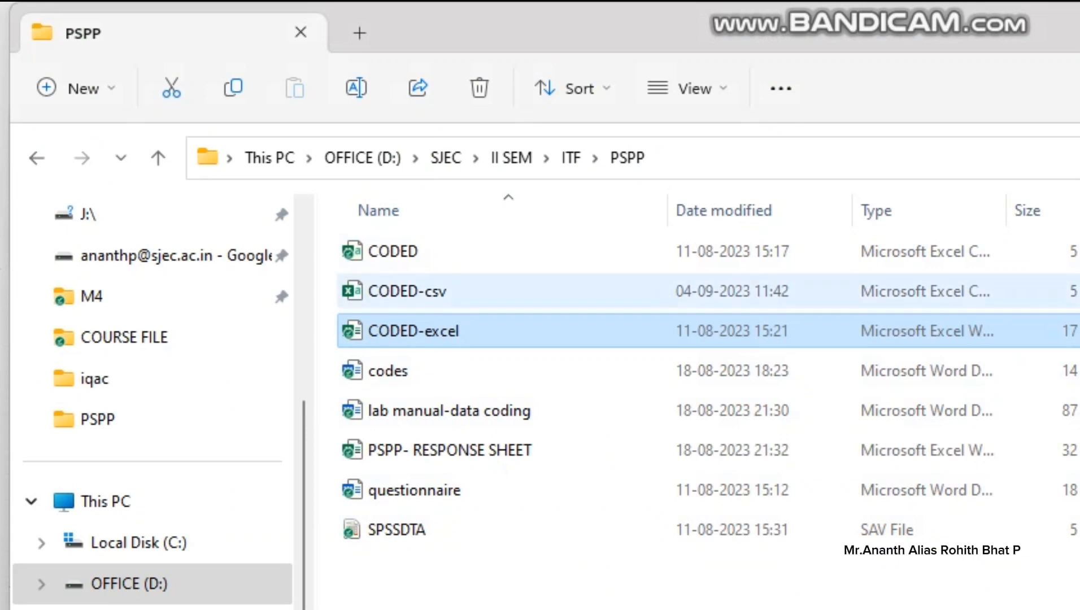
drag(1006, 210, 1035, 165)
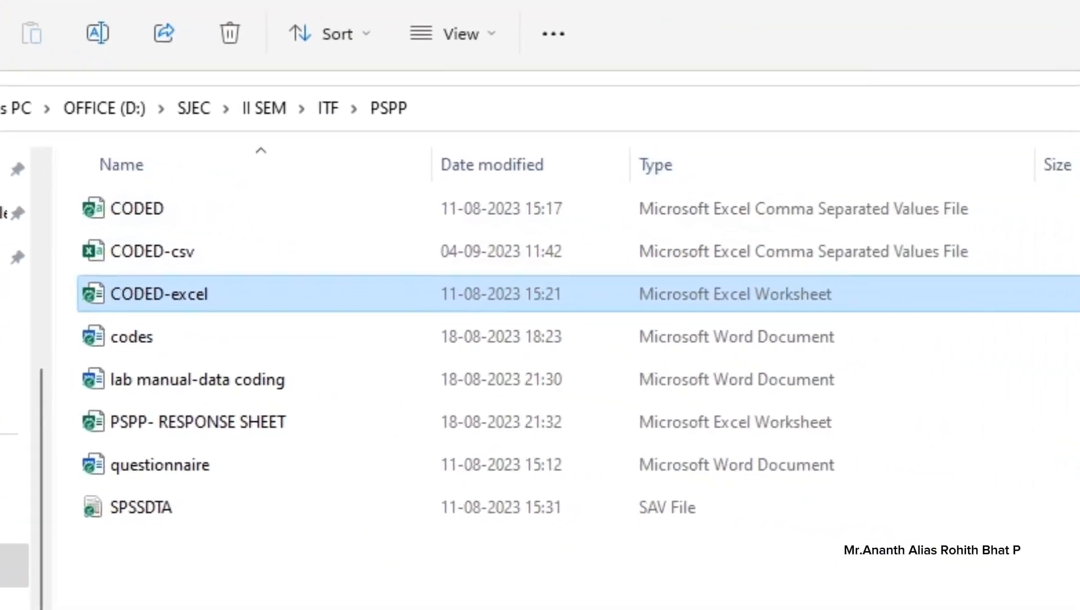
click(153, 251)
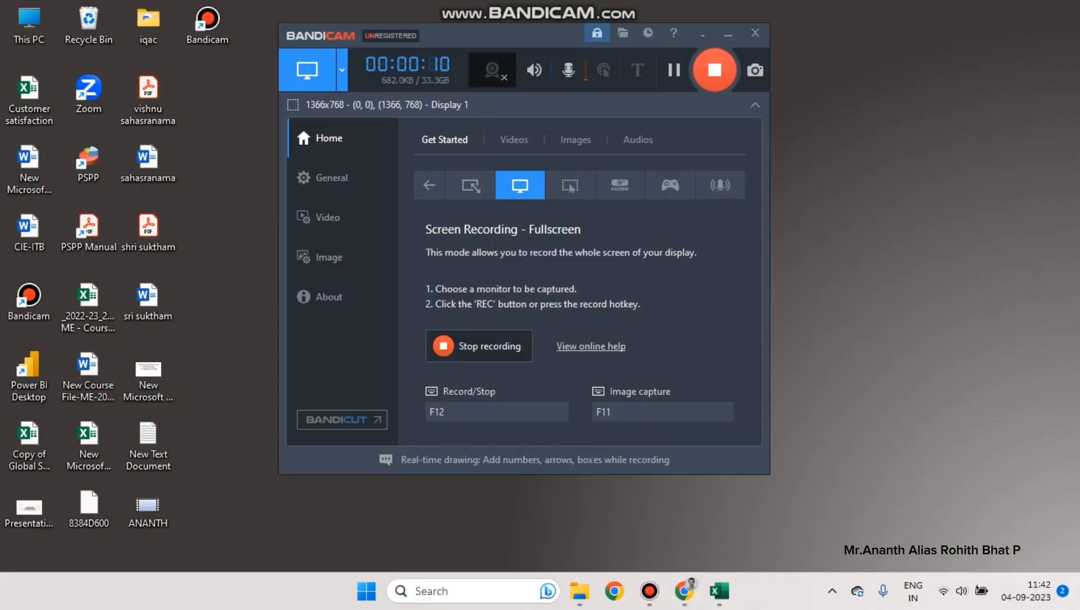
key(super+s)
text(p)
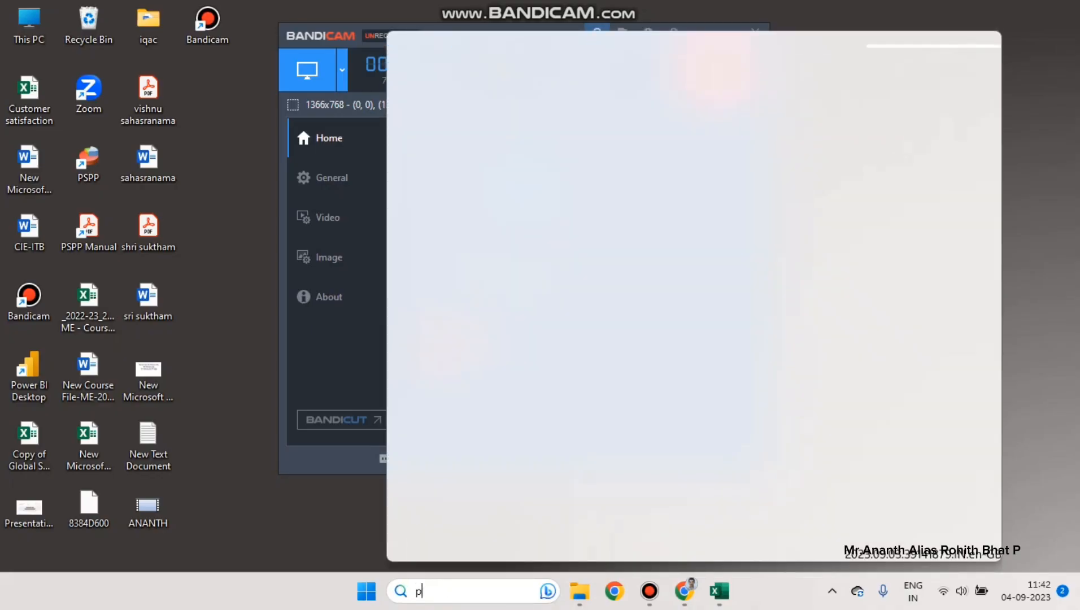
text(spp)
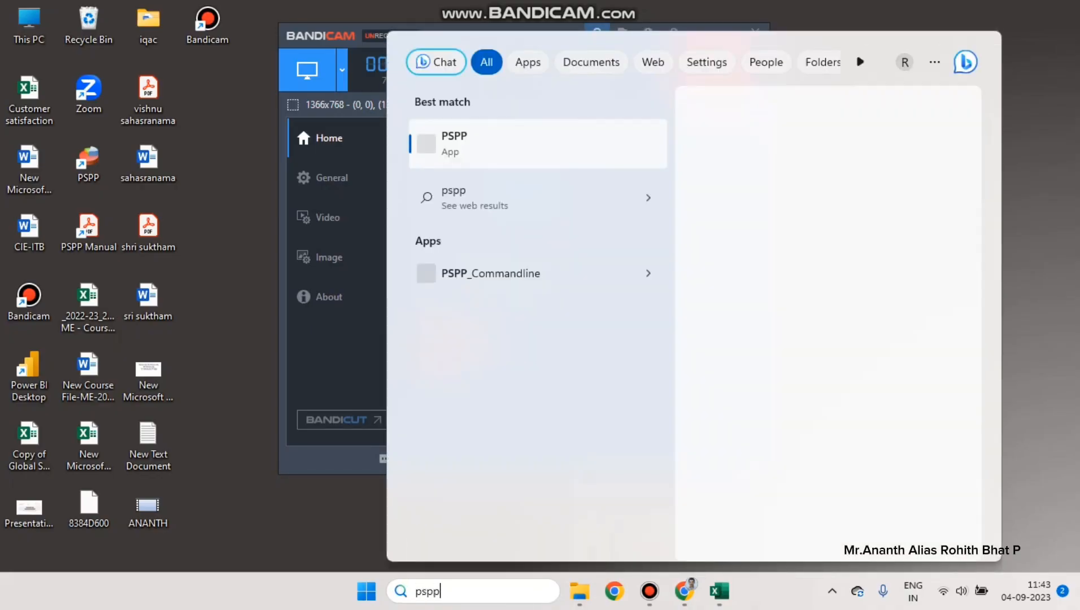
key(Escape)
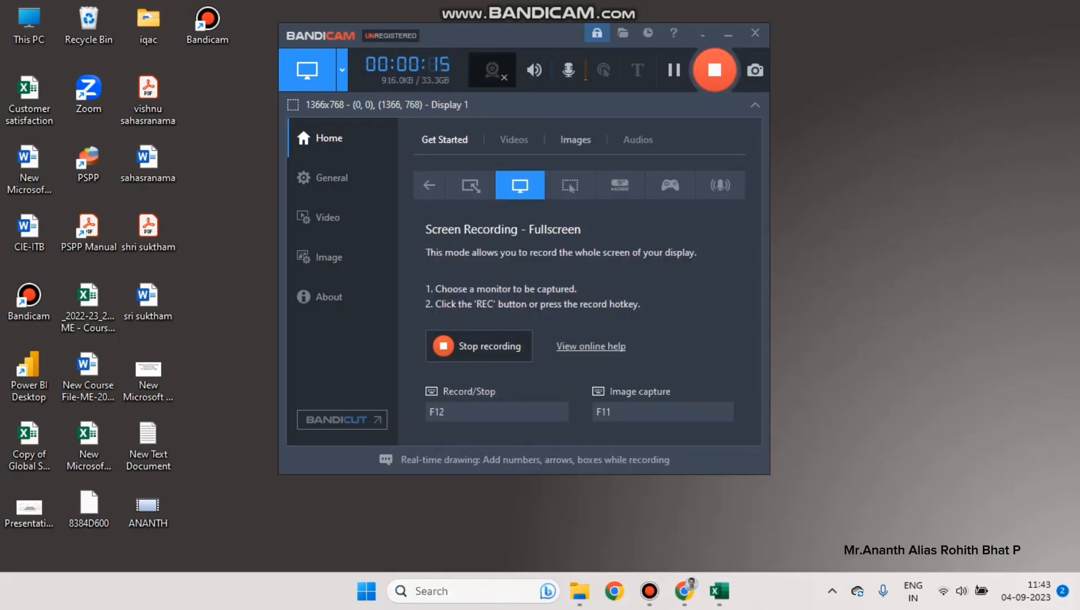
Step: Launch PSPP, look at the empty Data View and return to the Variable View
click(728, 33)
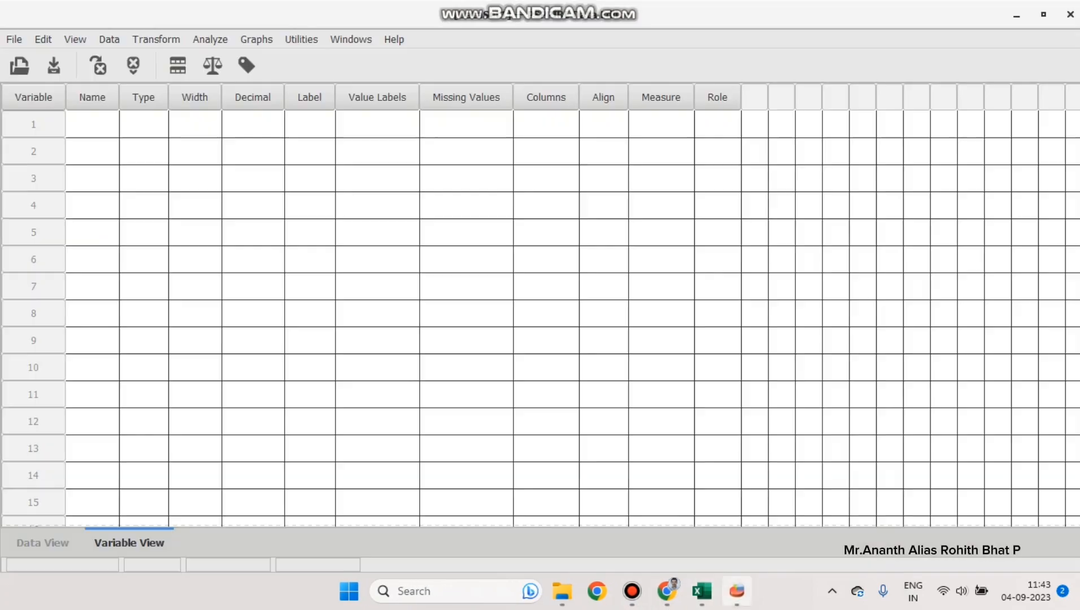
mouse_move(737, 591)
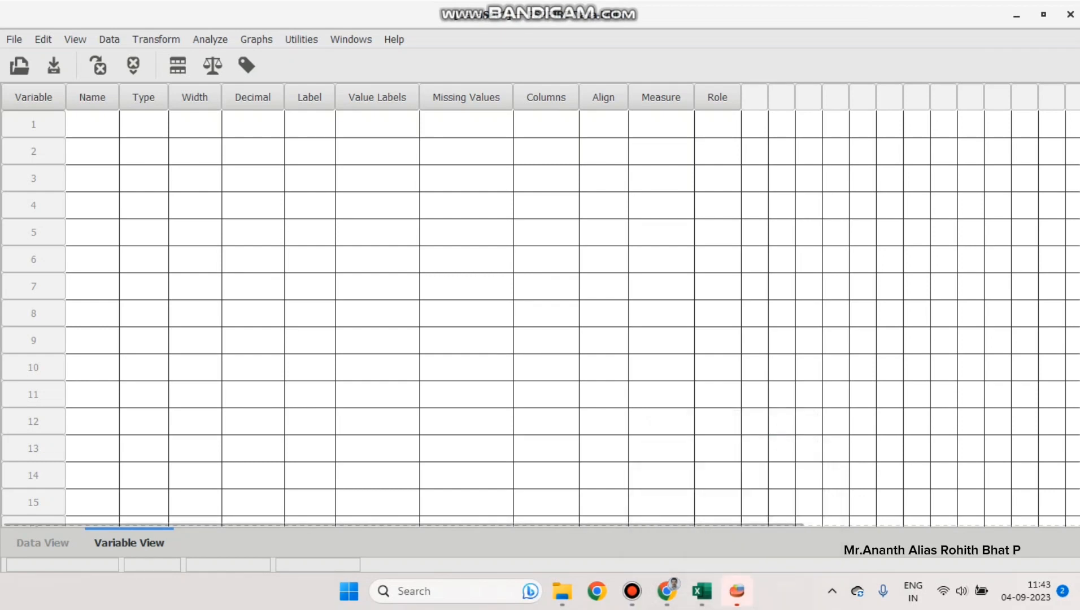
click(42, 543)
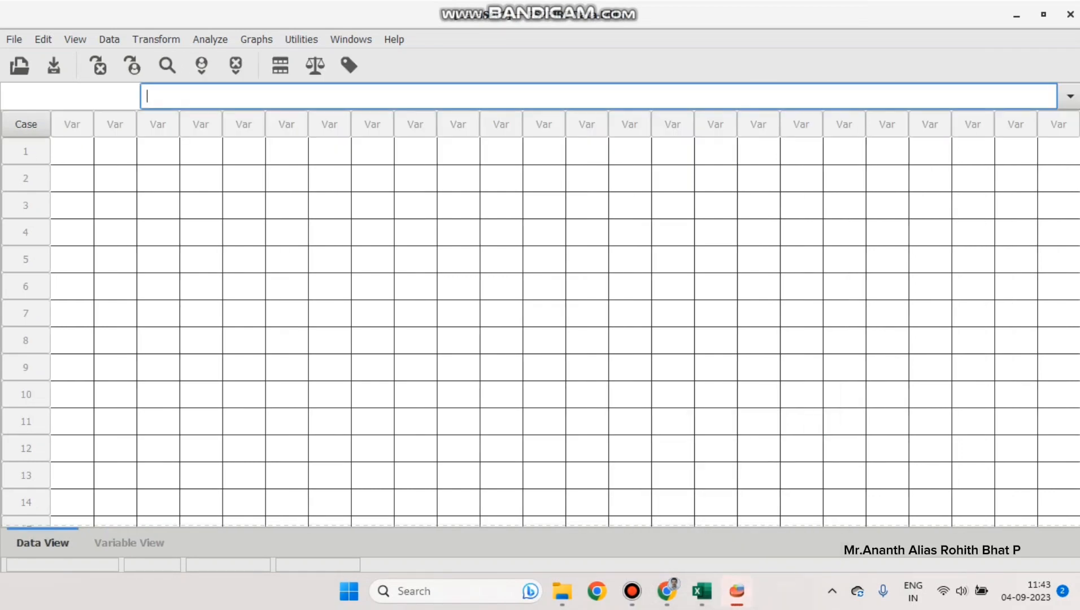
click(129, 543)
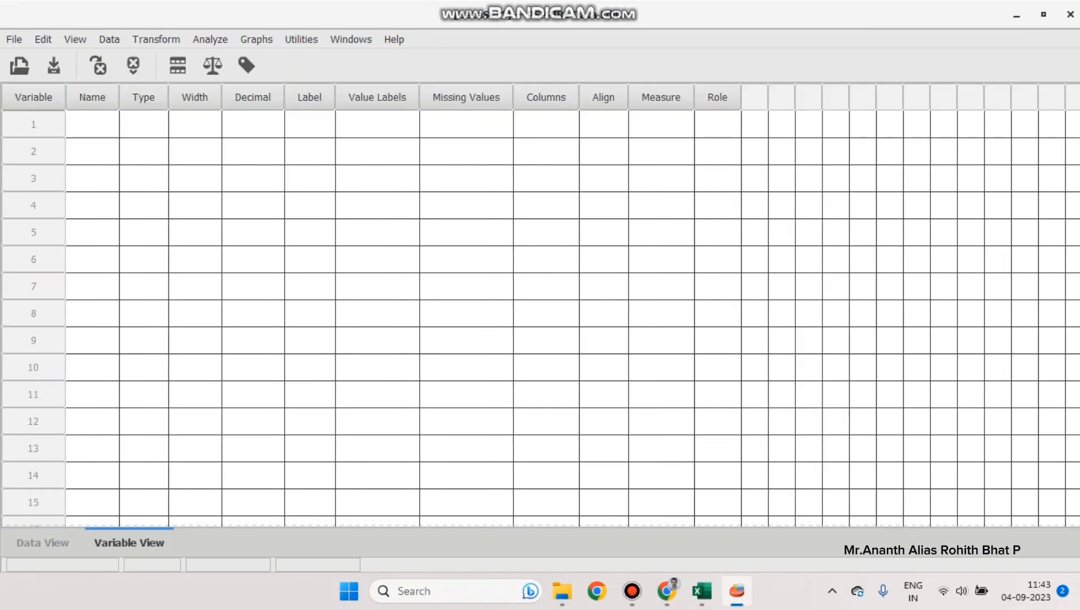
Step: Try to name the first variable AGE GROUP in the Variable View
click(92, 124)
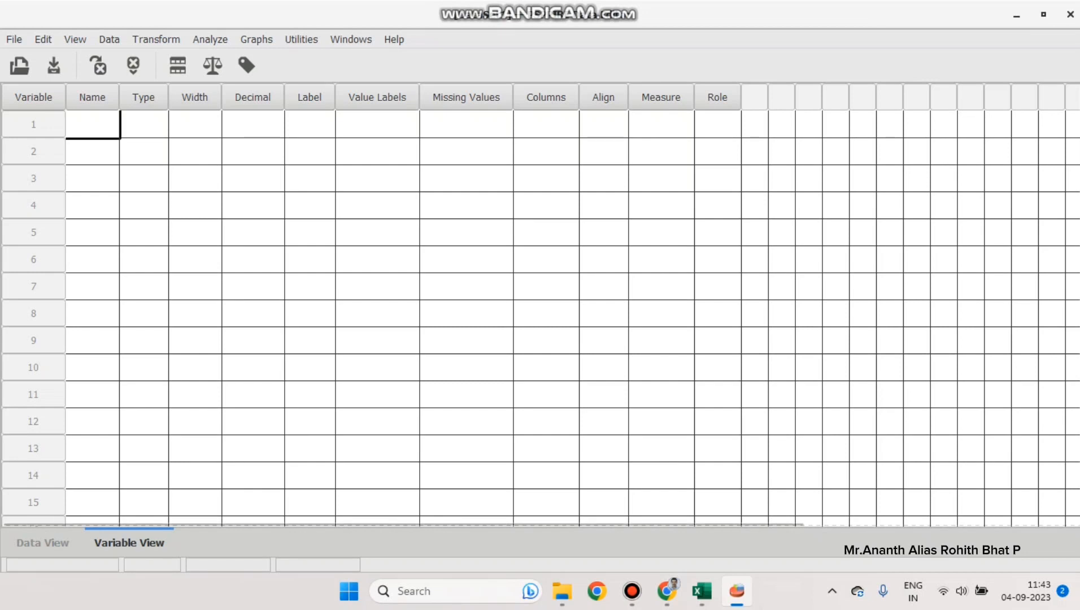
click(92, 125)
click(92, 179)
click(92, 124)
text(AGE)
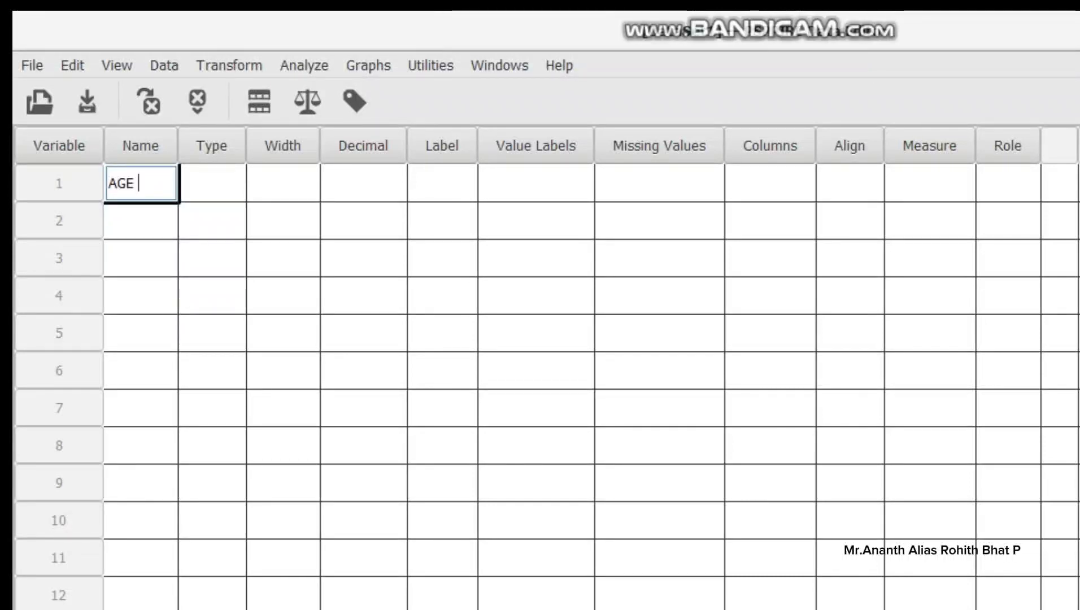
text( GROUP)
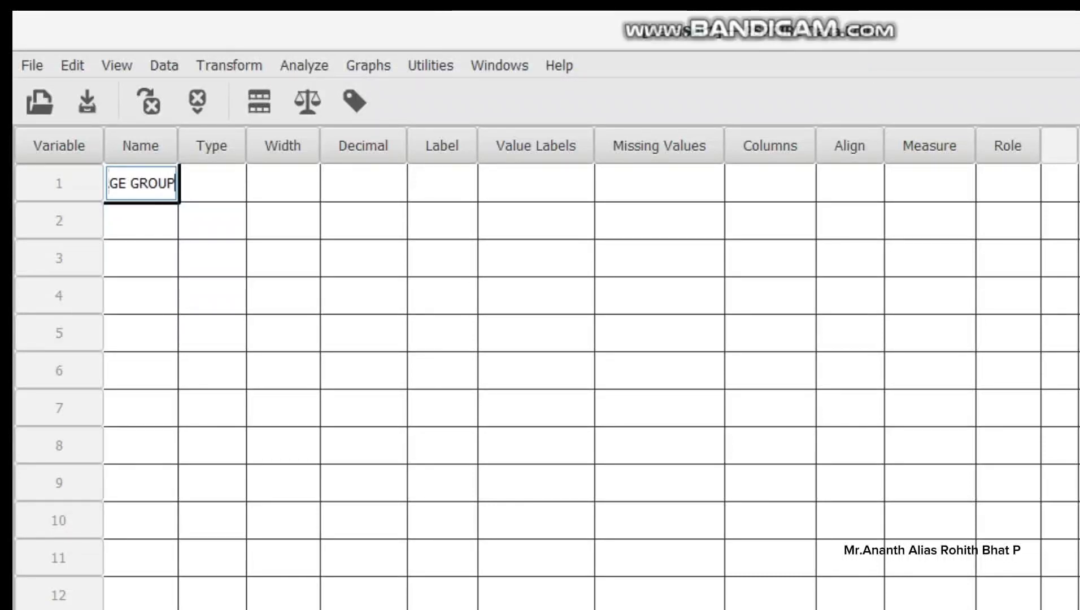
click(141, 258)
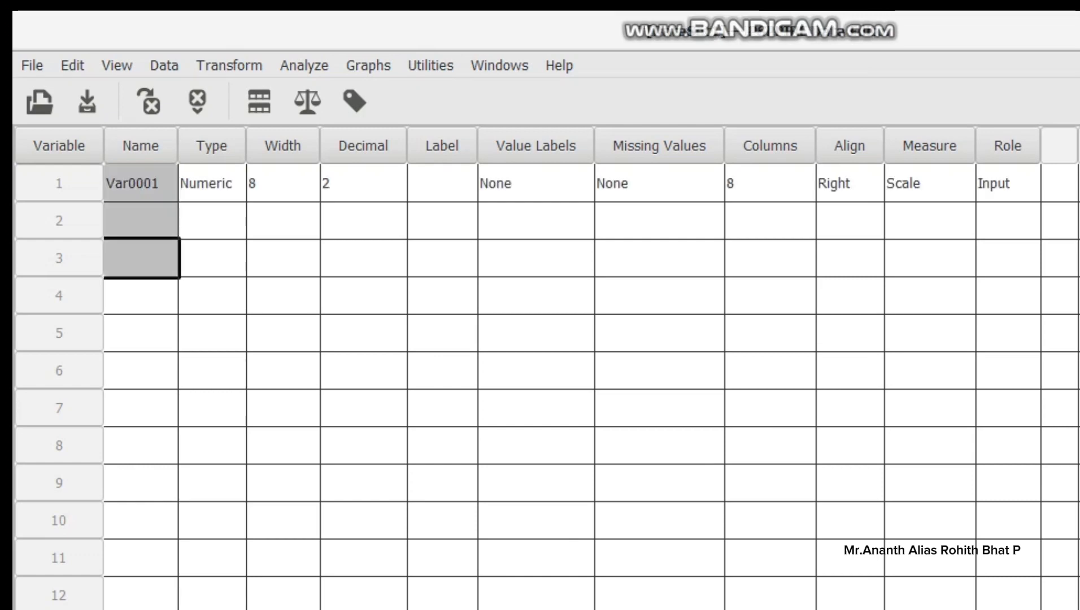
Step: Rename the first variable, Var0001, as AGE_GROUP in the Variable View
click(142, 183)
drag(162, 184, 106, 184)
text(AGE)
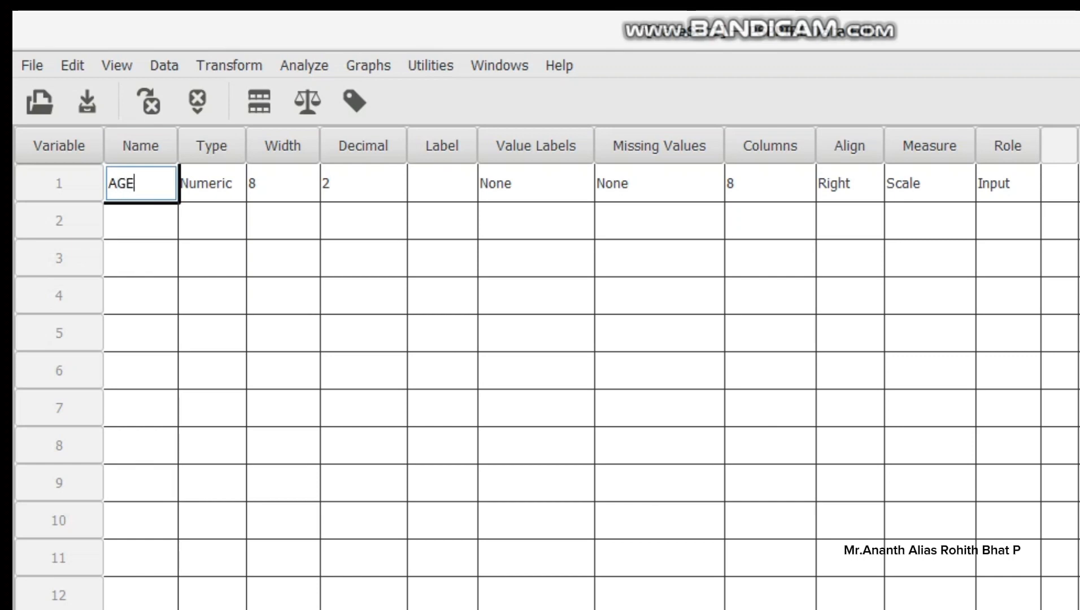
text(_GROUP)
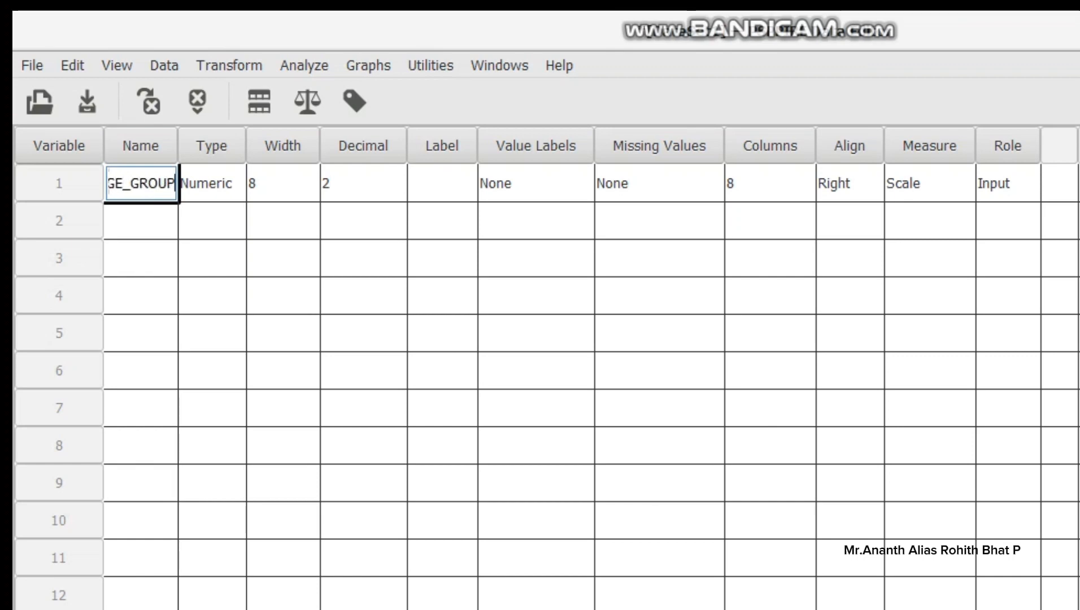
drag(131, 184, 114, 184)
key(Return)
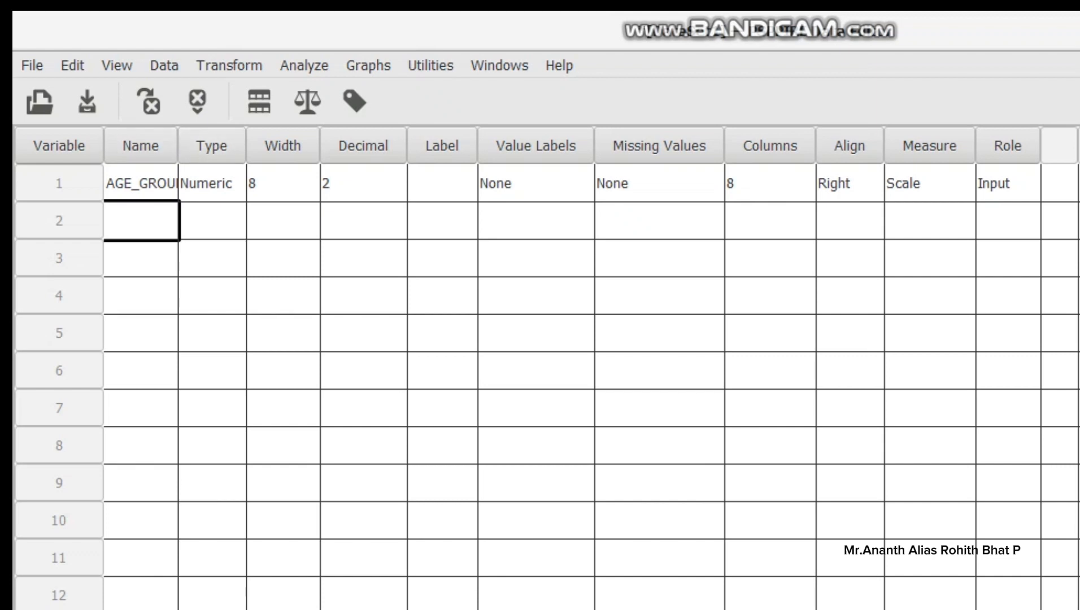
Step: Widen the Name column so that the full name of the first variable fits
double_click(140, 221)
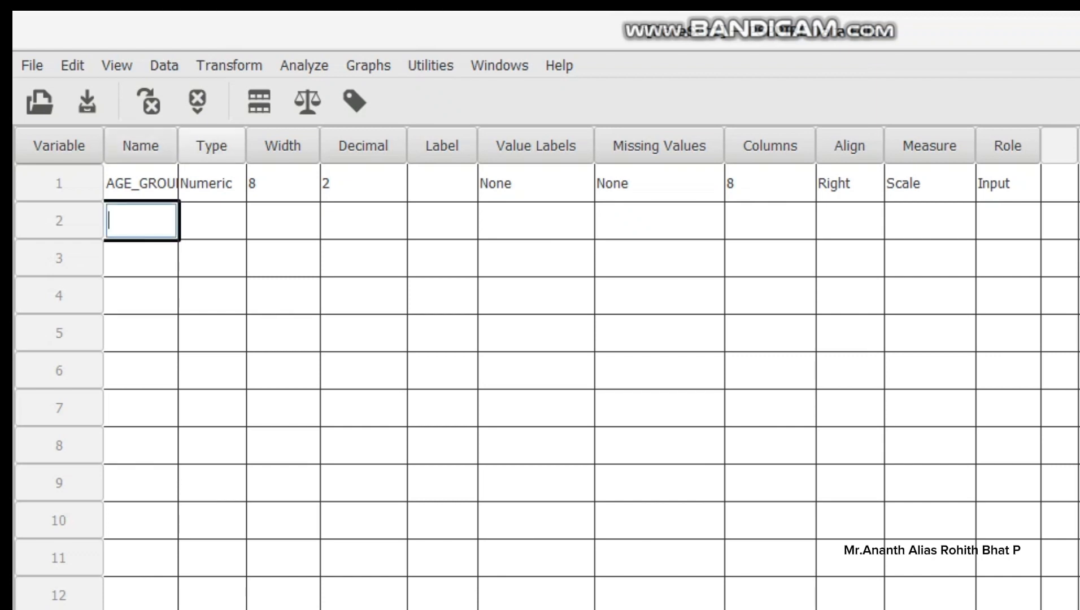
drag(178, 146, 300, 145)
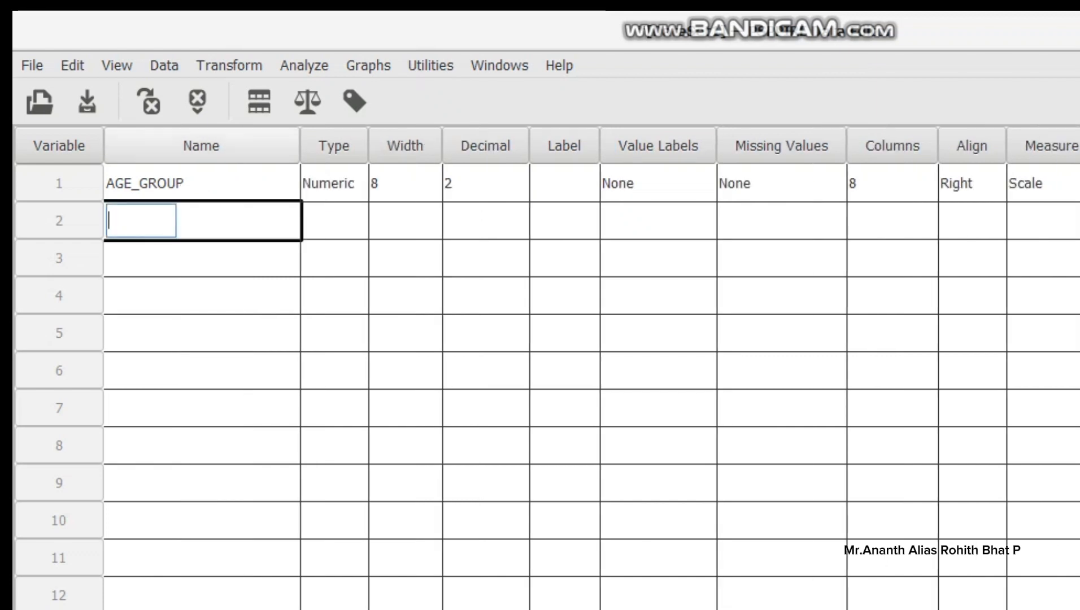
click(201, 184)
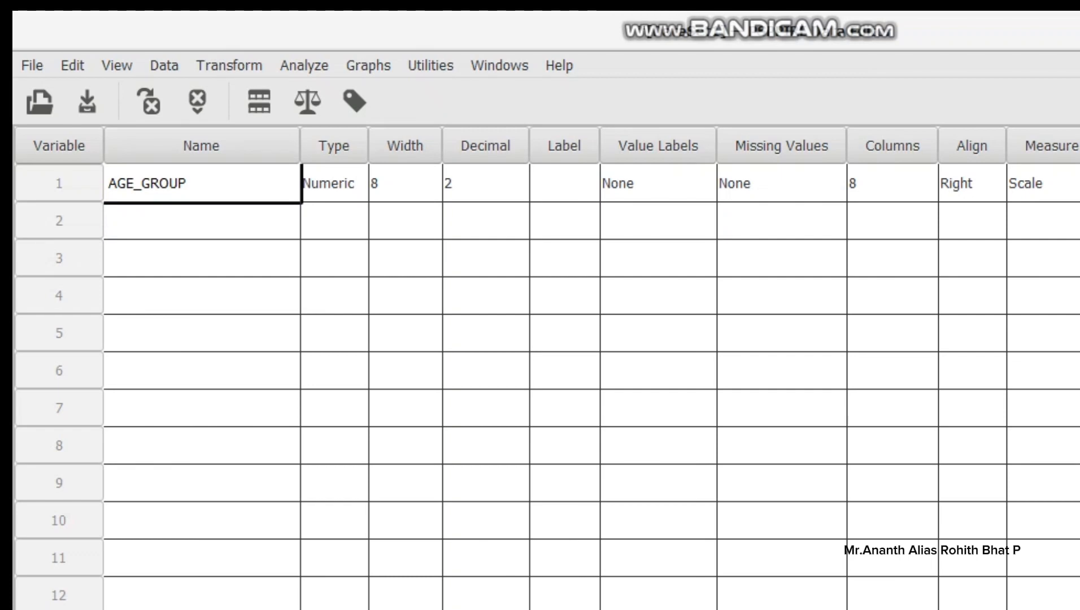
drag(133, 184, 150, 184)
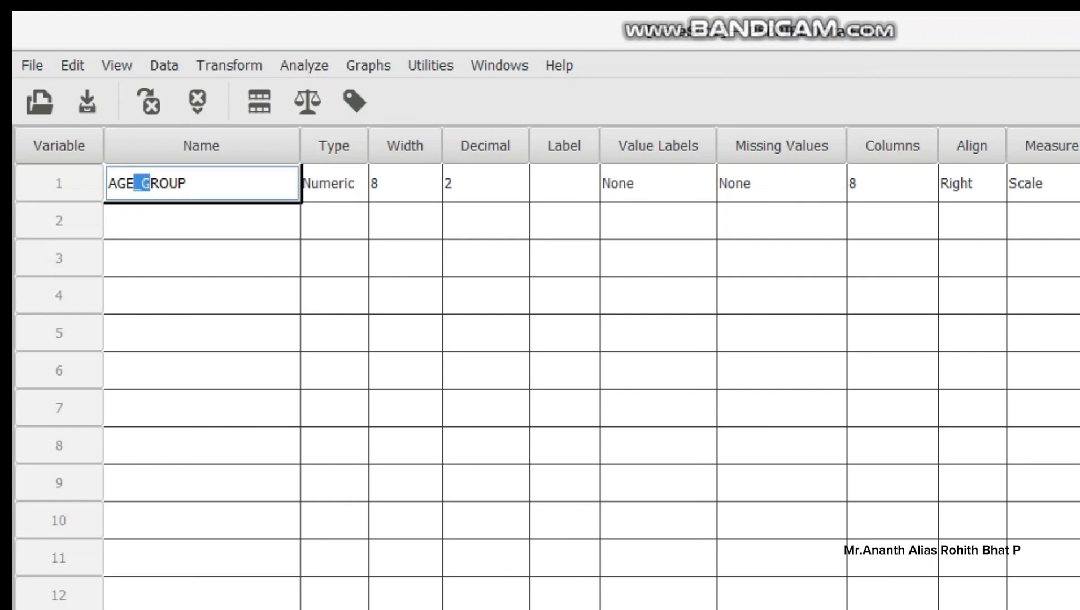
Step: Give the AGE_GROUP variable the label AGE GROUP and resize the Label column to fit the text
click(565, 184)
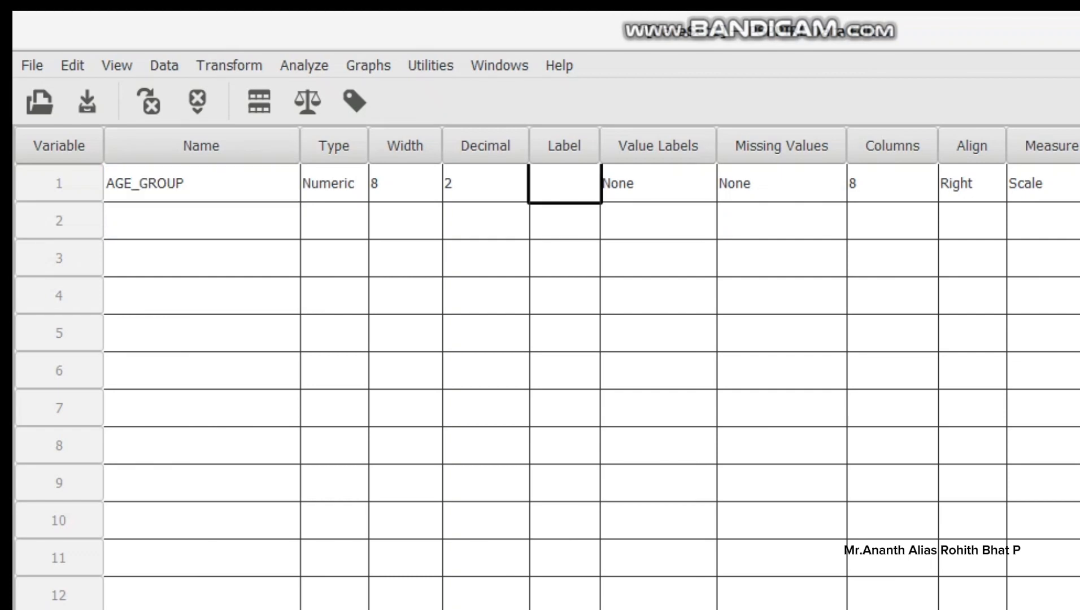
text(AGE)
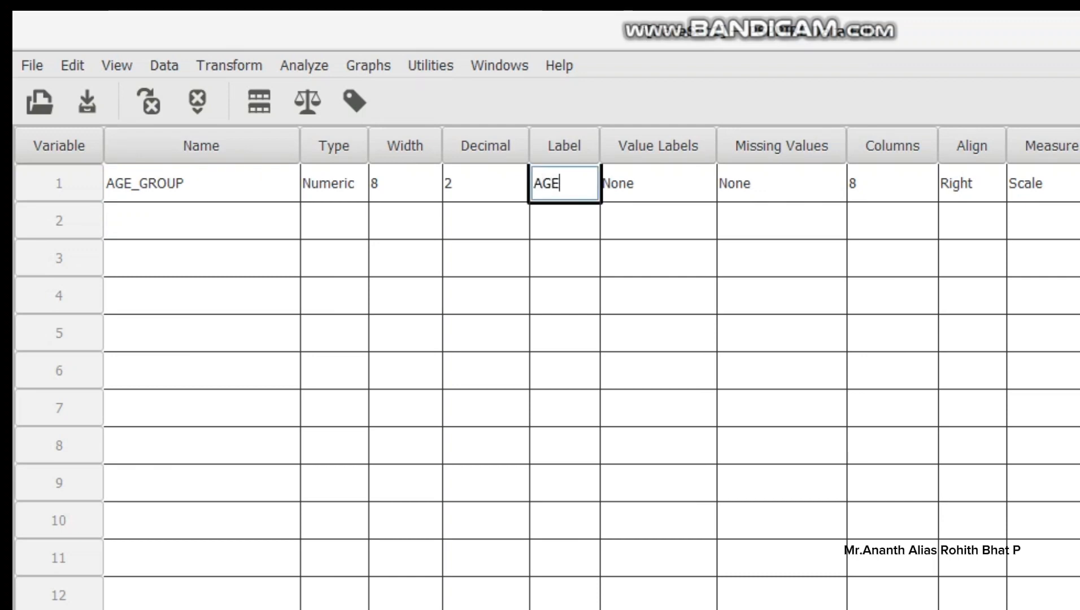
text( GROUO)
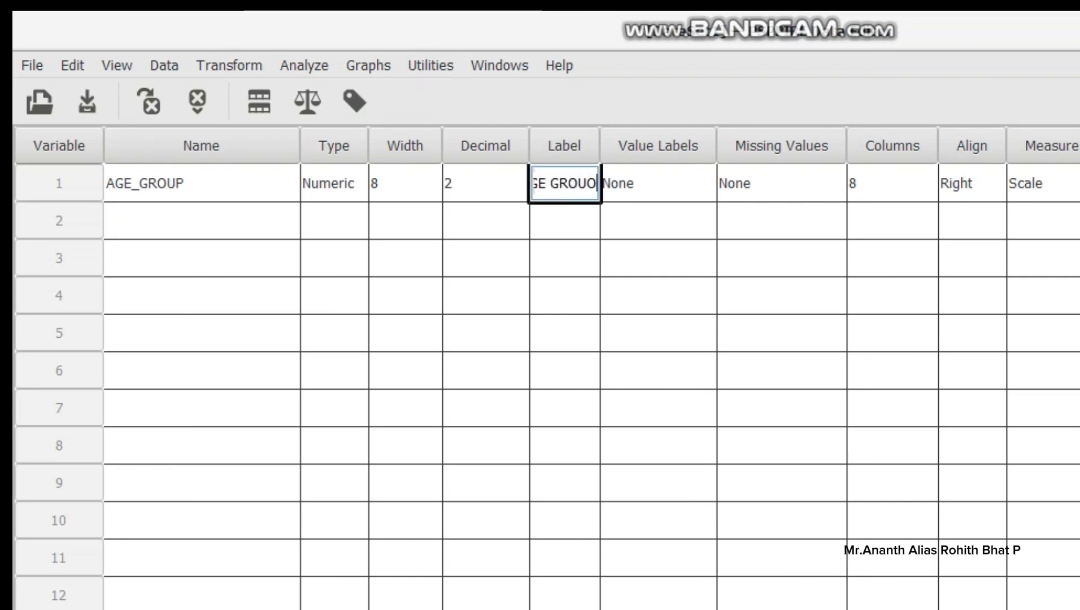
key(BackSpace)
text(P)
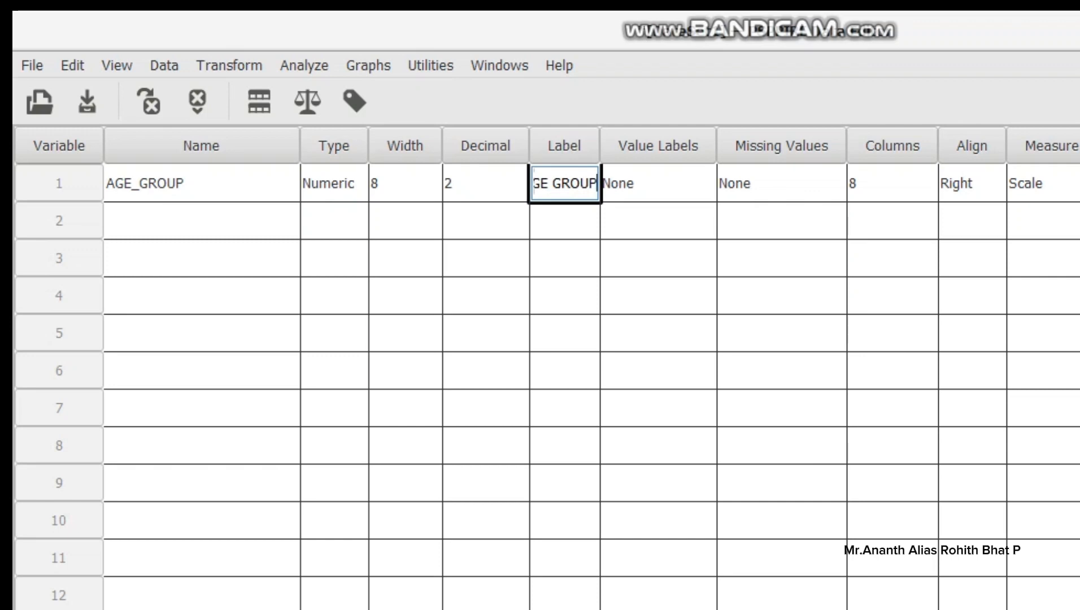
key(Return)
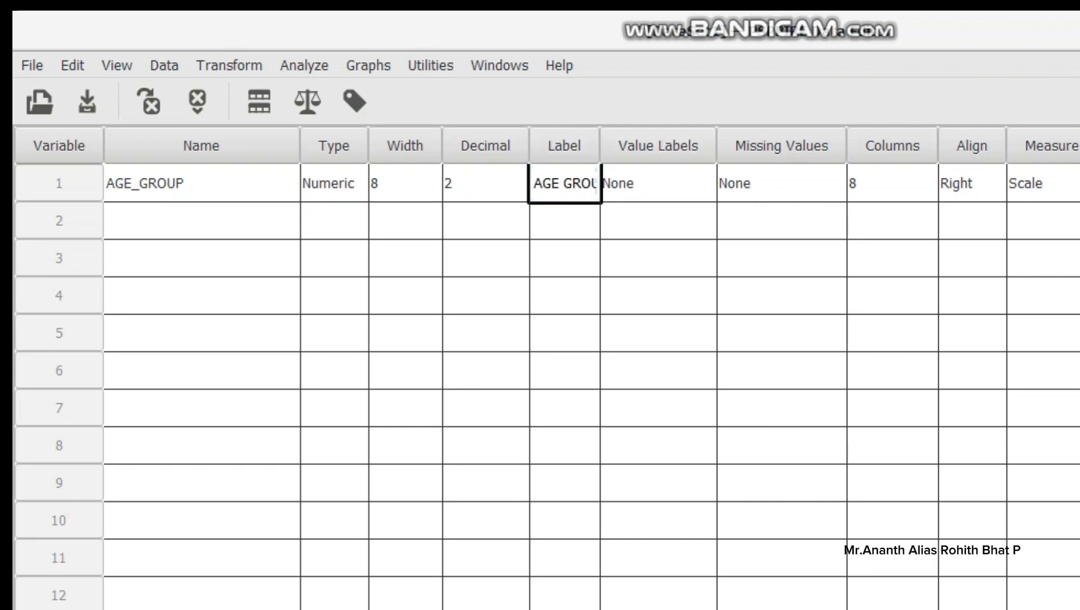
drag(600, 146, 659, 145)
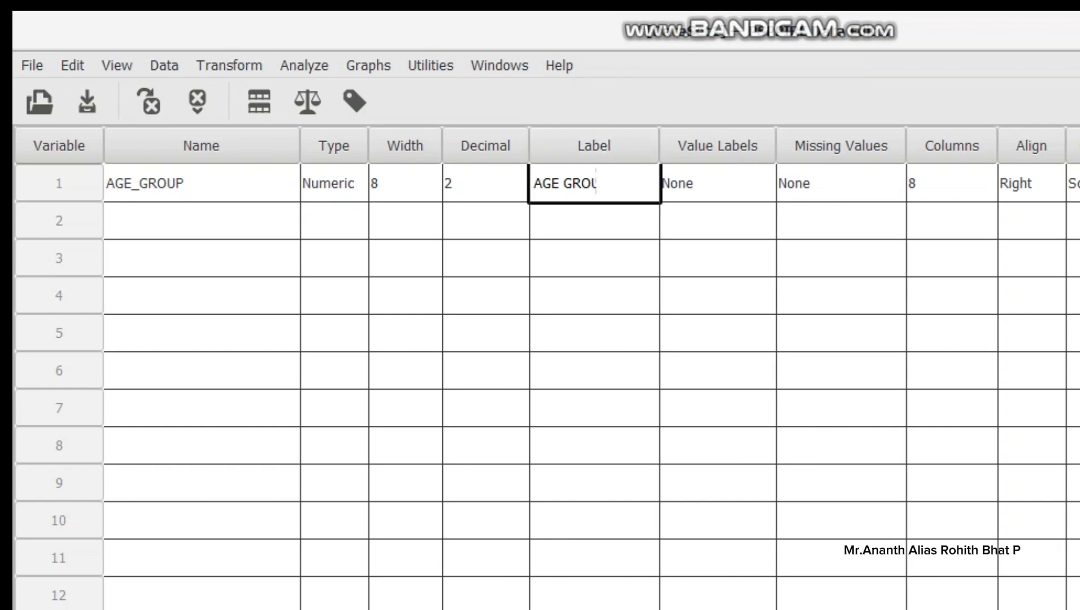
click(717, 183)
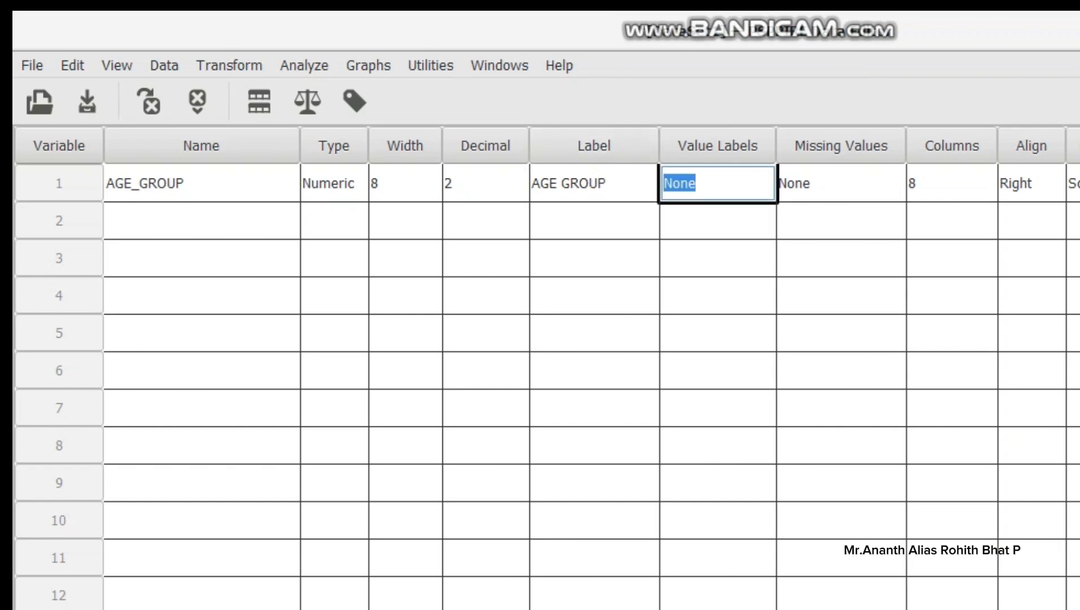
click(593, 183)
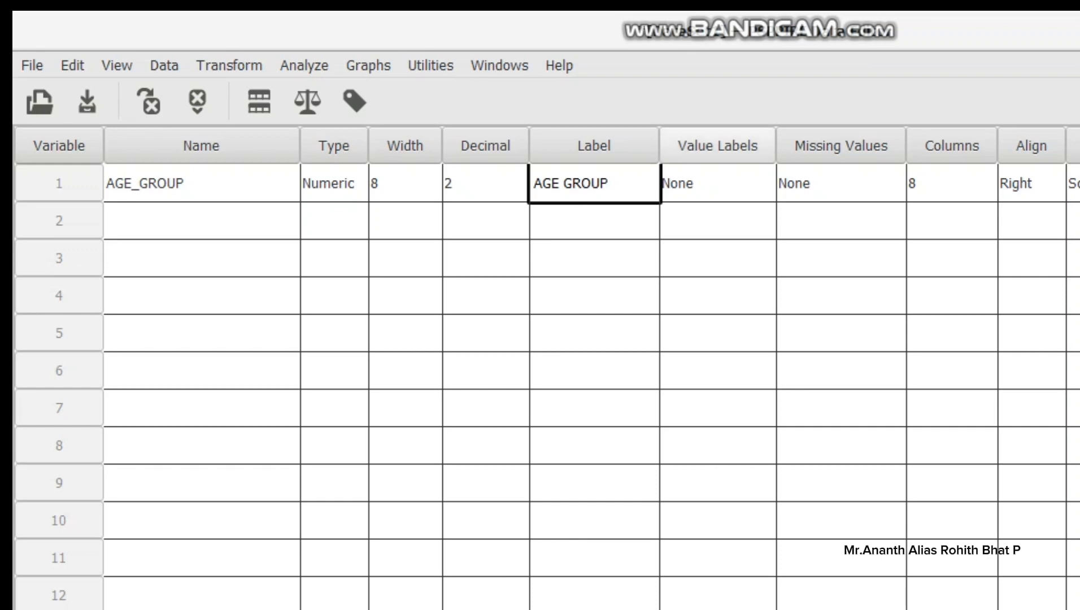
drag(660, 146, 632, 146)
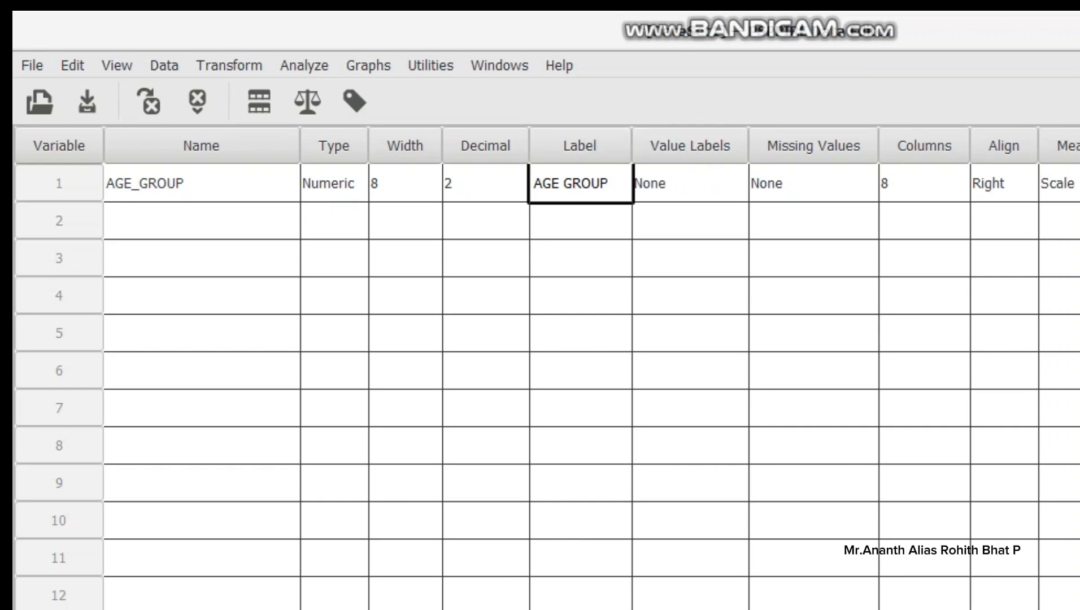
click(690, 184)
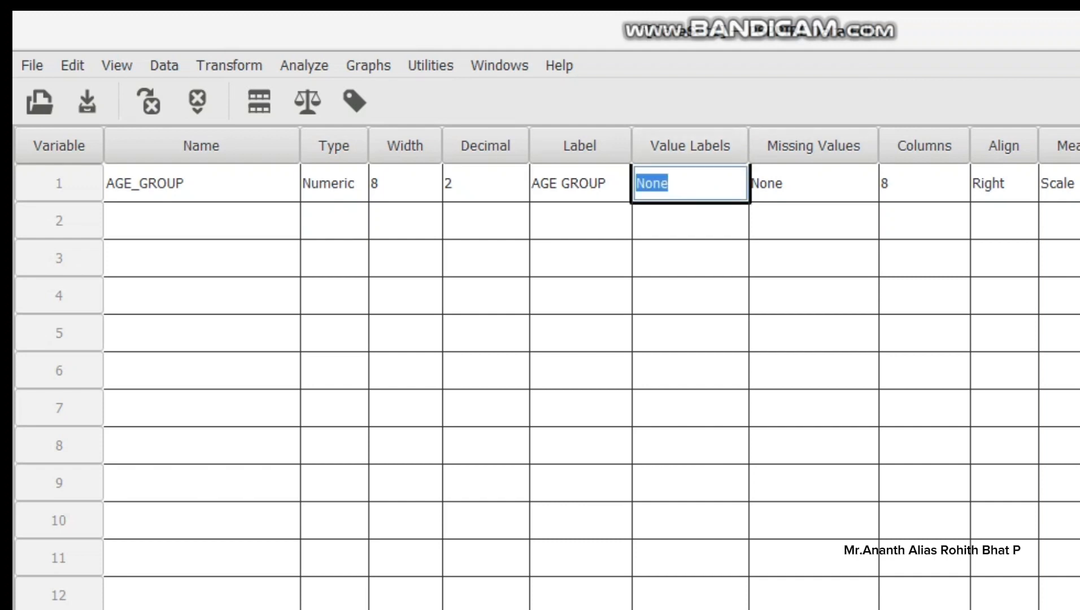
click(813, 183)
double_click(690, 183)
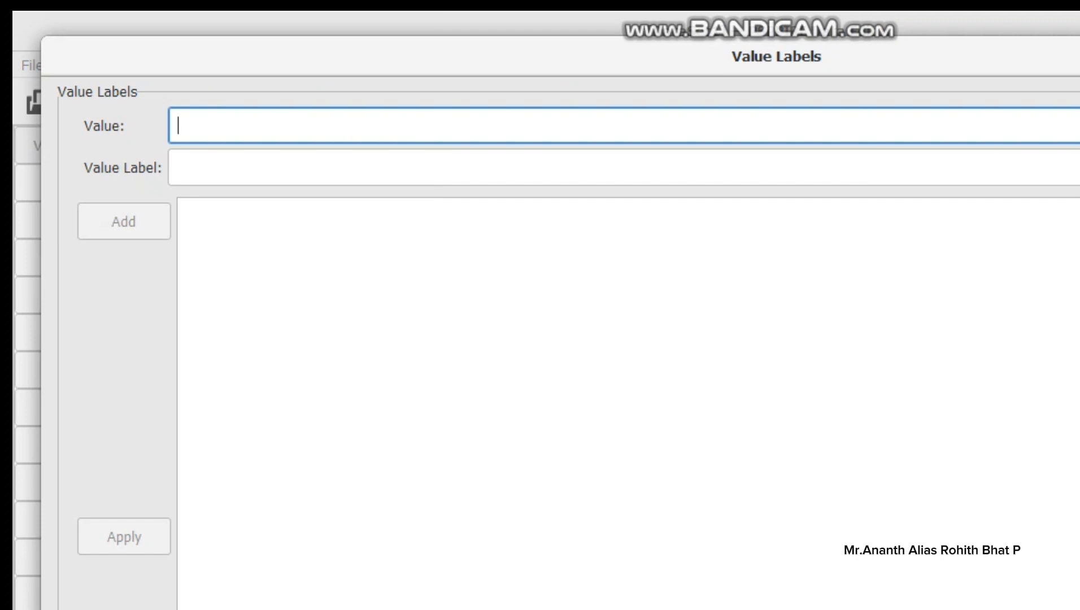
key(Escape)
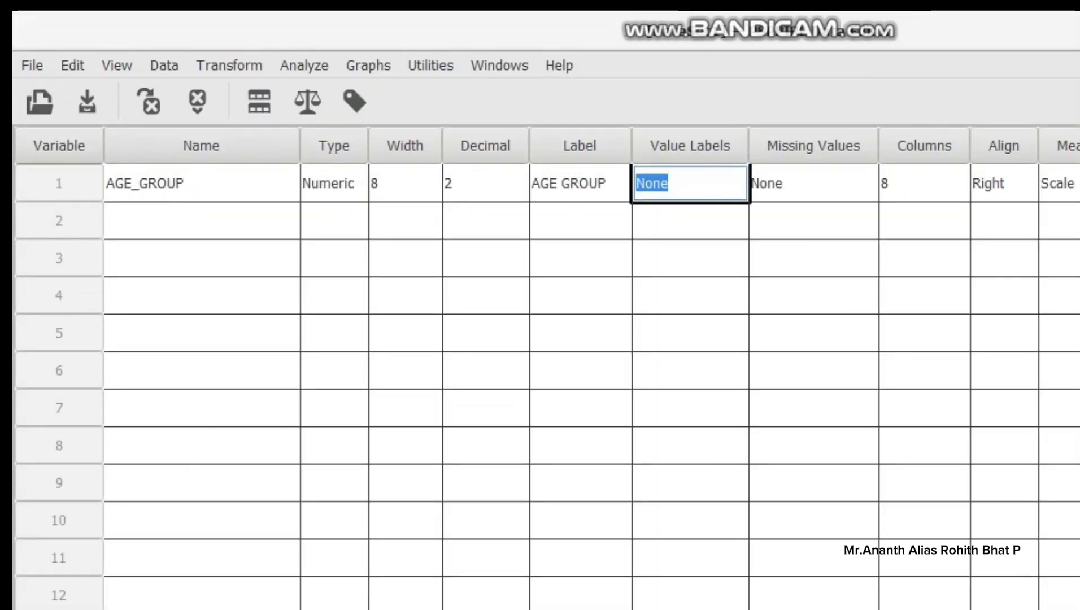
Step: Switch to the PSPP folder in File Explorer and open the lab manual-data coding document in Word
key(alt+Tab)
key(alt+Tab)
key(alt+Tab)
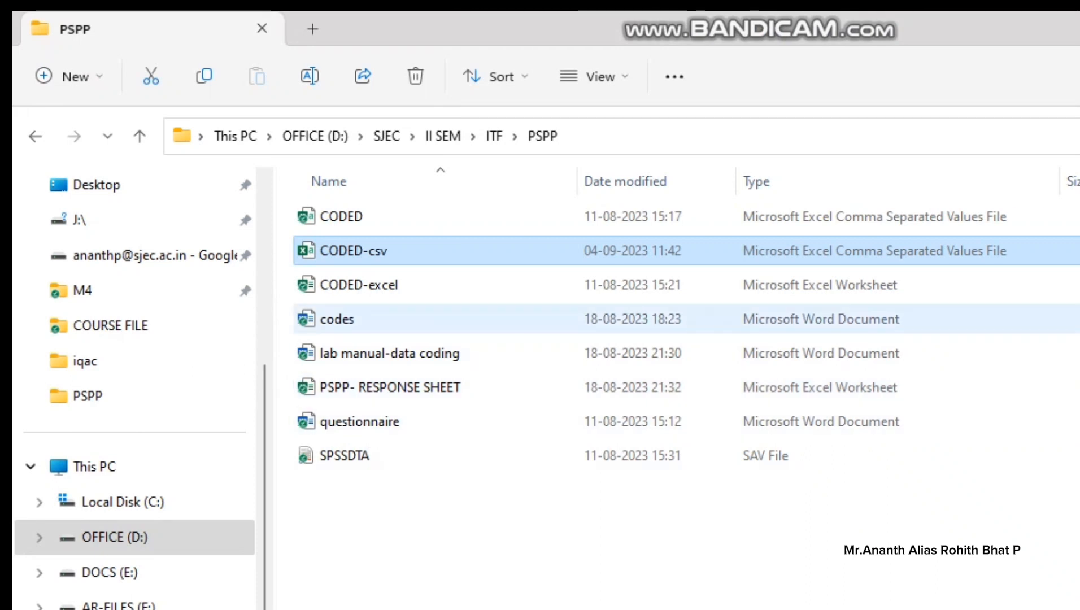
click(389, 354)
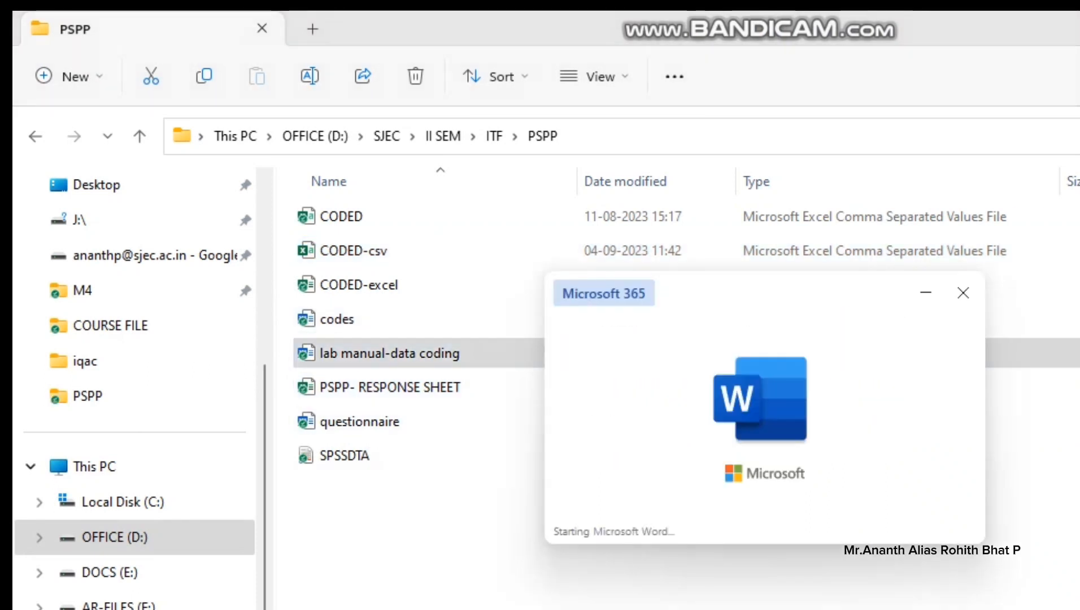
key(alt+Tab)
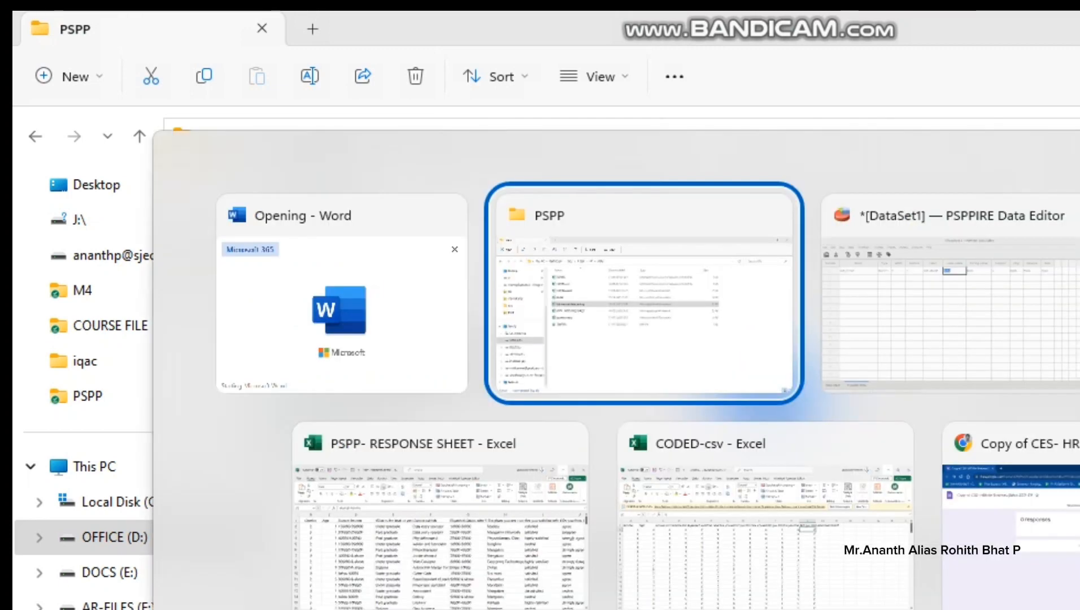
key(alt+Tab)
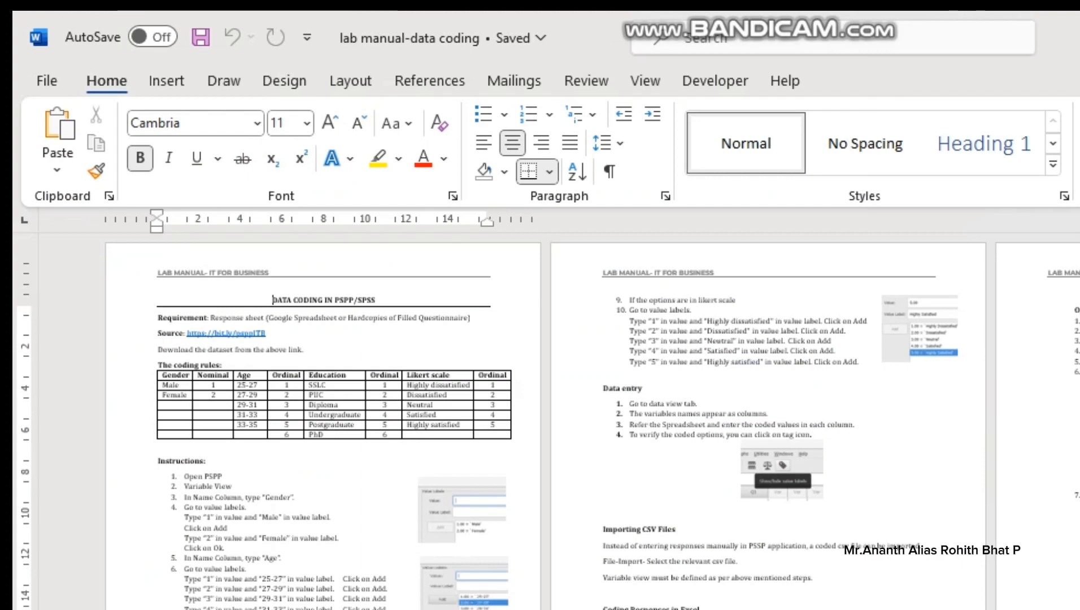
Step: Examine the coding rules table for gender, age, education and Likert scale in the lab manual
scroll(274, 296, up, 14)
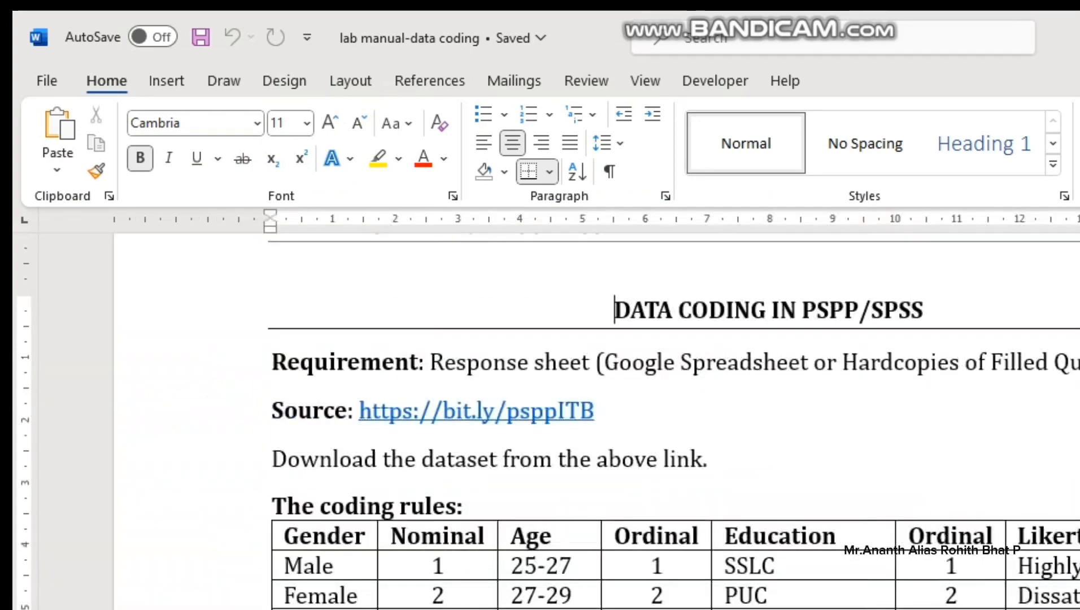
scroll(274, 295, down, 1)
scroll(672, 421, down, 3)
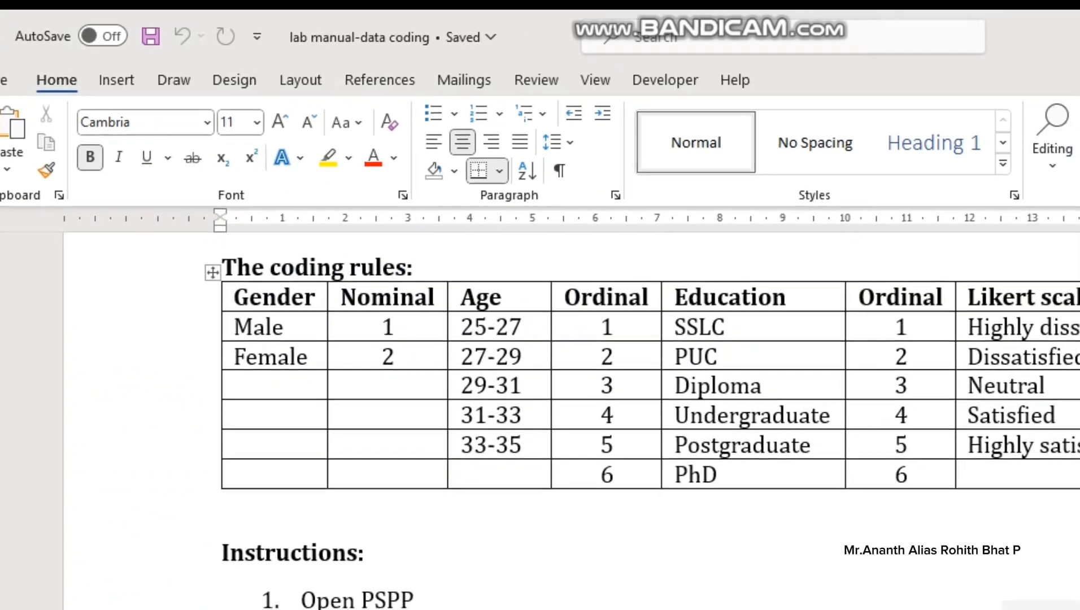
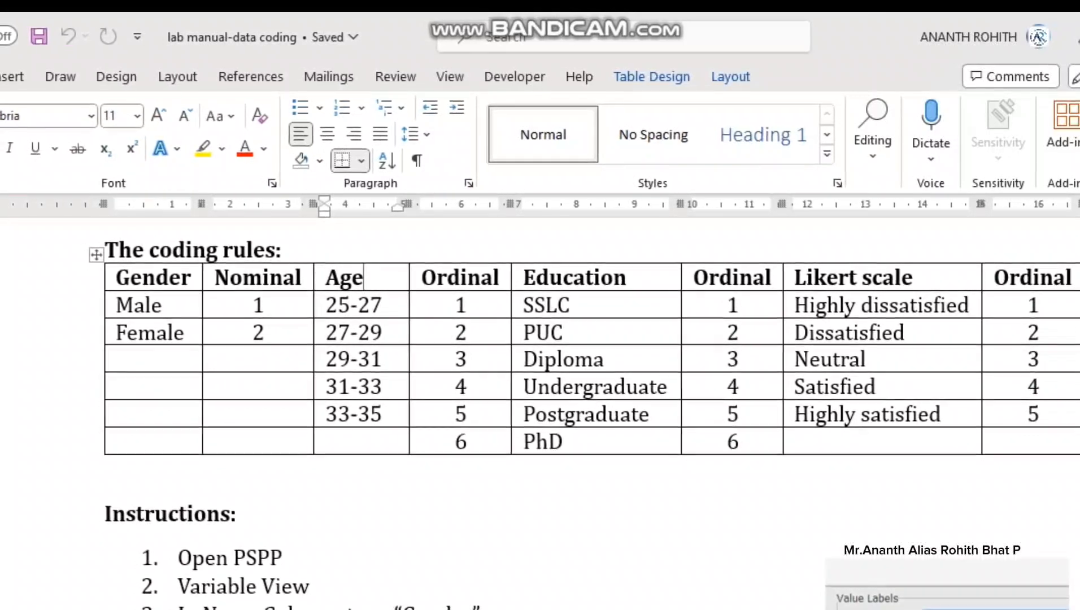
click(862, 306)
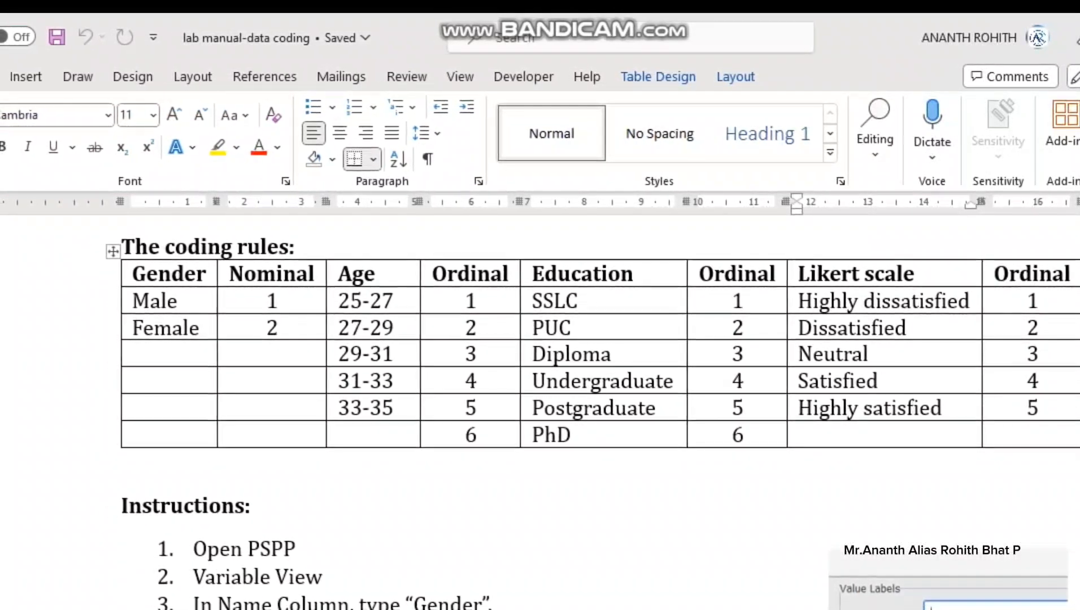
drag(192, 274, 650, 405)
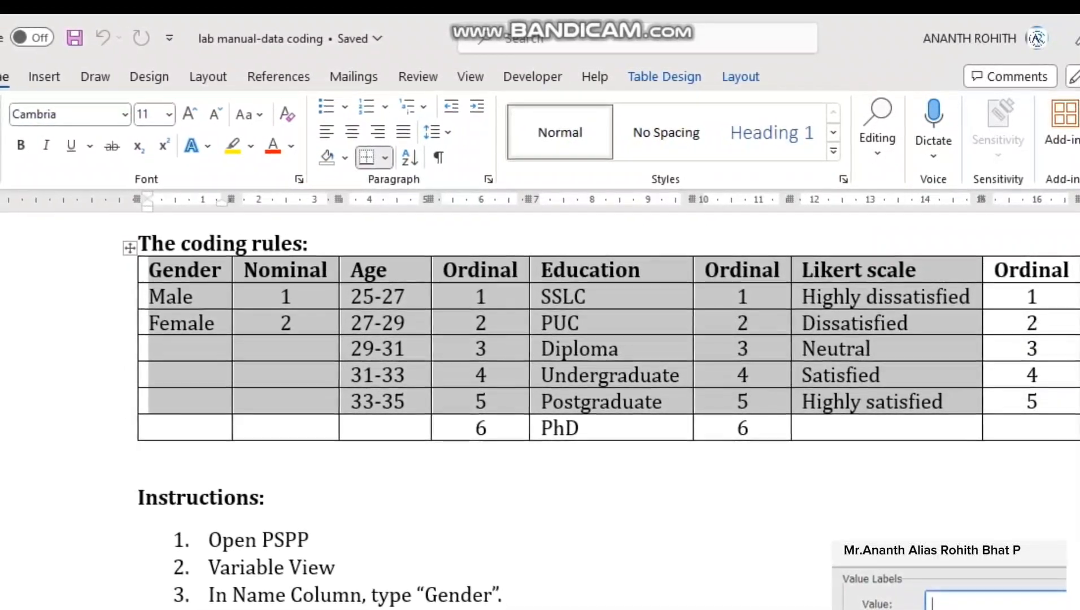
click(1037, 297)
click(1051, 271)
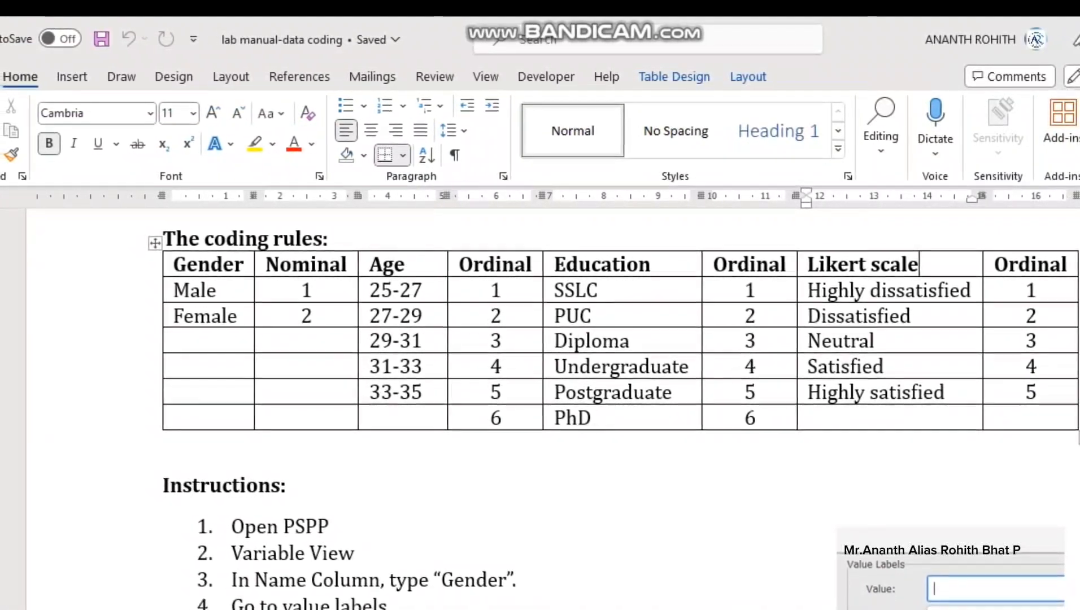
scroll(565, 396, down, 2)
scroll(565, 396, up, 4)
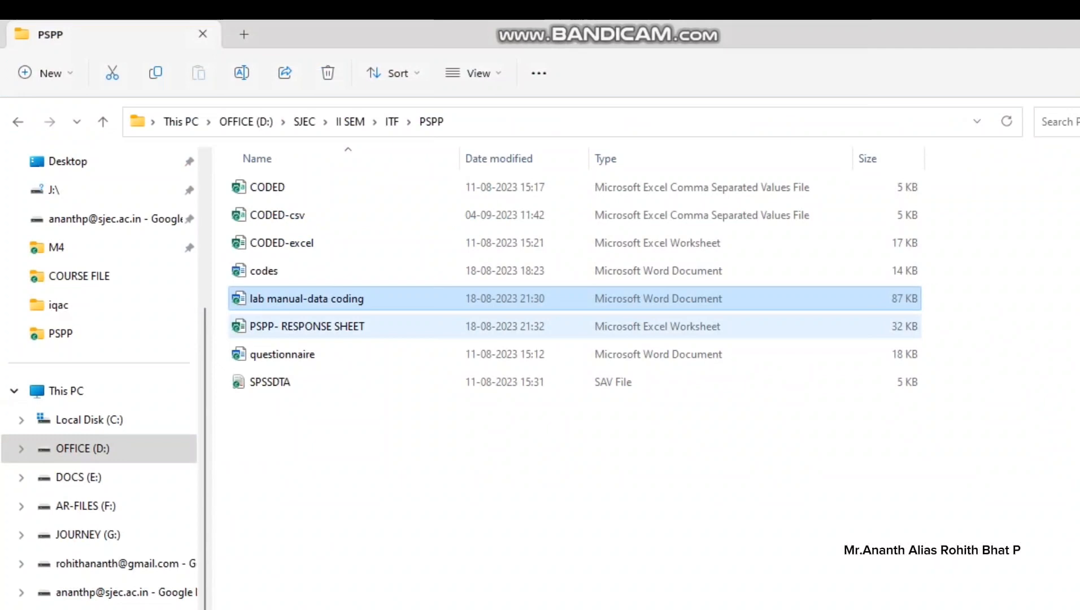
Step: Switch back to the PSPP value labels and add the label Male for value 1
key(alt+Tab)
key(Tab)
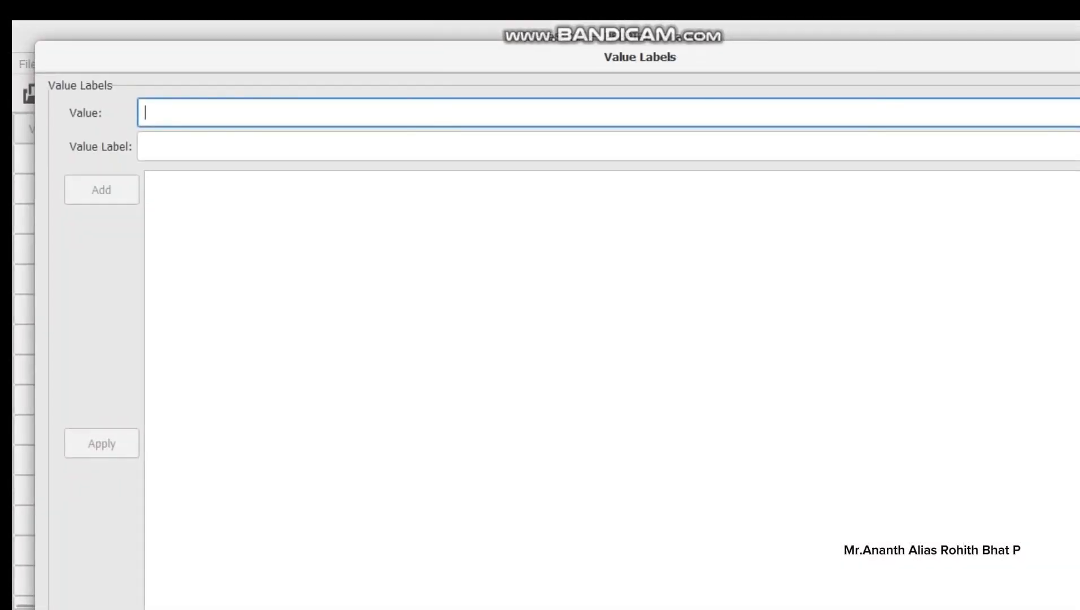
text(1)
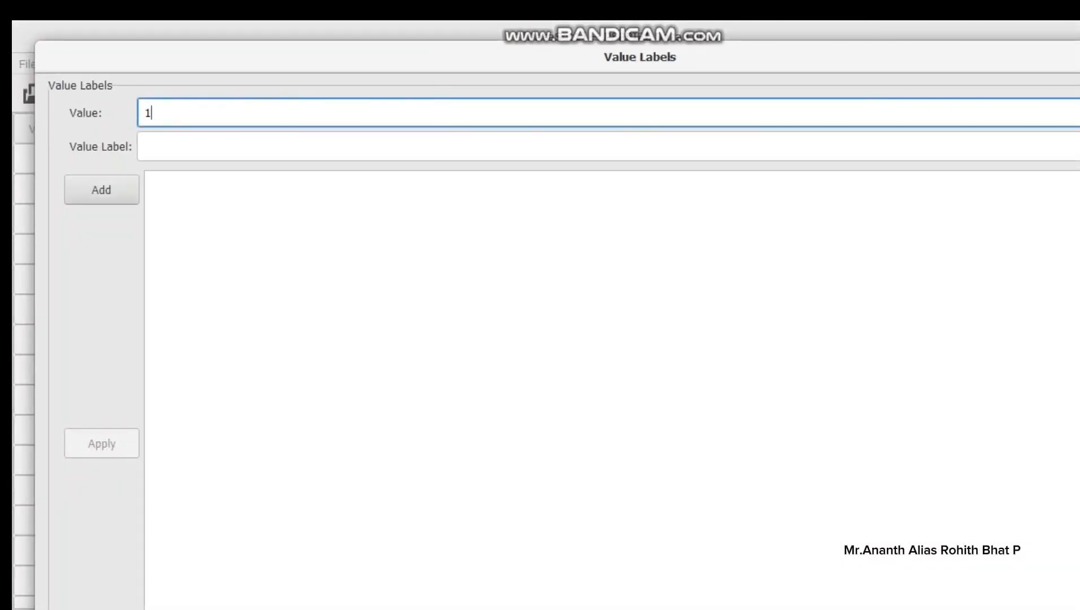
key(Tab)
text(M)
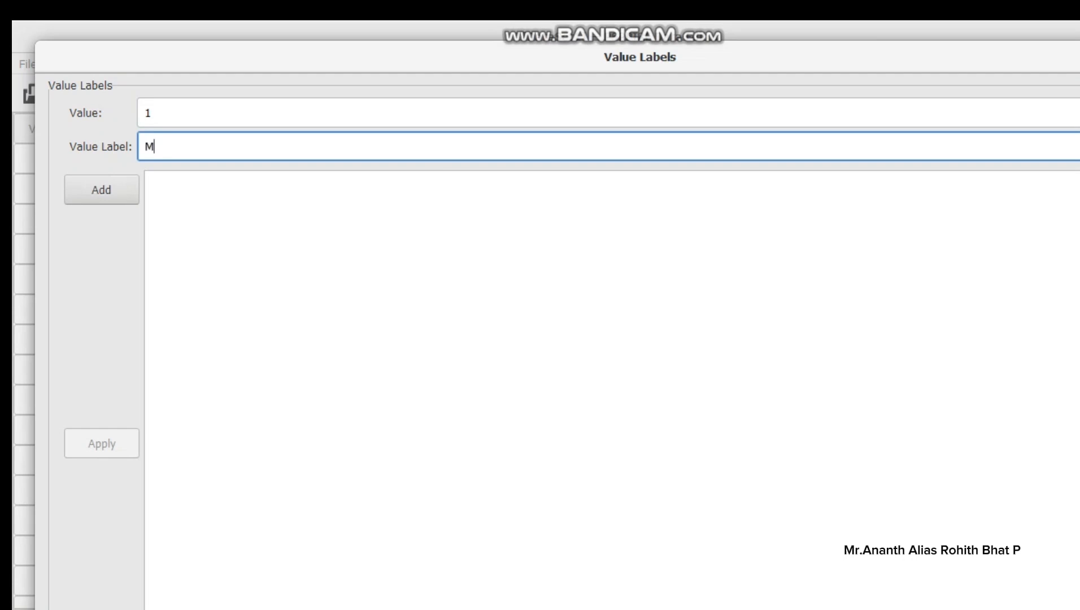
text(ale)
key(BackSpace)
key(BackSpace)
click(102, 190)
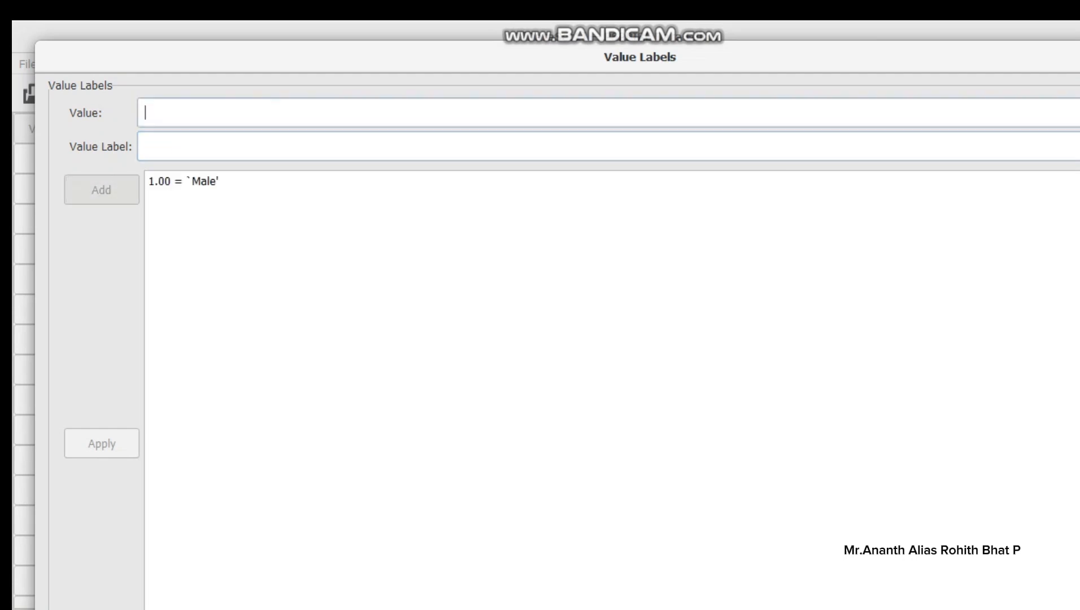
Step: Add the label Female for value 2 and accept the value labels of the first variable
text(2)
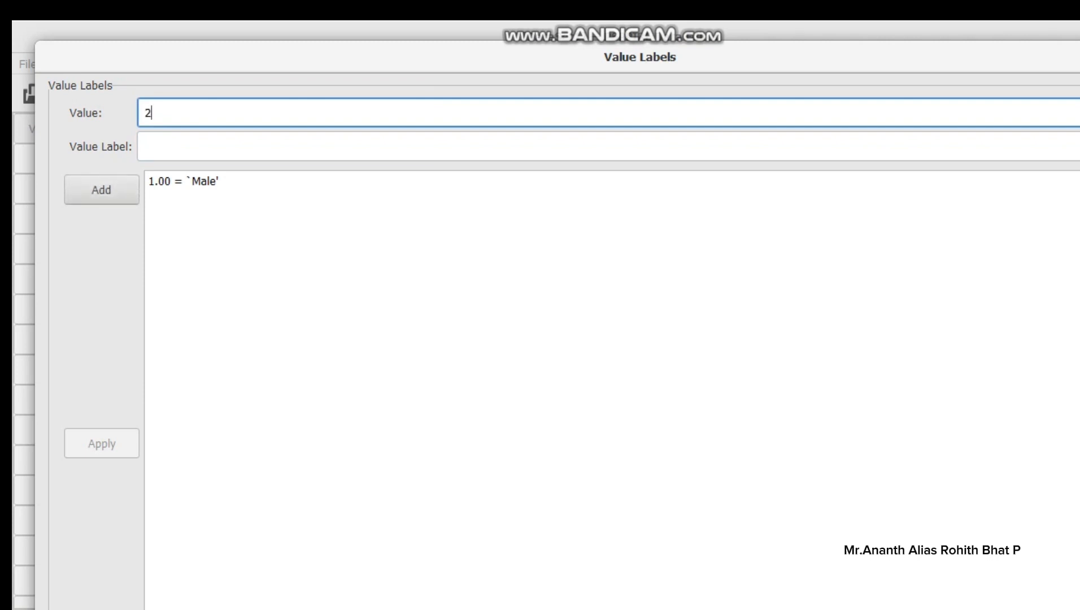
key(Tab)
text(Fema)
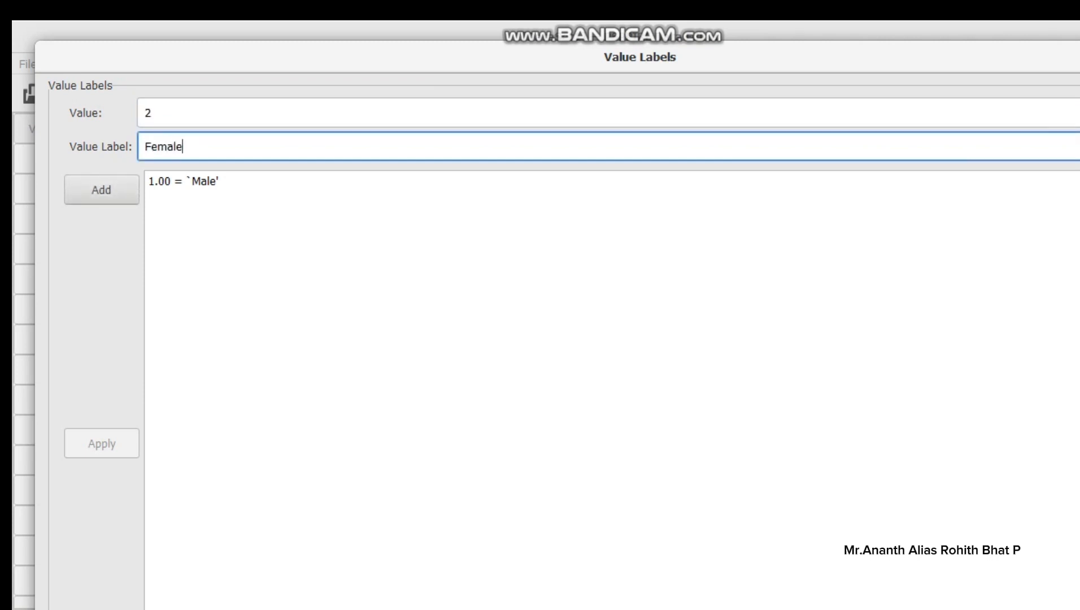
key(Return)
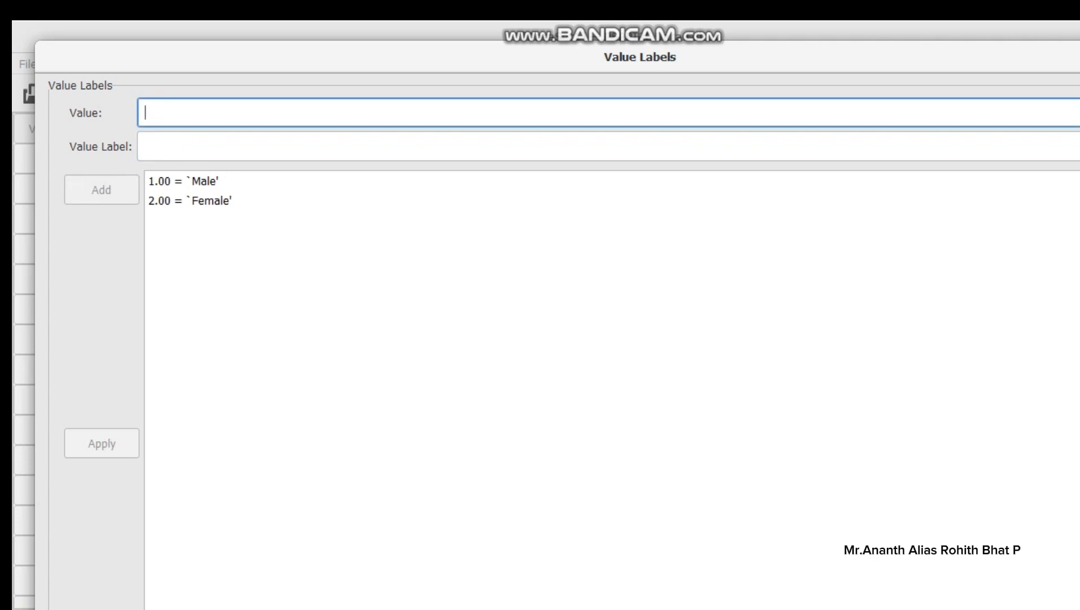
drag(35, 40, 237, 64)
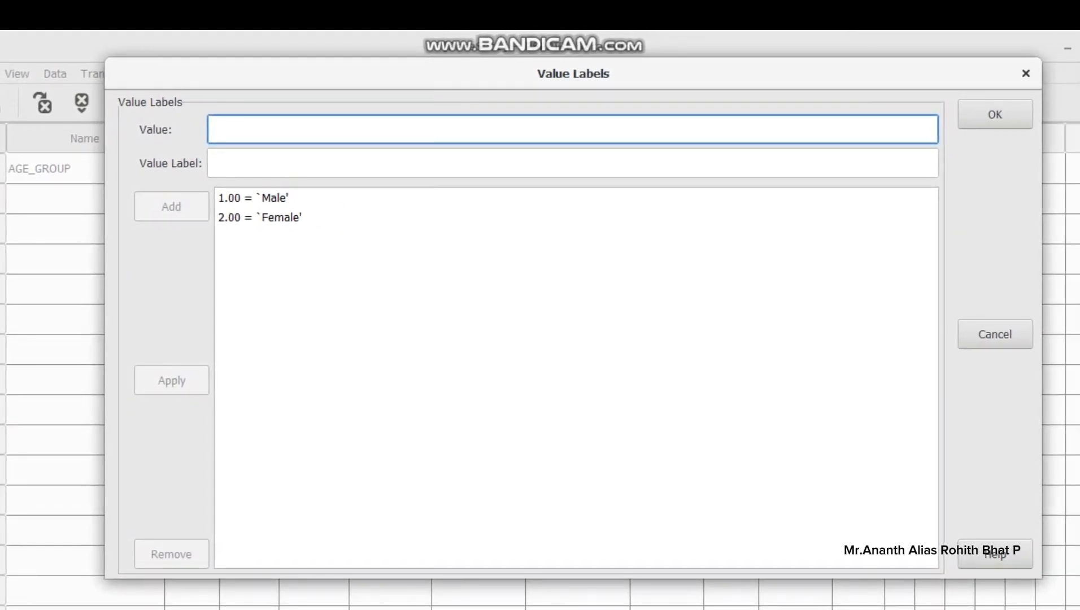
click(996, 115)
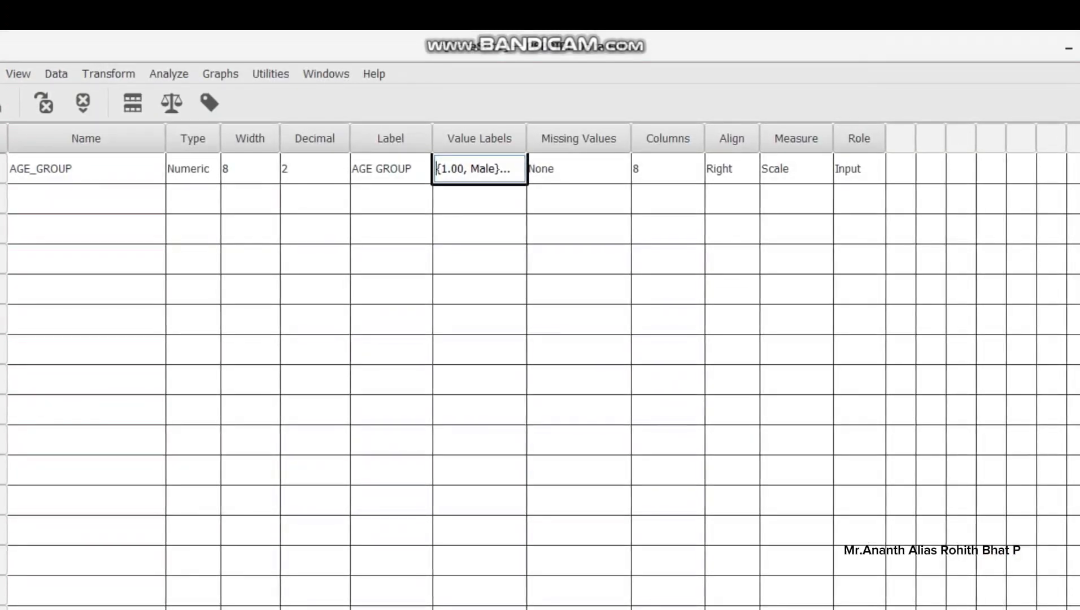
Step: Set the measurement level of the AGE_GROUP variable to Nominal
click(804, 169)
click(817, 169)
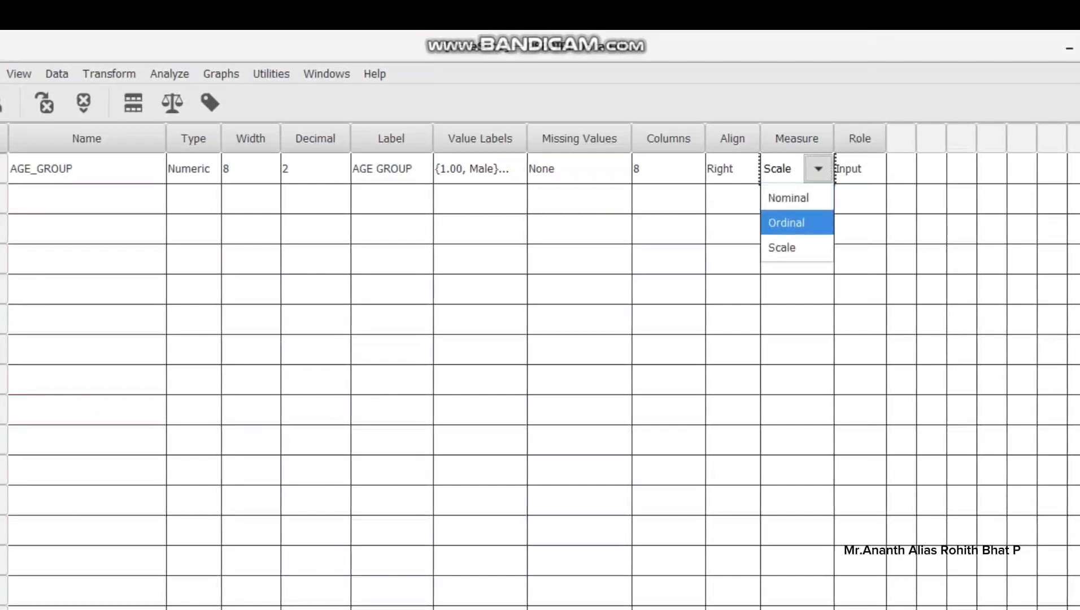
click(788, 198)
key(Up)
key(Up)
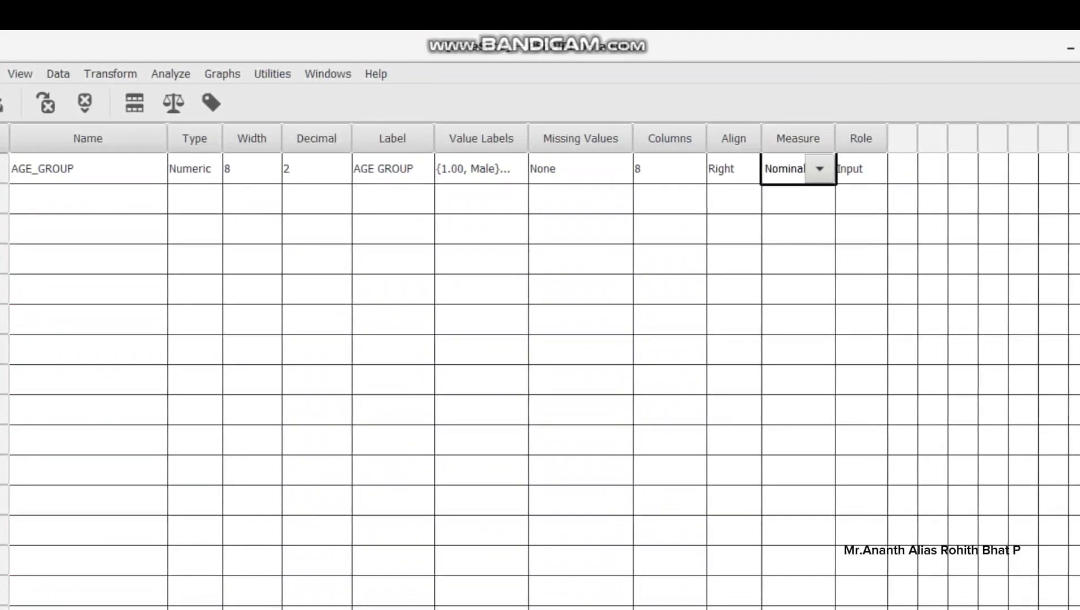
Step: Switch to the CODED-csv workbook in Excel and check the order of the first column headings
click(88, 199)
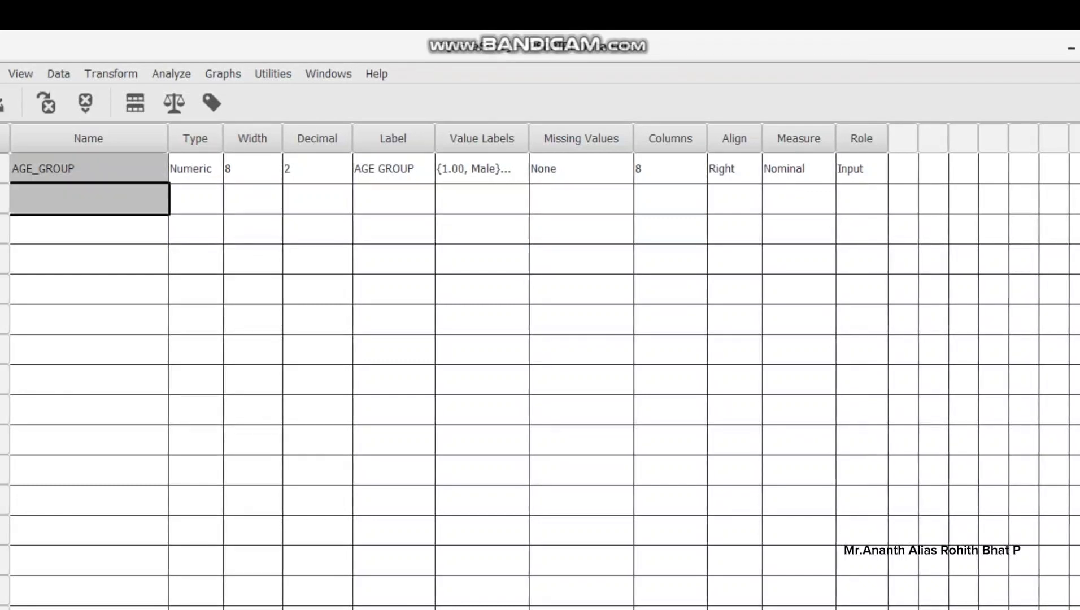
key(alt+Tab)
key(Tab)
key(Tab)
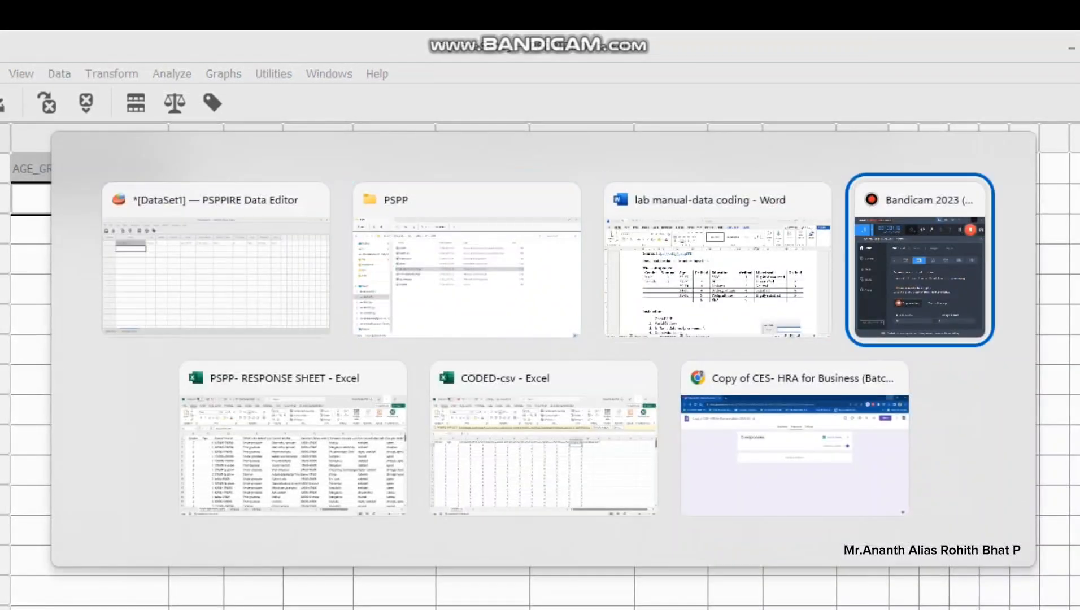
key(Tab)
key(Tab)
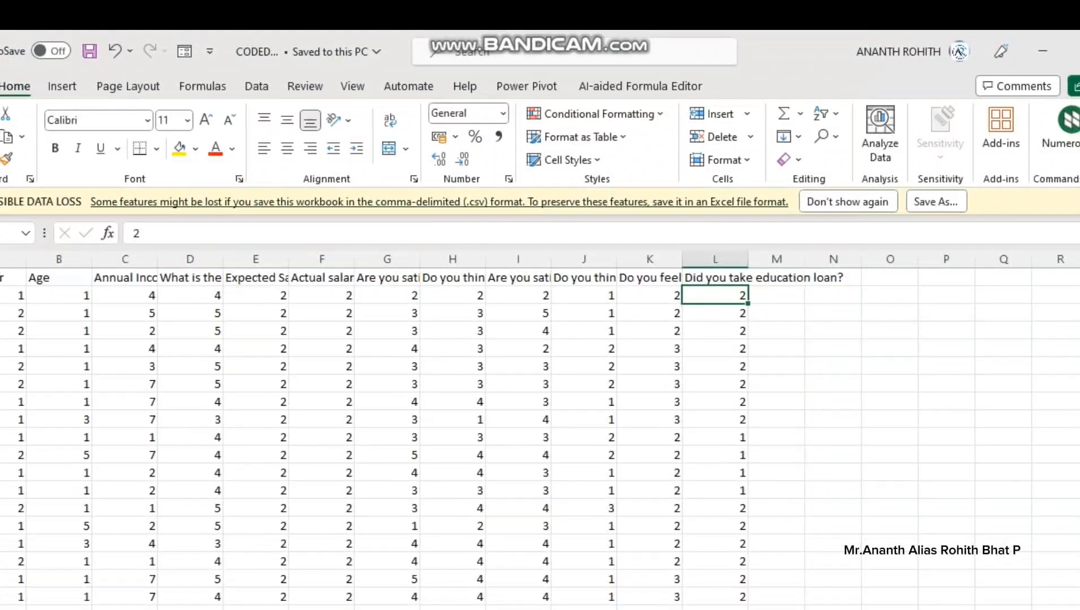
click(59, 296)
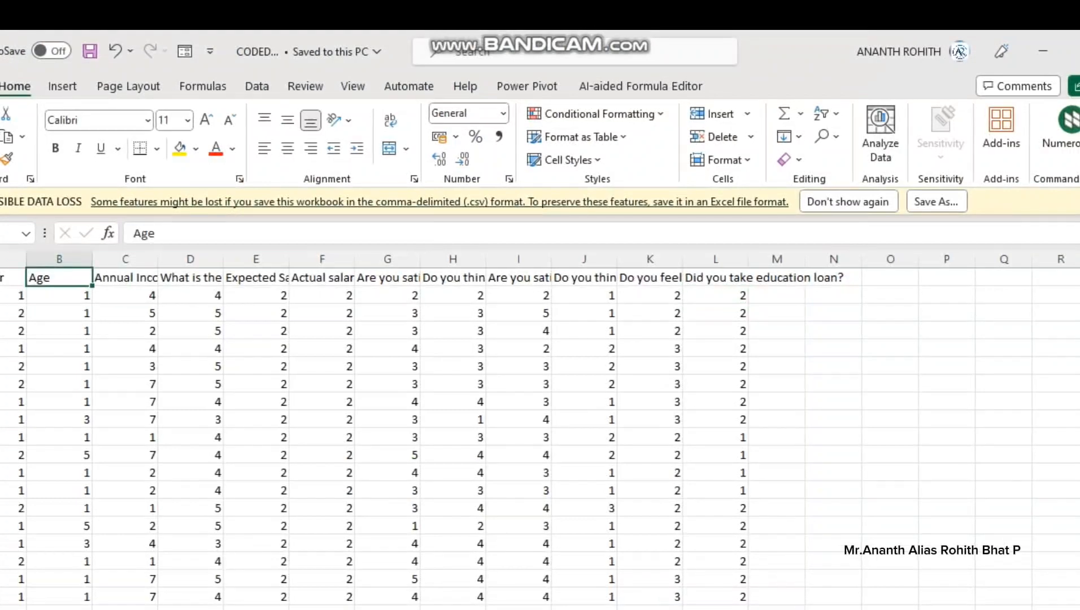
key(Left)
Step: Switch back to the PSPPIRE Data Editor and rename the first variable as Gender
key(alt+Tab)
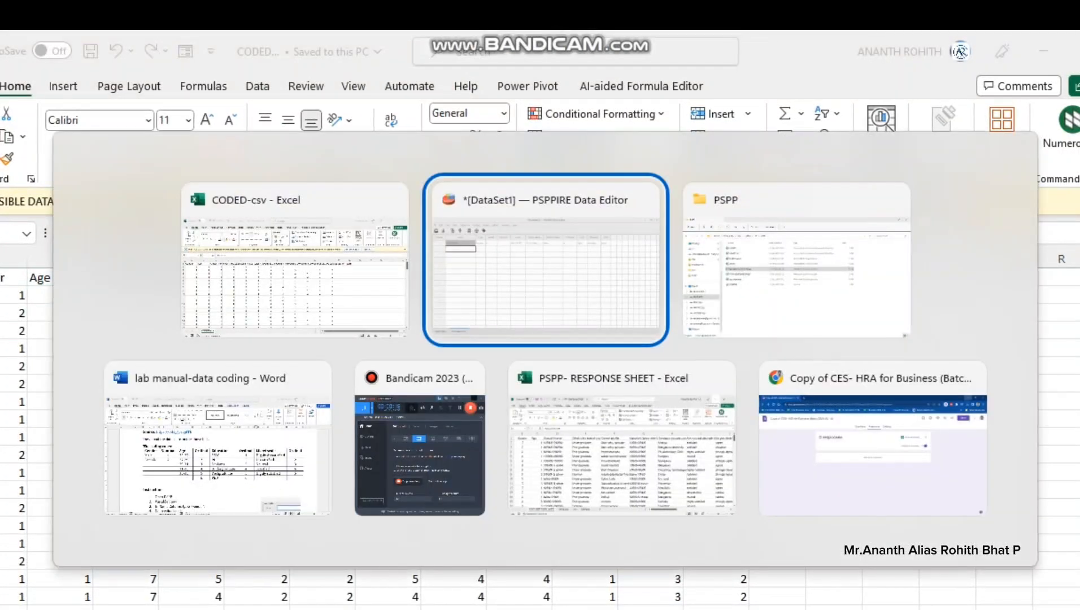
click(57, 169)
click(57, 169)
key(ctrl+a)
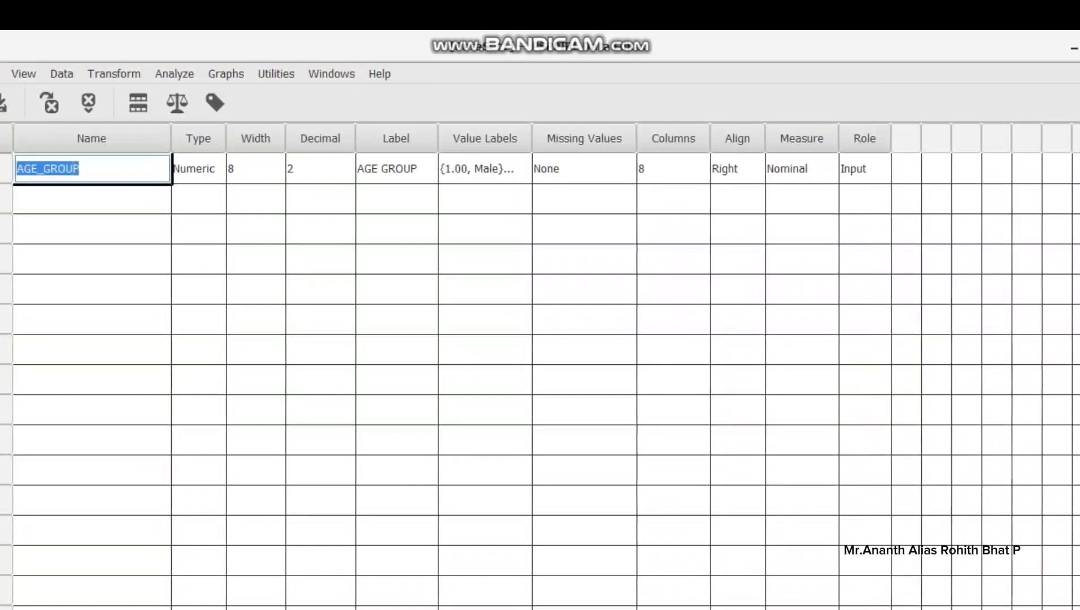
text(Gender)
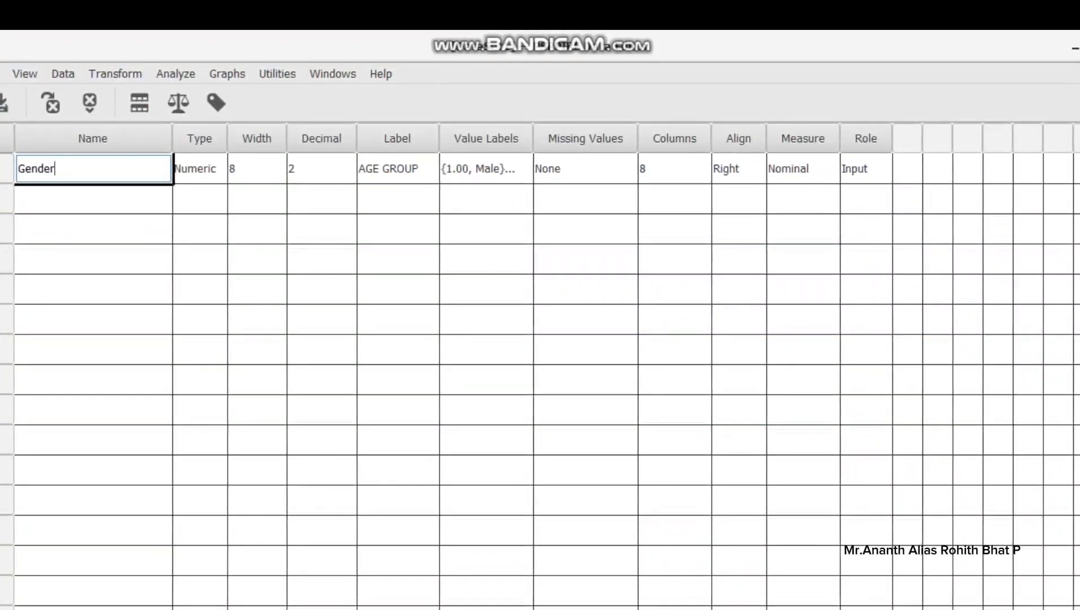
Step: Replace the label of the first variable with Gender, starting with a capital letter
double_click(410, 168)
key(ctrl+a)
text(gender)
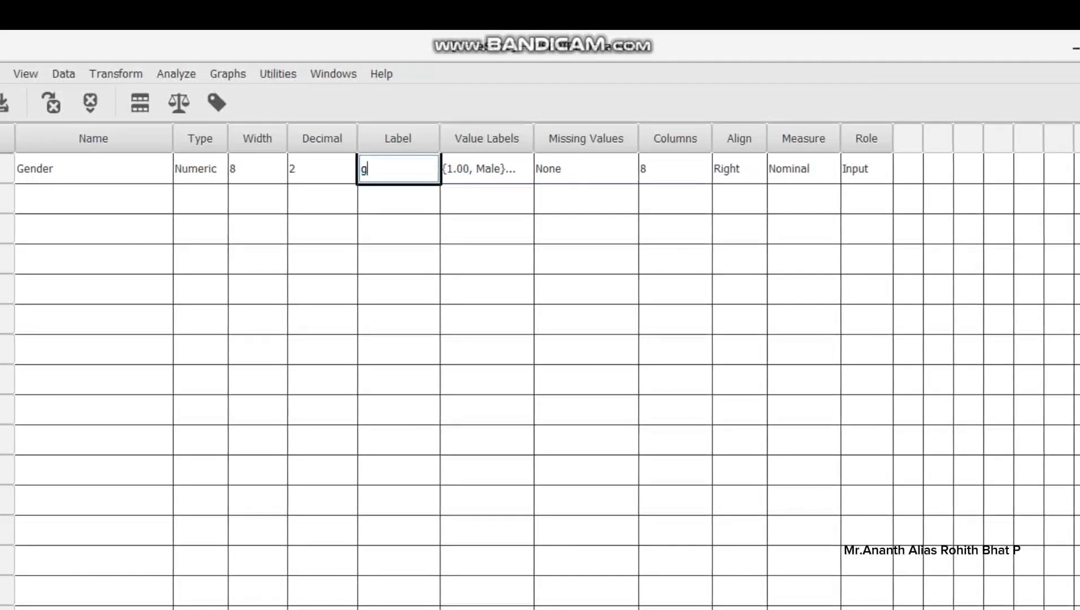
key(BackSpace)
key(BackSpace)
key(BackSpace)
key(BackSpace)
key(BackSpace)
key(BackSpace)
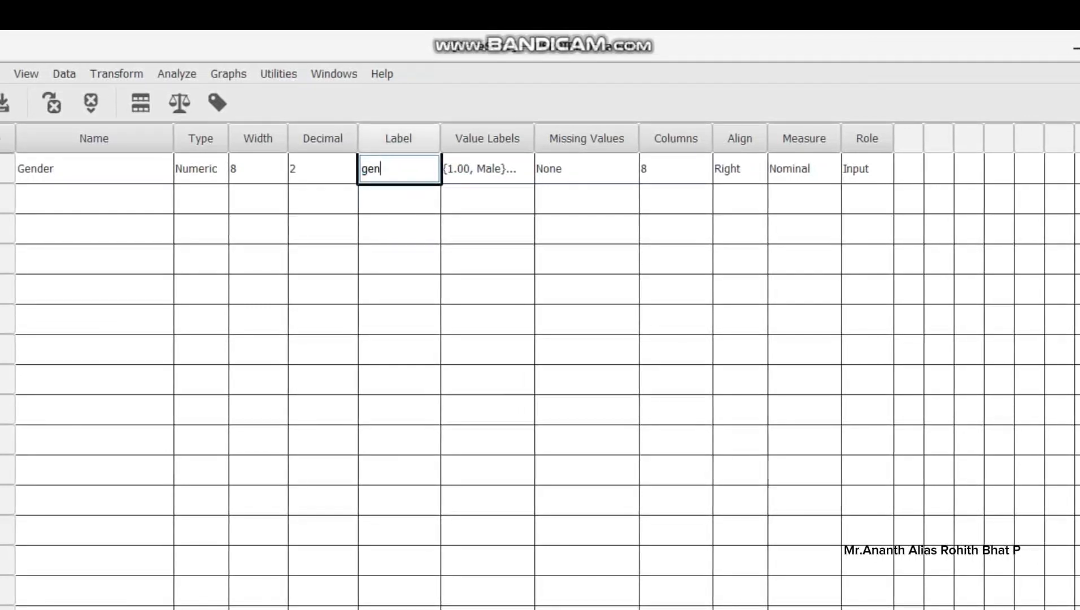
text(Gender)
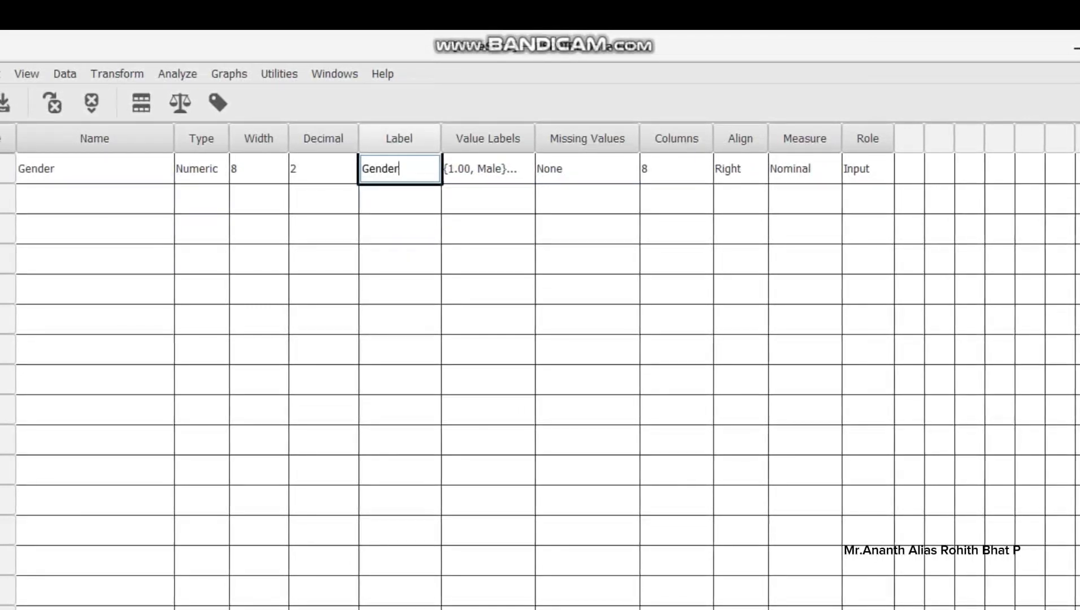
key(Return)
Step: Create a second variable named Age_group with the label Age group
click(95, 198)
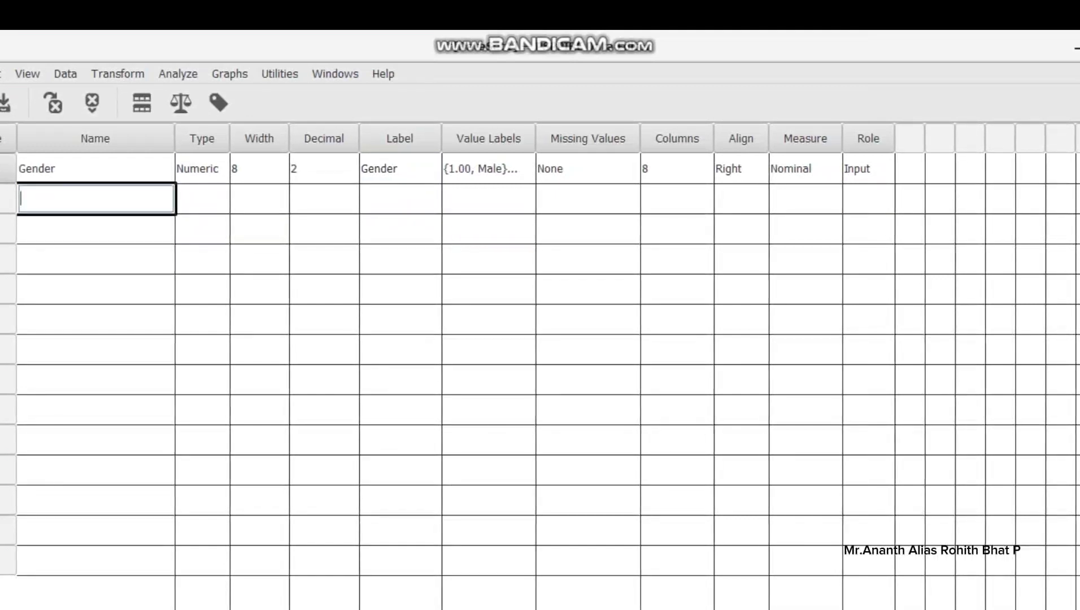
text(Age)
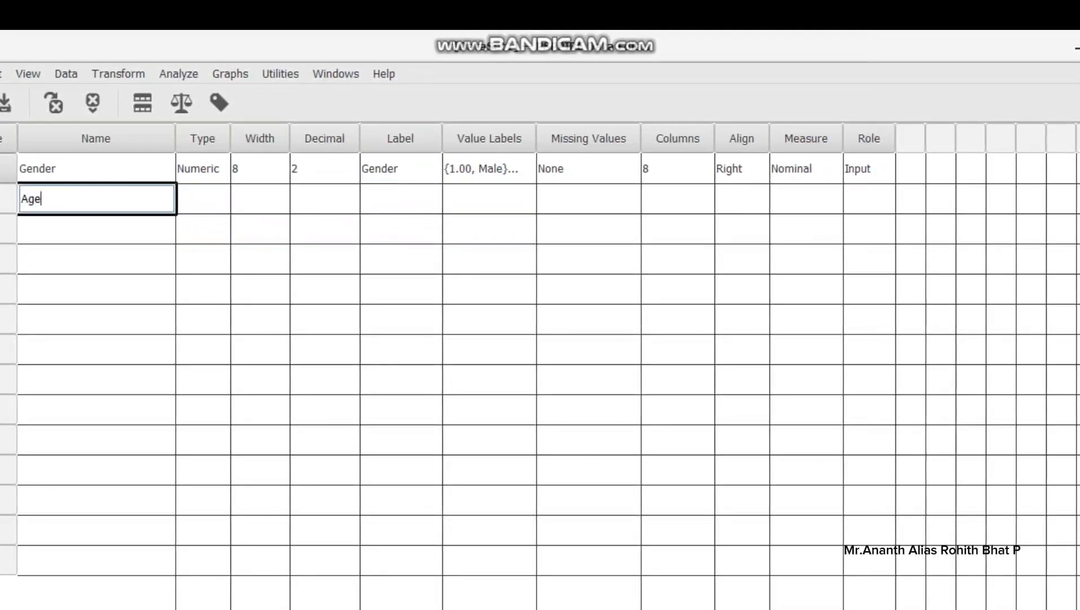
text(_group)
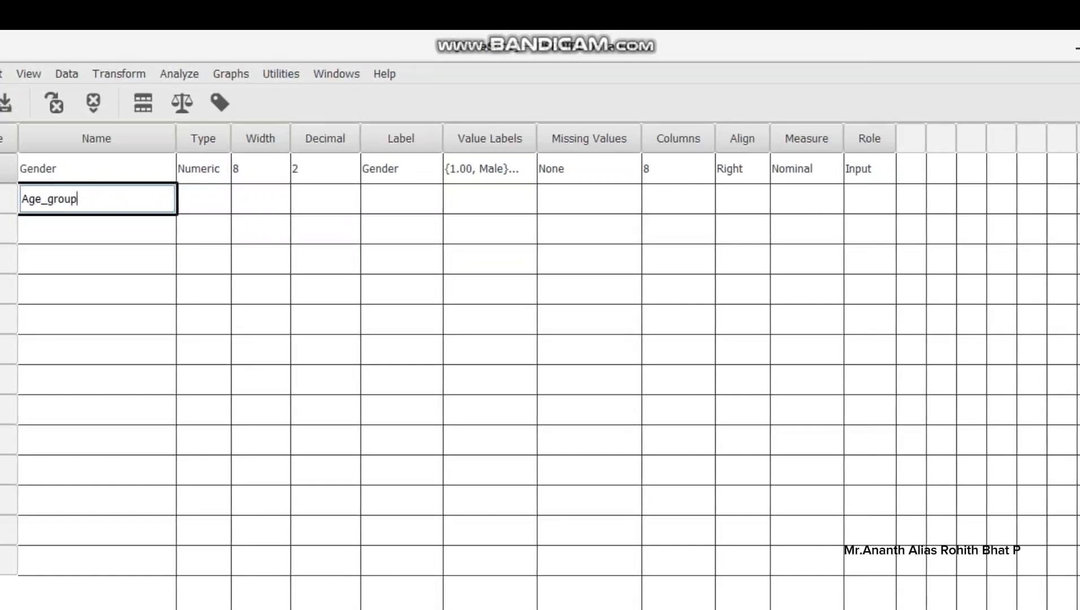
click(402, 199)
text(age group)
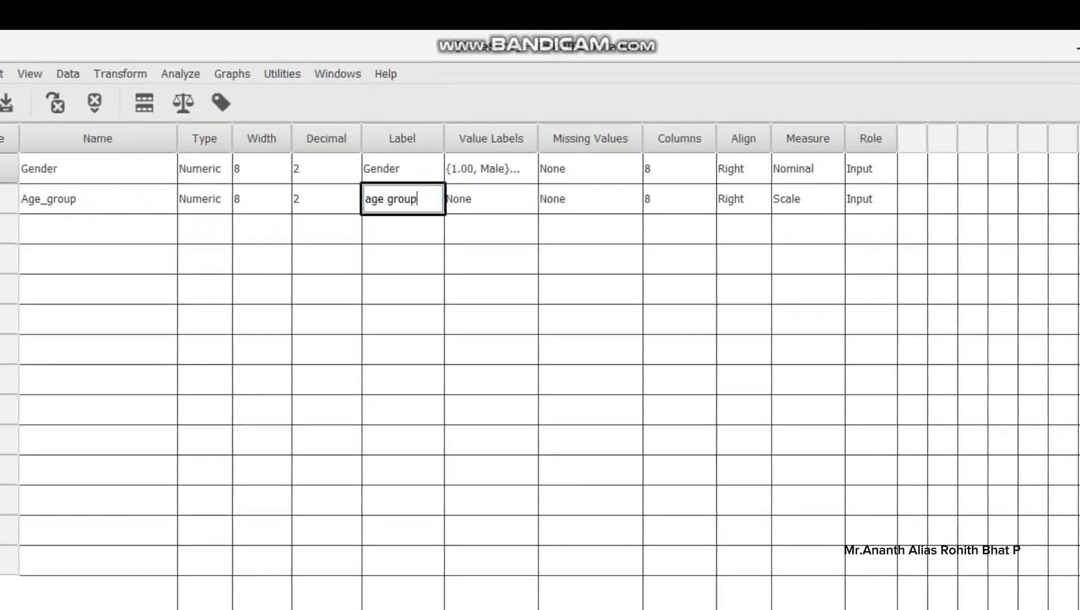
key(BackSpace)
key(BackSpace)
key(BackSpace)
key(BackSpace)
key(BackSpace)
key(BackSpace)
key(BackSpace)
key(BackSpace)
key(BackSpace)
text(A)
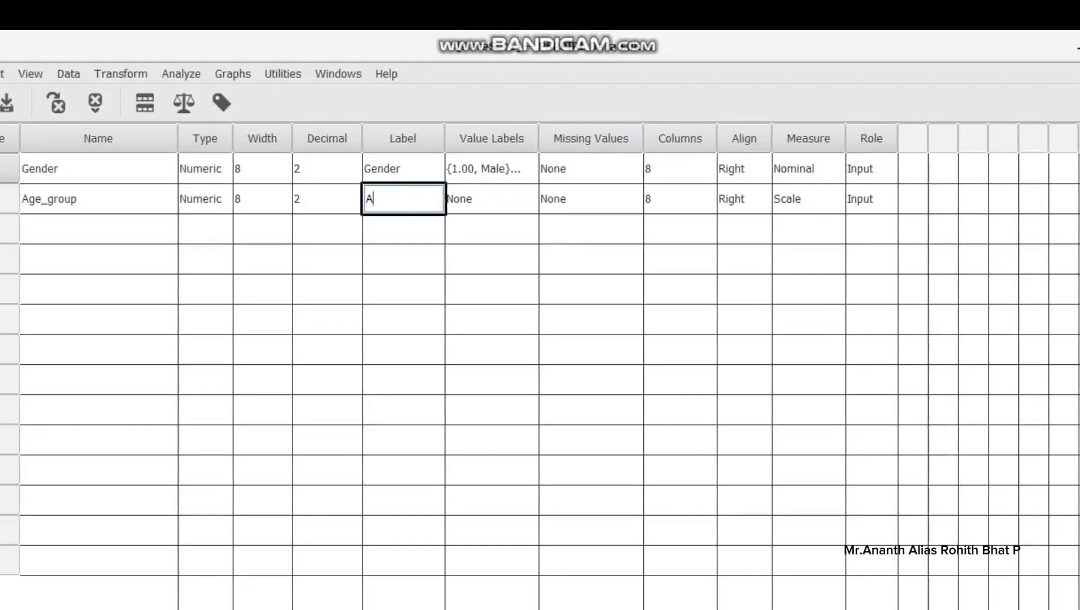
text(ge group)
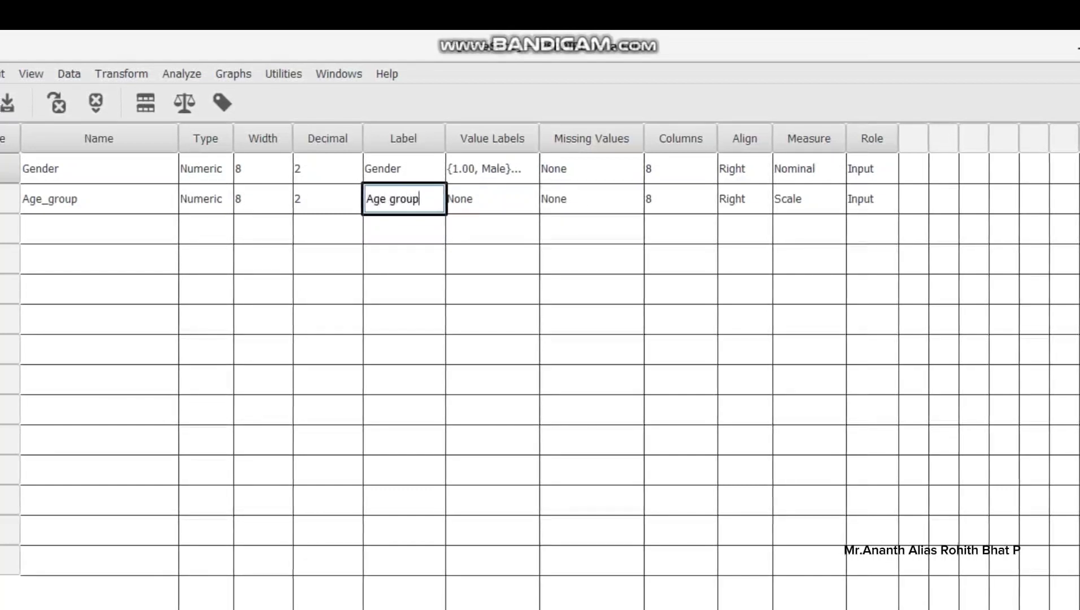
Step: Open the value labels of Age_group and look up the age codes in the PSPP- RESPONSE SHEET workbook in Excel
double_click(491, 199)
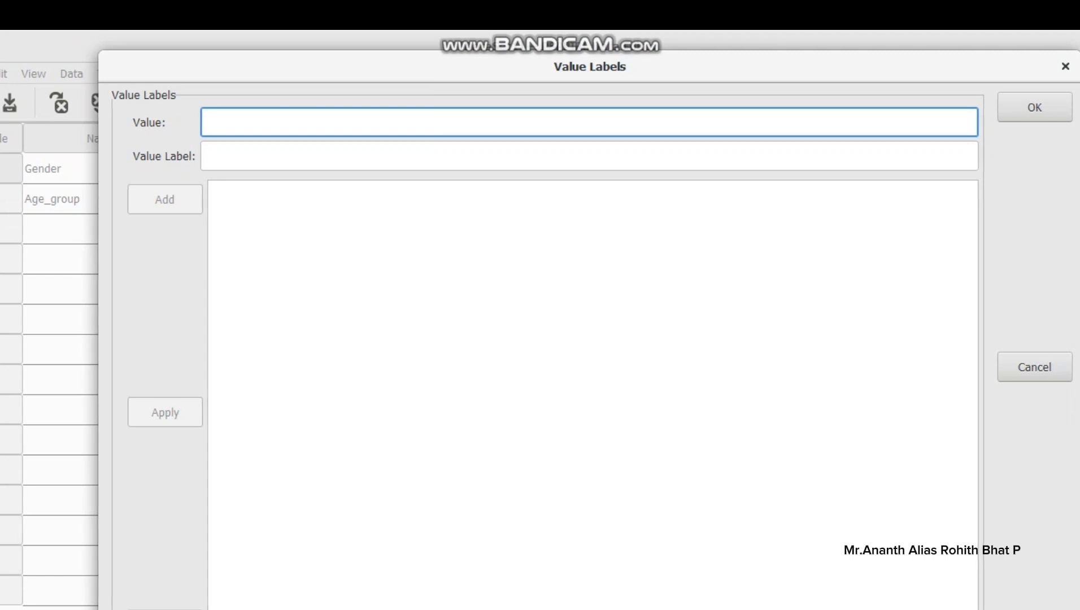
key(alt+Tab)
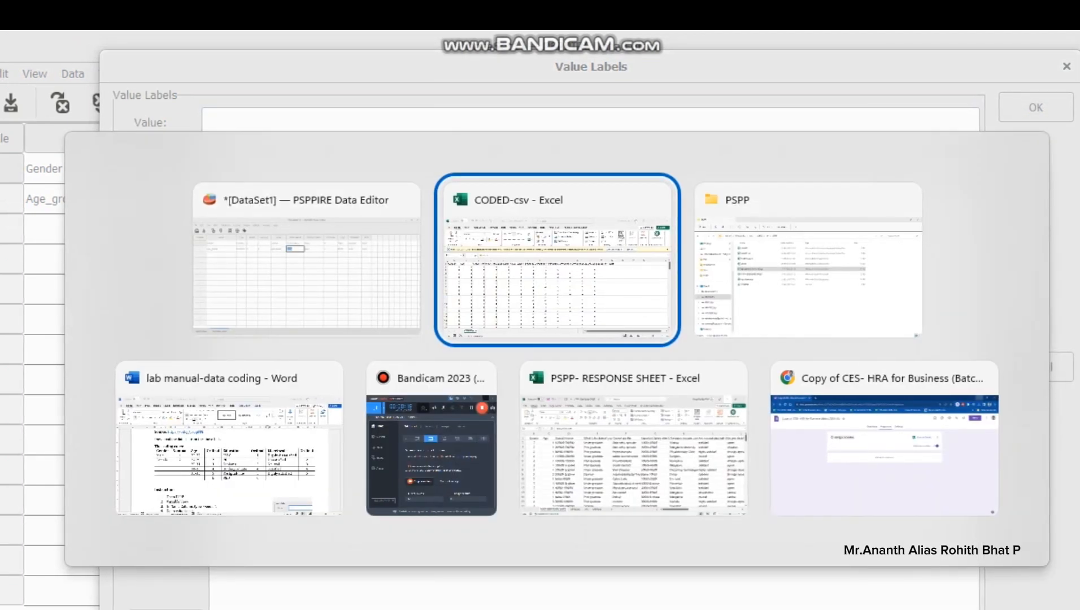
click(633, 452)
click(212, 234)
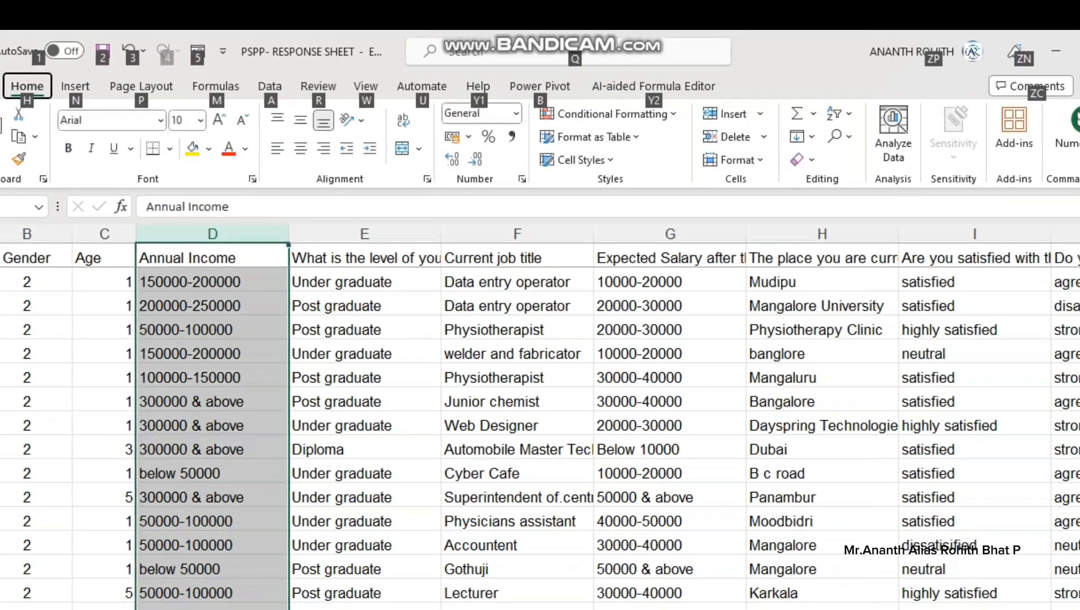
key(ctrl+Page_Down)
click(222, 317)
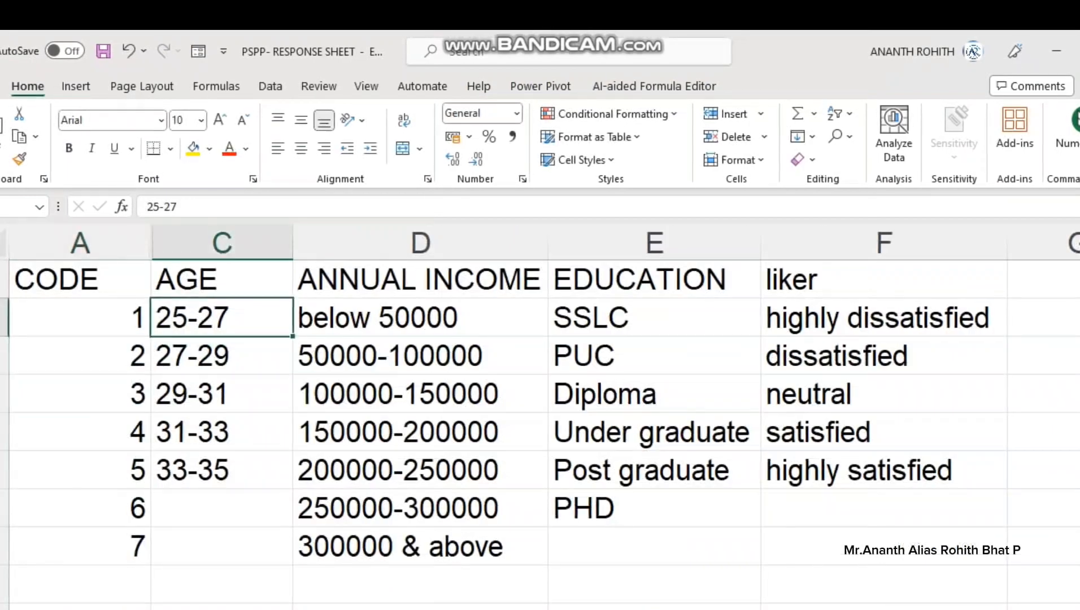
click(80, 318)
click(222, 355)
click(80, 356)
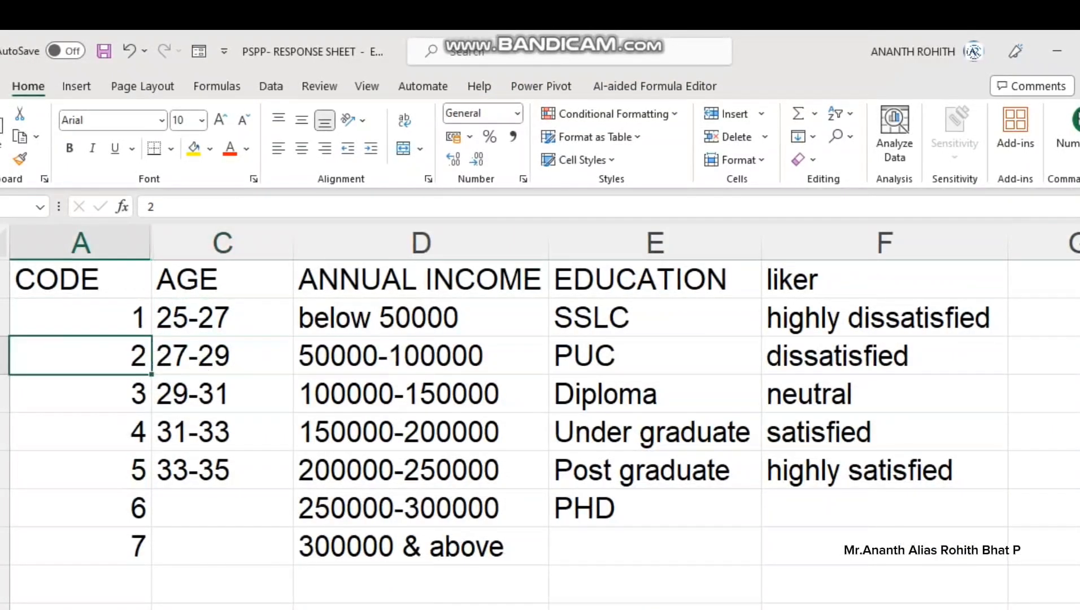
Step: Switch back to PSPP and add the label 25-27 for value 1 of Age_group
key(alt+Tab)
text(1)
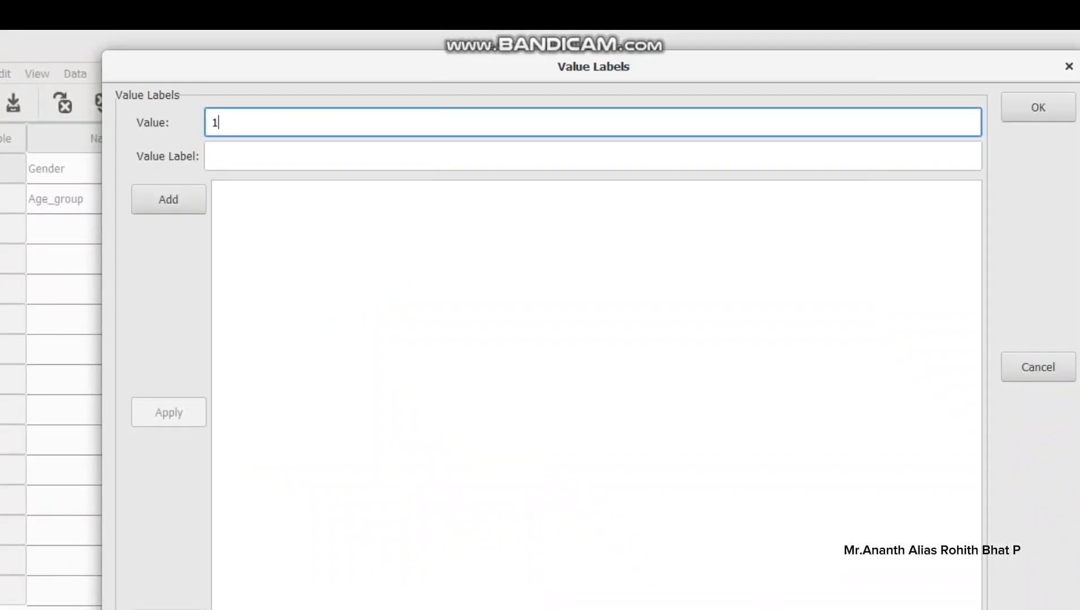
key(Tab)
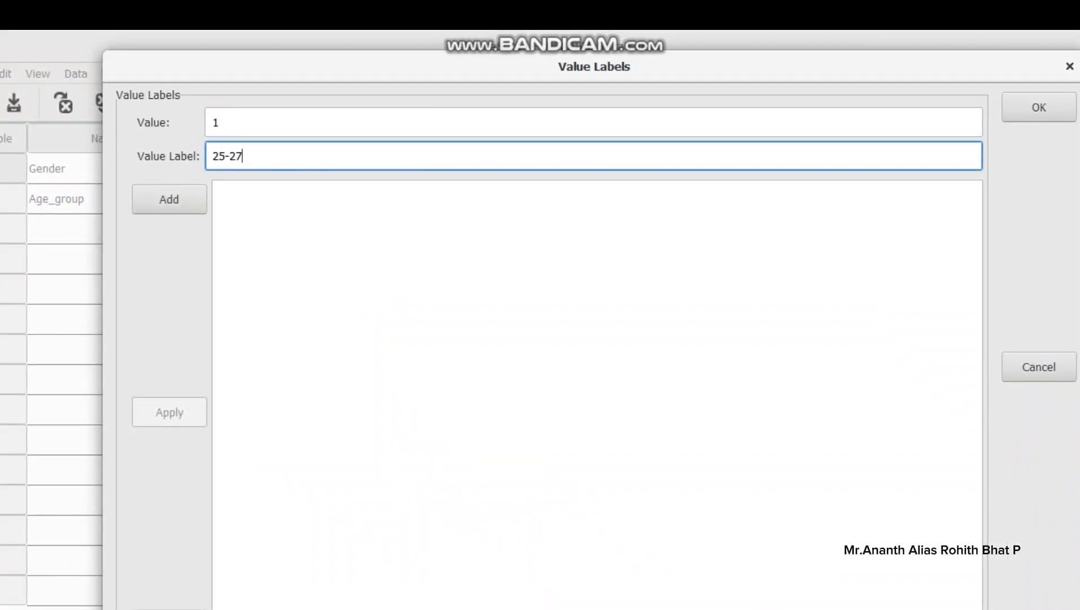
key(Tab)
key(Return)
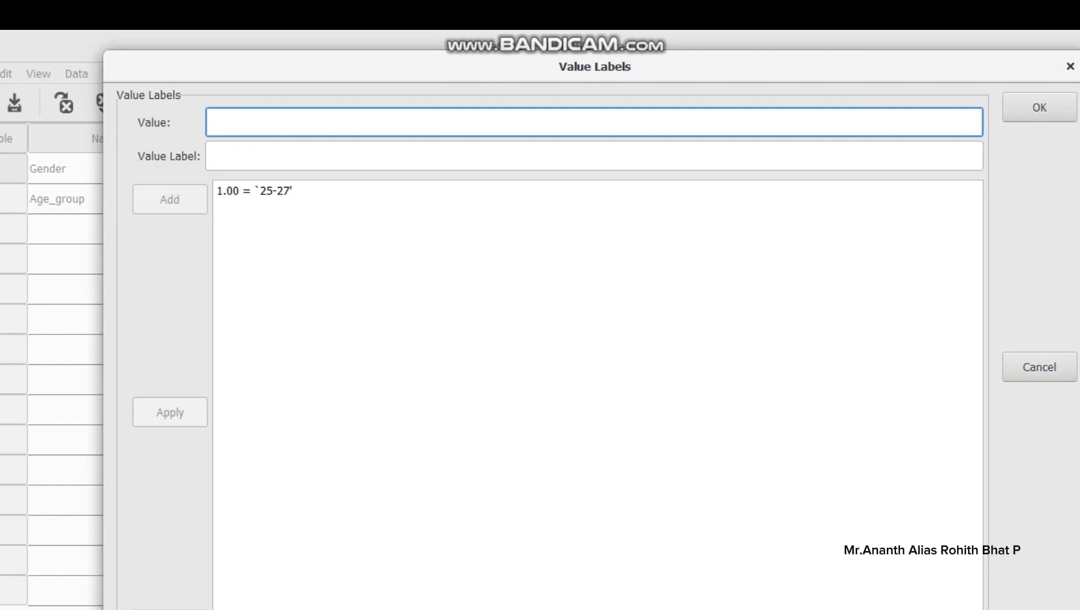
Step: Add the labels 27-29 for value 2 and 29-31 for value 3 of Age_group
key(Tab)
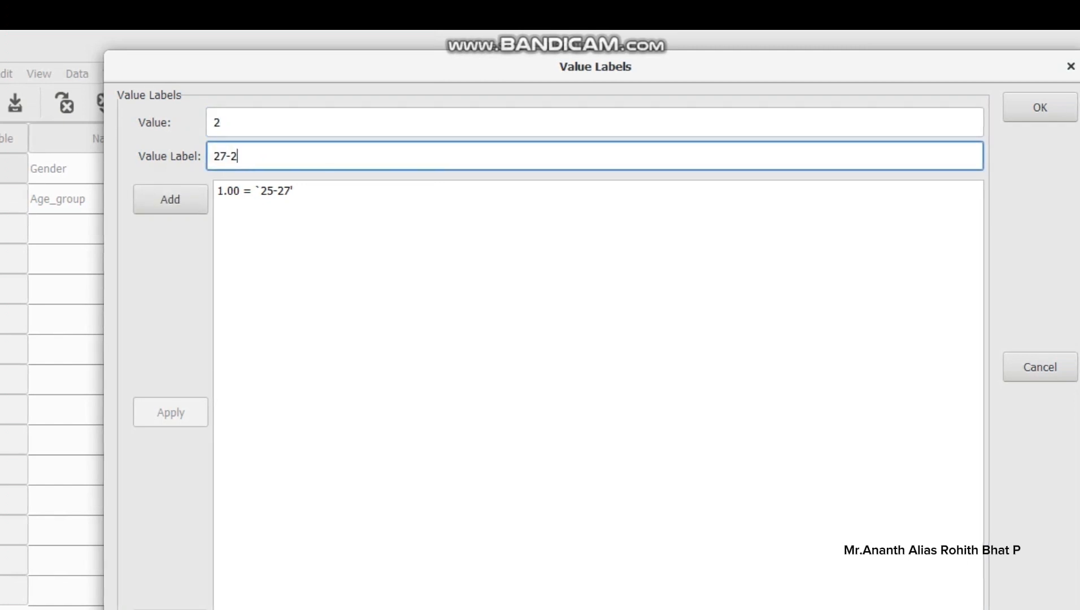
key(Return)
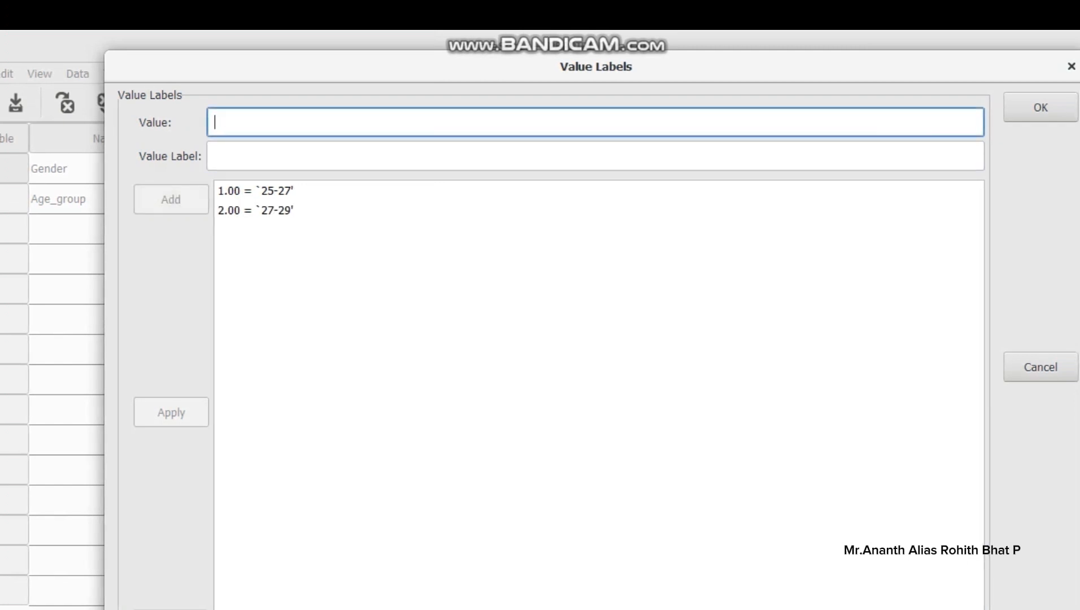
text(3)
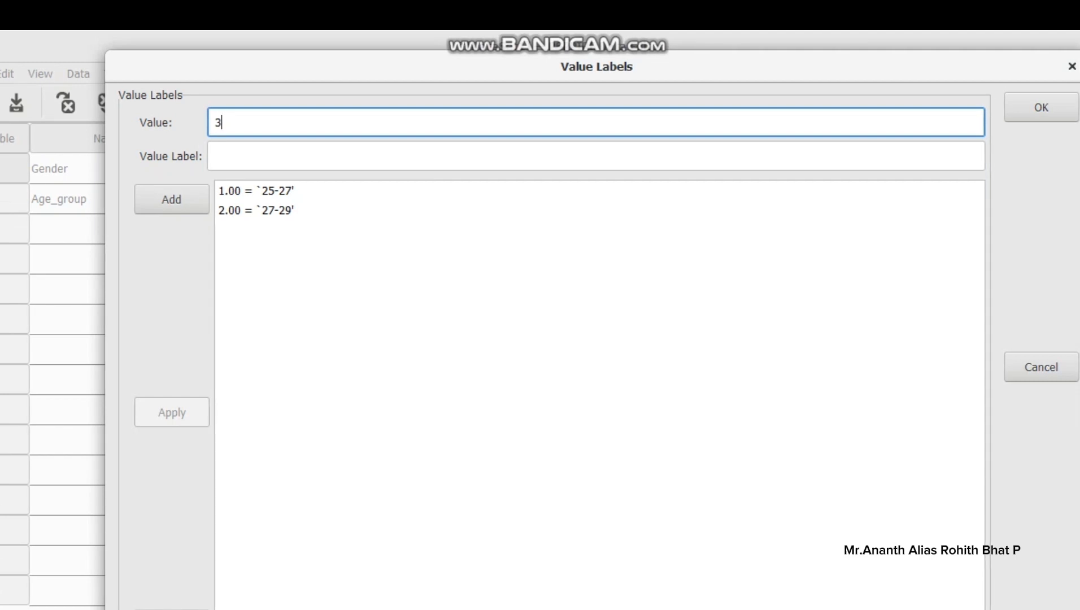
key(Tab)
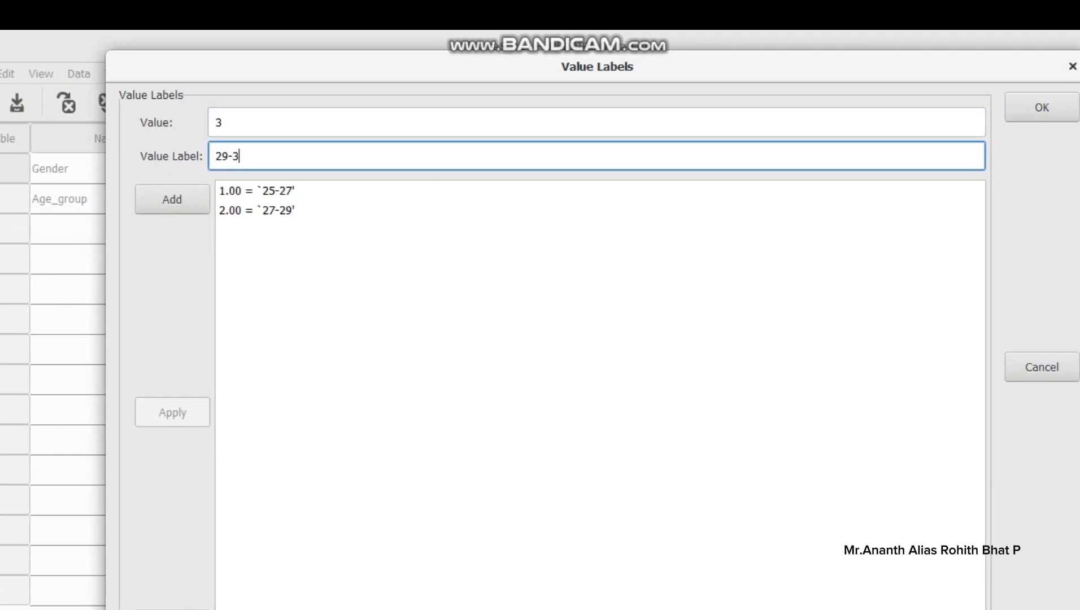
key(Return)
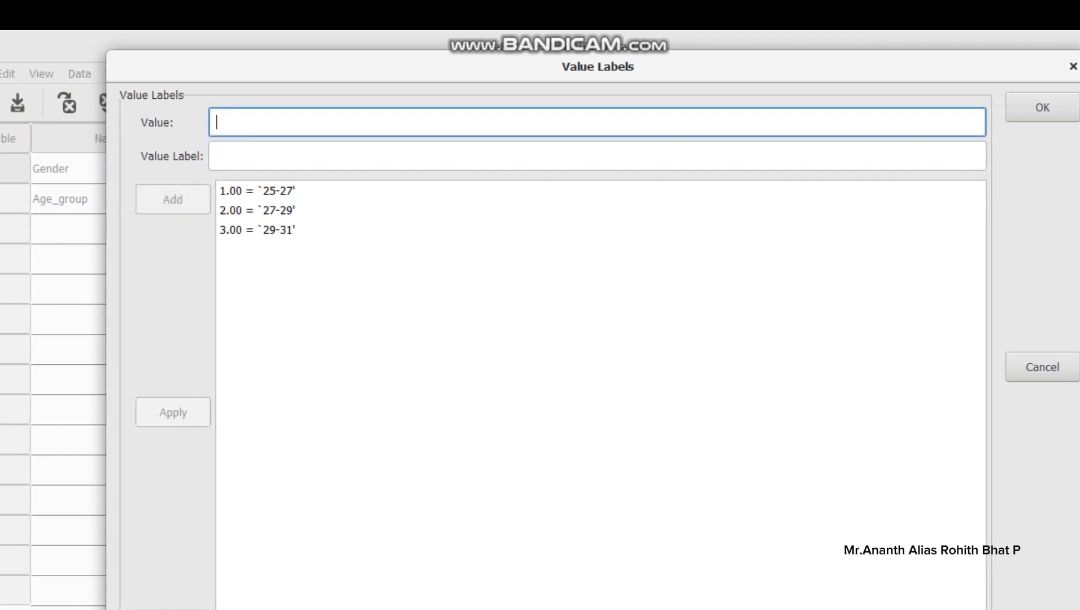
Step: Add the labels 31-33 for value 4 and 33-35 for value 5 of Age_group, and accept the value labels
text(4)
key(Tab)
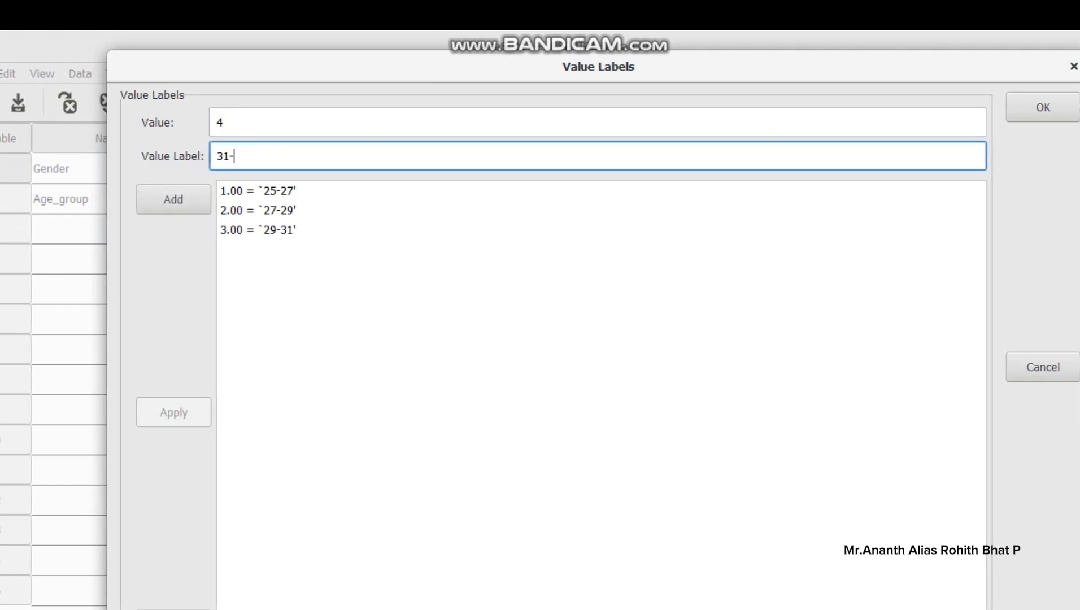
key(Return)
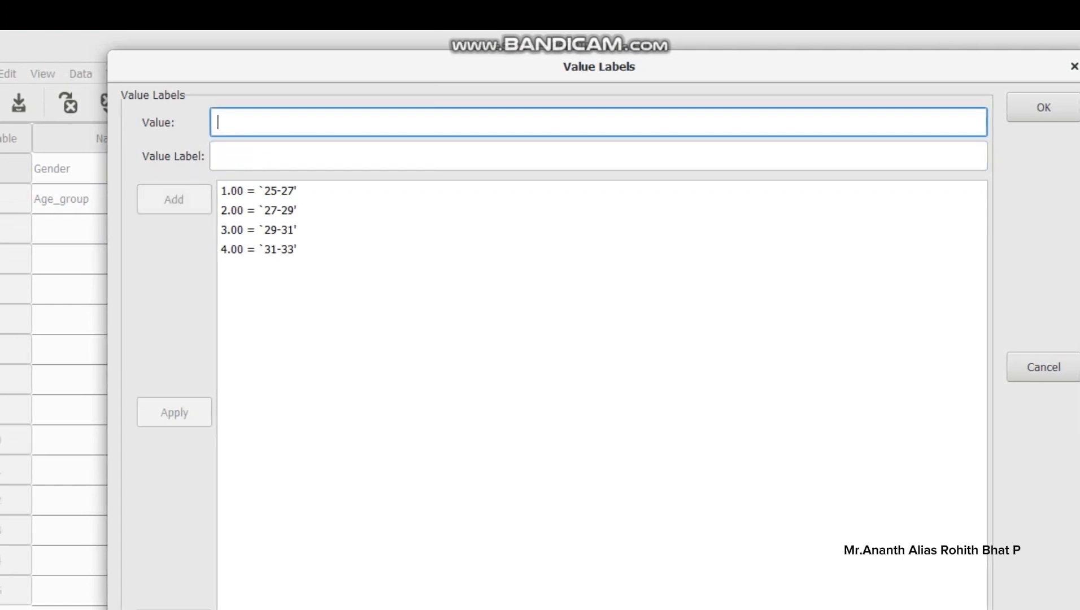
text(5)
key(Tab)
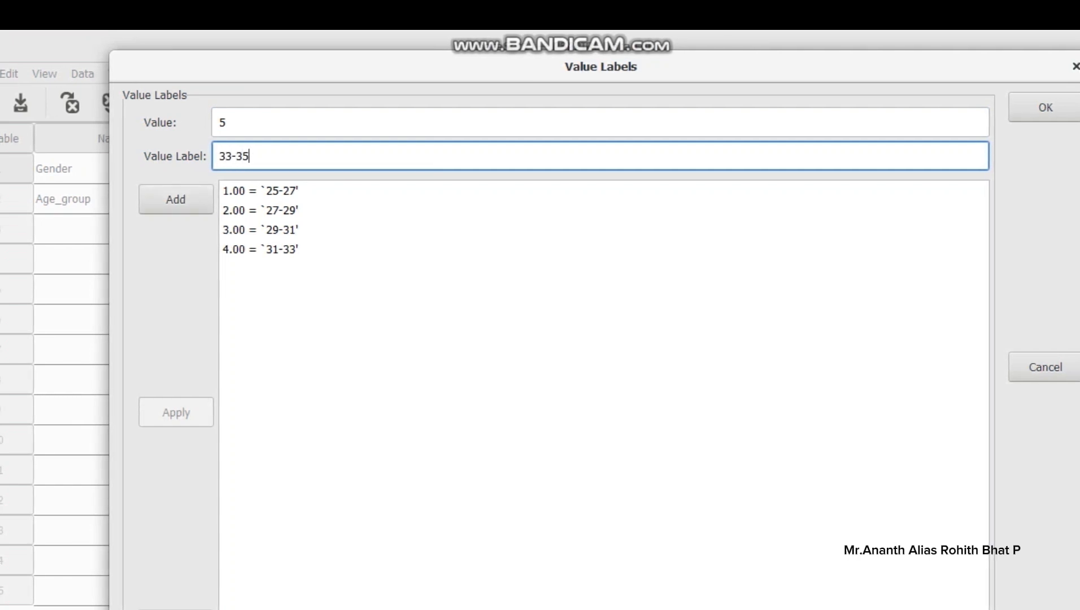
key(Return)
click(1046, 107)
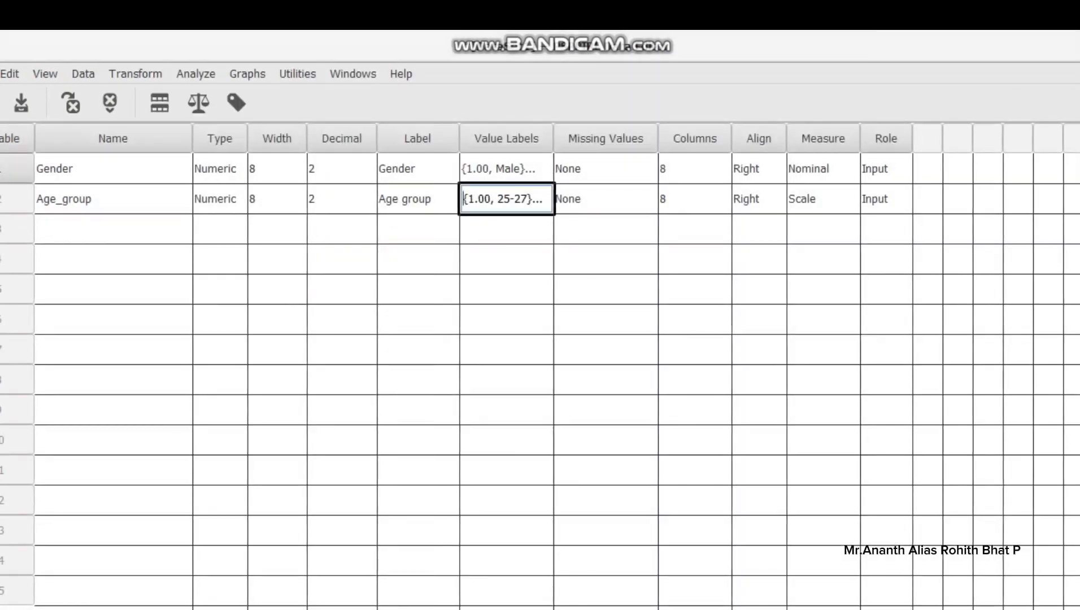
Step: Check the next heading in the Excel code sheet and create a third variable in PSPP, trying the name Annual_ Income
drag(113, 199, 113, 229)
click(113, 229)
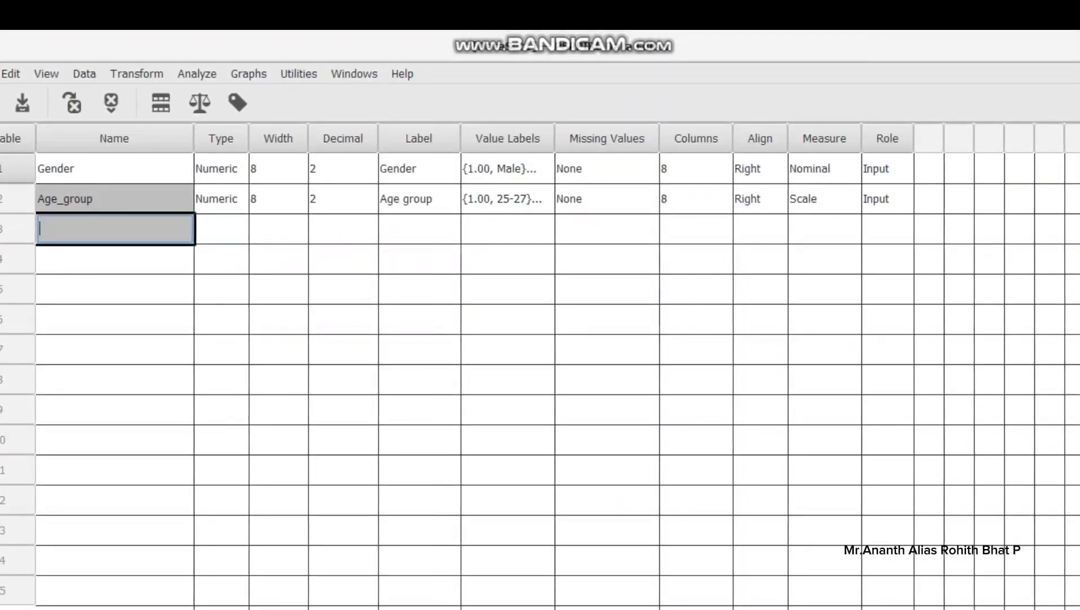
key(alt+Tab)
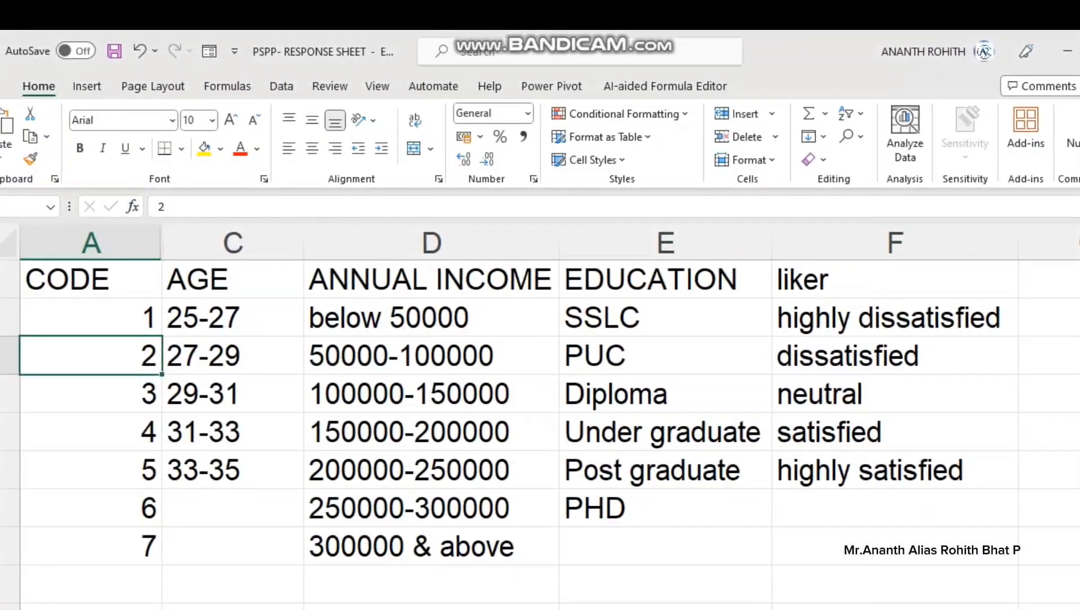
key(alt+Tab)
text(ann)
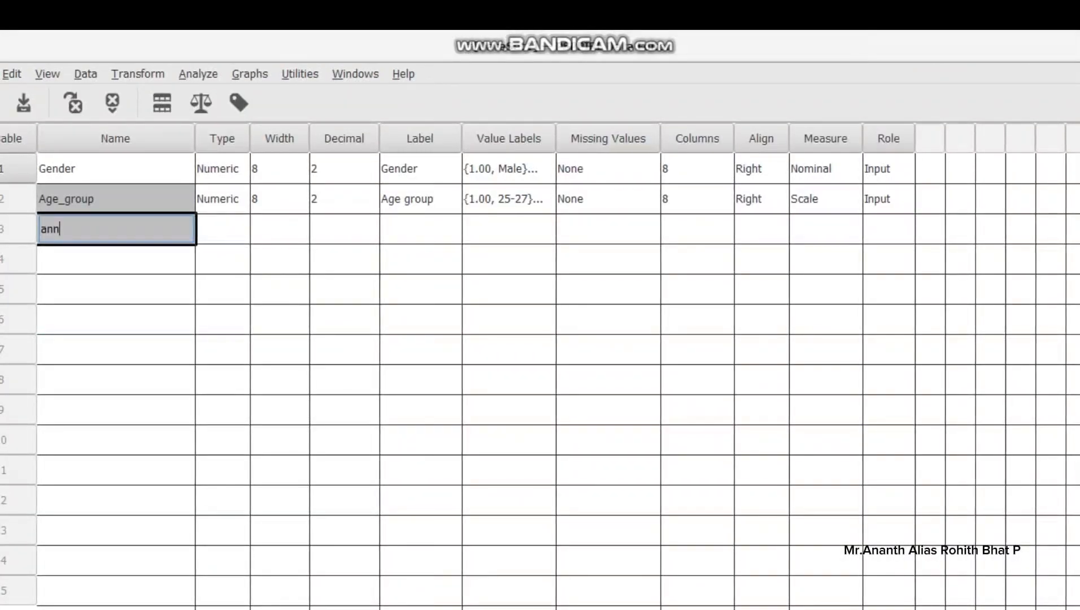
key(BackSpace)
key(BackSpace)
key(BackSpace)
text(A)
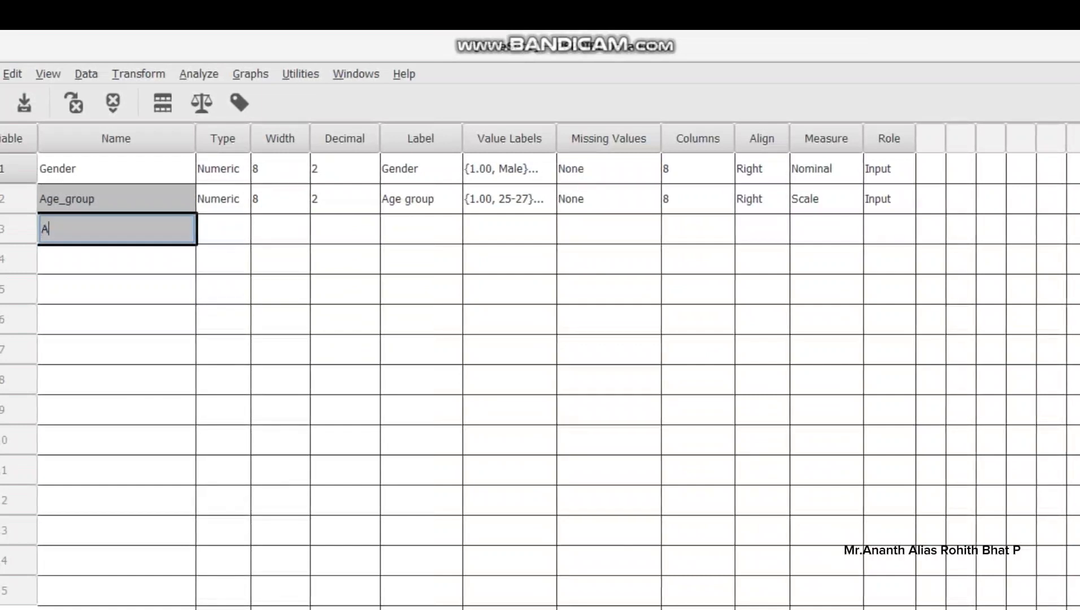
text(nnual)
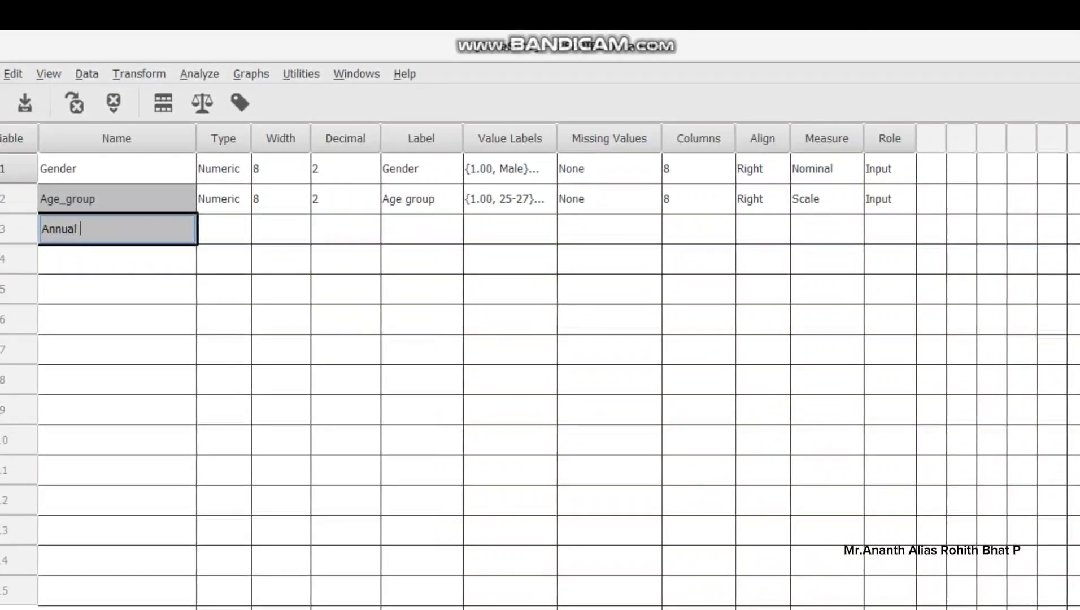
text(_)
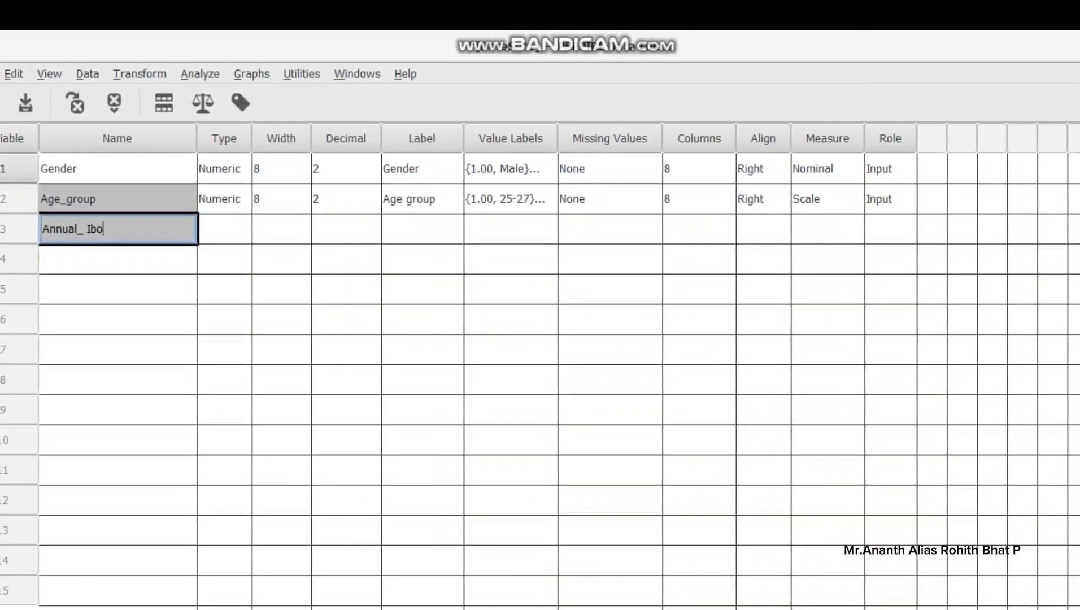
text( In)
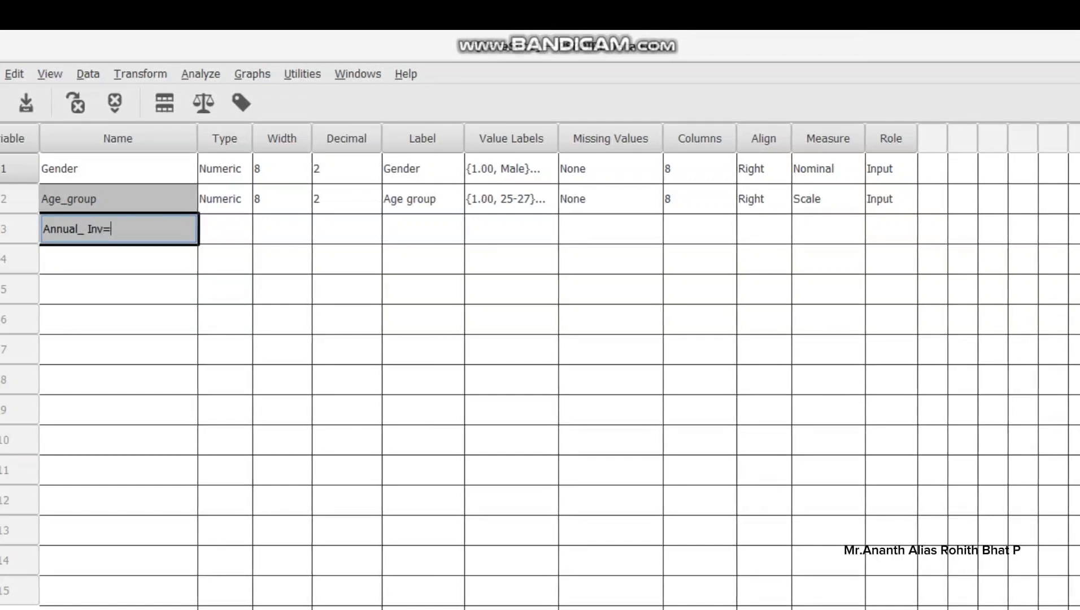
text(come)
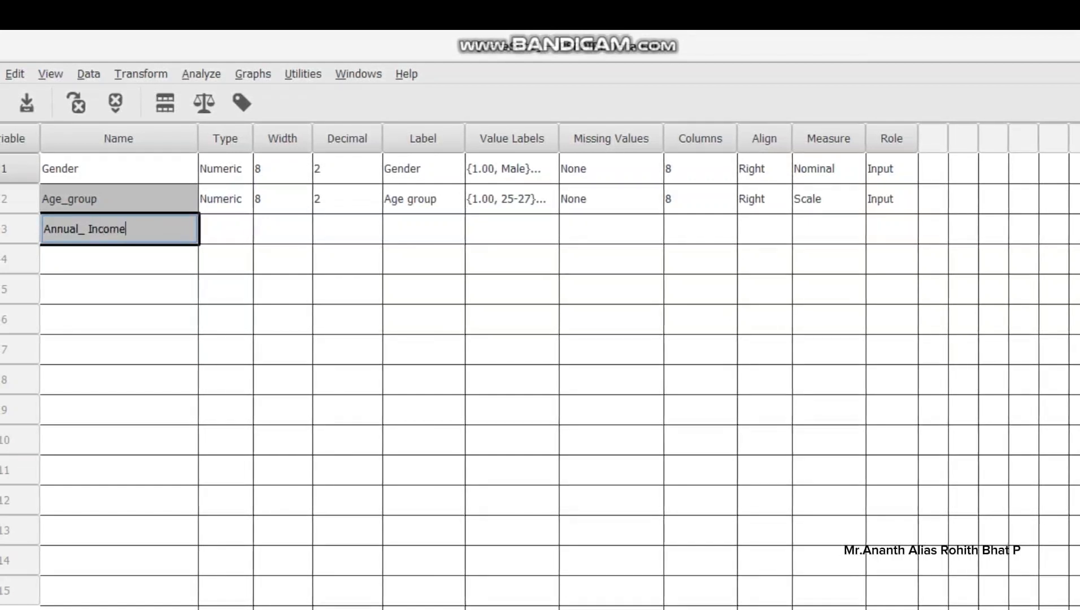
drag(225, 229, 224, 289)
Step: Set the label of the third variable to Annual Income, with both words capitalised
click(424, 229)
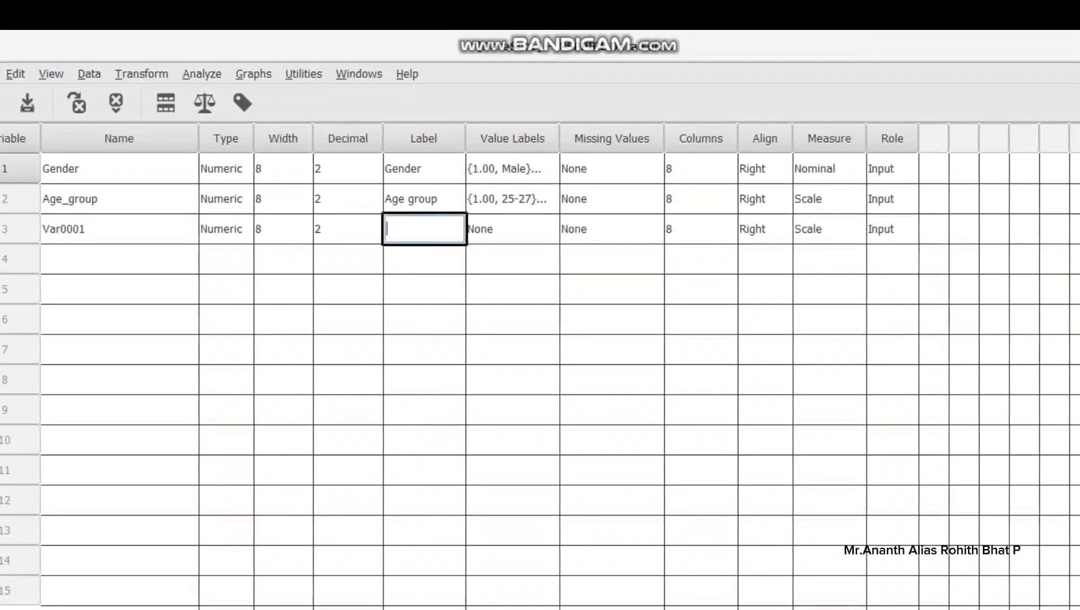
text(annua)
key(BackSpace)
key(BackSpace)
key(BackSpace)
key(BackSpace)
key(BackSpace)
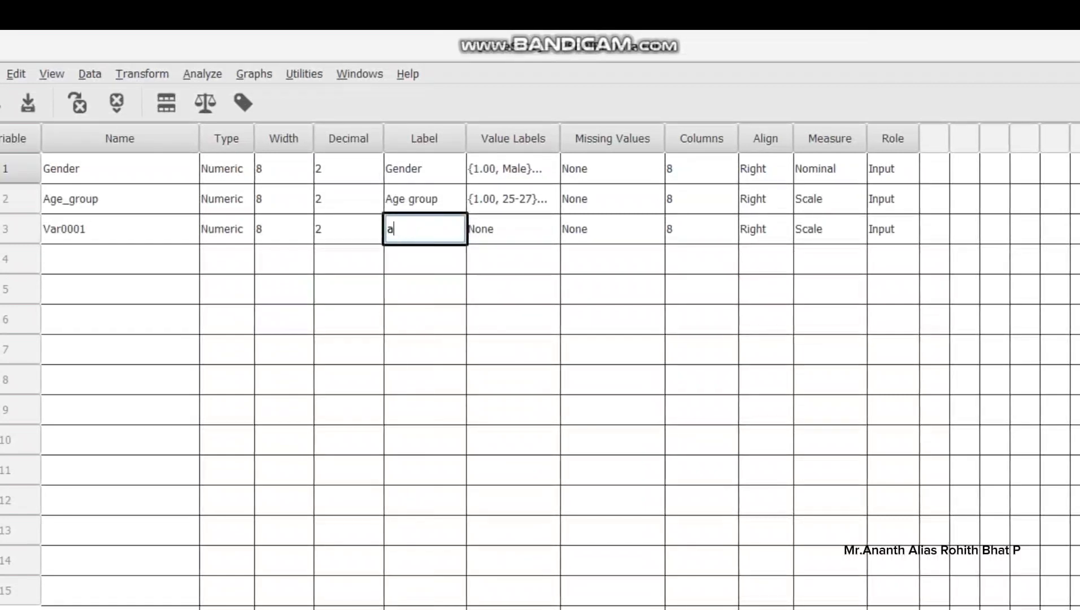
text(Annual )
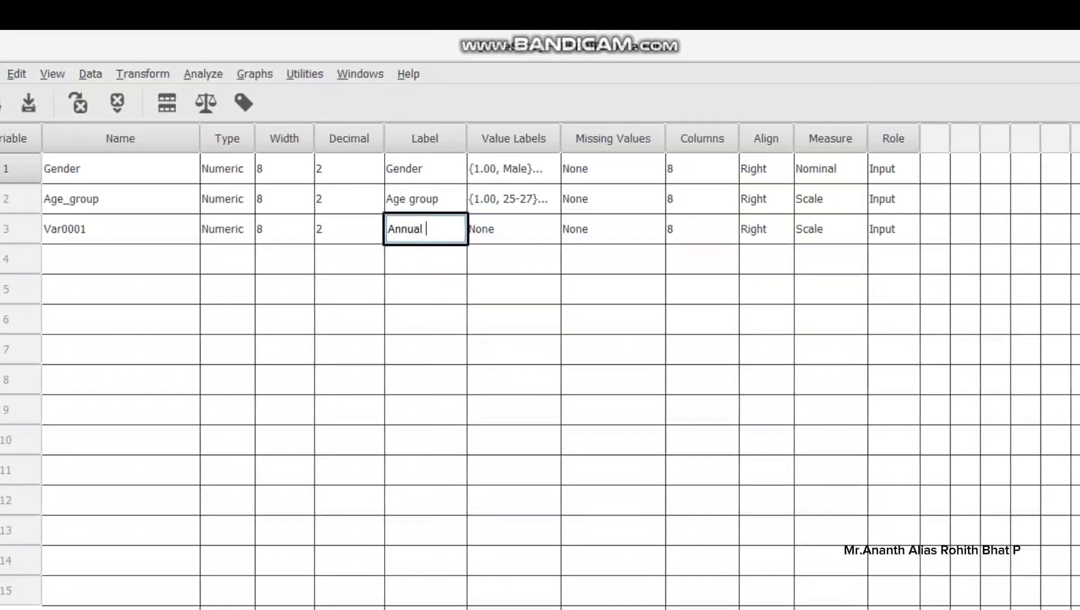
text(Income)
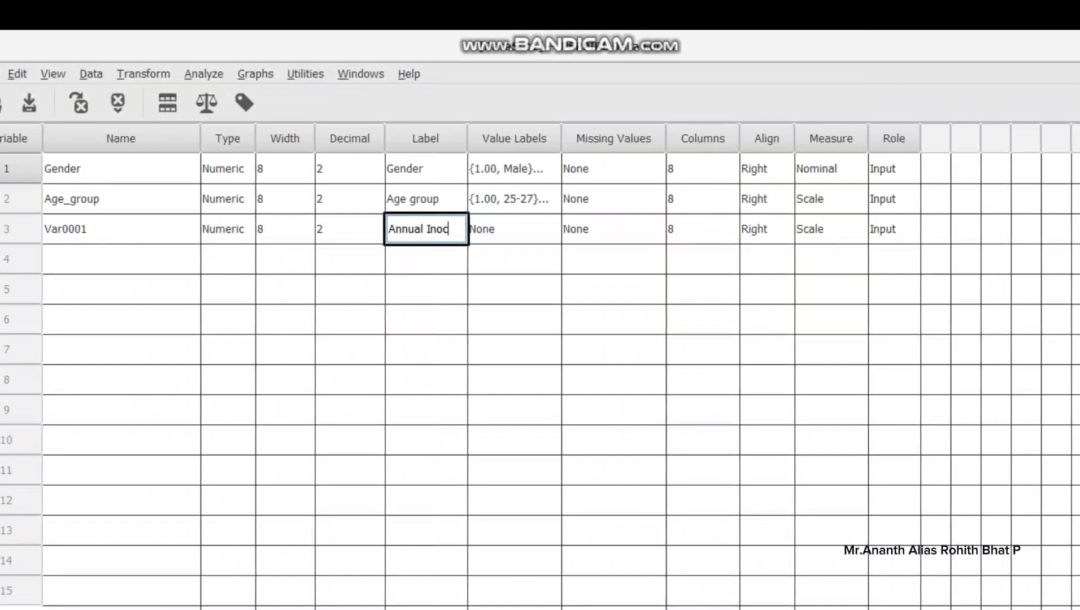
key(BackSpace)
key(BackSpace)
key(BackSpace)
key(BackSpace)
key(BackSpace)
text(come)
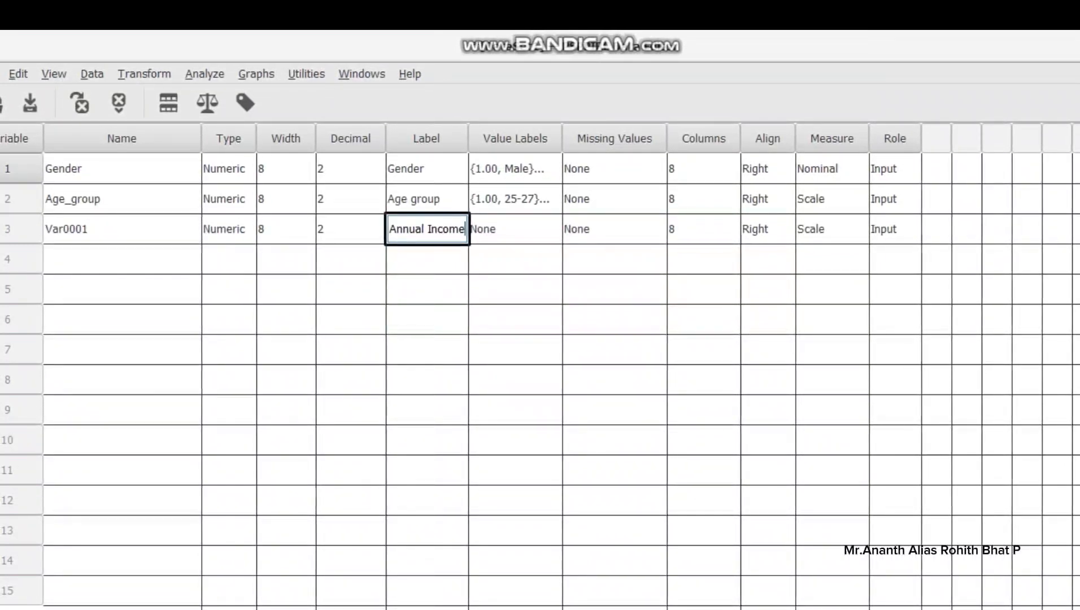
Step: Open the third variable's value labels and add below 50000, copied from the Excel code sheet, for value 1
double_click(515, 229)
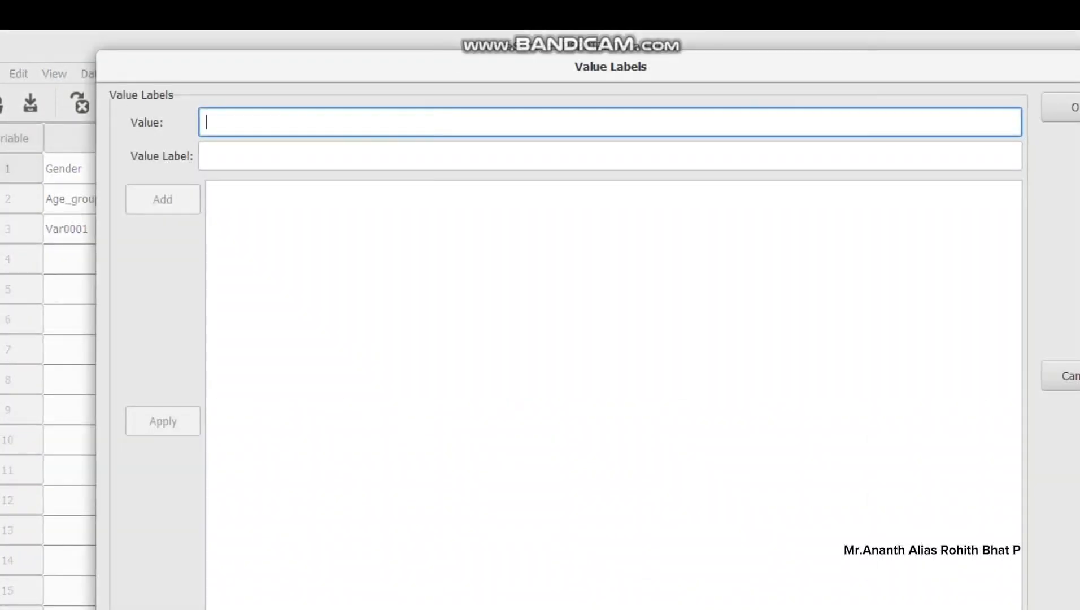
key(Tab)
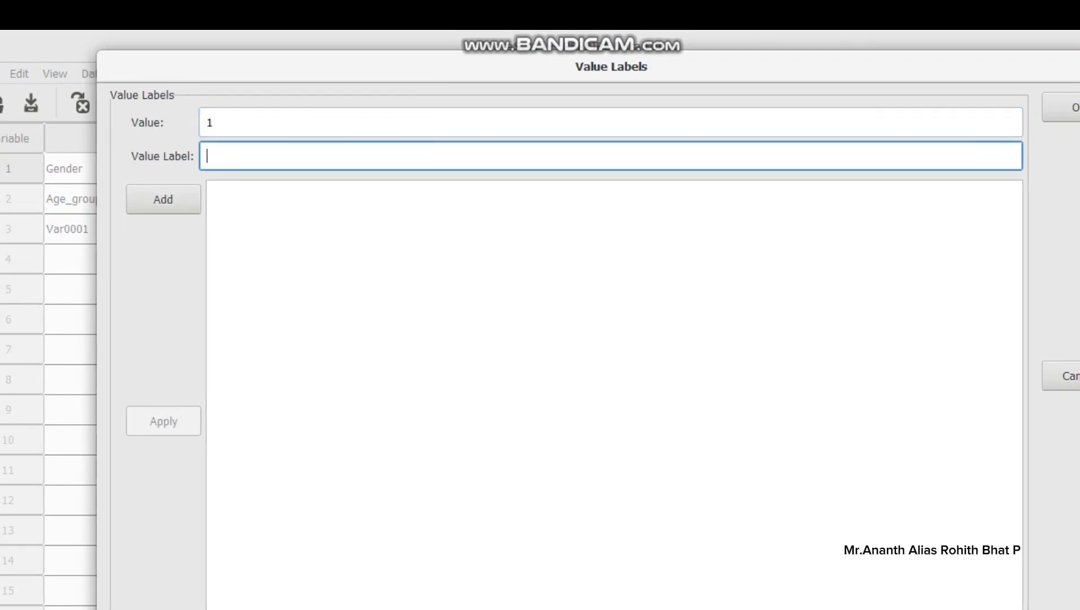
key(alt+Tab)
click(447, 318)
double_click(333, 318)
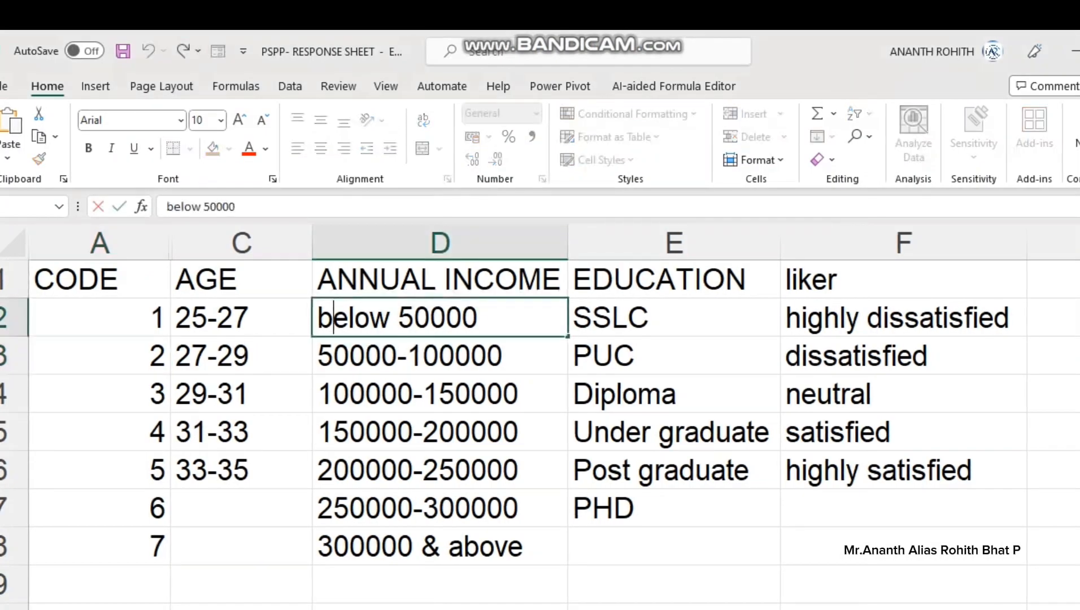
drag(236, 207, 167, 207)
key(alt+Tab)
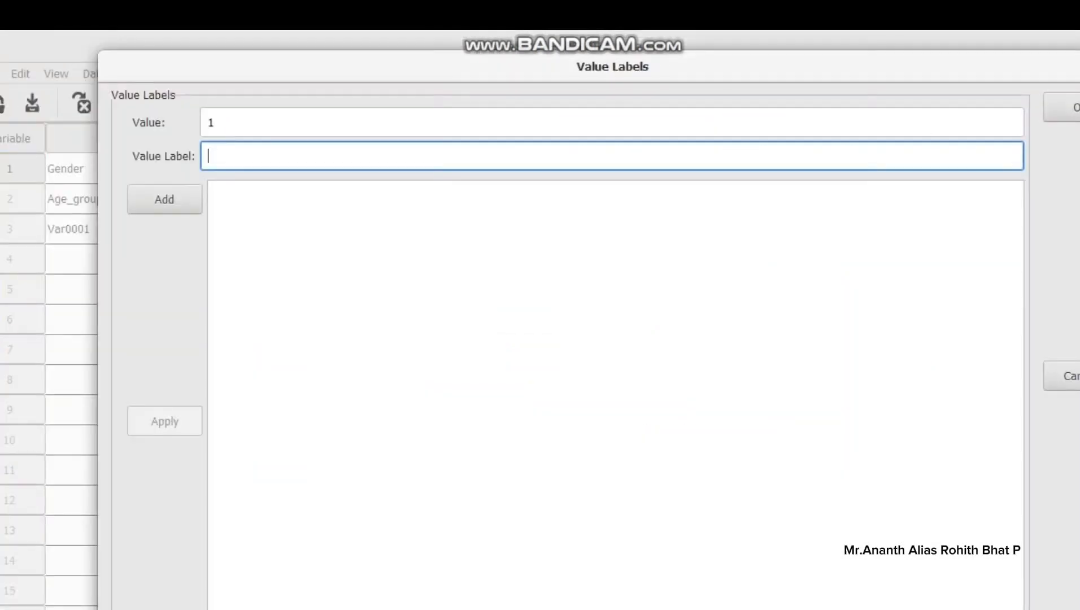
key(Tab)
key(Return)
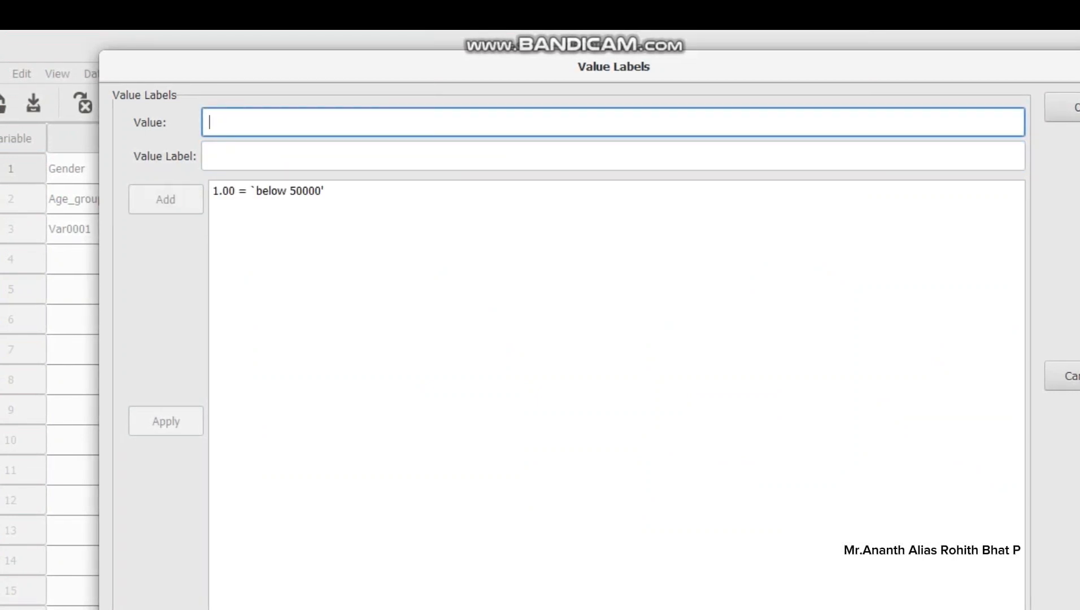
text(2)
key(Tab)
key(alt+Tab)
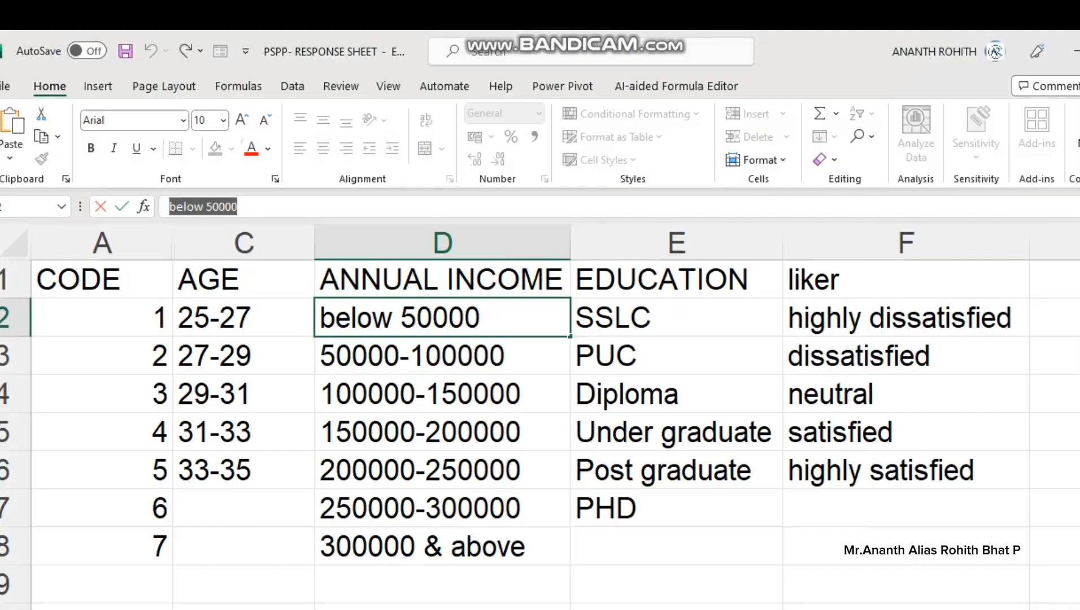
click(443, 356)
drag(243, 206, 169, 207)
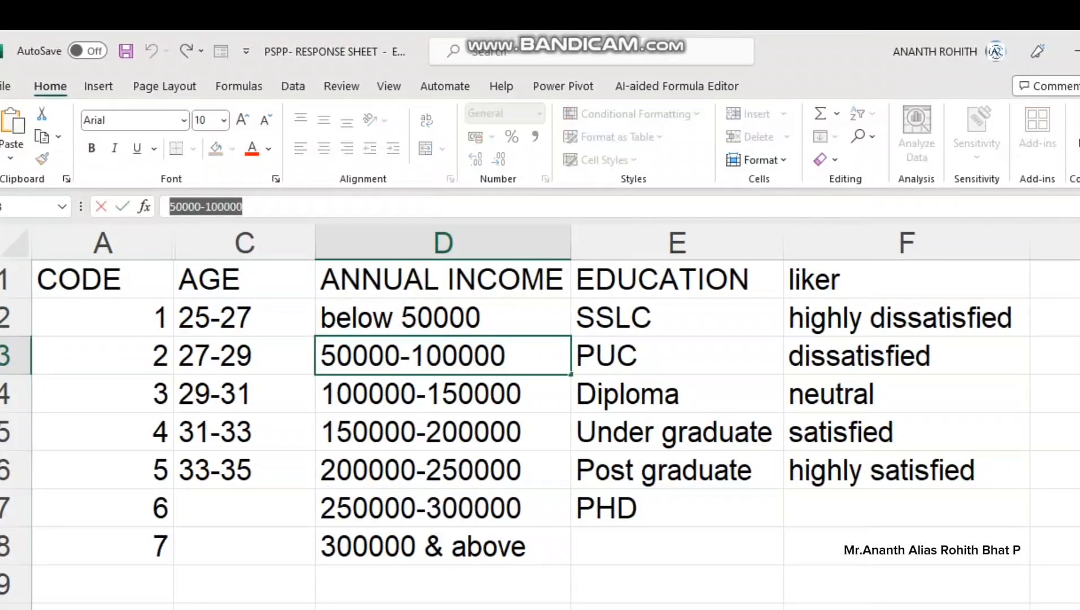
key(alt+Tab)
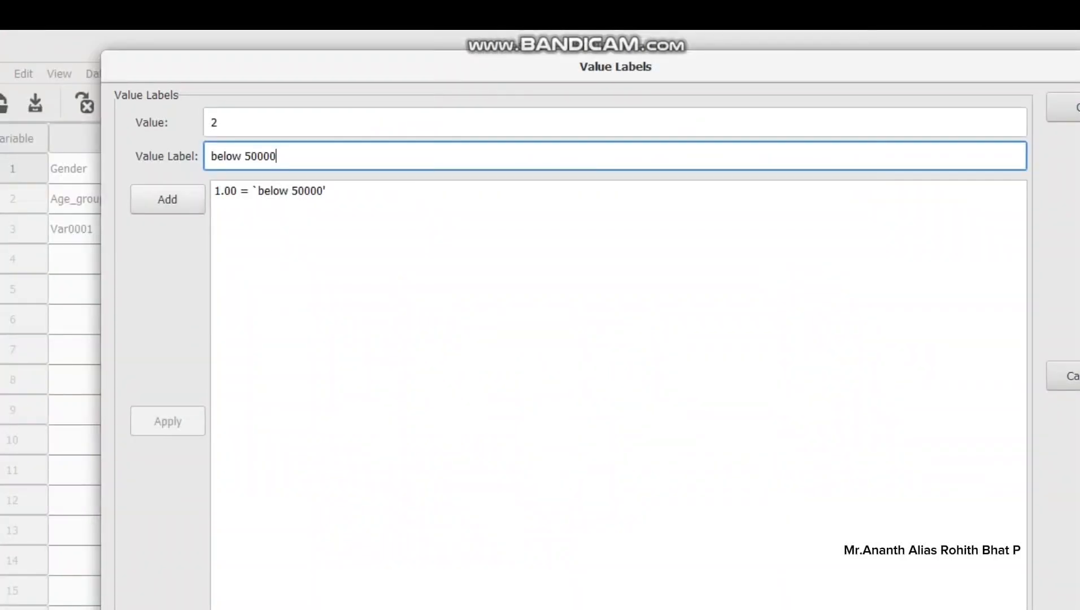
key(Return)
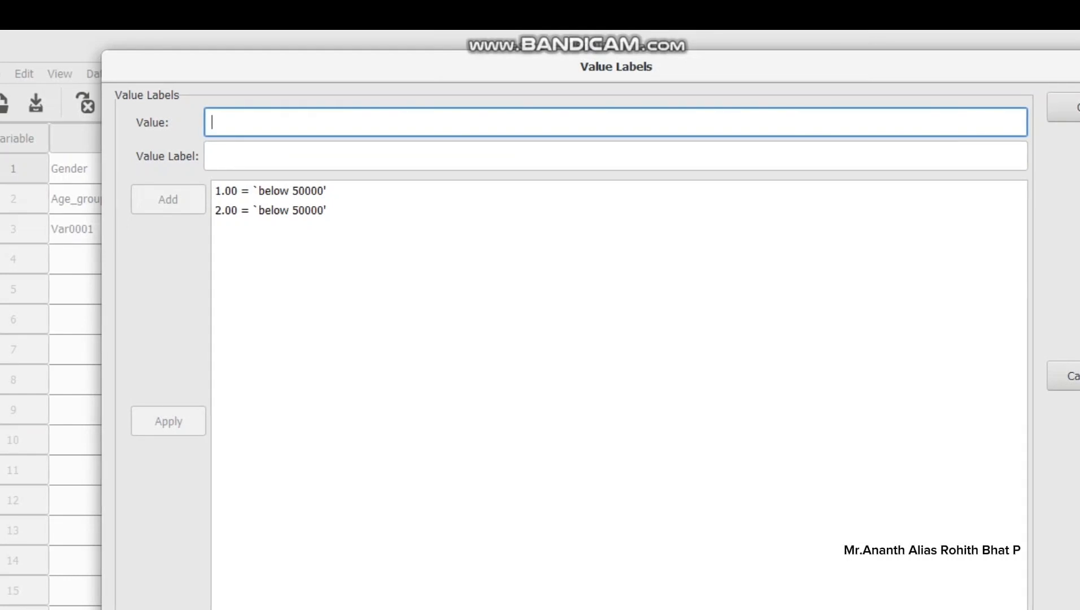
Step: Remove the mistaken below 50000 label of value 2
click(270, 191)
click(270, 211)
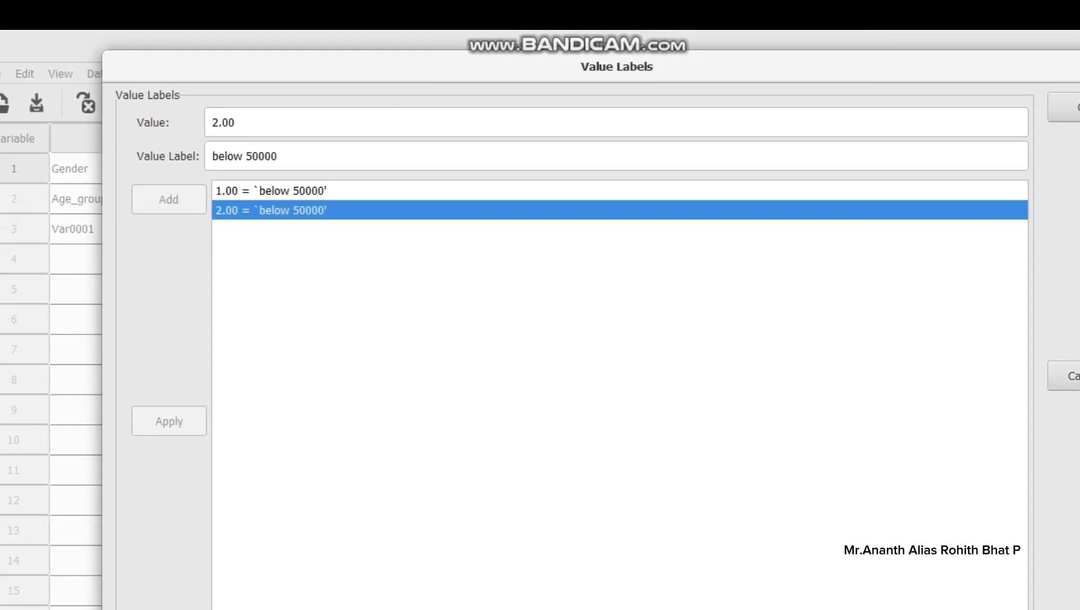
key(alt+r)
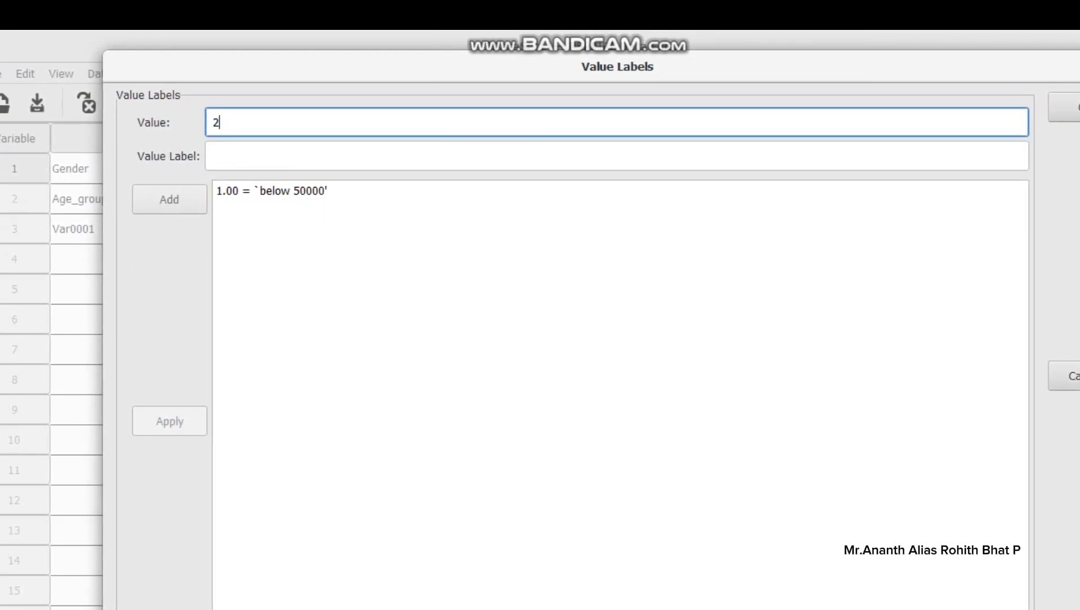
key(Tab)
key(alt+Tab)
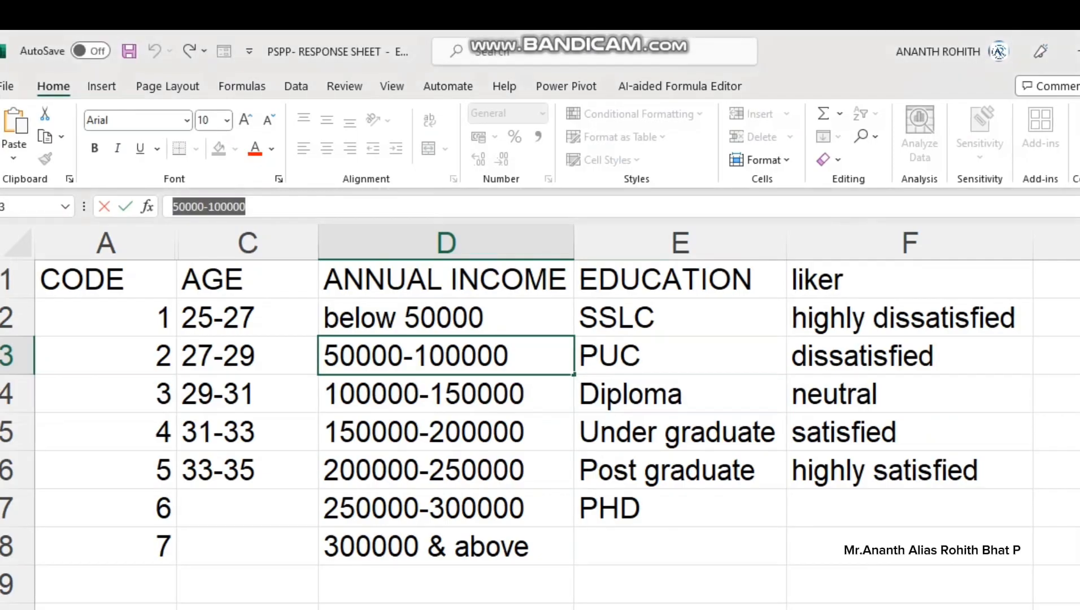
drag(246, 207, 172, 207)
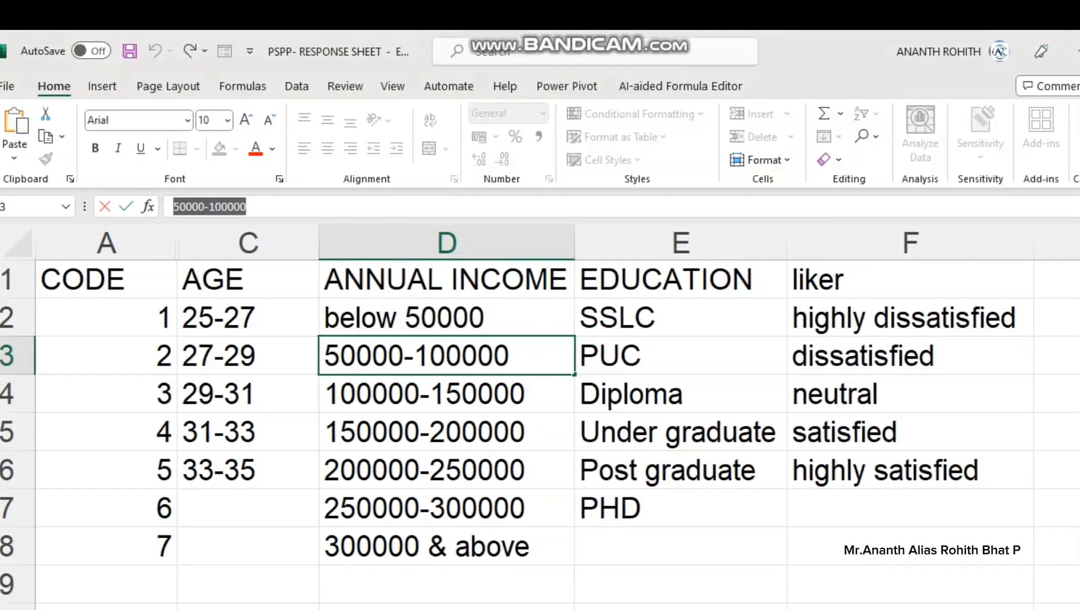
key(ctrl+c)
key(alt+Tab)
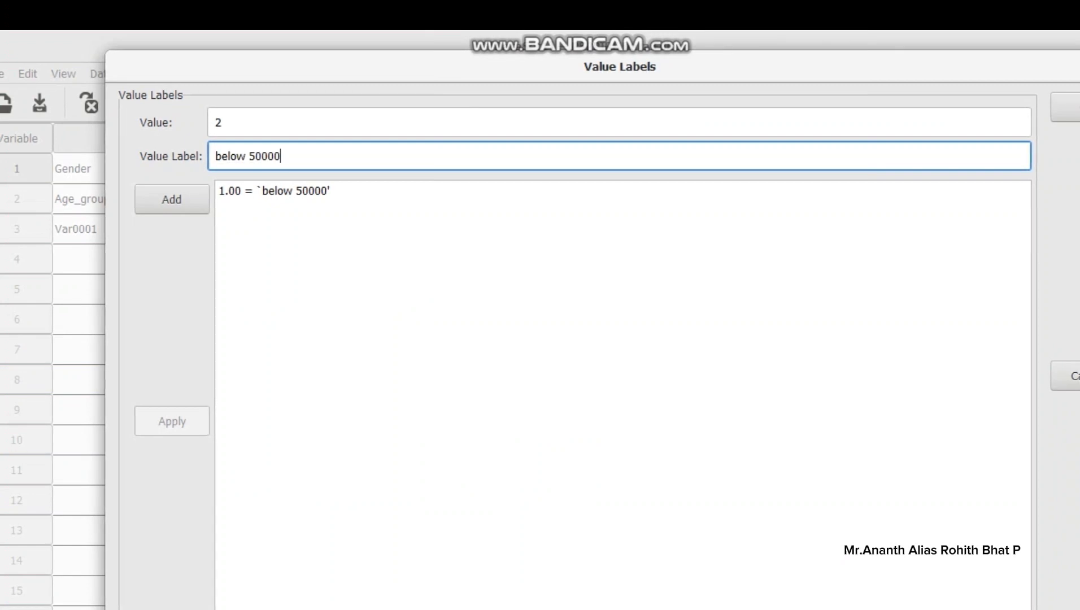
right_click(231, 154)
click(266, 212)
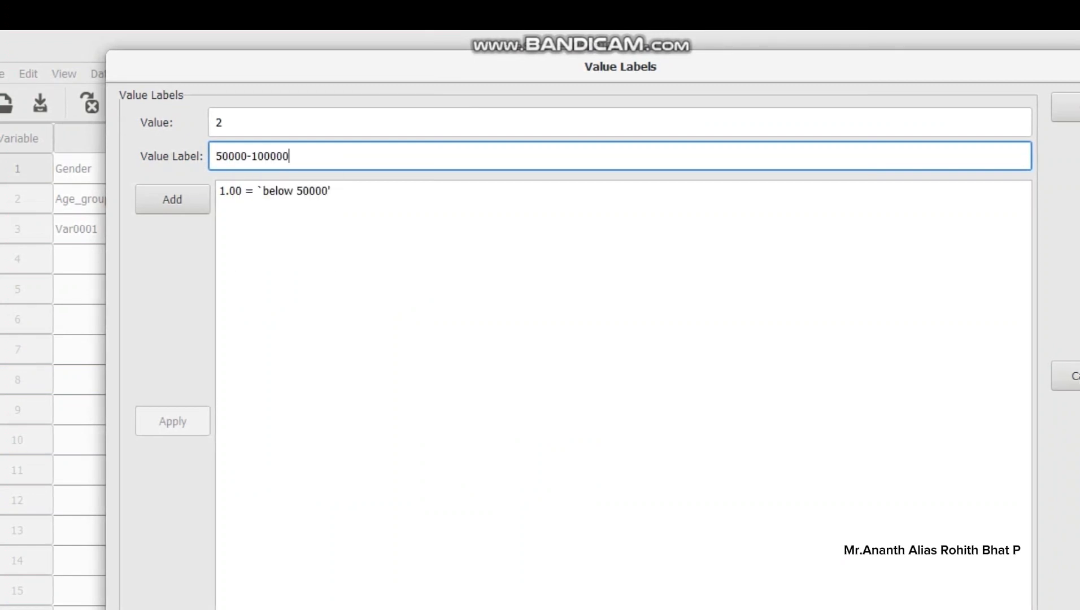
key(Return)
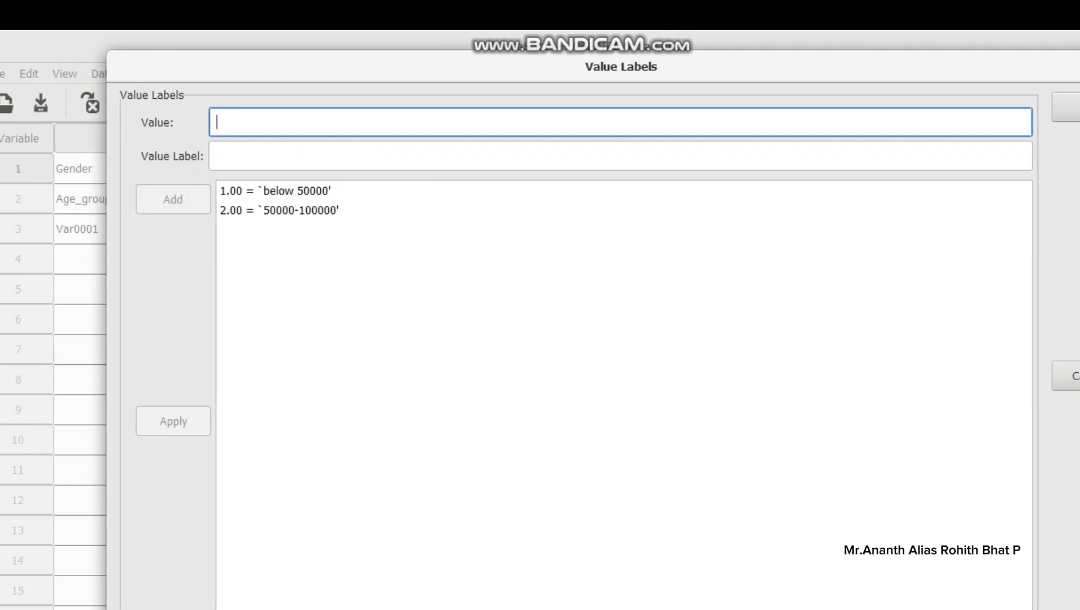
text(3)
key(Tab)
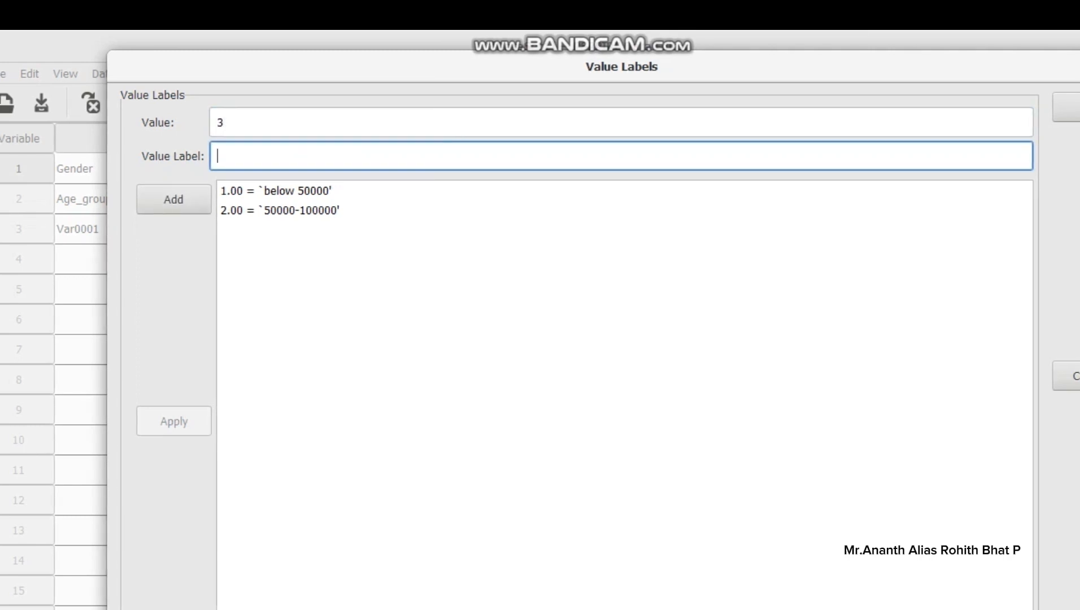
key(alt+Tab)
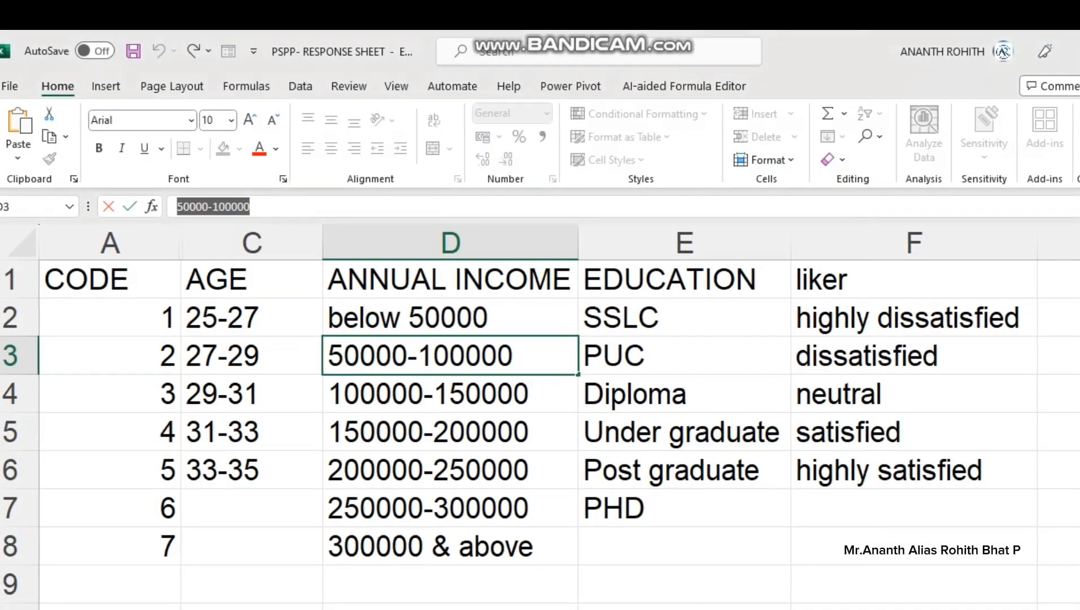
key(Return)
drag(177, 207, 257, 206)
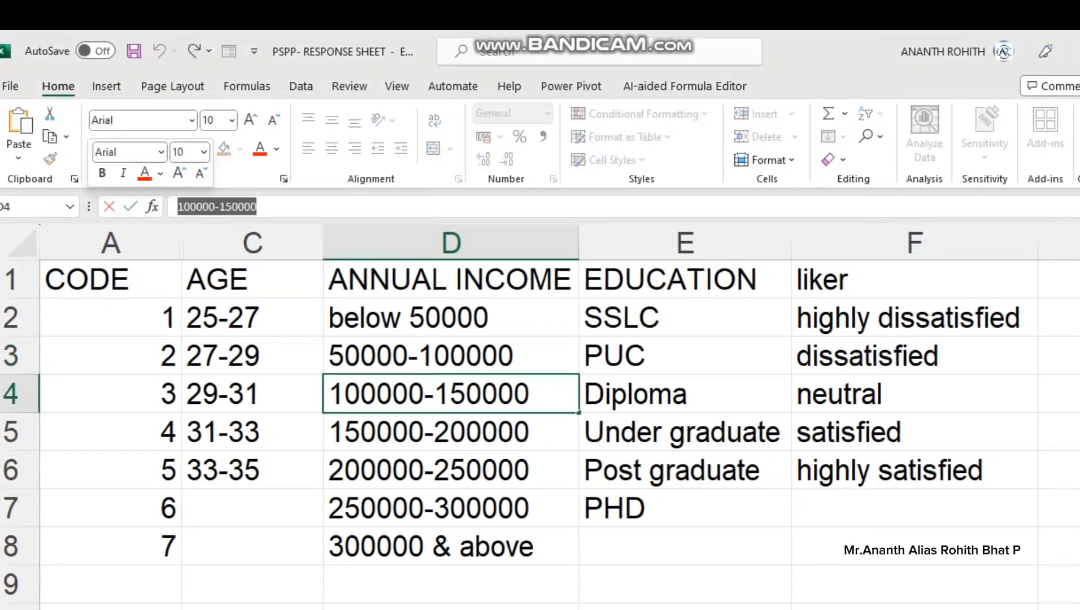
key(ctrl+c)
key(alt+Tab)
right_click(243, 148)
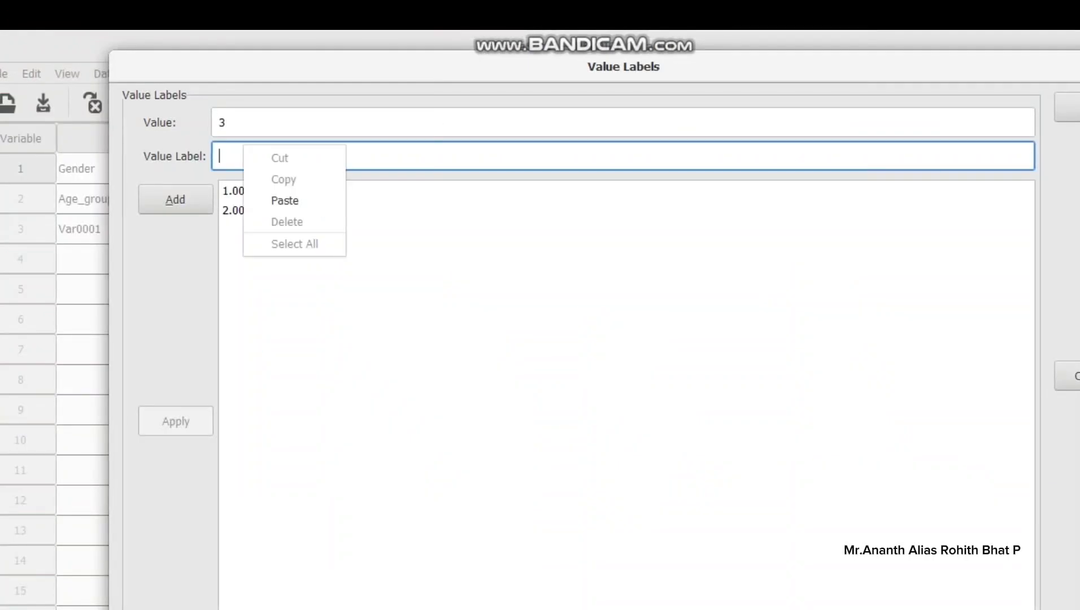
click(284, 200)
key(alt+a)
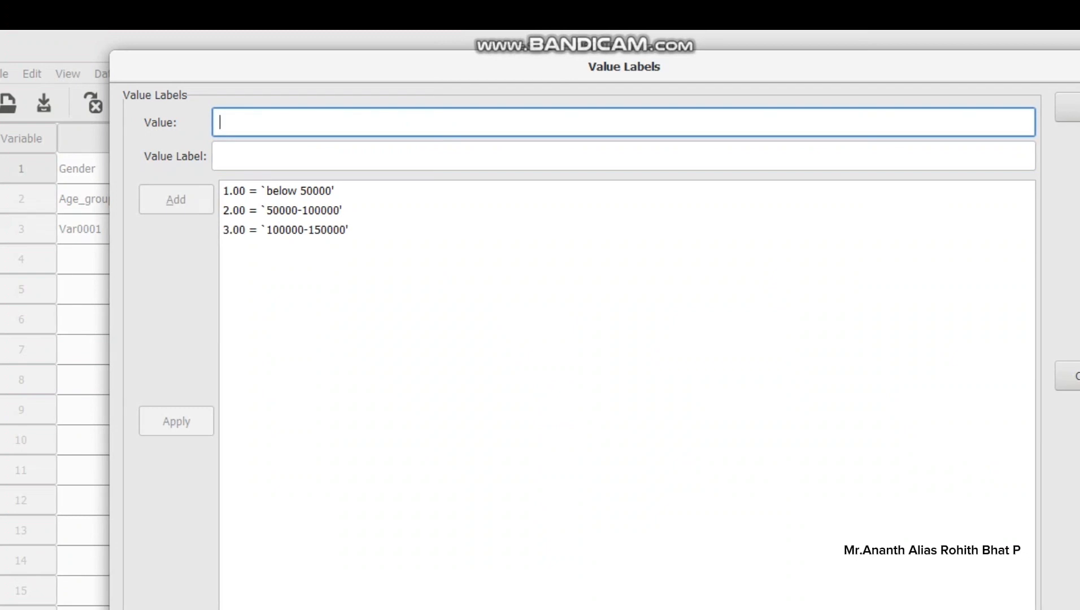
key(alt+Tab)
click(432, 433)
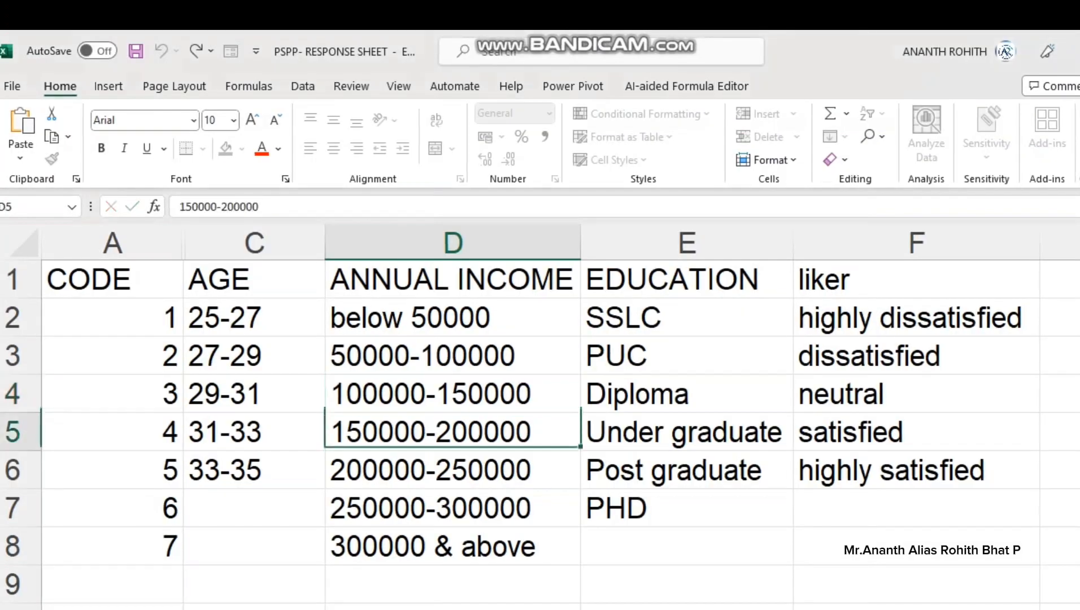
drag(260, 207, 178, 206)
key(ctrl+c)
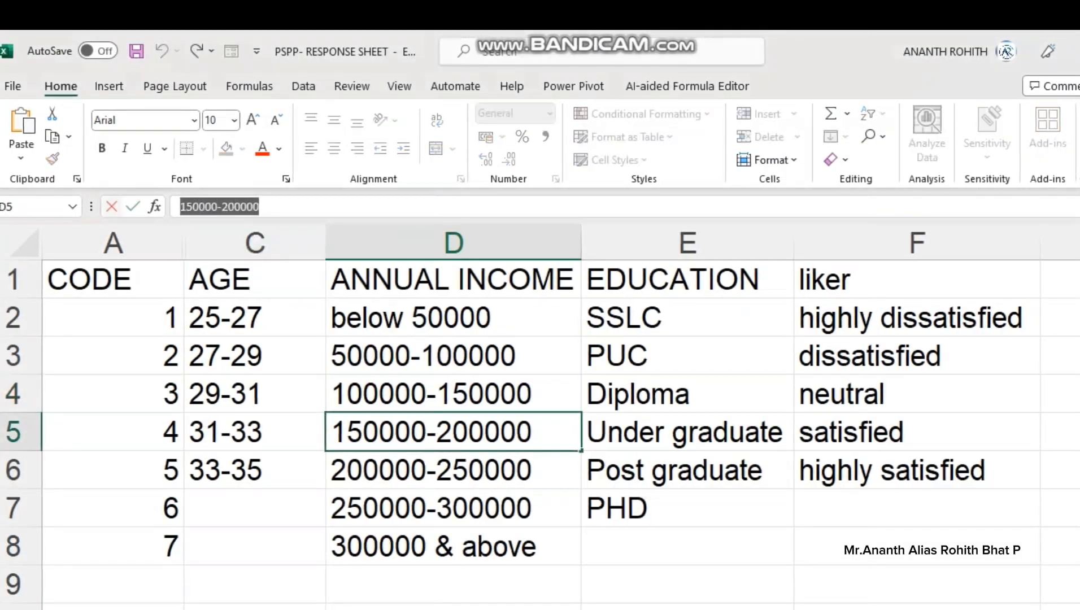
key(alt+Tab)
text(4)
right_click(309, 162)
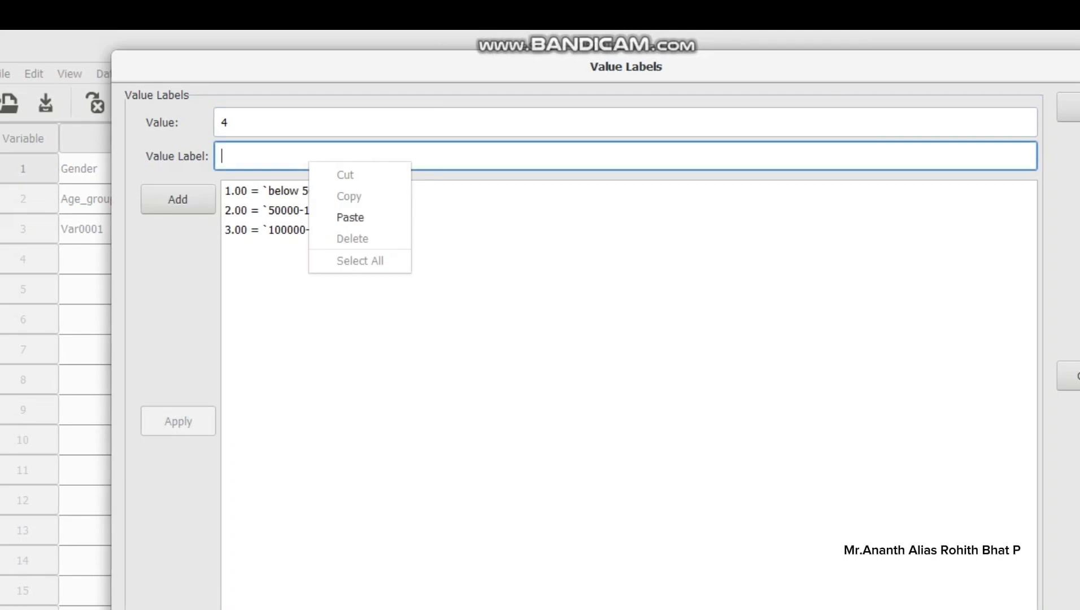
click(350, 218)
key(Return)
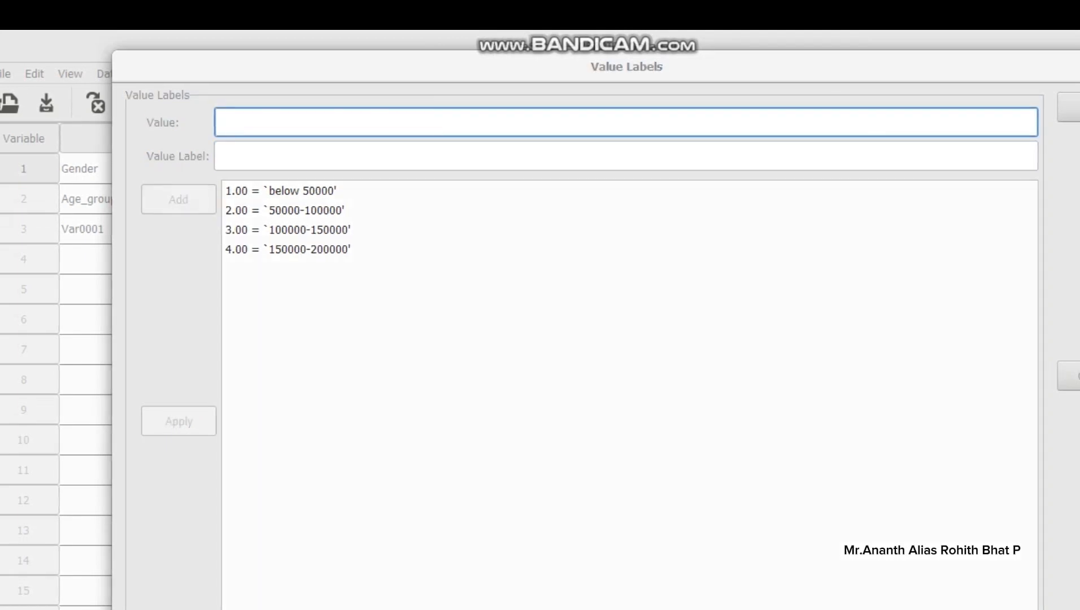
key(alt+Tab)
click(455, 470)
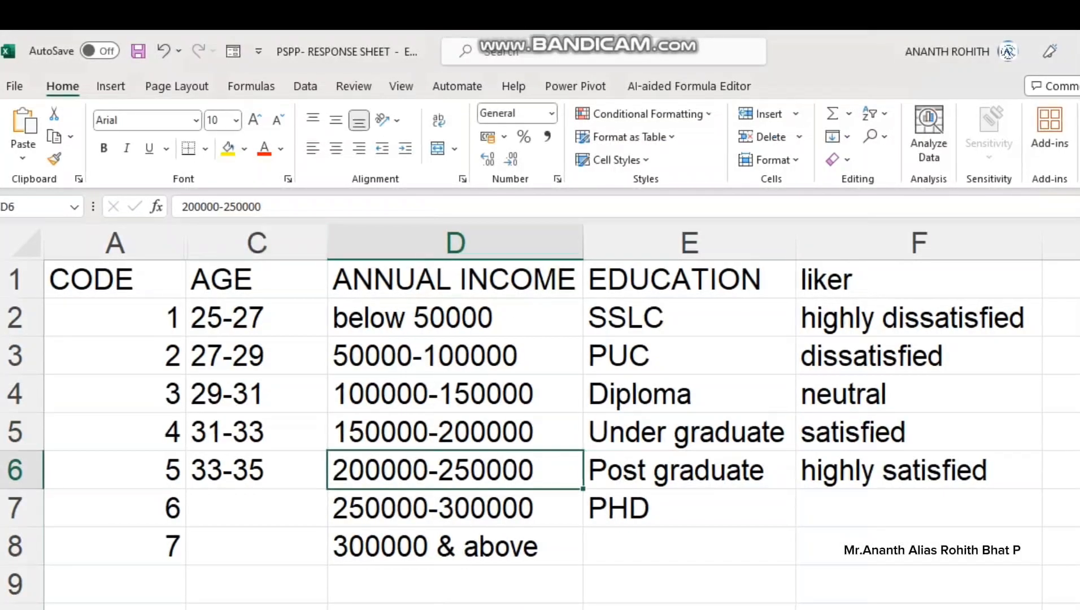
drag(266, 208, 178, 207)
key(ctrl+c)
key(alt+Tab)
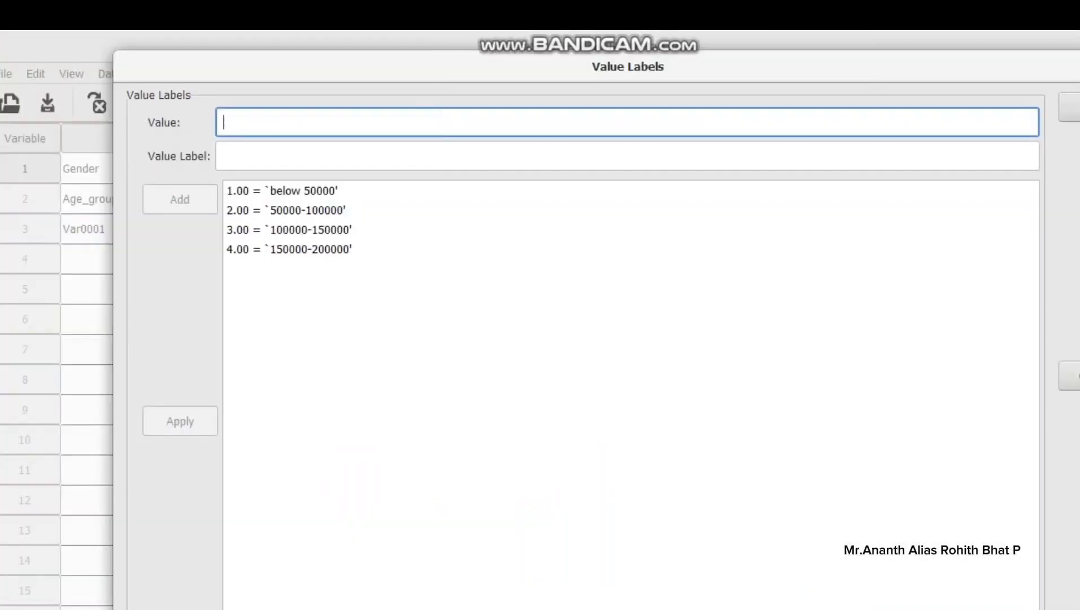
text(4)
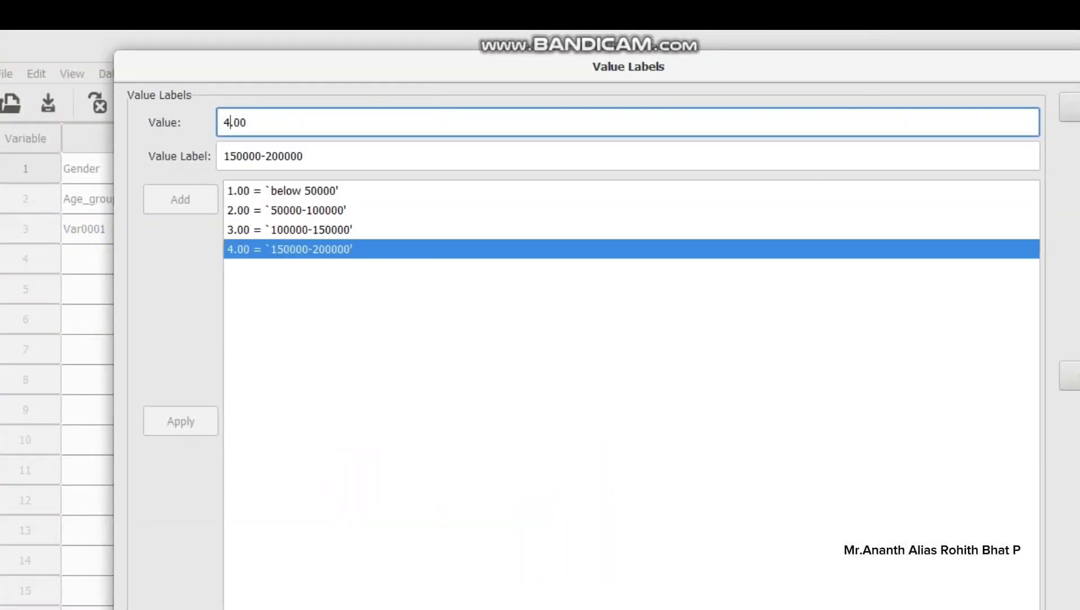
key(BackSpace)
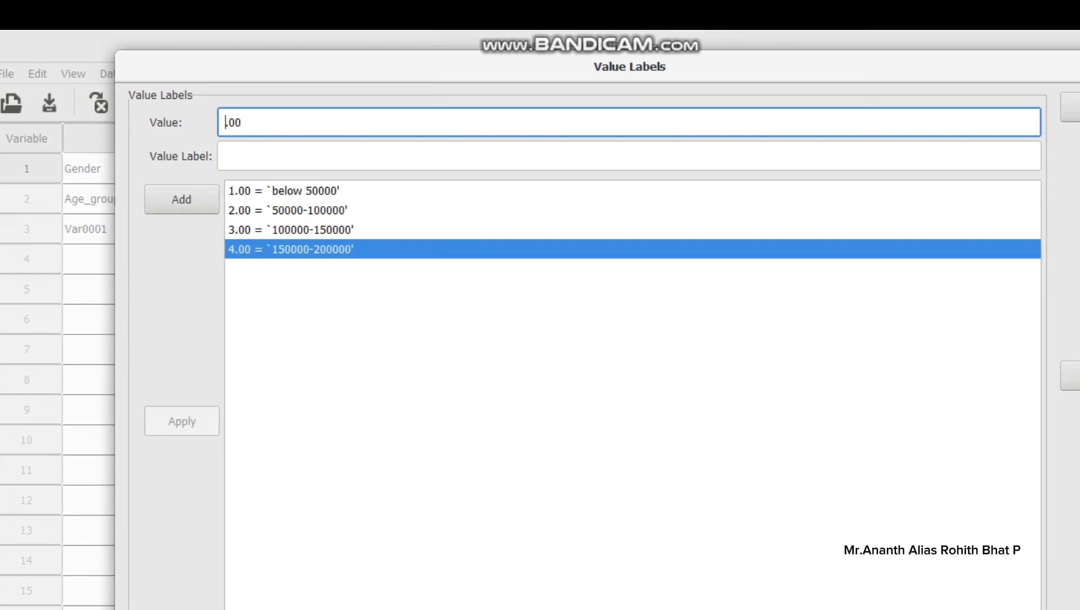
key(alt+Tab)
key(alt+Tab)
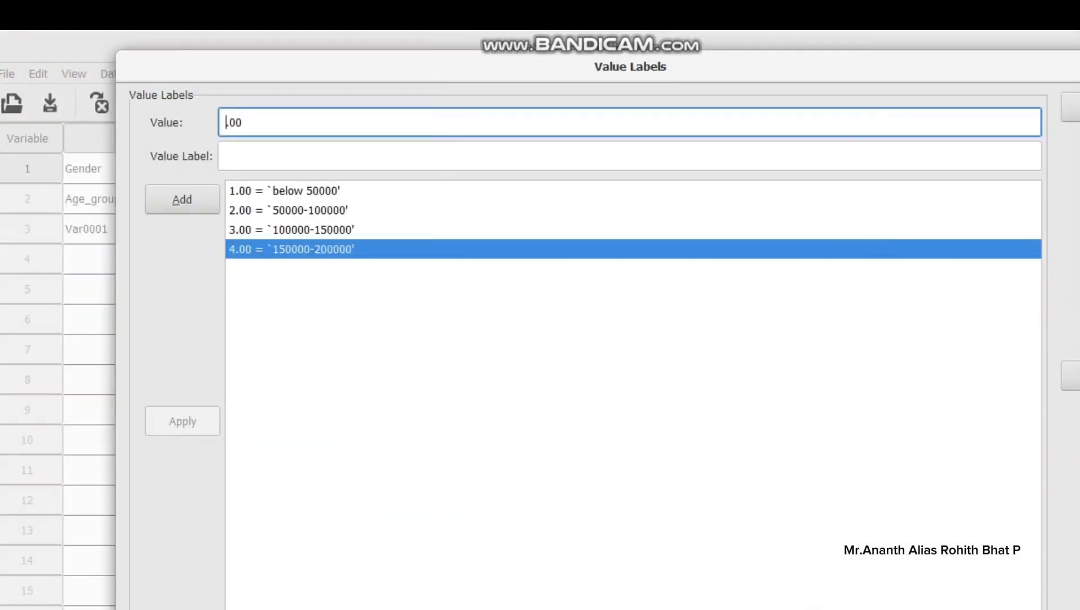
right_click(265, 156)
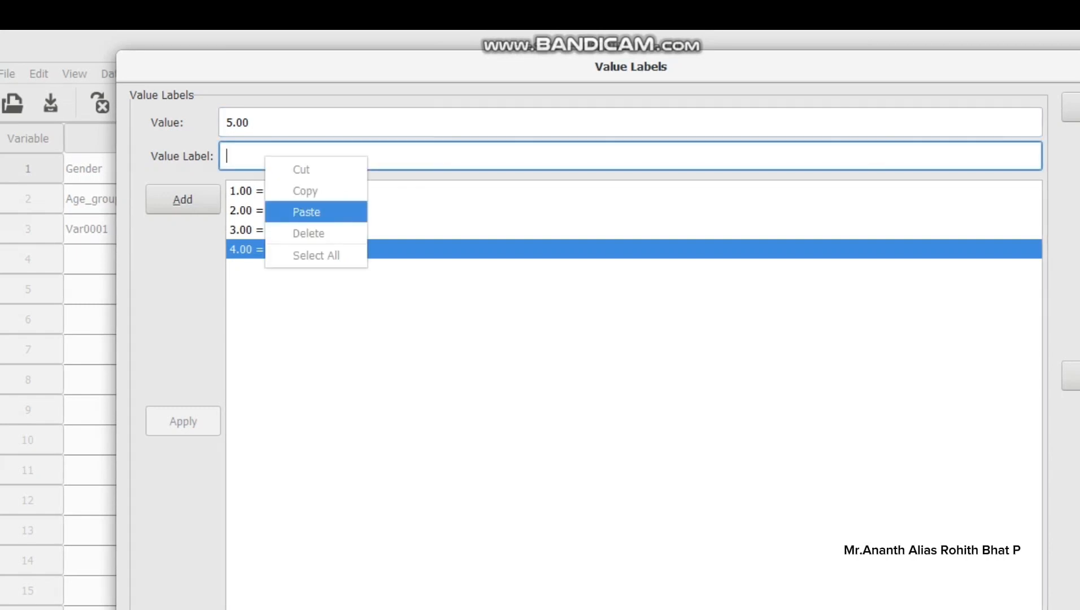
click(183, 200)
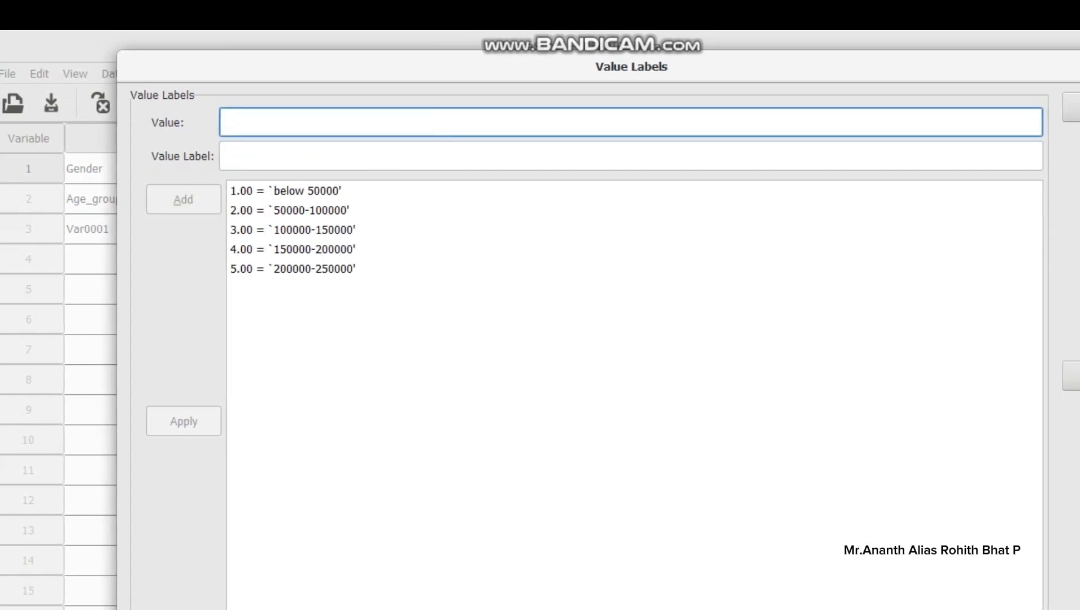
key(alt+Tab)
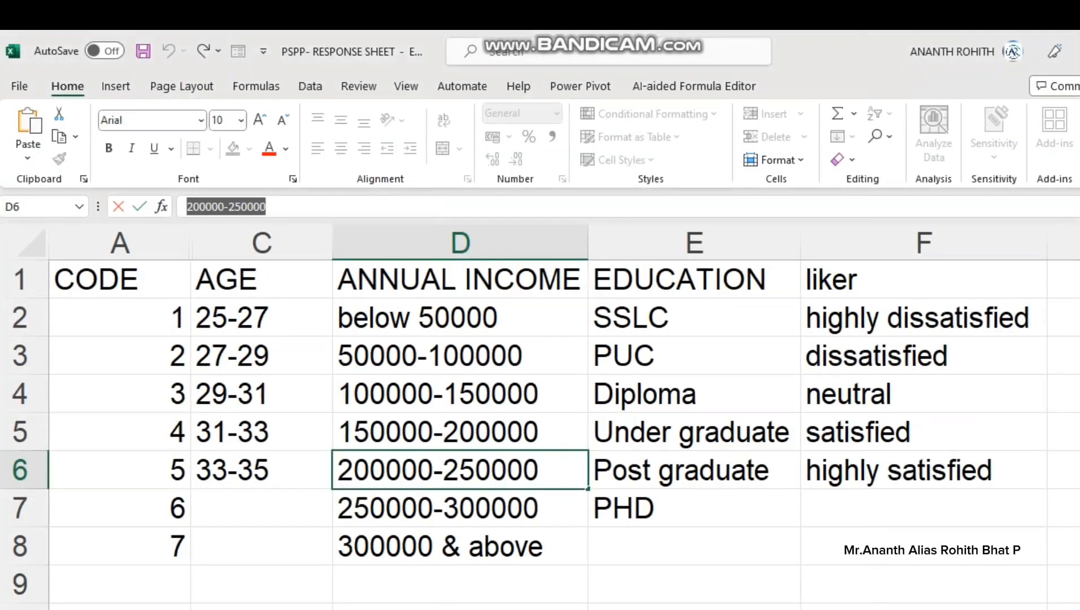
click(460, 508)
drag(267, 207, 186, 208)
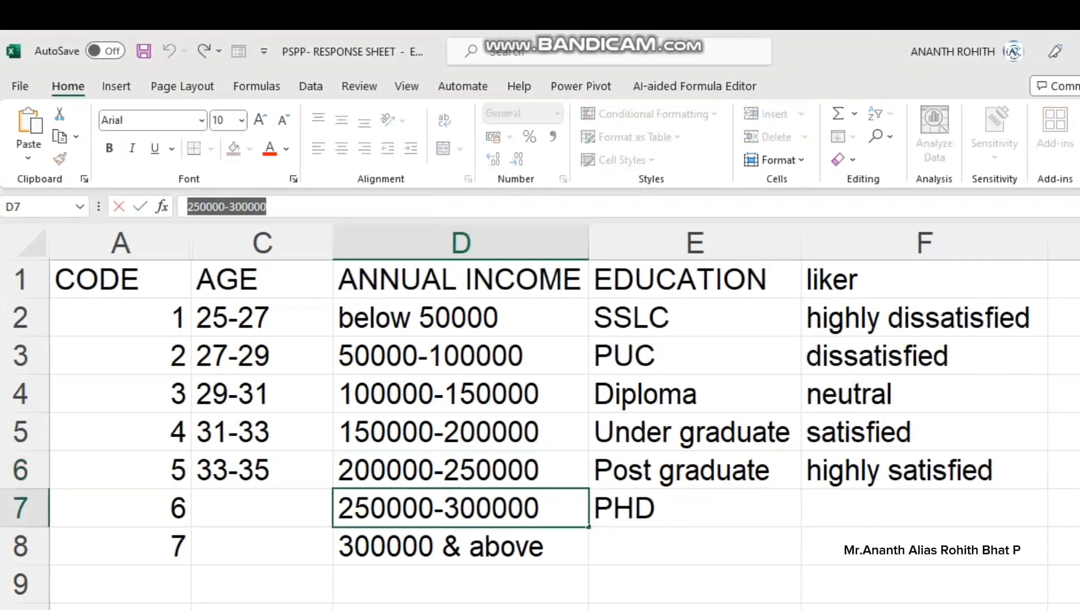
key(alt+Tab)
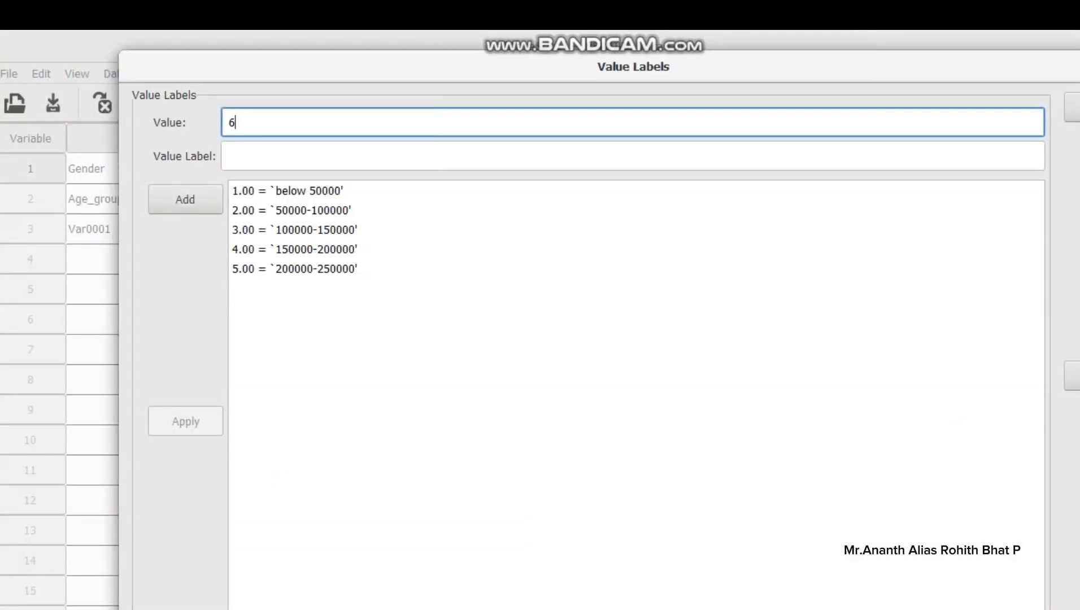
right_click(266, 159)
click(307, 215)
key(Return)
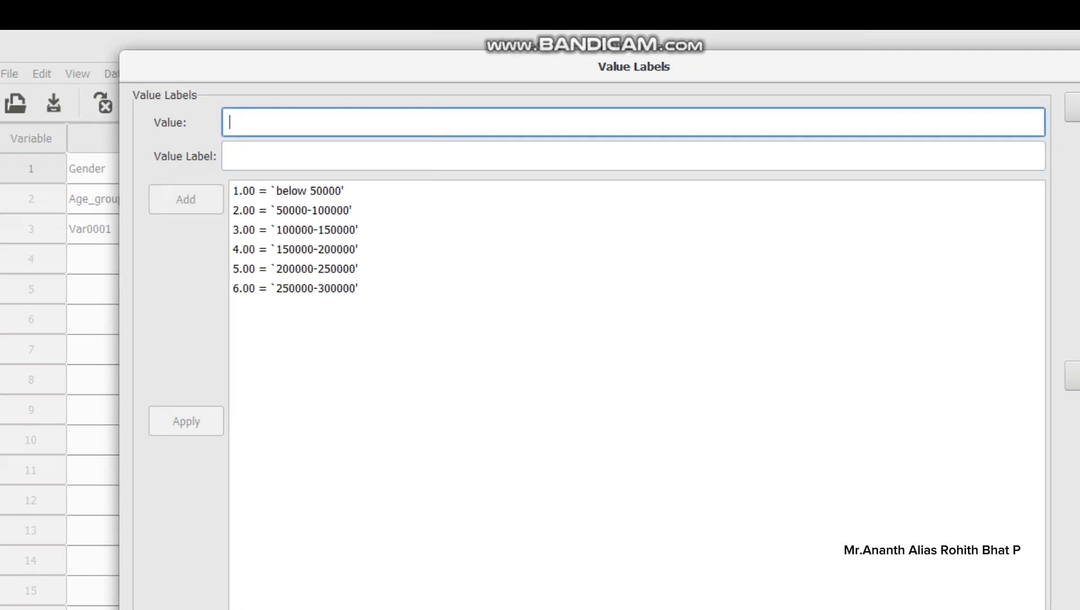
Step: Add 300000 & above, copied from the Excel code sheet, as the label for value 7 in PSPP and accept the value labels
click(266, 156)
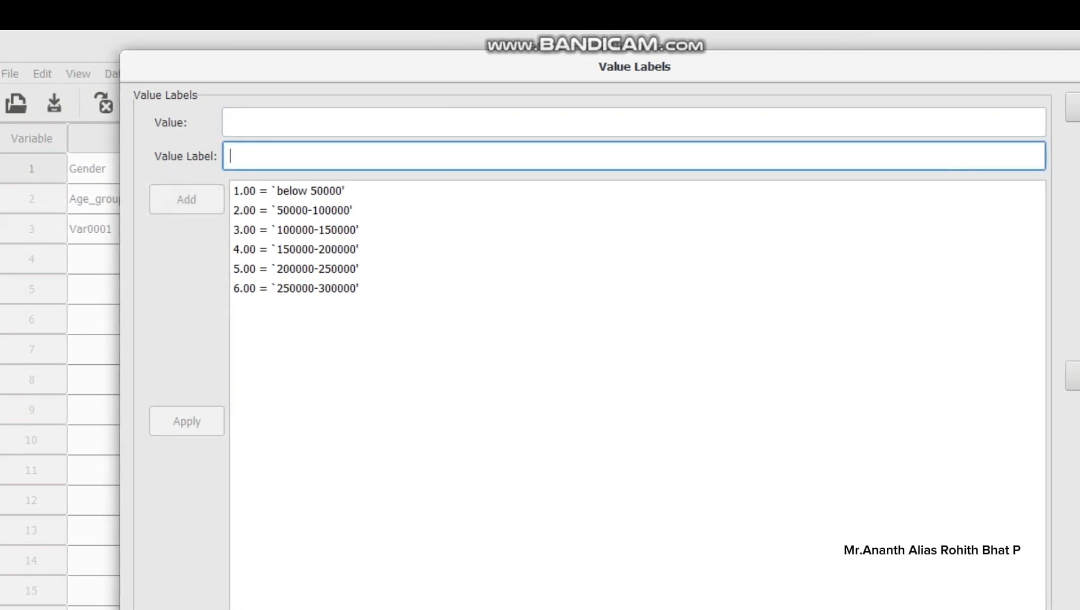
click(265, 122)
text(7)
click(265, 157)
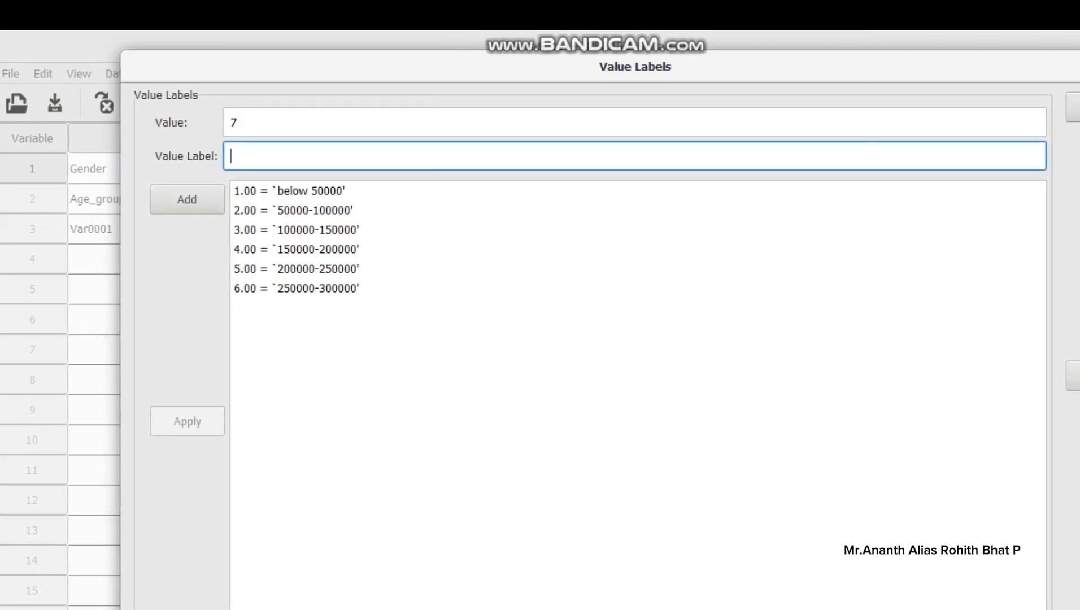
key(alt+Tab)
click(464, 546)
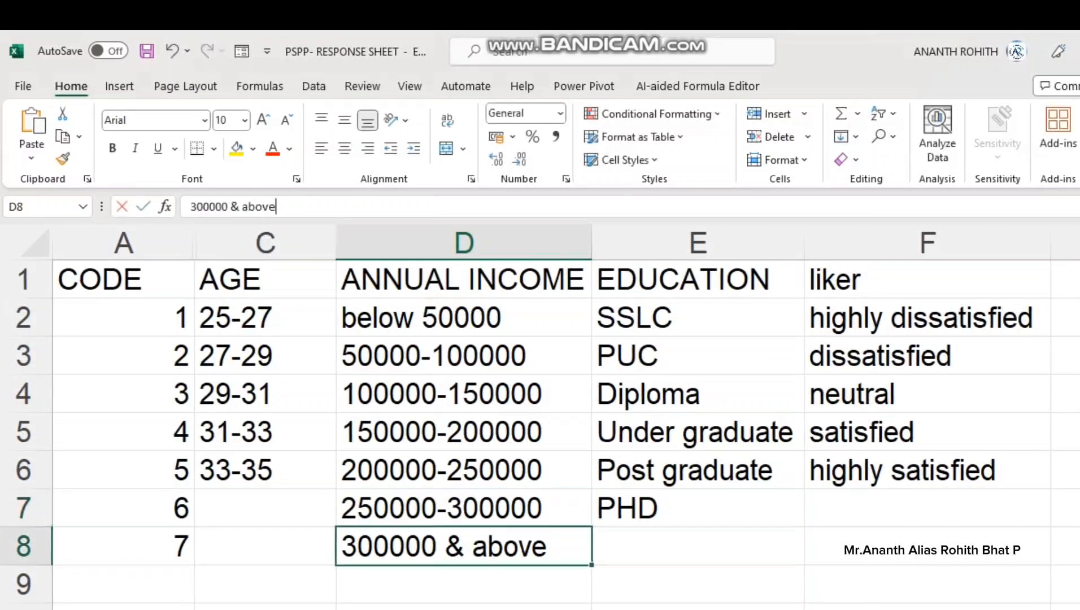
drag(278, 207, 187, 207)
key(alt+Tab)
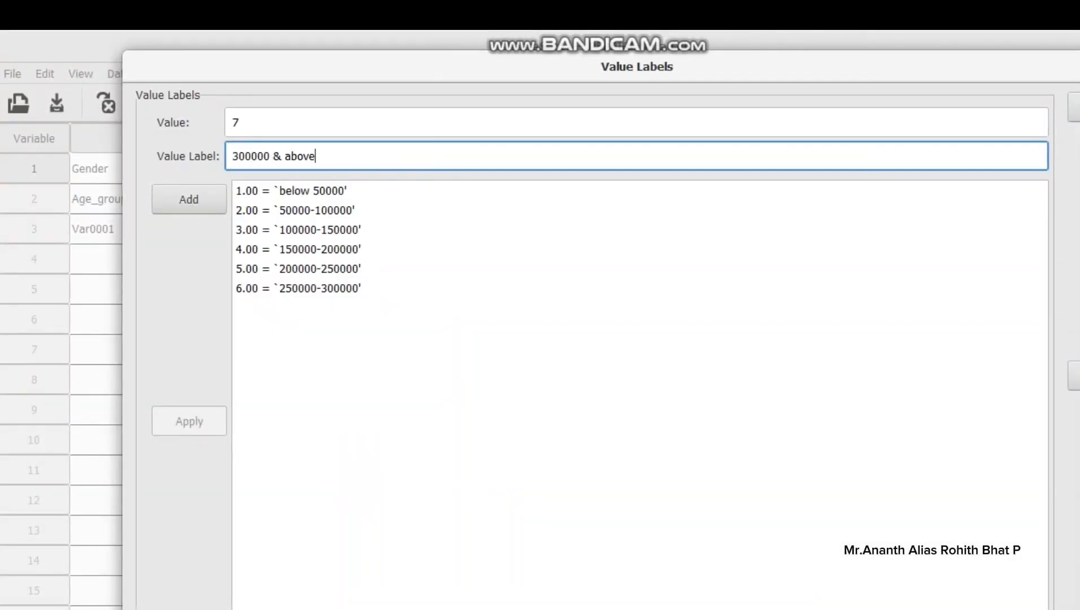
key(Tab)
key(Return)
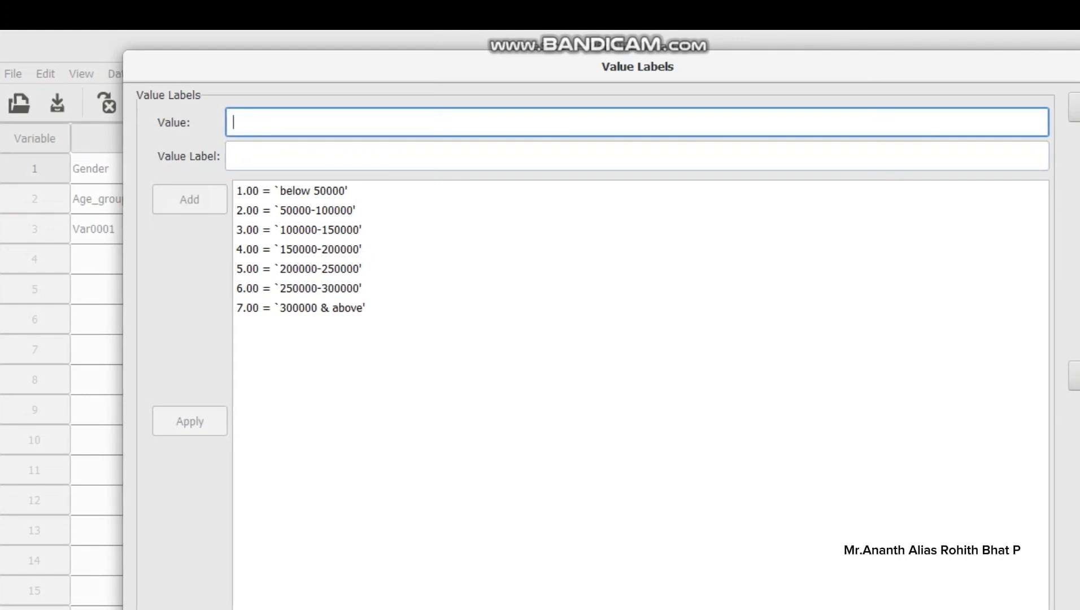
key(Return)
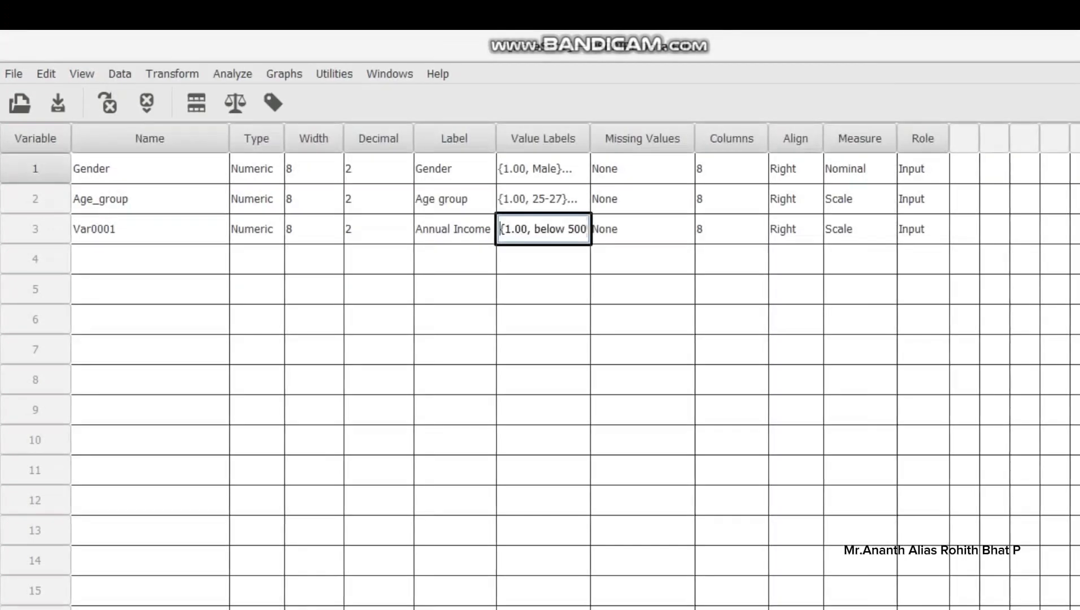
Step: Rename the third variable, Var0001, as Annual_income
click(104, 229)
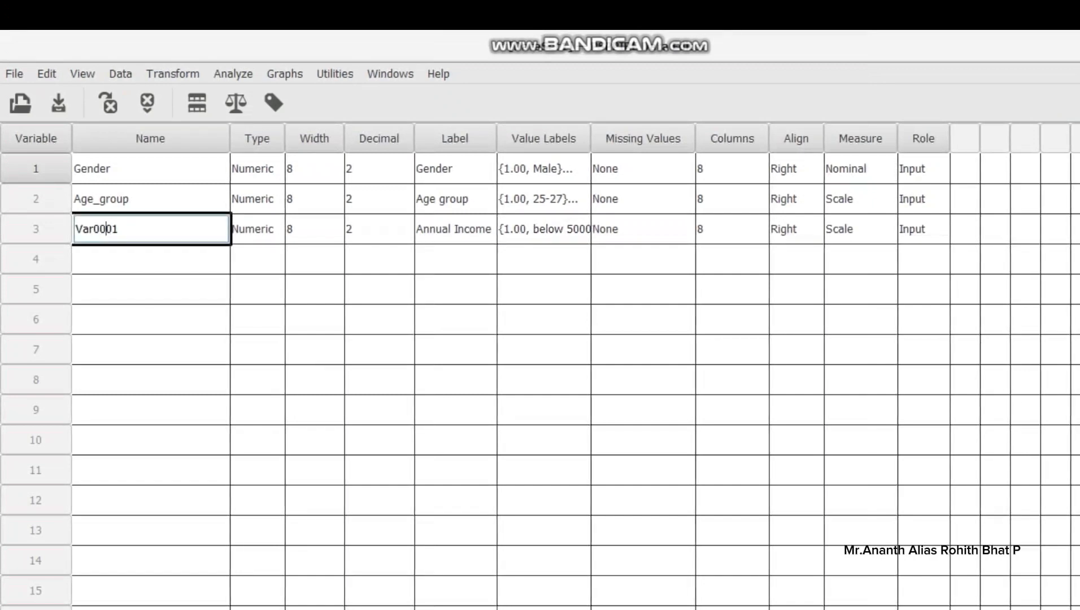
double_click(104, 229)
text(Ann)
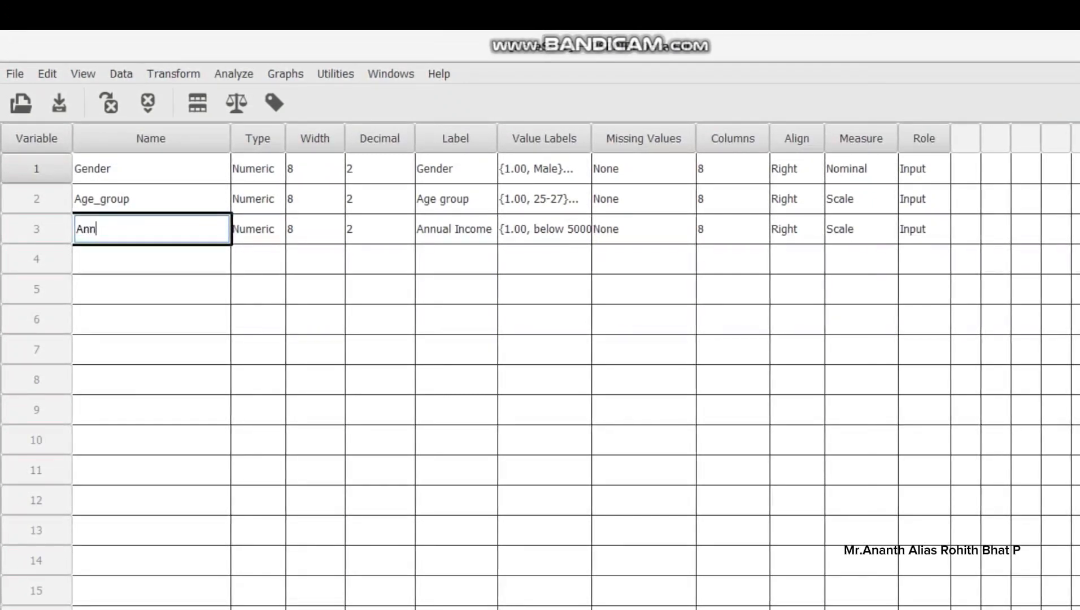
text(ual_incom)
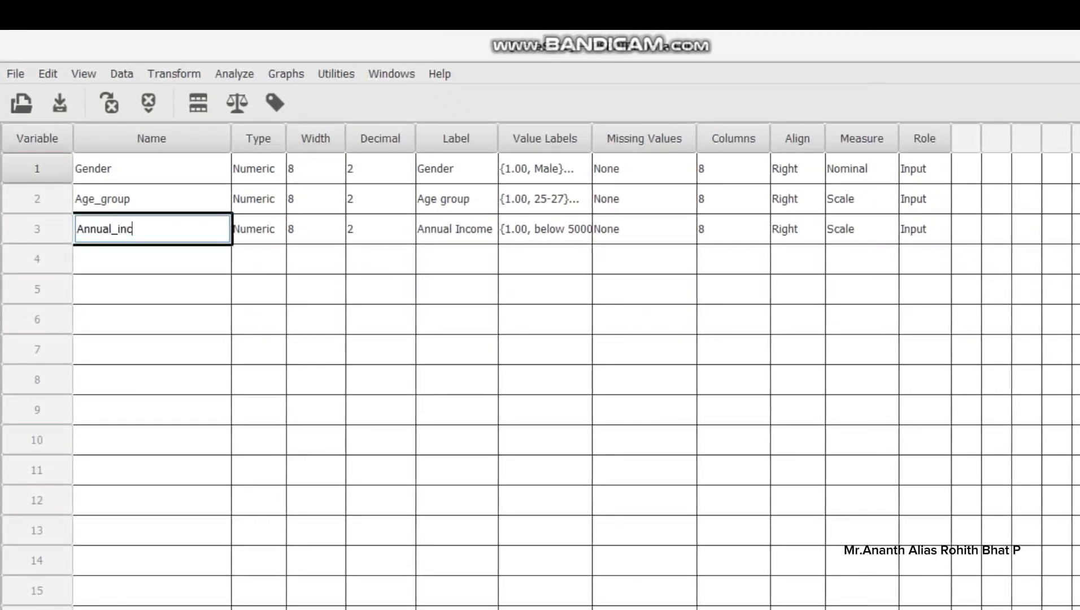
key(BackSpace)
text(me)
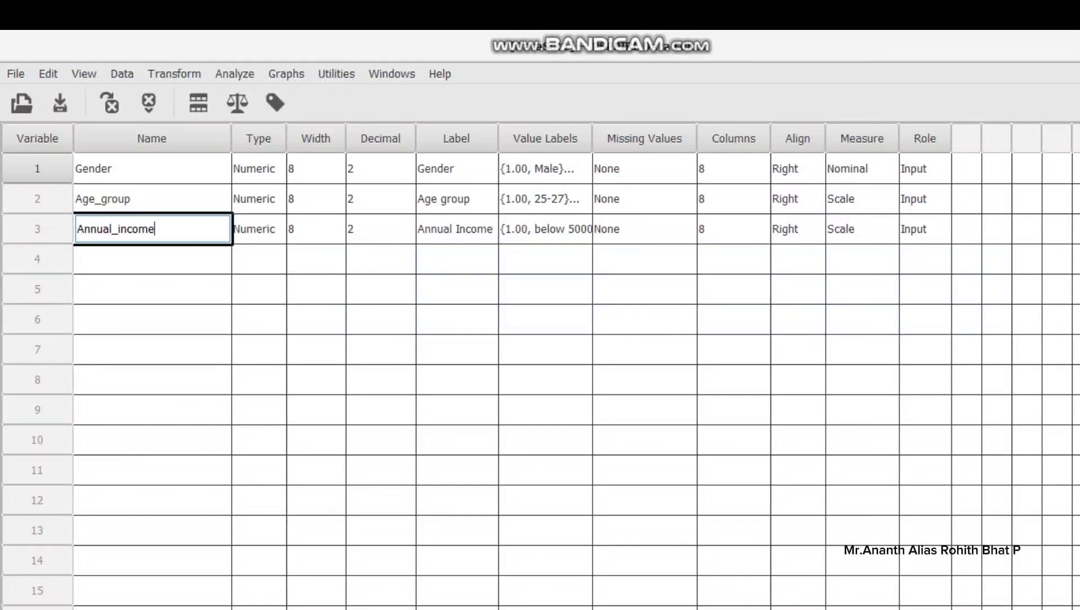
key(Return)
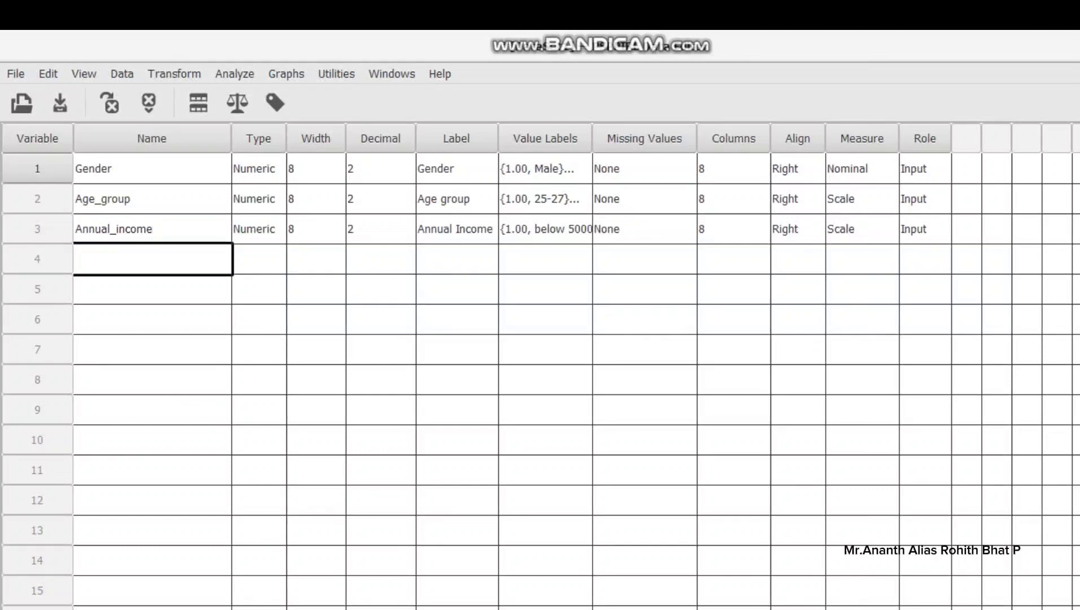
drag(130, 169, 130, 199)
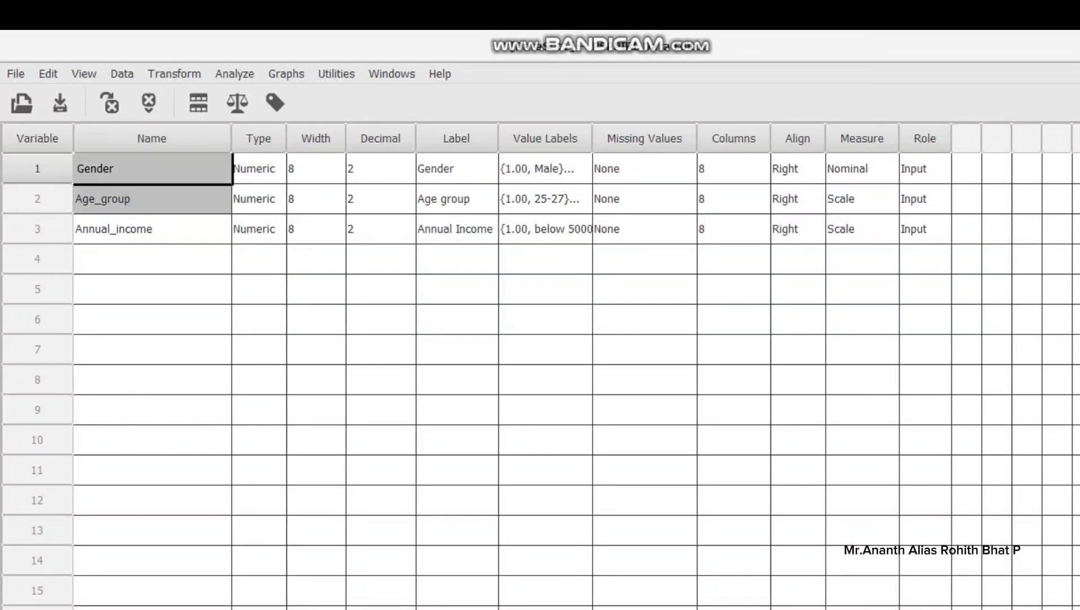
drag(130, 259, 130, 229)
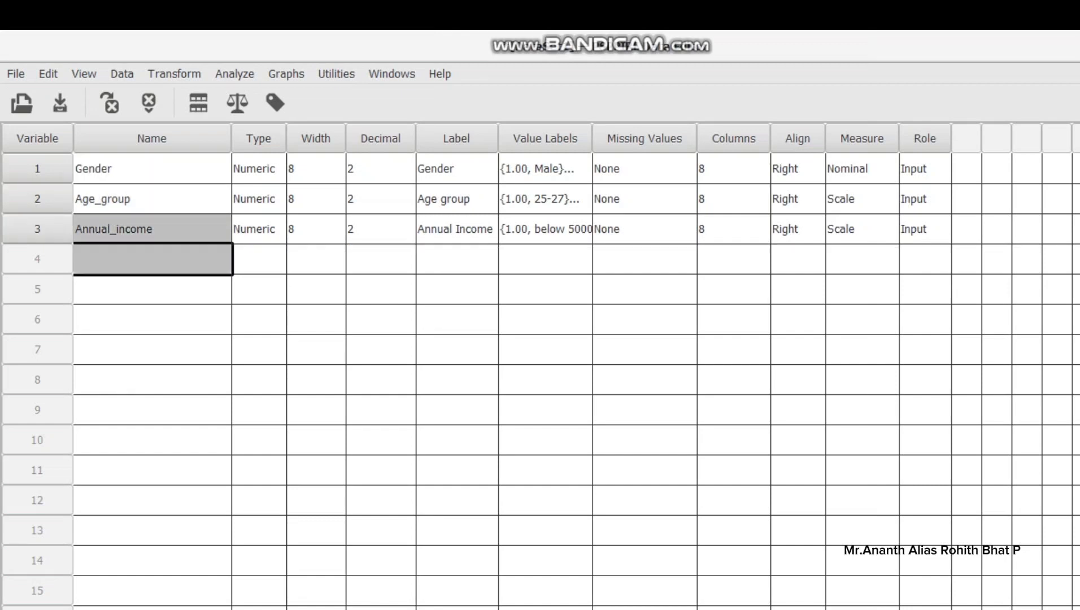
click(545, 229)
Step: Open the measurement level choices for the Age_group variable
click(862, 199)
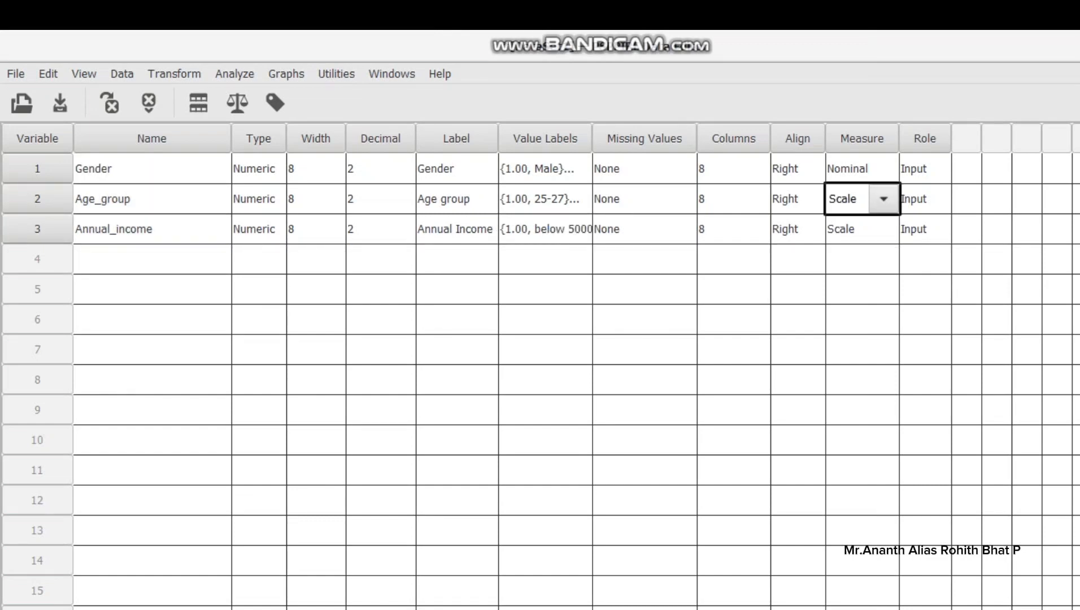
click(884, 199)
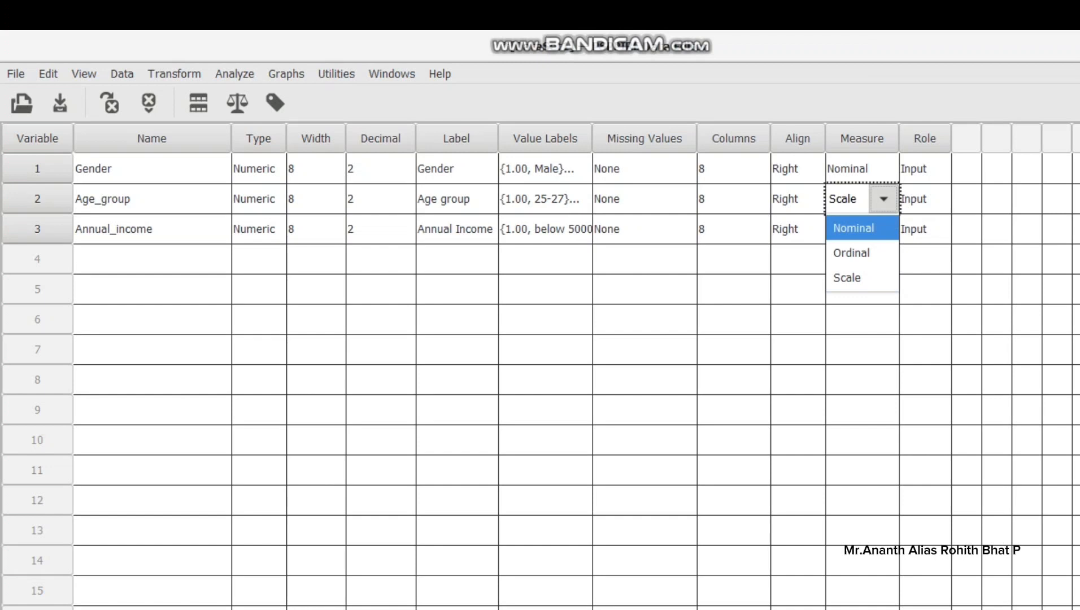
Step: Set the measurement level of the Age_group and Annual_income variables to Ordinal
click(852, 253)
click(862, 229)
click(884, 229)
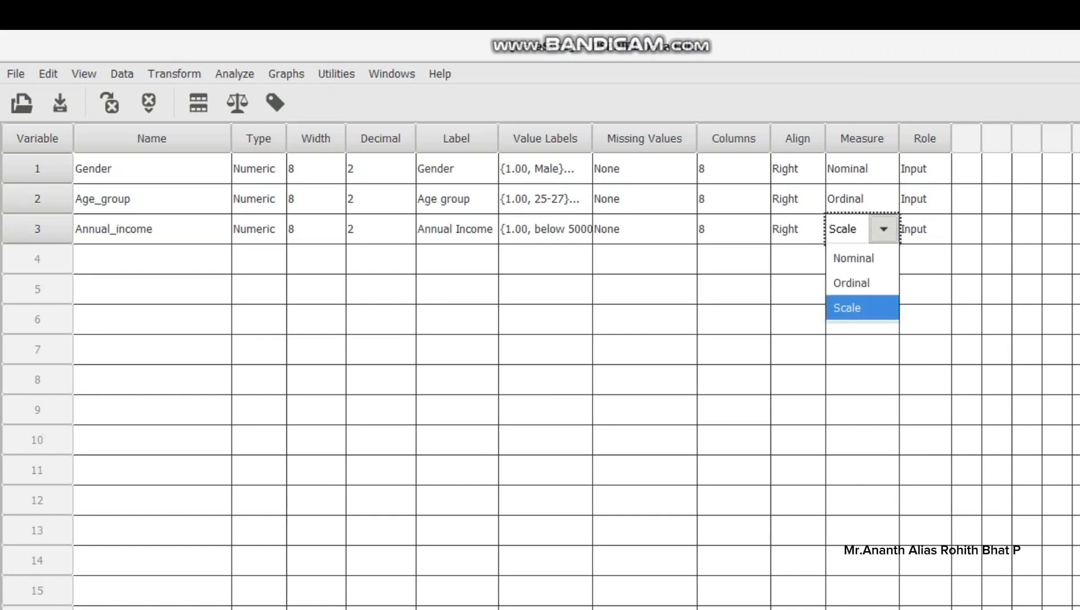
click(852, 282)
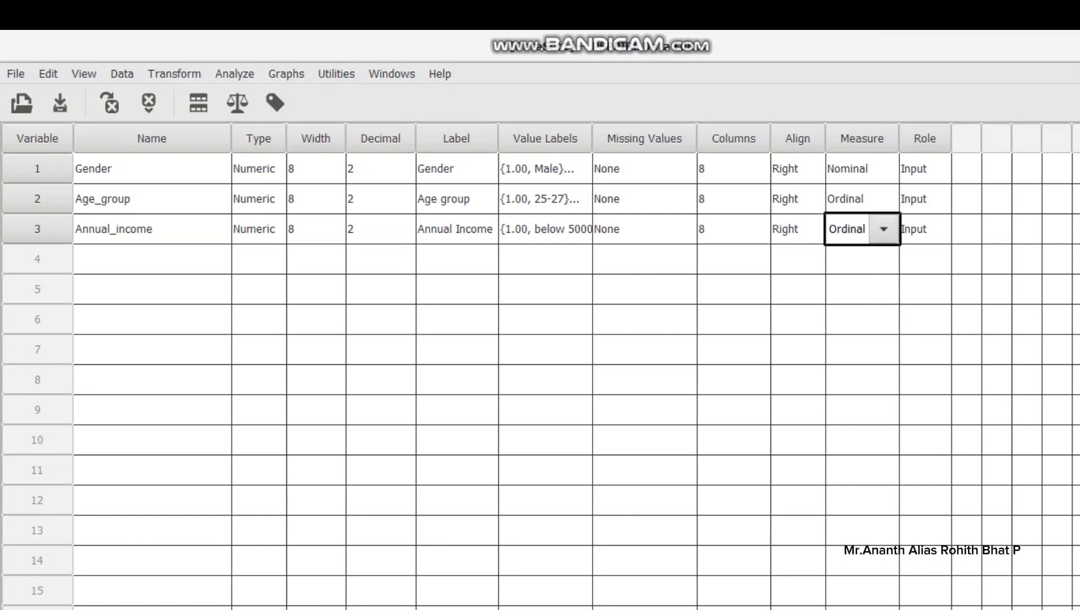
drag(152, 229, 152, 319)
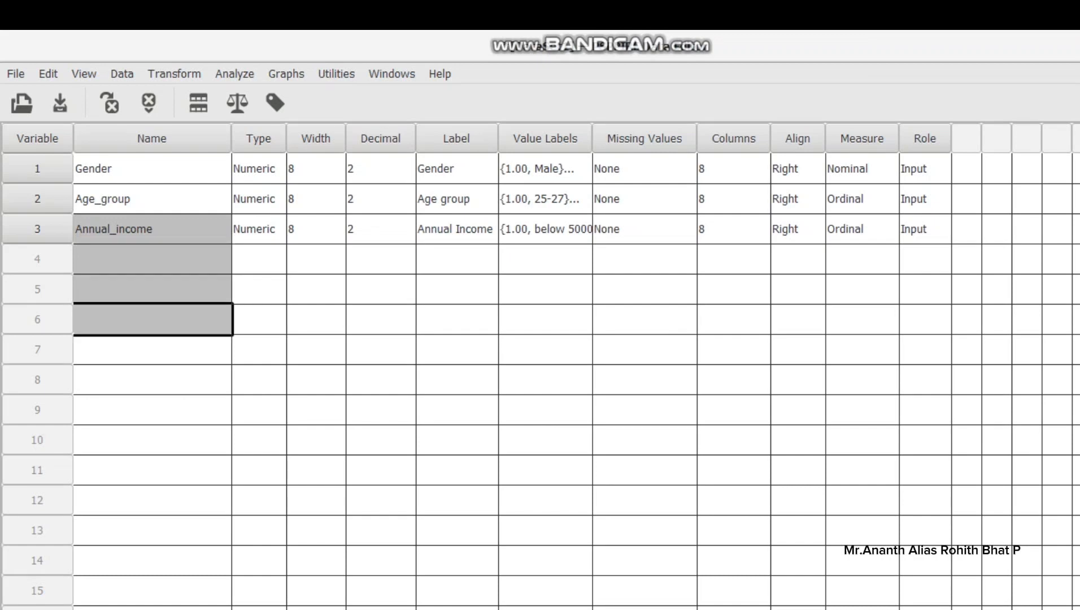
Step: Bring up the data sheet and compare its Gender, Age_group and Annual_income columns with the variable definitions
click(31, 609)
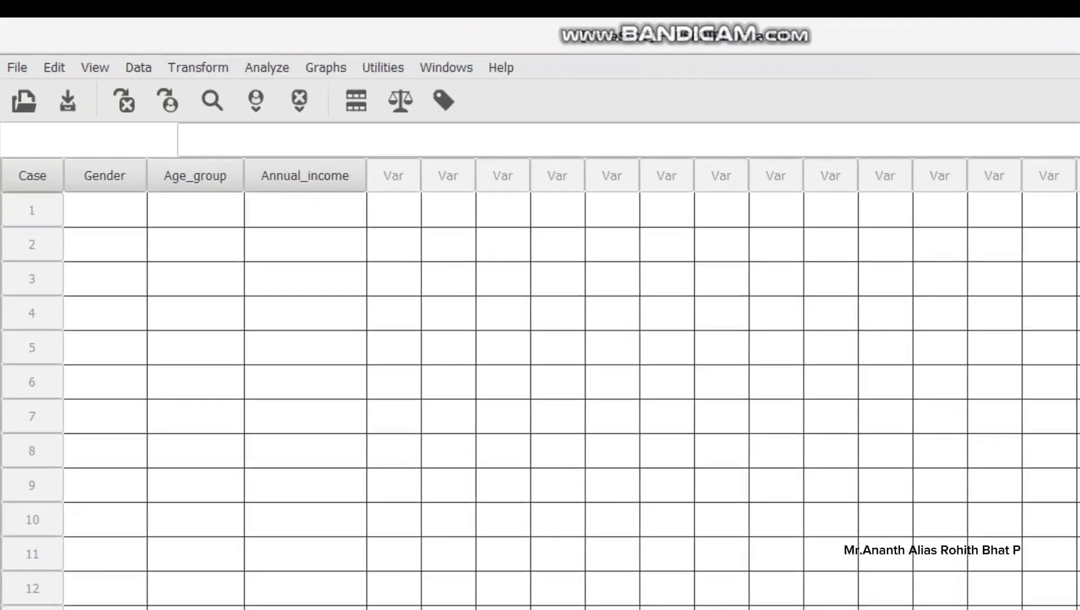
click(93, 199)
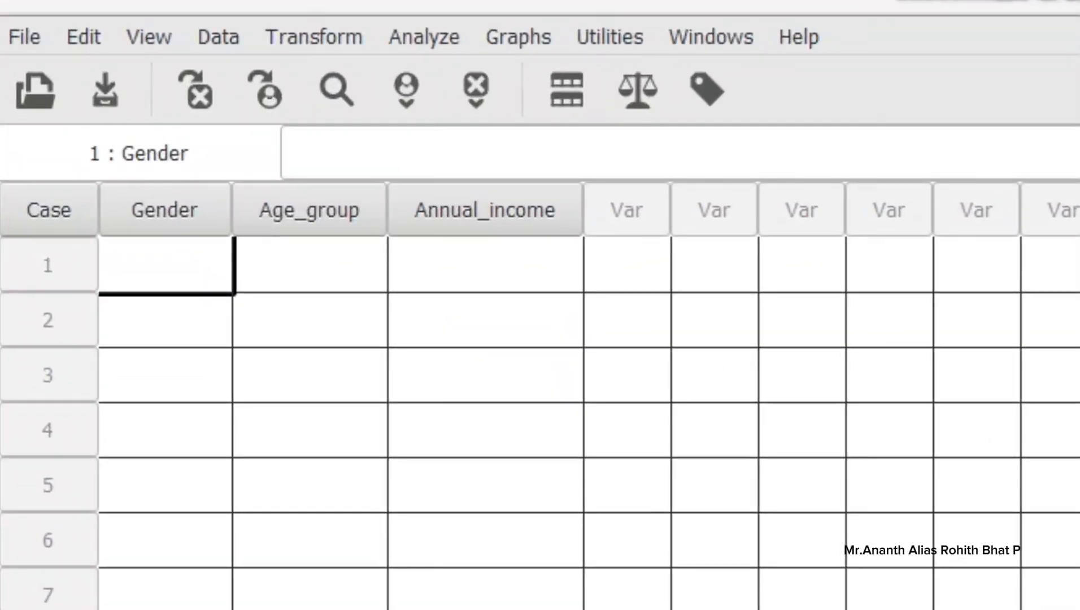
click(486, 430)
click(165, 264)
double_click(165, 210)
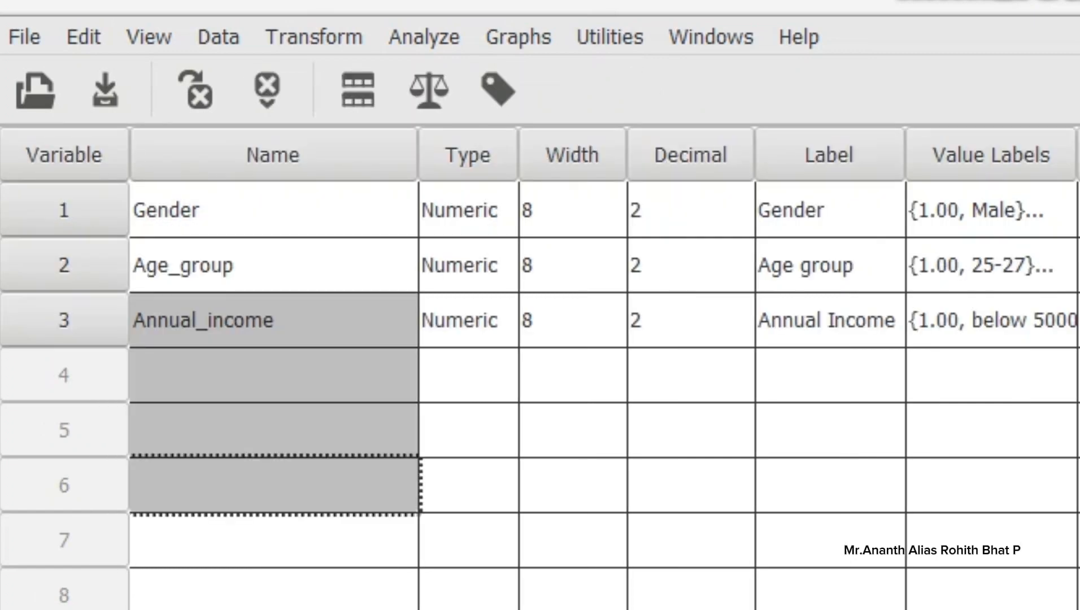
key(ctrl+shift+d)
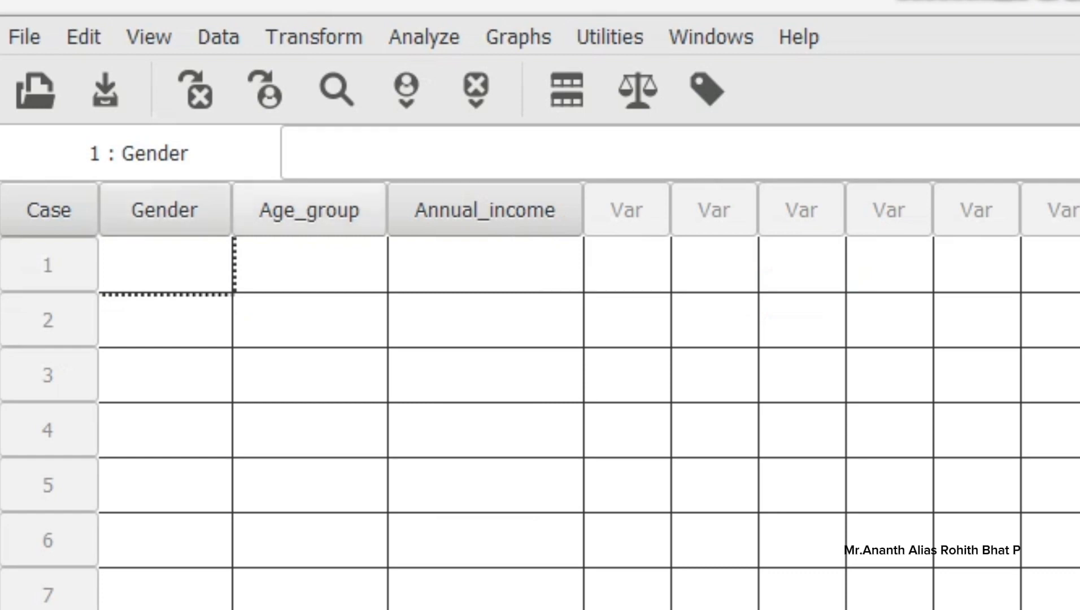
drag(232, 210, 221, 210)
drag(376, 210, 386, 210)
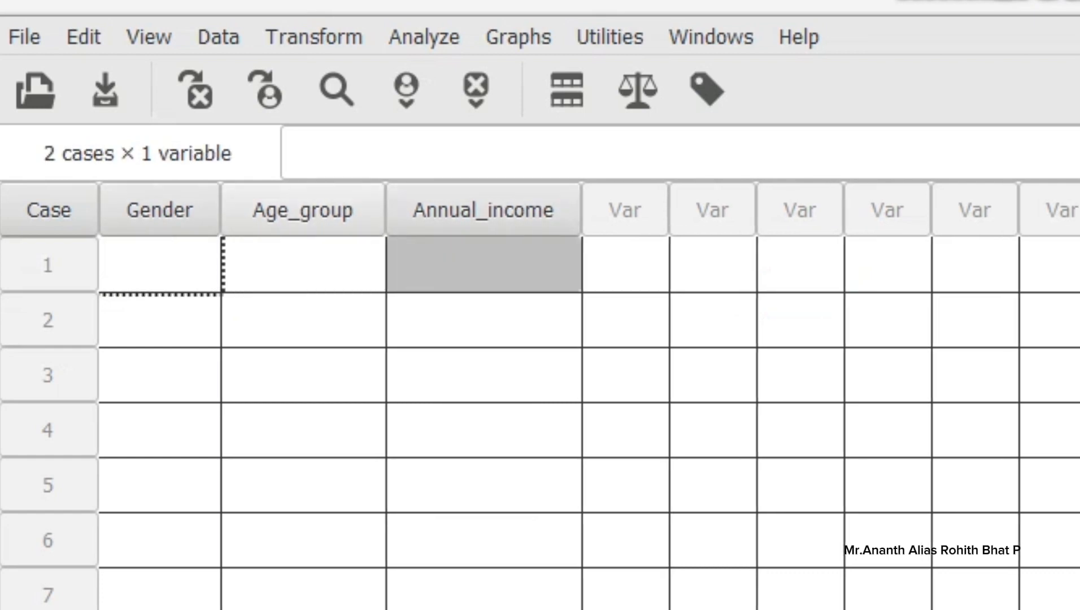
Step: Enter the codes for case 1: Gender 1, Age_group 2 and Annual_income 3
click(161, 265)
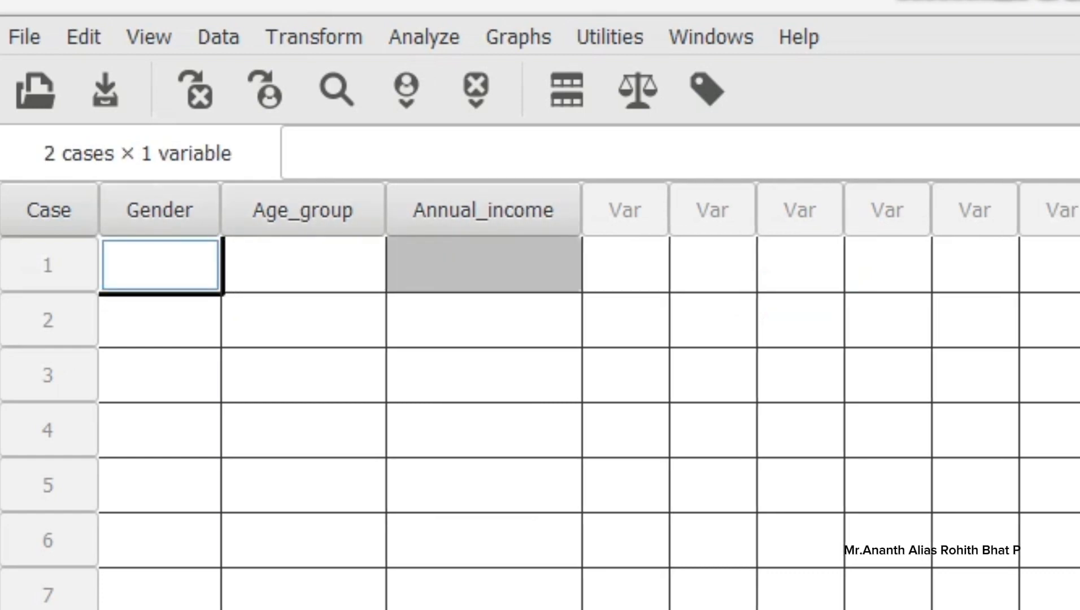
text(1)
key(Tab)
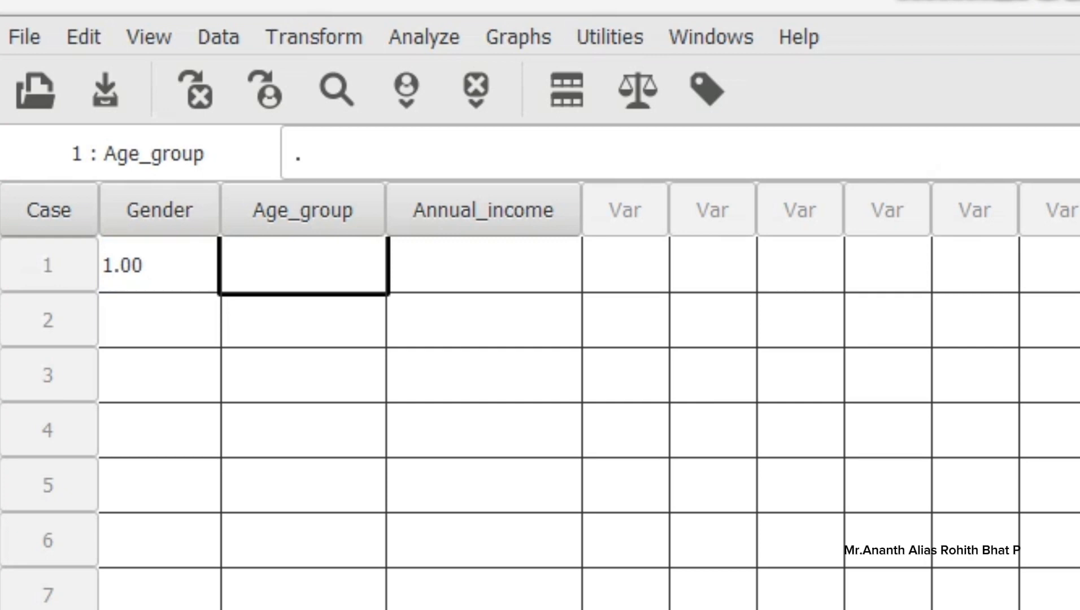
text(2)
key(Tab)
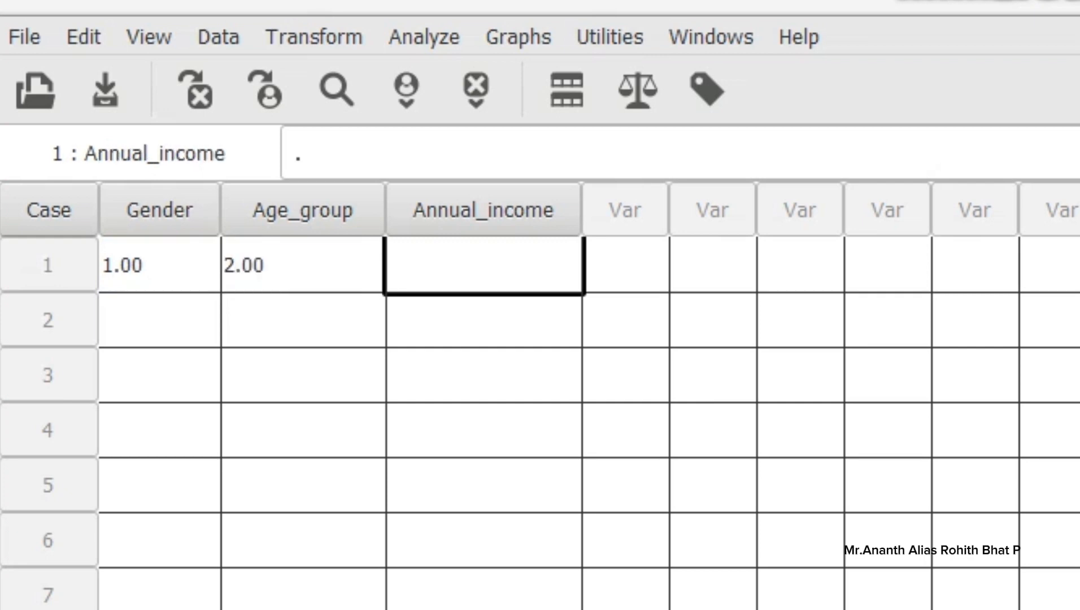
text(3)
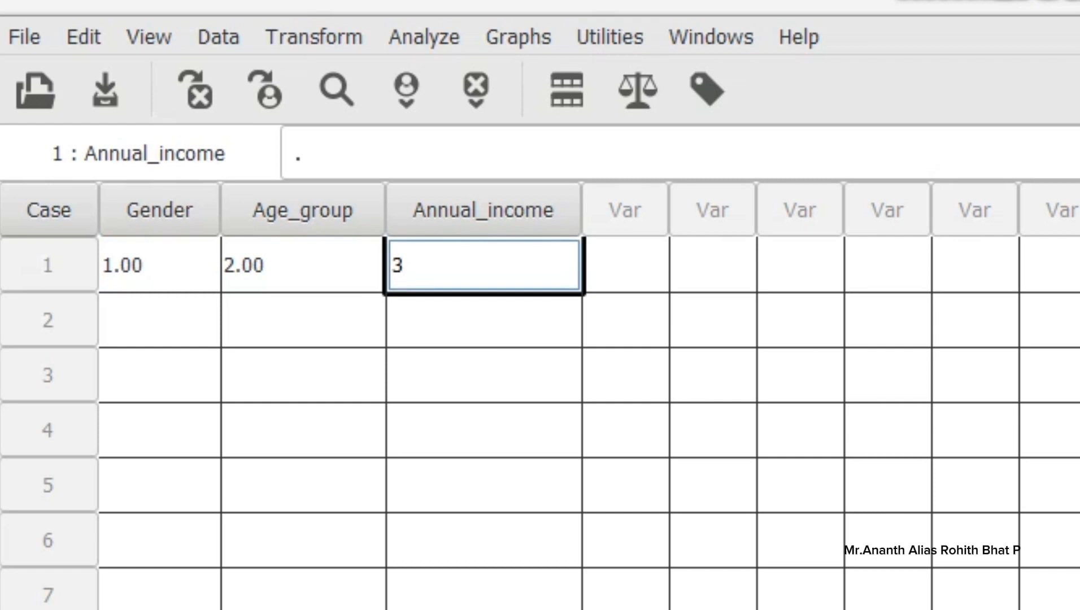
key(Return)
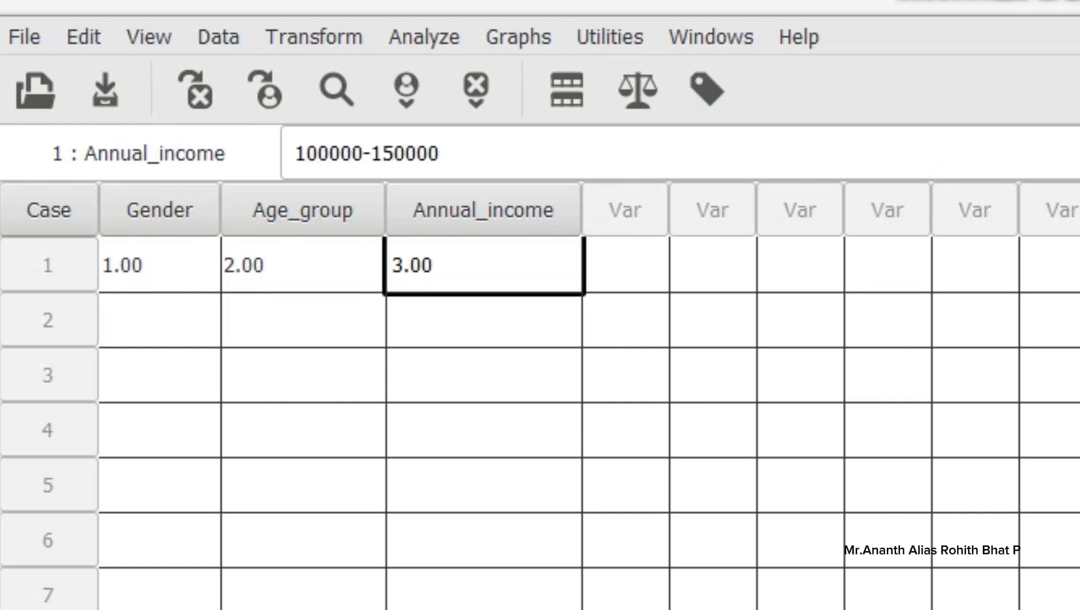
Step: Inspect which value label stands behind each code of case 1 for gender, age group and annual income
click(160, 265)
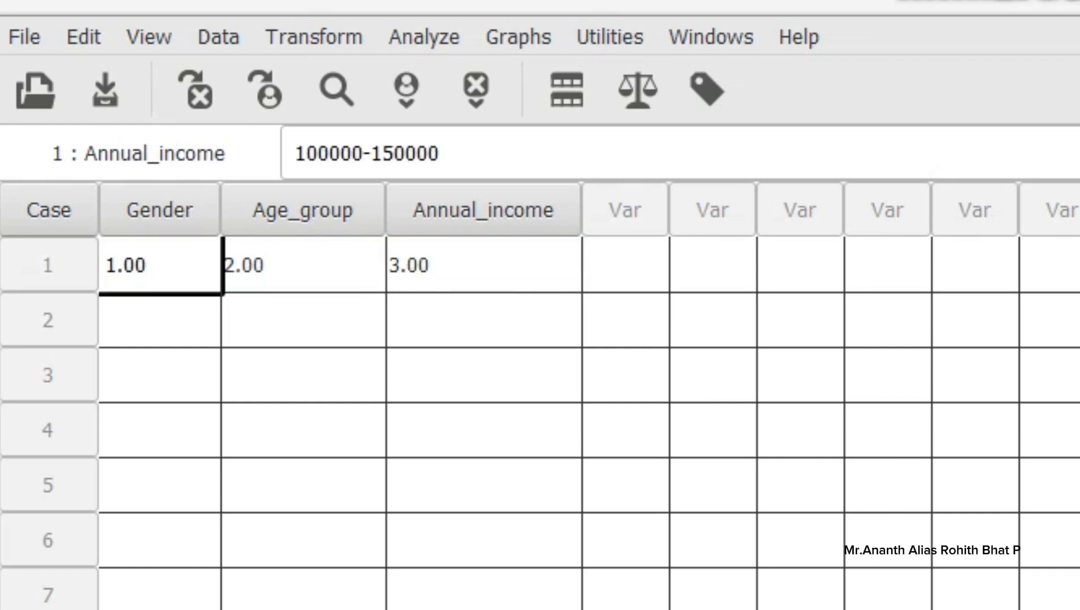
click(169, 266)
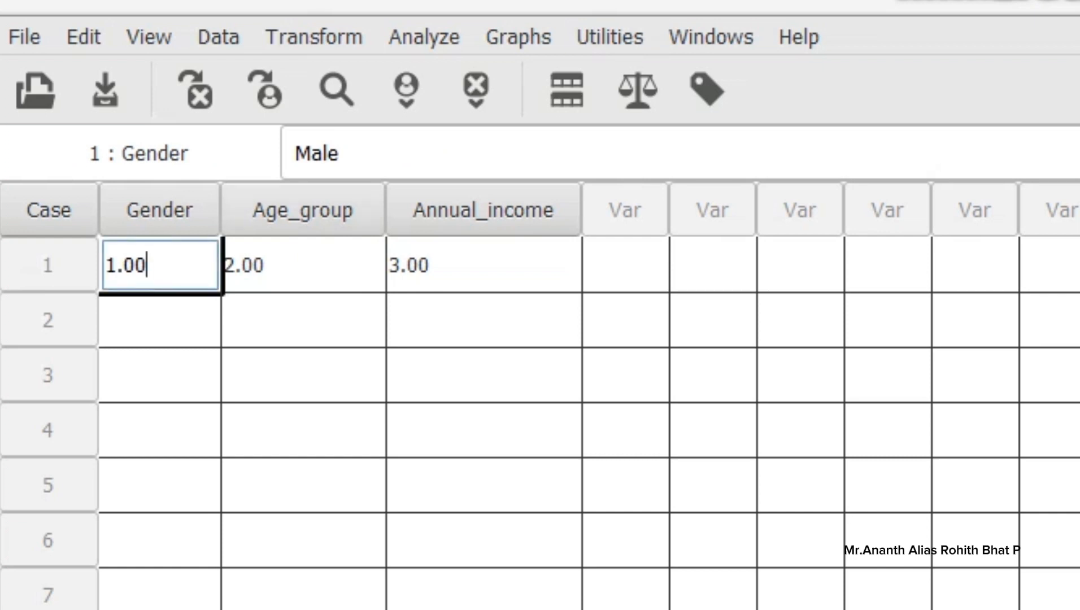
drag(361, 153, 291, 153)
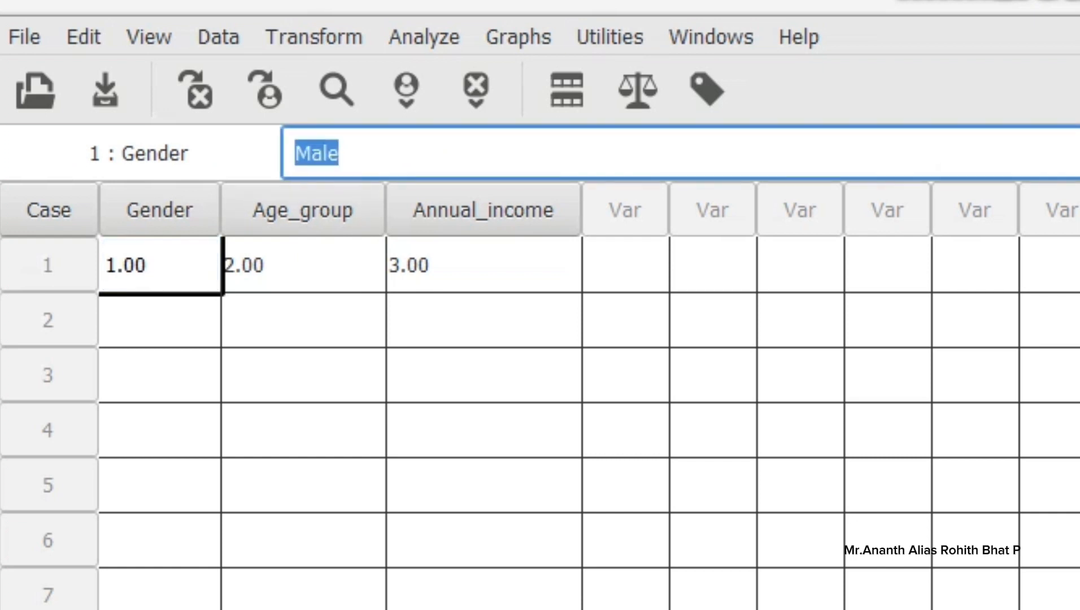
click(303, 265)
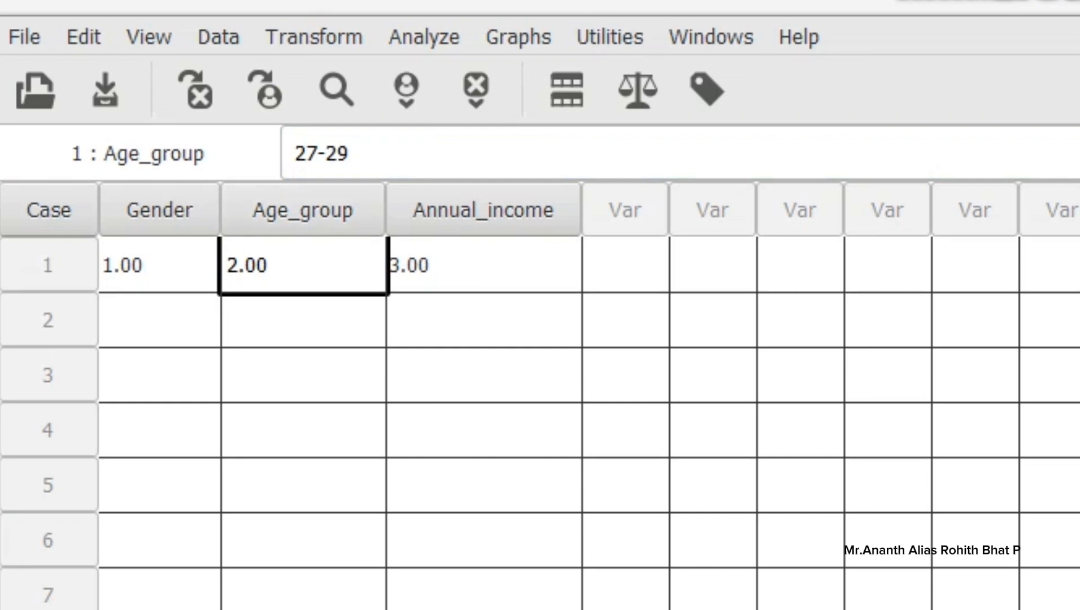
drag(356, 154, 293, 153)
click(483, 265)
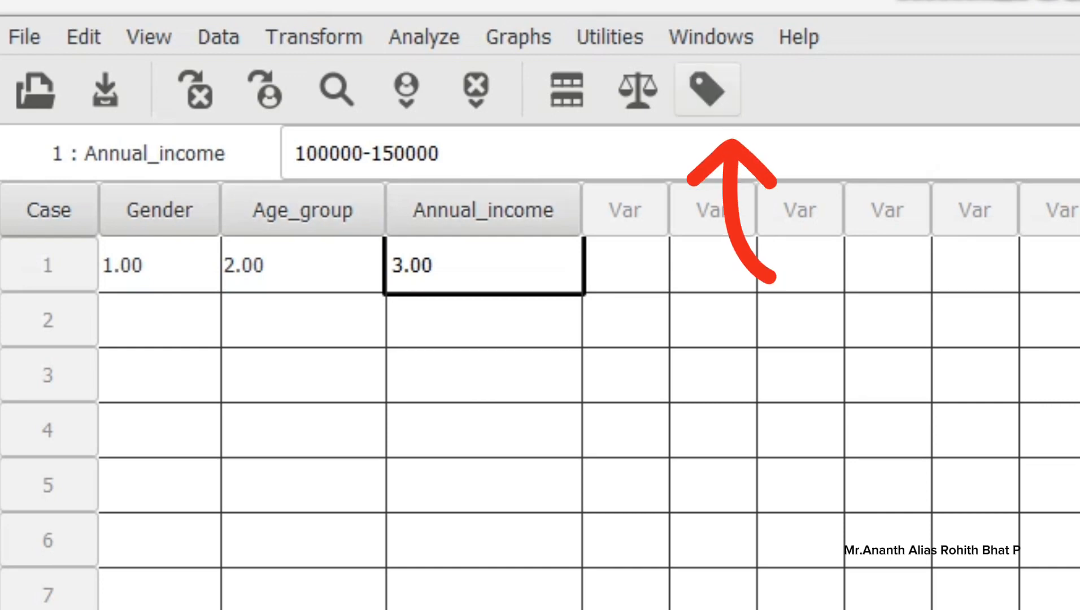
Step: Turn on value label display in the data sheet, comparing codes with labels, and select the three cells of case 1
click(707, 89)
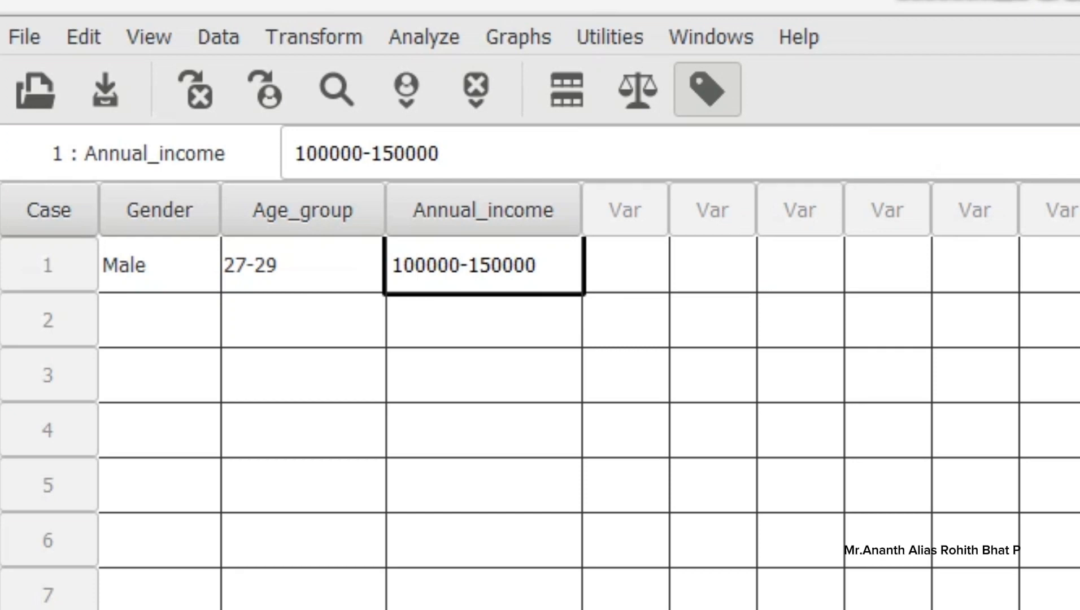
click(707, 90)
click(707, 89)
click(707, 89)
click(707, 89)
click(707, 89)
click(707, 89)
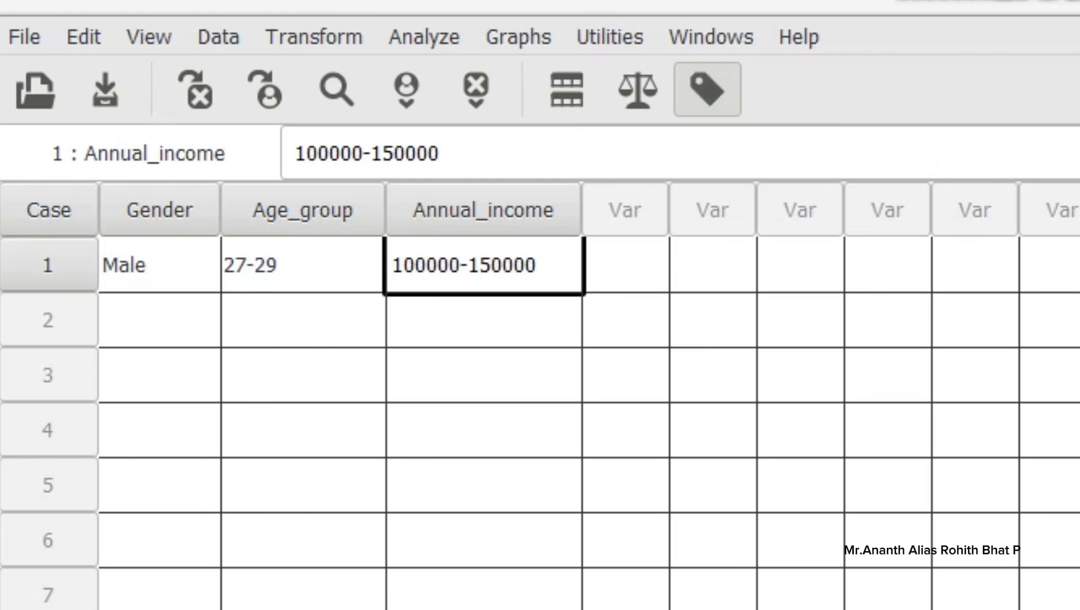
drag(160, 265, 484, 265)
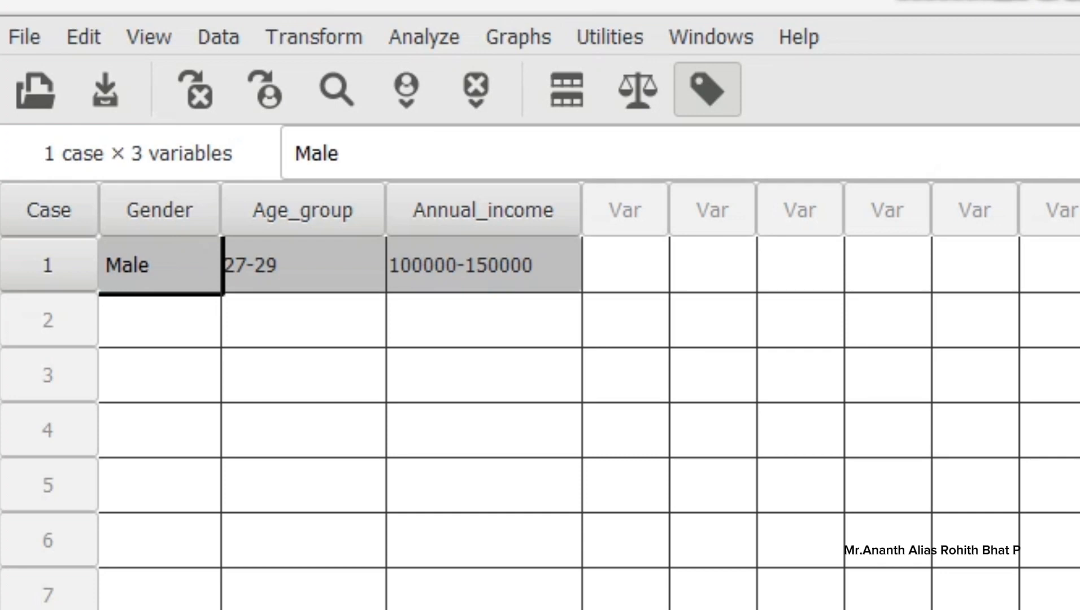
Step: Switch to the empty dataset window and start importing data from a file
key(alt+Tab)
key(alt+Tab)
key(alt+Tab)
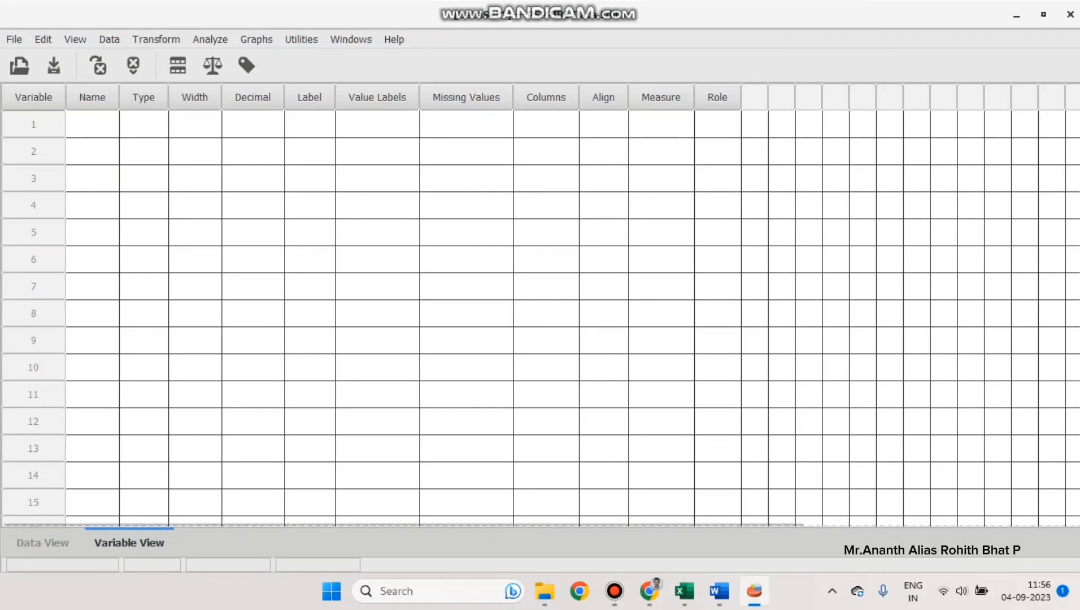
click(14, 40)
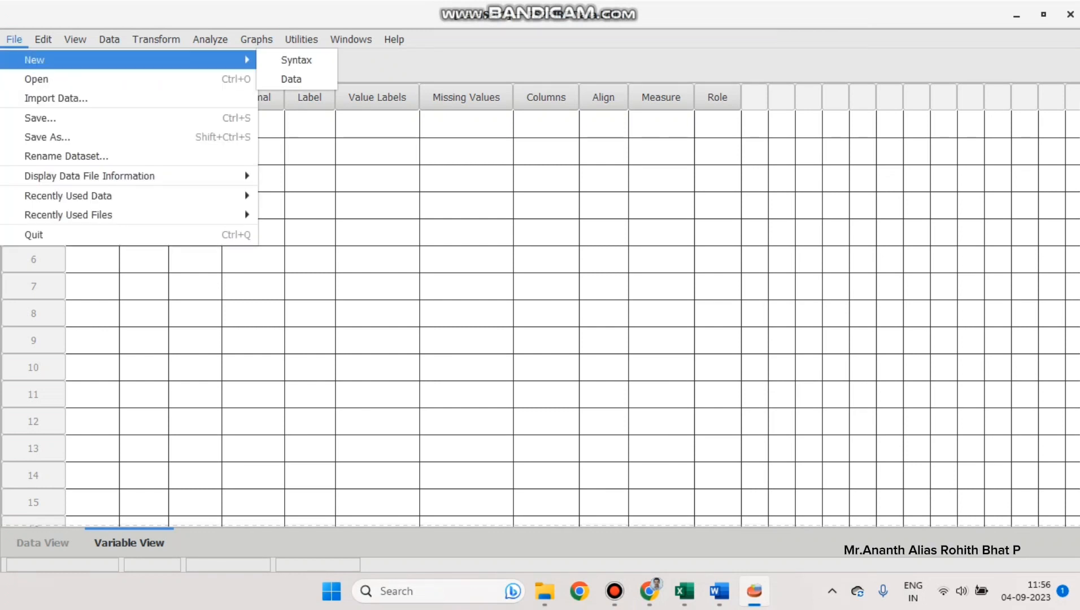
click(56, 98)
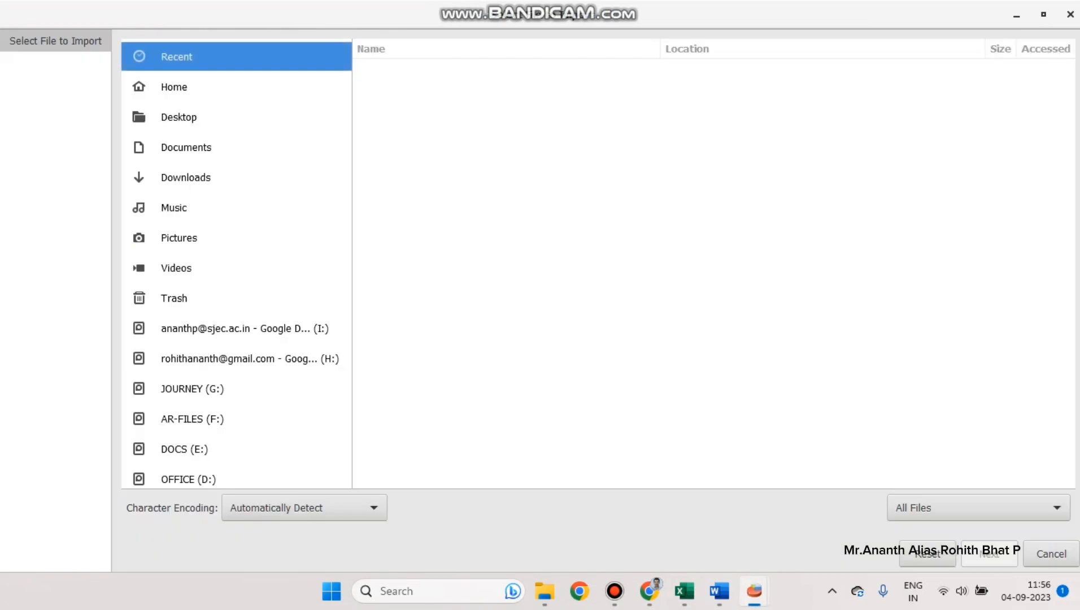
Step: Choose CODED.csv from SJEC > II SEM > ITF > PSPP on the OFFICE (D:) drive as the file to import
scroll(187, 298, down, 2)
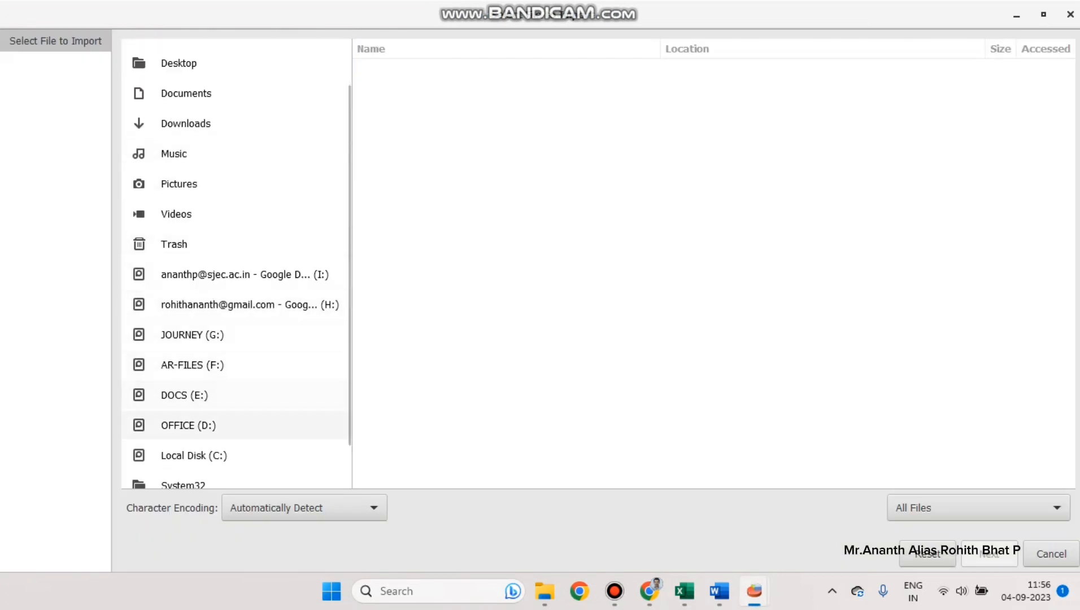
click(189, 425)
double_click(389, 140)
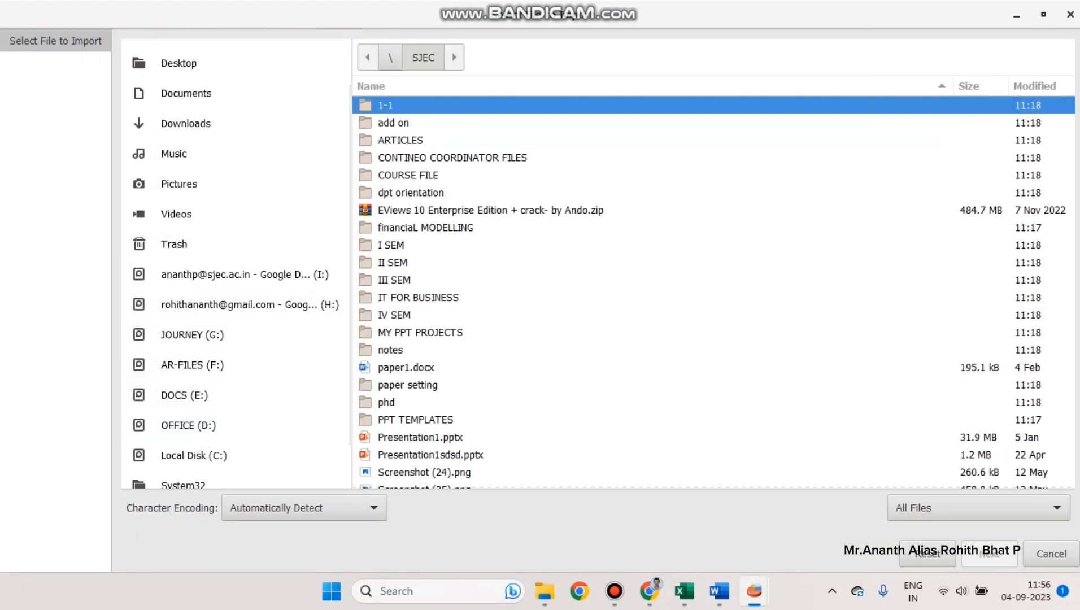
double_click(393, 263)
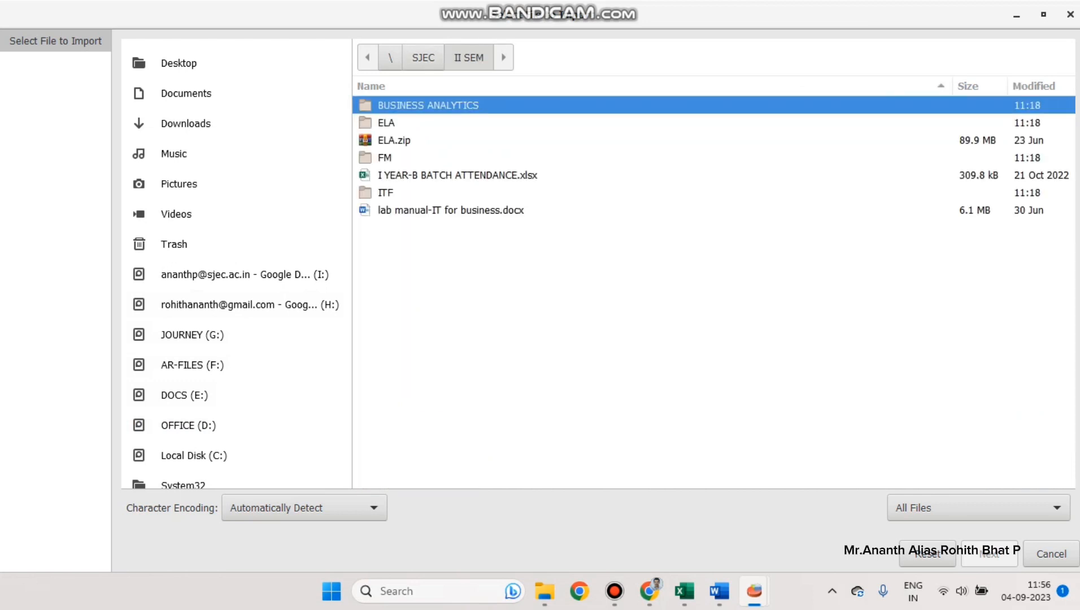
double_click(386, 193)
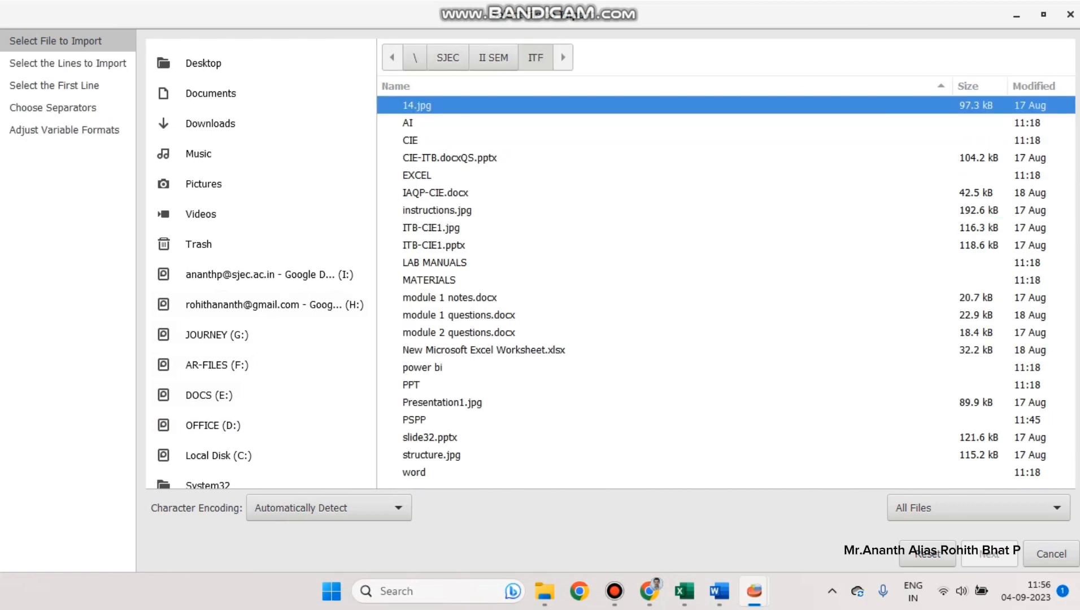
double_click(398, 420)
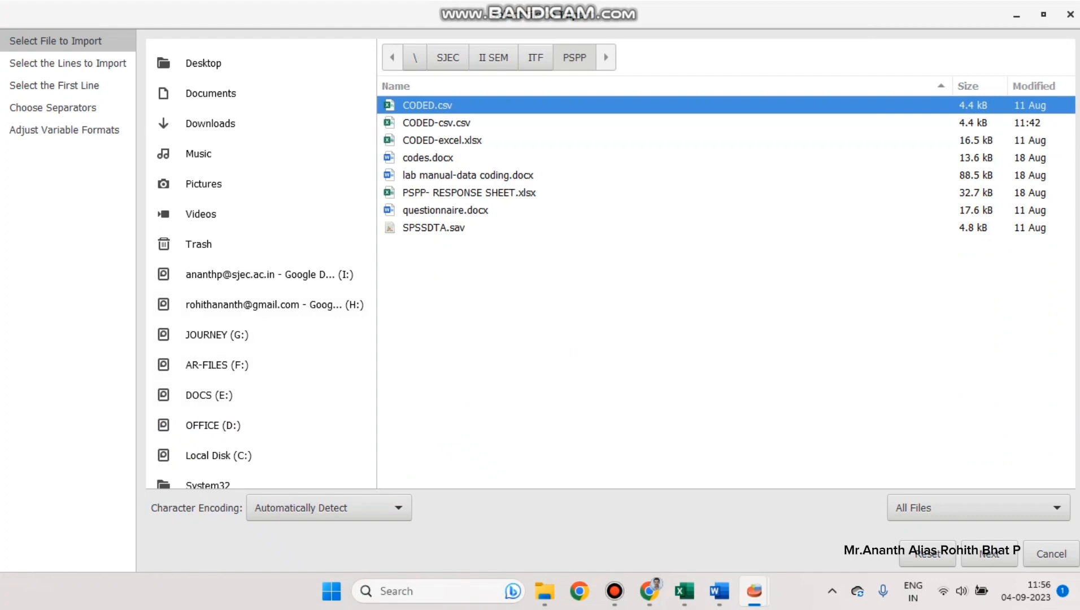
click(989, 553)
Step: Accept the lines to import, and make line 2 the first data line with variable names taken from the line above
click(866, 554)
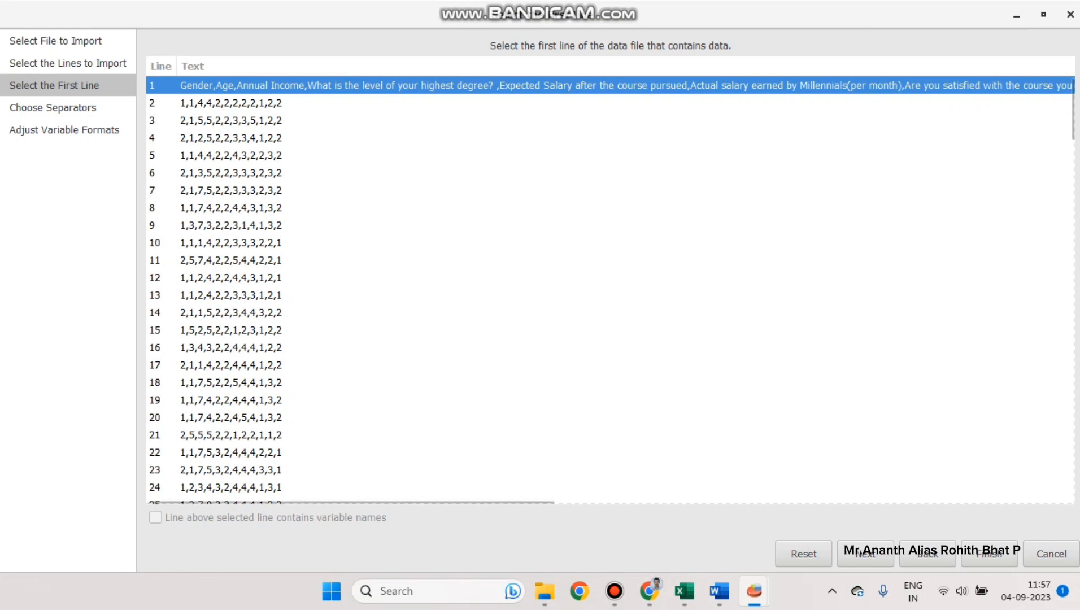
click(231, 102)
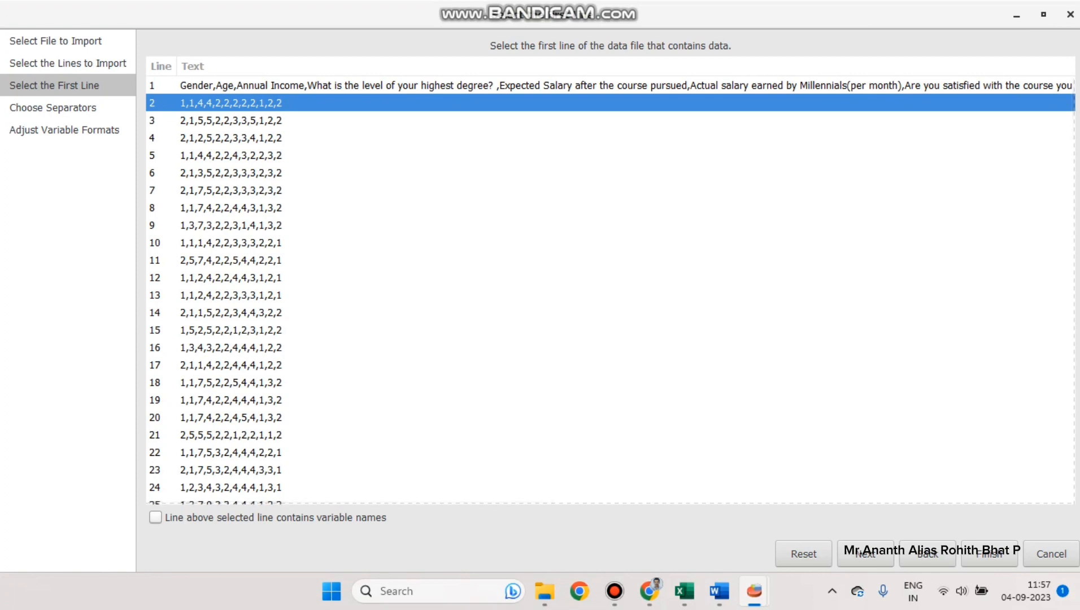
click(155, 518)
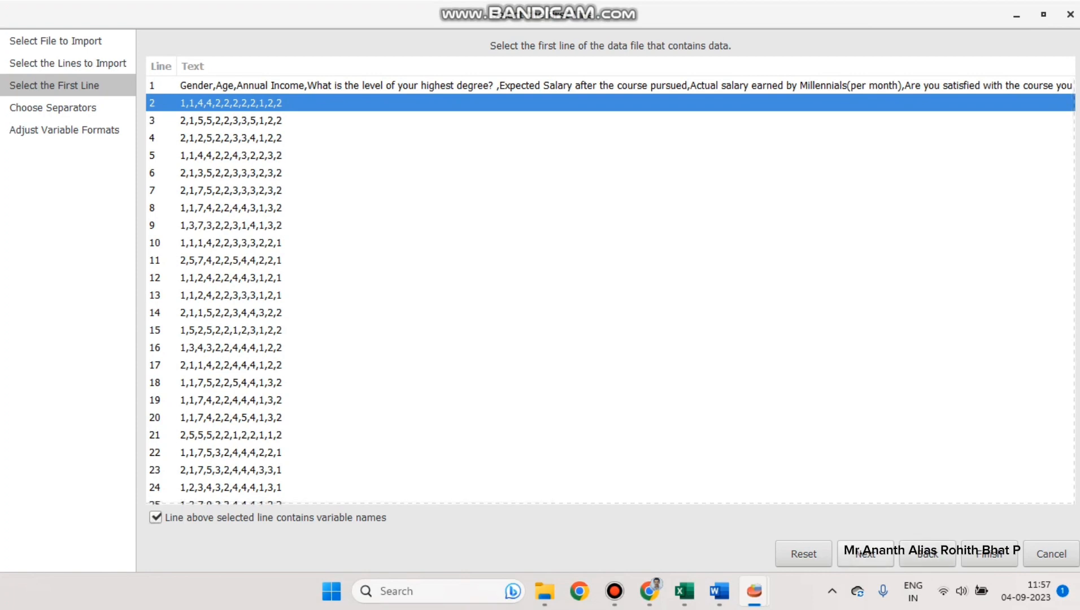
click(865, 553)
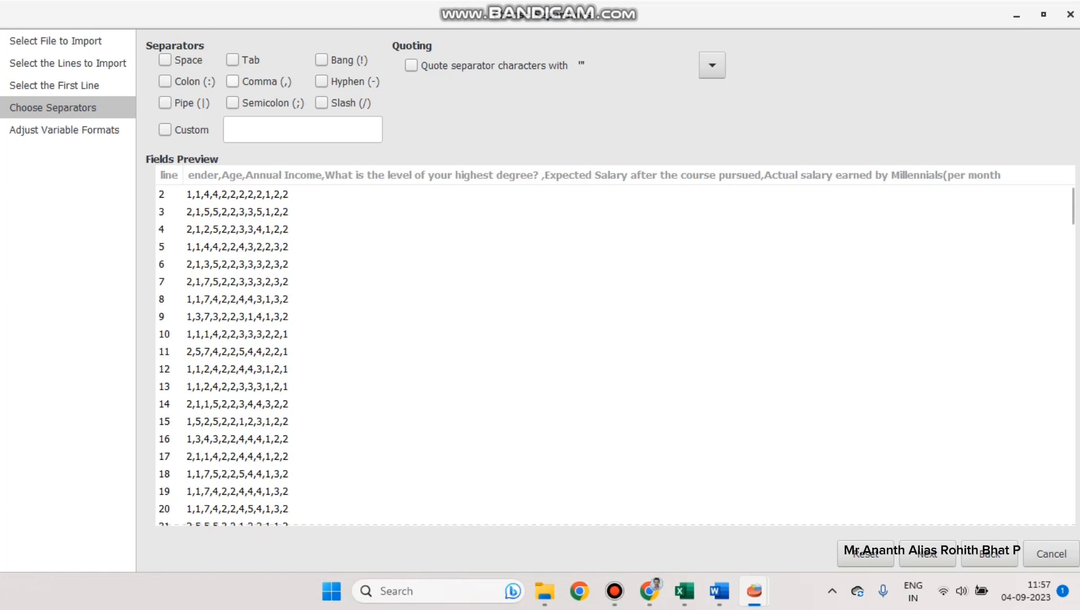
Step: Use the comma as the field separator and review the resulting columns in the fields preview
click(232, 81)
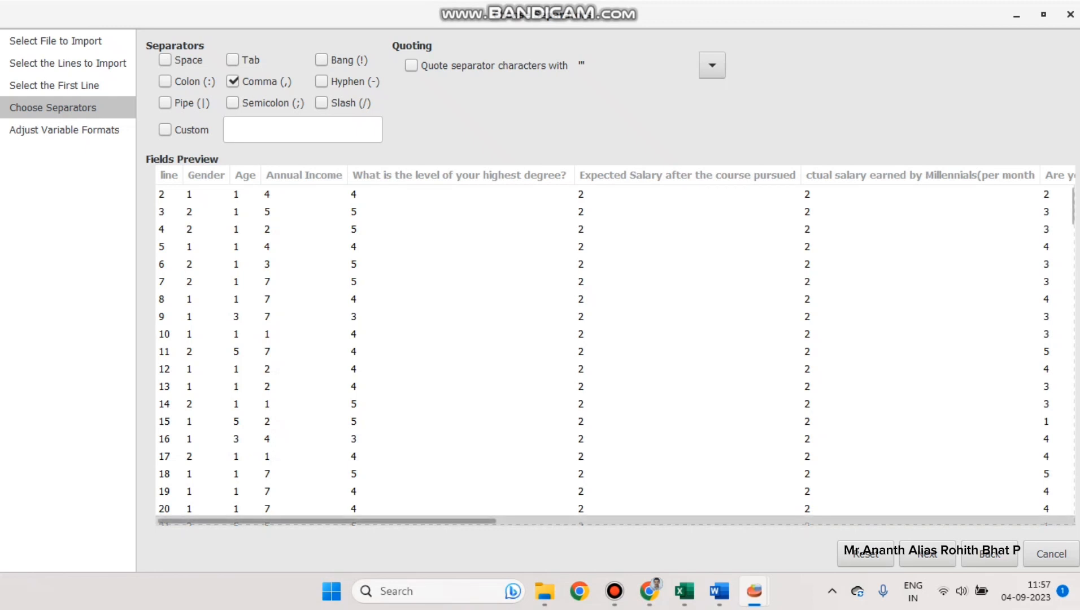
drag(349, 521, 540, 521)
scroll(616, 347, right, 15)
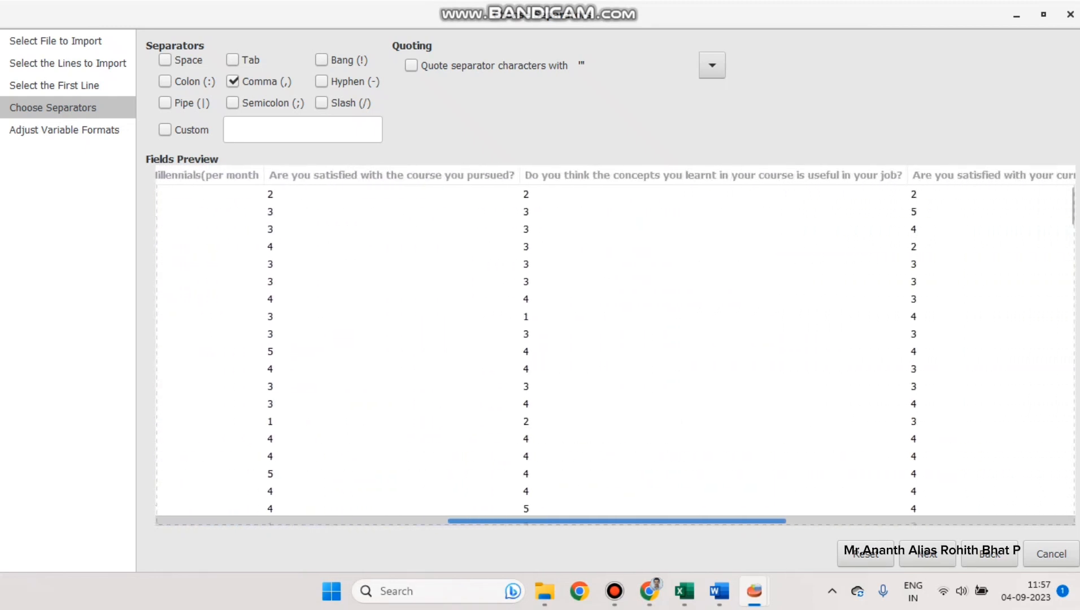
Step: Accept the comma-separated fields and the proposed variable formats, and apply the import
scroll(616, 348, right, 5)
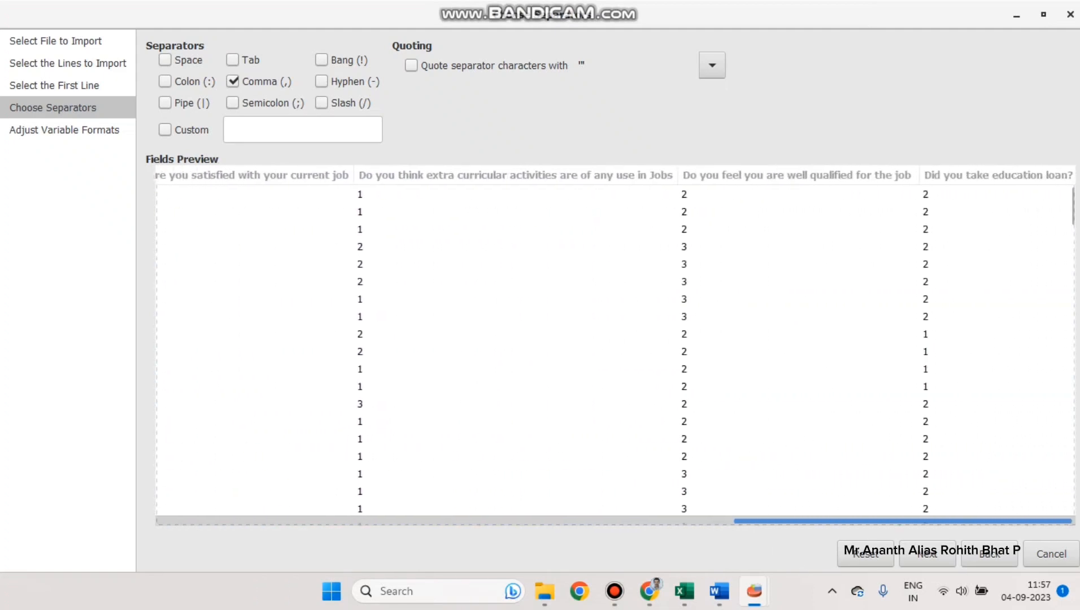
click(927, 554)
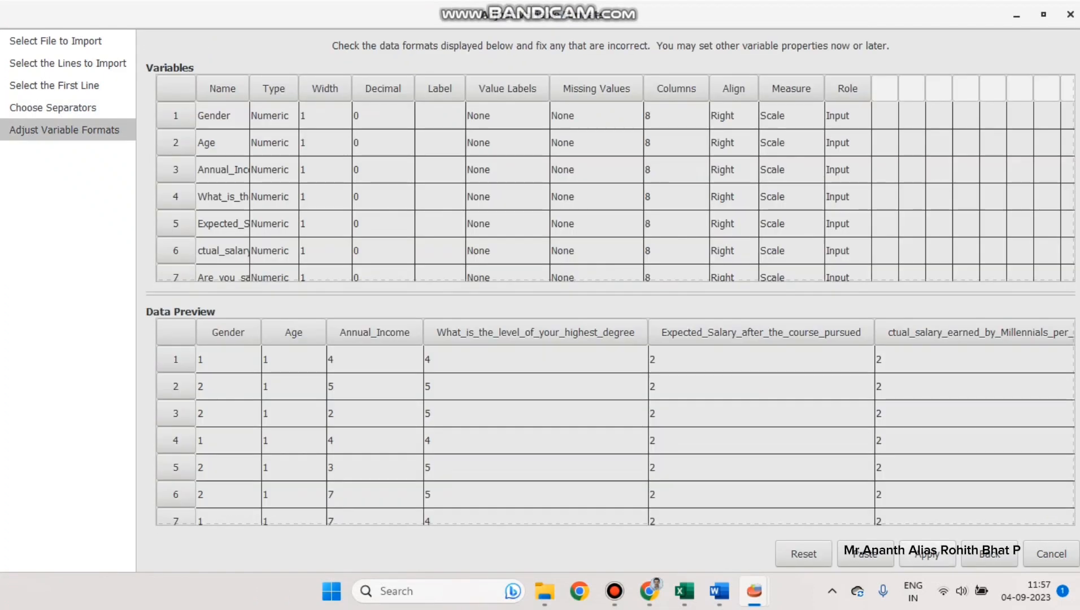
key(Return)
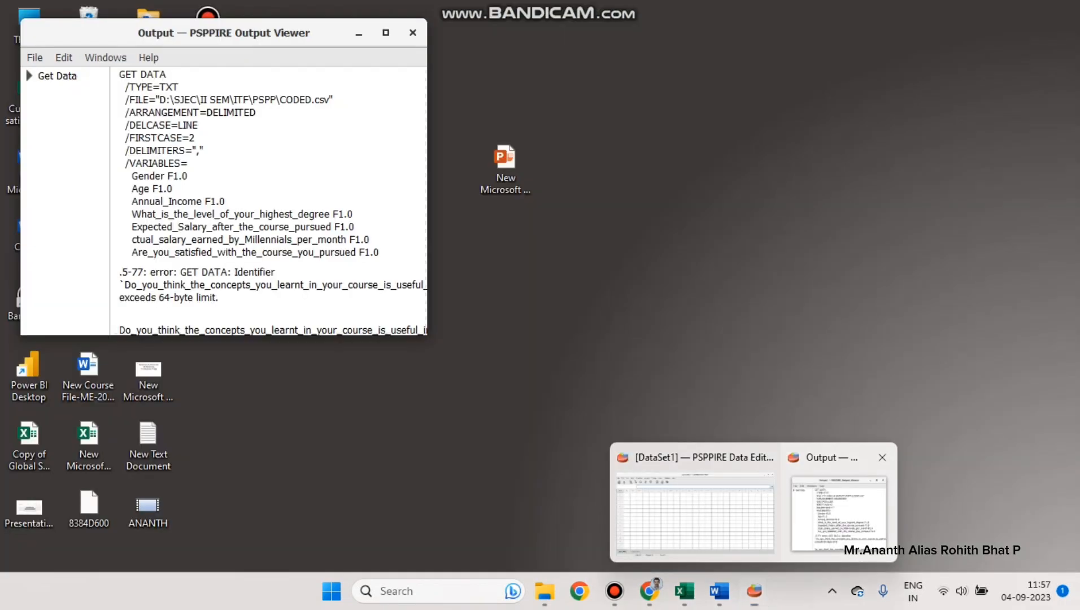
Step: Bring up the output window and enlarge it to read the GET DATA log and its error message
click(841, 500)
scroll(269, 202, down, 3)
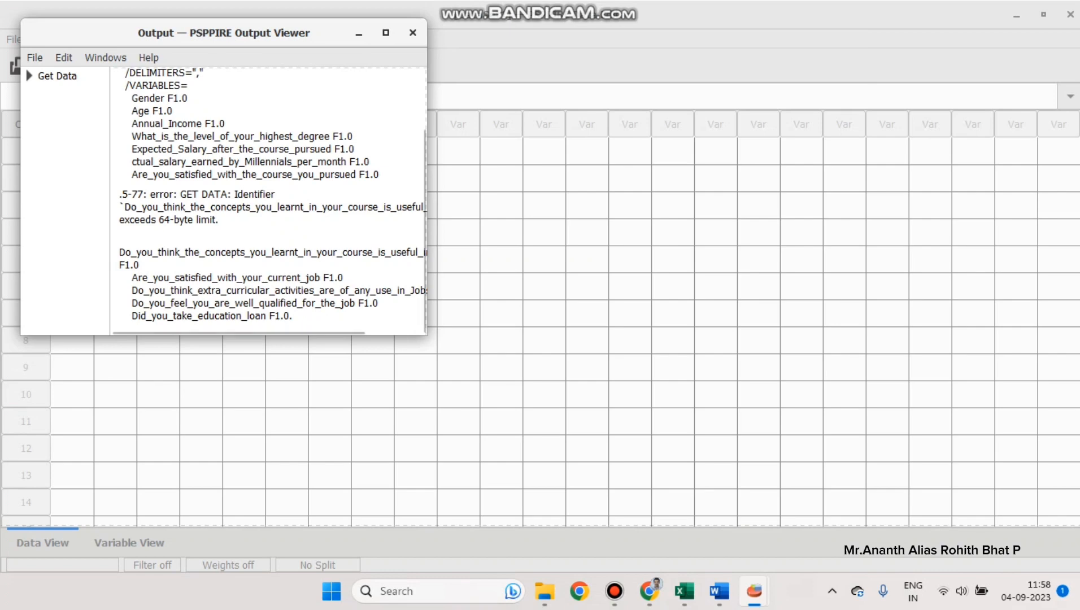
click(386, 33)
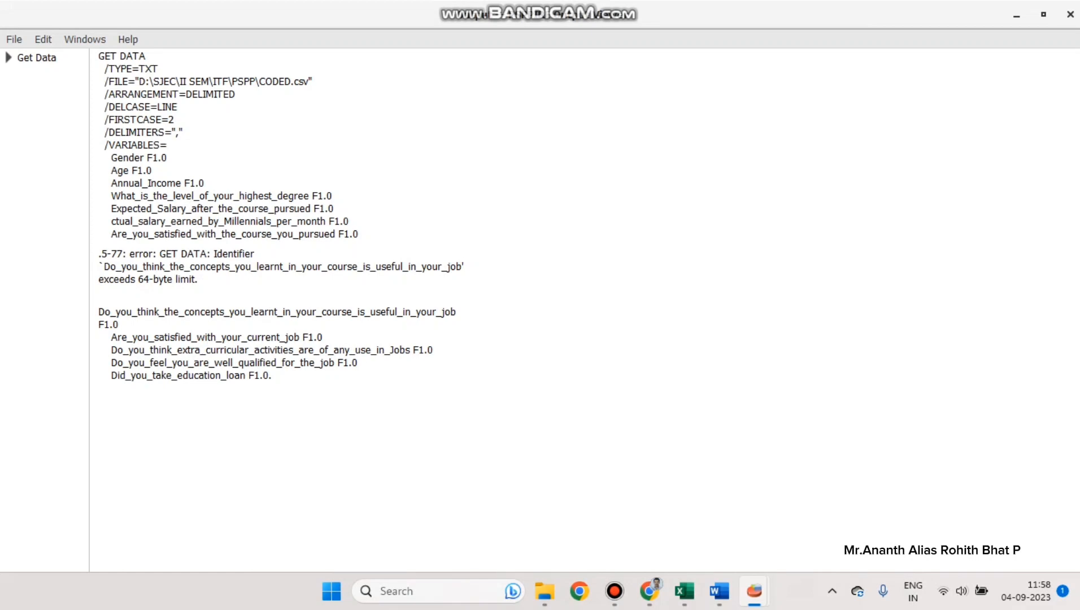
Step: Switch to the PSPP- RESPONSE SHEET workbook in Excel and look through the columns of the MAIN RESPONSE SHEET
mouse_move(684, 591)
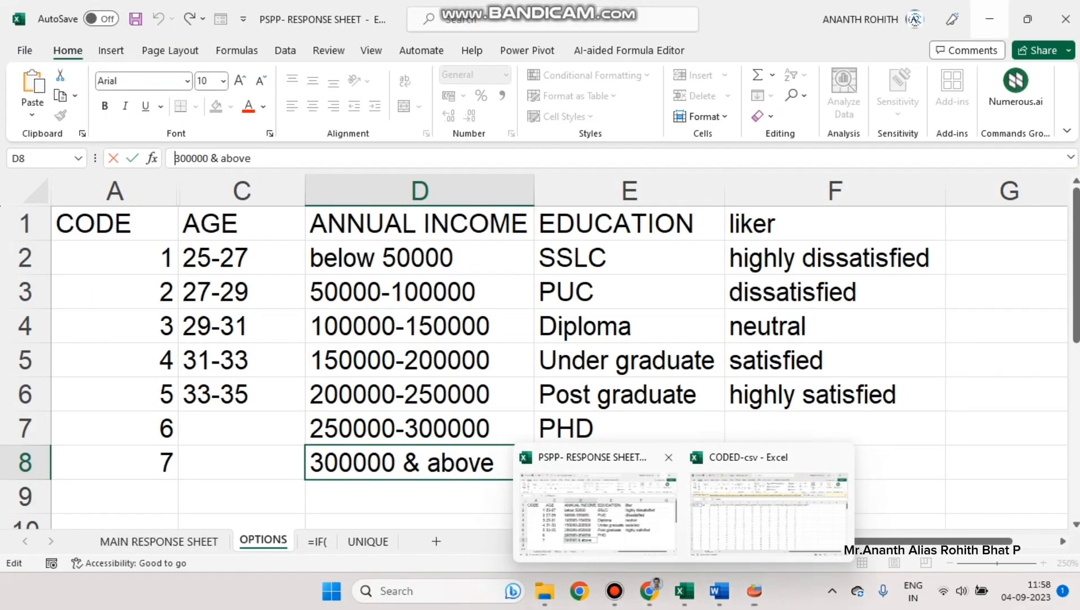
click(598, 513)
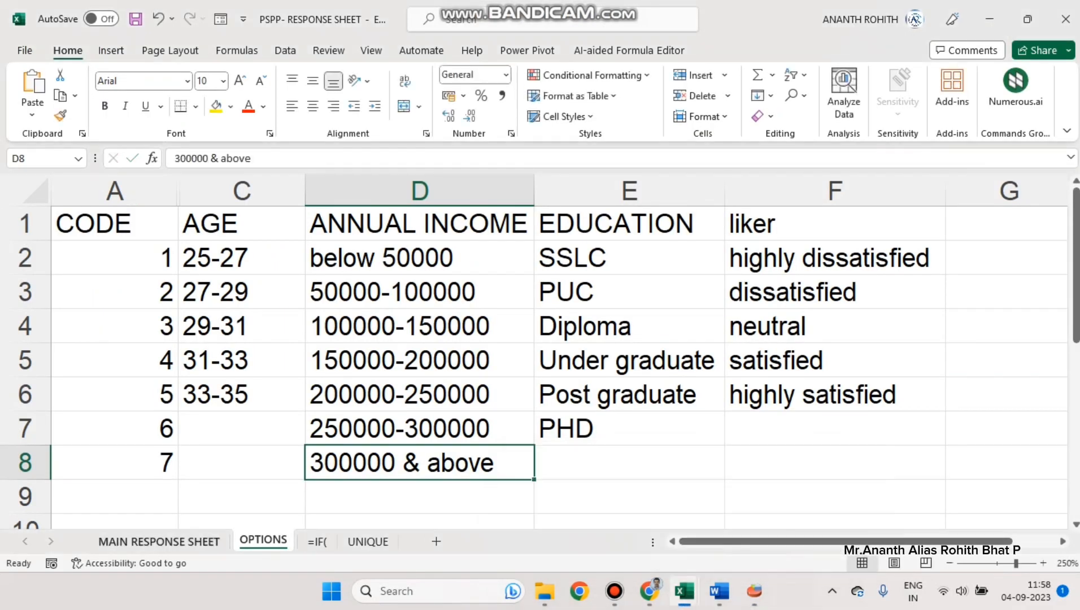
click(159, 541)
drag(745, 541, 898, 541)
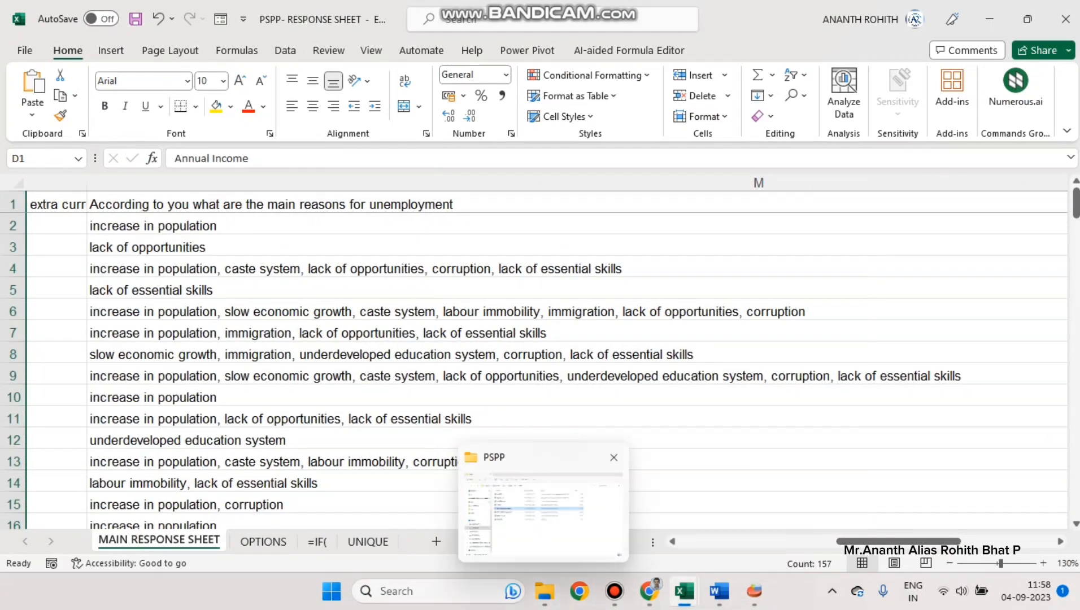
Step: Open the CODED comma-separated file from the PSPP folder in Excel and dismiss the data loss notice
click(544, 591)
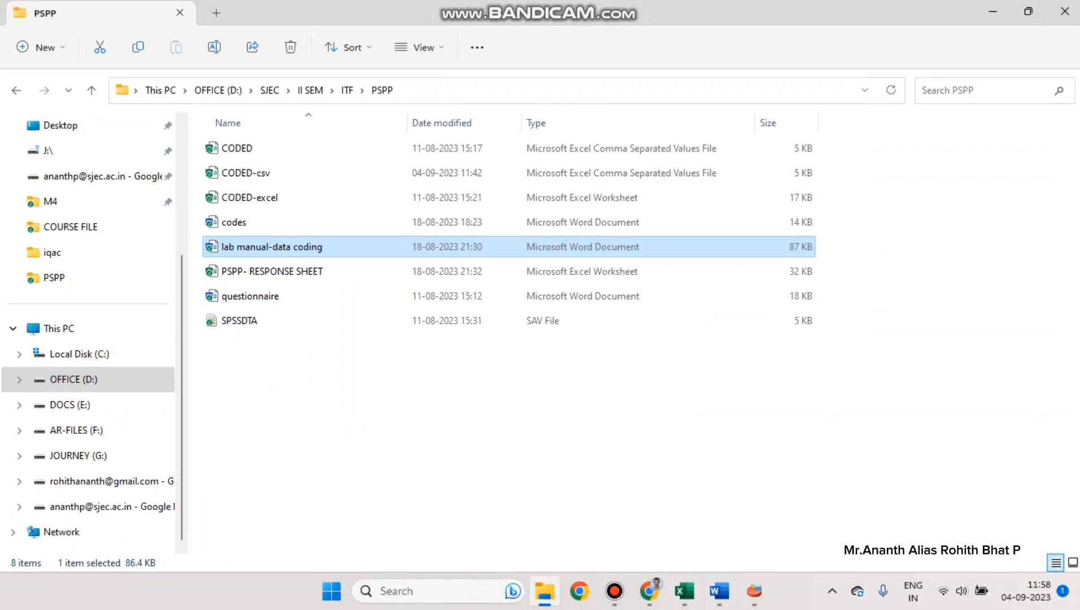
click(237, 148)
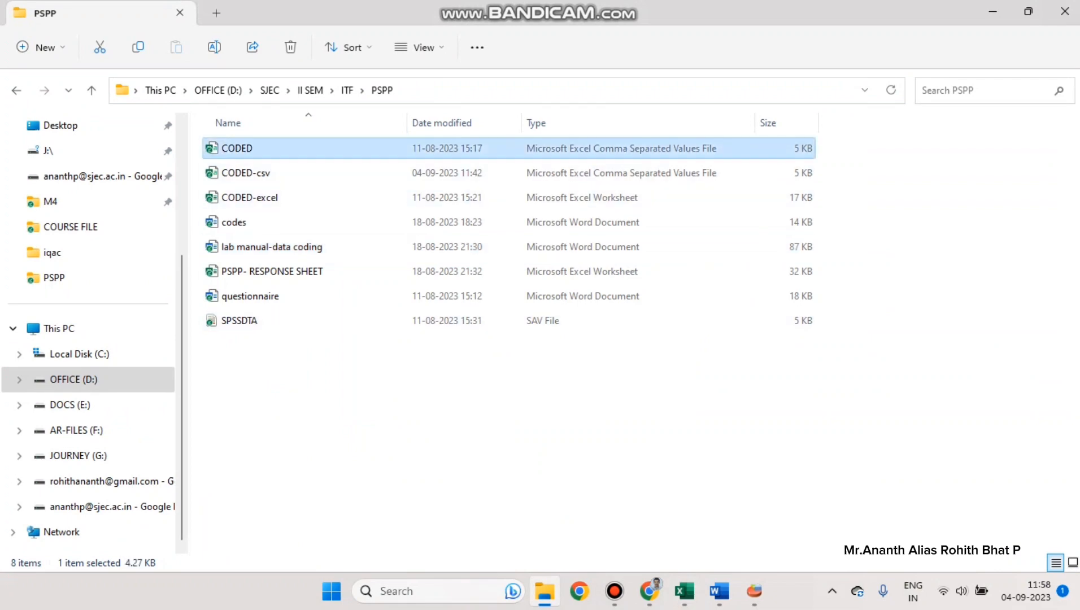
key(alt+Tab)
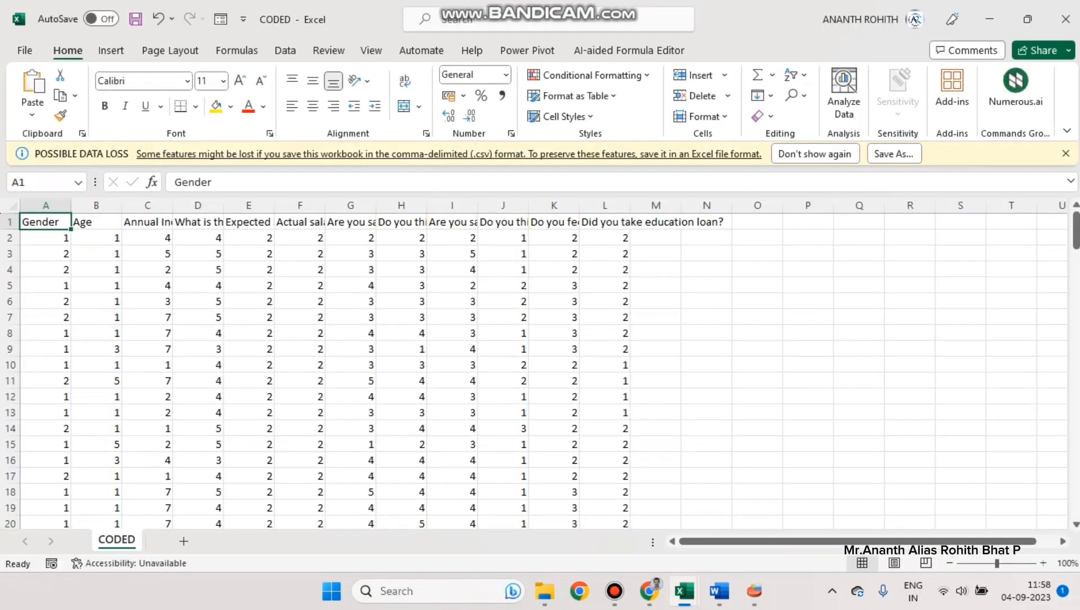
click(1066, 154)
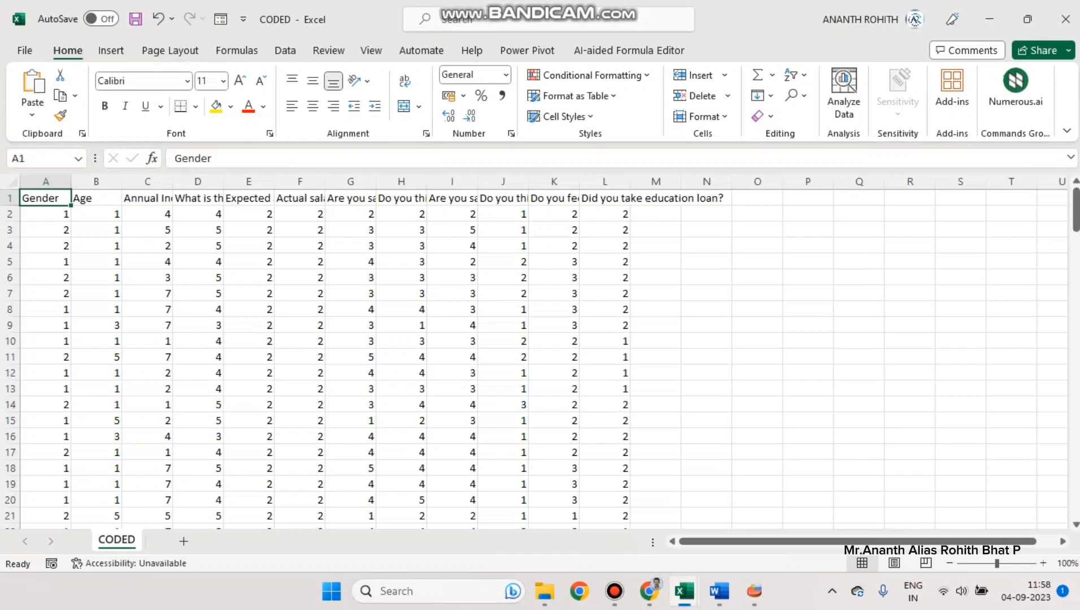
Step: Compare the variable names in the PSPP output log with the column headers in the CODED sheet
key(alt+Tab)
key(alt+Tab)
key(alt+Tab)
key(alt+Tab)
key(alt+Tab)
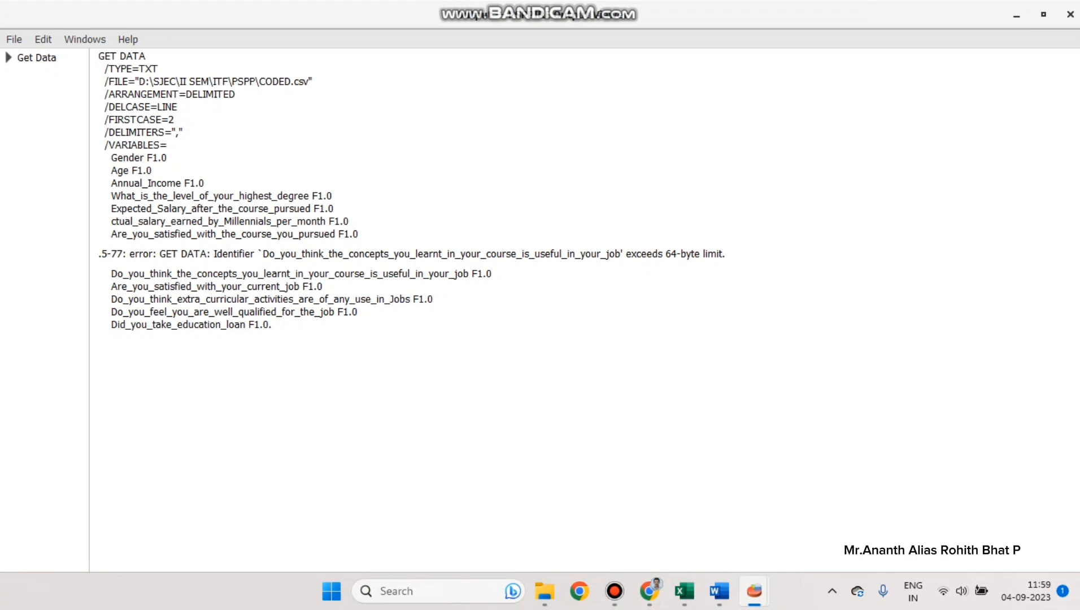
key(alt+Tab)
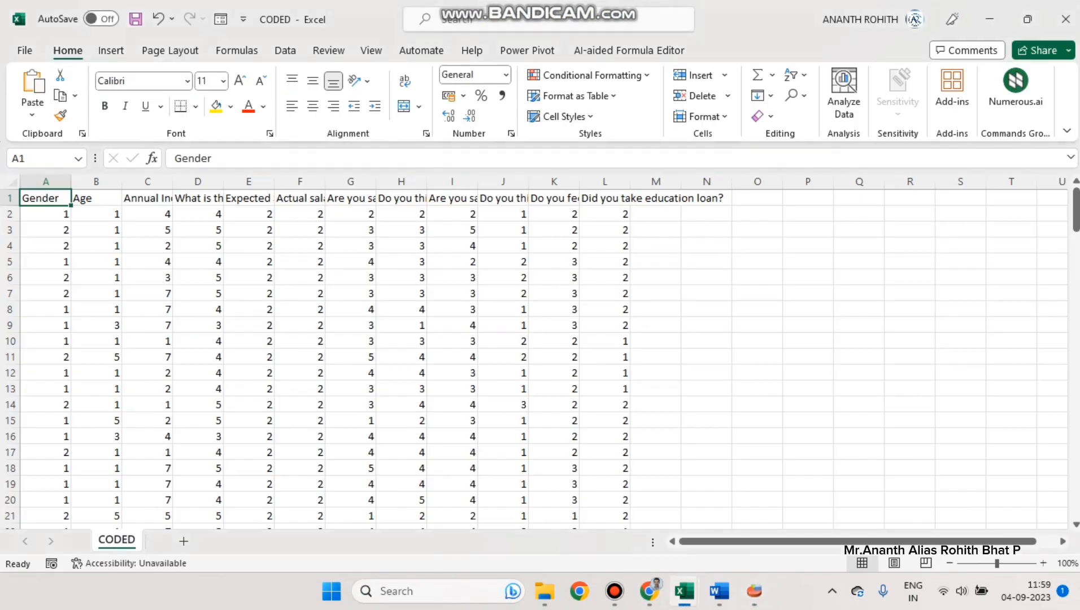
key(alt+Tab)
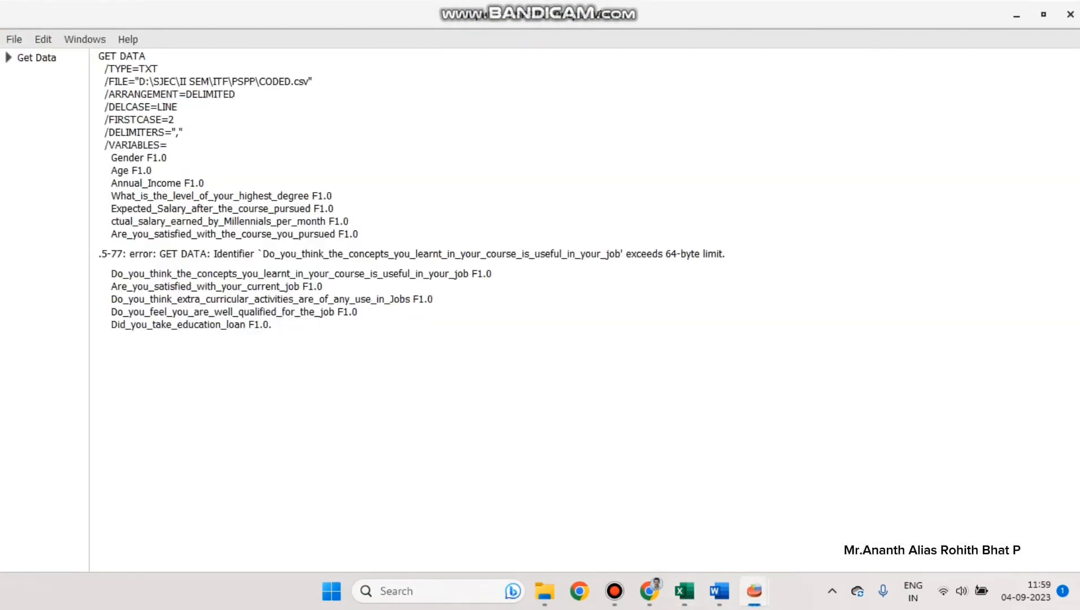
key(alt+Tab)
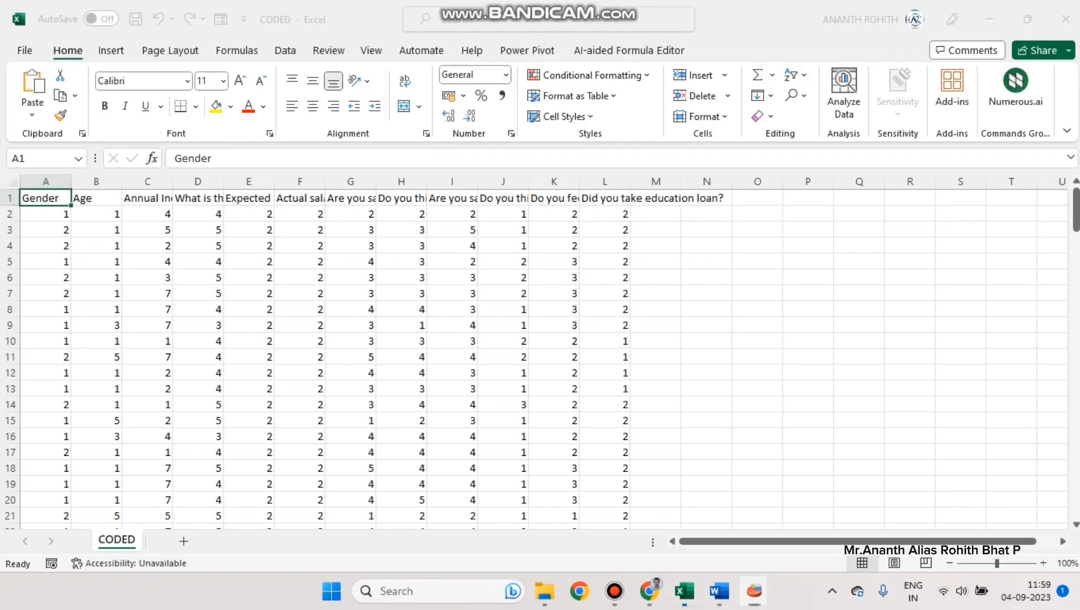
Step: Shorten the header in H1 of the CODED sheet to "concepts useful"
click(452, 198)
click(402, 199)
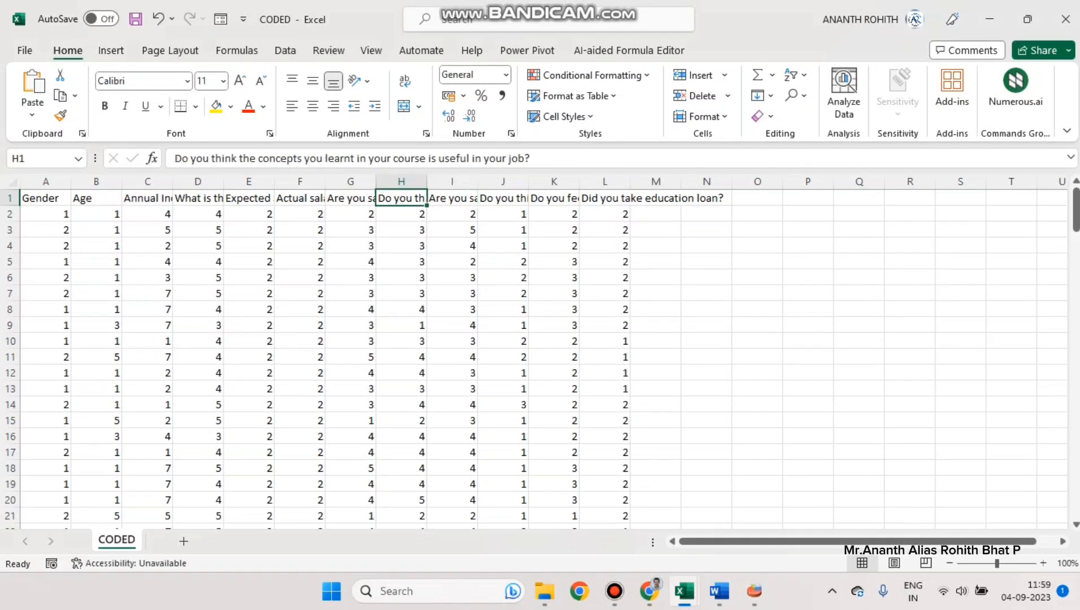
drag(303, 158, 529, 158)
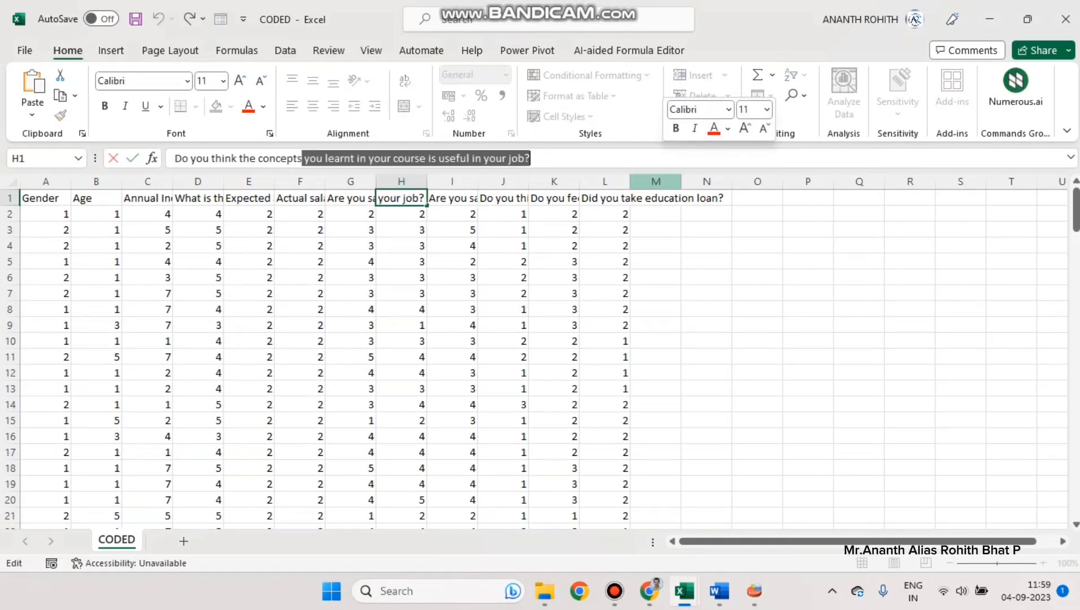
key(BackSpace)
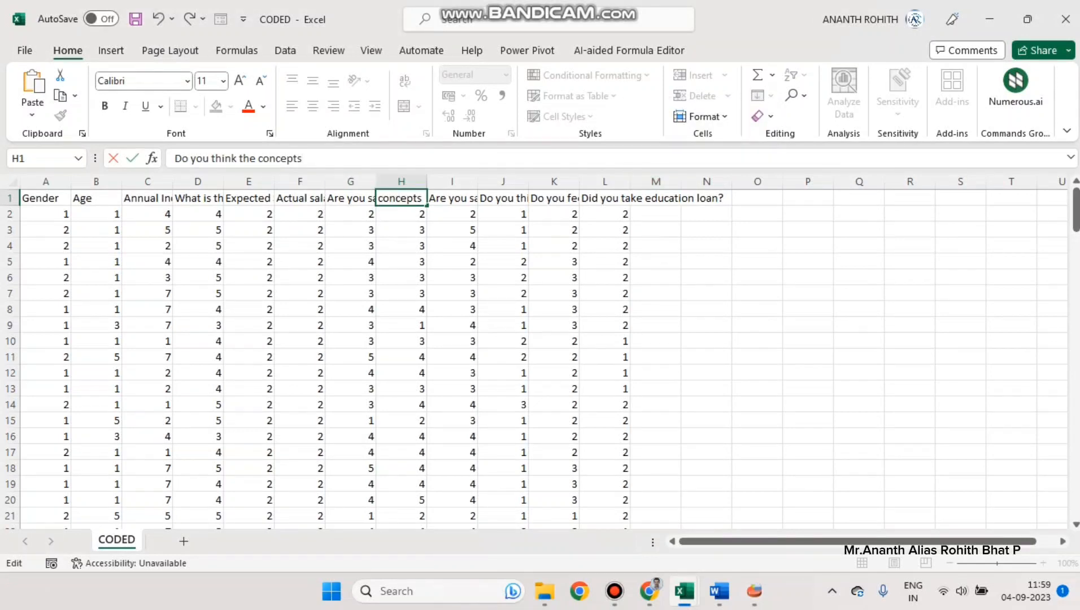
drag(174, 158, 256, 158)
key(BackSpace)
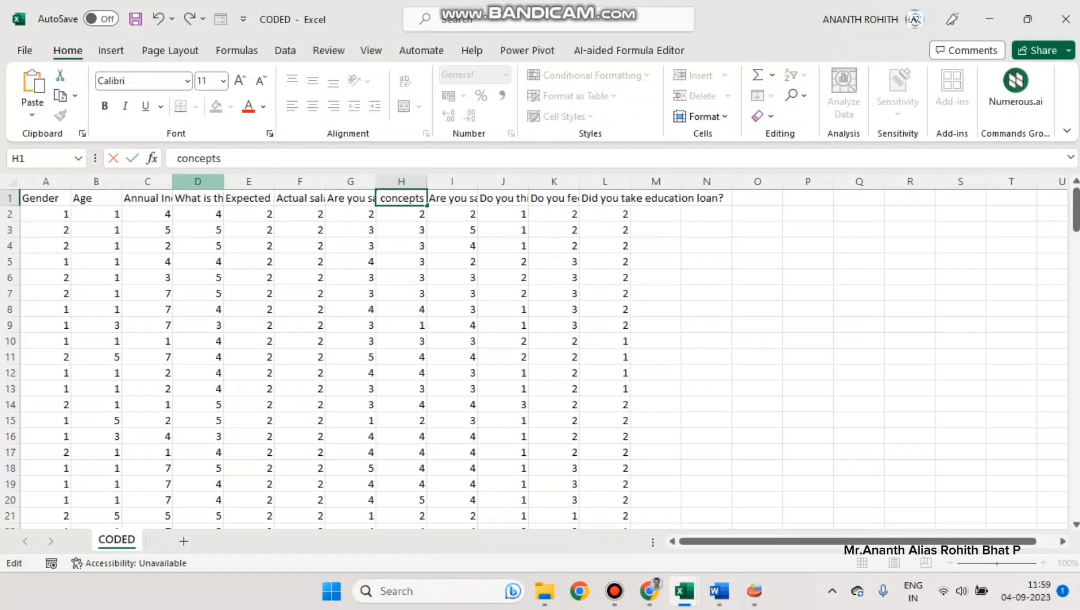
key(Delete)
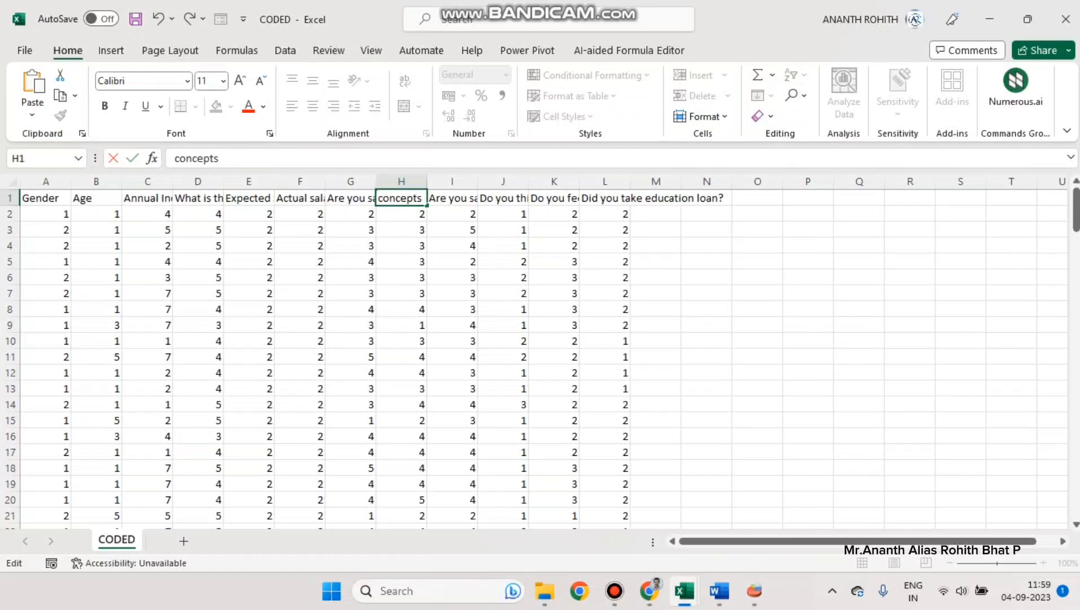
text(useful)
click(401, 245)
Step: Check the variable names in the PSPP output, and shorten the header in I1 of the CODED sheet to "satisfied job"
key(alt+Tab)
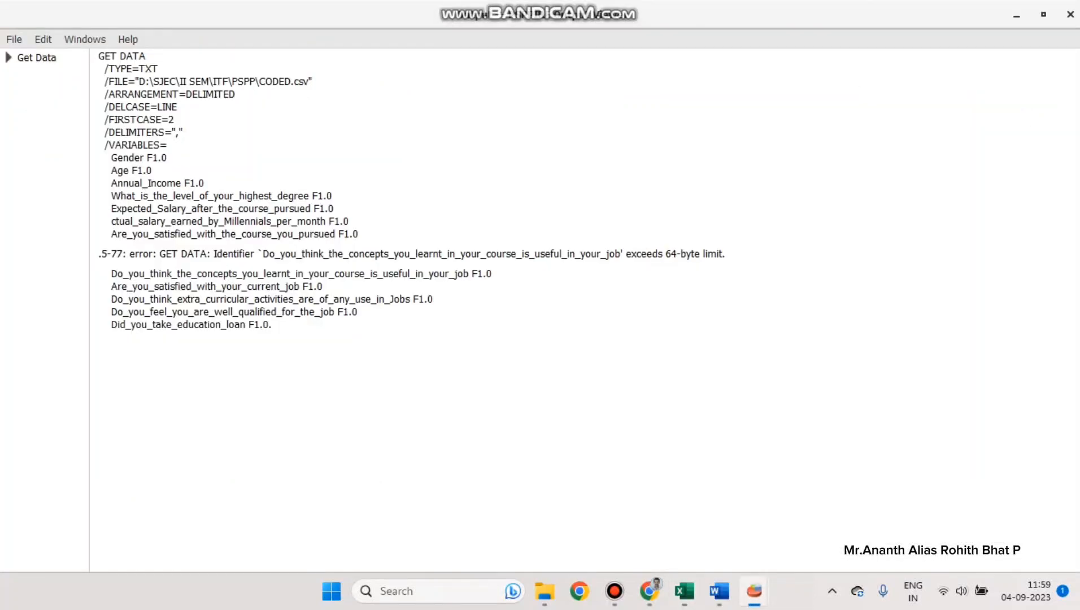
key(alt+Tab)
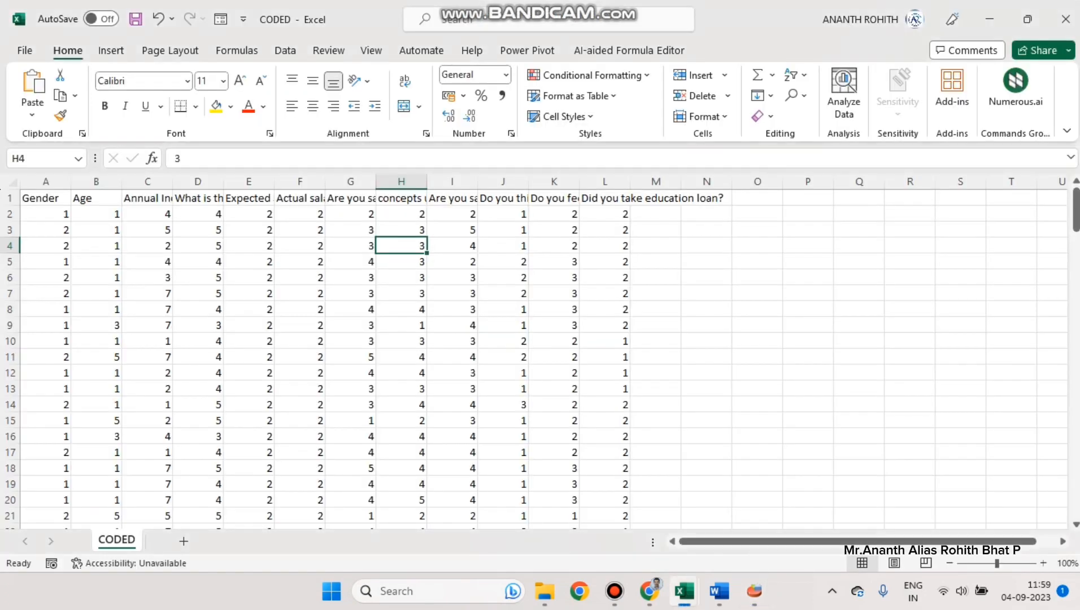
click(452, 199)
drag(175, 158, 306, 158)
key(BackSpace)
key(BackSpace)
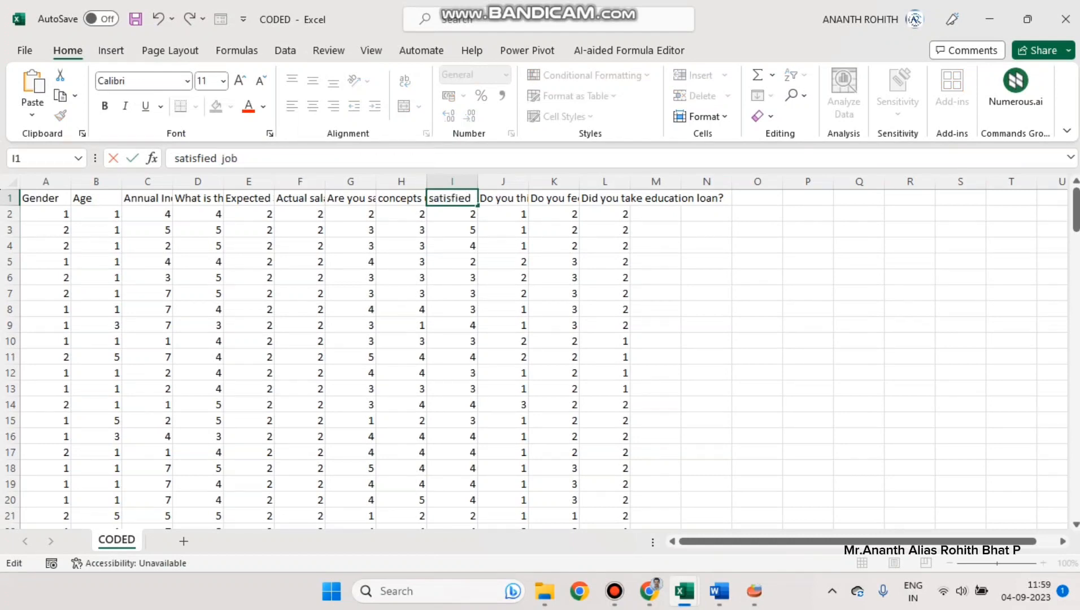
key(Delete)
click(452, 245)
Step: Recheck the PSPP output, and shorten the header in J1 of the CODED sheet to "extra curricular activities"
click(502, 198)
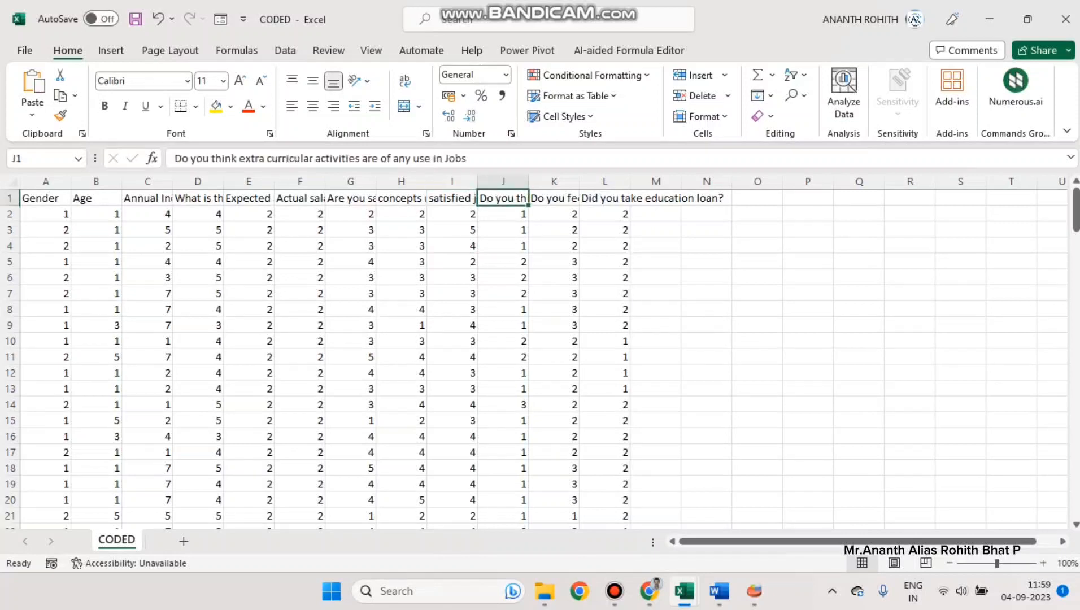
key(alt+Tab)
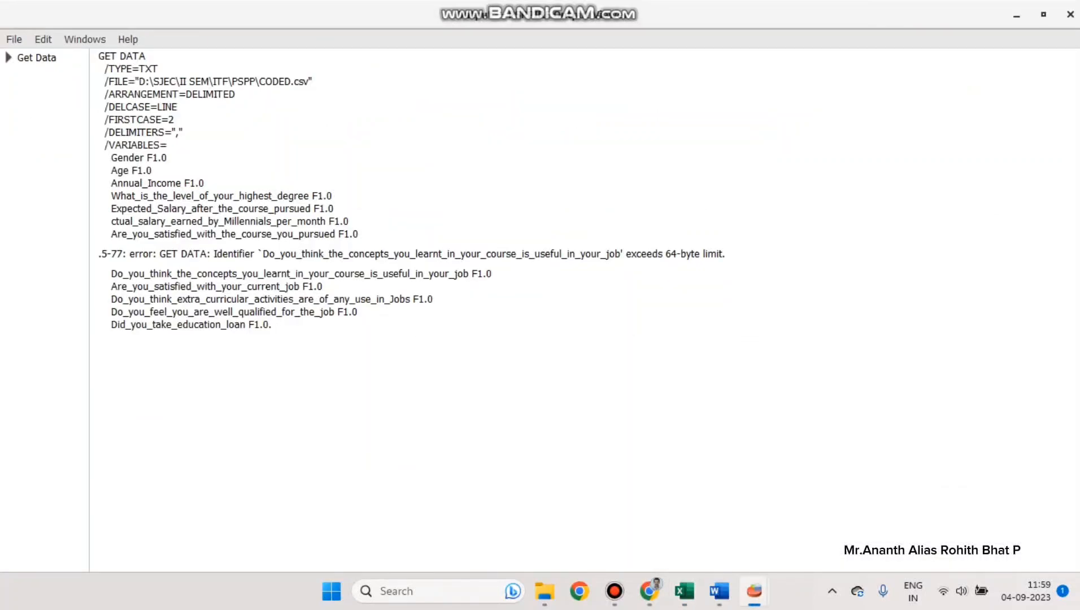
key(alt+Tab)
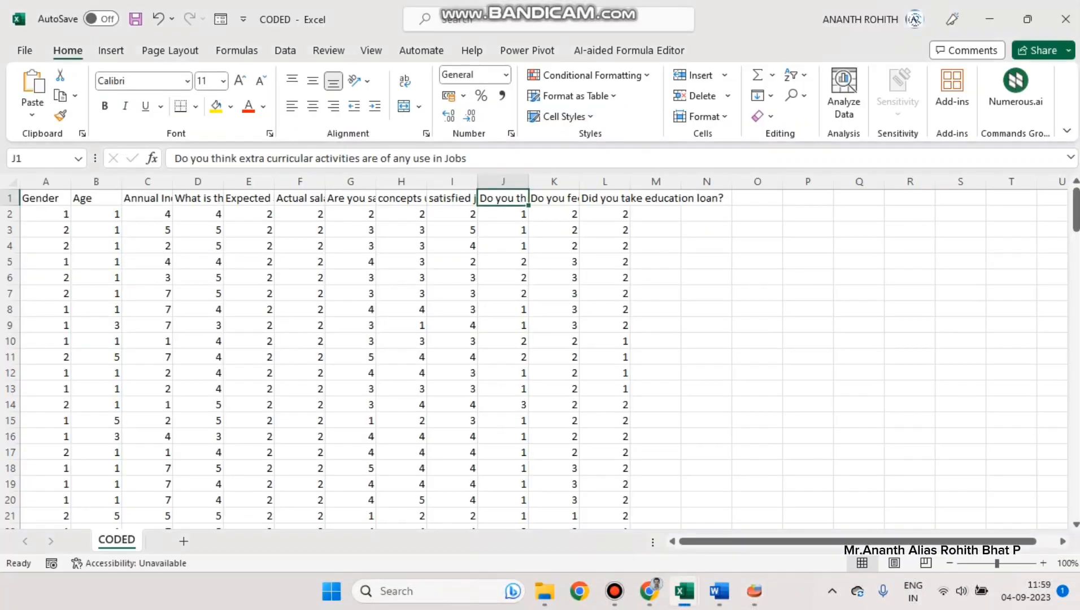
drag(238, 159, 174, 158)
key(BackSpace)
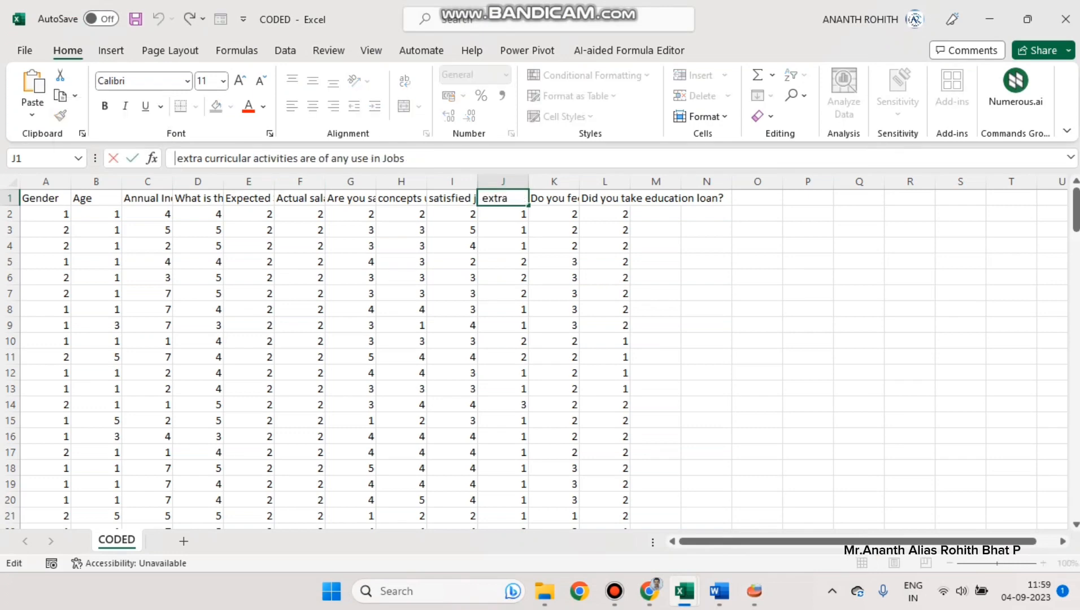
drag(300, 159, 407, 159)
key(BackSpace)
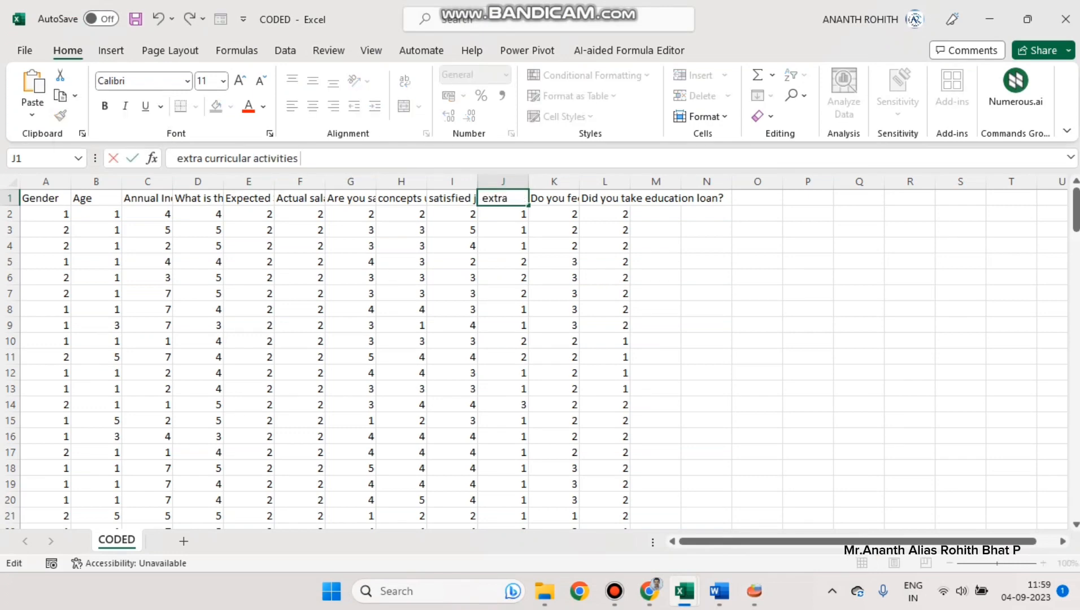
click(503, 262)
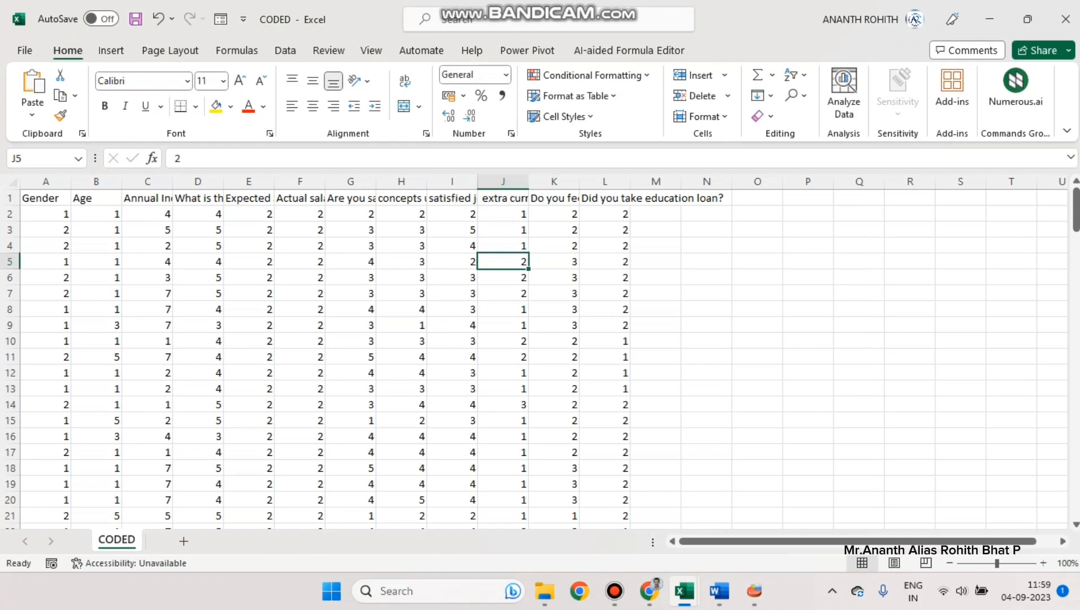
Step: Check the variable names in the PSPP output, and shorten the header in K1 of the CODED sheet to "well qualified"
key(alt+Tab)
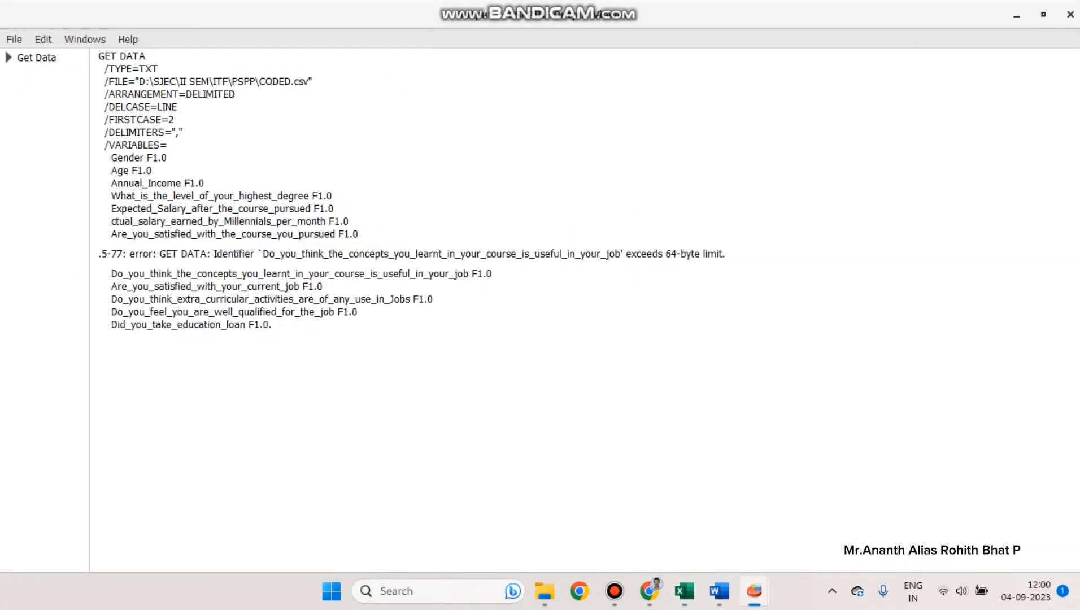
key(alt+Tab)
click(554, 198)
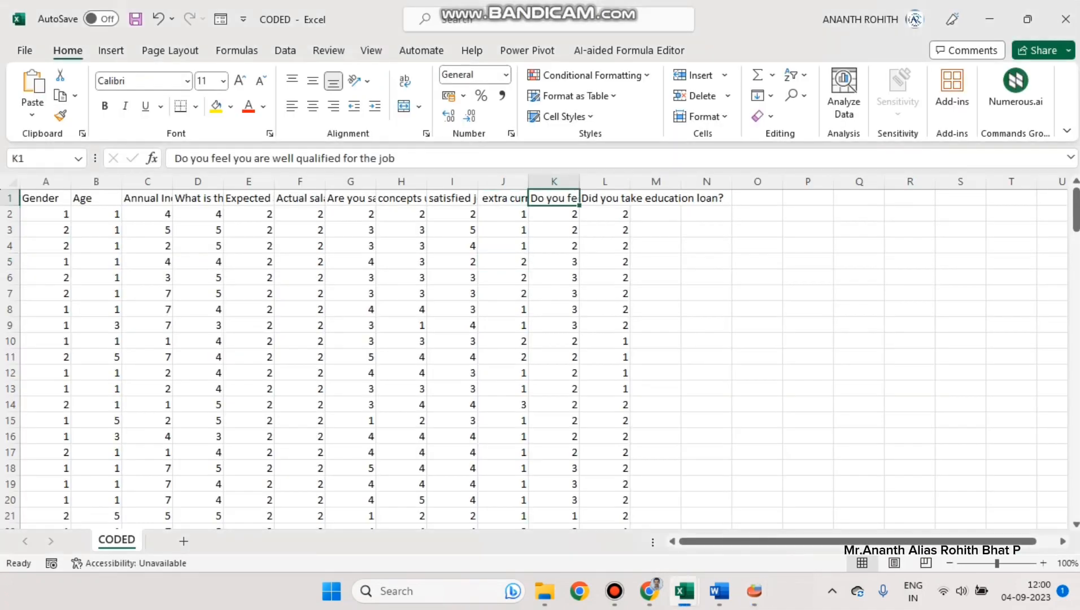
drag(253, 158, 175, 158)
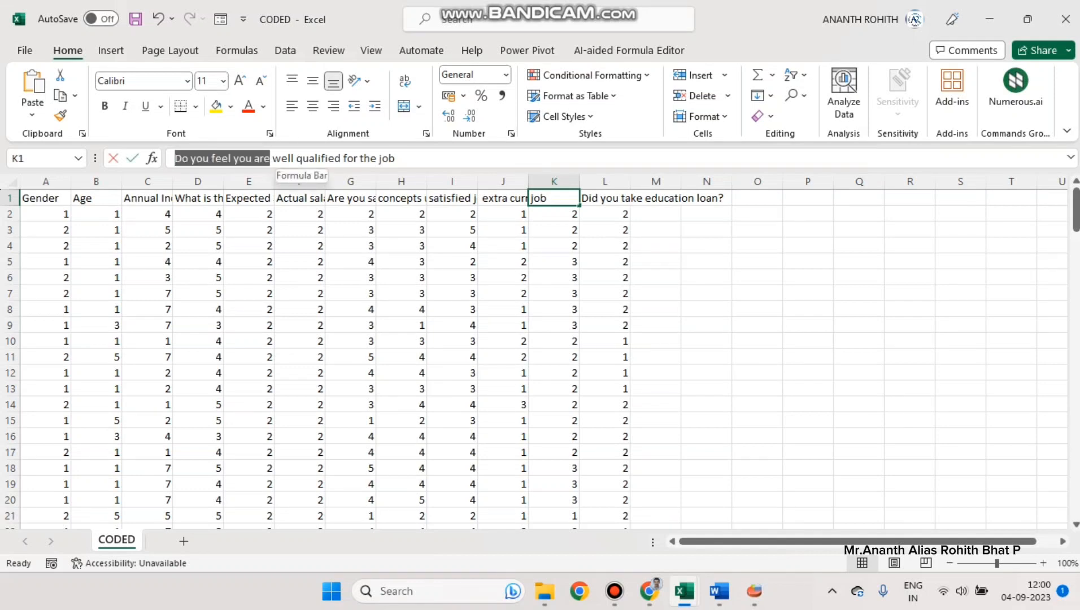
key(BackSpace)
drag(300, 159, 247, 158)
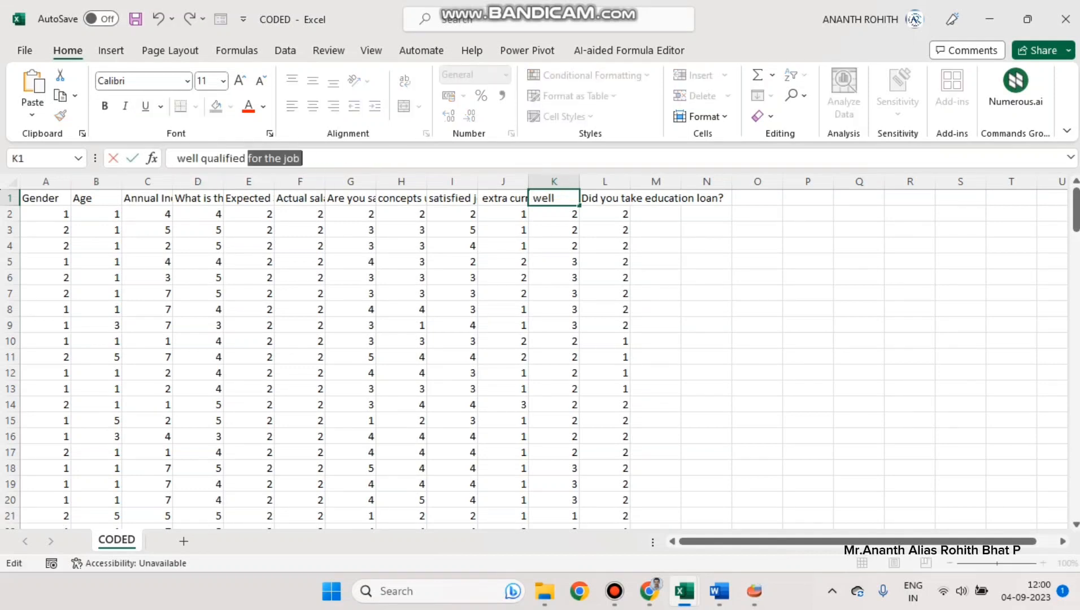
key(BackSpace)
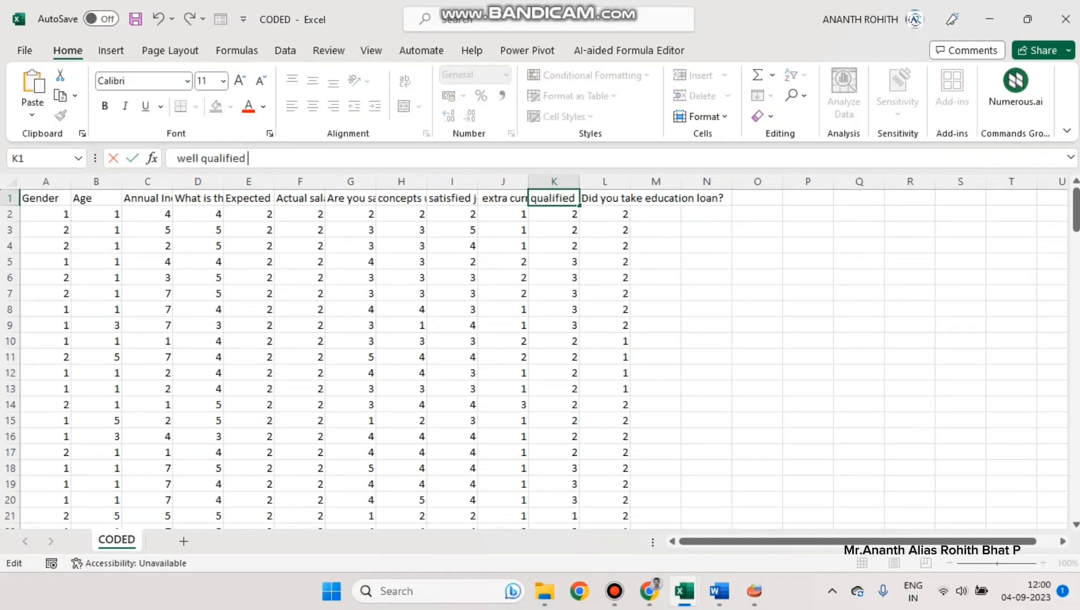
click(177, 158)
key(BackSpace)
key(Tab)
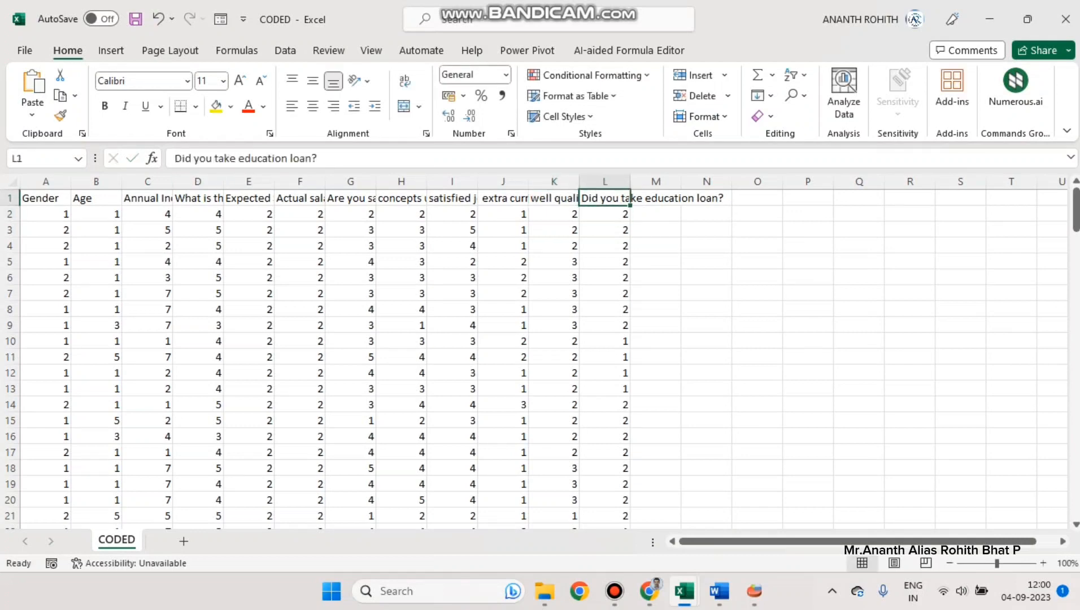
Step: Shorten the header in L1 of the CODED sheet to "education loan" and save the CSV file
key(alt+Tab)
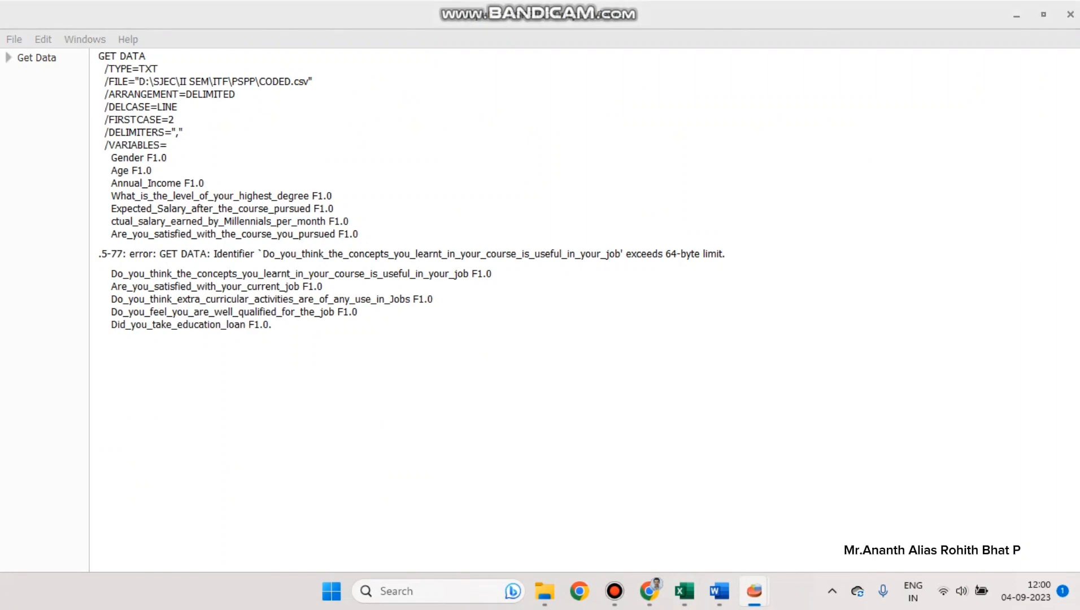
key(alt+Tab)
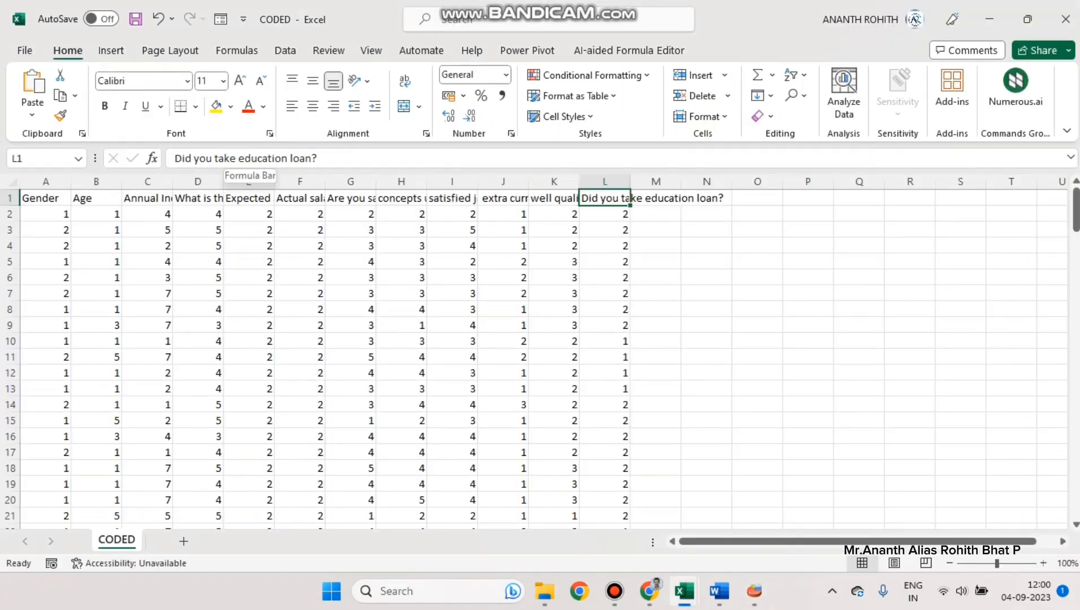
drag(231, 158, 174, 158)
key(BackSpace)
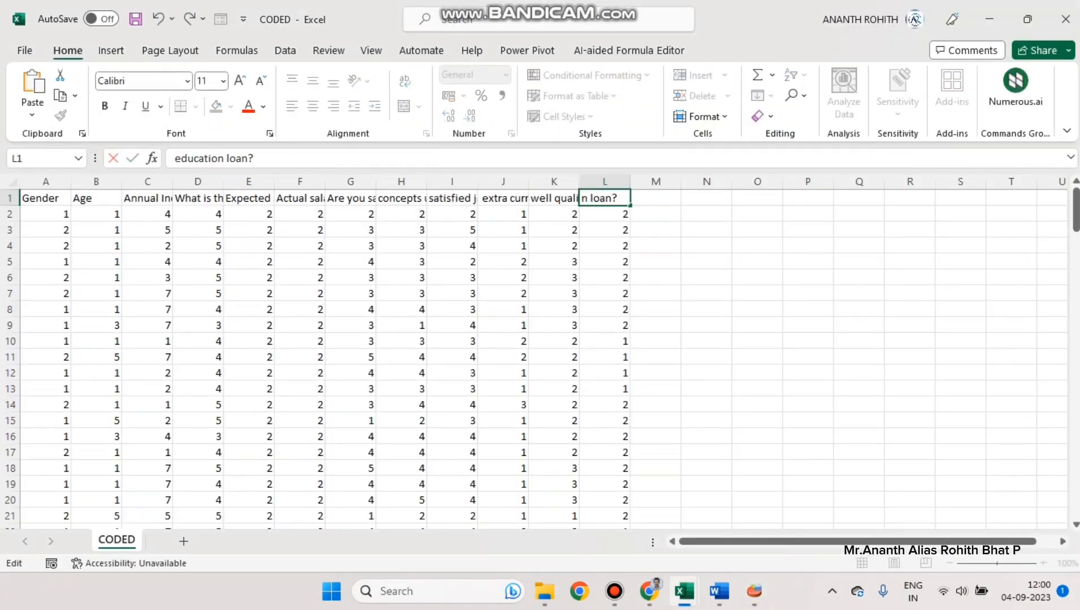
key(BackSpace)
key(BackSpace)
text(n)
click(452, 294)
click(655, 246)
key(ctrl+s)
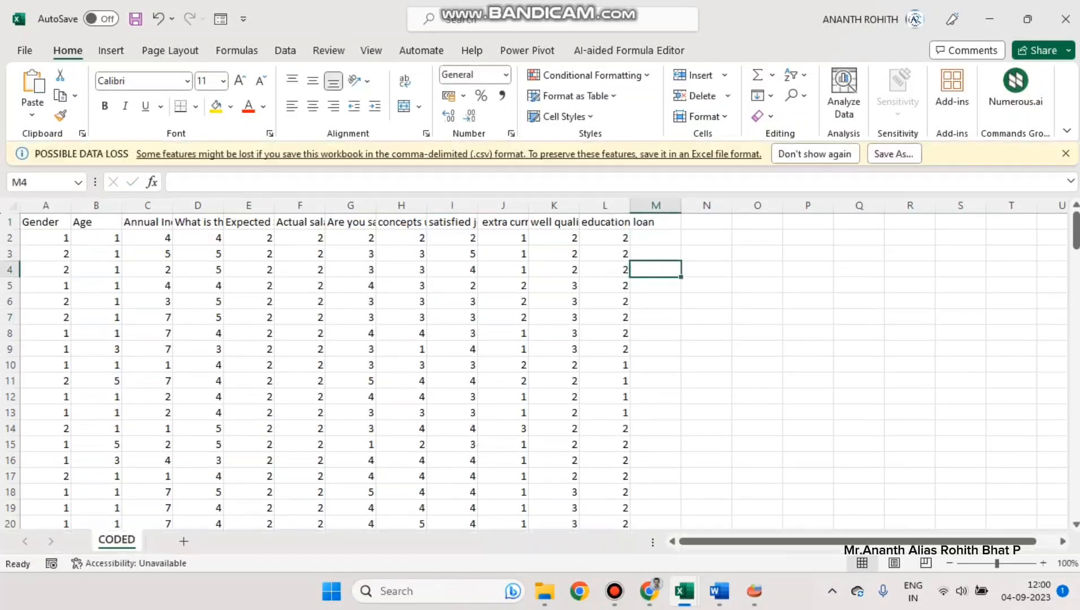
Step: Switch to the empty PSPPIRE data editor and start a data import
key(alt+Tab)
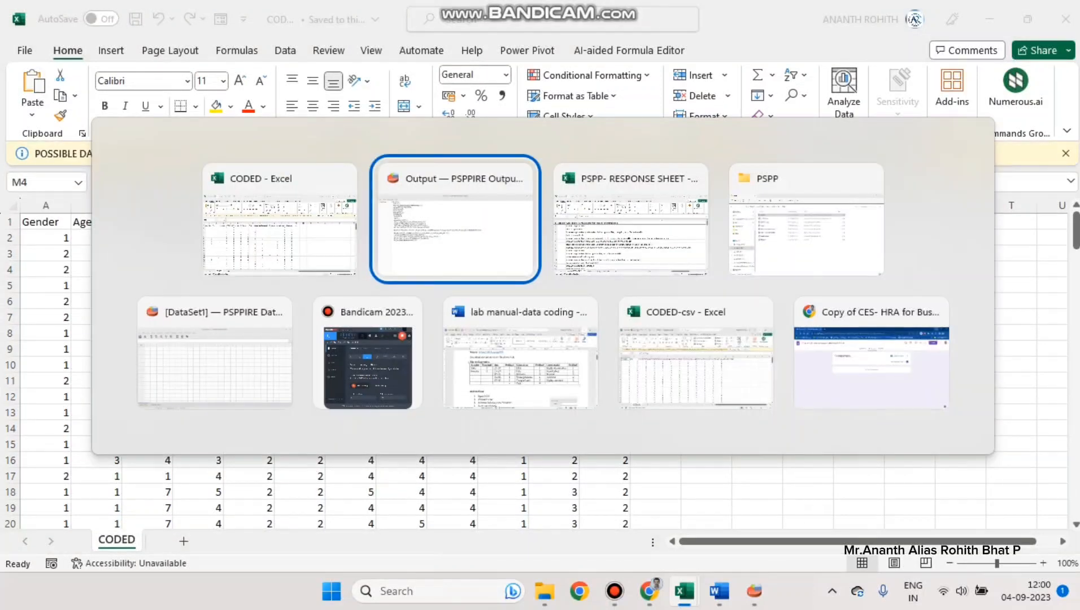
key(alt+Tab)
key(alt+Tab)
key(alt+Tab)
key(alt+f)
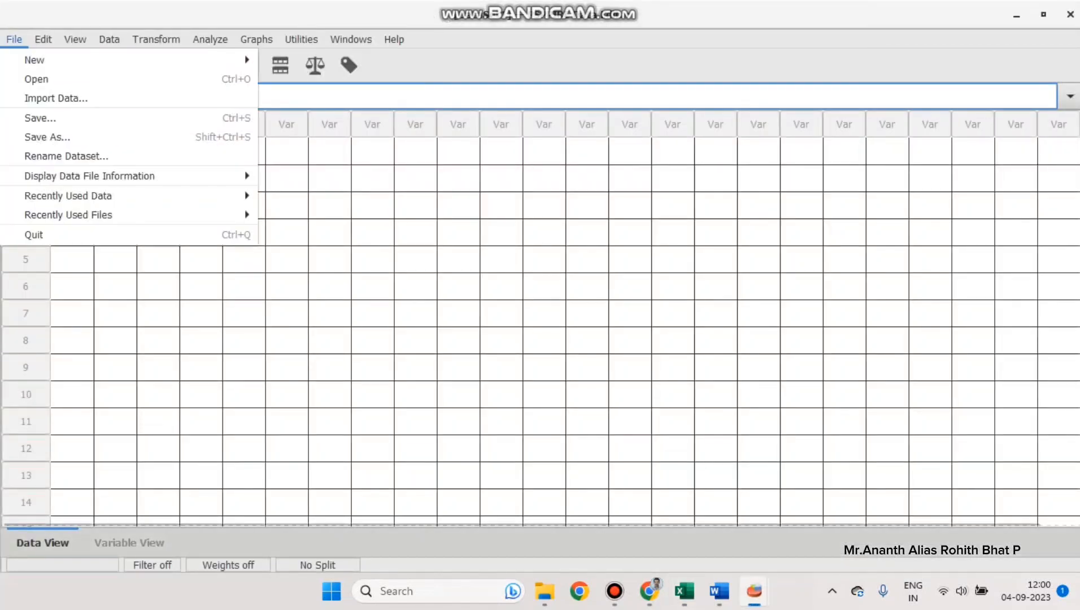
click(56, 98)
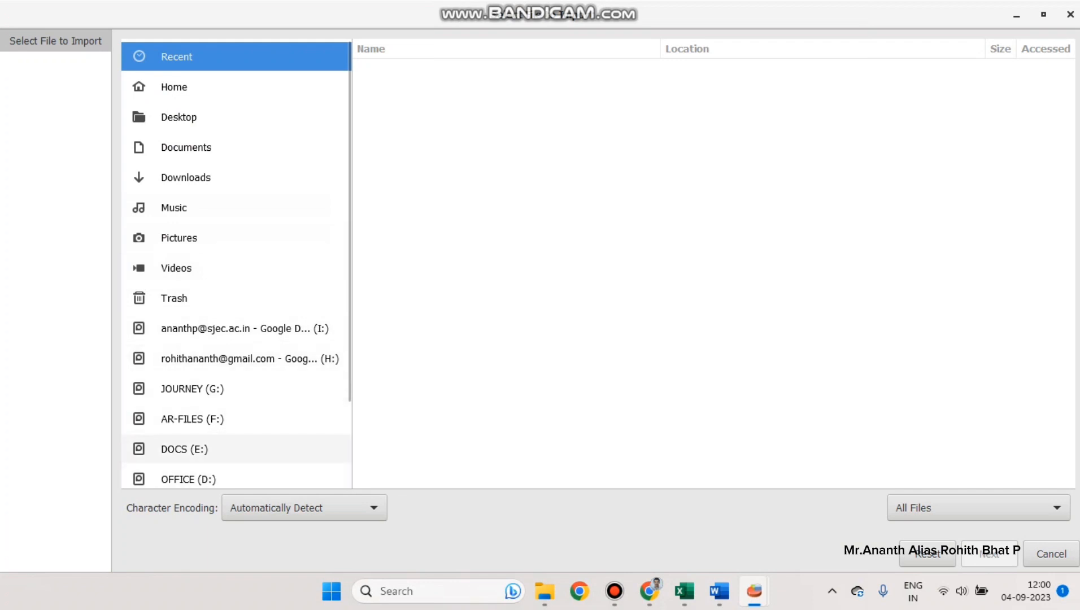
Step: Choose CODED.csv from the SJEC\II SEM\ITF\PSPP folder on drive D: as the file to import
click(192, 419)
click(185, 450)
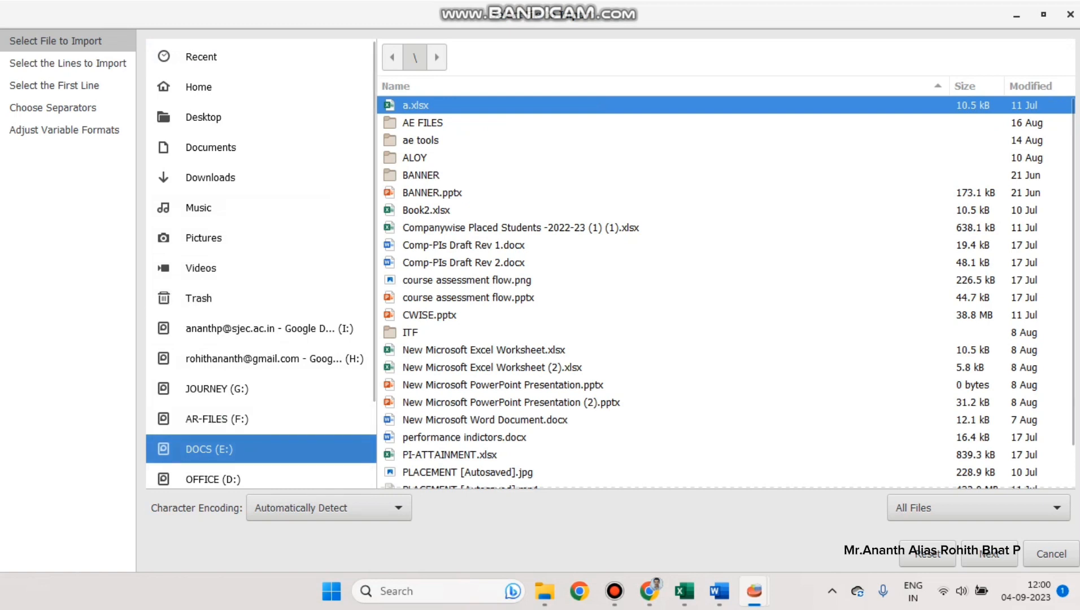
click(213, 479)
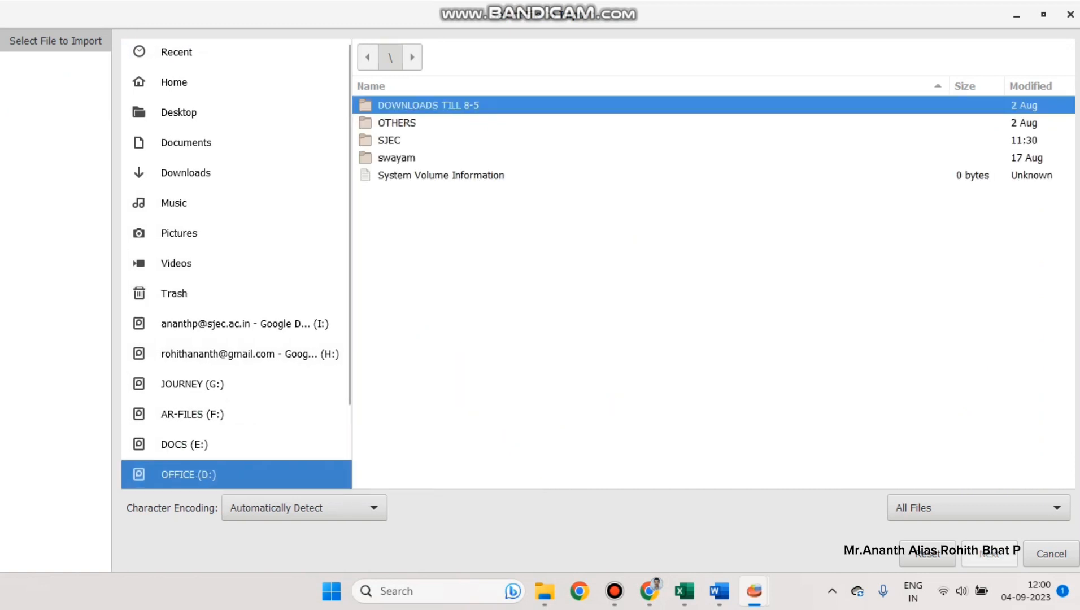
double_click(389, 140)
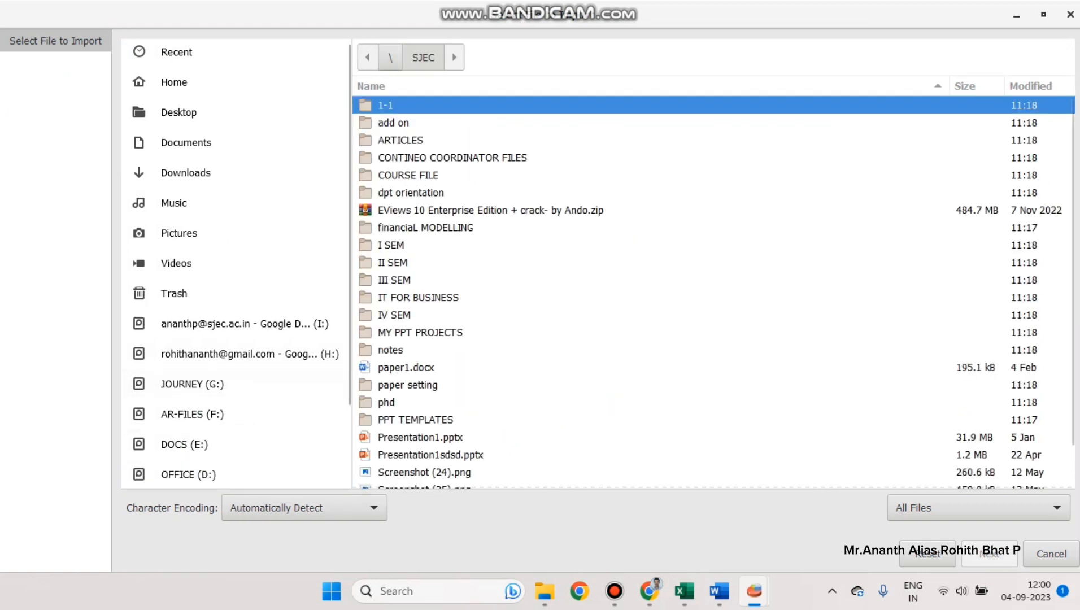
double_click(390, 263)
double_click(389, 193)
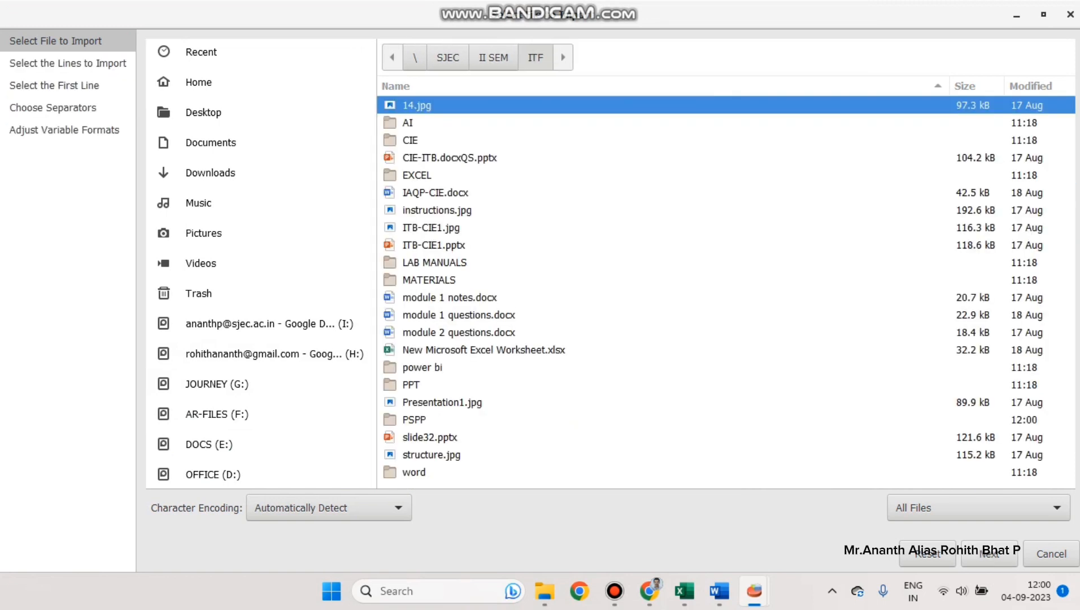
double_click(414, 419)
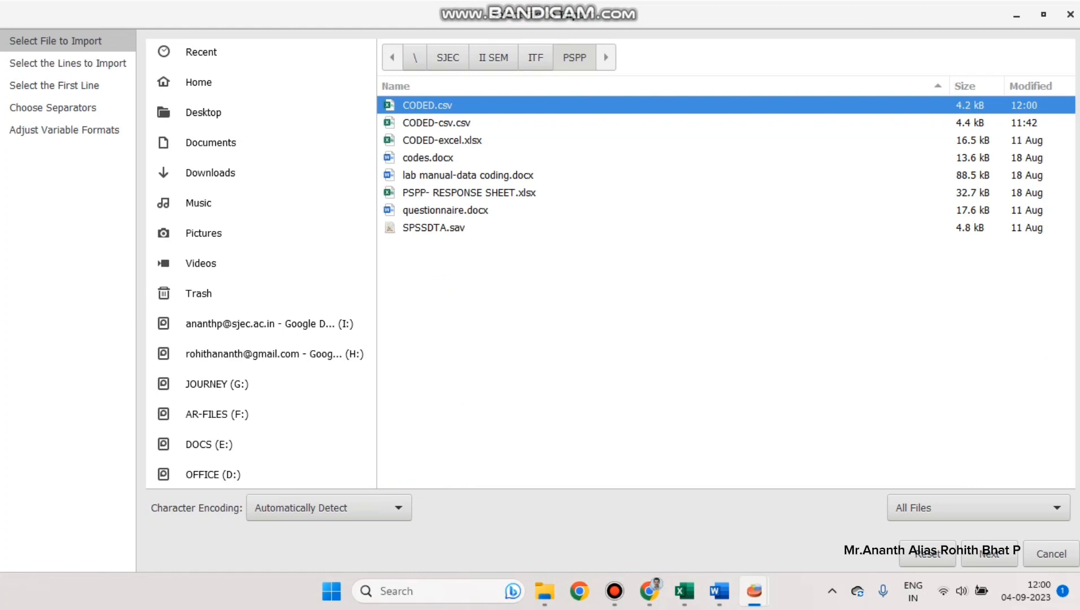
double_click(427, 105)
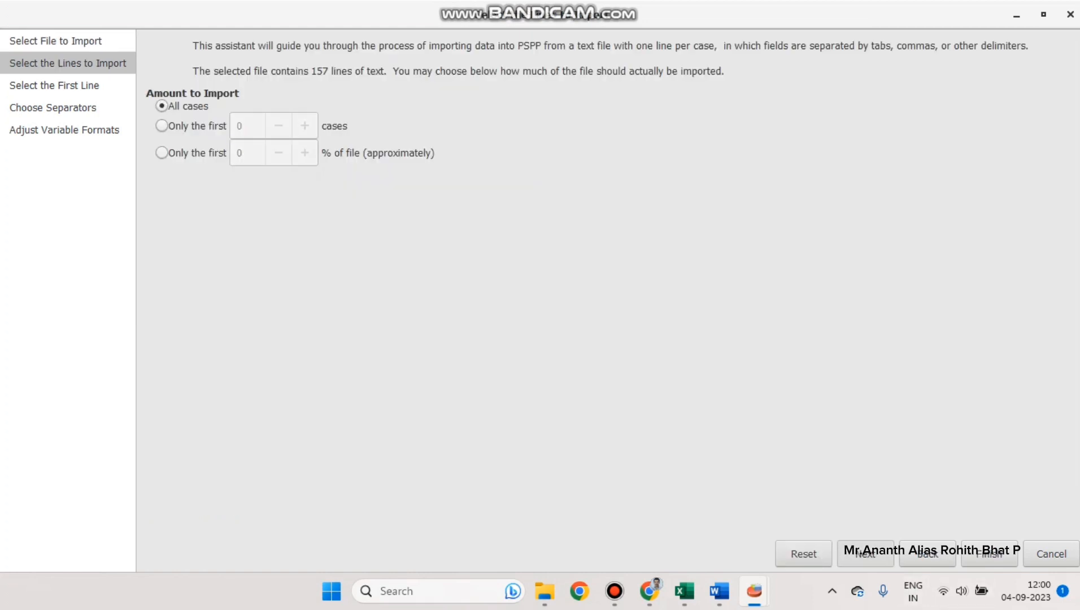
Step: Import all cases as comma-separated data starting at line 2, taking the variable names from the line above
click(865, 554)
click(255, 103)
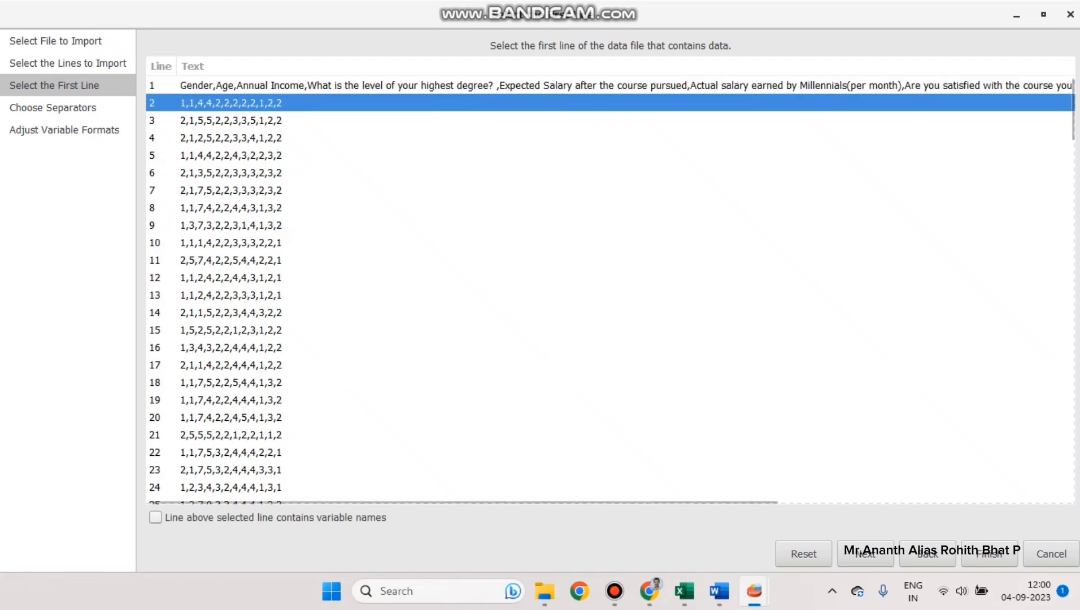
click(155, 517)
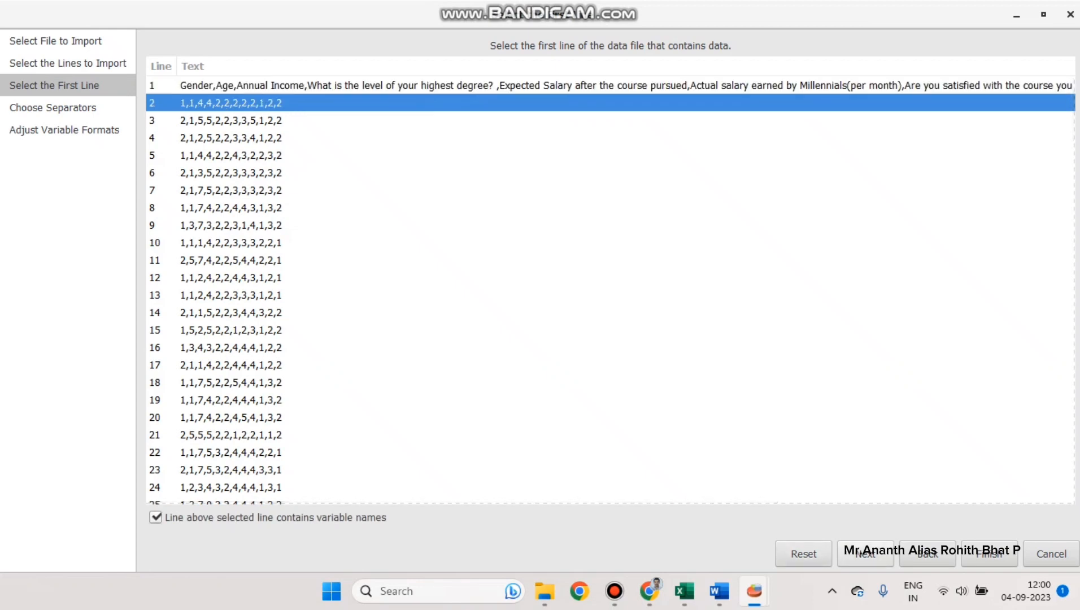
key(Return)
click(233, 82)
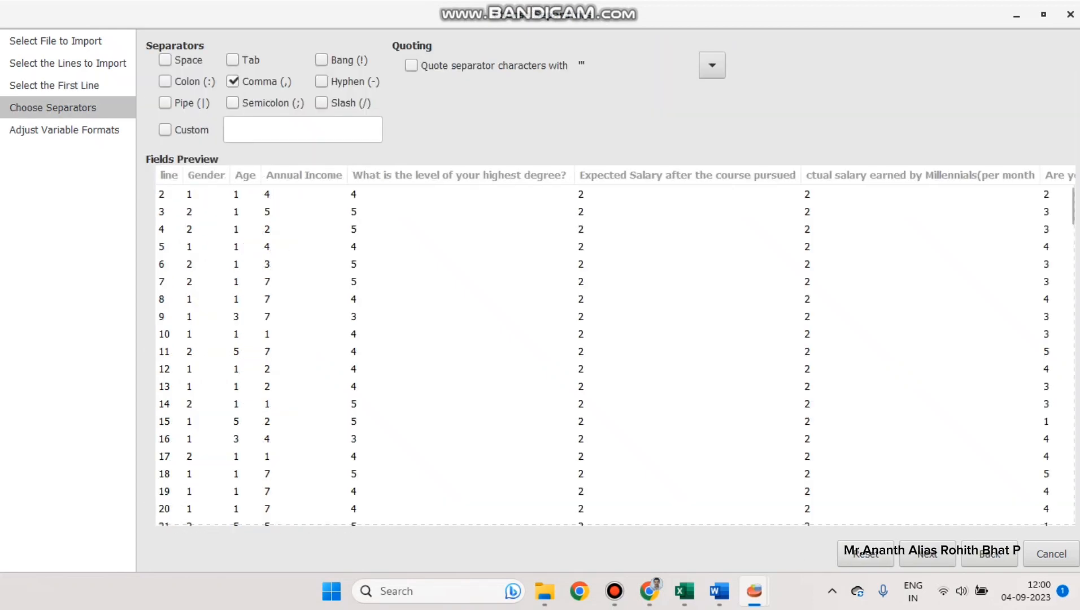
click(928, 554)
click(928, 554)
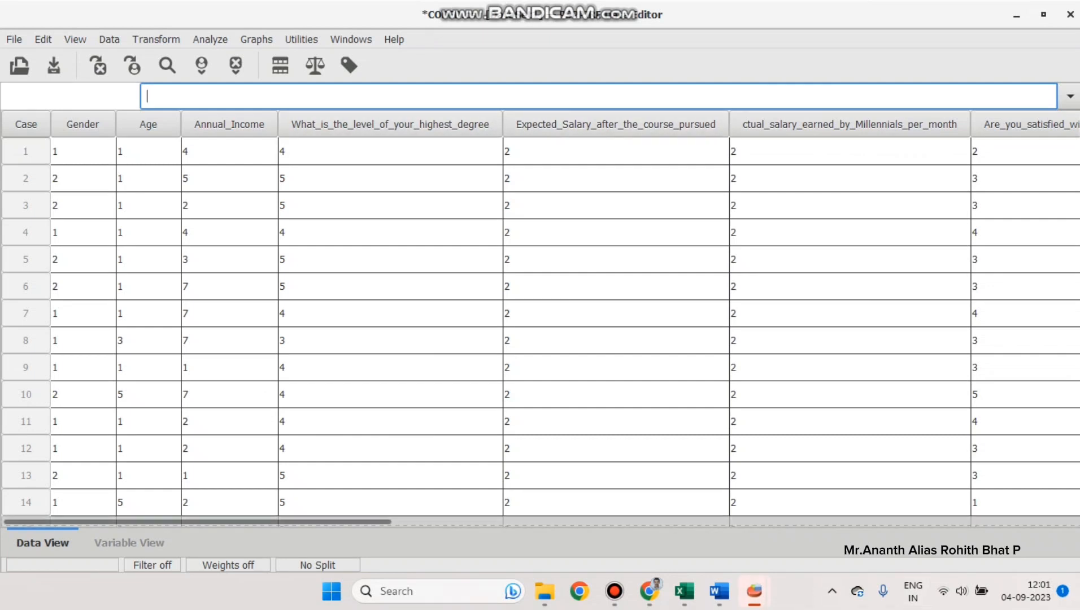
Step: Look across the imported variable columns and inspect the Gender, Age and Annual_Income codes of the first cases
mouse_move(197, 522)
mouse_down()
mouse_move(440, 523)
mouse_move(184, 523)
mouse_up()
scroll(565, 317, right, 10)
scroll(565, 317, left, 10)
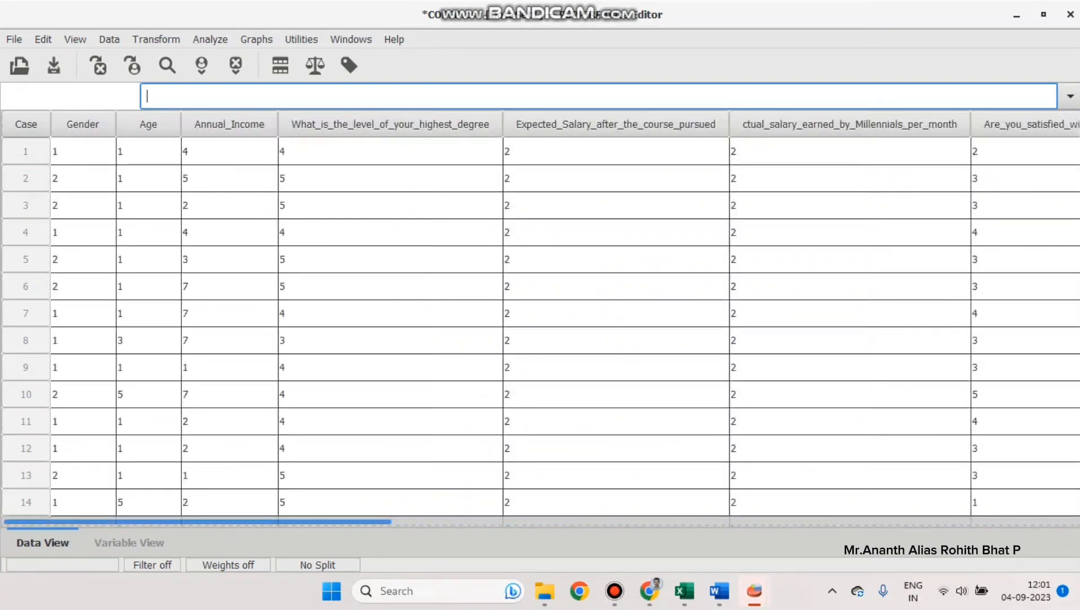
click(83, 152)
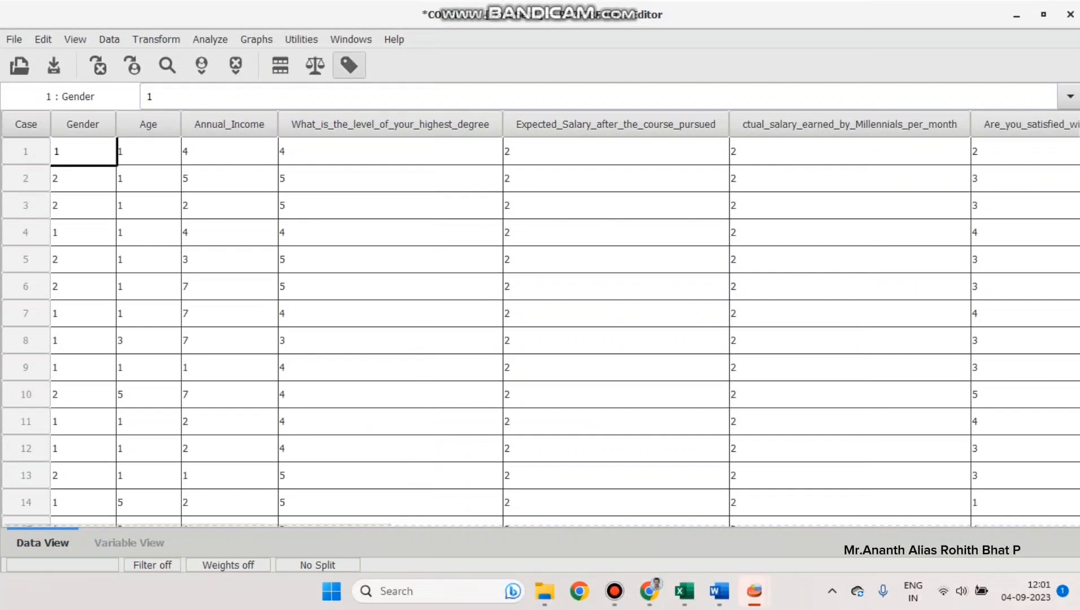
click(229, 205)
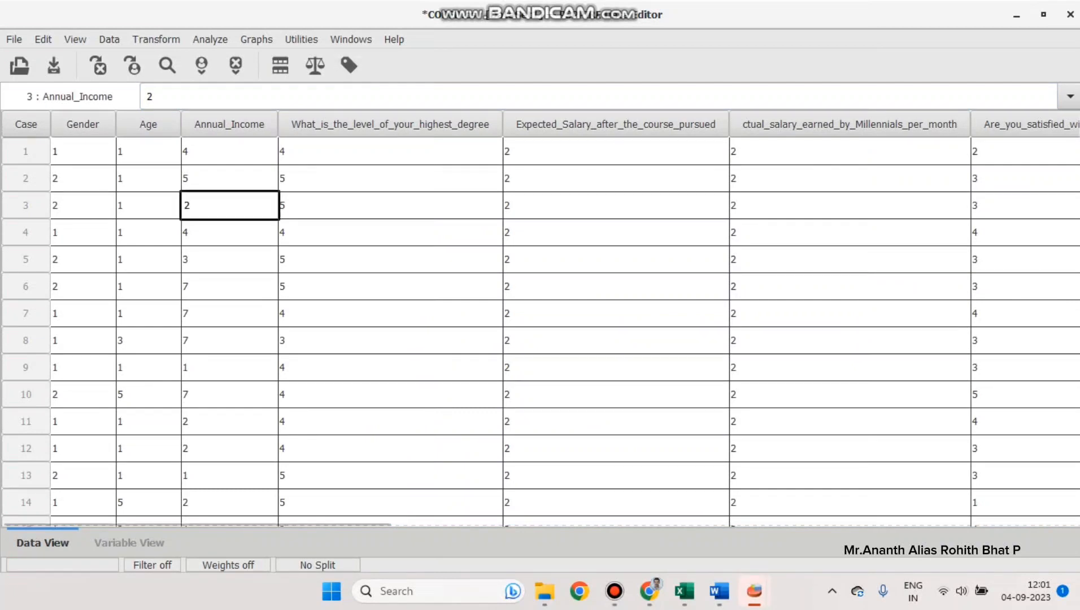
click(83, 151)
click(148, 152)
Step: Review the imported cases through to the last rows, and inspect the Gender value of case 1
scroll(540, 326, down, 9)
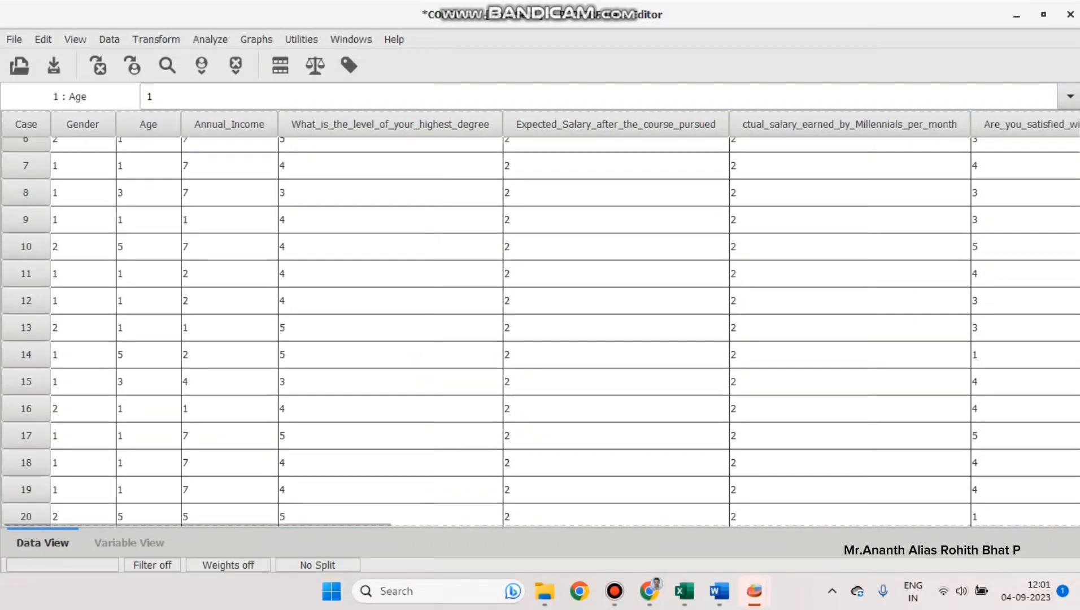
scroll(540, 327, down, 13)
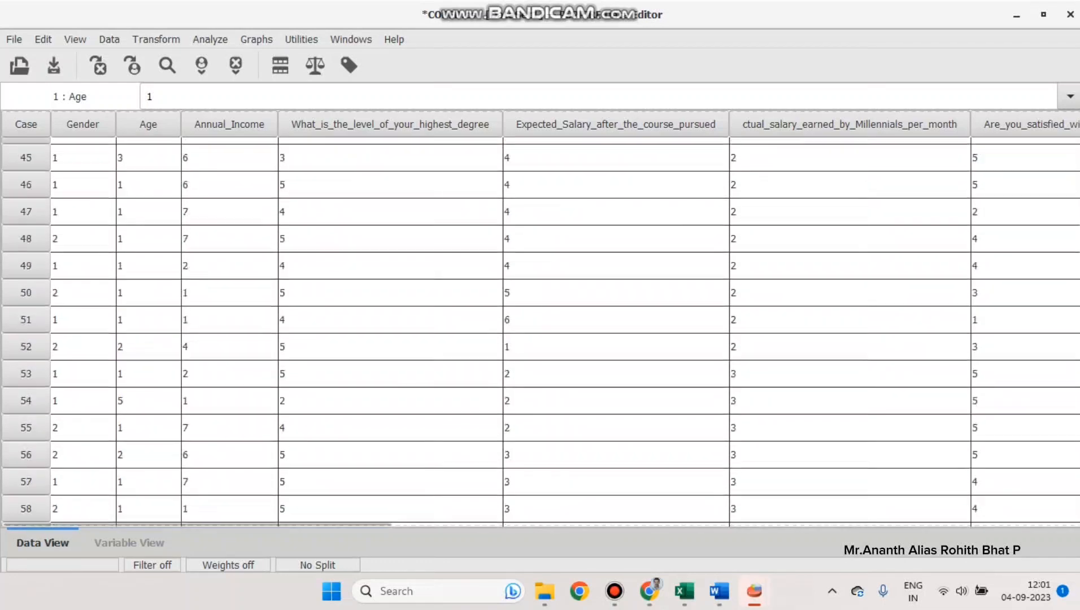
scroll(540, 327, down, 14)
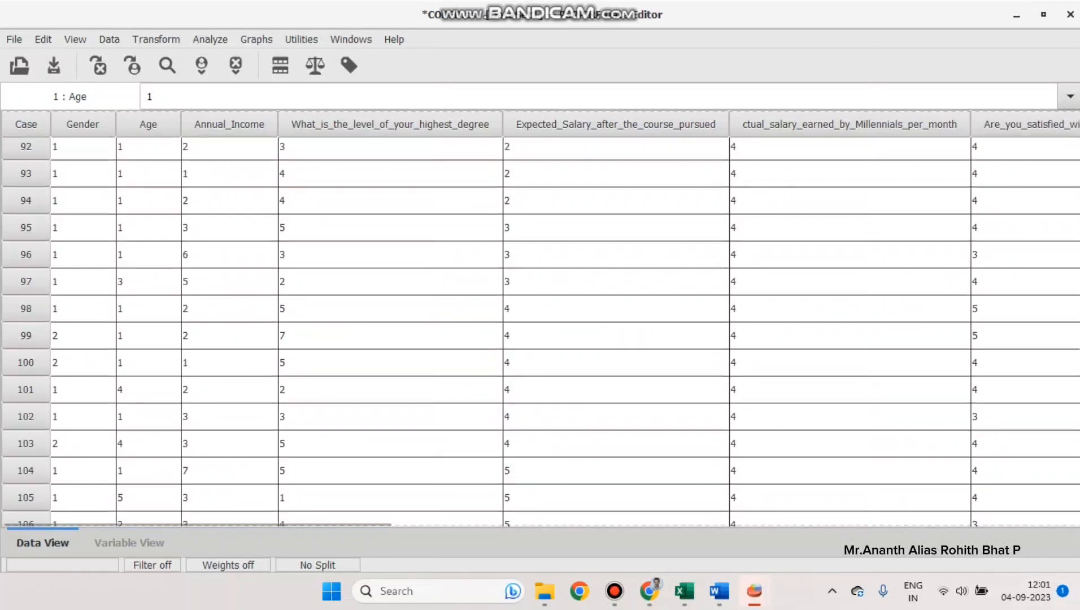
scroll(540, 328, down, 11)
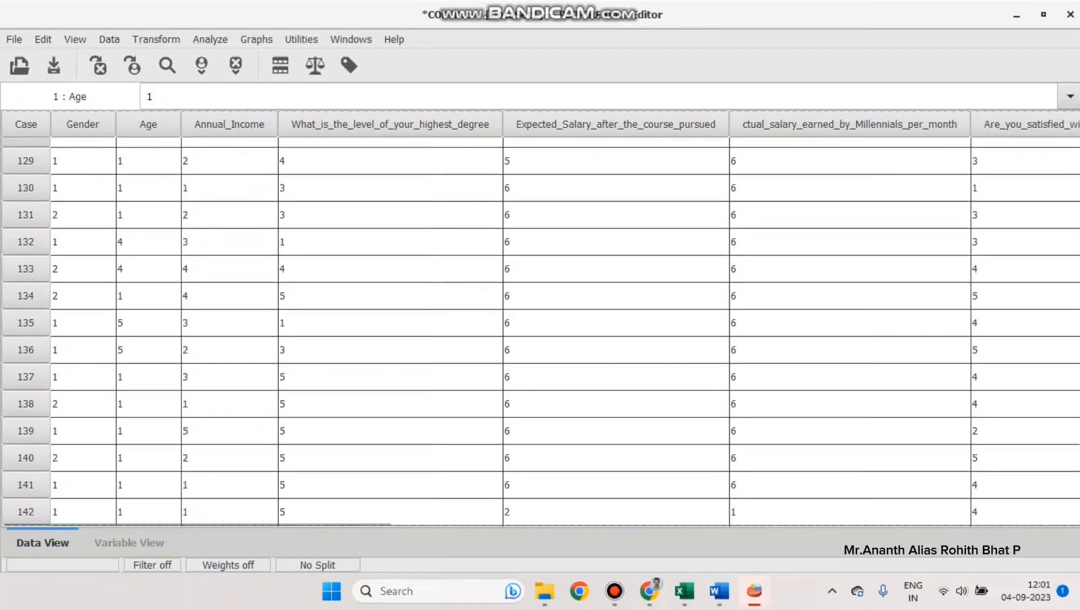
scroll(540, 327, down, 2)
scroll(540, 327, up, 12)
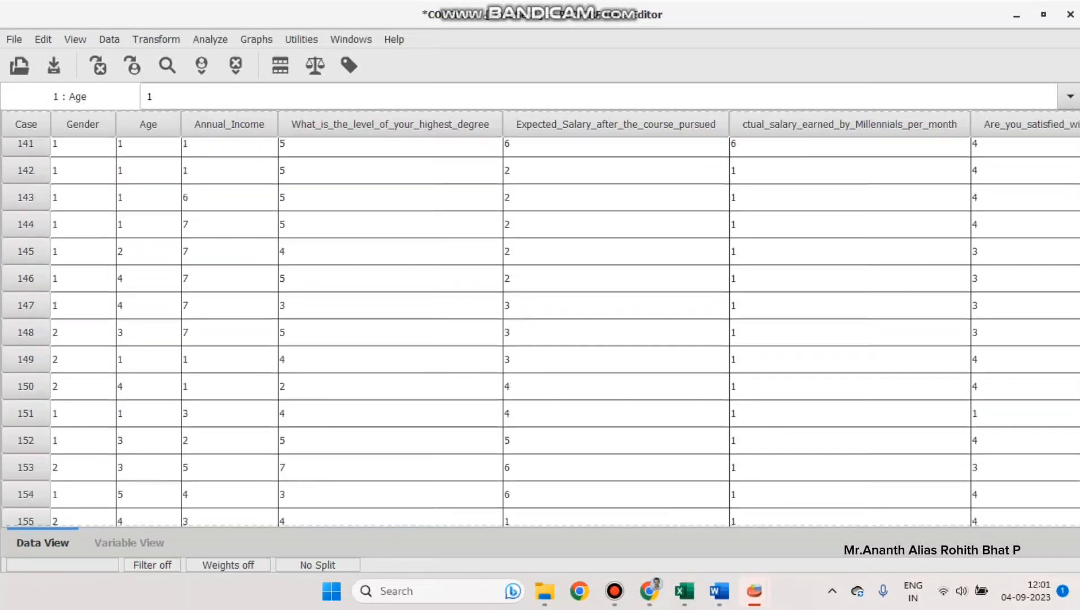
scroll(540, 327, up, 17)
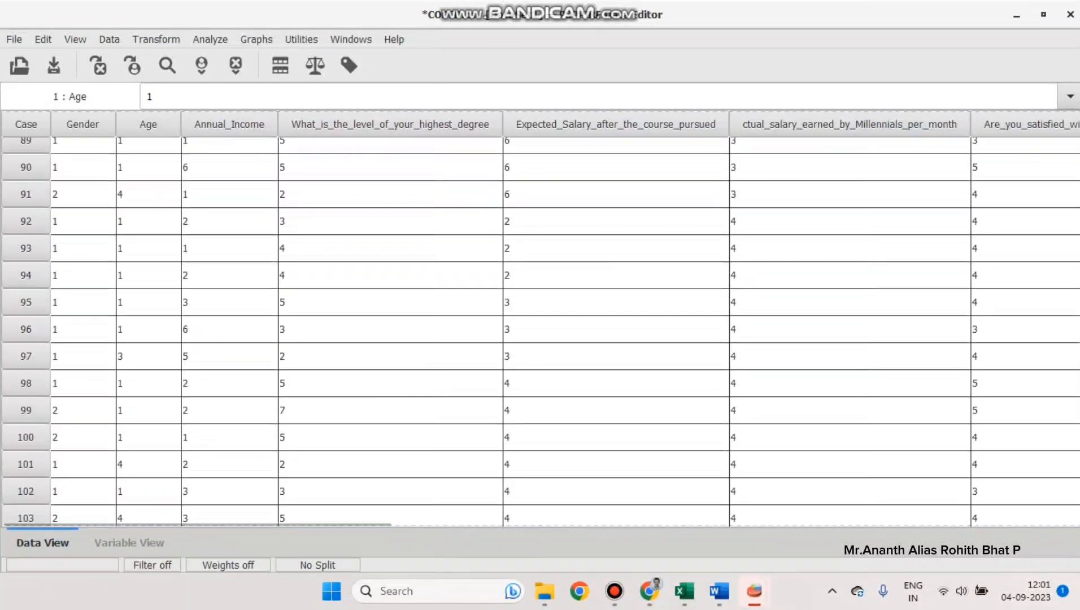
scroll(540, 327, up, 17)
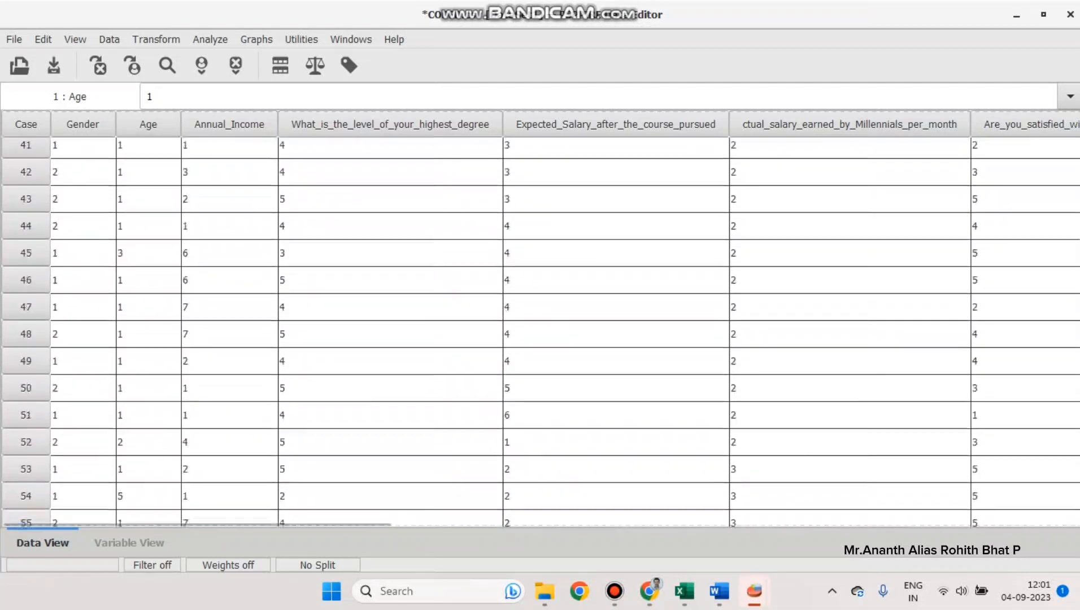
scroll(540, 328, up, 4)
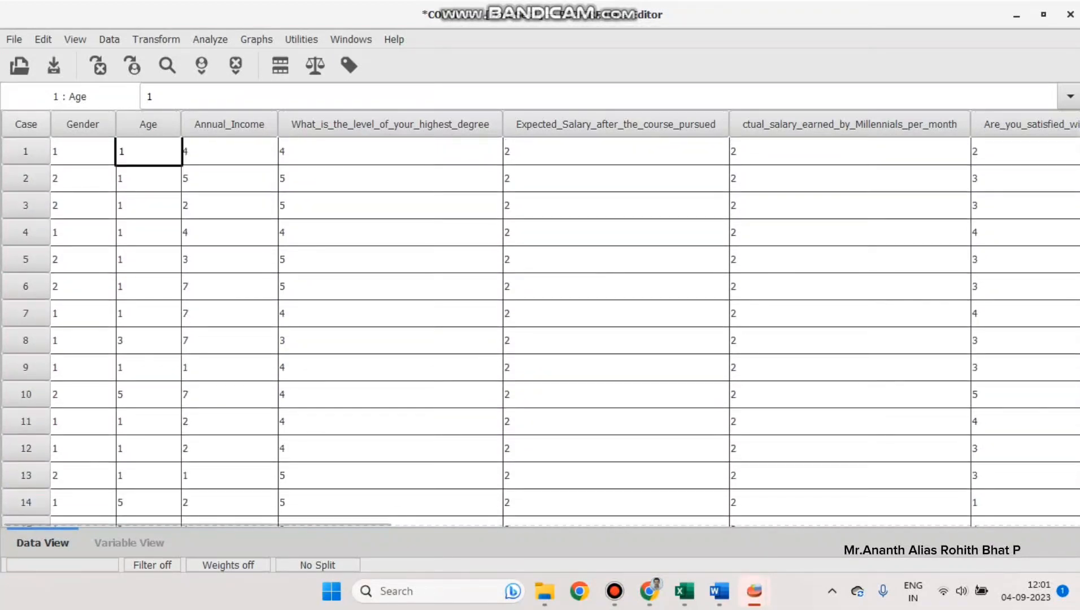
click(83, 152)
click(175, 97)
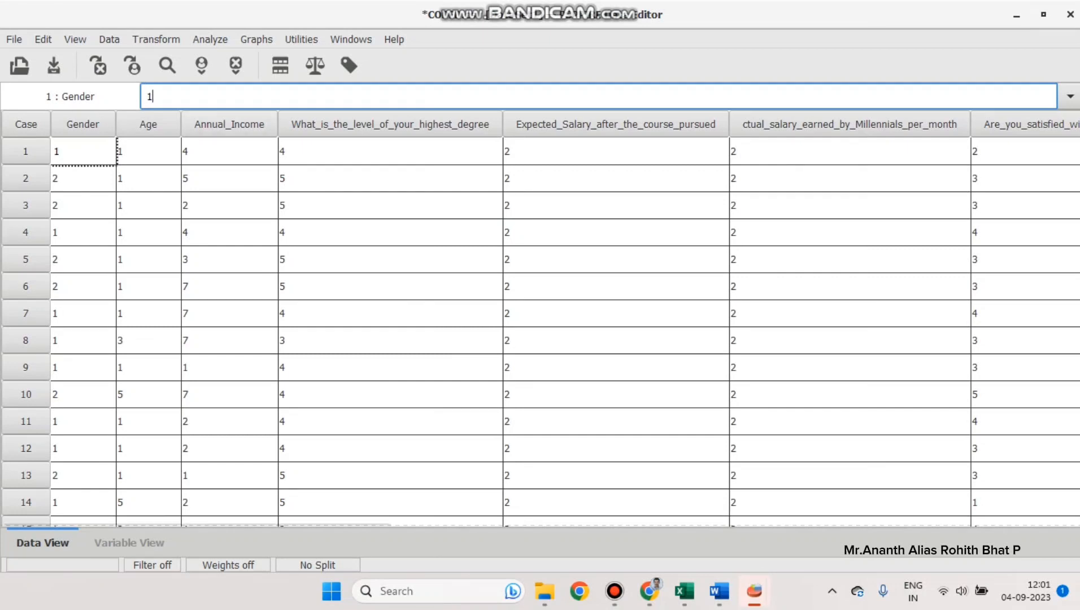
Step: Inspect the Age and Annual_Income codes of case 1
click(148, 151)
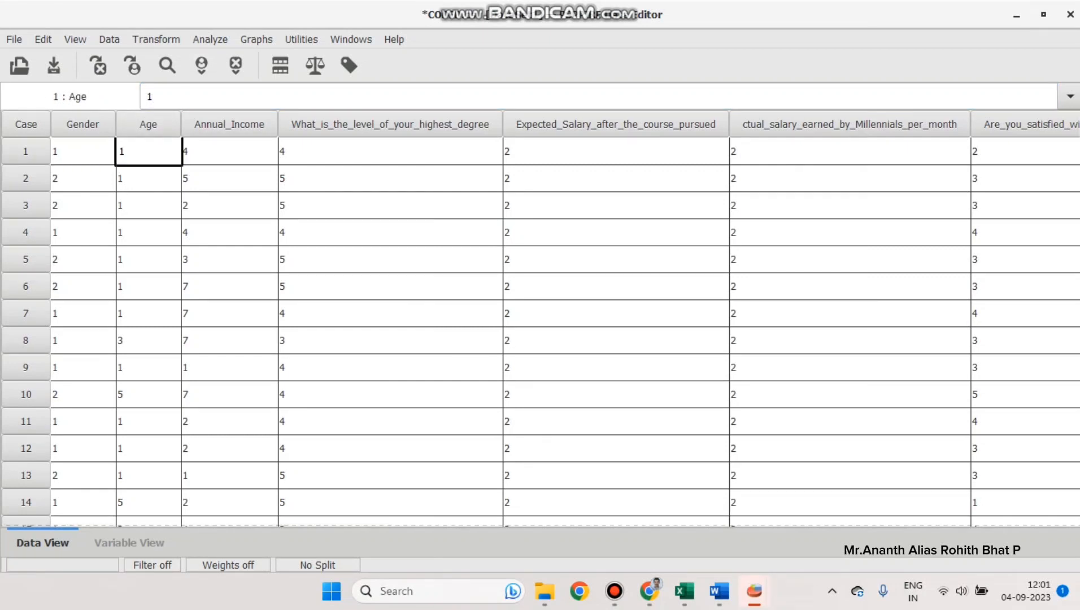
click(229, 151)
click(229, 205)
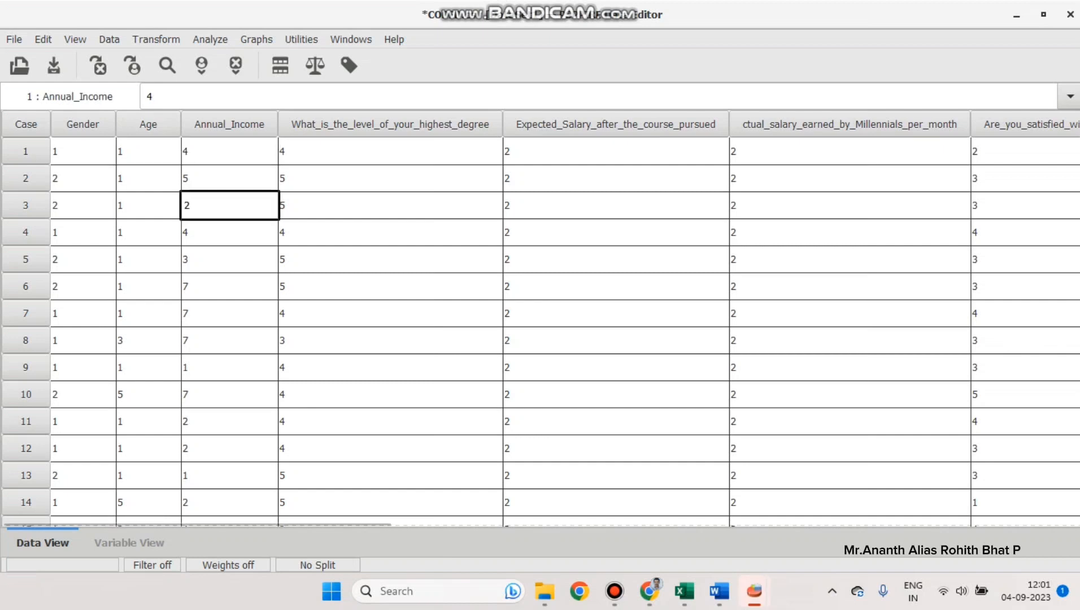
click(230, 96)
click(230, 151)
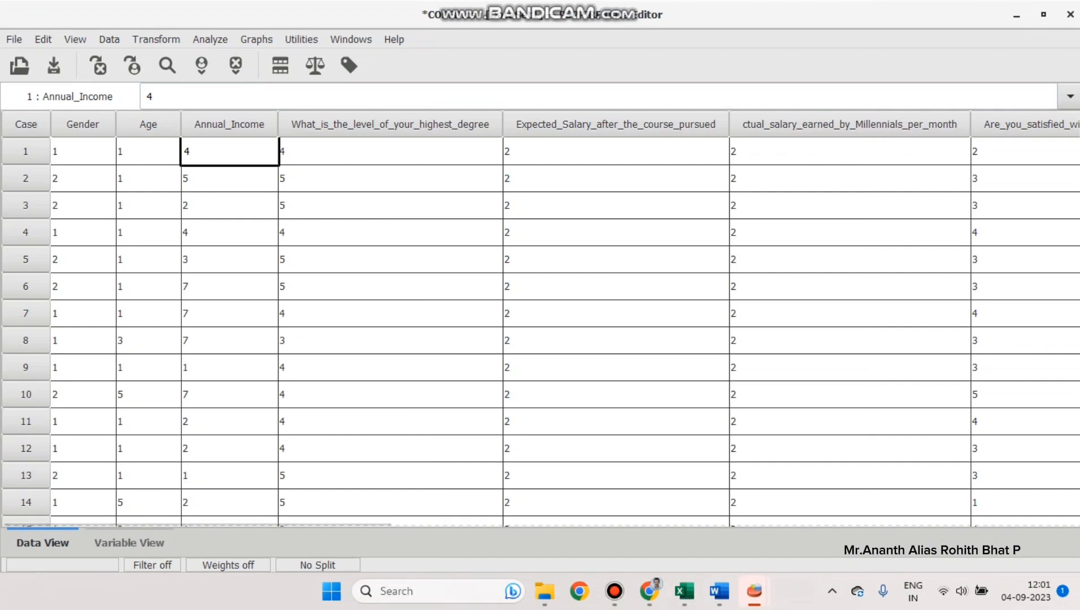
Step: Show the variable definitions with a wider Name column and check the value labels of the variables from Gender down to concepts_useful
click(129, 543)
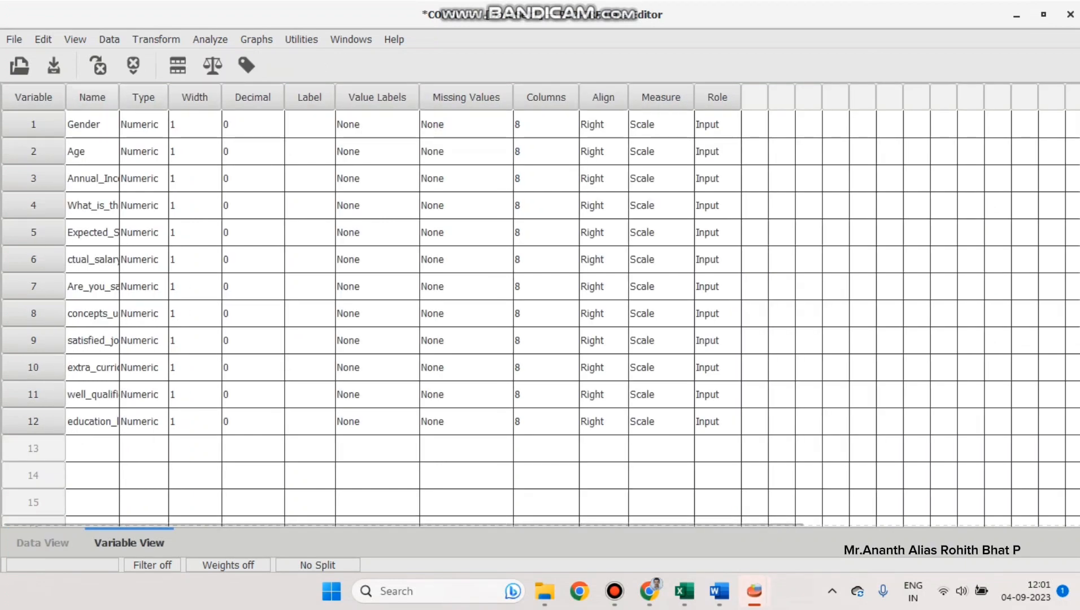
drag(119, 98, 214, 97)
click(472, 125)
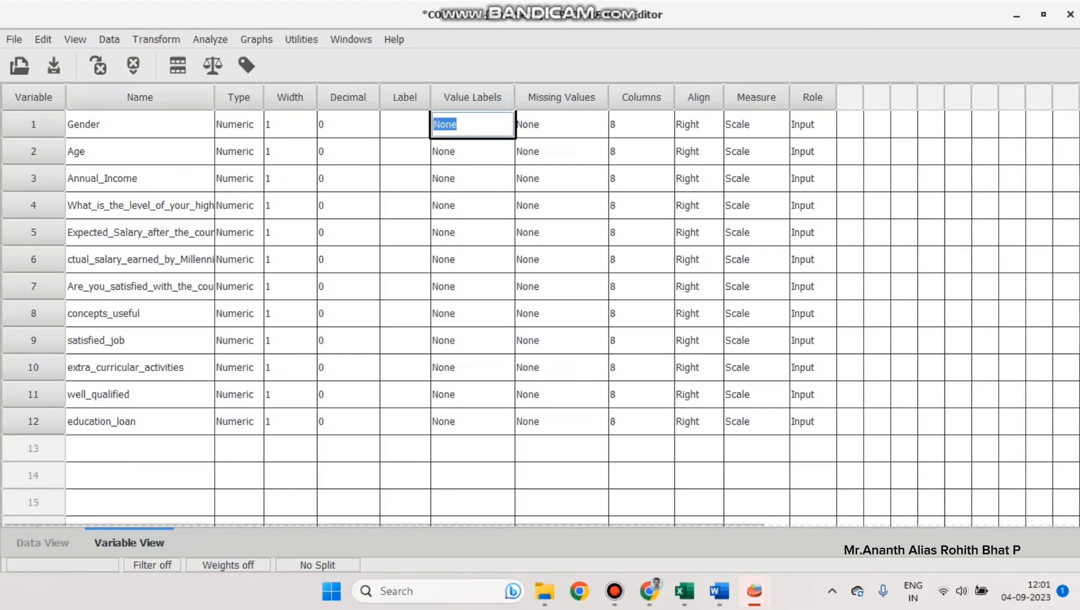
key(Down)
key(Down)
key(Down)
key(Down)
key(Down)
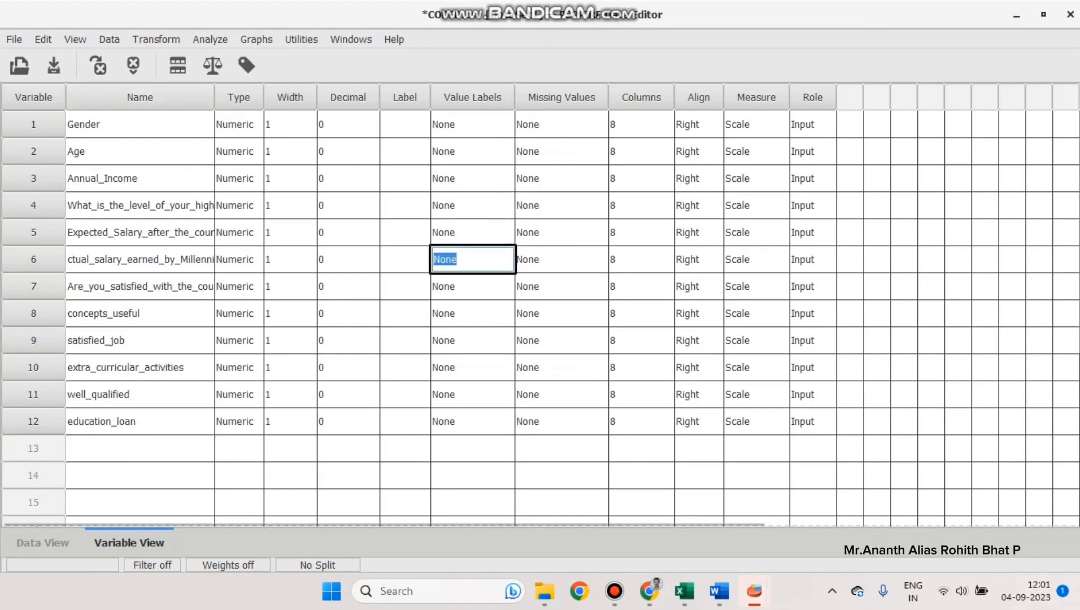
key(Down)
key(Down)
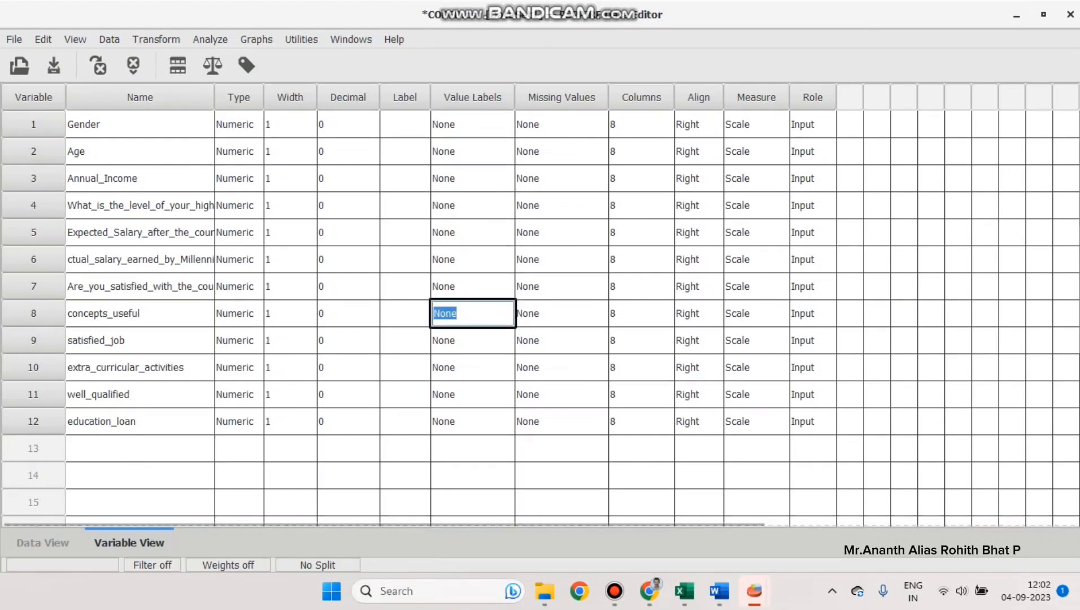
Step: Add the value label "male" for value 1 of the Gender variable
click(140, 124)
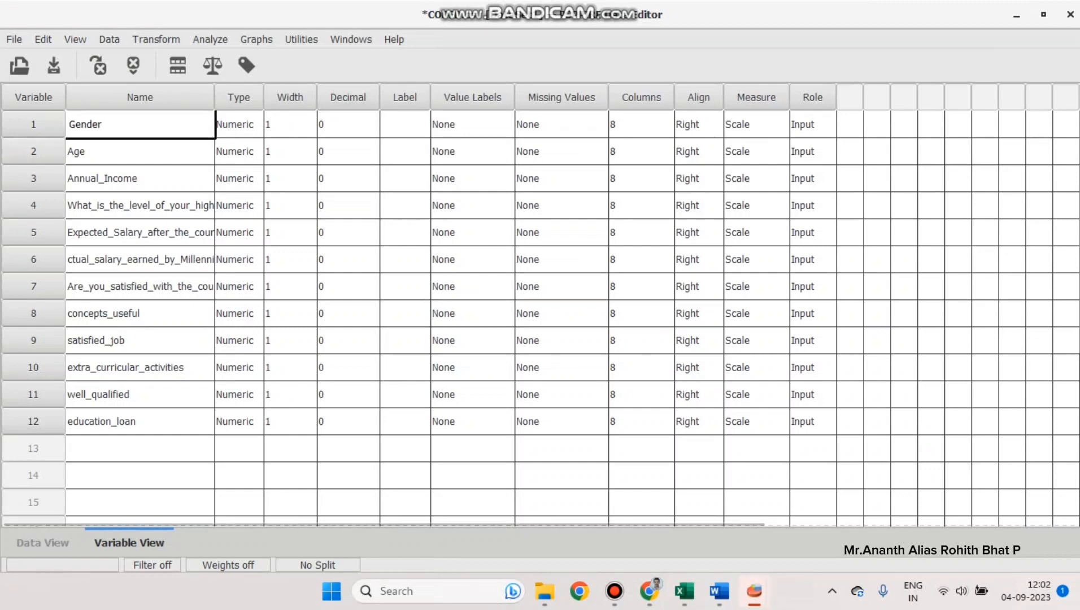
double_click(472, 124)
text(1)
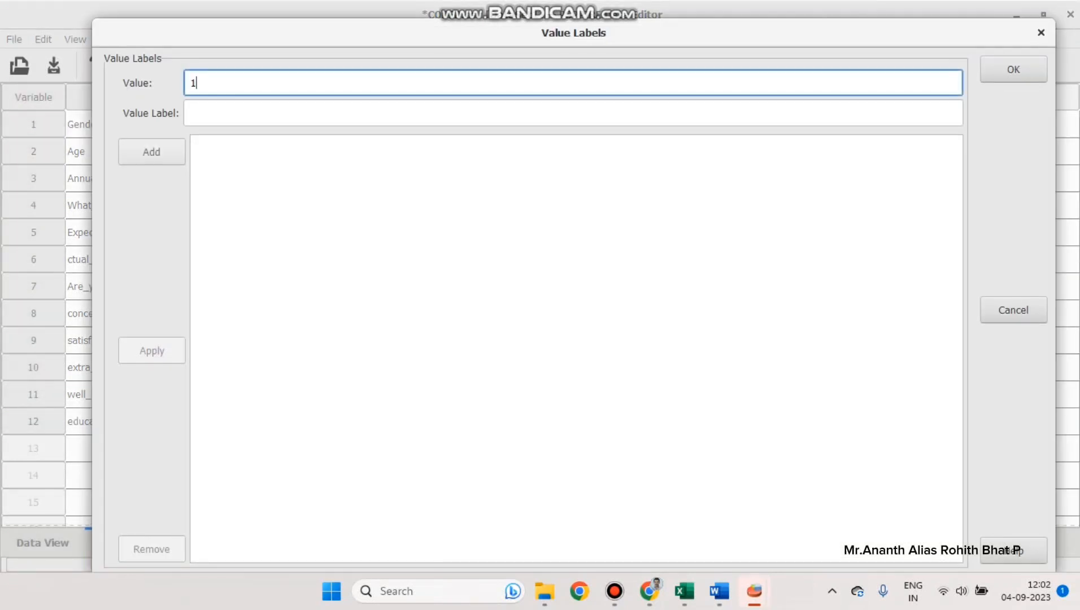
key(Tab)
text(male)
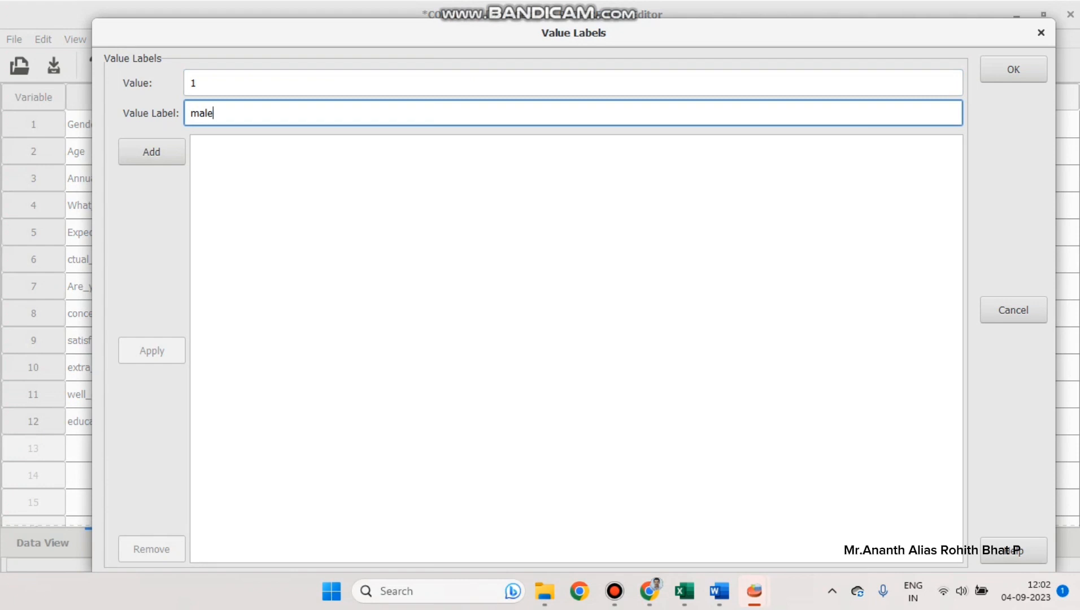
click(151, 152)
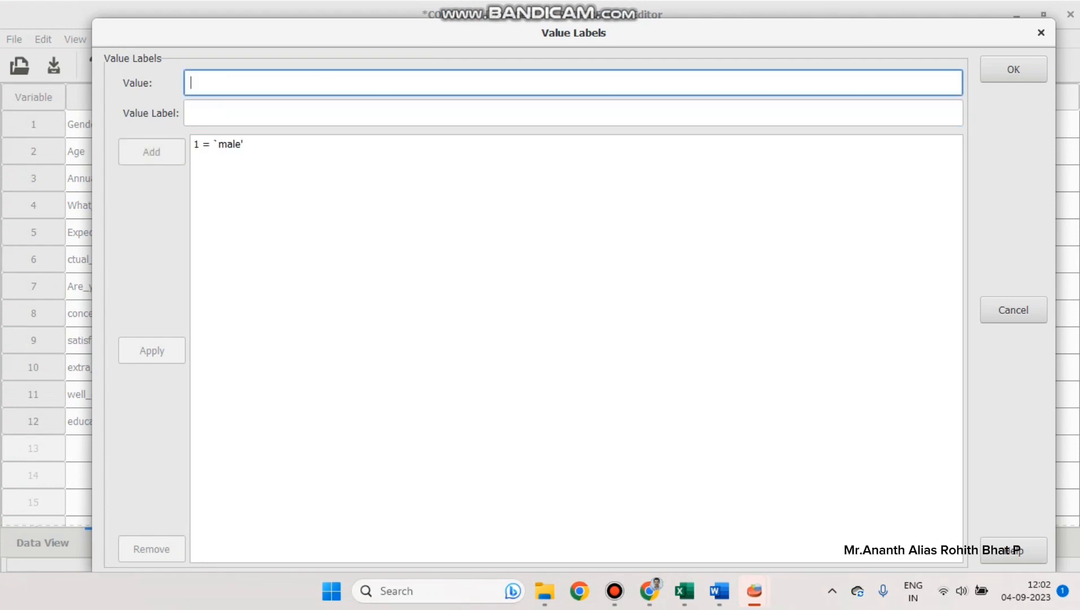
Step: Add the label "female" for Gender value 2 and accept the value labels
text(2)
key(Tab)
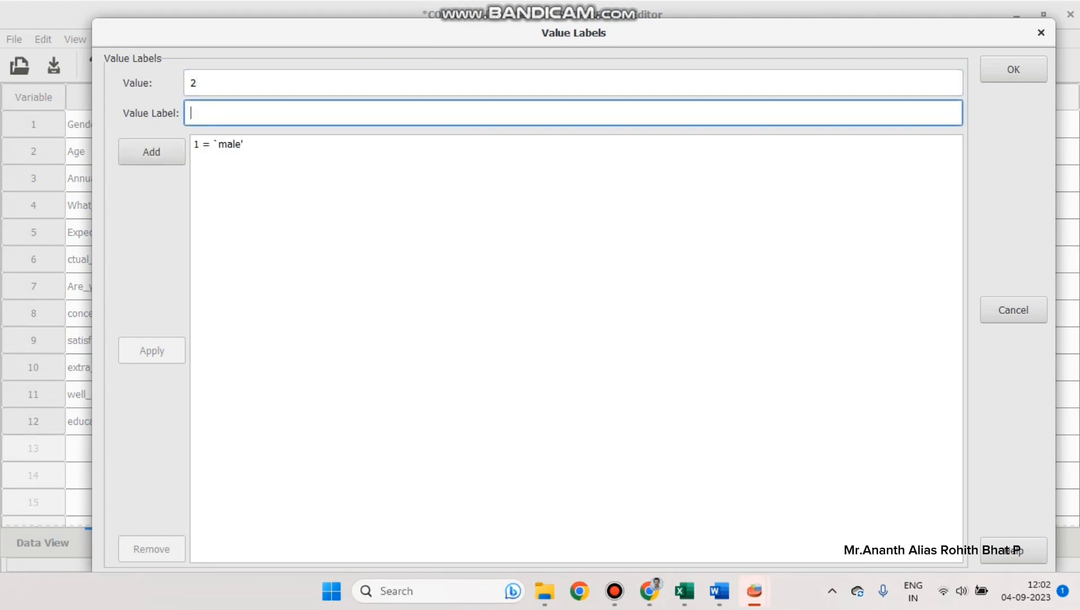
text(fmeale)
key(BackSpace)
key(BackSpace)
key(BackSpace)
key(BackSpace)
key(BackSpace)
key(BackSpace)
text(female)
key(Return)
click(1014, 69)
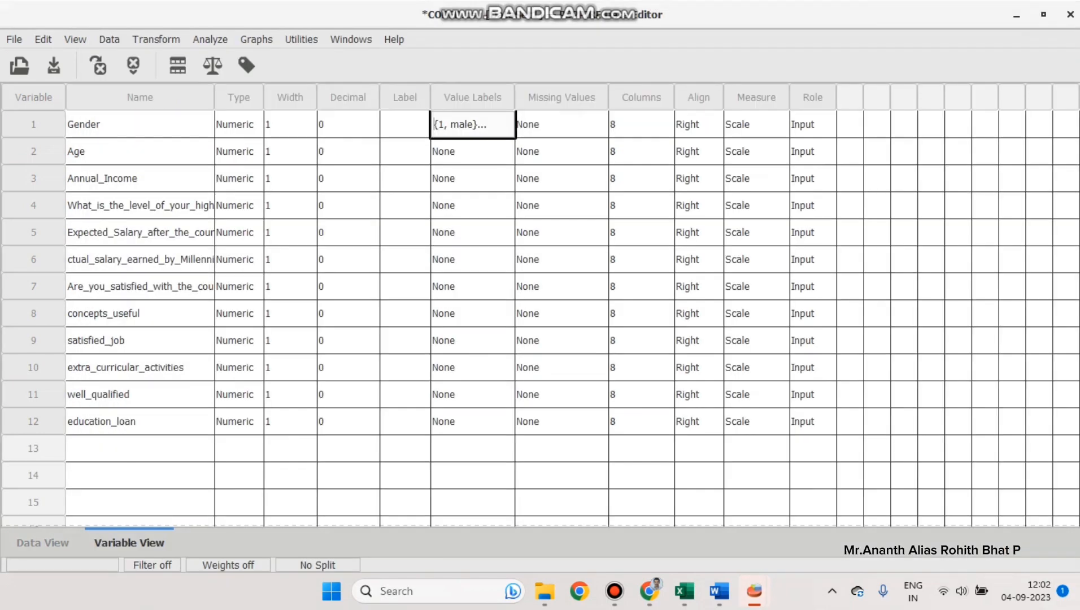
Step: Recheck the Gender value labels and inspect the labelled Gender entries of cases 1 and 2 in the data
click(474, 123)
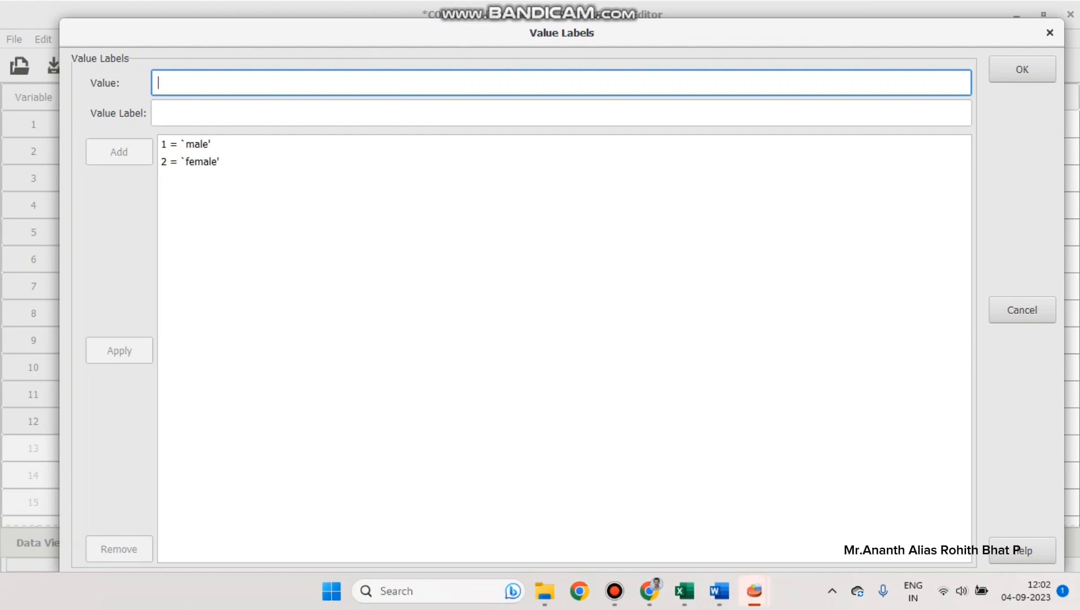
click(1022, 70)
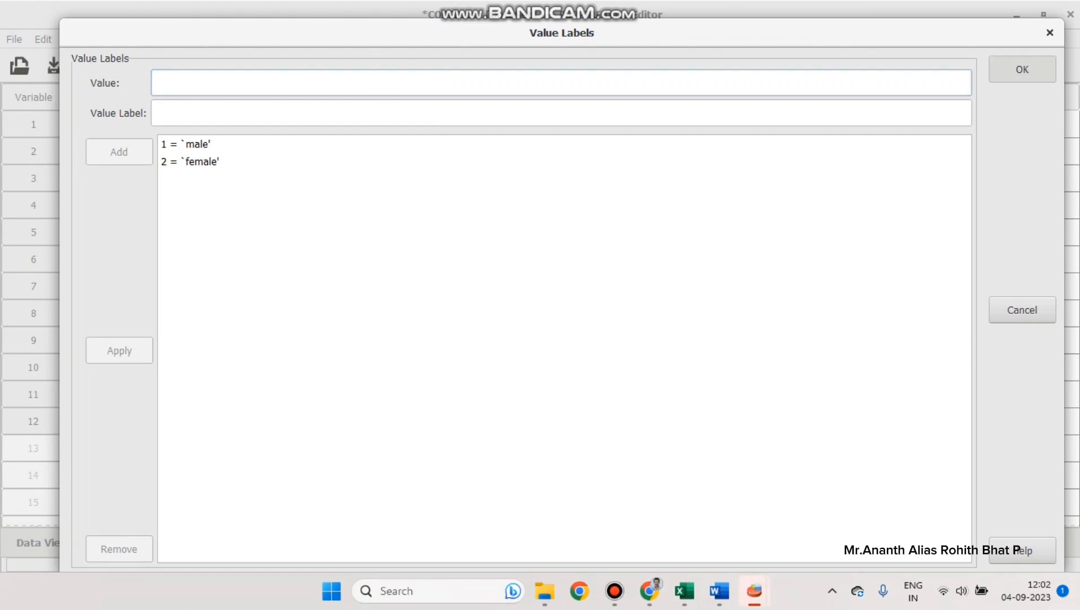
click(42, 543)
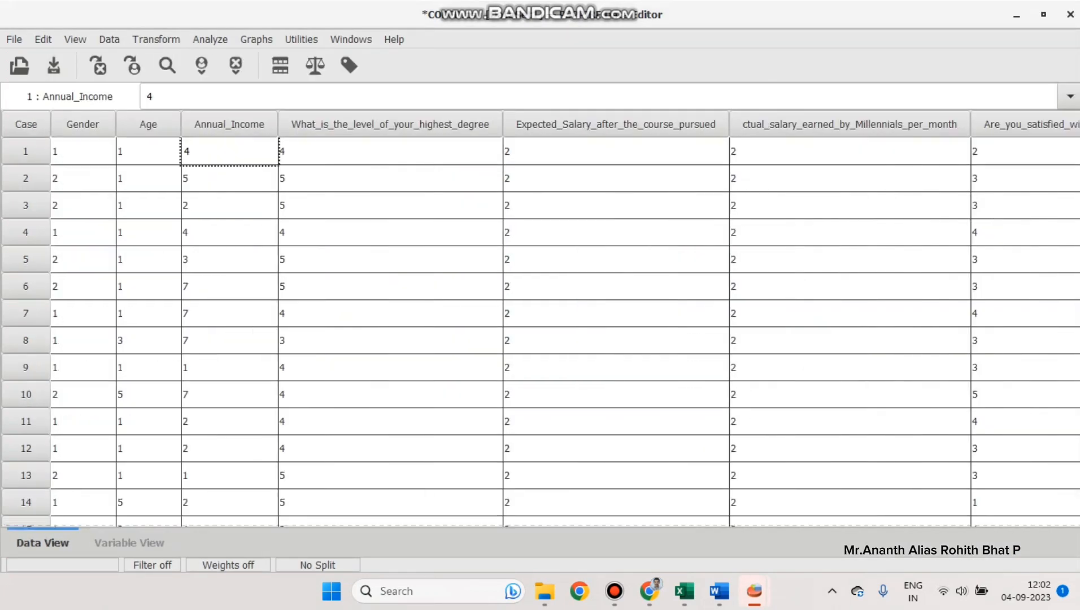
click(83, 151)
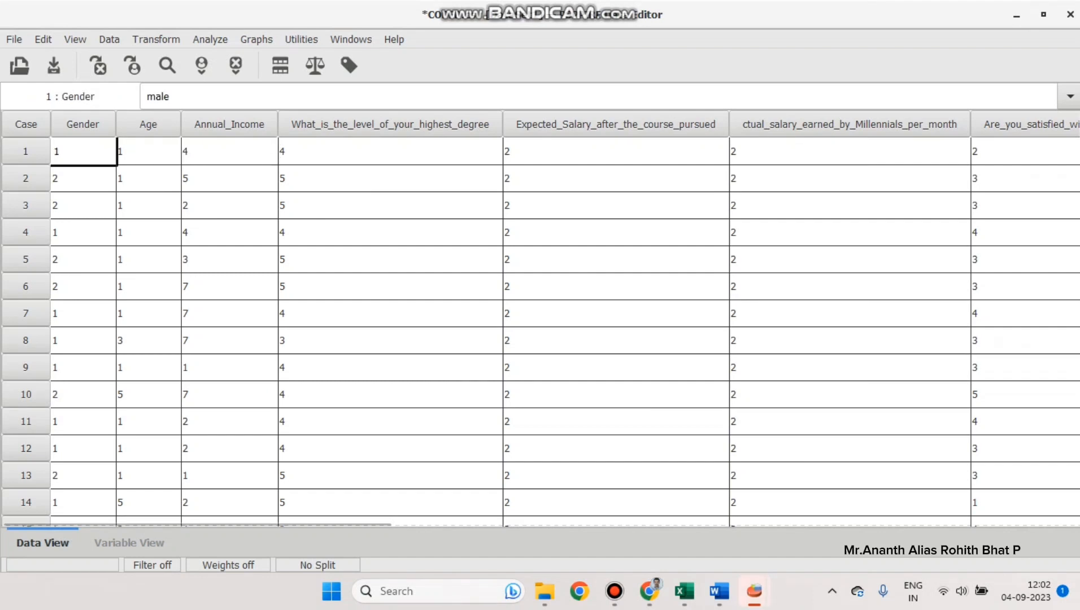
click(84, 179)
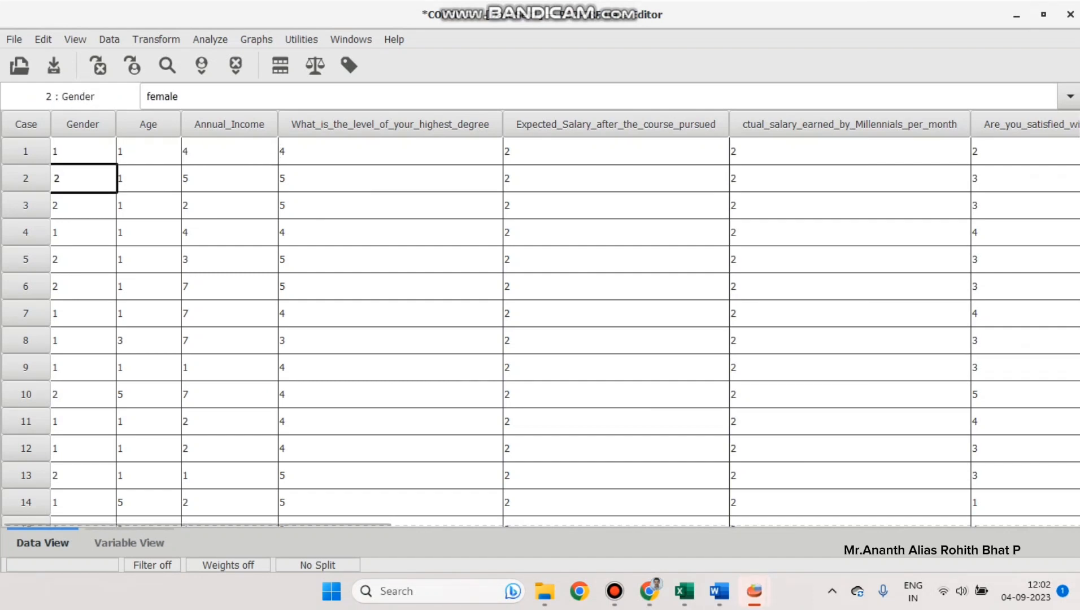
Step: Compare the Gender variable's definition with the labelled Gender values of cases 1, 2 and 4
click(129, 543)
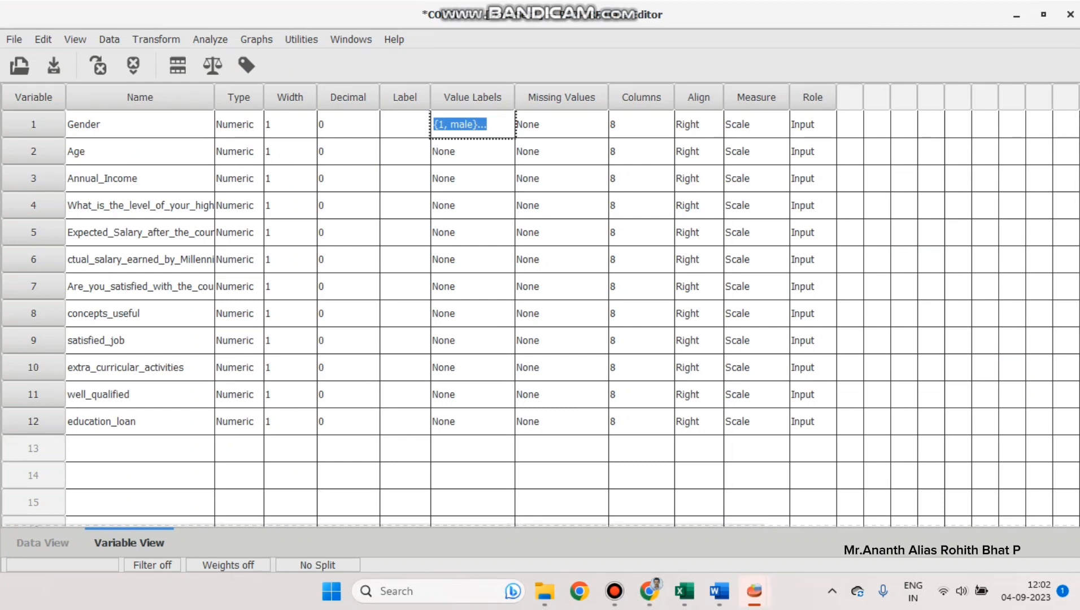
key(ctrl+t)
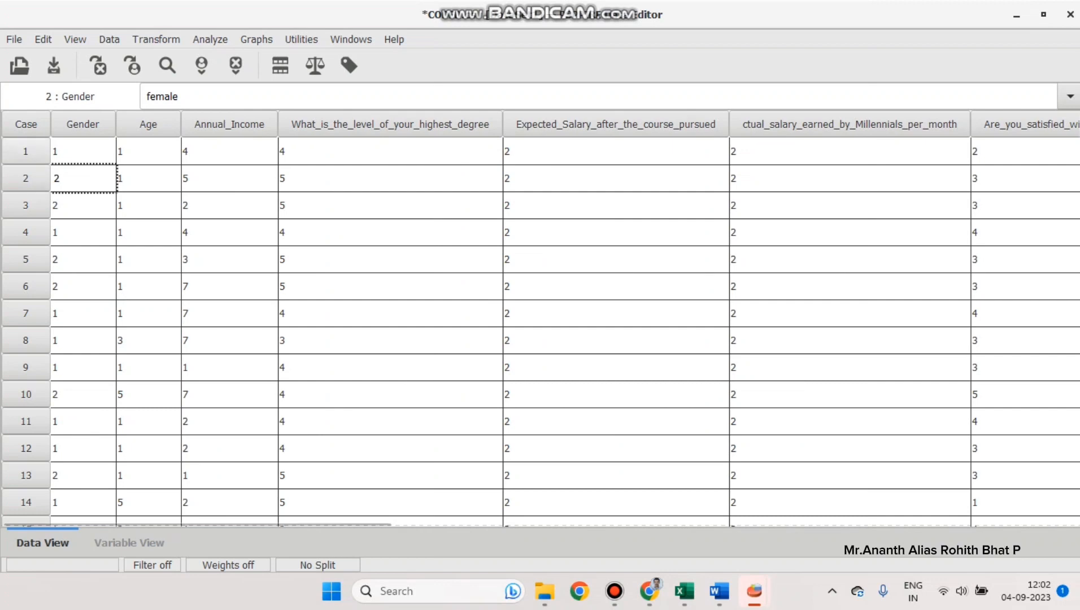
click(83, 152)
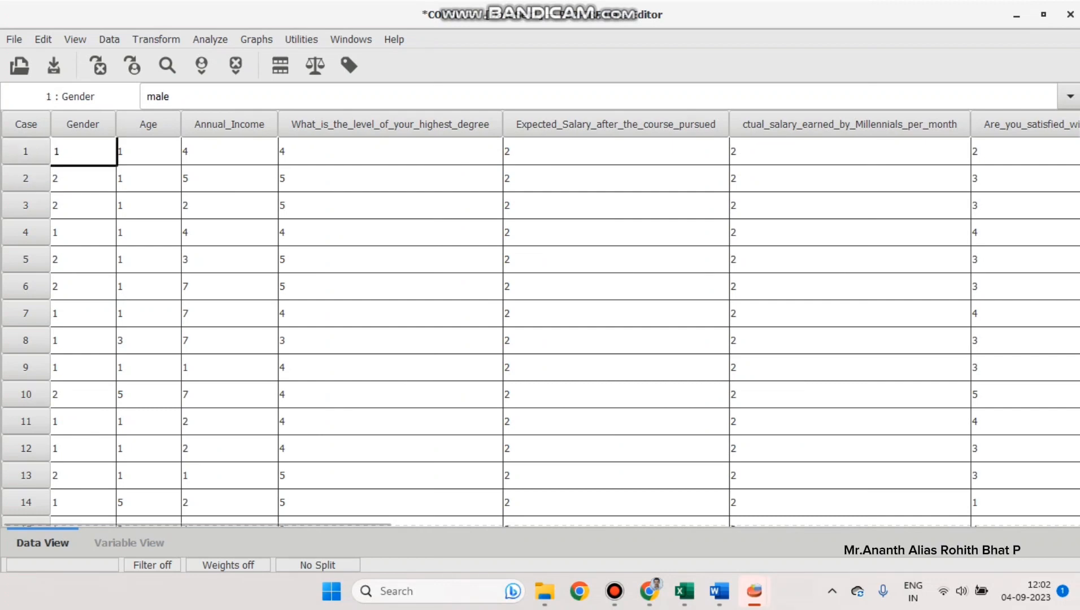
click(83, 179)
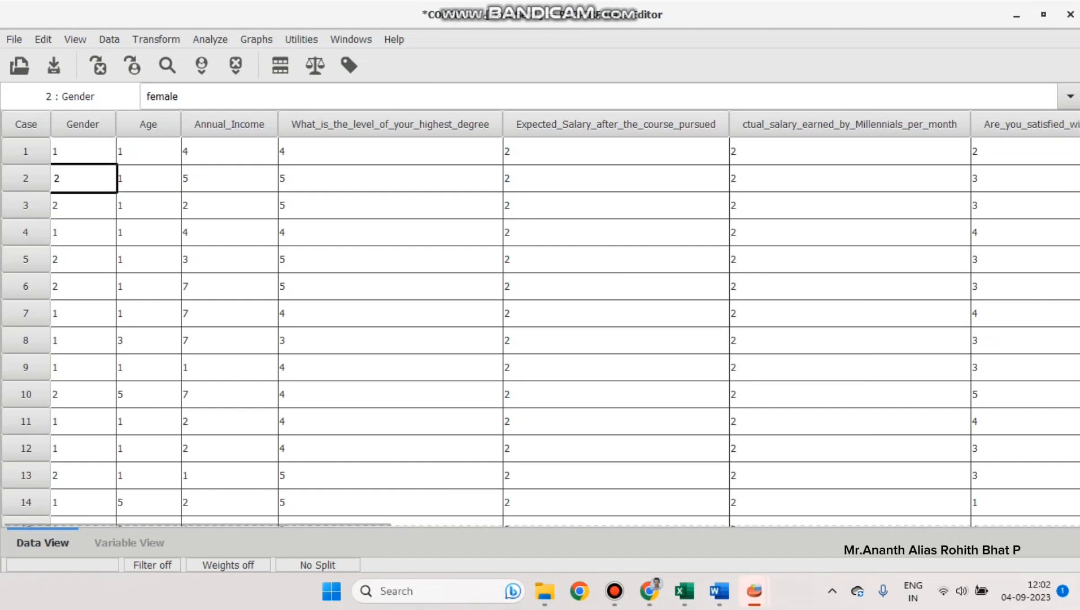
click(129, 543)
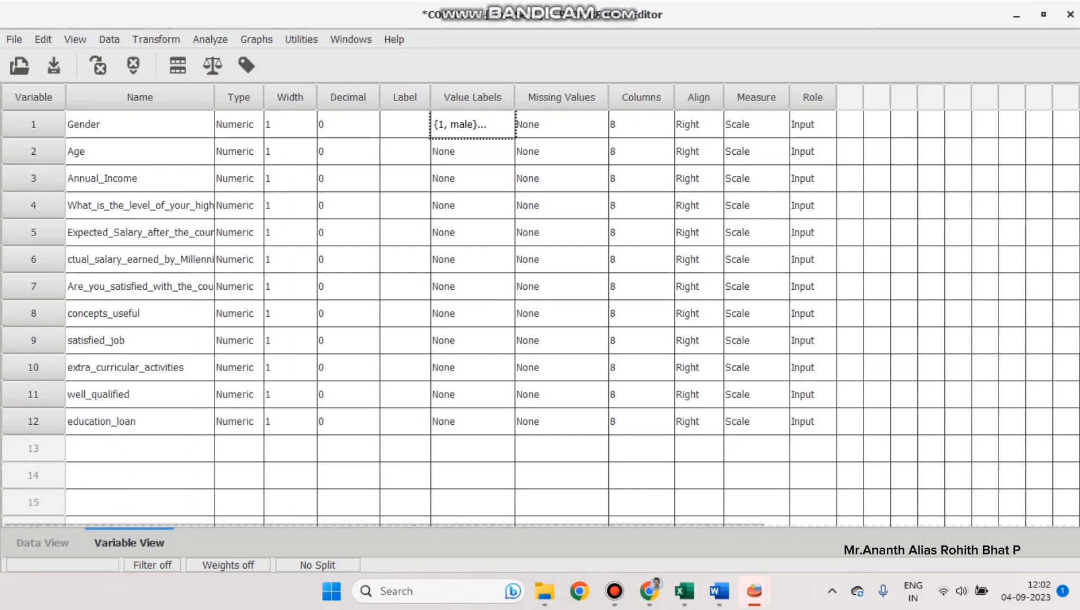
click(42, 543)
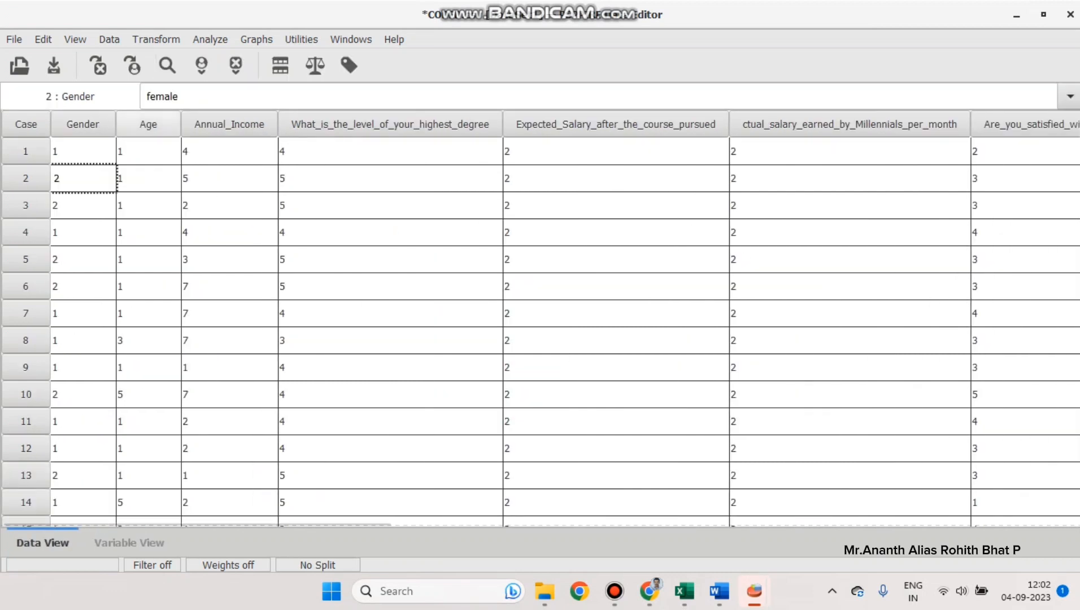
click(84, 232)
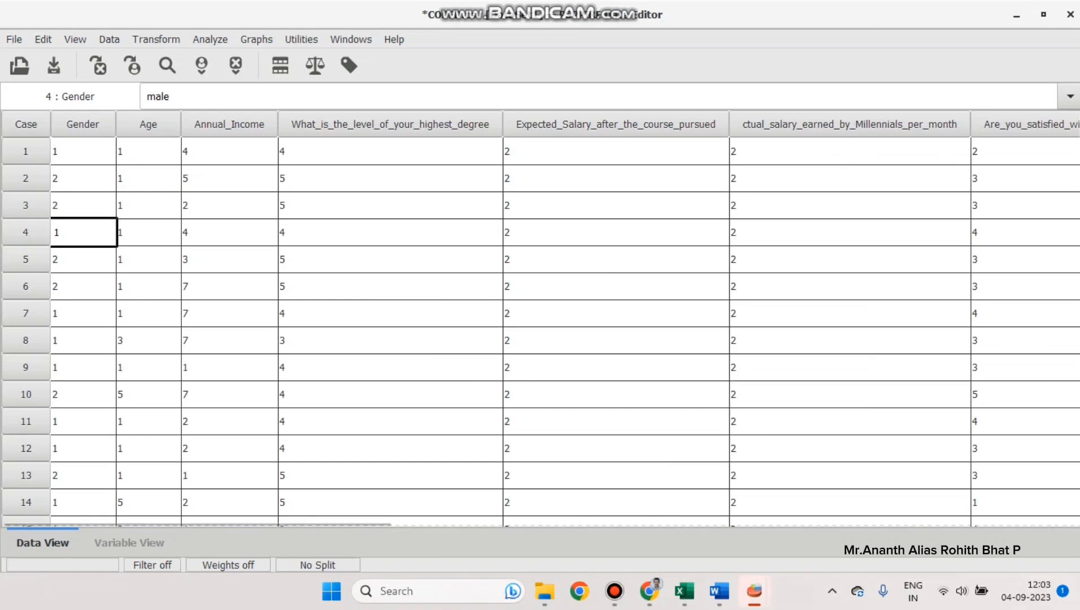
scroll(540, 328, down, 1)
scroll(540, 328, up, 1)
Step: Add the value label "25-27" for value 1 of the Age variable
click(129, 542)
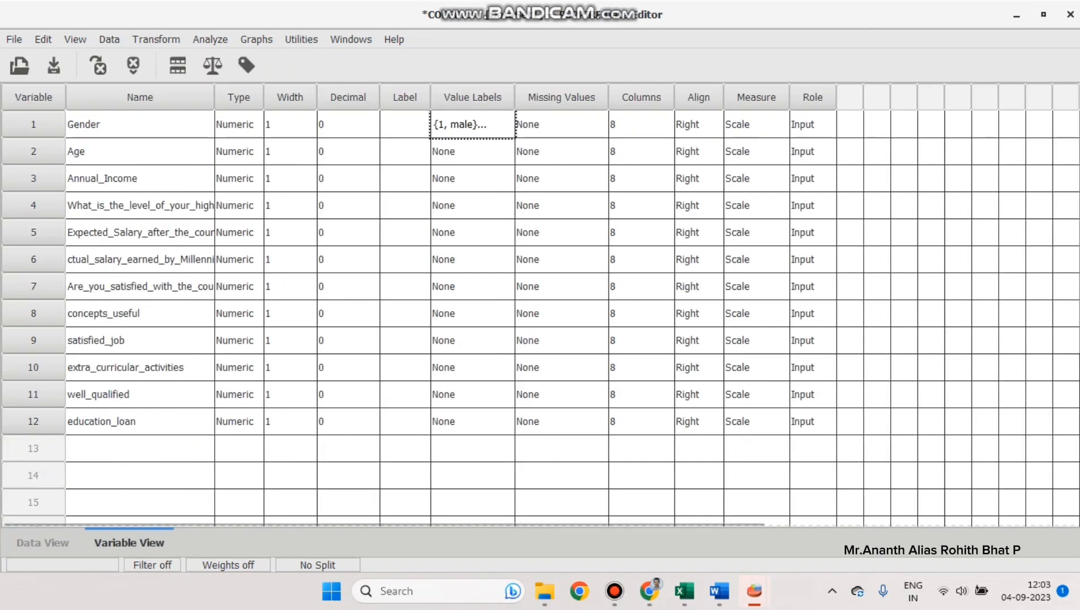
double_click(473, 151)
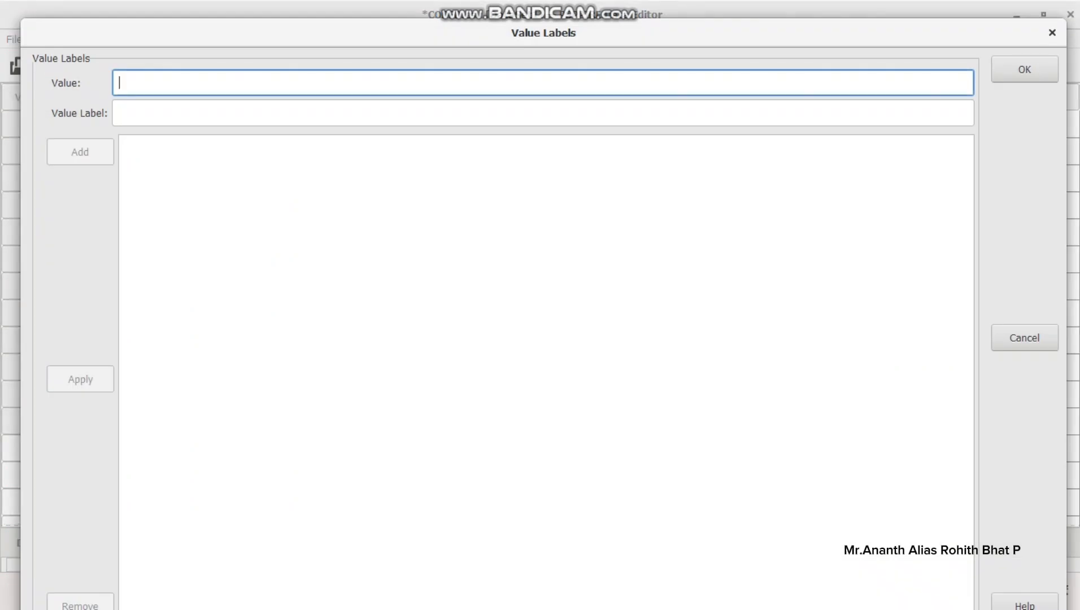
text(1)
key(Tab)
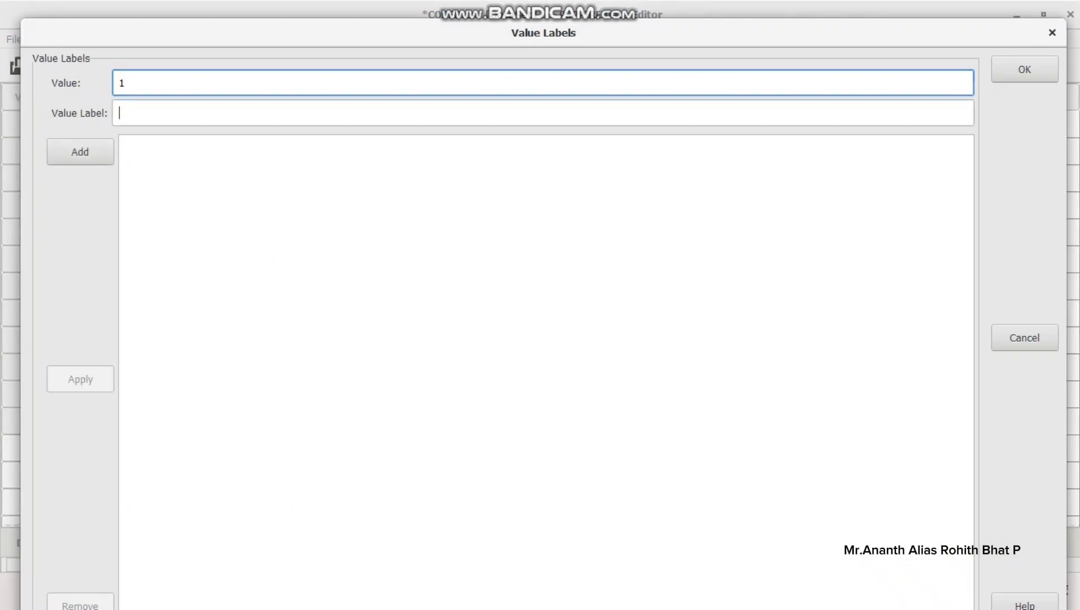
text(25-27)
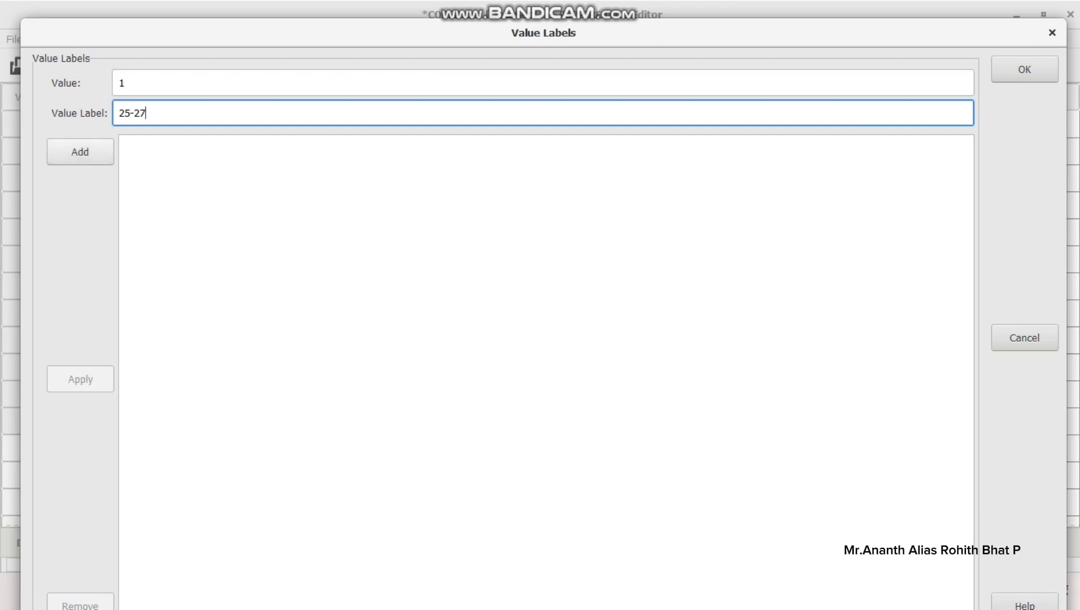
key(Return)
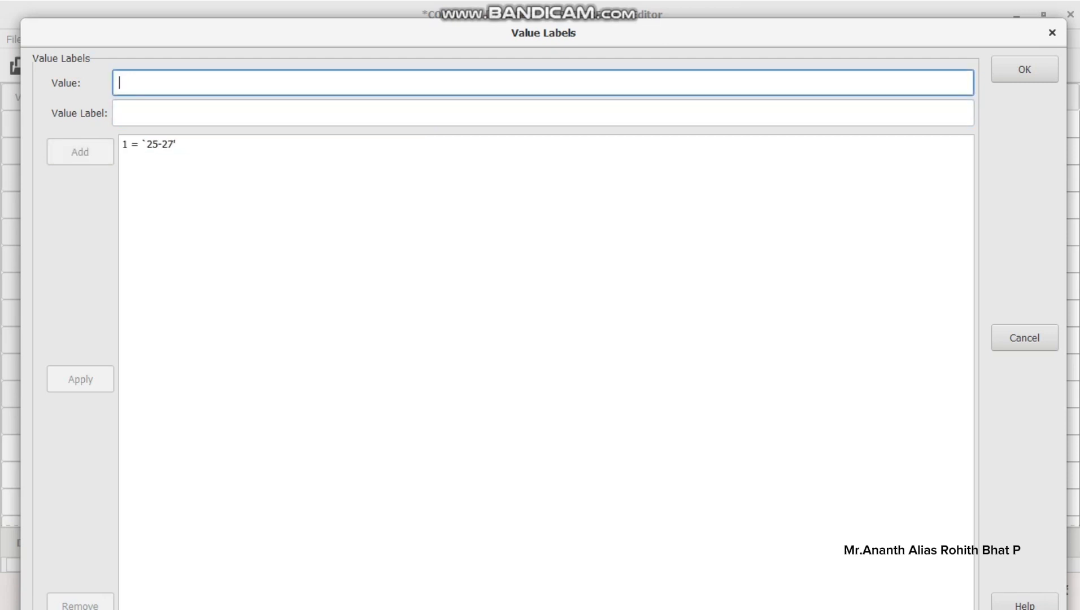
Step: Add the Age labels "27-29" for value 2 and "29-31" for value 3
text(2)
key(Tab)
text(27-)
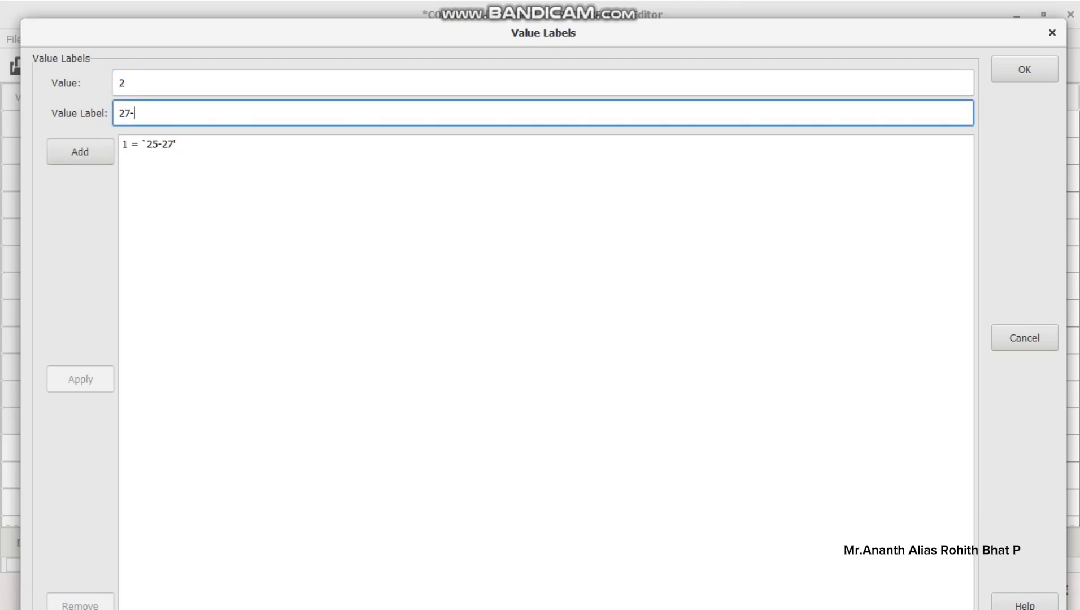
text(29)
key(Return)
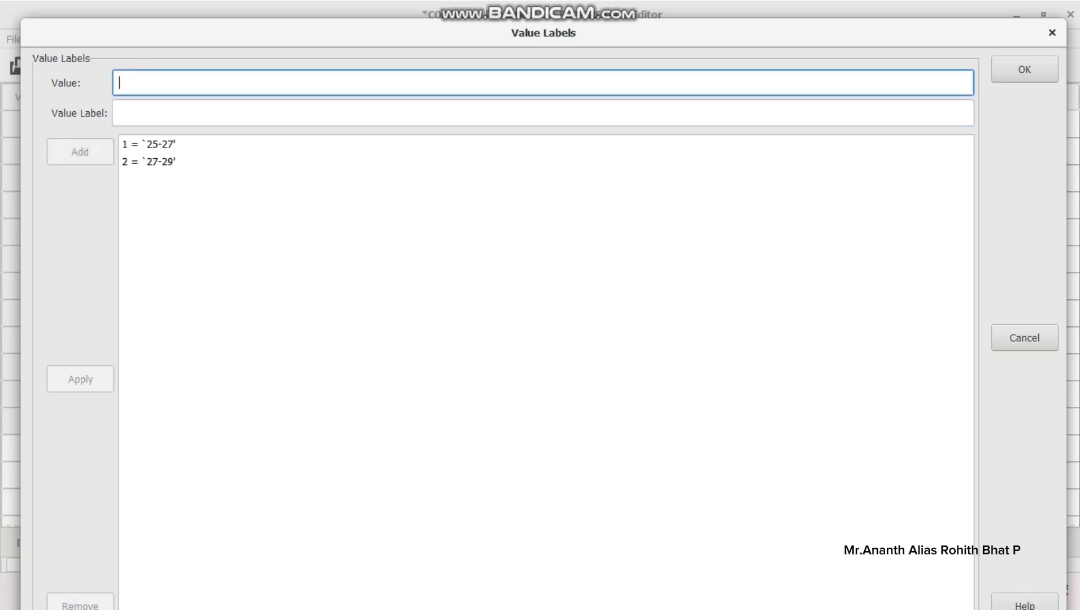
text(3)
key(Tab)
text(29-)
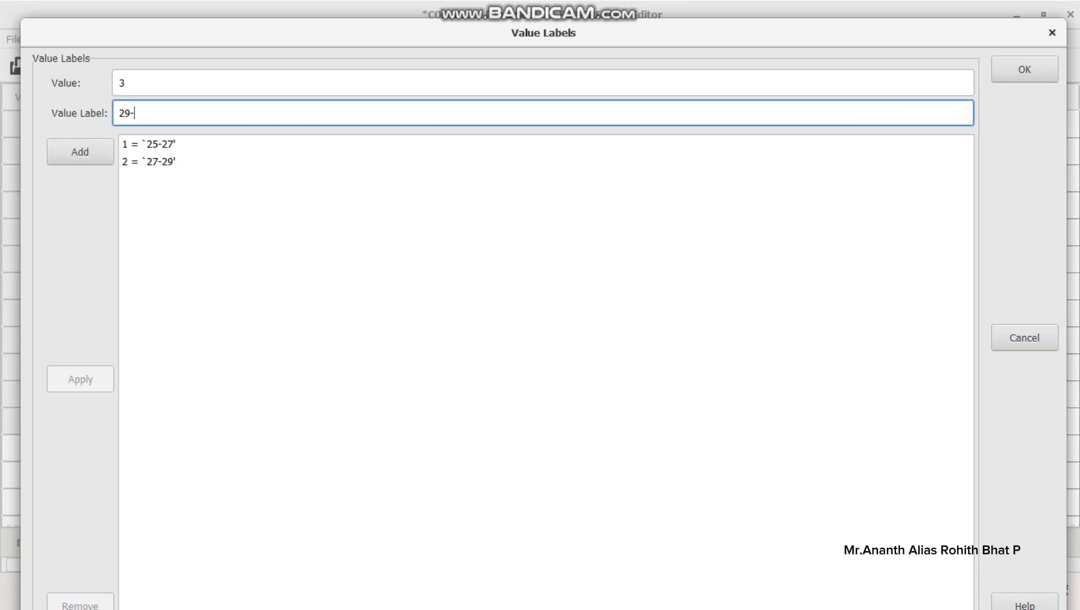
text(31)
key(Return)
Step: Add the value label "31-33" for value 4 of the Age variable
text(4)
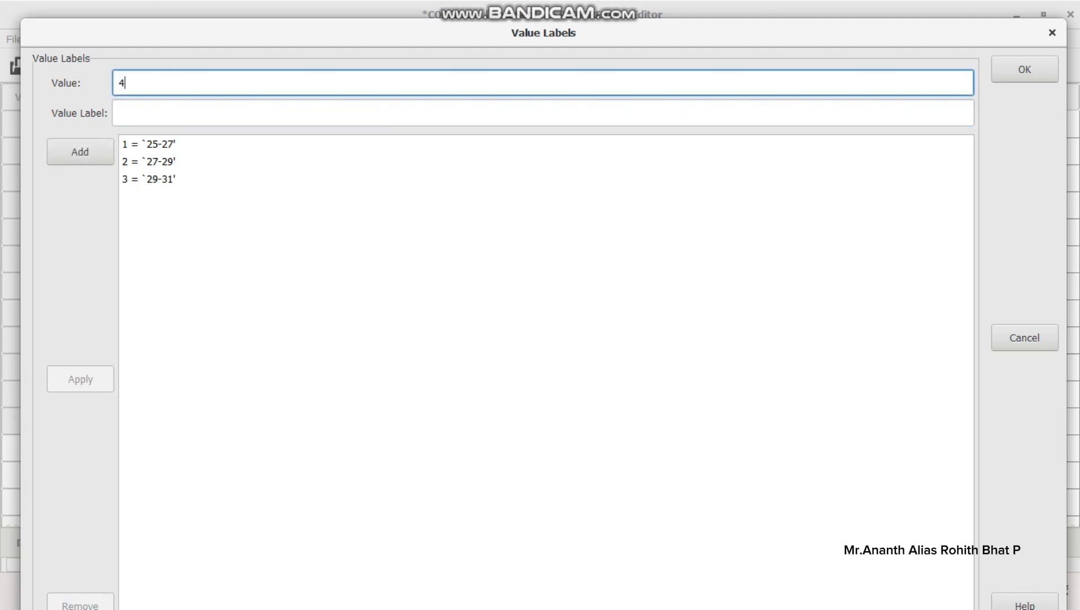
key(Tab)
text(31*)
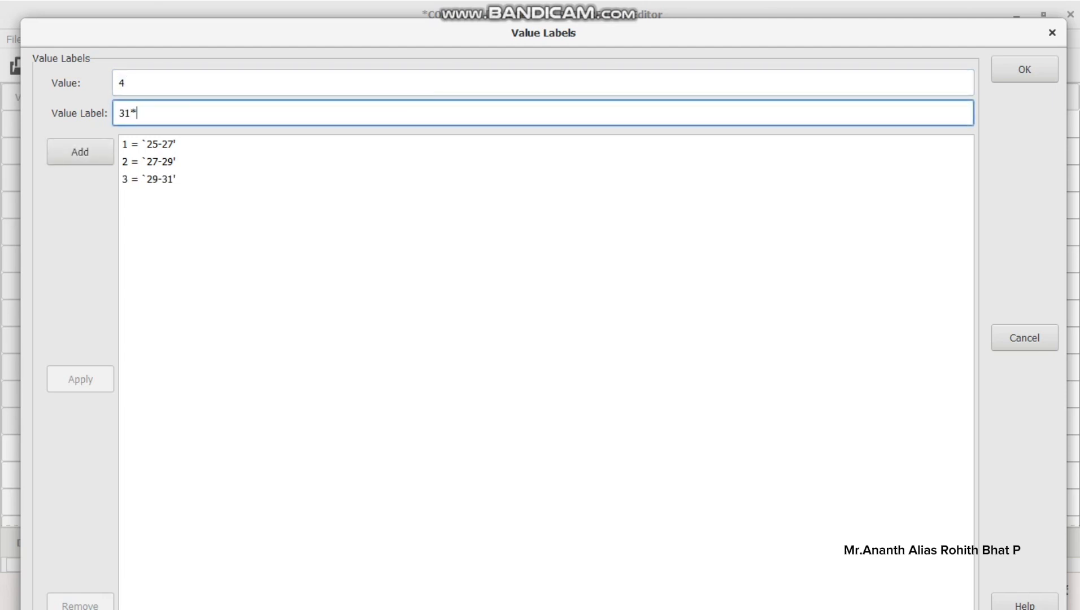
key(BackSpace)
text(-33)
key(Return)
Step: Add the label "33-35" for value 5 of Age and accept the Age value labels
text(5)
key(Tab)
text(33-39)
key(BackSpace)
text(5)
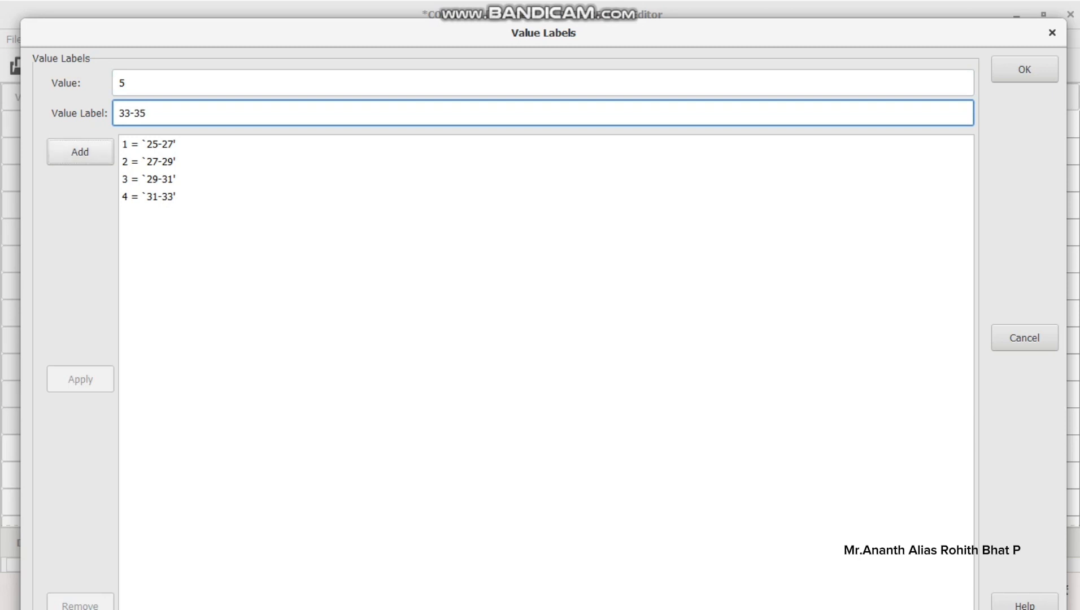
key(Return)
key(Return)
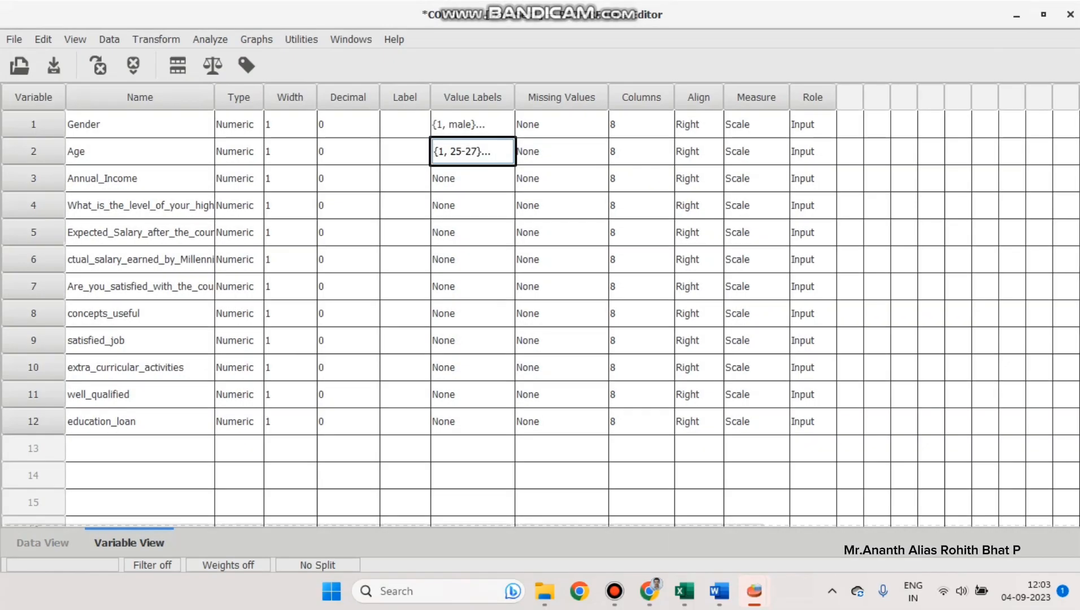
Step: Inspect the labelled Age entries of cases 1, 2, 3 and 8 in the data
click(42, 543)
click(148, 152)
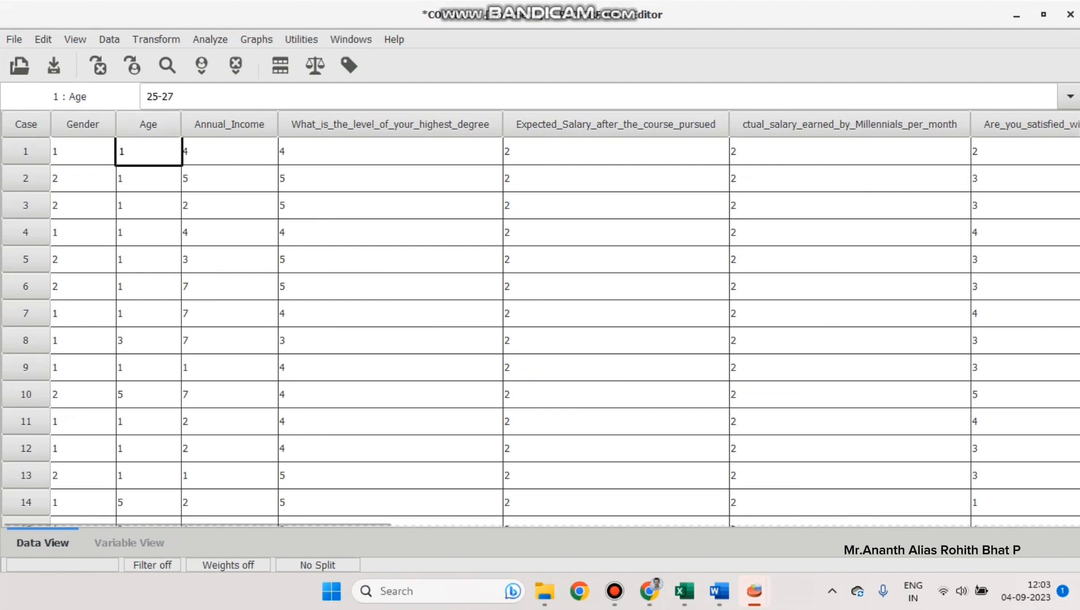
click(148, 178)
click(148, 206)
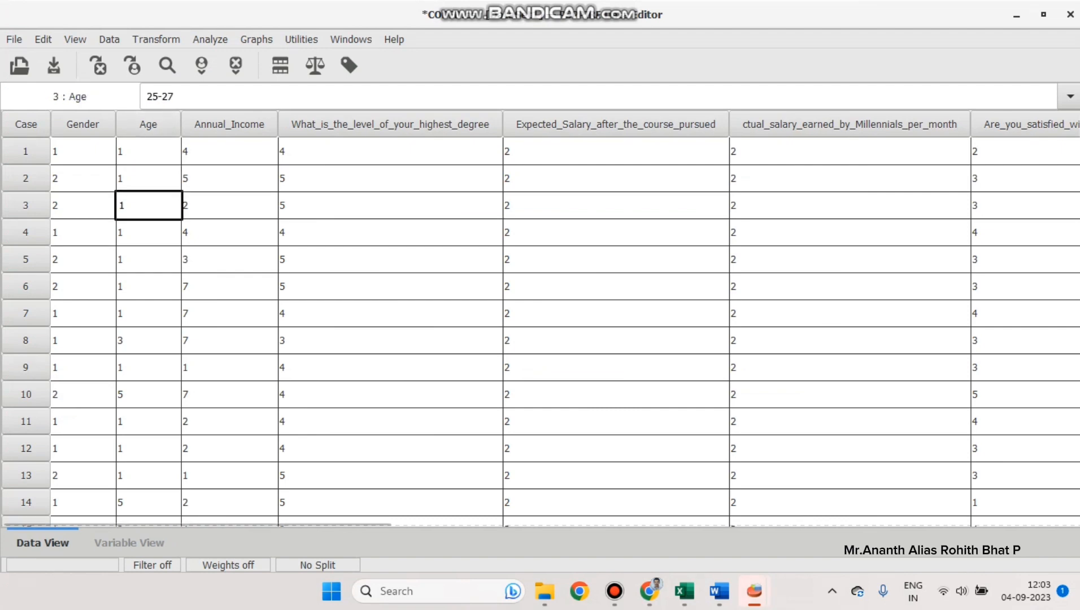
click(148, 341)
drag(147, 97, 175, 96)
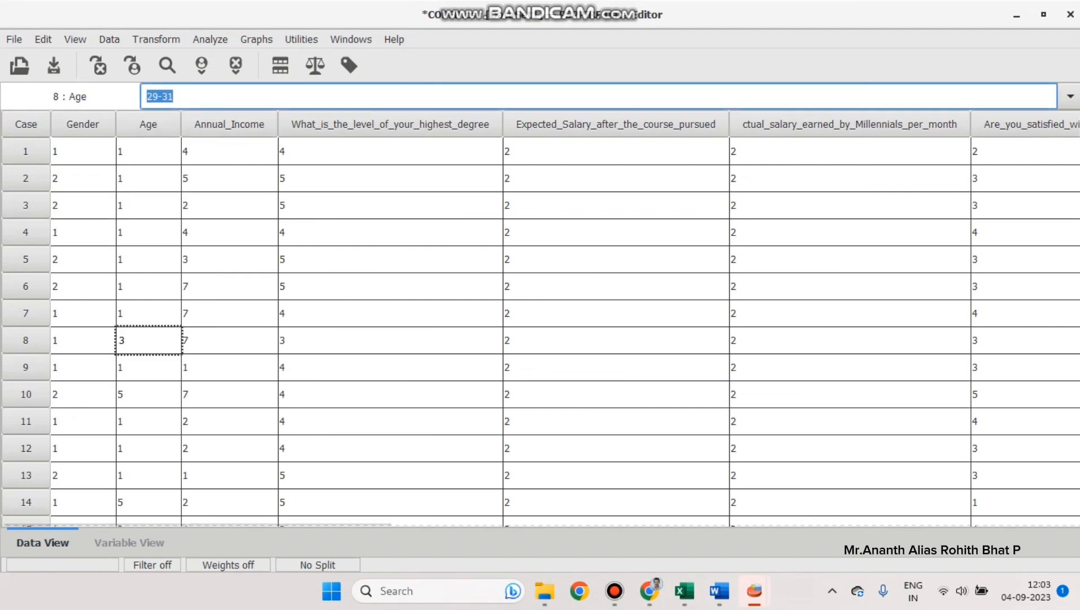
click(148, 178)
Step: Display the value labels instead of the numeric codes in the data sheet
click(349, 65)
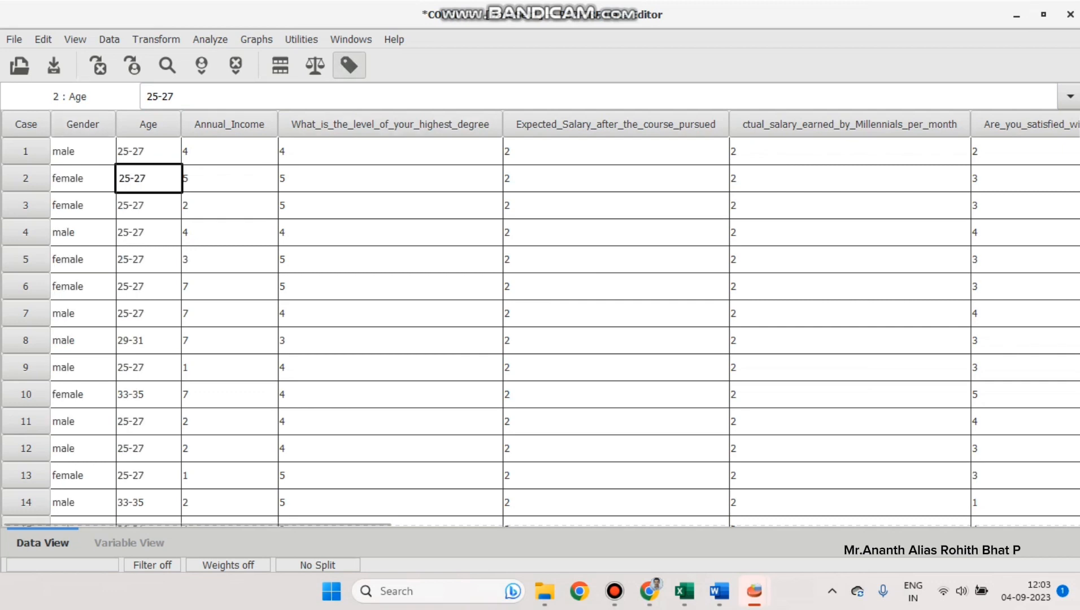
click(350, 65)
click(349, 65)
click(349, 65)
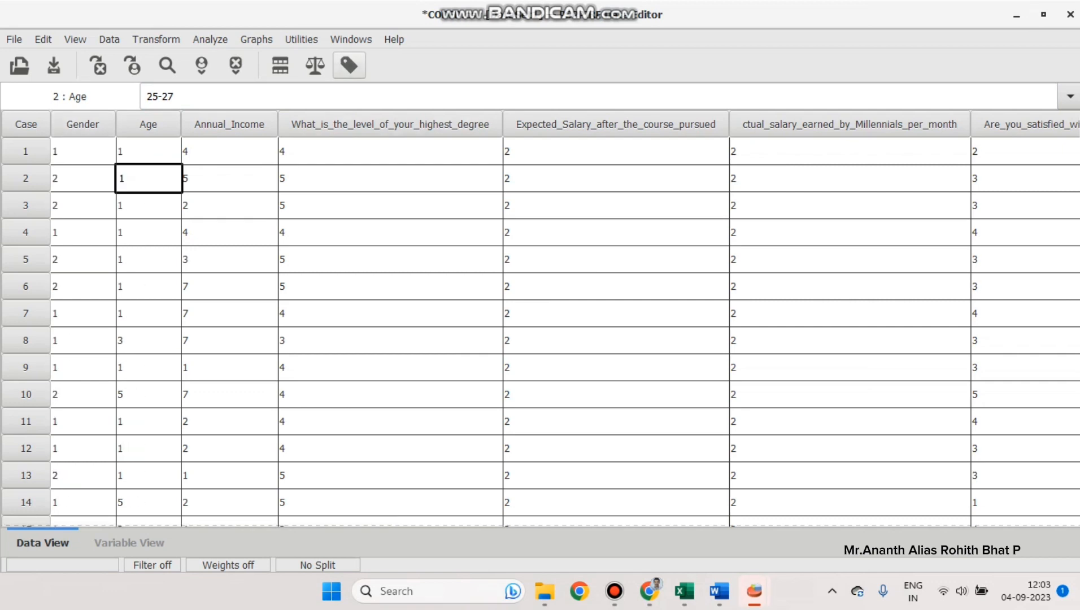
click(349, 65)
click(349, 65)
click(349, 65)
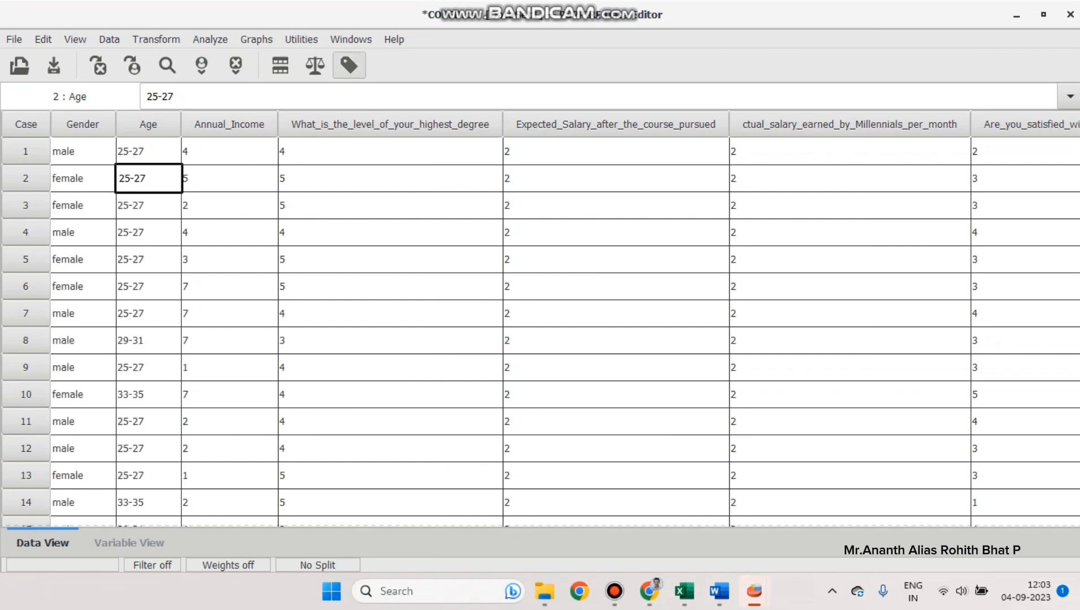
click(349, 65)
click(349, 65)
click(314, 65)
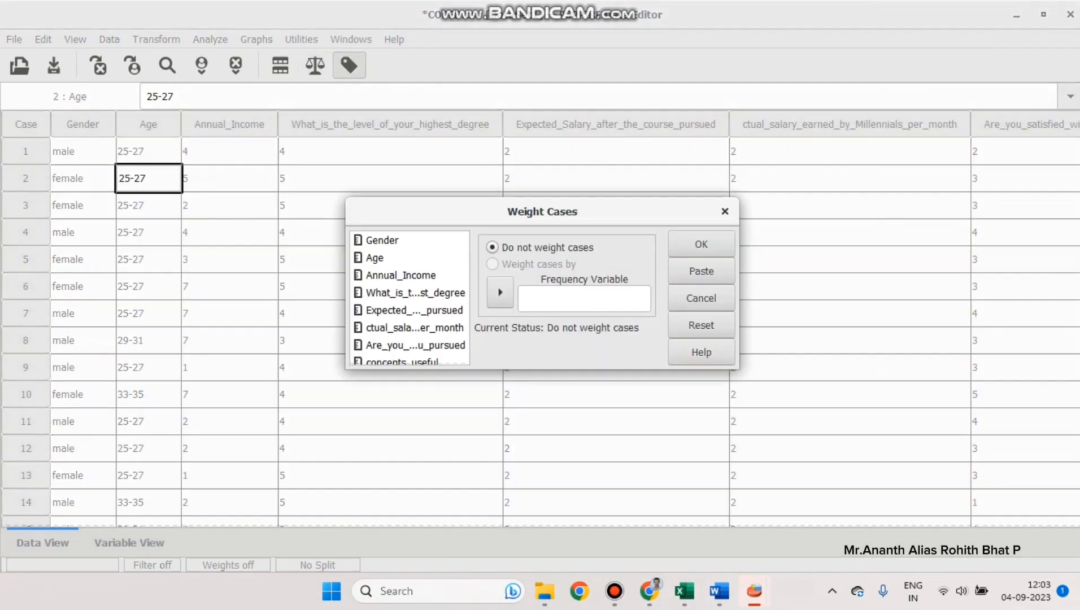
click(725, 211)
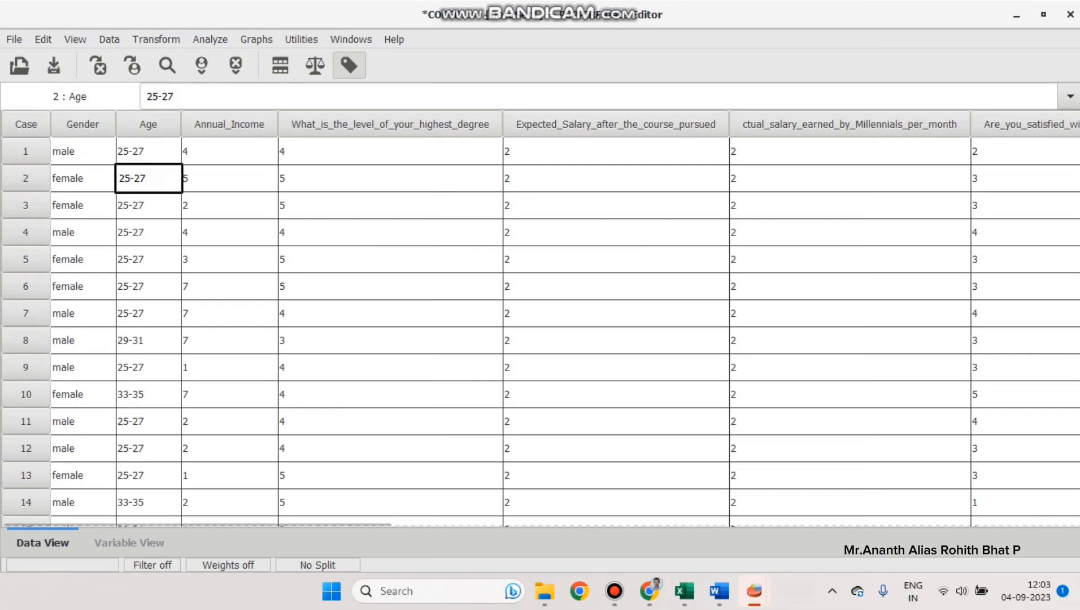
Step: Review the value label settings of the variables from Annual_Income to education_loan
click(129, 543)
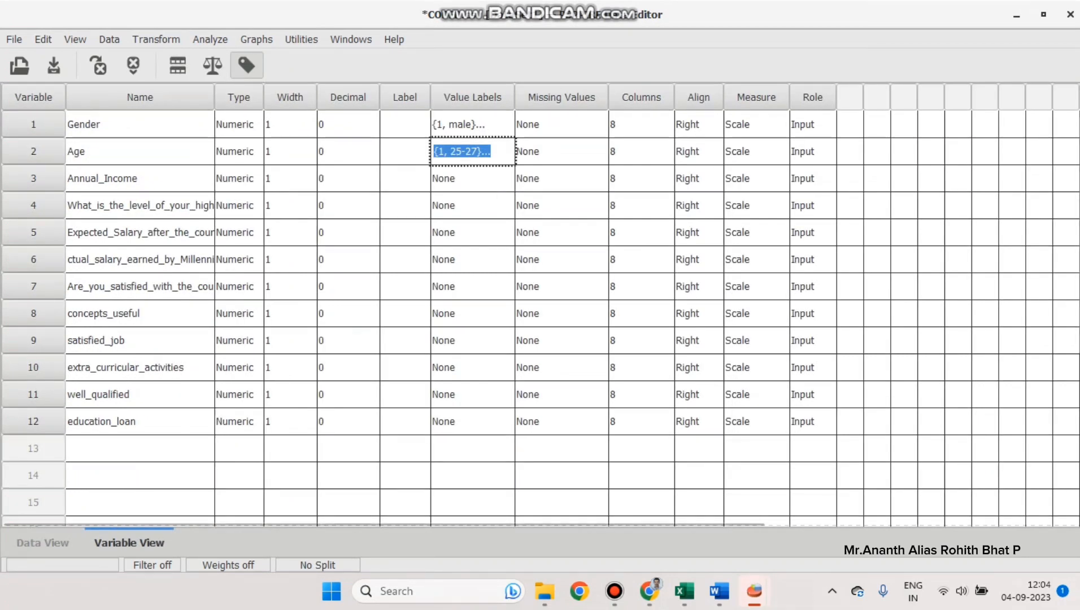
click(472, 341)
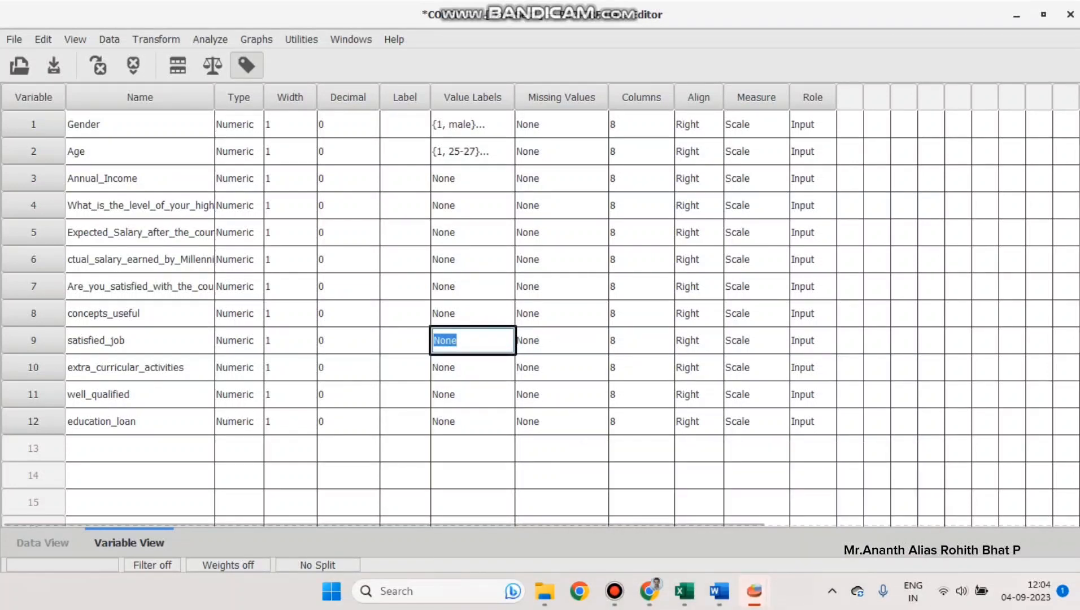
drag(472, 178, 472, 421)
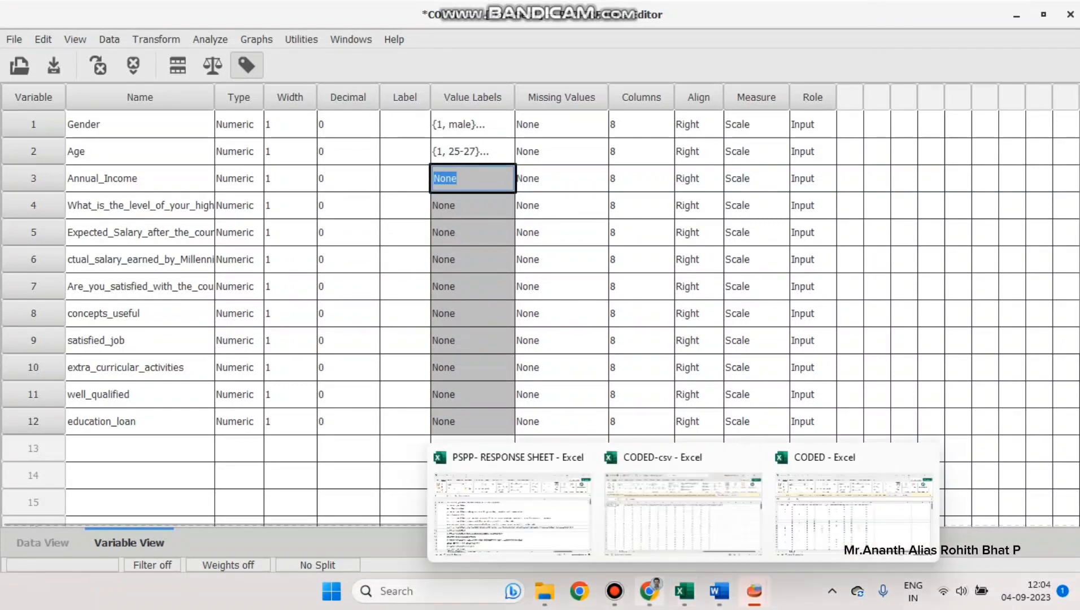
click(615, 591)
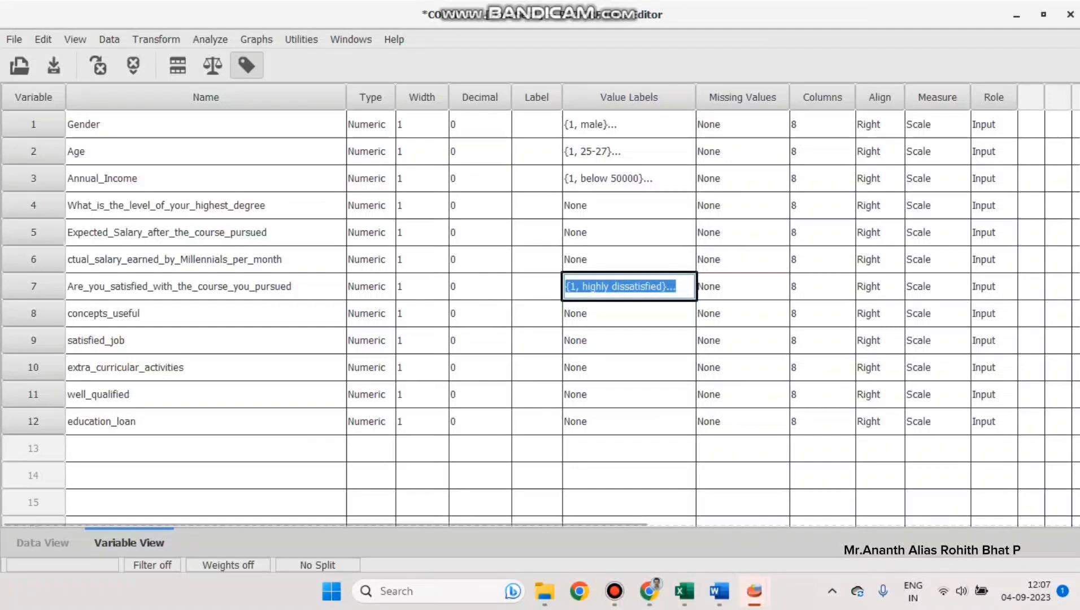
Step: Compare the value label entries of Annual_Income and the course satisfaction question with those of education_loan, satisfied_job and the highest degree question
click(629, 422)
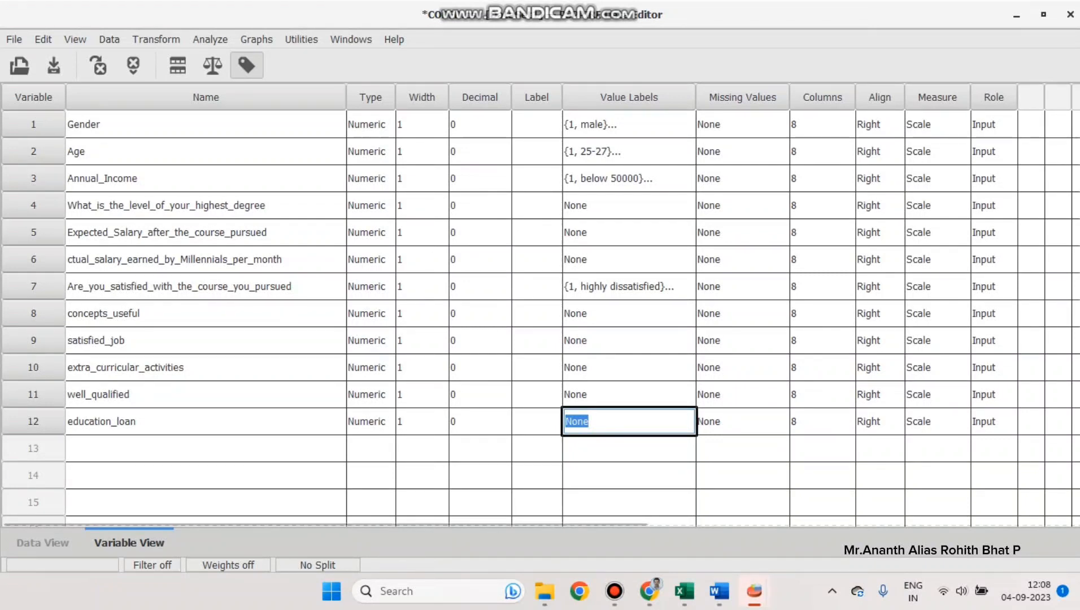
click(629, 178)
click(629, 286)
click(629, 340)
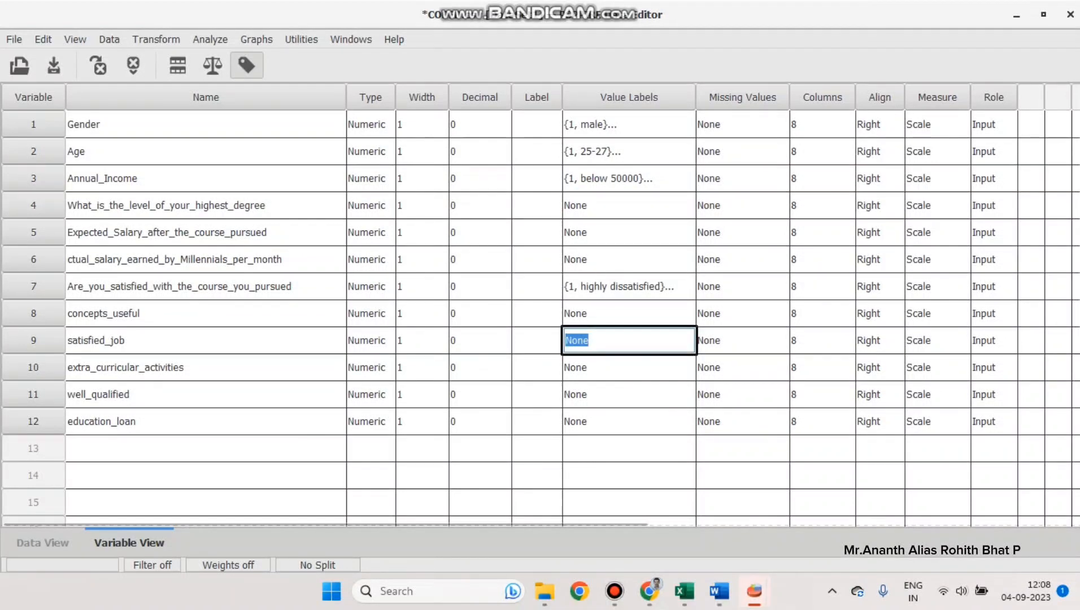
click(629, 286)
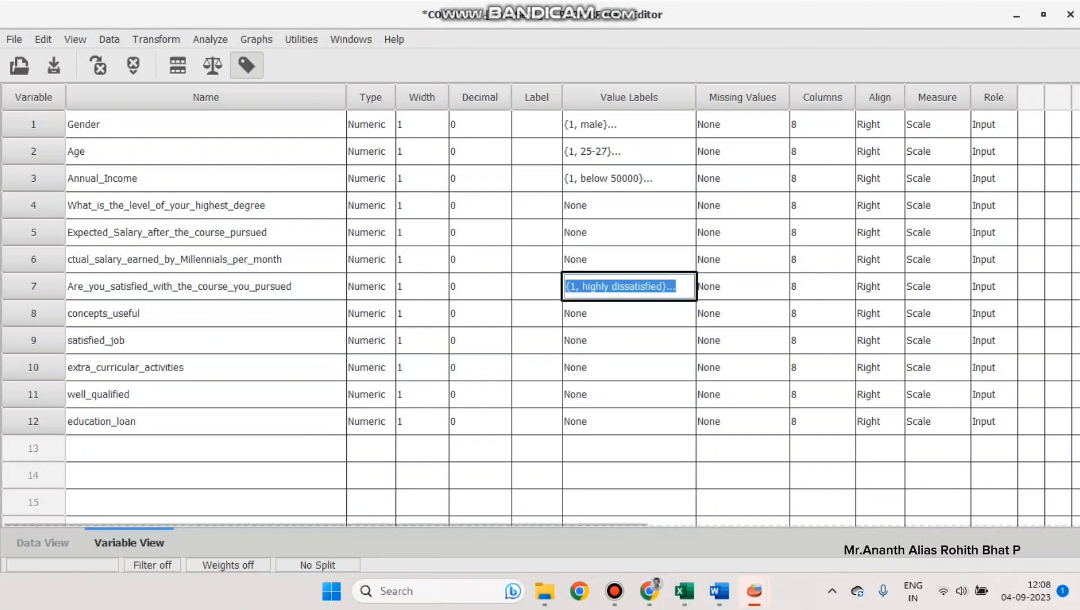
click(628, 178)
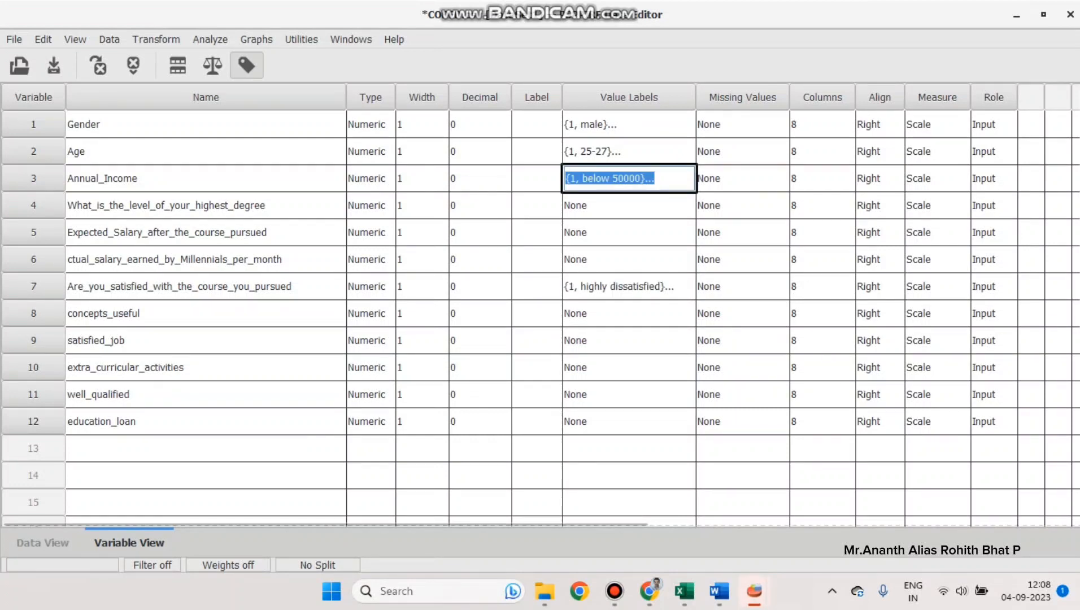
click(628, 206)
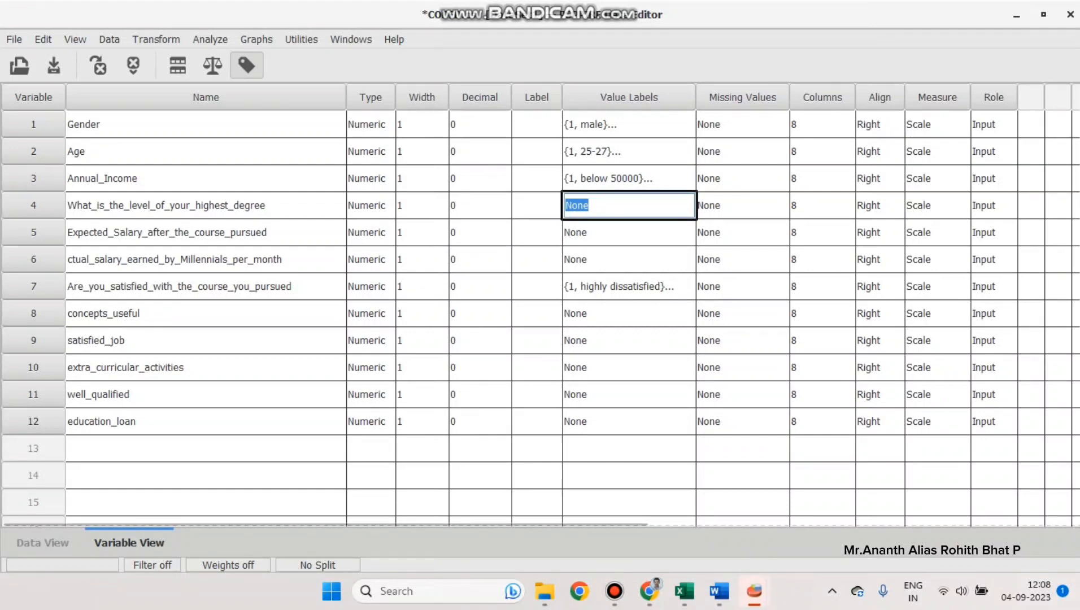
Step: Examine the labelled Annual_Income and course satisfaction columns in the data
click(43, 543)
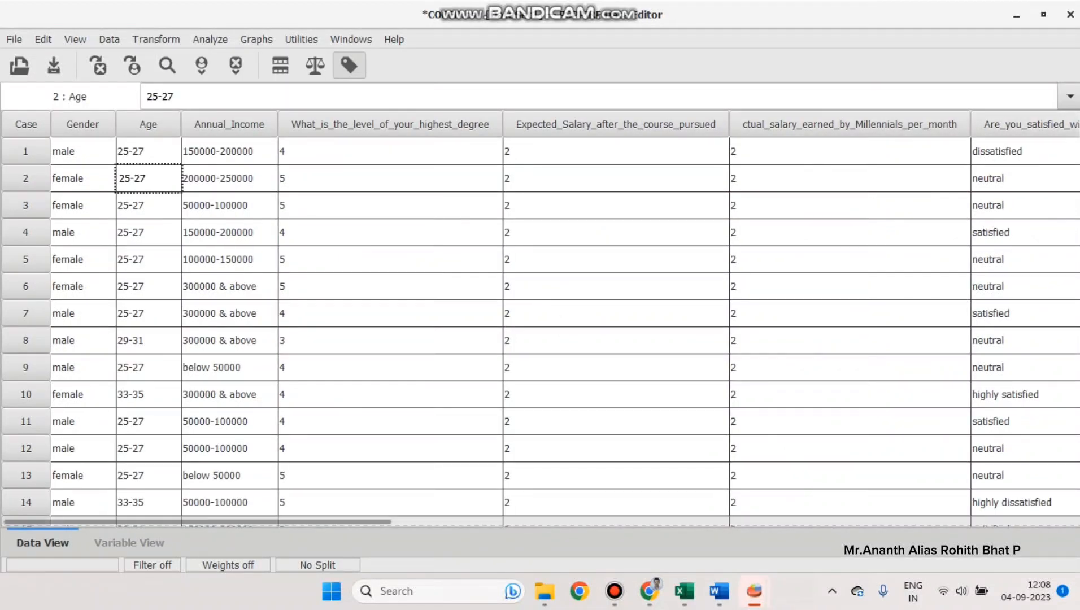
scroll(540, 316, right, 1)
scroll(540, 316, left, 1)
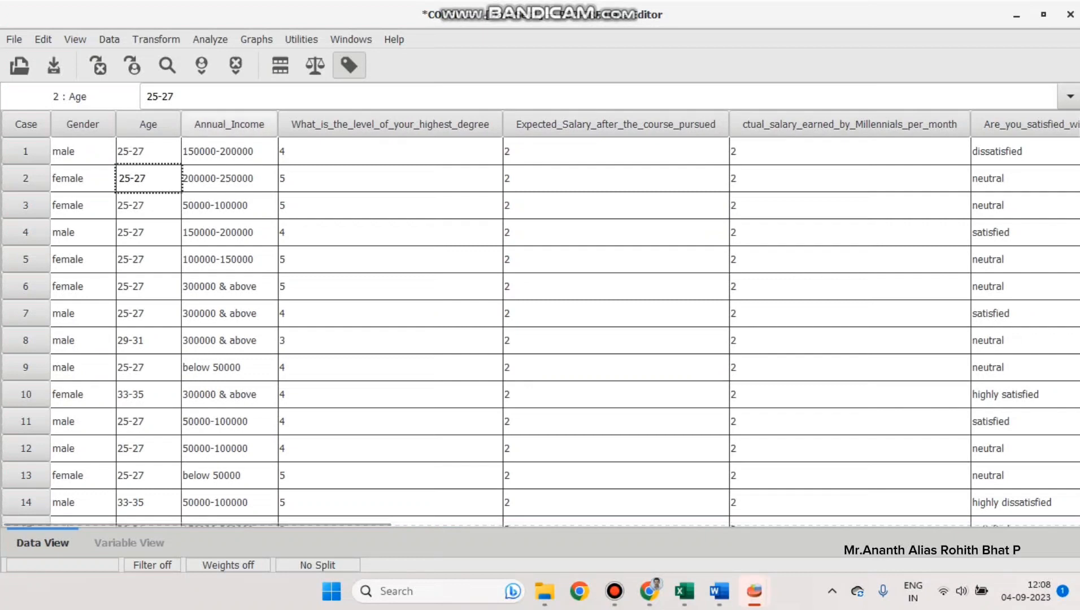
click(229, 124)
click(1031, 124)
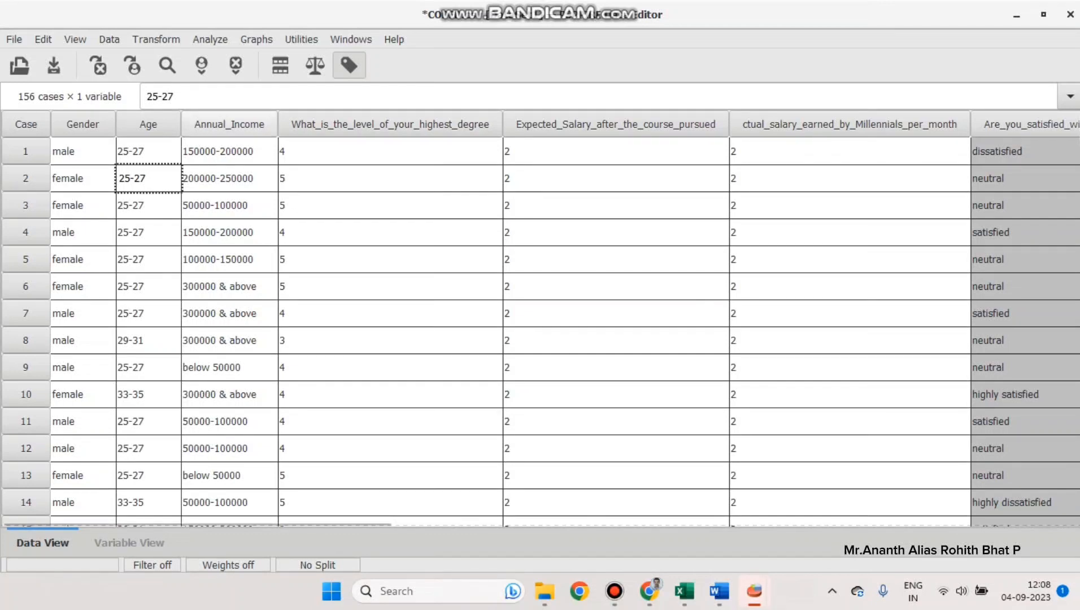
click(229, 125)
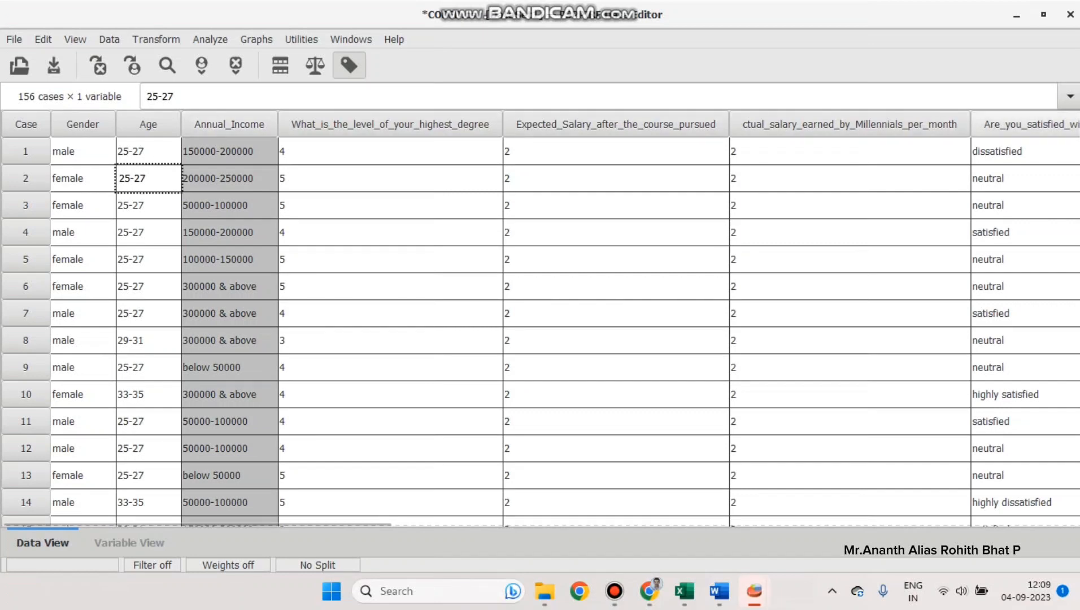
click(1031, 125)
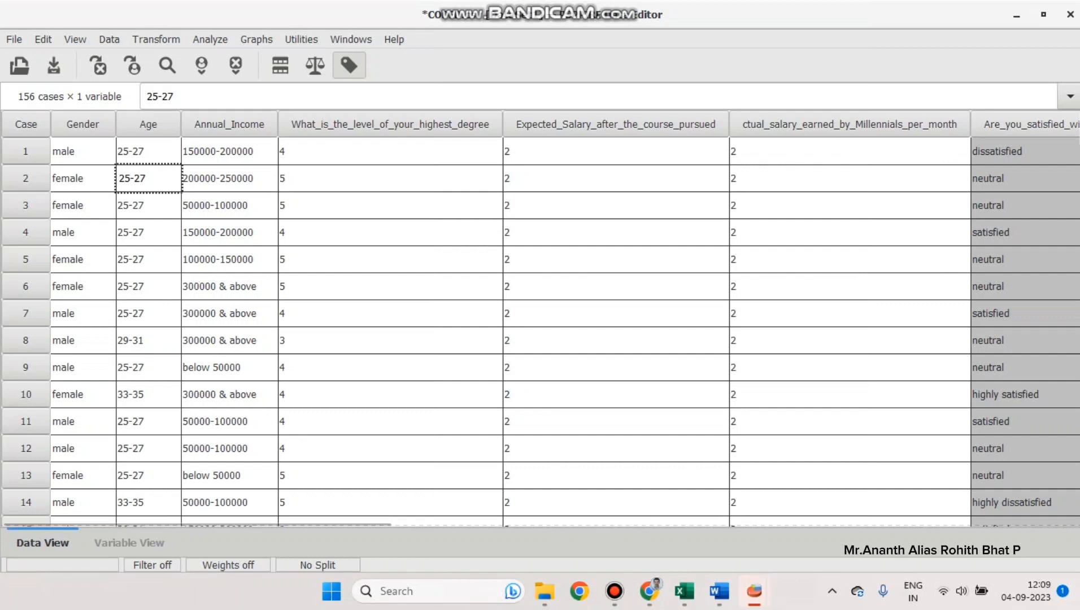
click(210, 39)
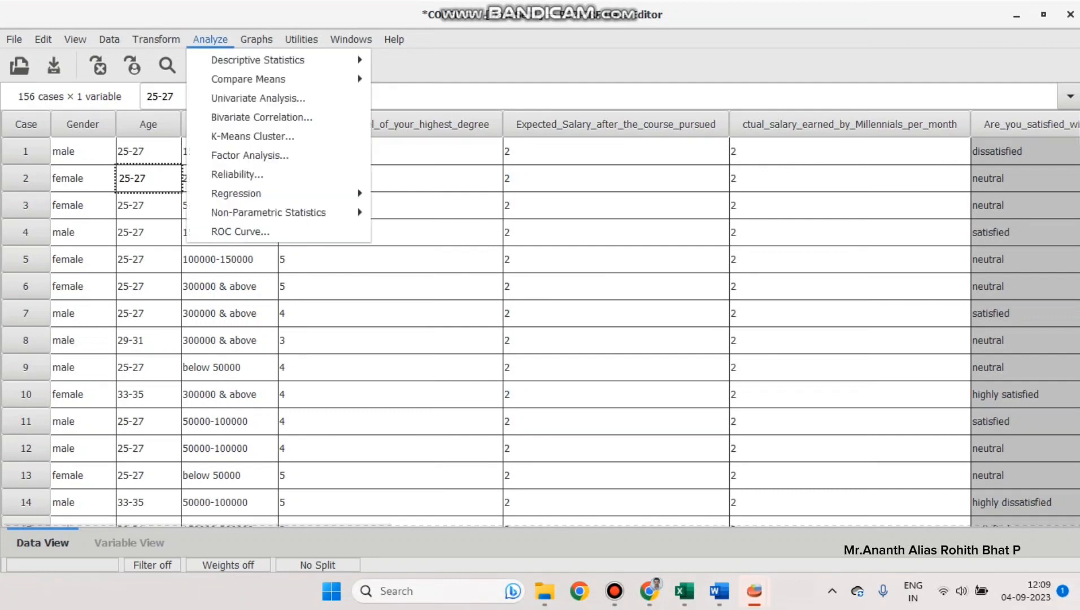
mouse_move(258, 59)
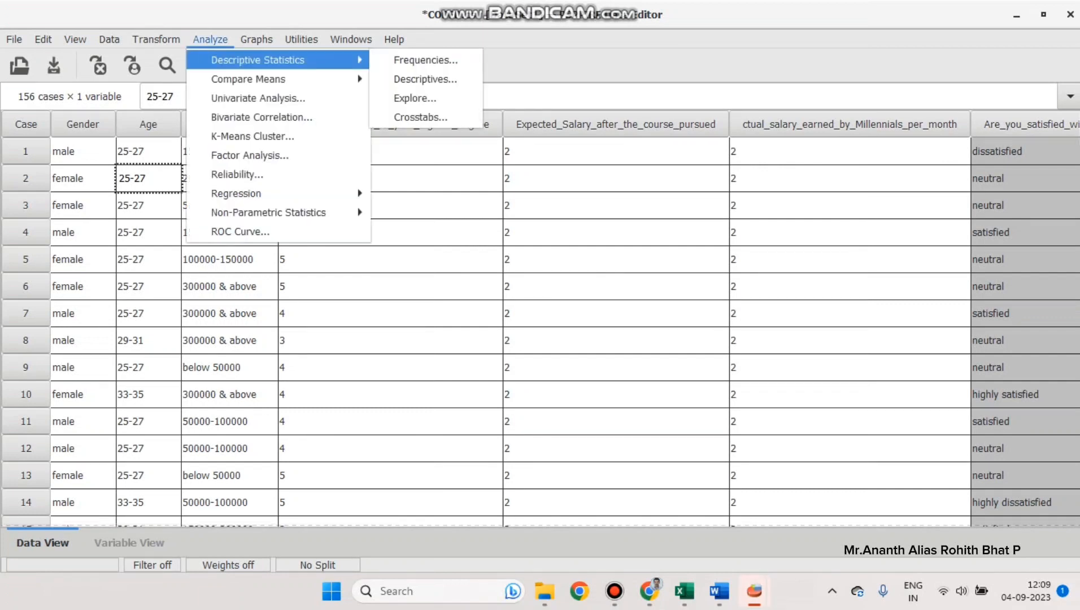
mouse_move(258, 193)
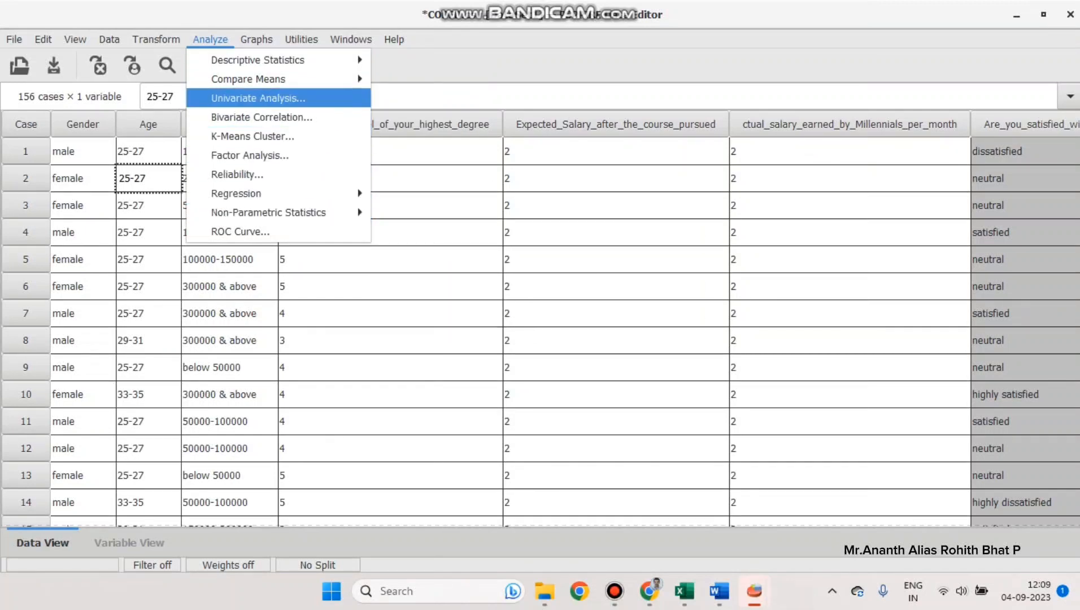
mouse_move(258, 79)
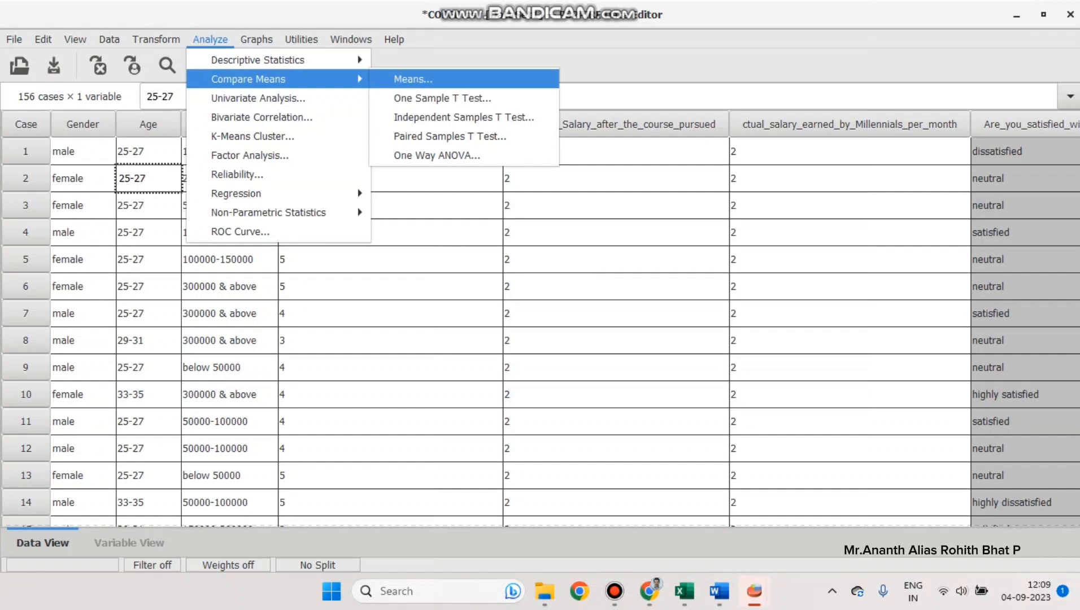
click(413, 79)
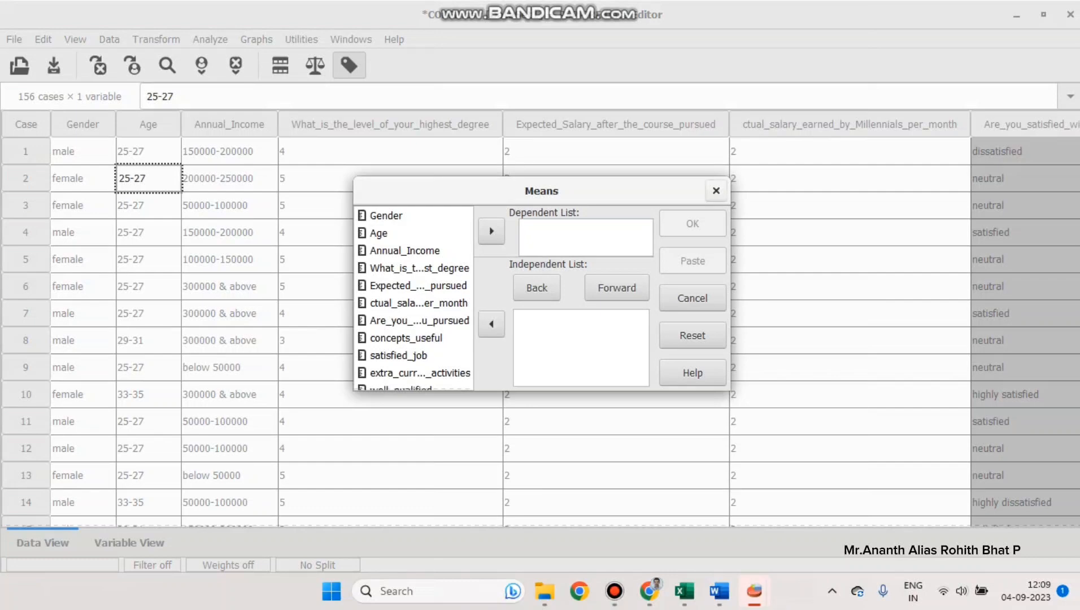
click(716, 191)
Step: Start a Bivariate Correlation analysis on the survey data
click(210, 39)
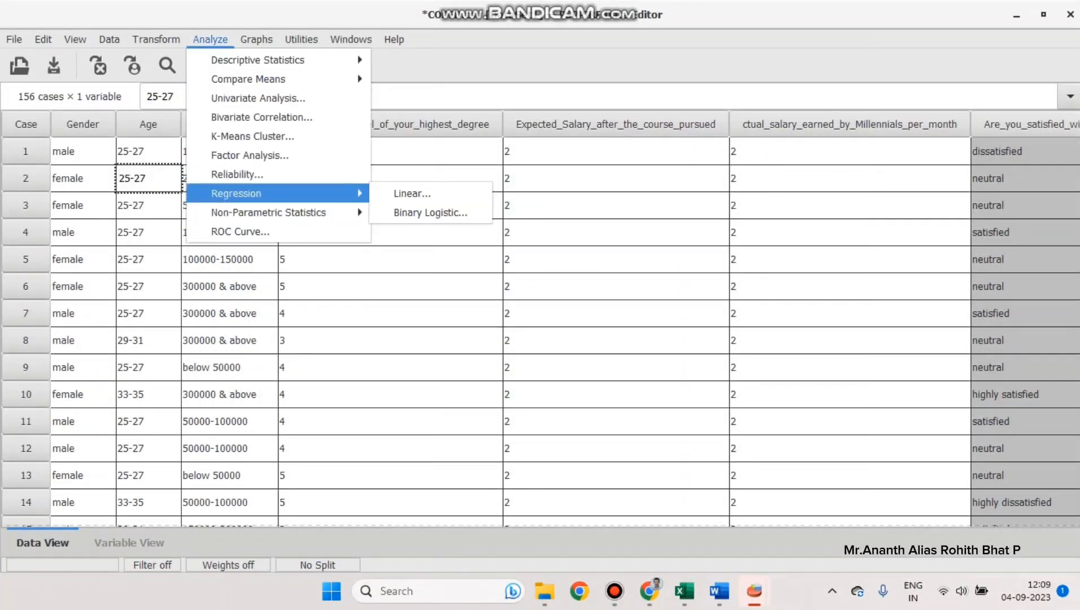
key(Up)
key(Up)
key(Up)
key(Up)
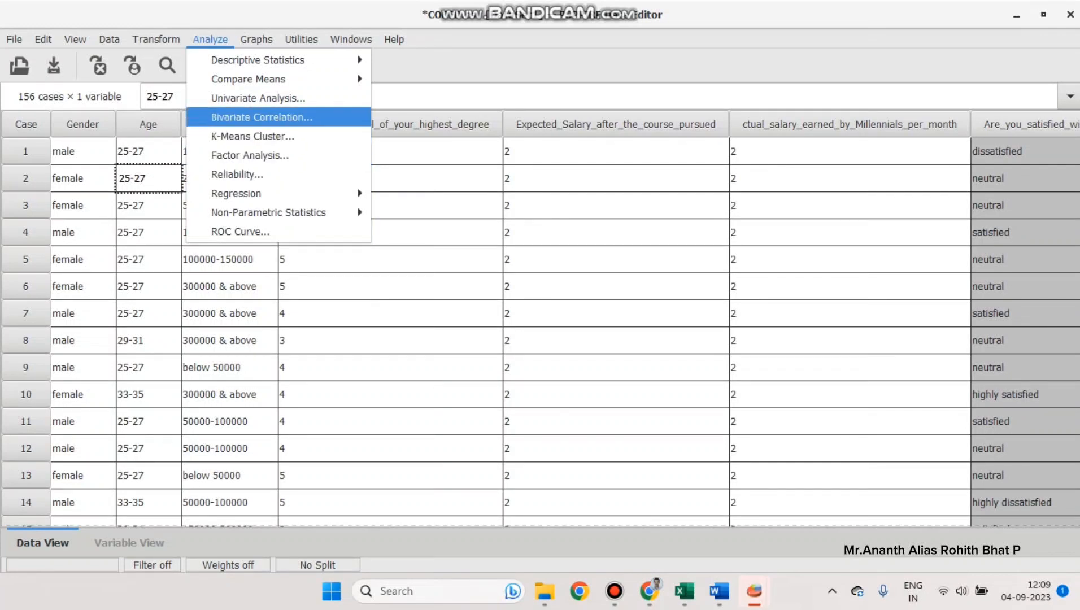
key(Return)
drag(543, 211, 440, 133)
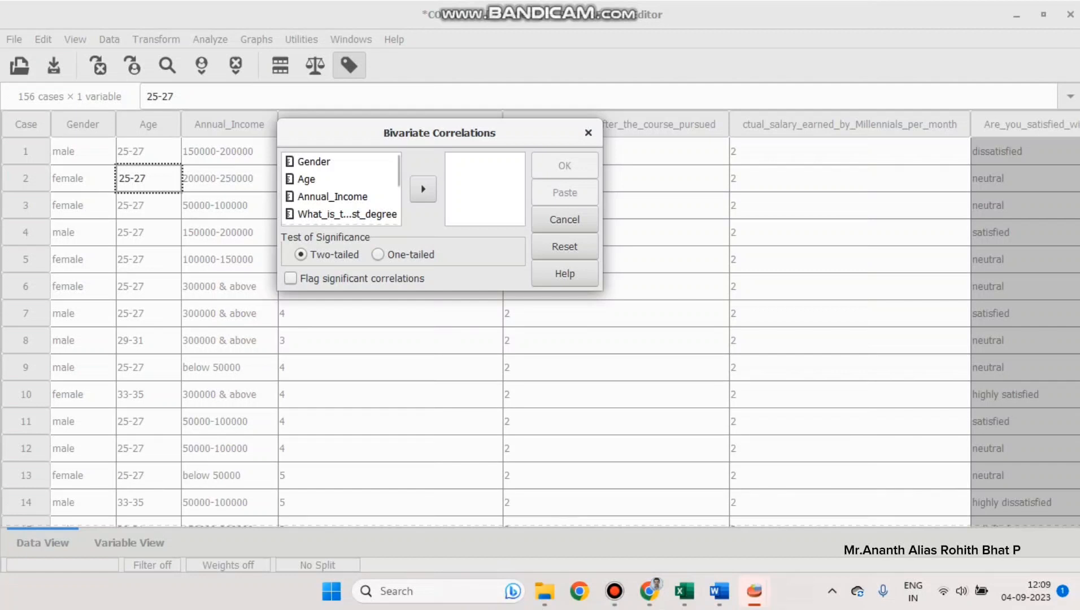
click(340, 161)
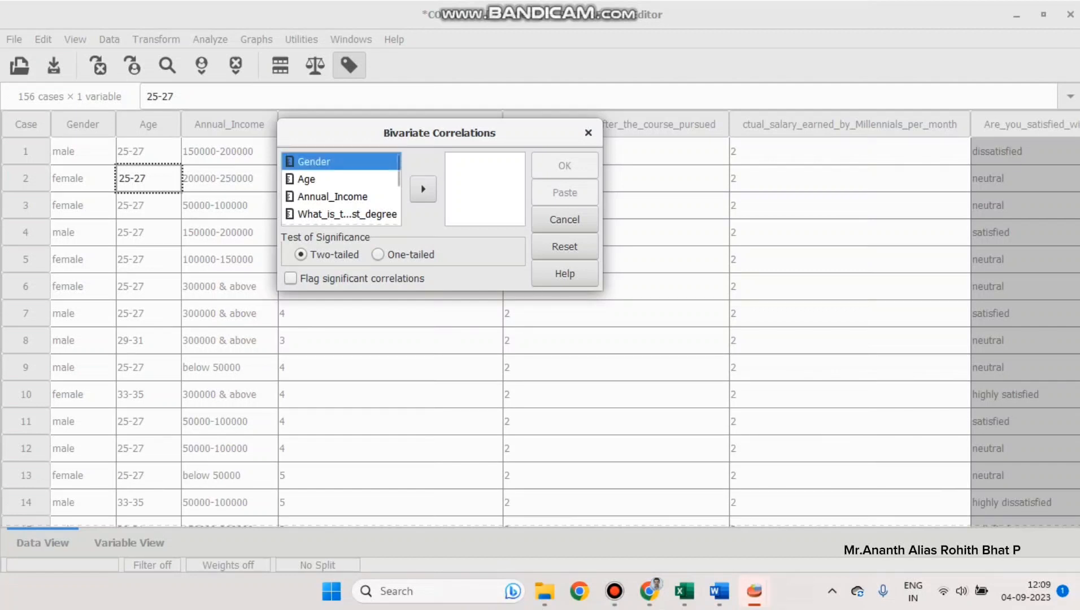
click(332, 197)
click(307, 180)
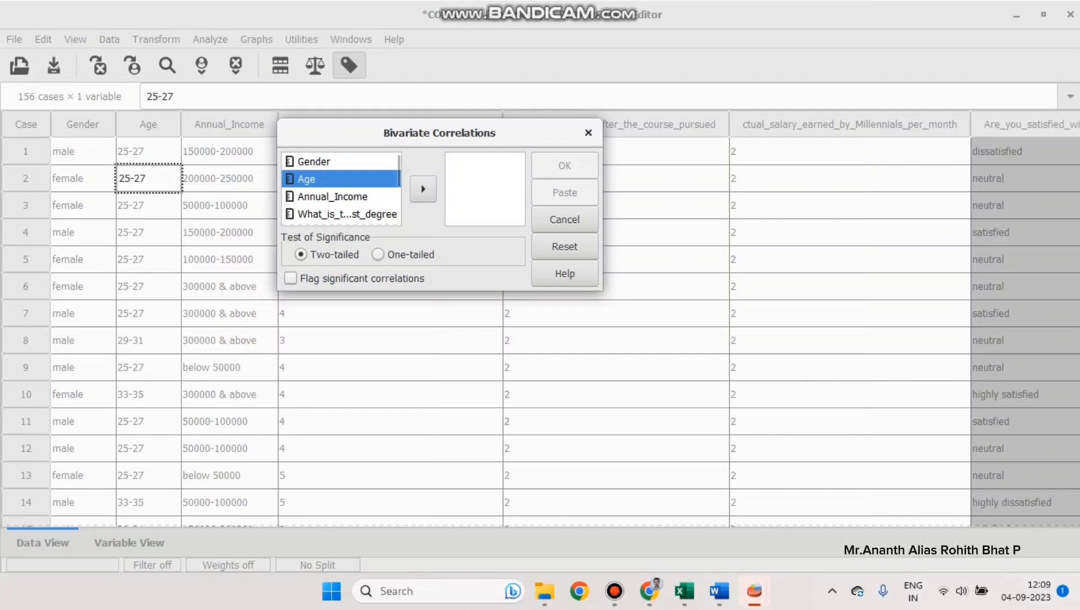
click(424, 189)
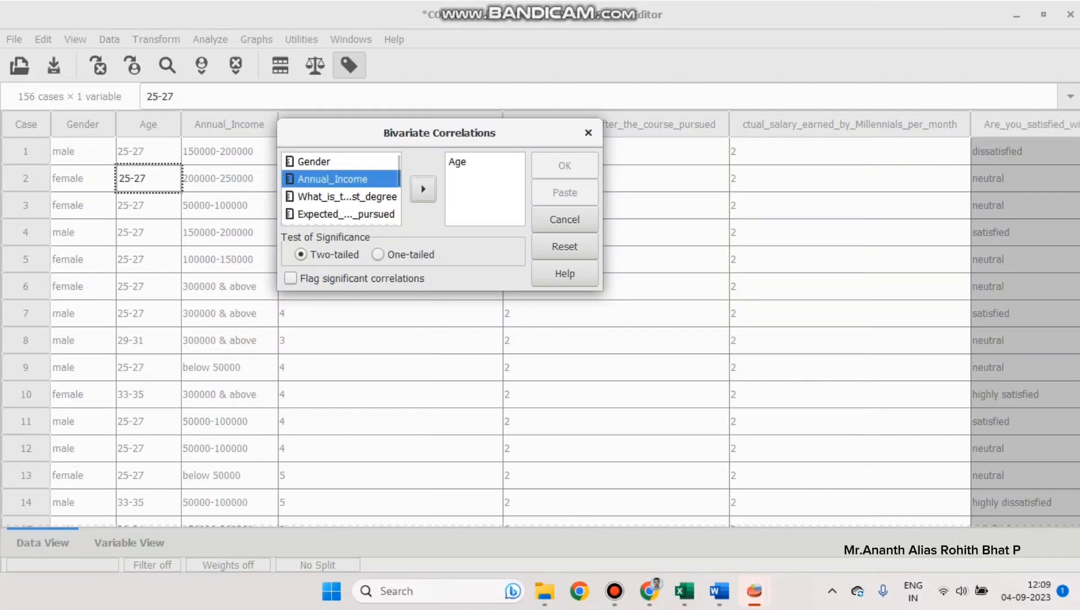
click(457, 161)
click(423, 189)
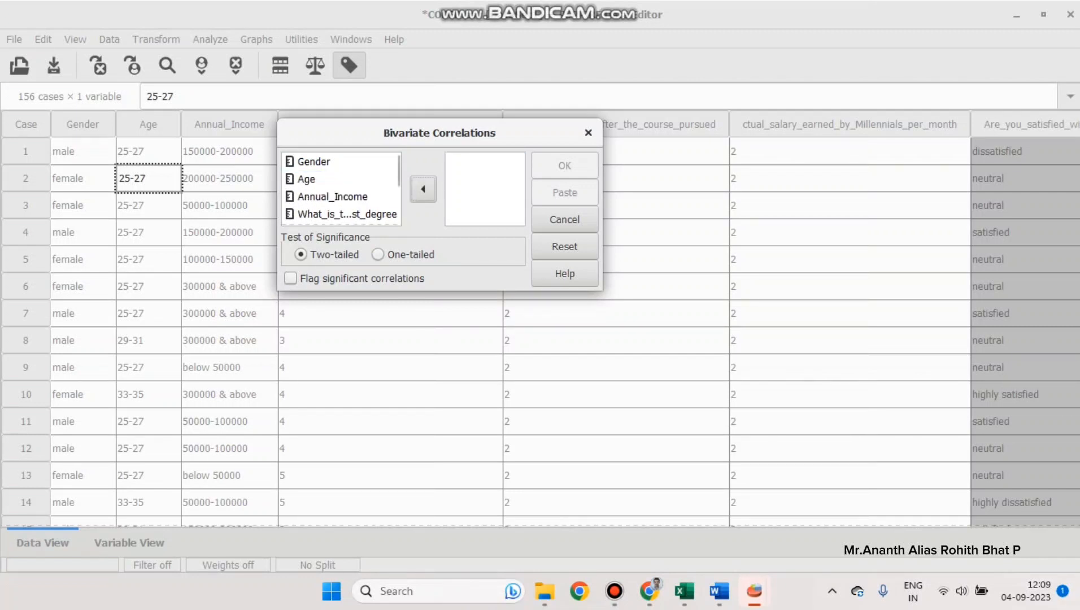
Step: Run a two-tailed bivariate correlation between Annual_Income and Are_you_satisfied_with_the_course_you_pursued
click(332, 196)
click(423, 189)
scroll(341, 192, down, 1)
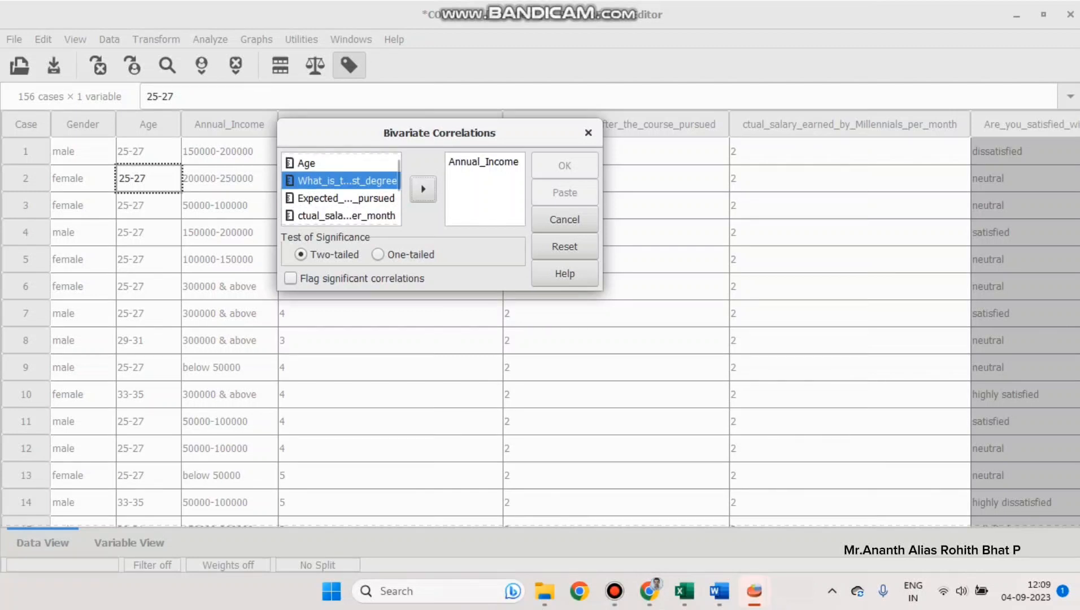
scroll(341, 189, down, 2)
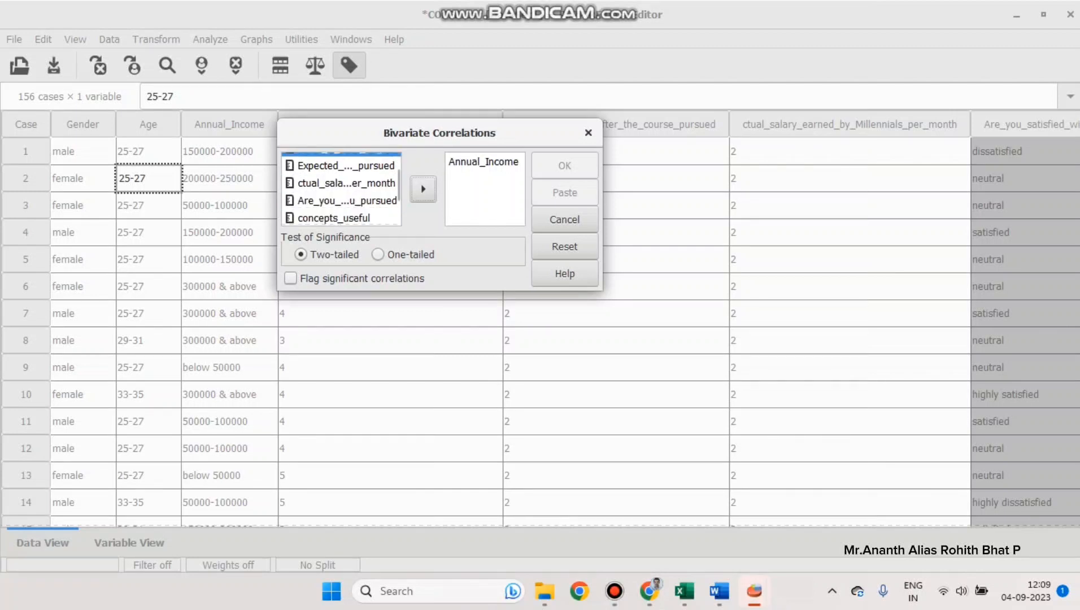
scroll(340, 189, down, 2)
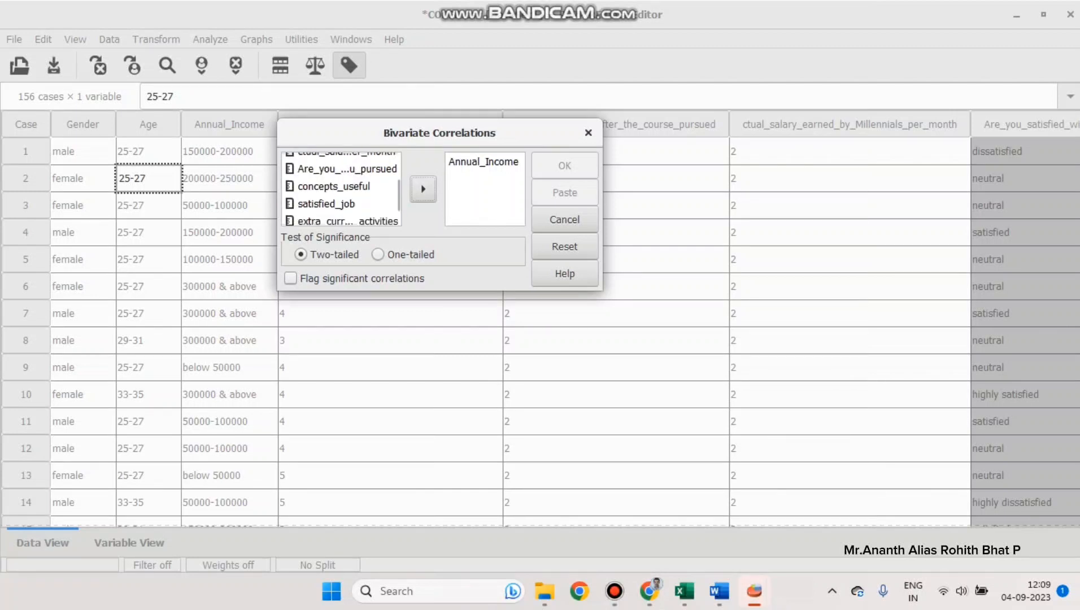
scroll(340, 190, up, 1)
click(347, 185)
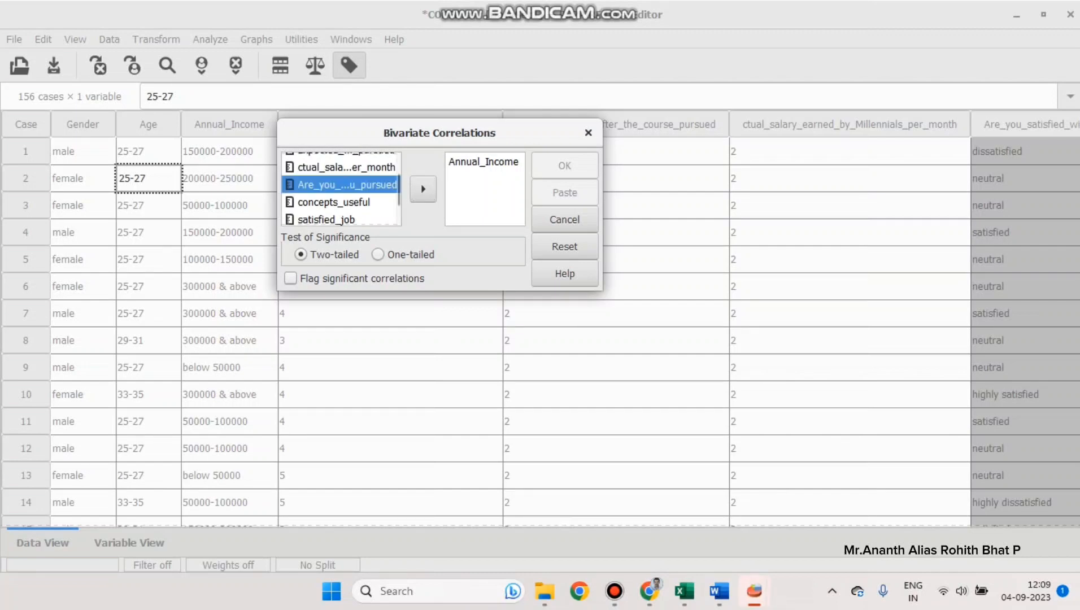
scroll(340, 189, up, 1)
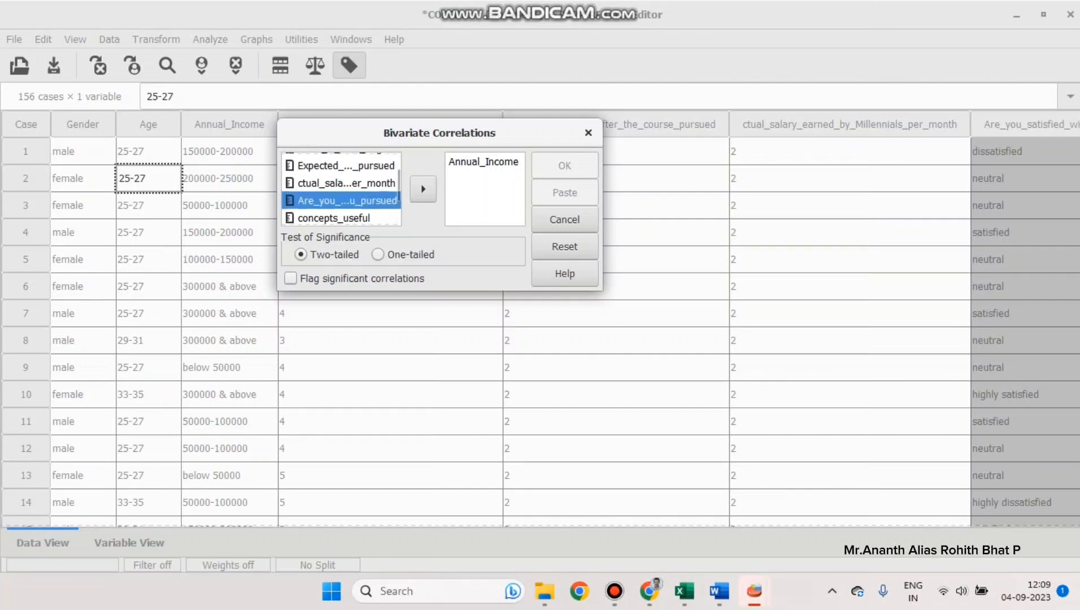
scroll(341, 189, up, 3)
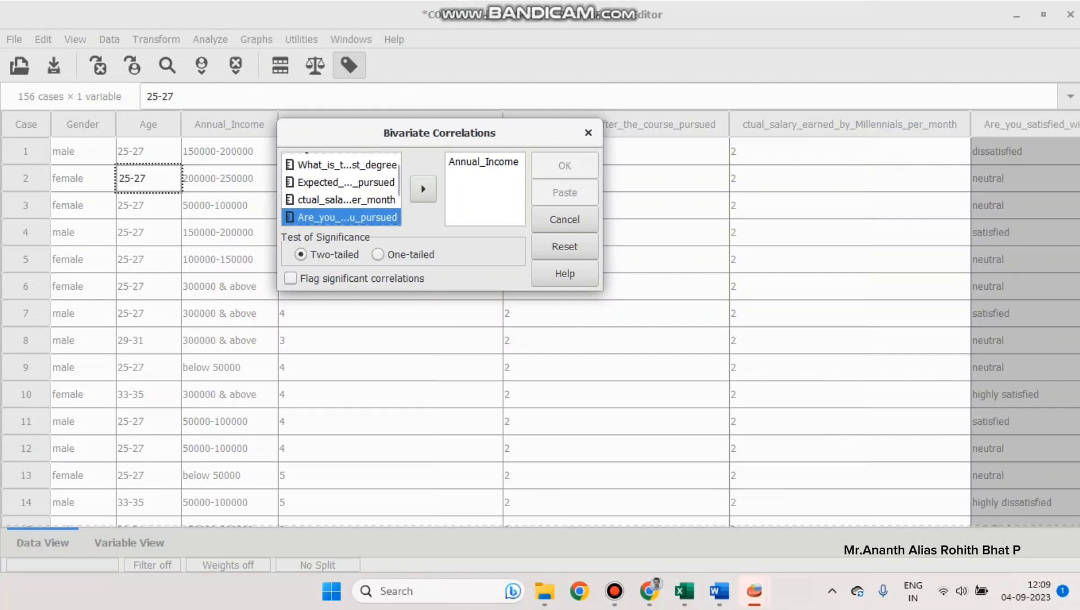
scroll(341, 189, down, 3)
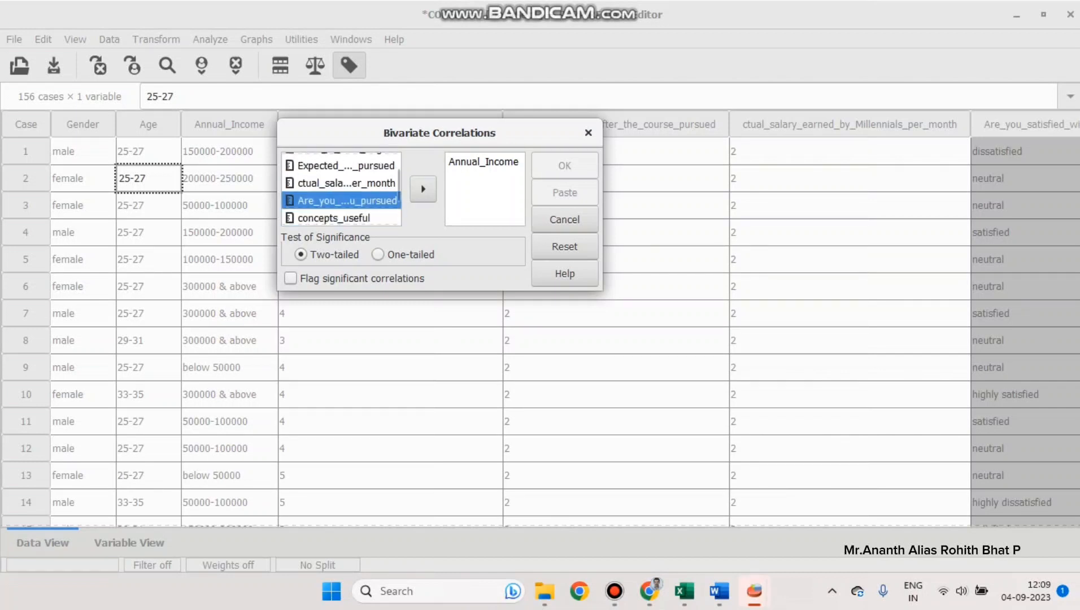
click(423, 189)
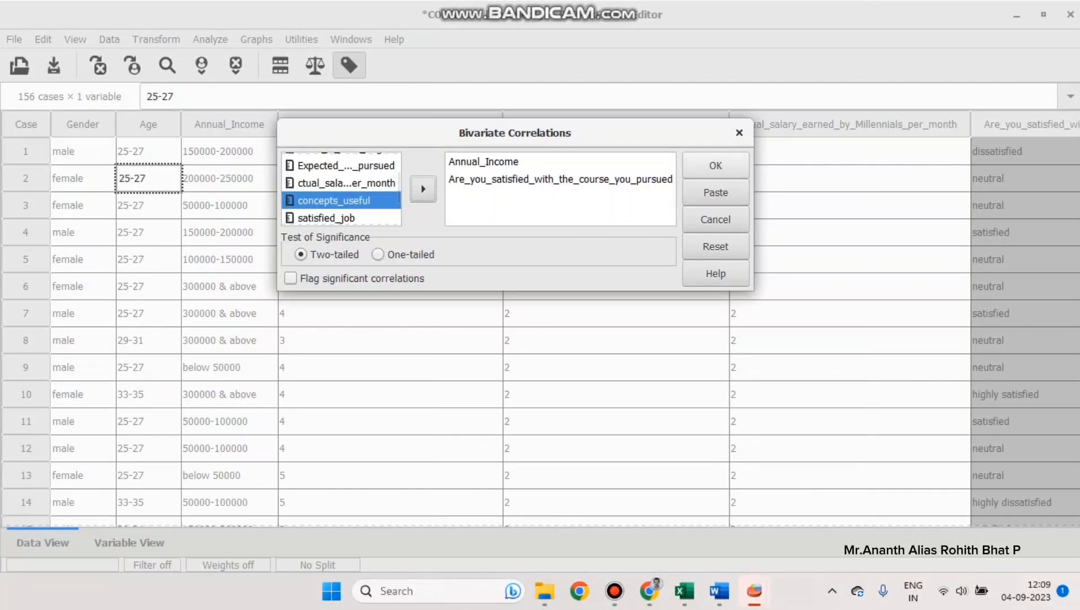
click(716, 165)
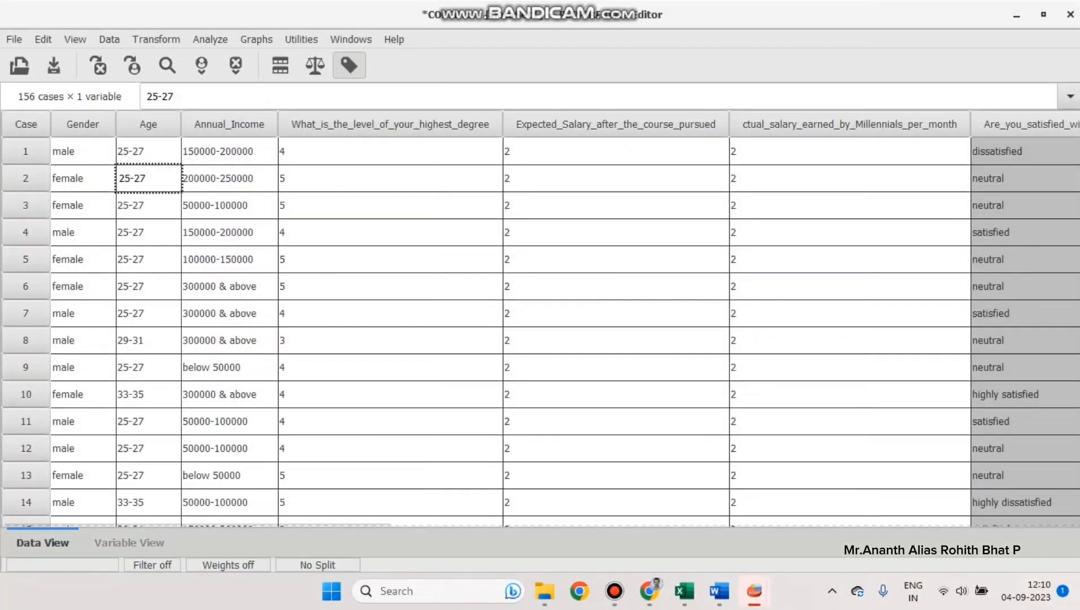
Step: View and close the correlation output, and locate the Annual_Income and course satisfaction columns in the data sheet
mouse_move(754, 591)
click(840, 503)
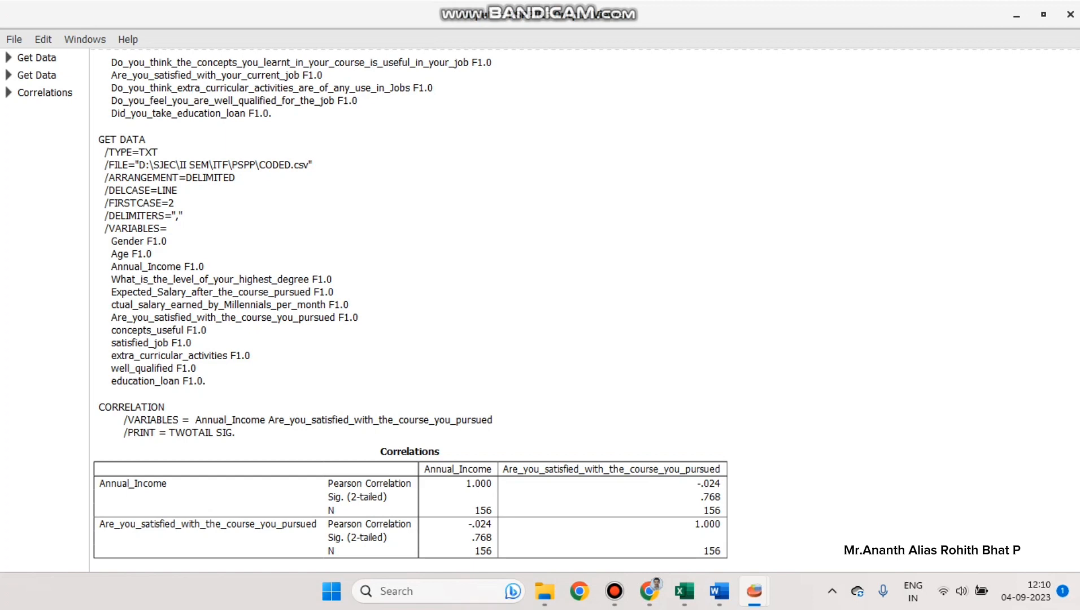
click(1070, 14)
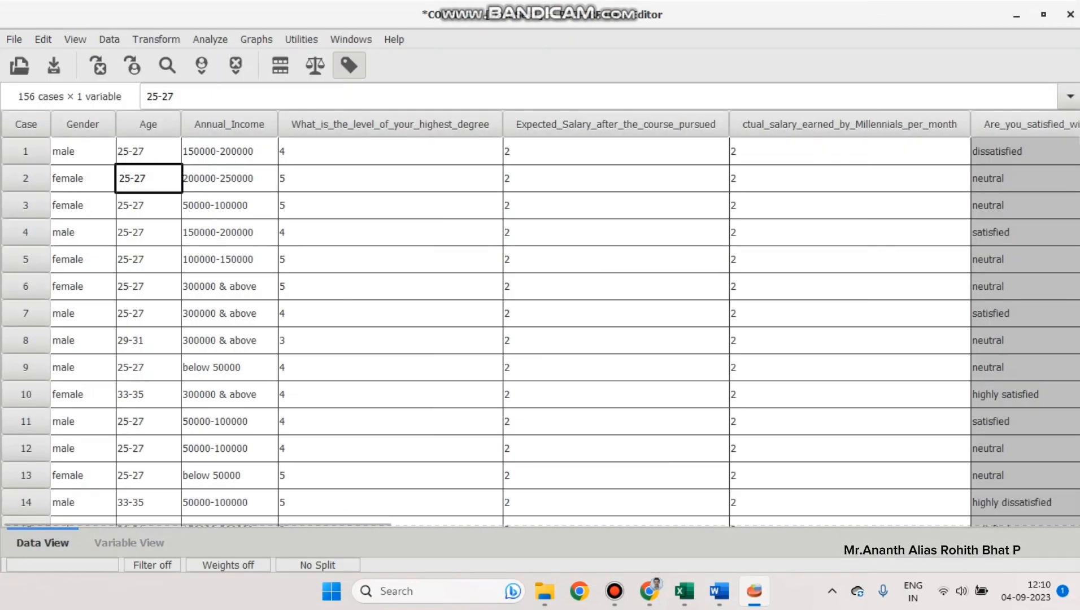
click(230, 124)
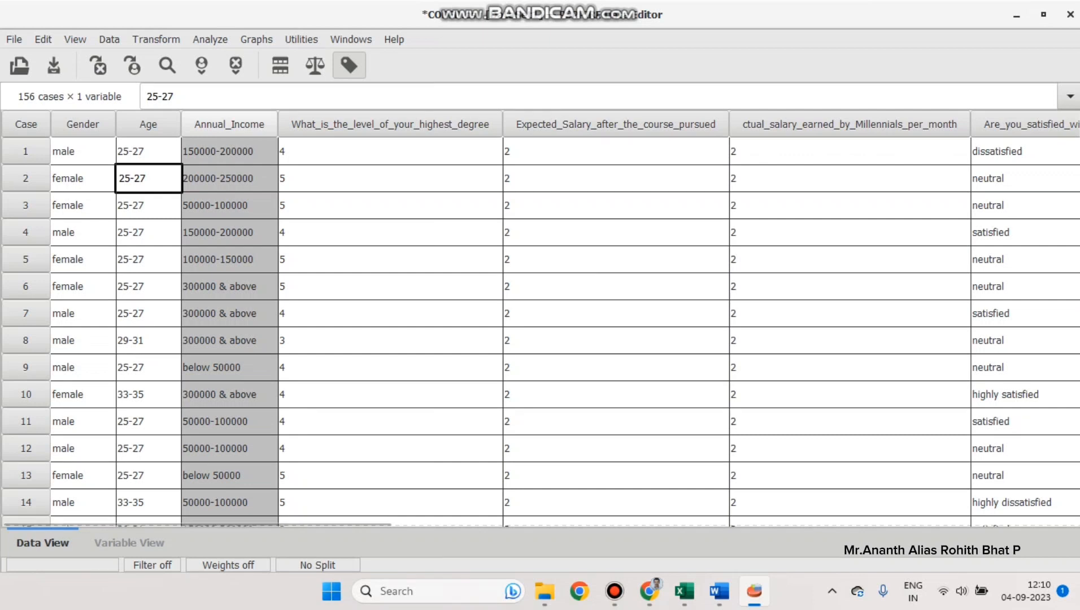
click(1029, 124)
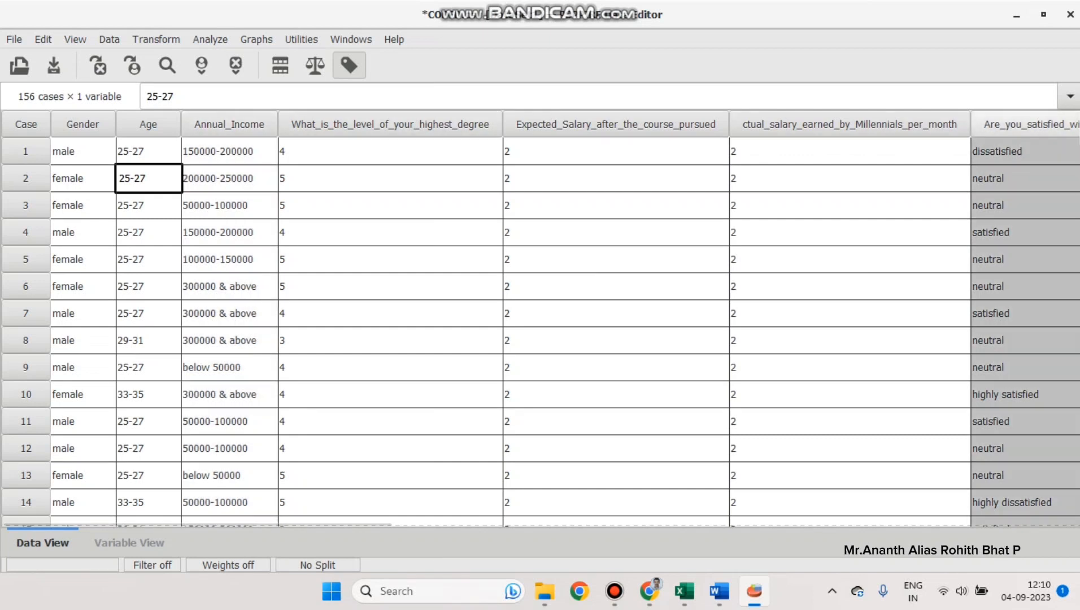
Step: Reopen Bivariate Correlation and remove Annual_Income and the course satisfaction question from the variables to correlate
click(210, 40)
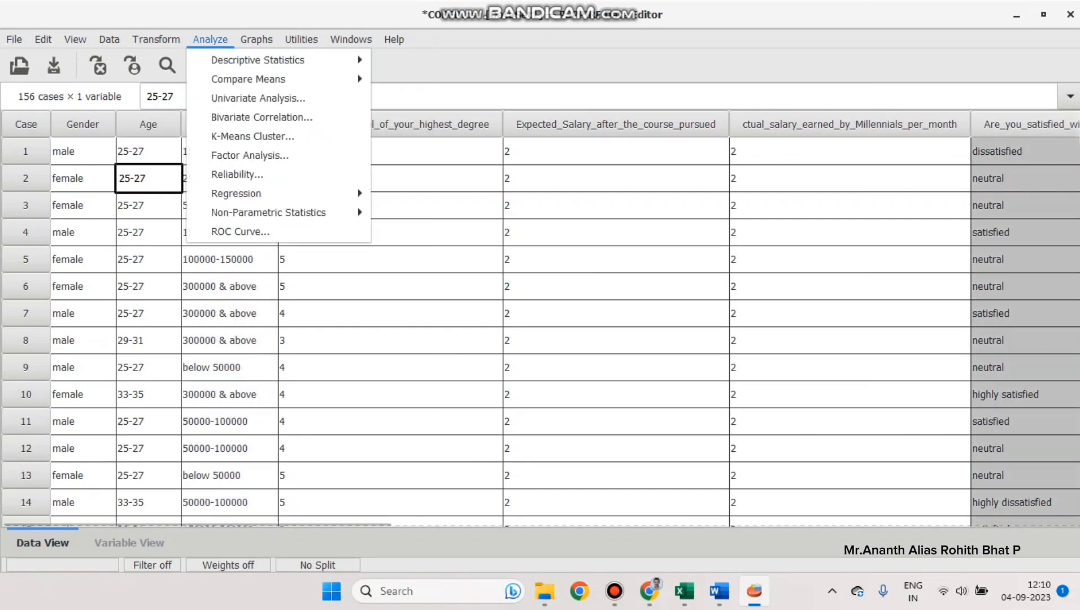
click(262, 117)
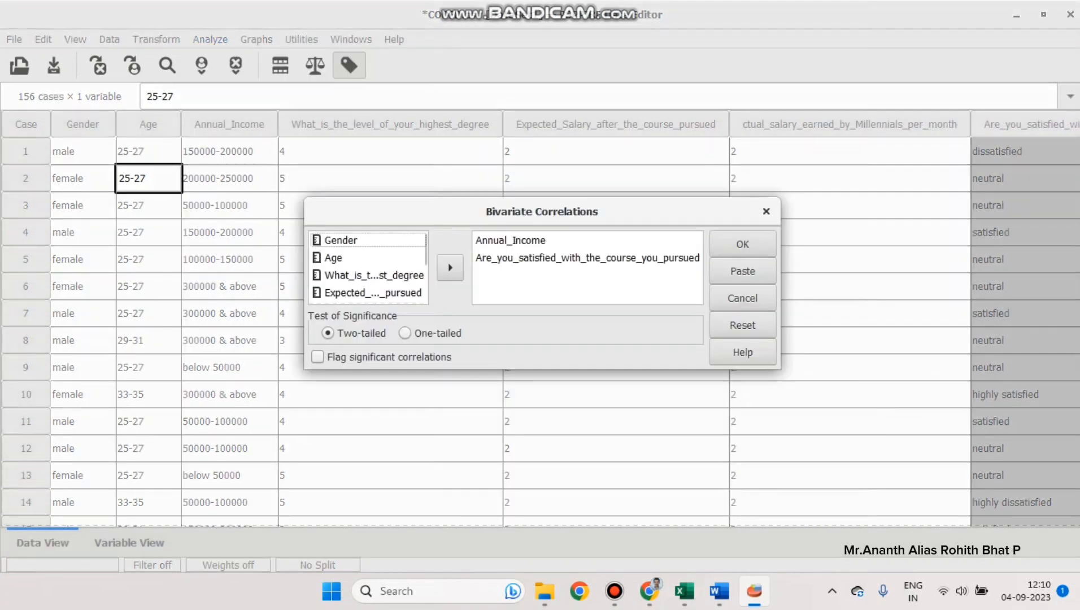
click(588, 259)
click(450, 268)
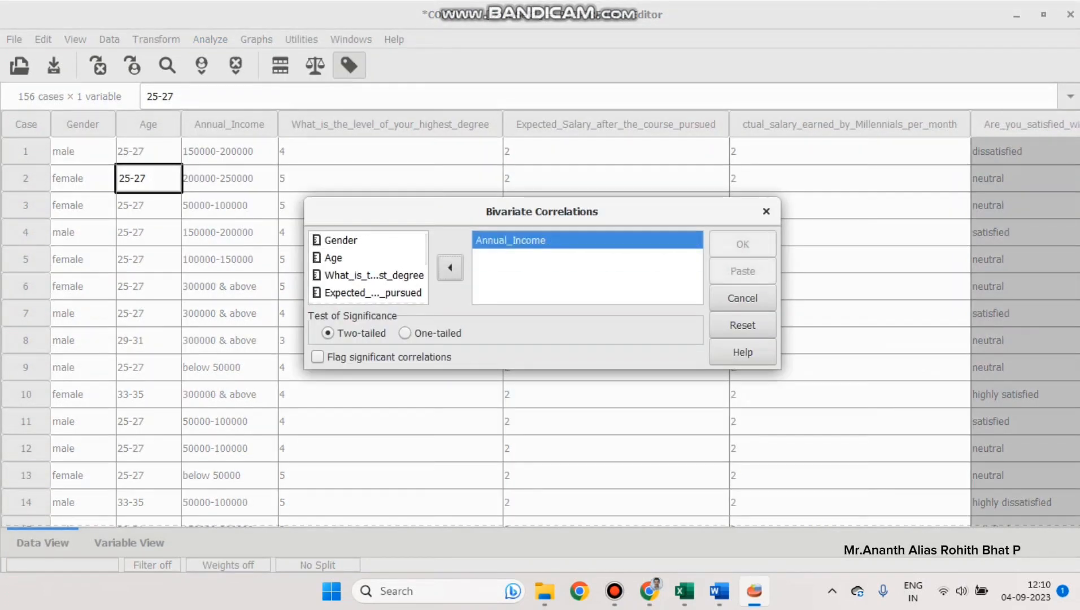
click(450, 267)
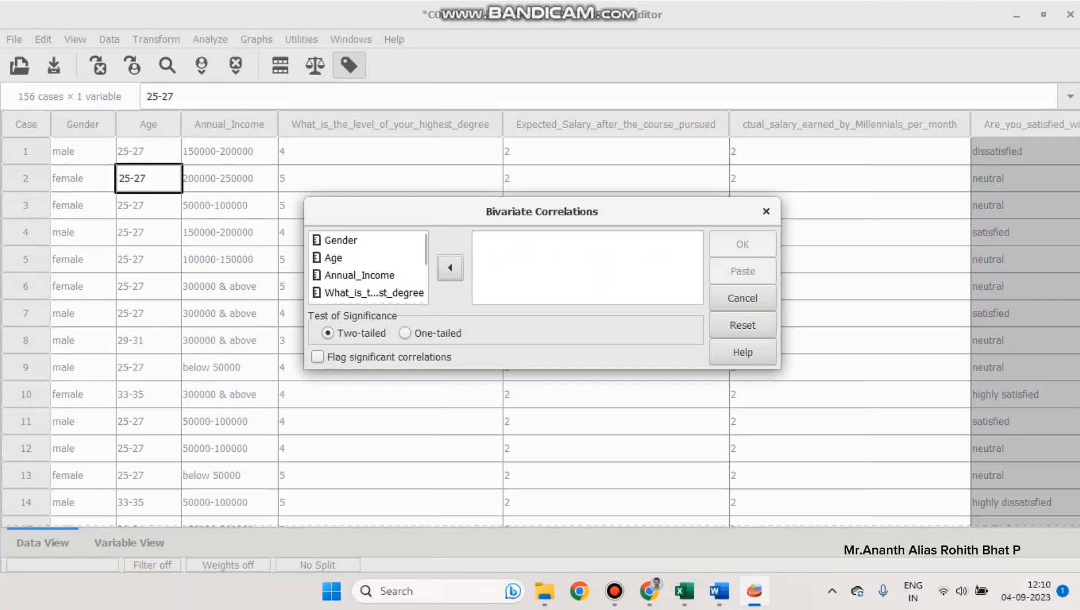
Step: Add Annual_Income and Are_you_satisfied_with_the_course_you_pursued to the analysis again and run the two-tailed correlation
mouse_move(424, 250)
mouse_down()
mouse_move(423, 287)
mouse_move(423, 249)
mouse_up()
click(359, 276)
click(450, 268)
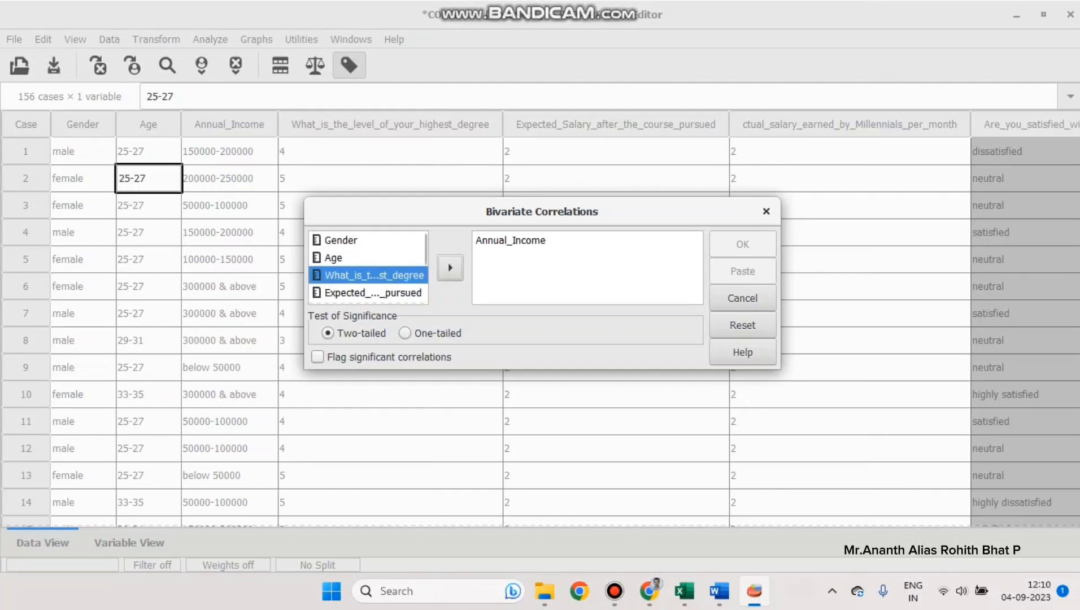
drag(424, 249, 424, 264)
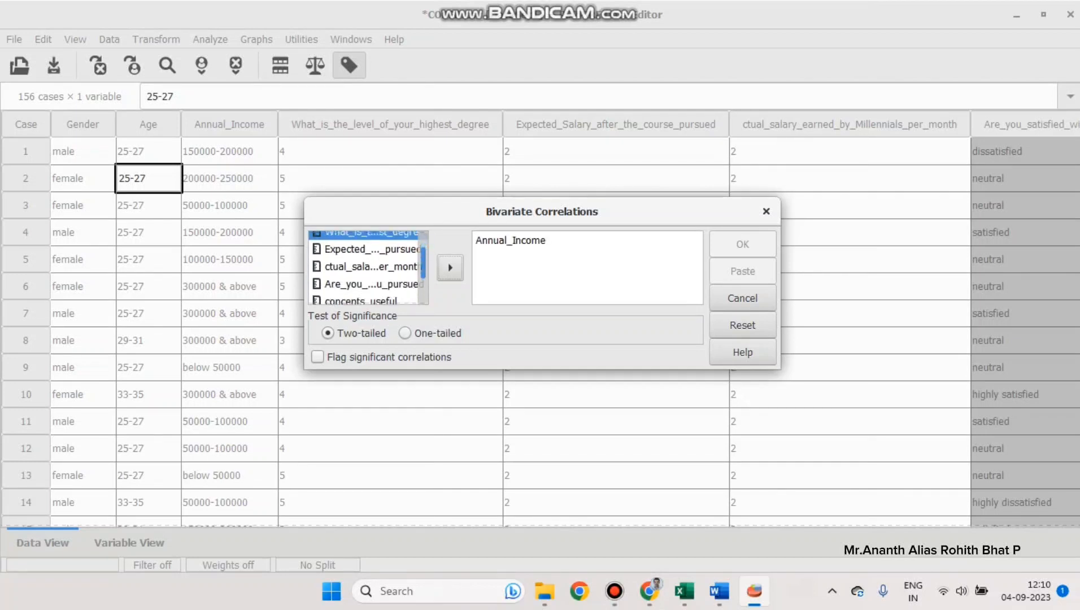
click(374, 285)
click(450, 268)
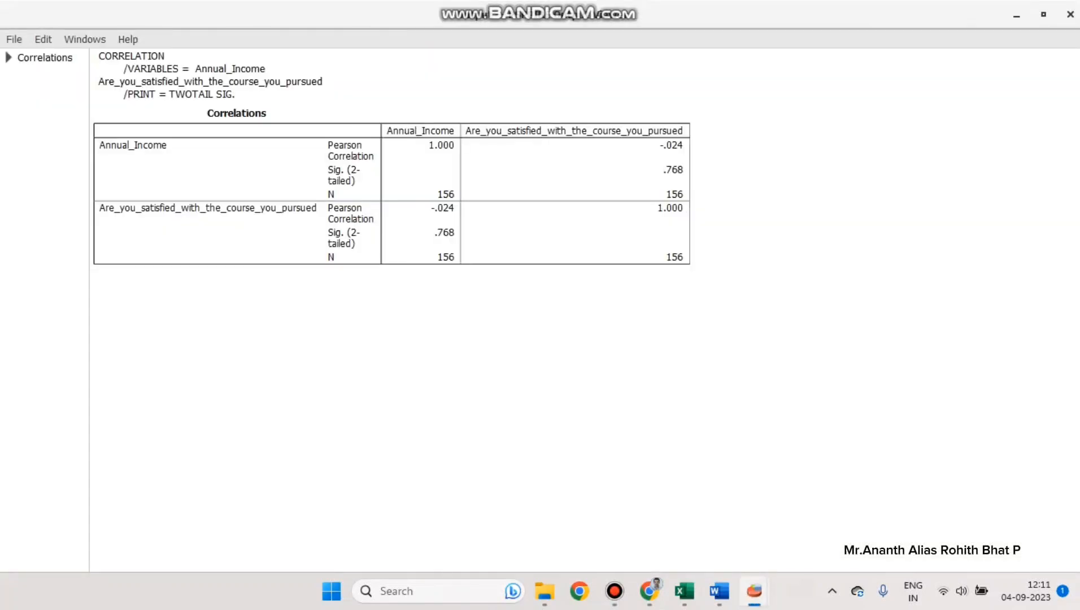
Step: Switch to the CODED workbook in Excel, dismiss the data-loss notice and locate the Annual Income and course satisfaction columns
mouse_move(754, 591)
mouse_move(685, 591)
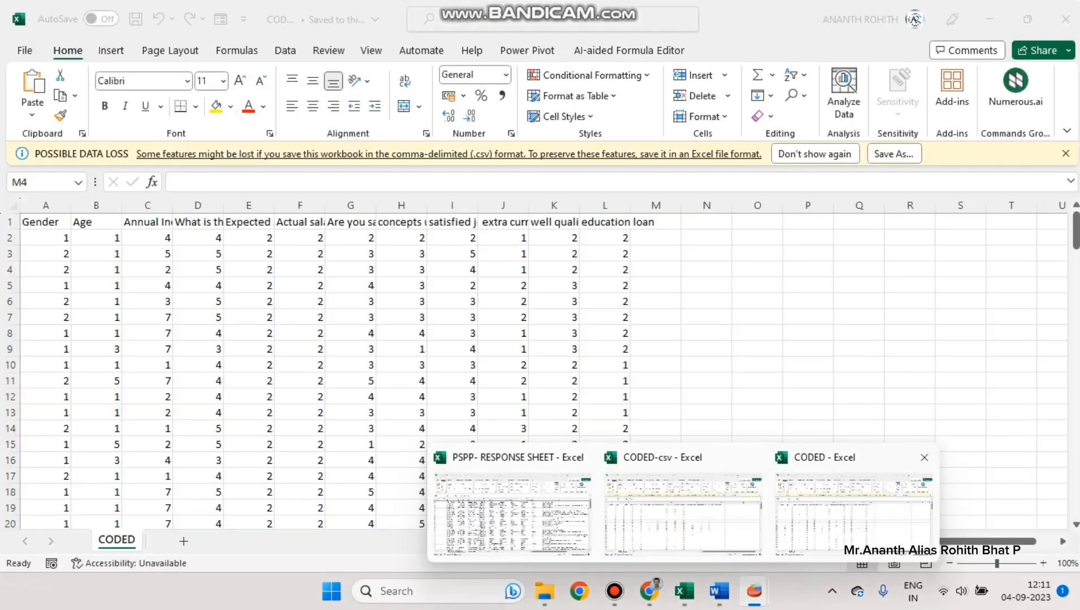
click(853, 509)
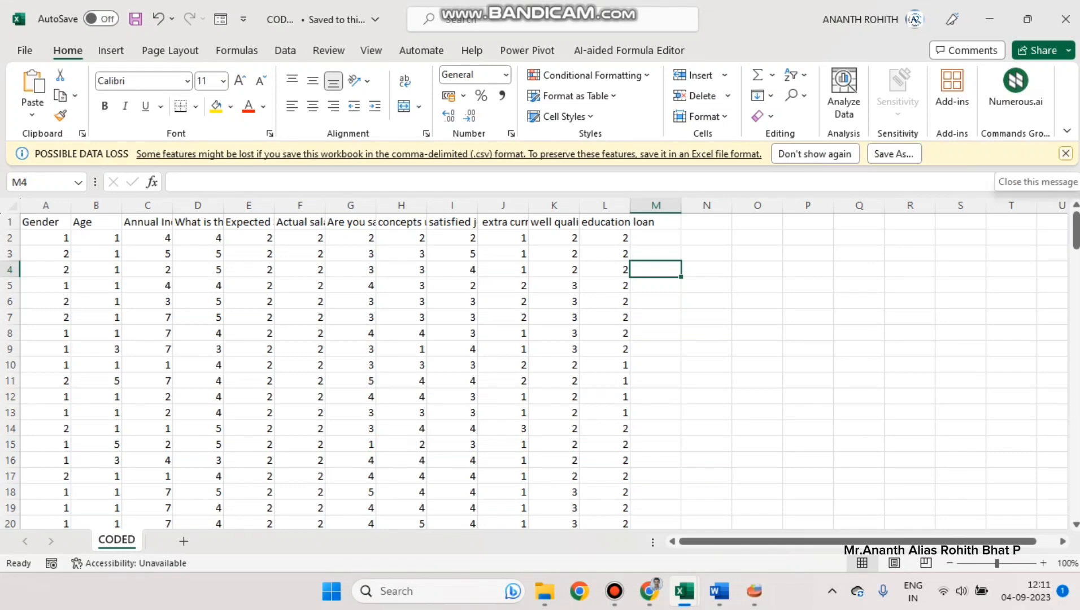
click(1065, 154)
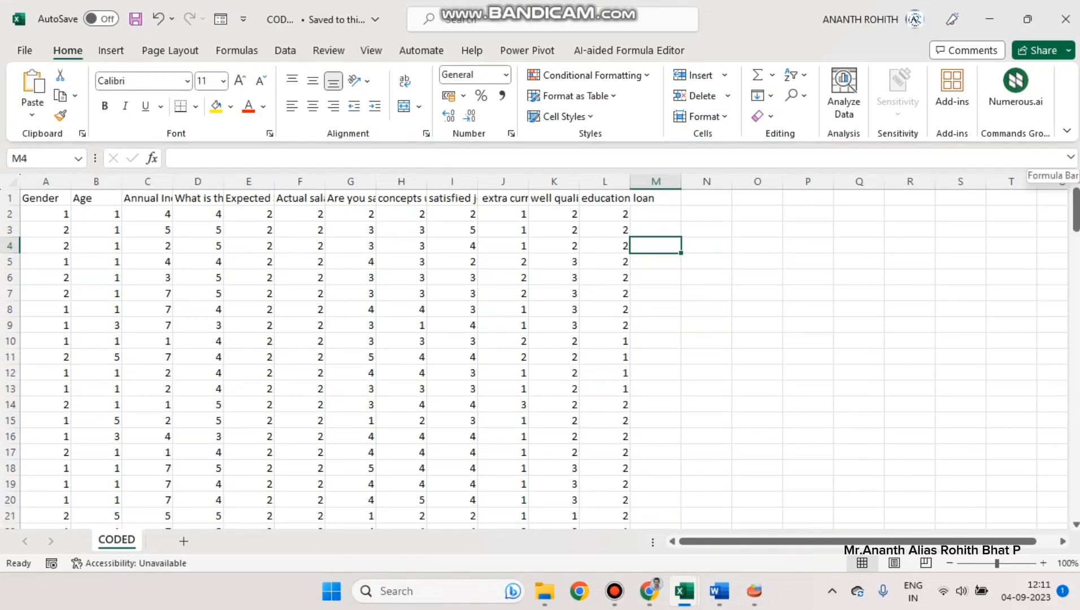
key(Right)
key(Down)
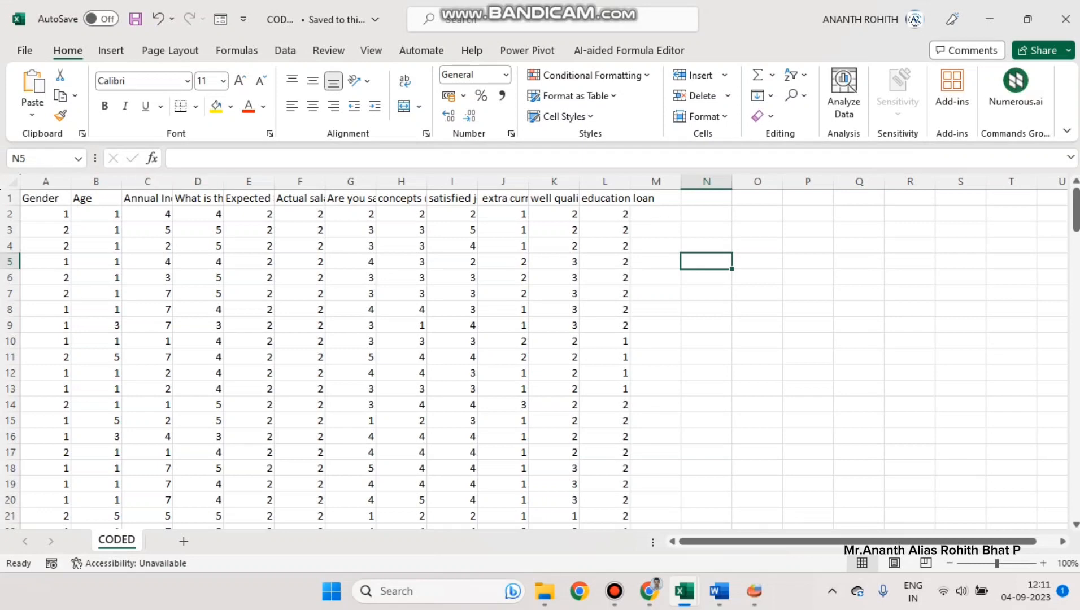
click(147, 182)
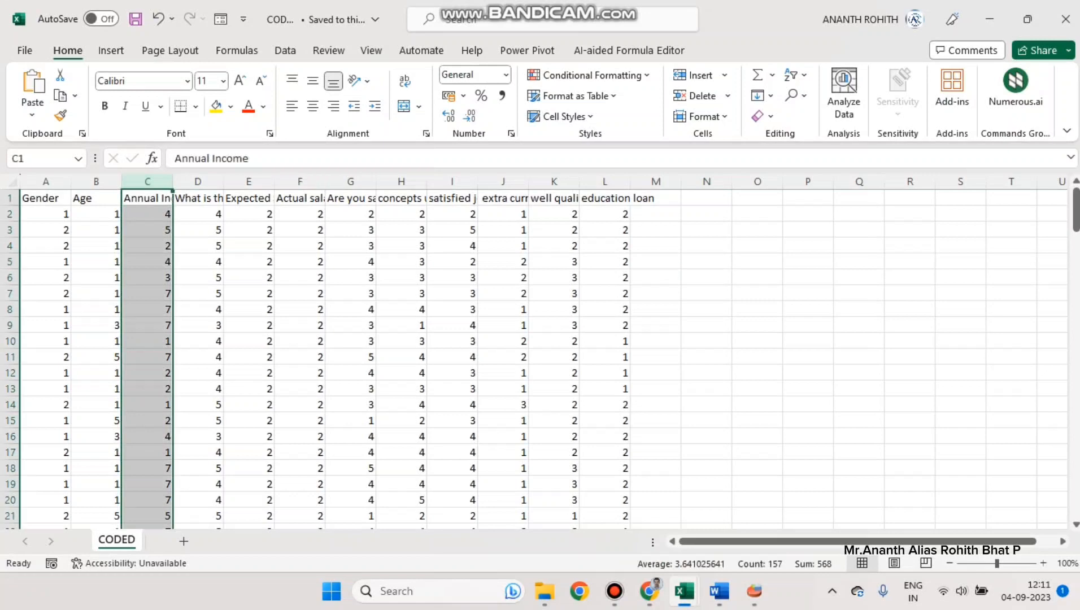
click(350, 181)
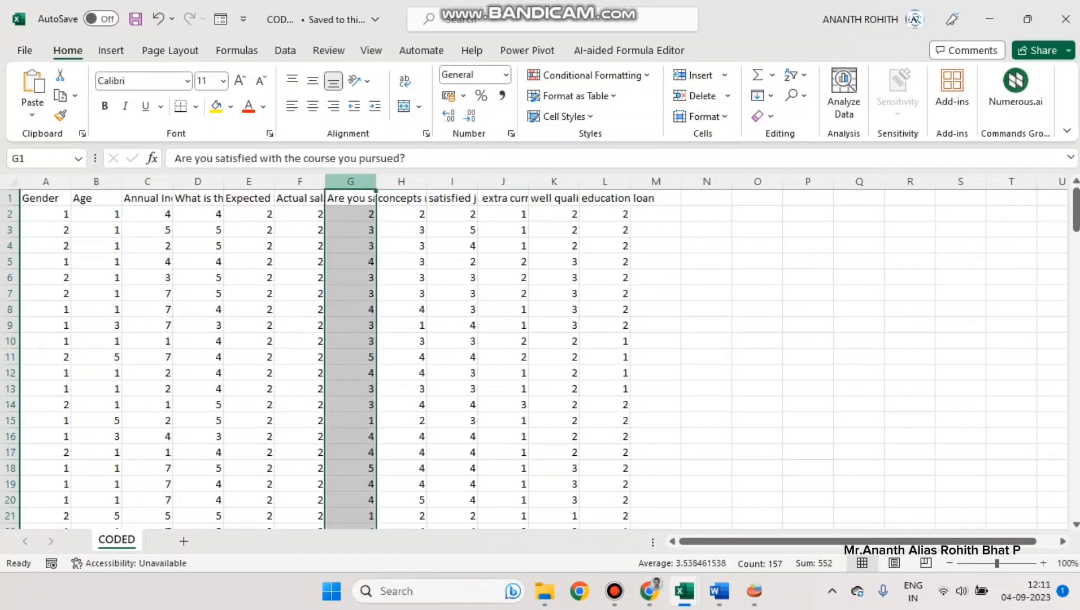
Step: Check the variables in the PSPP correlation output and select the matching Annual Income and course satisfaction columns together in the CODED workbook
key(alt+Tab)
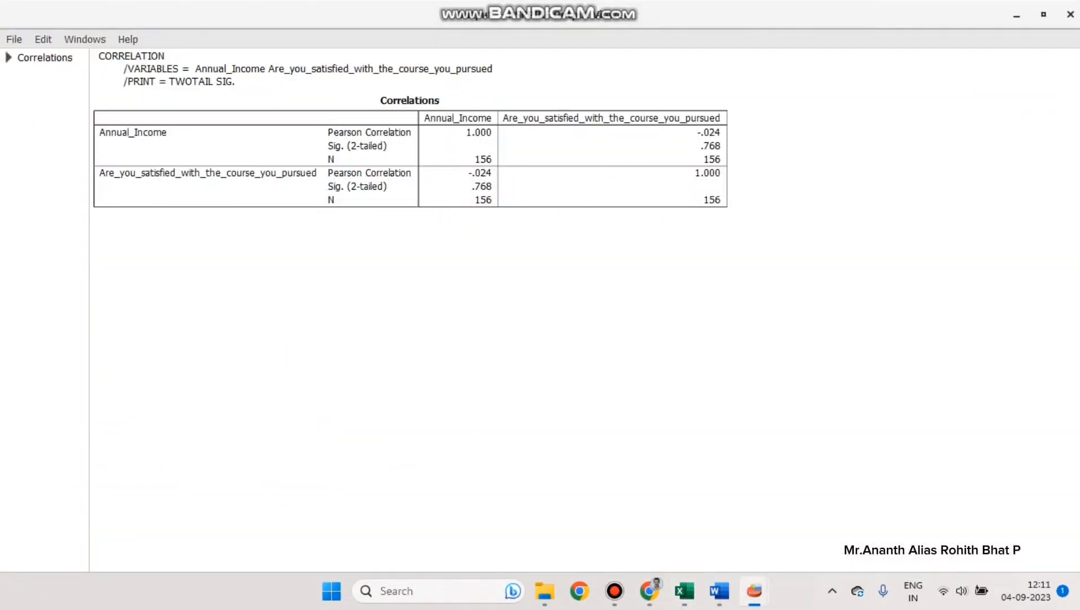
key(alt+Tab)
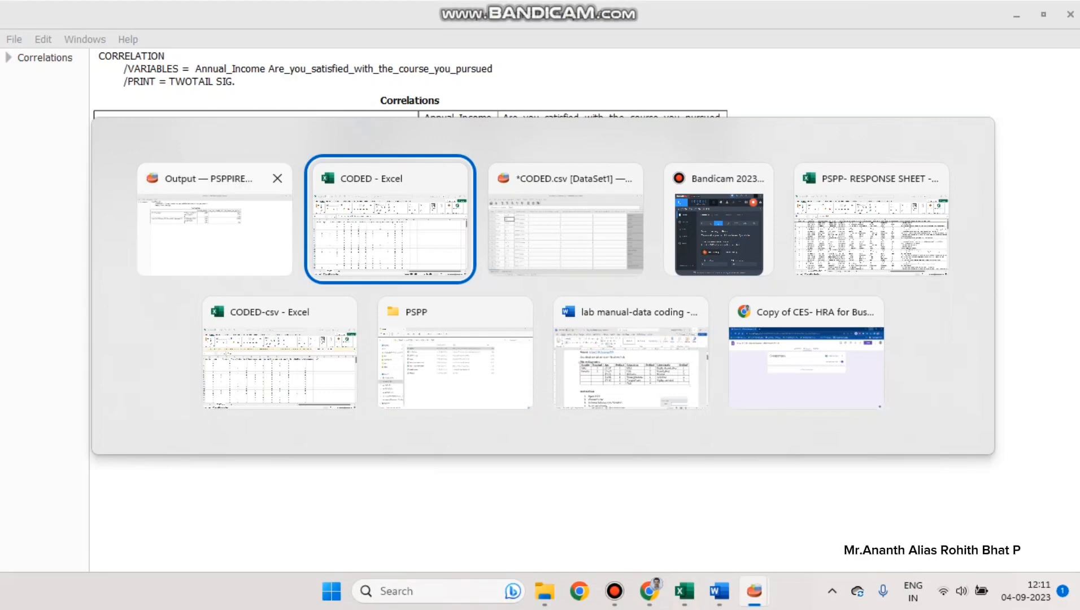
click(215, 235)
key(alt+Tab)
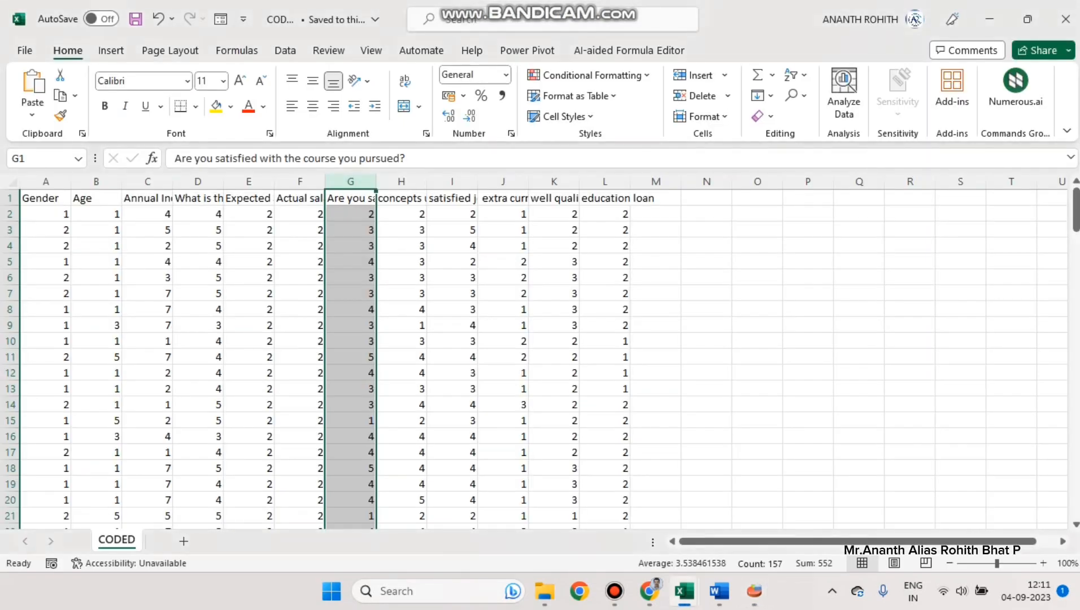
ctrl+click(147, 181)
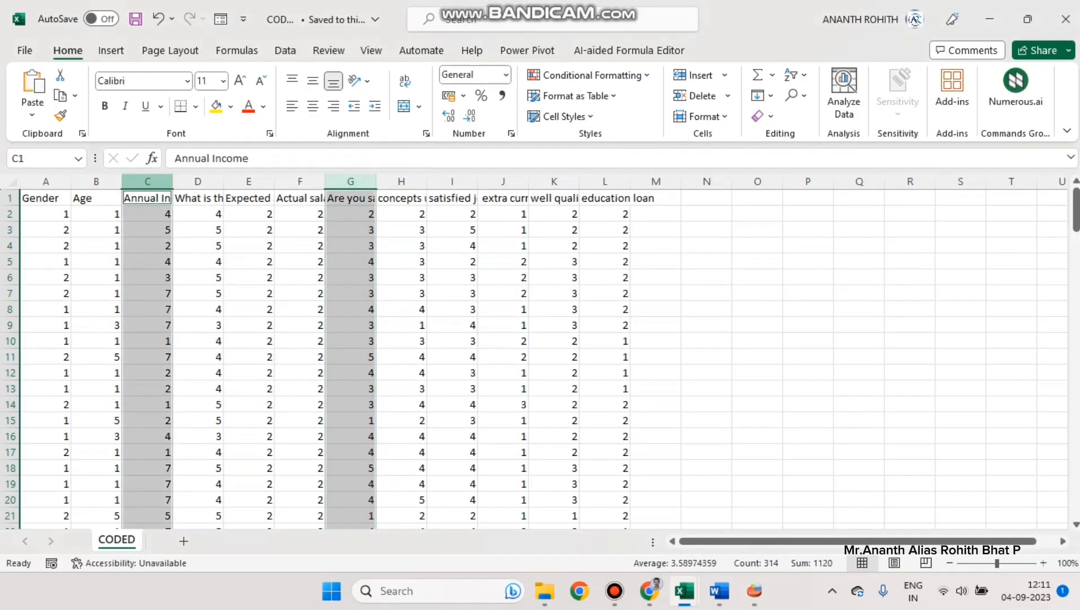
Step: Check the course satisfaction variable in PSPP's Variable View and return to the CODED workbook in Excel
click(754, 591)
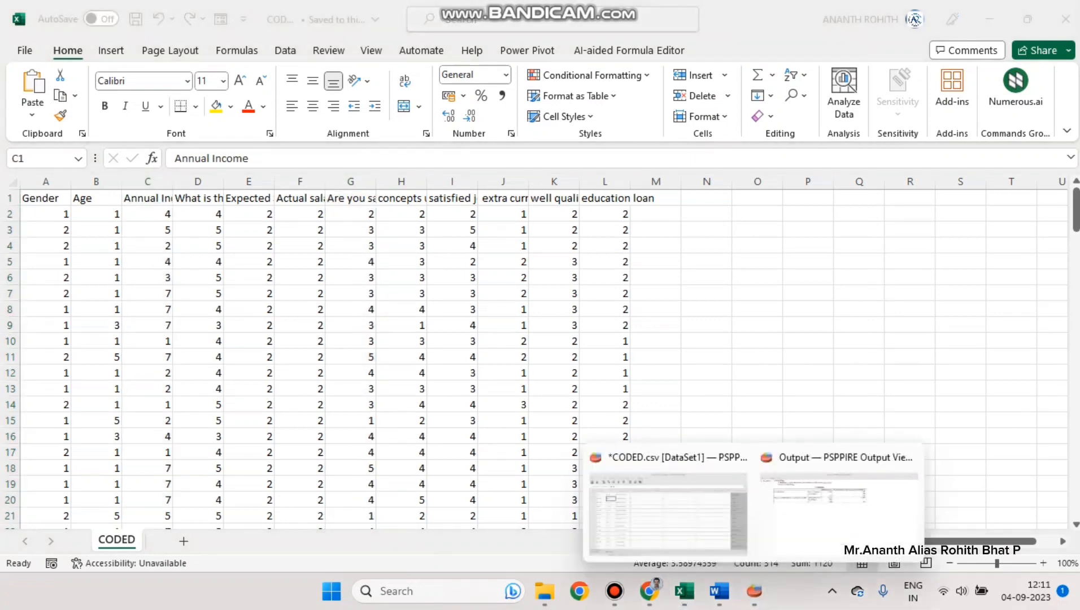
click(667, 508)
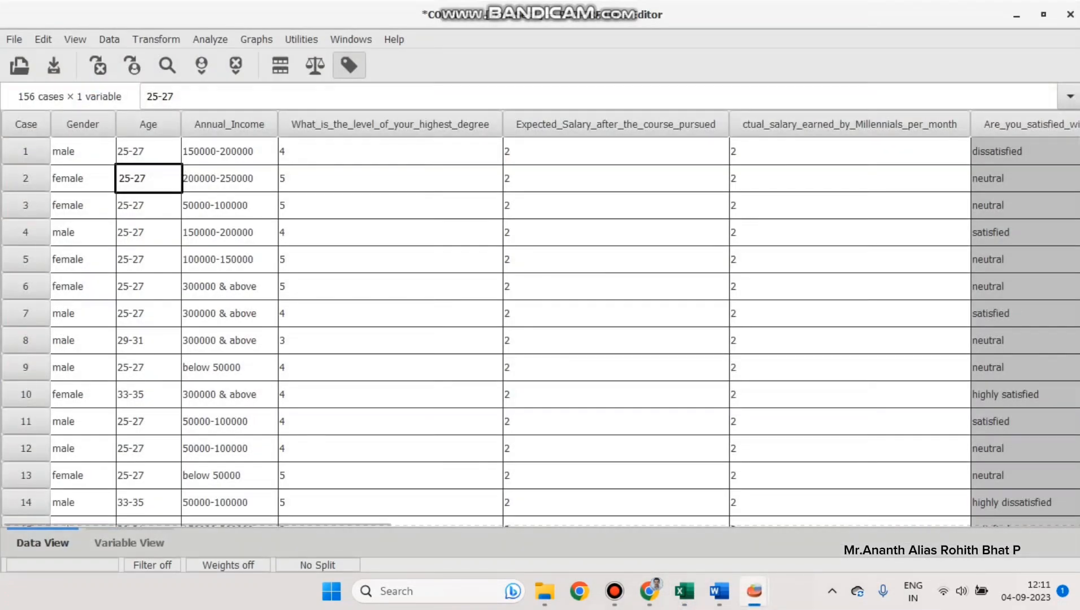
click(129, 543)
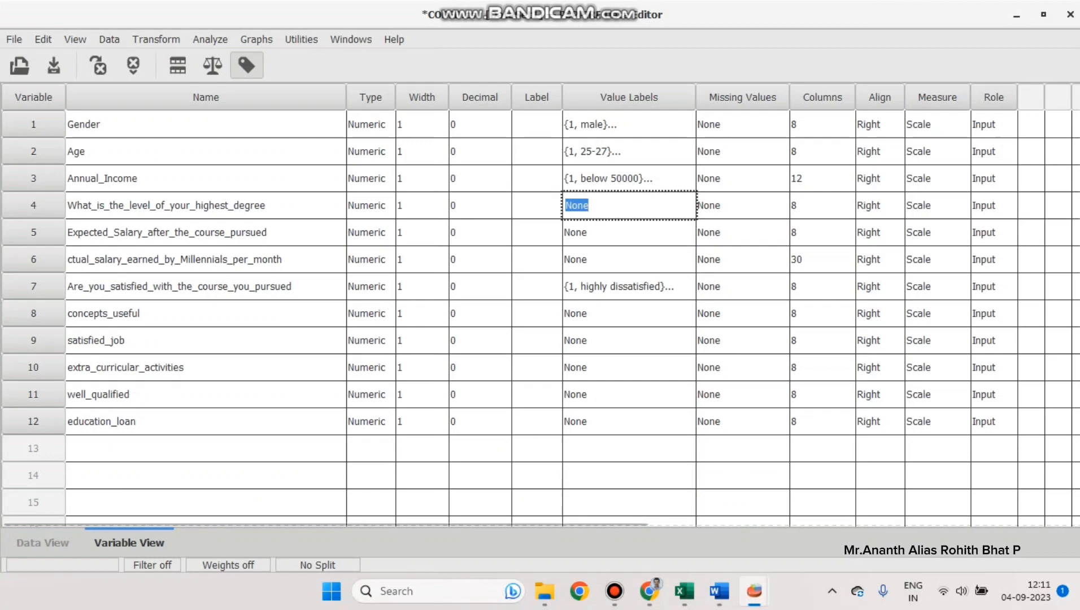
click(180, 286)
click(684, 591)
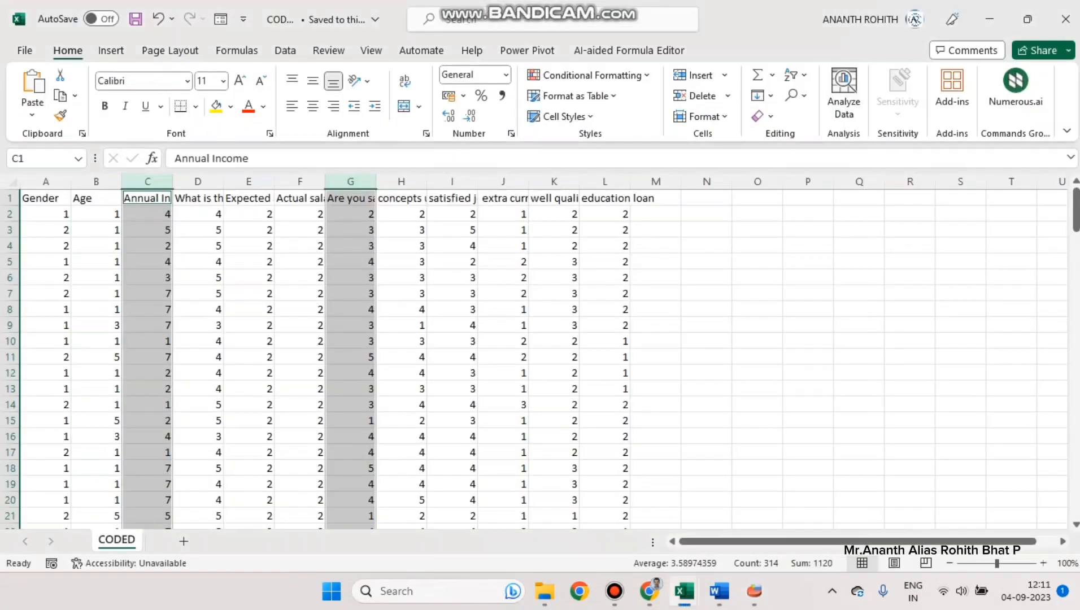
Step: Start a Correlation analysis with the Data Analysis tool and set the Annual Income data $C$1:$C$157 as input range
click(285, 51)
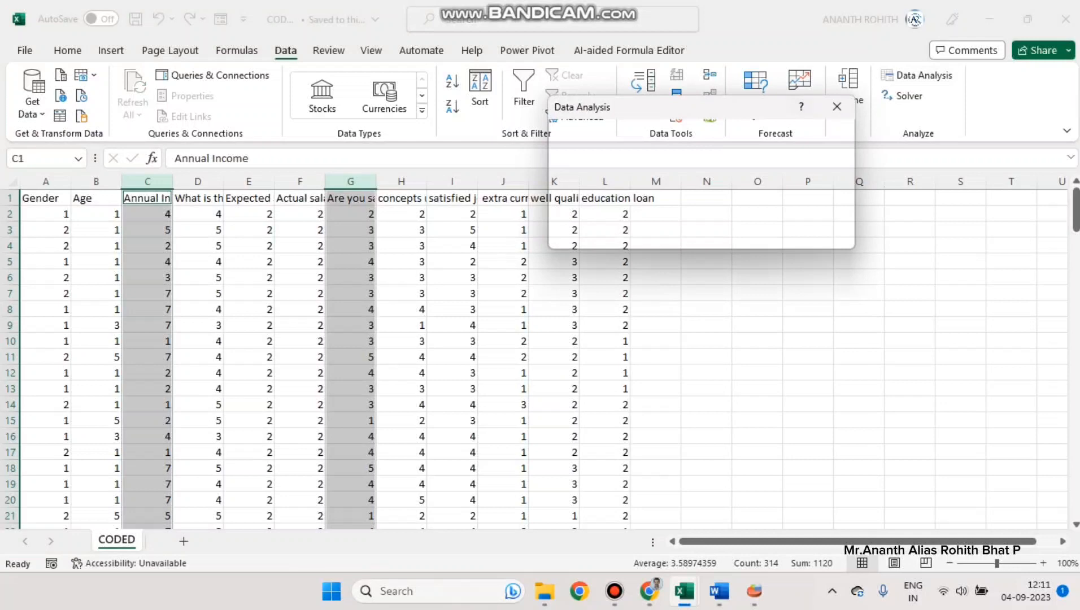
drag(642, 101, 767, 153)
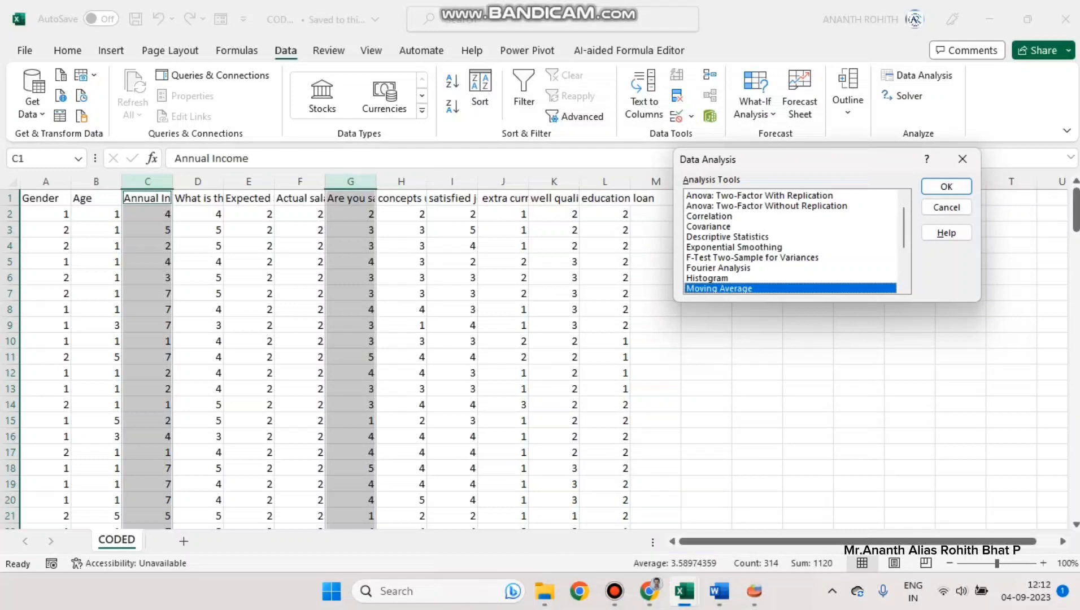
click(709, 227)
click(710, 217)
click(947, 188)
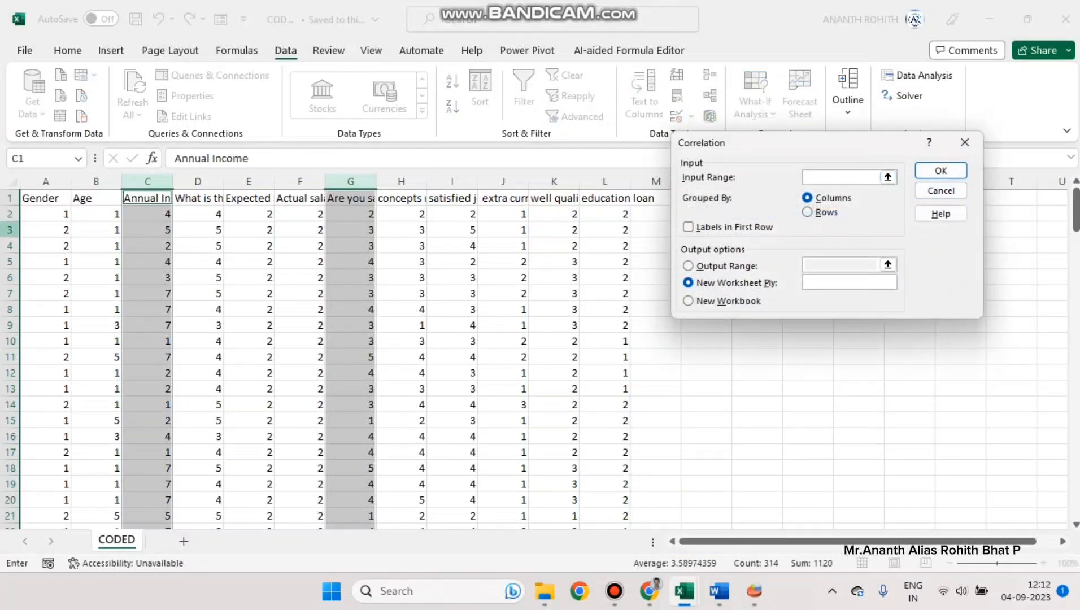
click(147, 198)
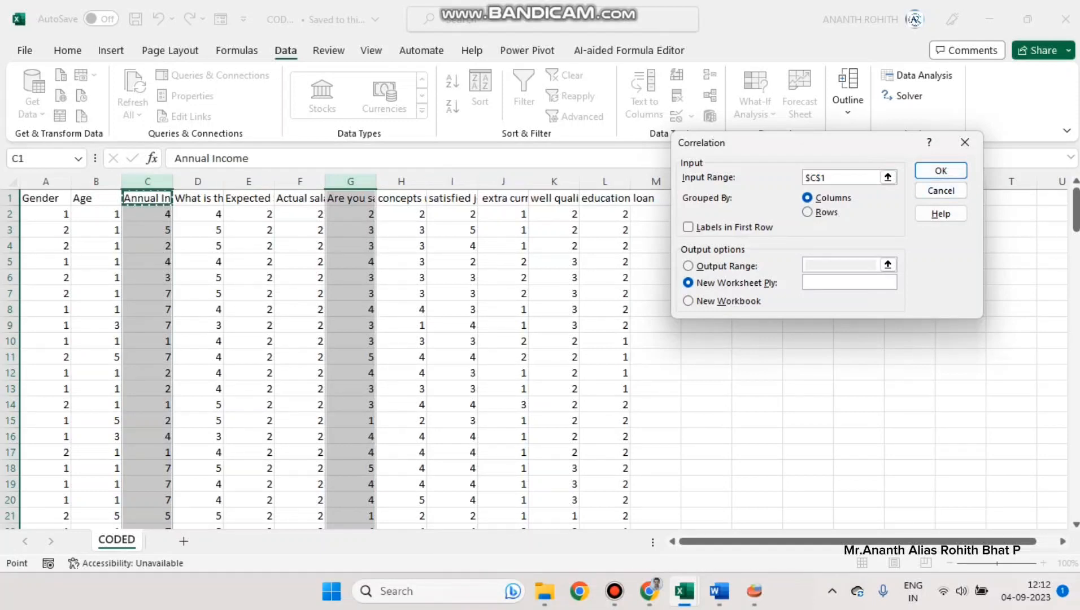
drag(147, 198, 148, 534)
key(ctrl+shift+Down)
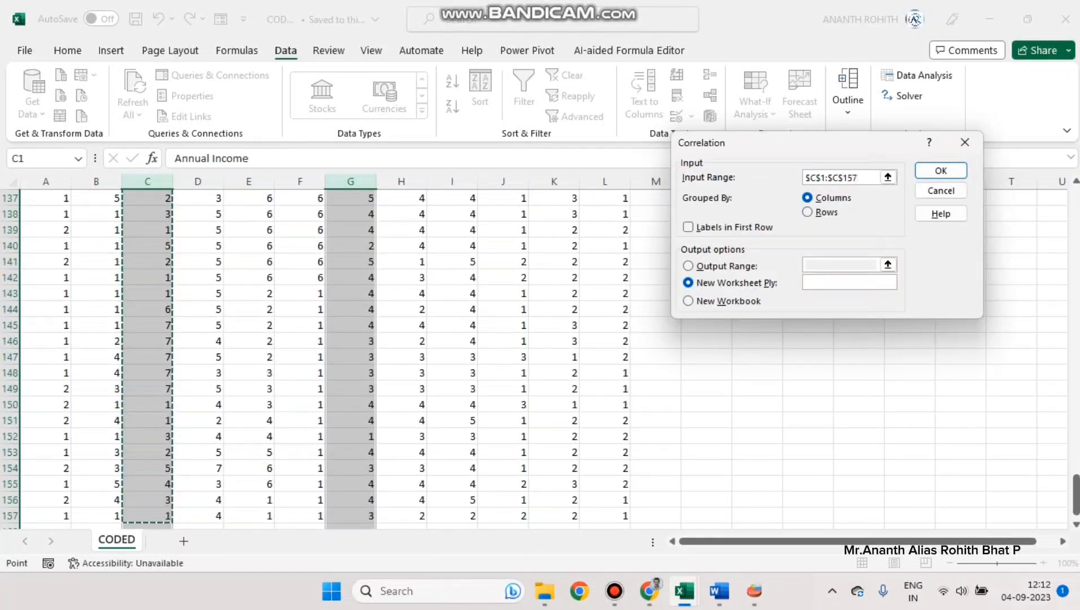
Step: Add the course satisfaction data $G$1:$G$157 to the input range and try to run the correlation into a new worksheet
text(,)
scroll(350, 357, up, 20)
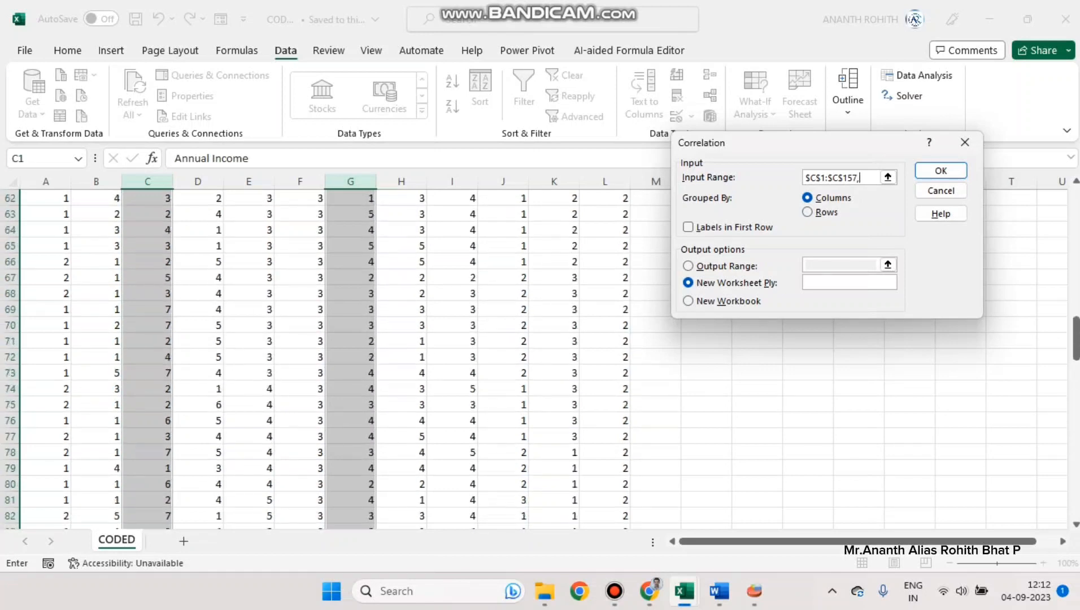
click(350, 198)
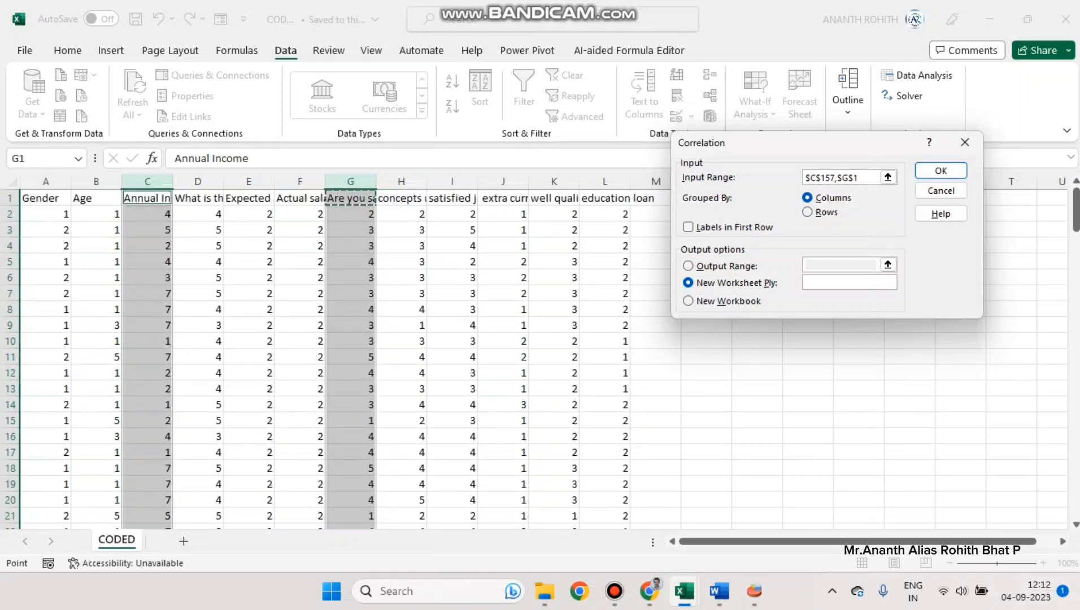
key(ctrl+shift+Down)
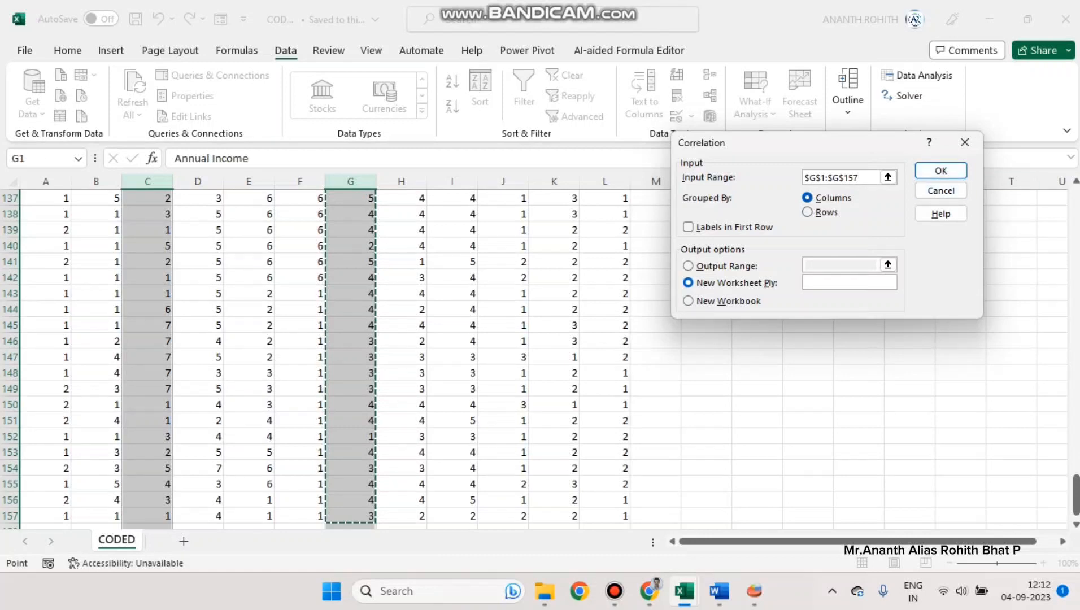
click(688, 282)
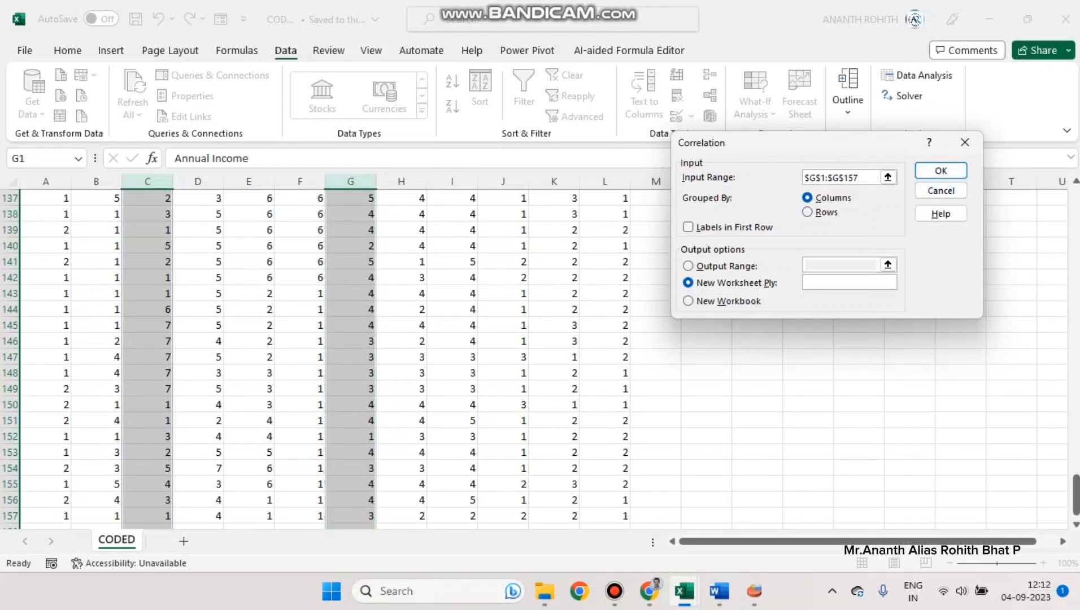
click(941, 172)
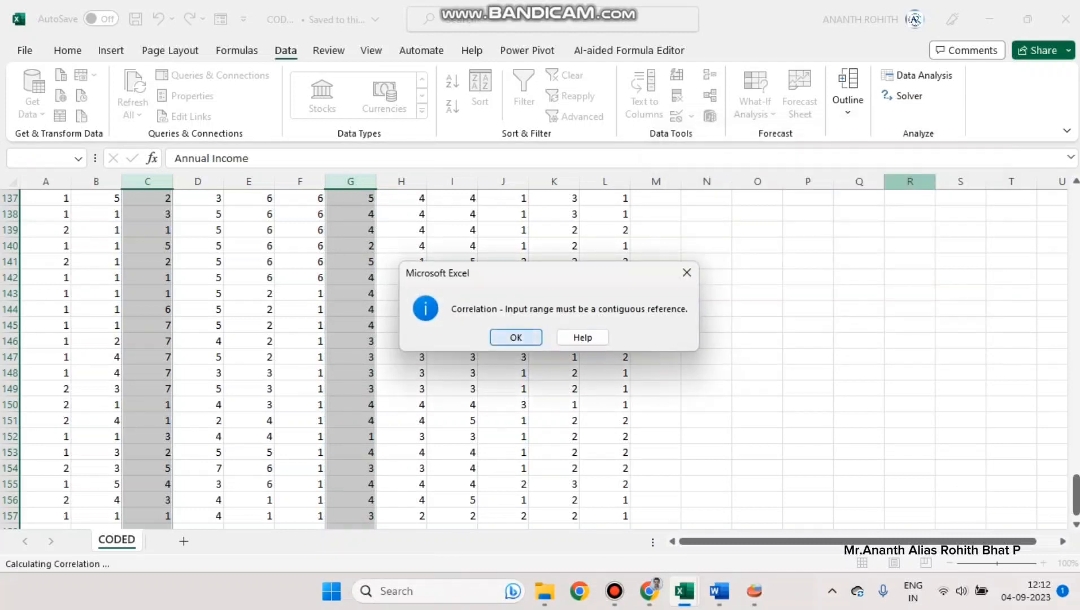
key(Return)
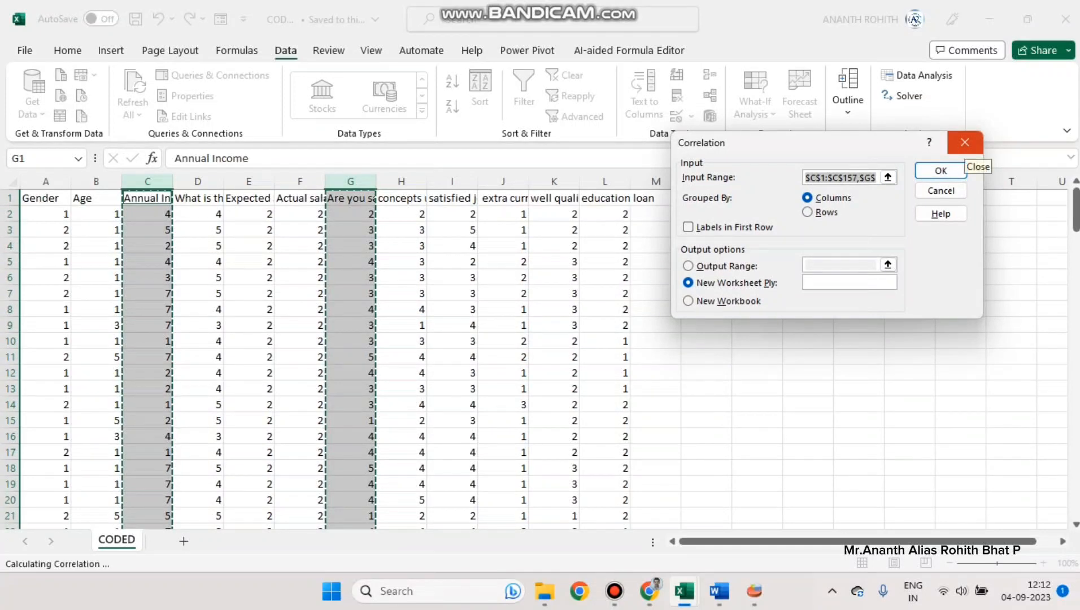
click(965, 150)
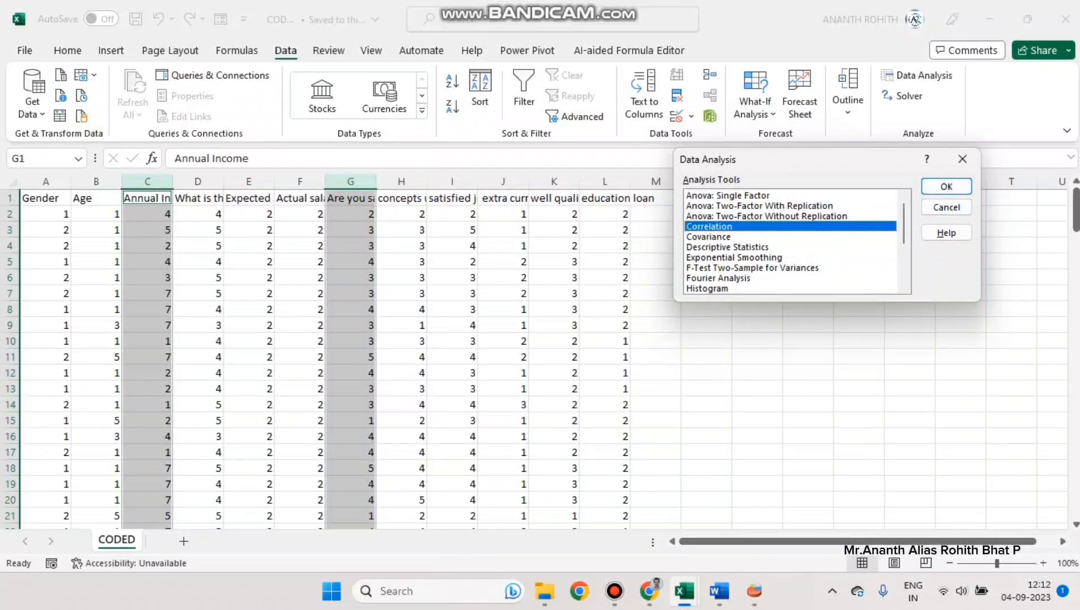
click(952, 186)
Step: Delete columns D to F, from the highest degree question through actual salary, between Annual Income and course satisfaction
click(249, 214)
drag(197, 182, 300, 181)
key(ctrl+x)
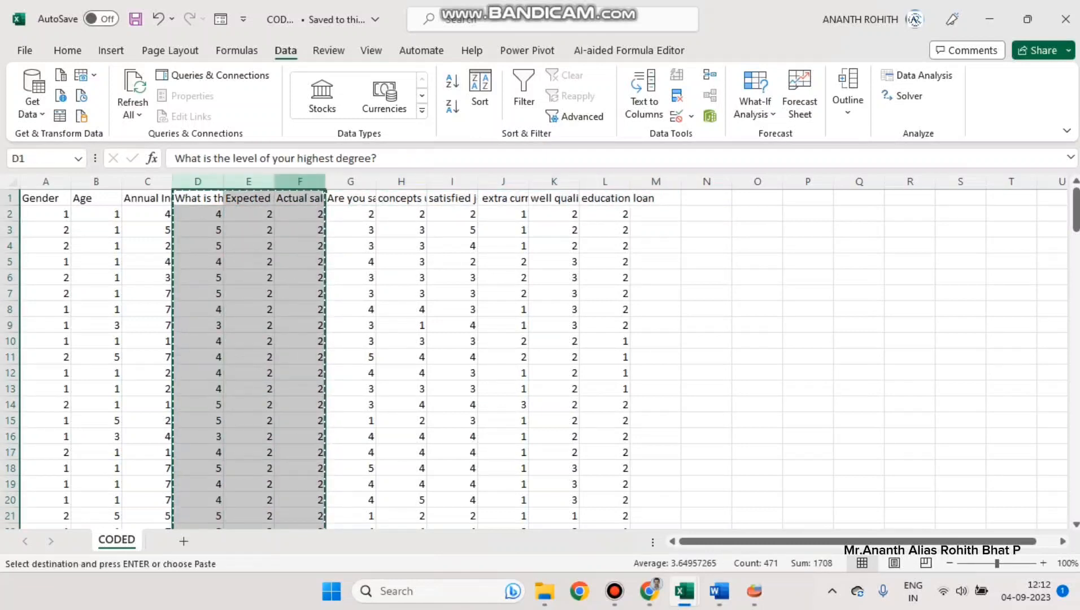
right_click(309, 182)
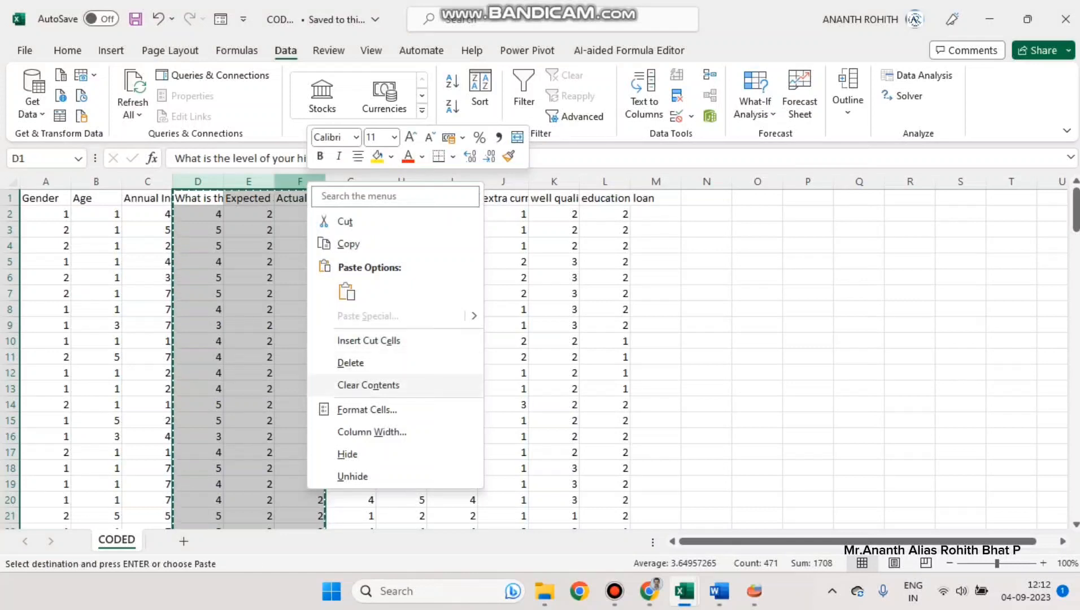
click(350, 363)
click(350, 357)
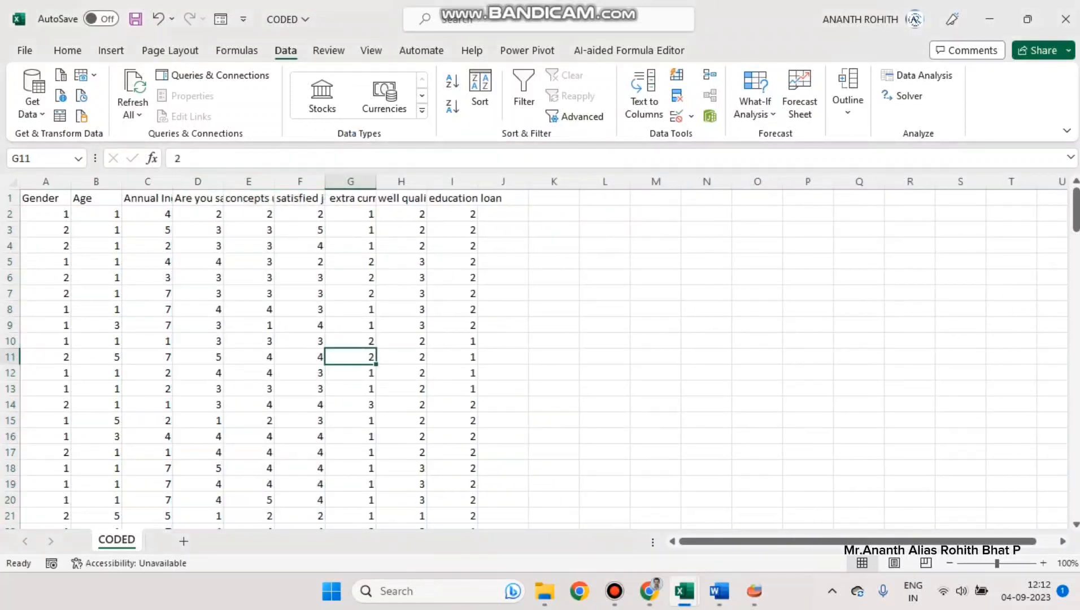
Step: Fit the widths of the Annual Income and course satisfaction columns to their contents
double_click(223, 181)
double_click(172, 181)
click(260, 261)
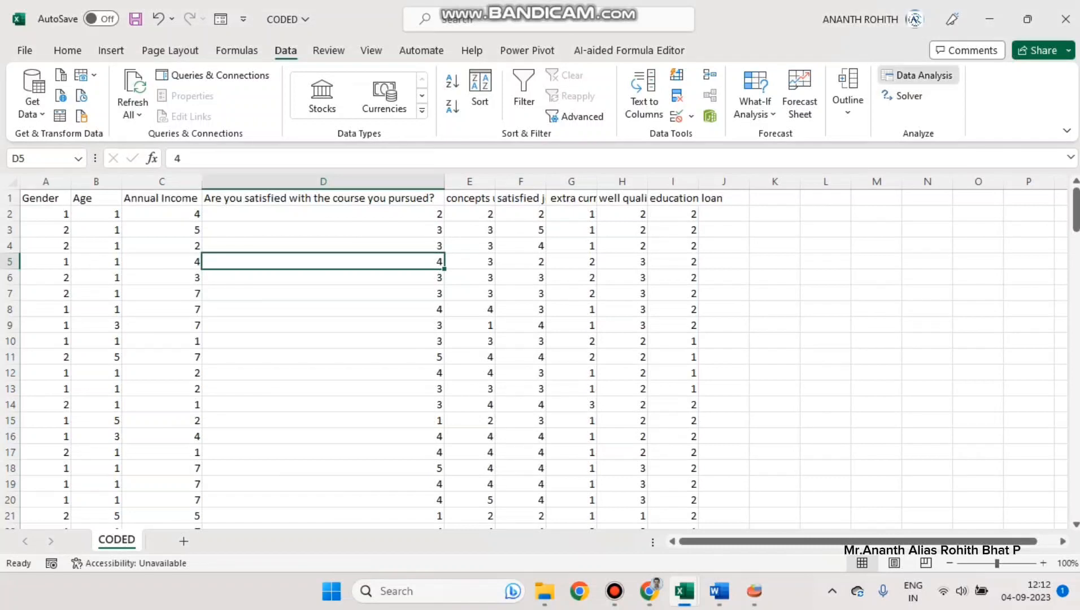
Step: Reopen the Correlation analysis, replace the input range with columns $C:$D and try to run it into a new worksheet
click(921, 75)
click(946, 186)
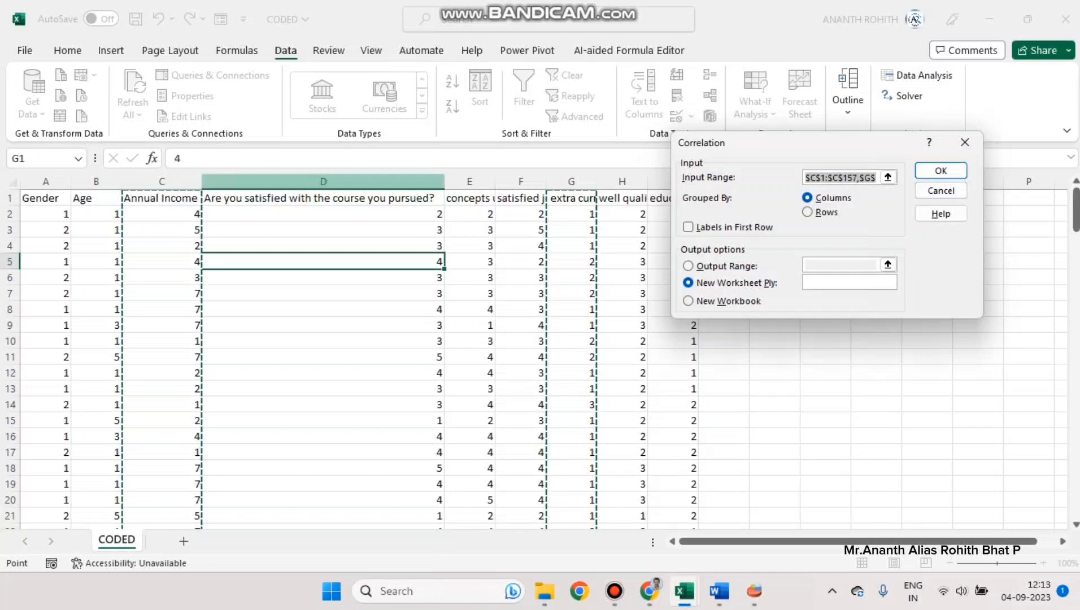
key(BackSpace)
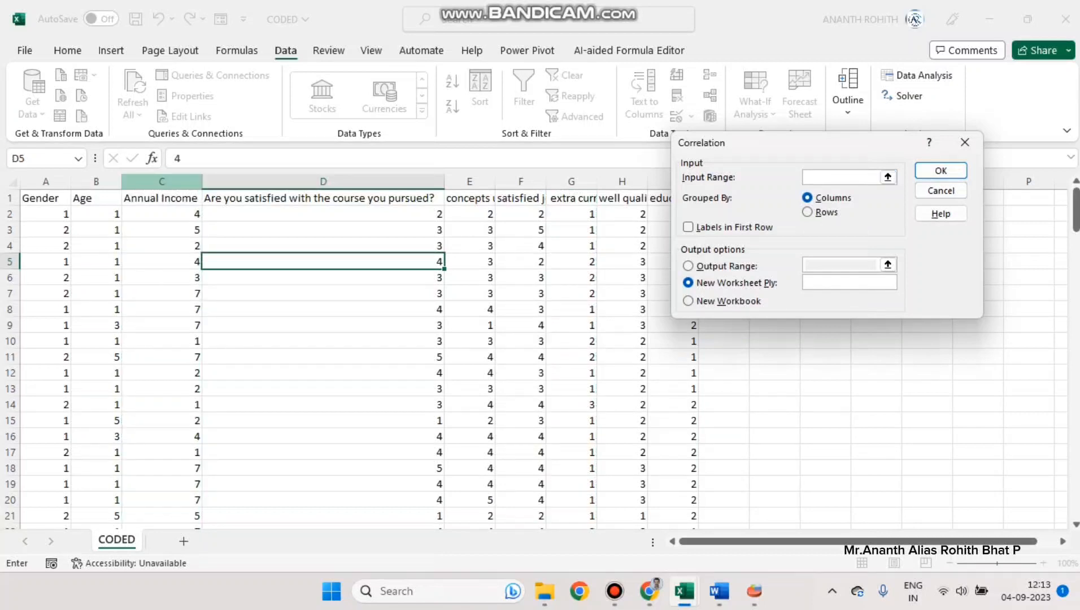
drag(161, 181, 323, 181)
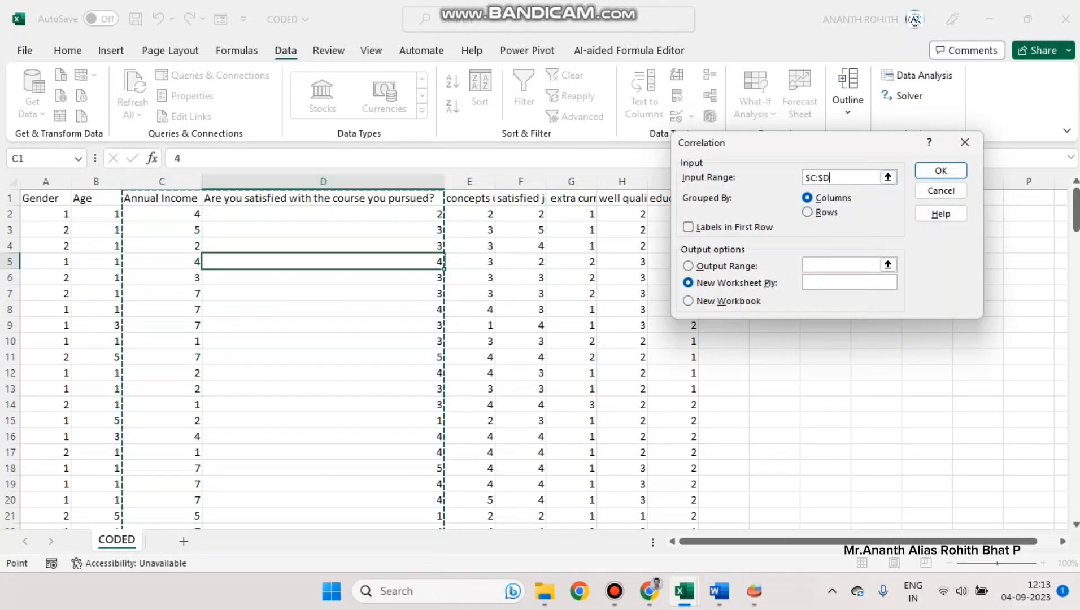
click(940, 171)
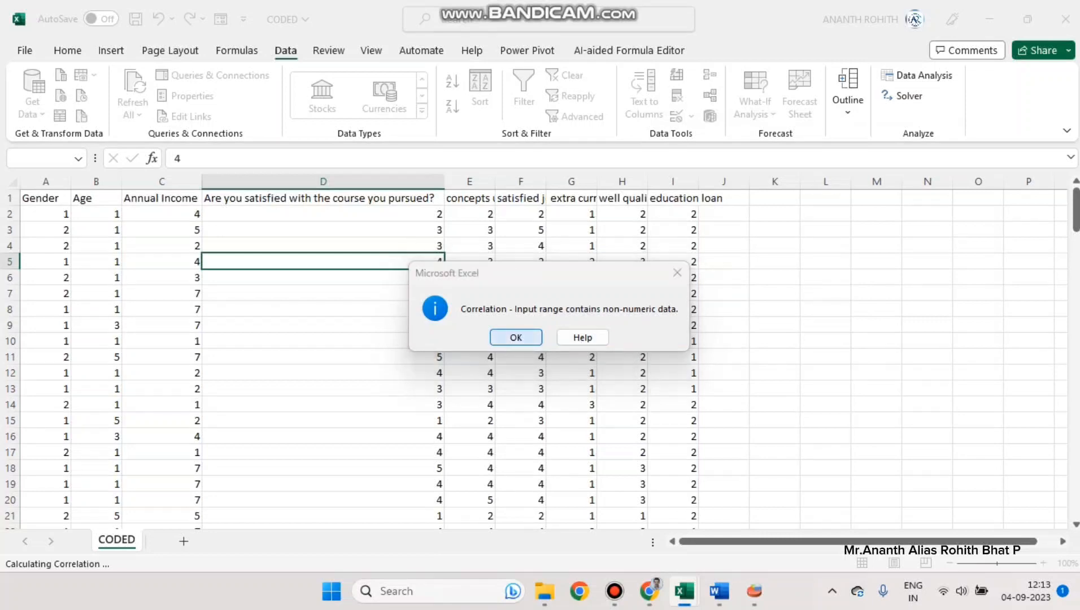
click(516, 337)
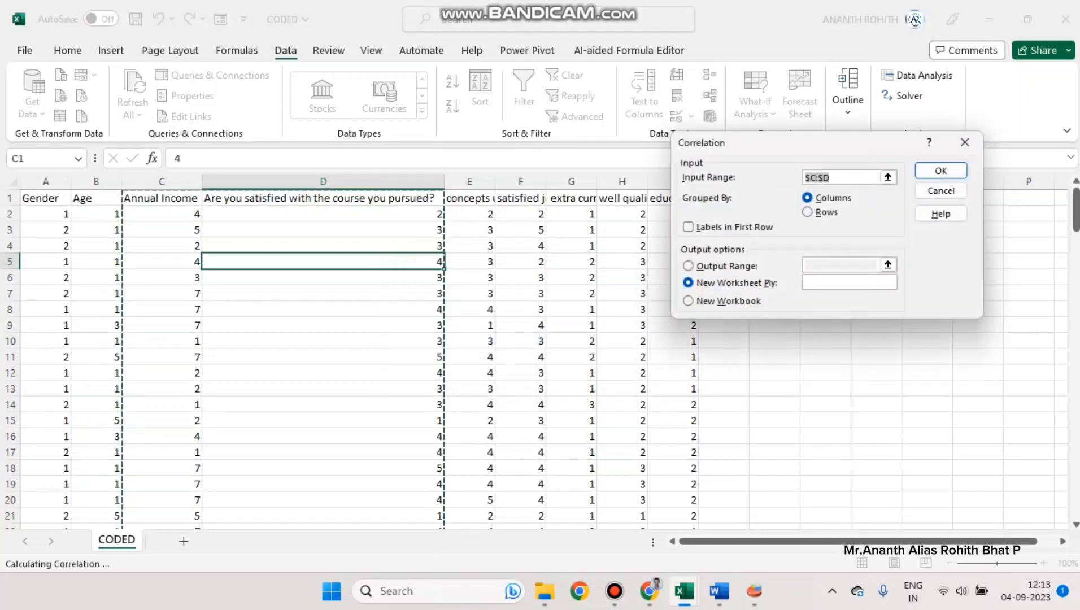
Step: Limit the Correlation input range to $C2:$D200 and run the analysis into a new worksheet
click(814, 177)
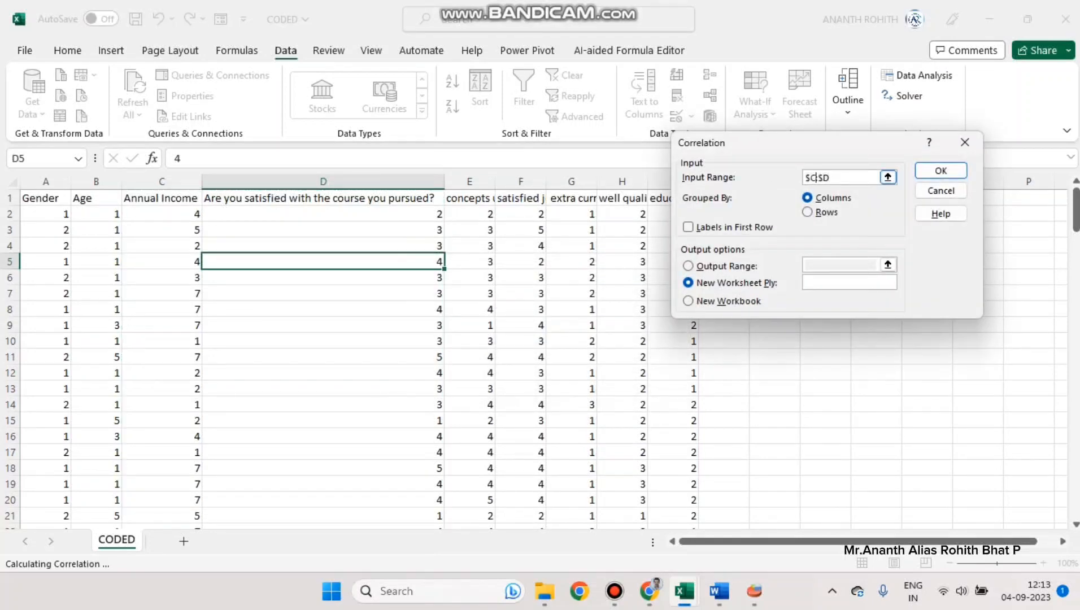
text(2:$D200)
click(941, 171)
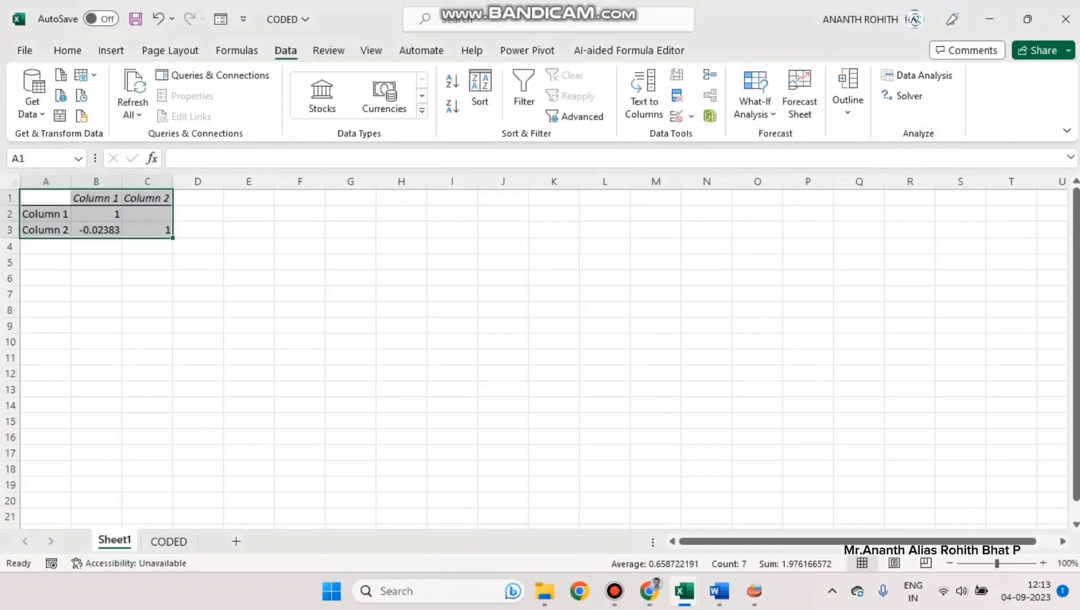
Step: Fit column B of the correlation result to its contents and select the coefficient in B3
click(97, 246)
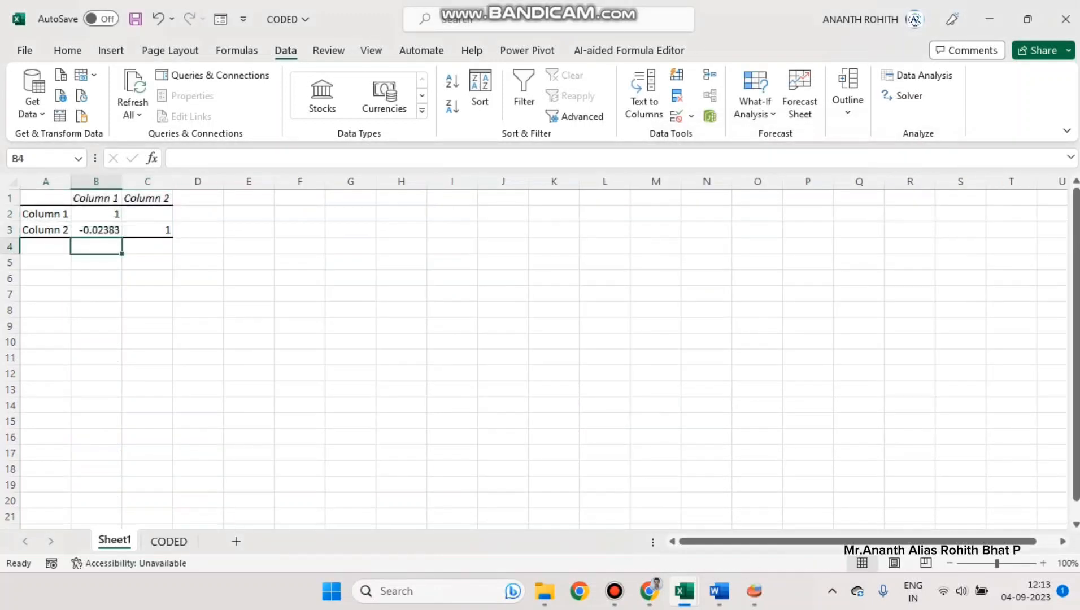
double_click(122, 181)
click(106, 230)
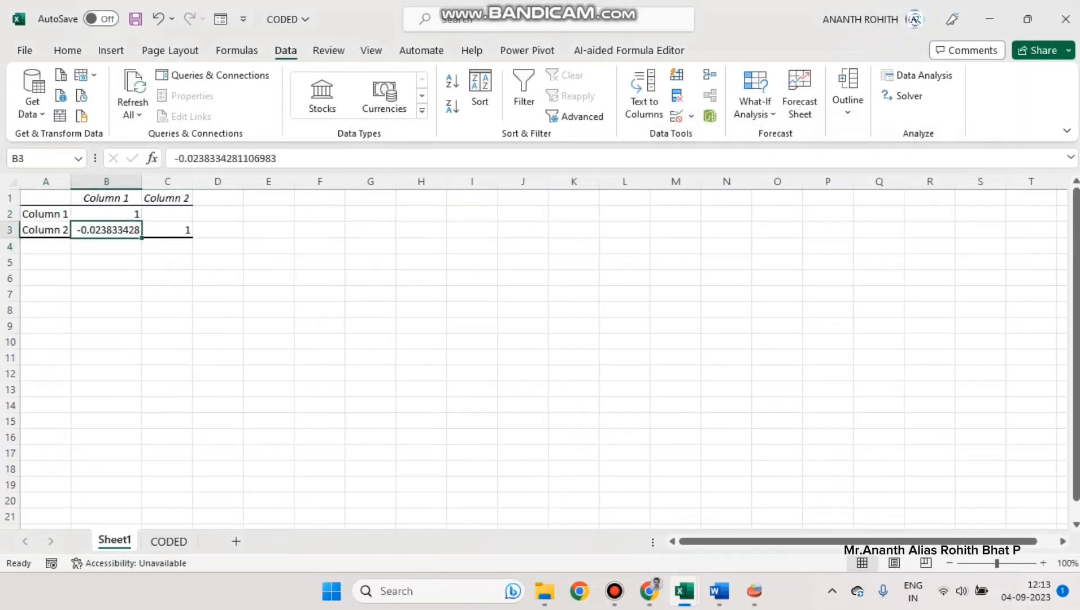
Step: Compare the Excel coefficient with the Pearson correlation in the PSPP output, and close the output window
key(alt+Tab)
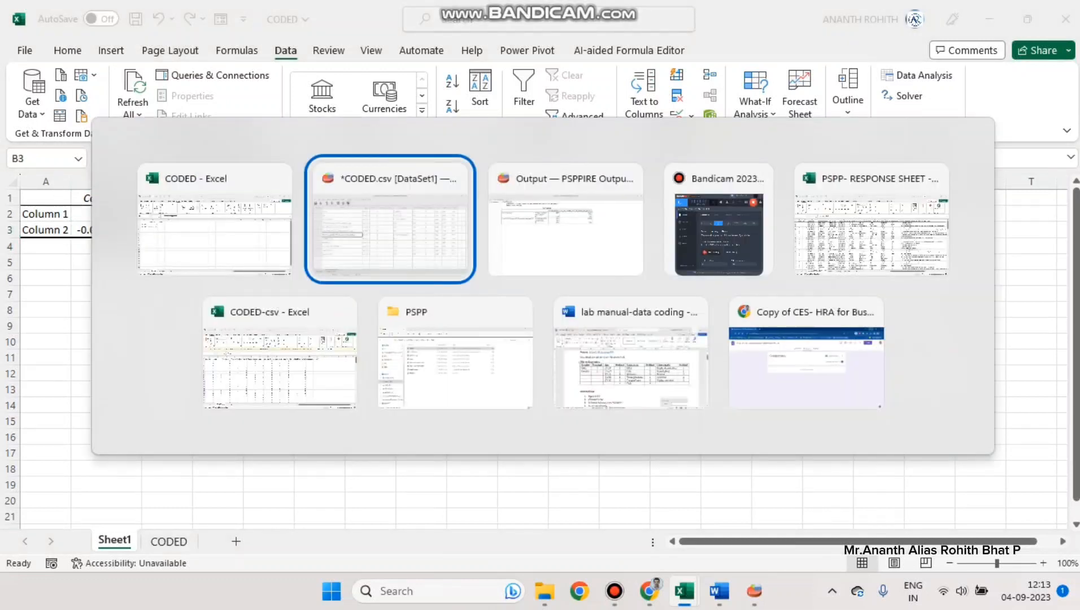
key(alt+Tab)
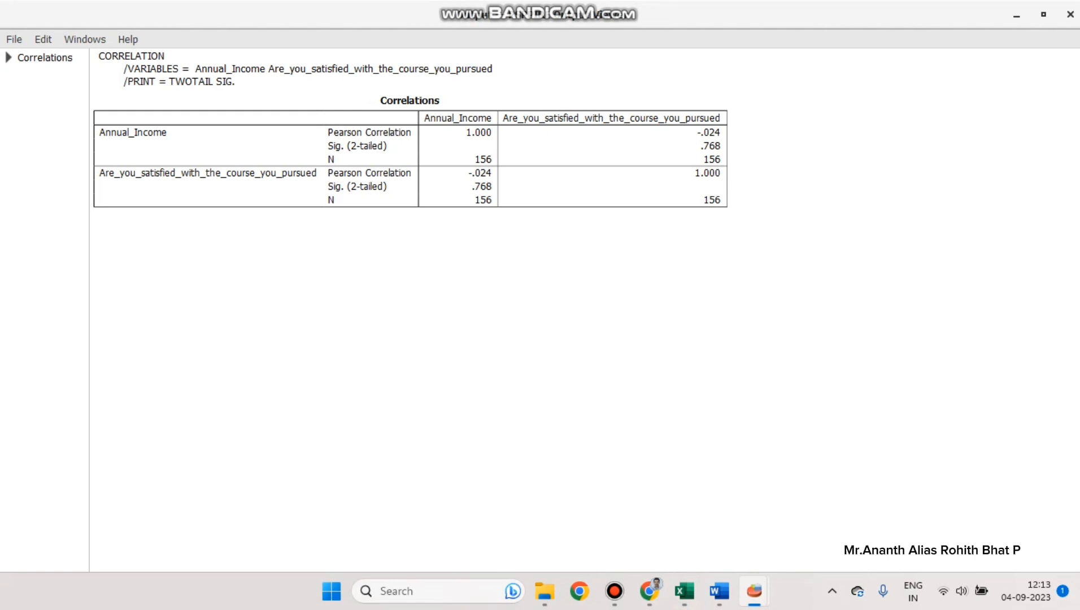
key(alt+Tab)
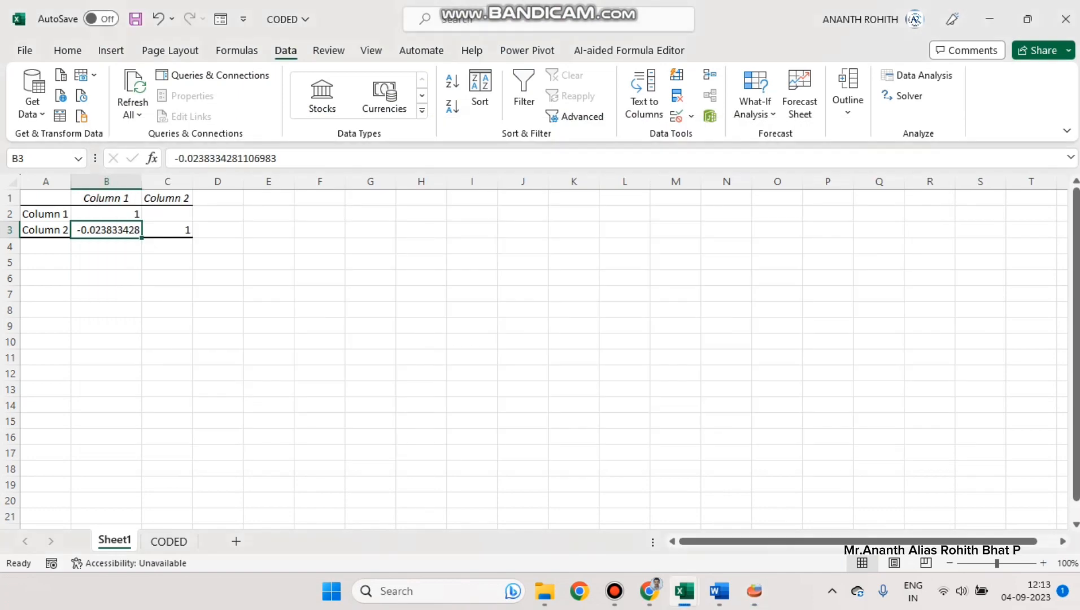
key(alt+Tab)
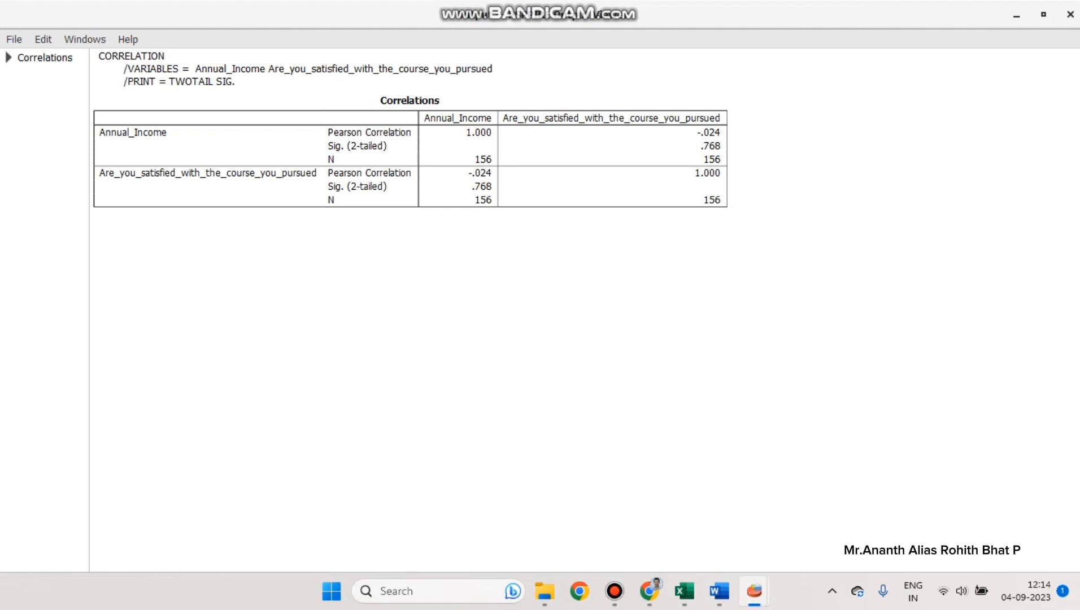
click(1070, 15)
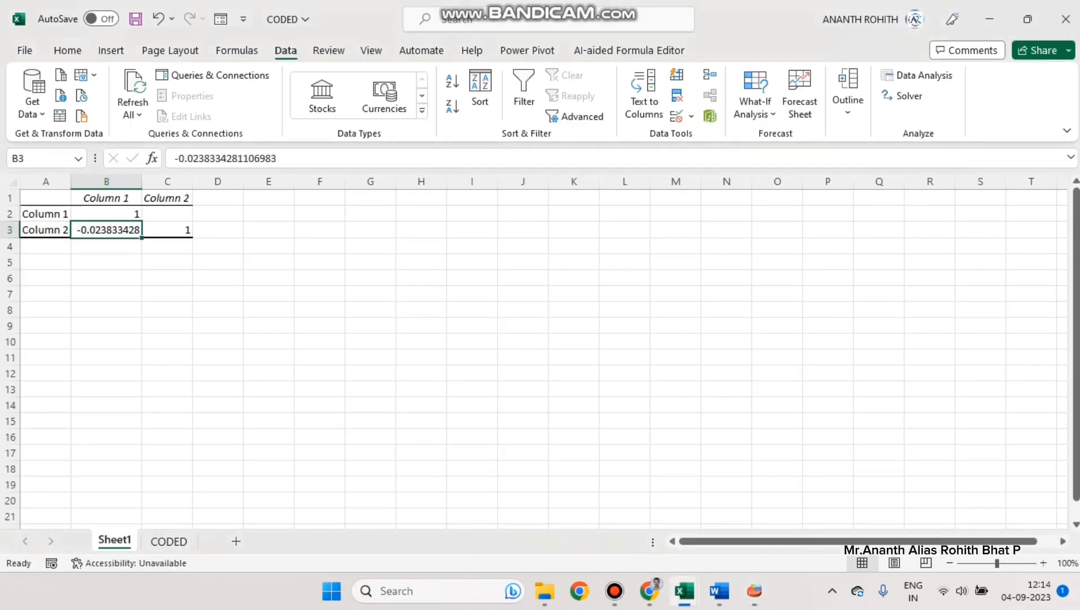
Step: In the PSPP data editor, reopen Bivariate Correlation and remove Annual_Income and Are_you_satisfied_with_the_course_you_pursued from the chosen variables
key(alt+Tab)
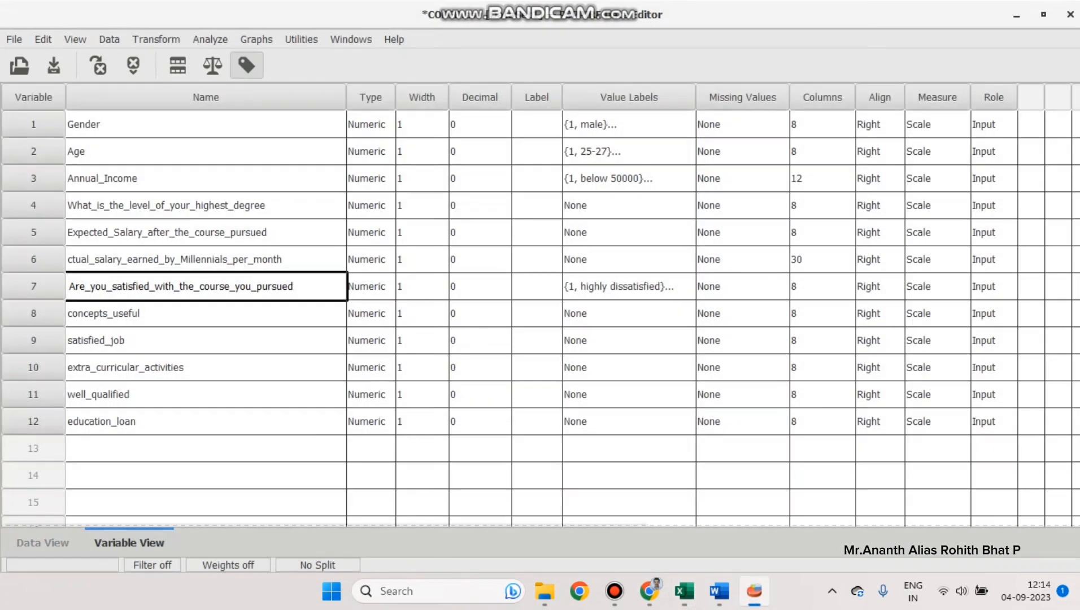
click(370, 340)
click(210, 40)
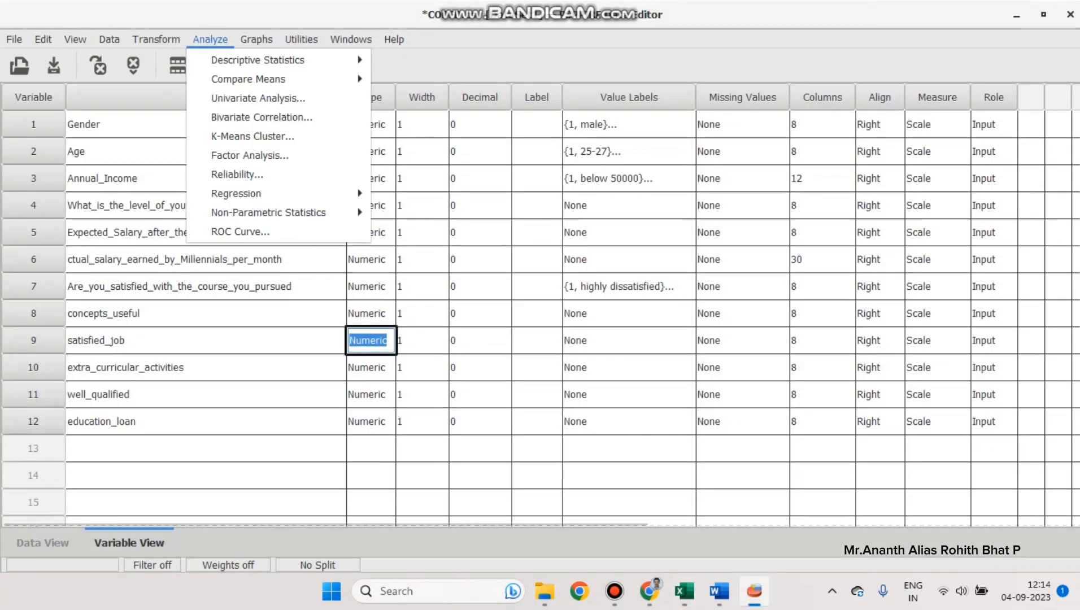
key(Down)
key(Down)
key(Down)
key(Down)
key(Down)
key(Down)
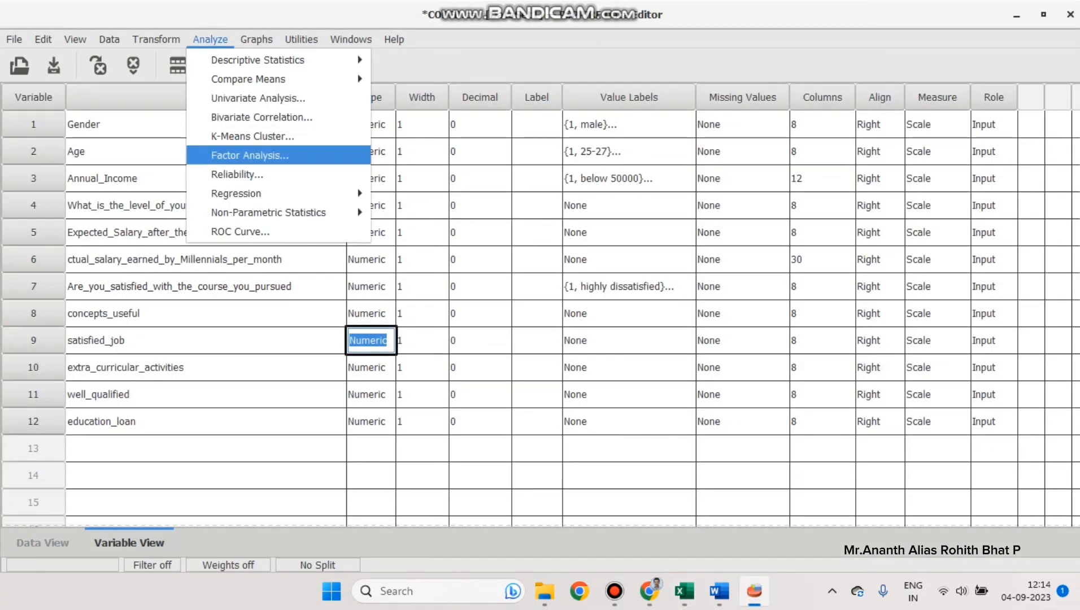
key(Up)
key(Up)
click(261, 117)
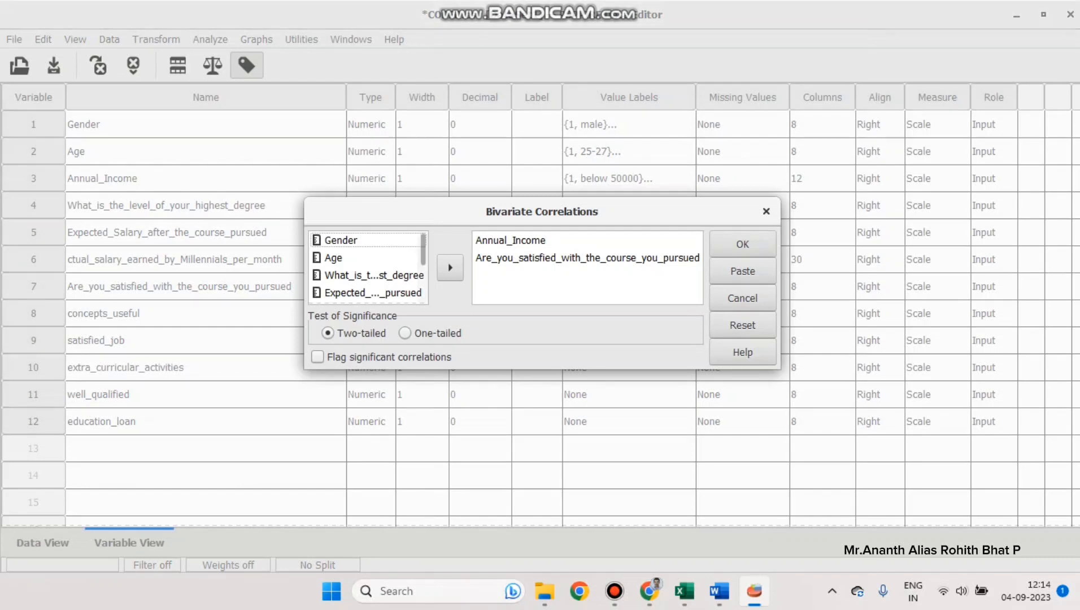
click(588, 258)
click(450, 268)
click(450, 268)
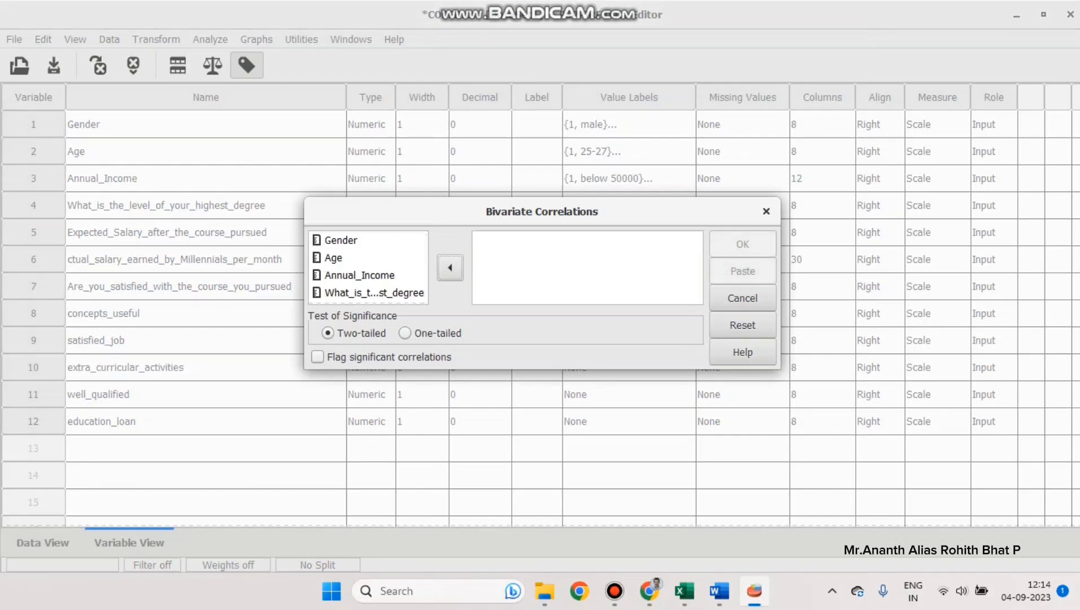
Step: Run a two-tailed bivariate correlation between Gender and Annual_Income, review the output and close it
click(367, 275)
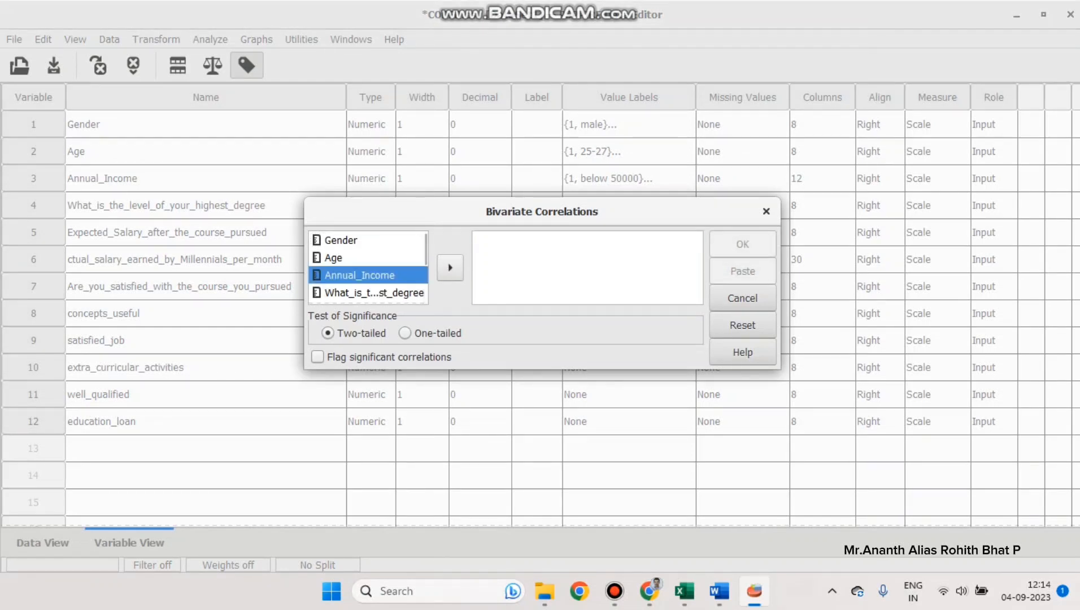
click(367, 241)
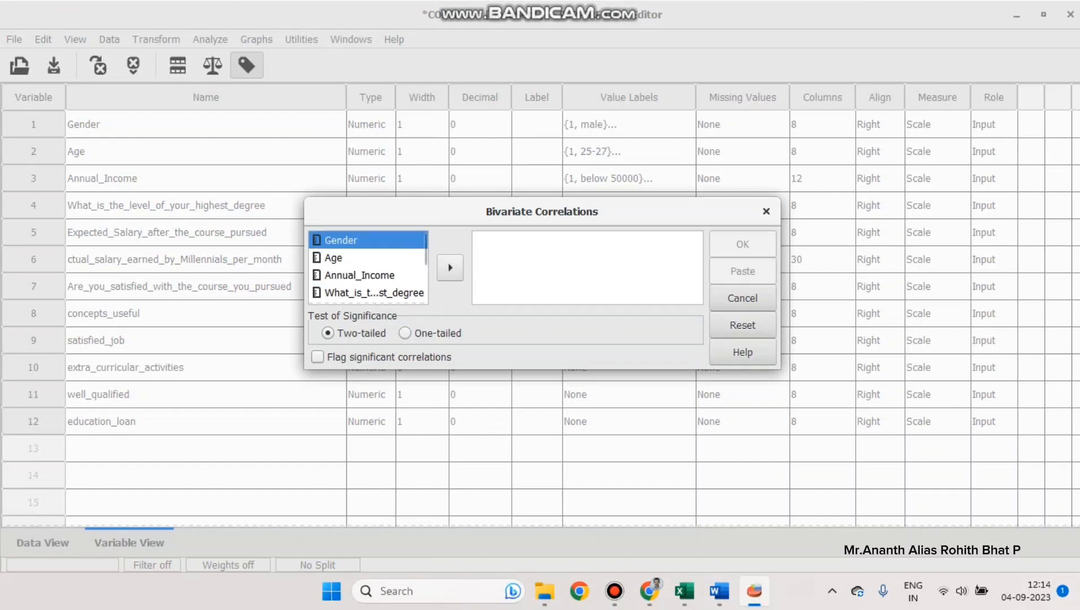
click(450, 267)
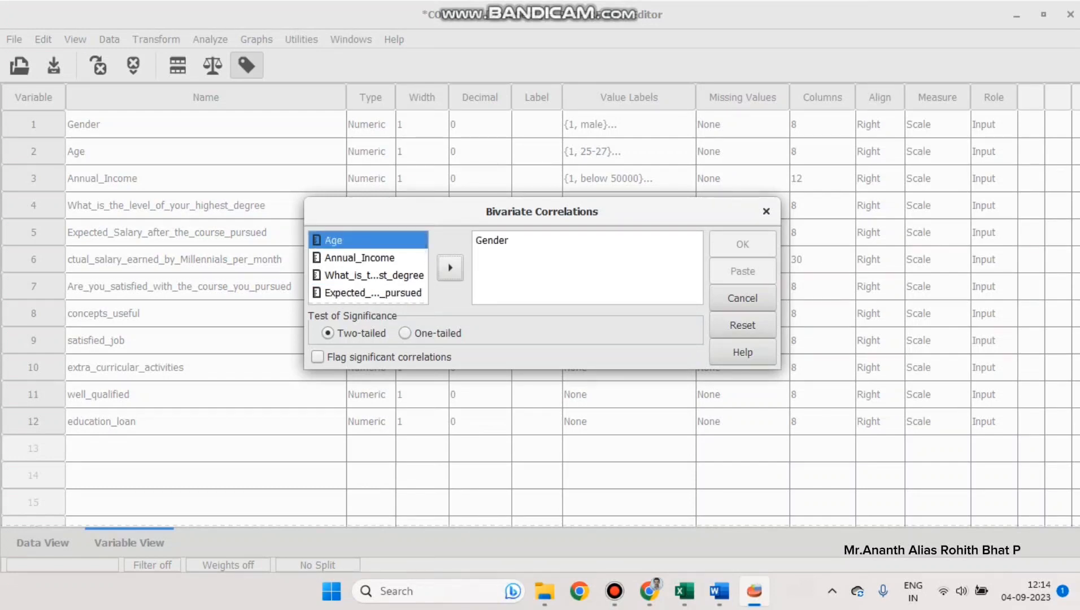
click(359, 258)
click(373, 275)
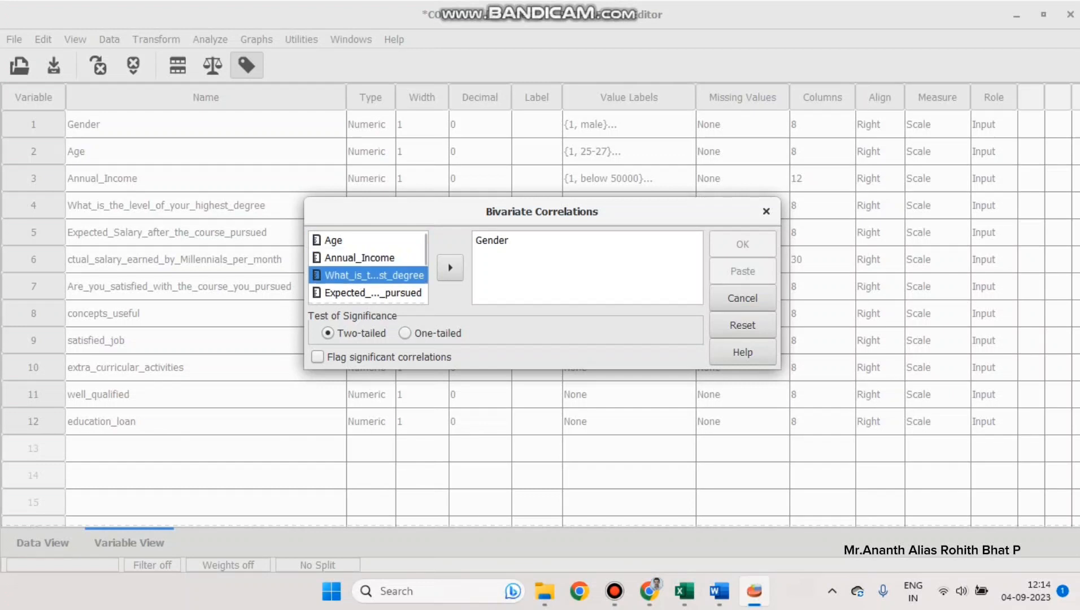
click(373, 293)
click(359, 258)
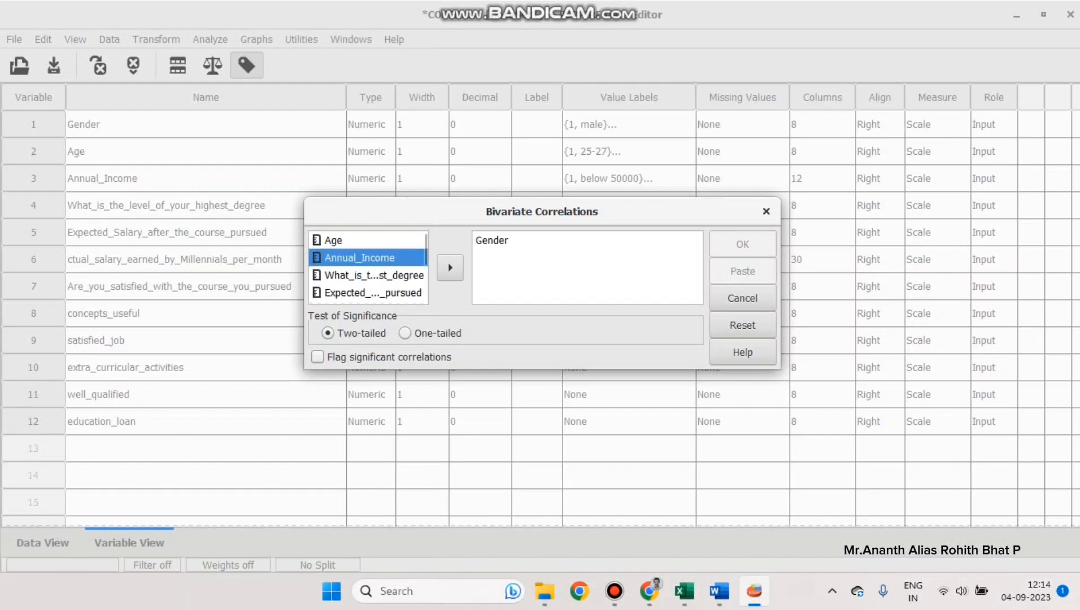
click(450, 267)
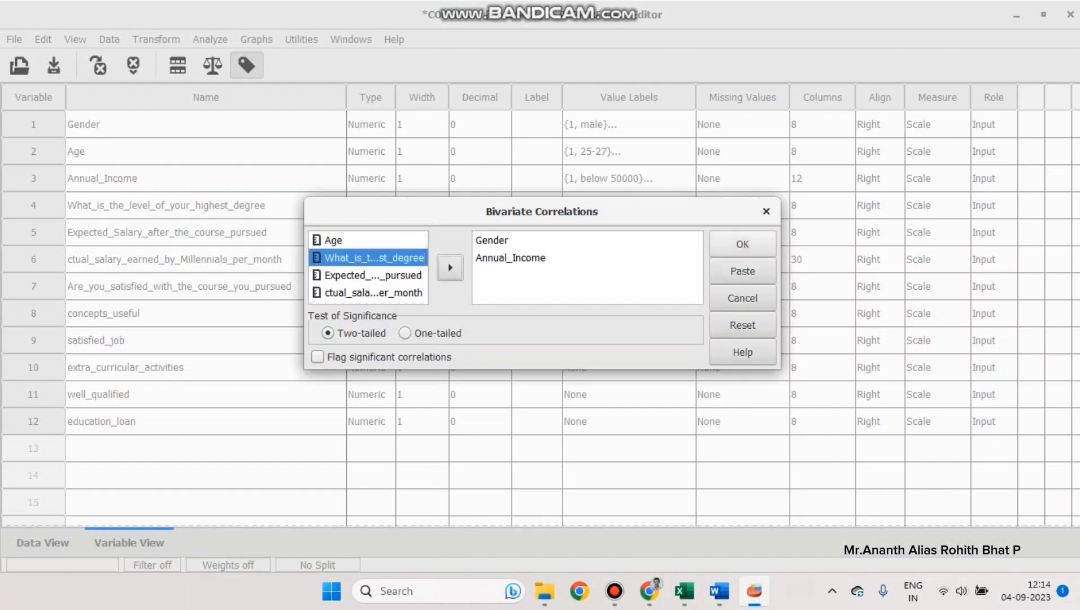
click(742, 244)
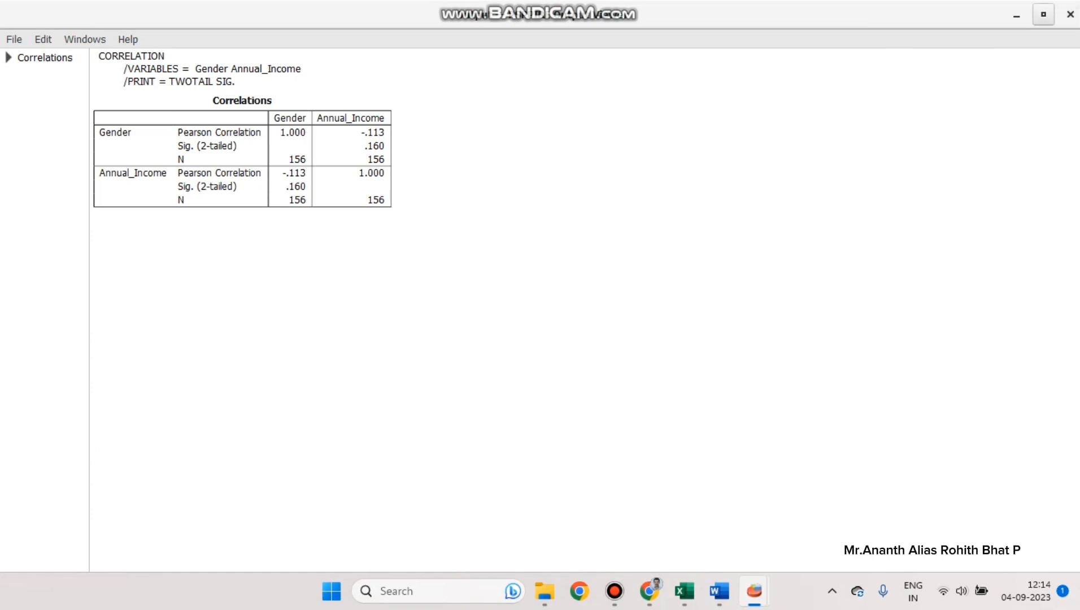
click(1070, 14)
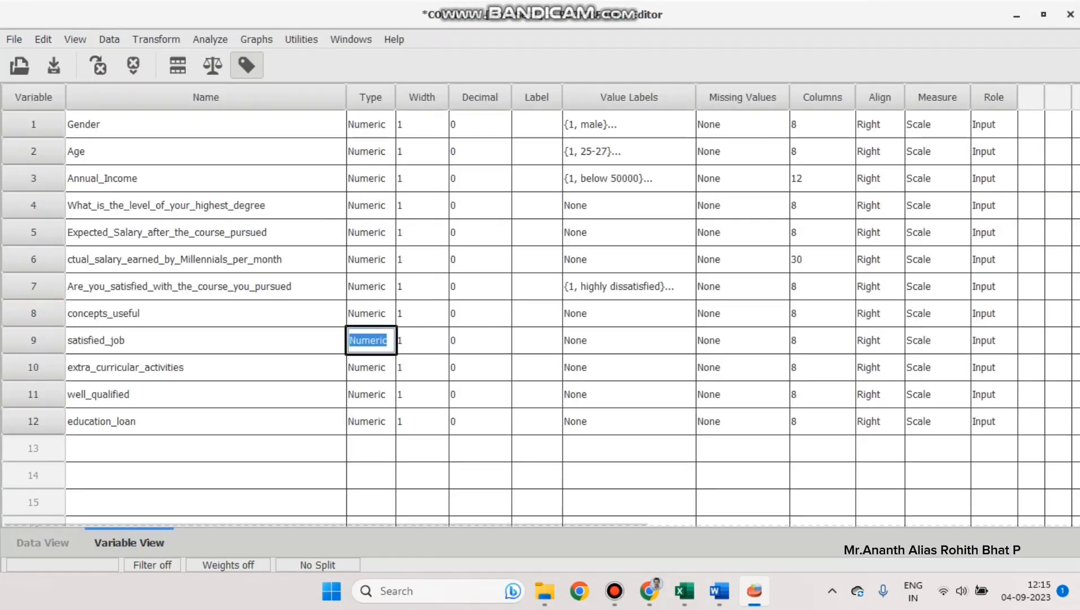
Step: Start a linear regression from the data view with Are_you_satisfied_with_the_course_you_pursued as the dependent variable
click(537, 314)
click(42, 543)
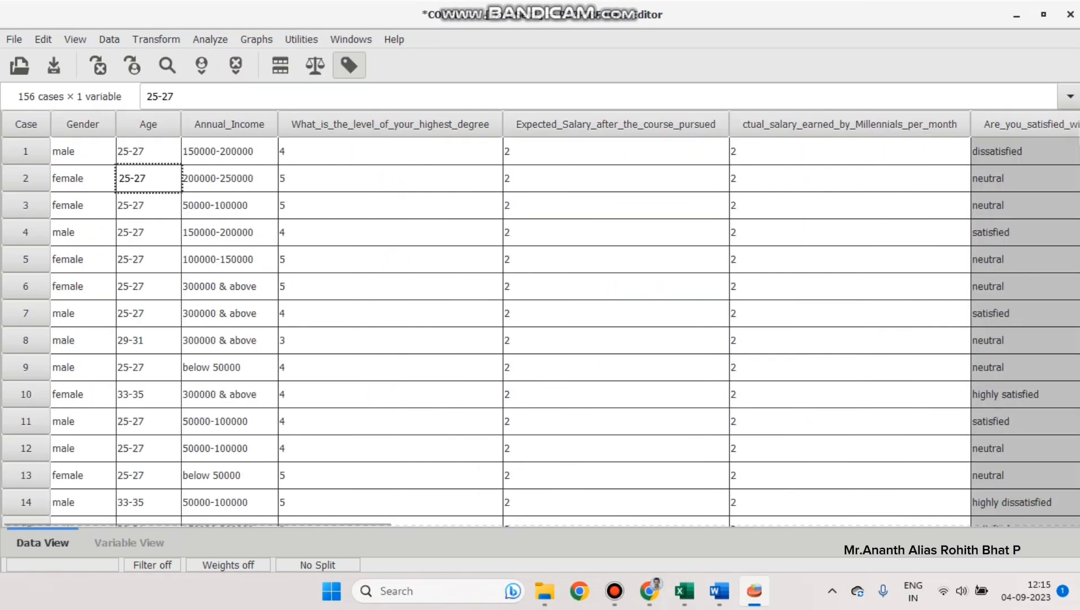
click(210, 39)
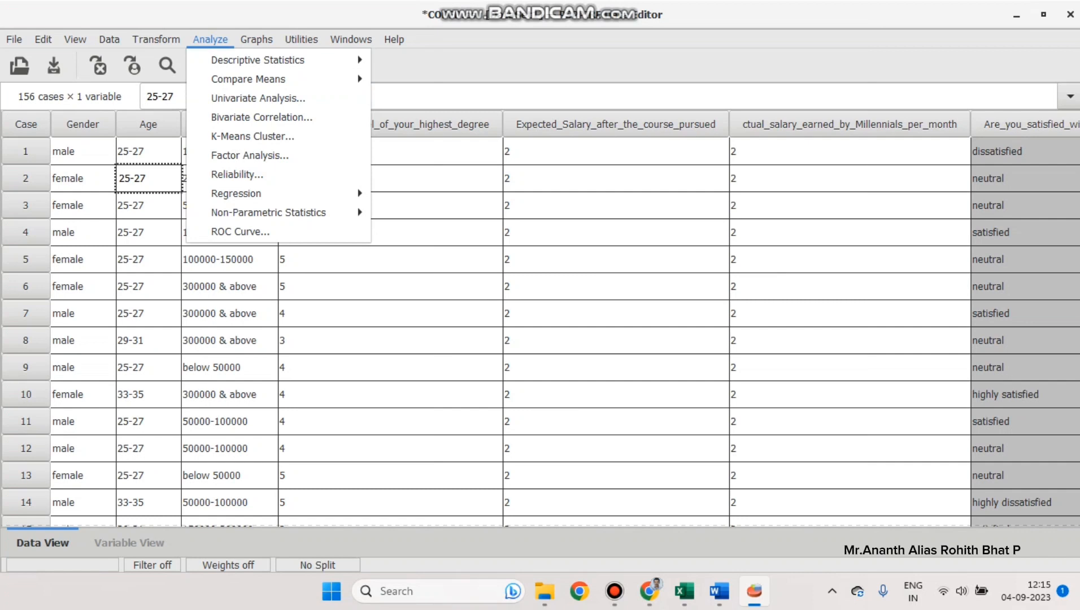
mouse_move(260, 194)
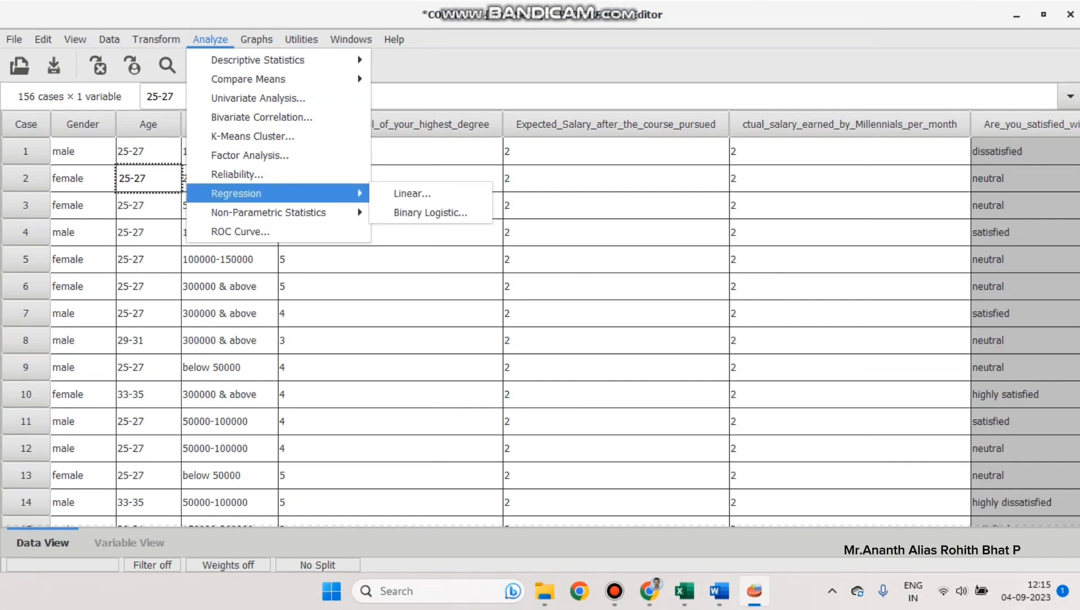
click(429, 260)
click(210, 40)
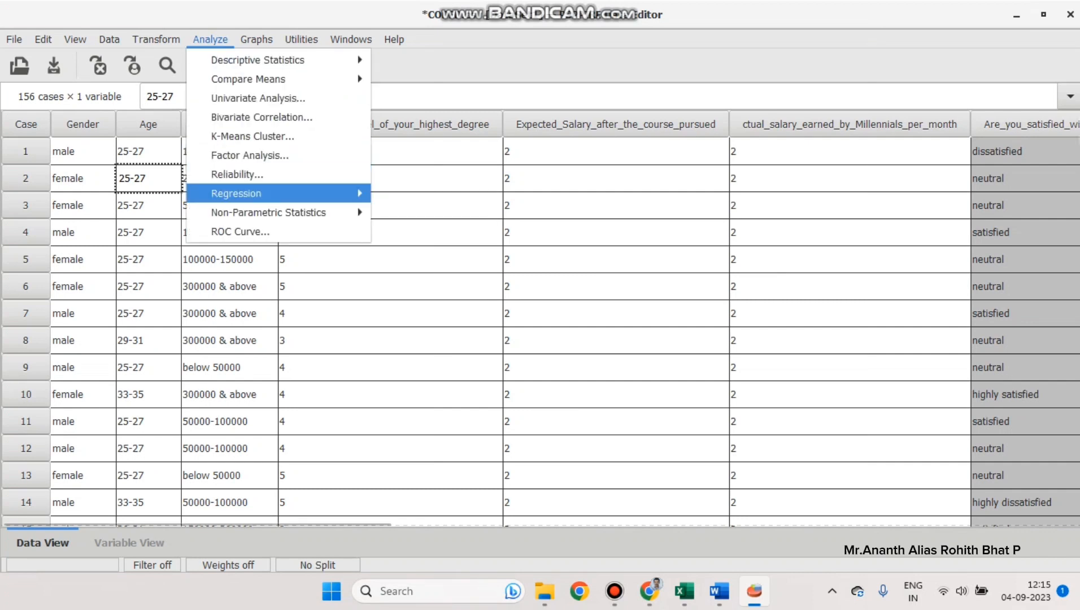
mouse_move(236, 193)
click(408, 194)
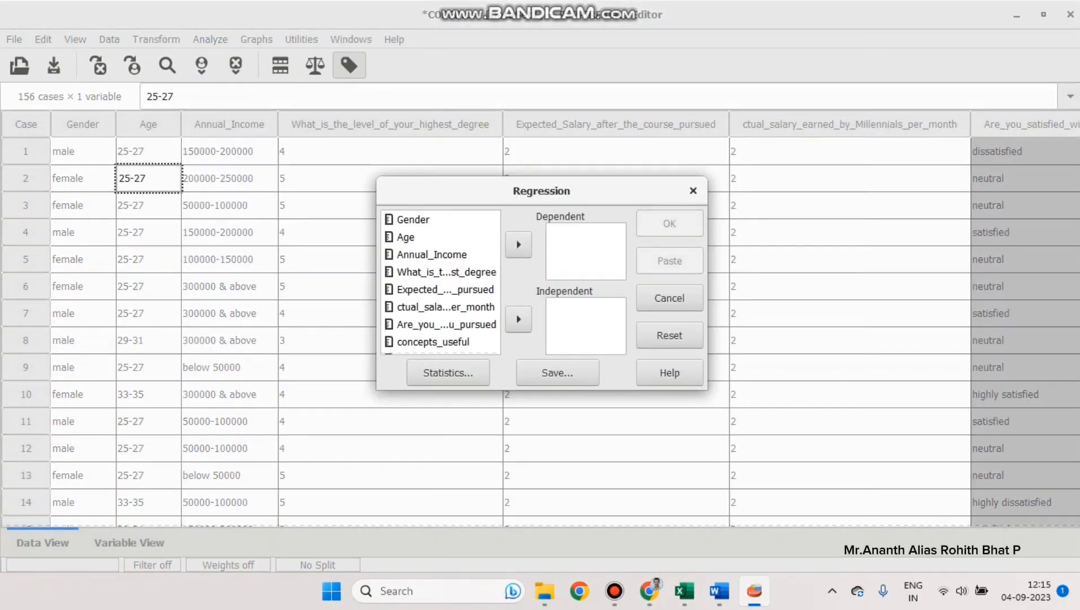
click(446, 308)
click(446, 325)
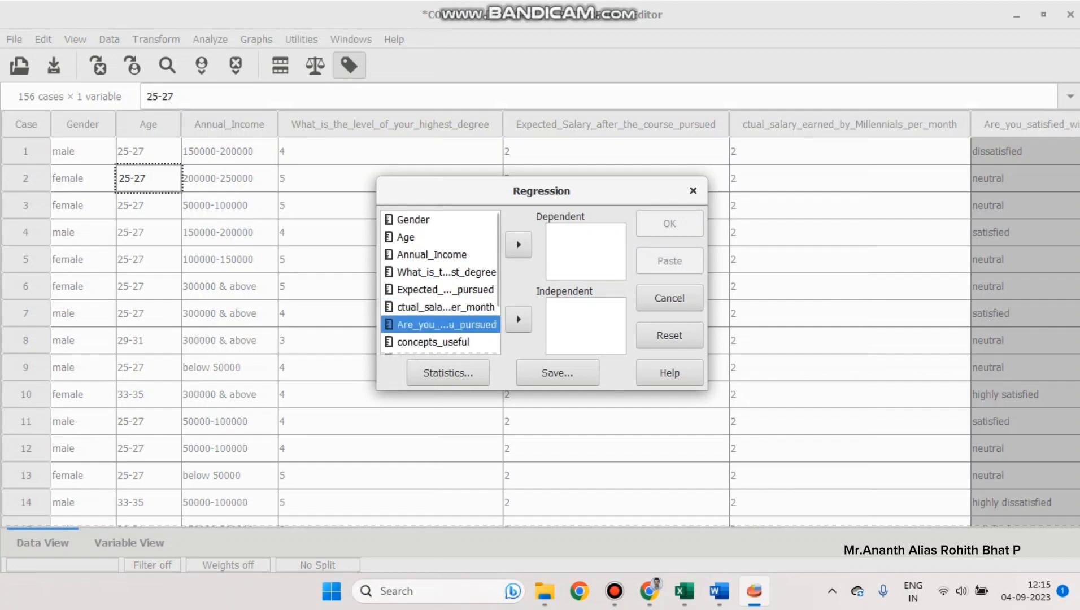
click(519, 244)
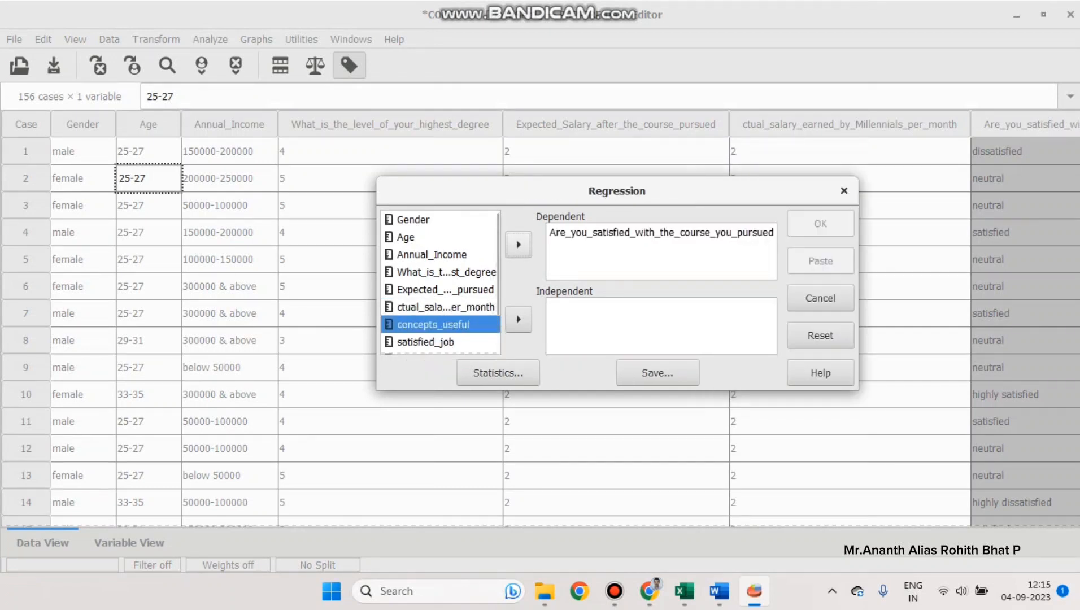
Step: Add Annual_Income and Age as independent variables of the regression
click(661, 326)
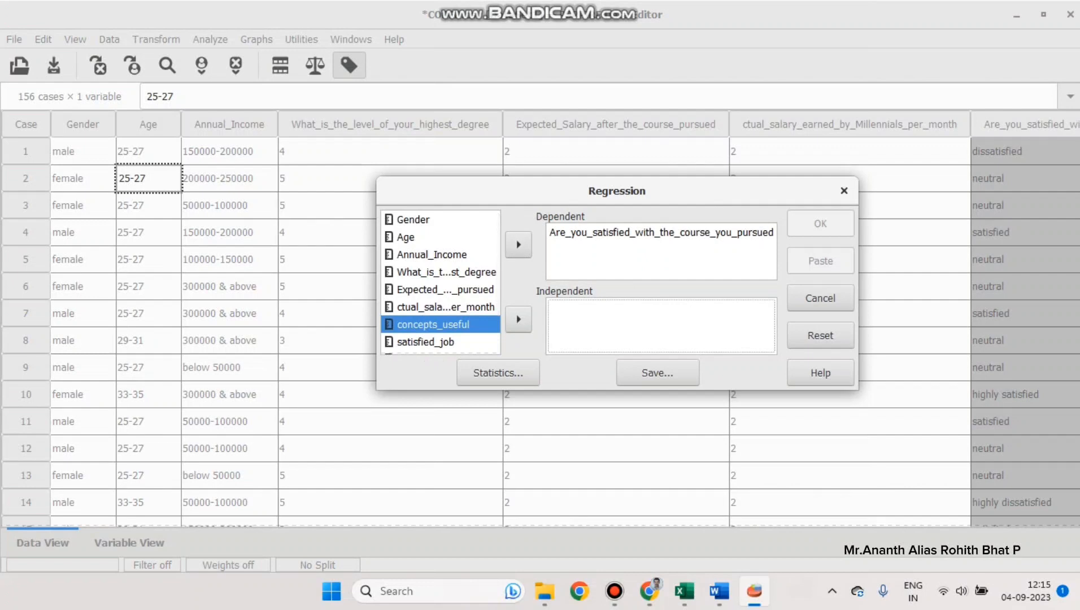
click(432, 254)
click(519, 320)
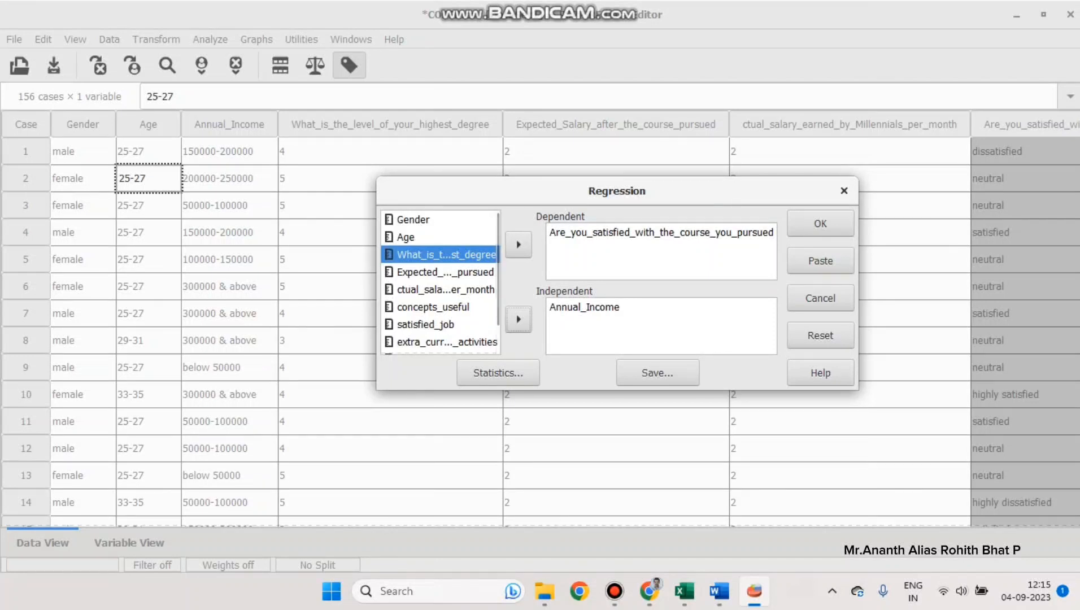
click(406, 237)
click(518, 319)
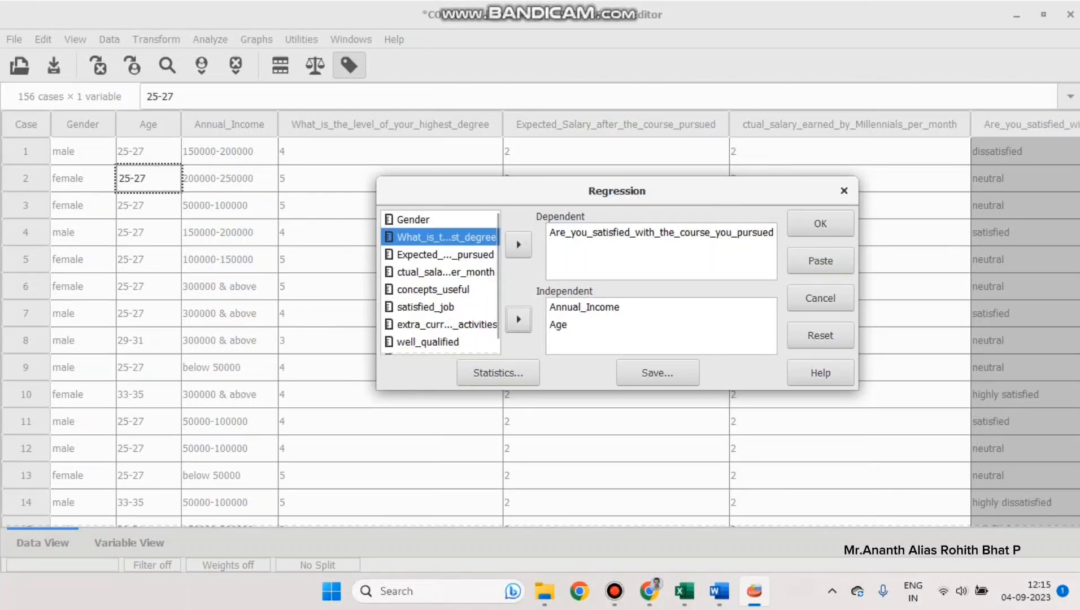
Step: Remove Annual_Income from the independent variables and run the regression with Age as the only predictor
click(584, 307)
click(519, 320)
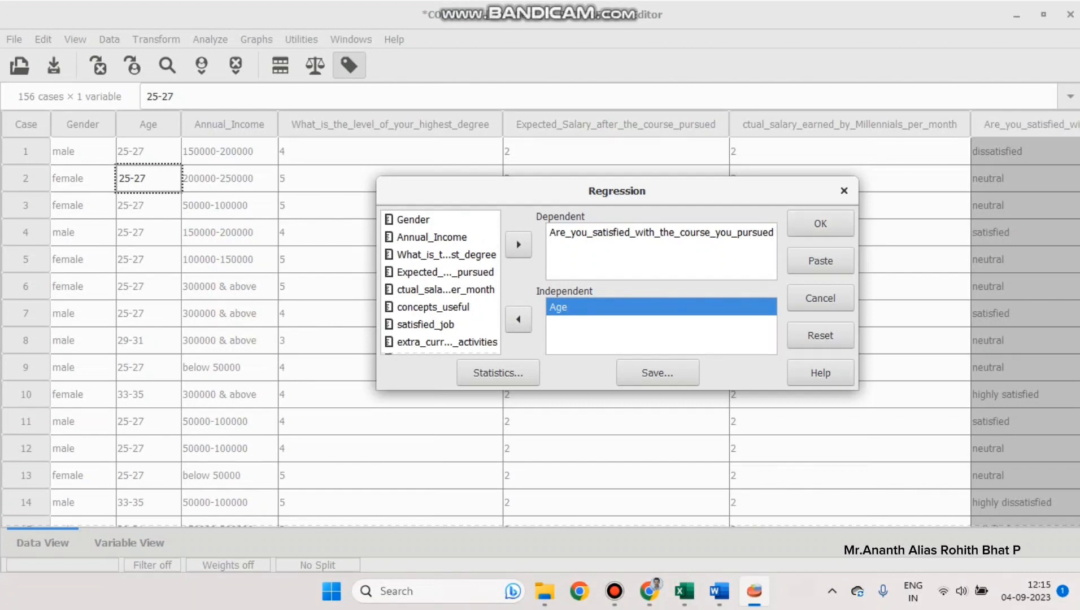
drag(497, 191, 288, 142)
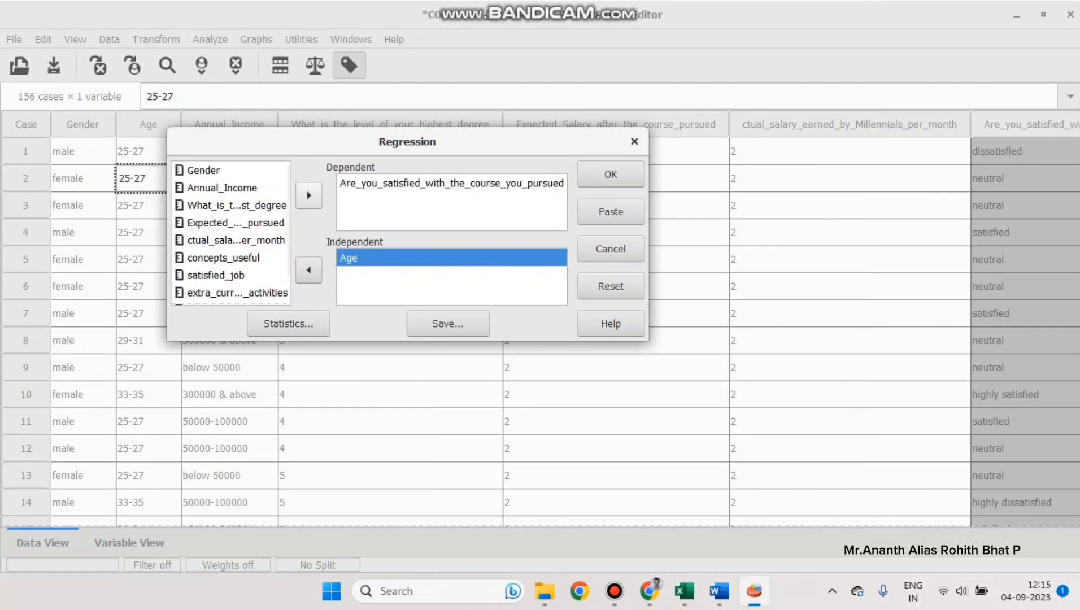
click(611, 174)
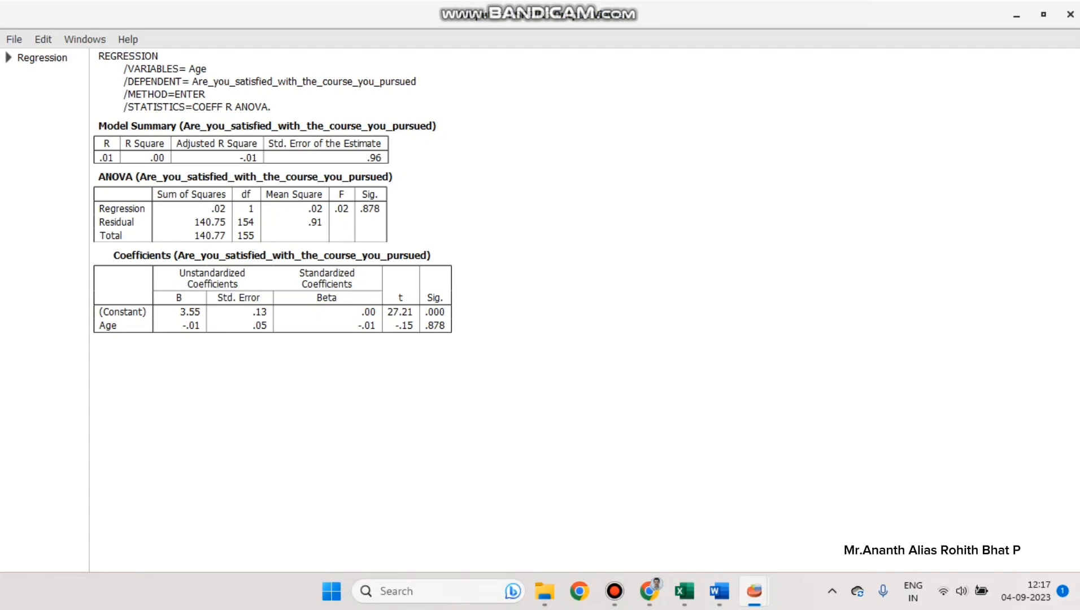
Step: Switch to Excel's CODED workbook and start a Regression analysis from the CODED sheet with the data analysis tools
key(alt+Tab)
key(alt+Tab)
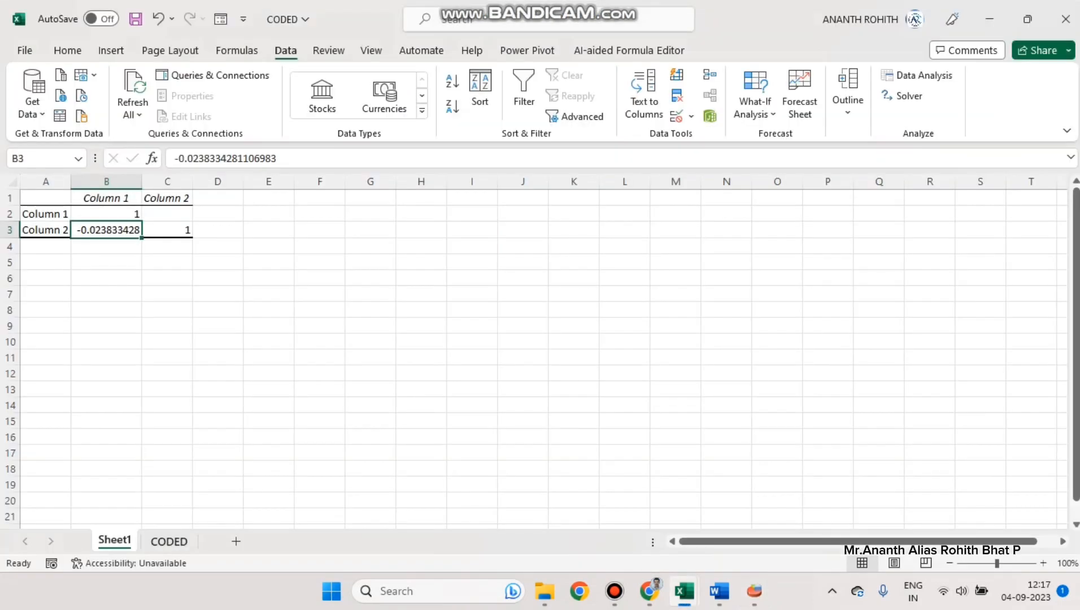
click(169, 542)
click(323, 326)
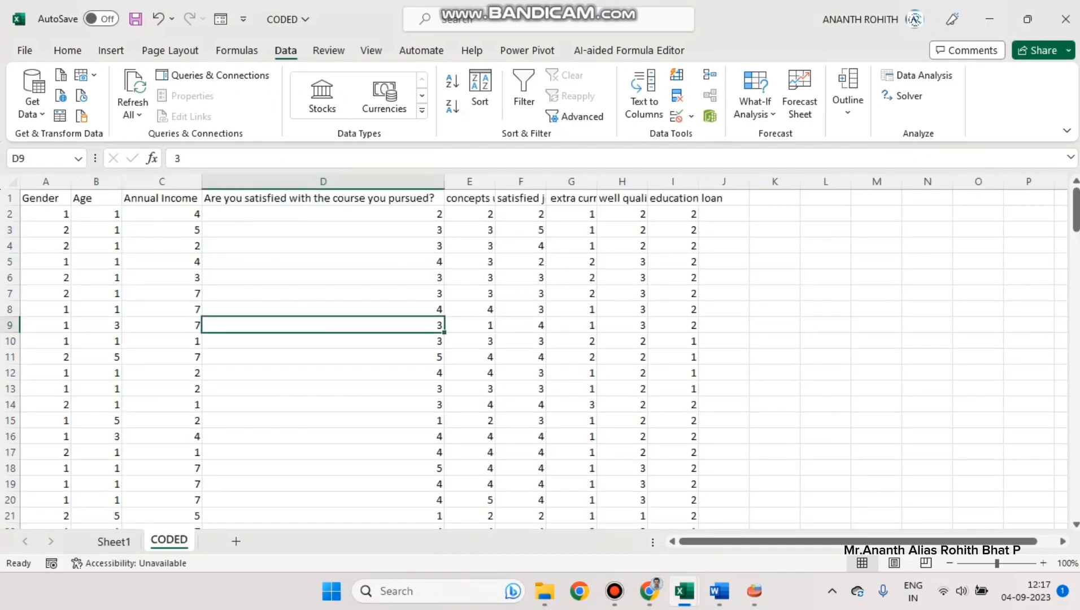
drag(201, 181, 205, 180)
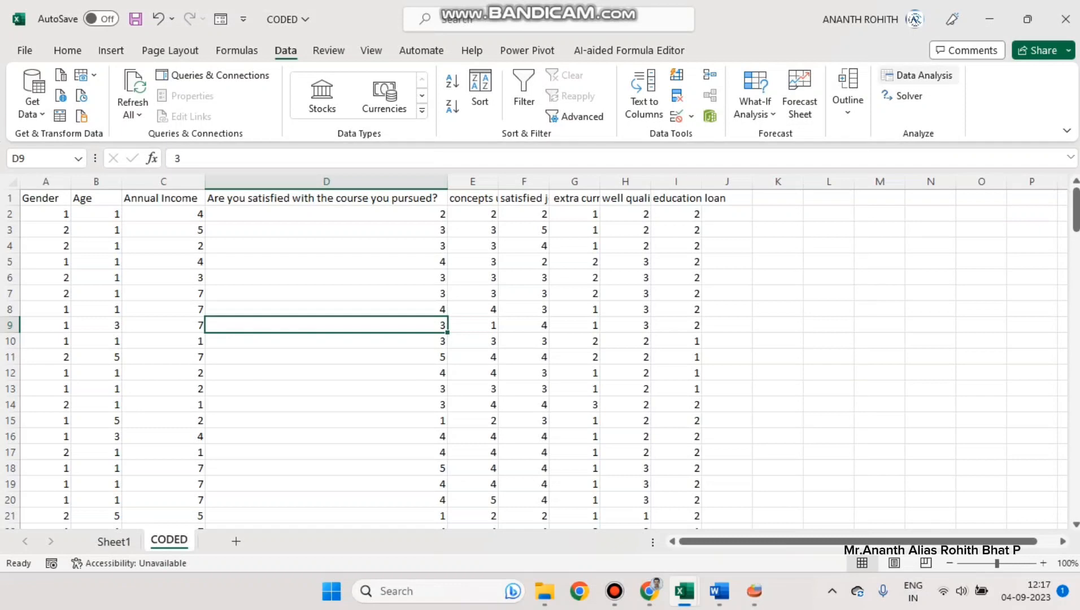
click(923, 75)
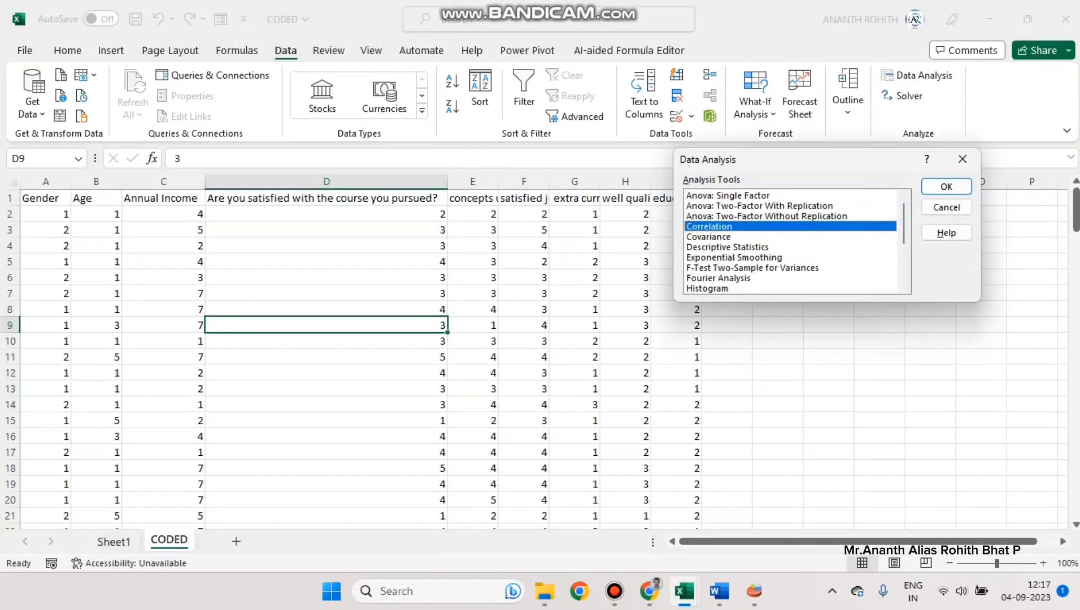
scroll(791, 241, down, 1)
scroll(791, 241, down, 1)
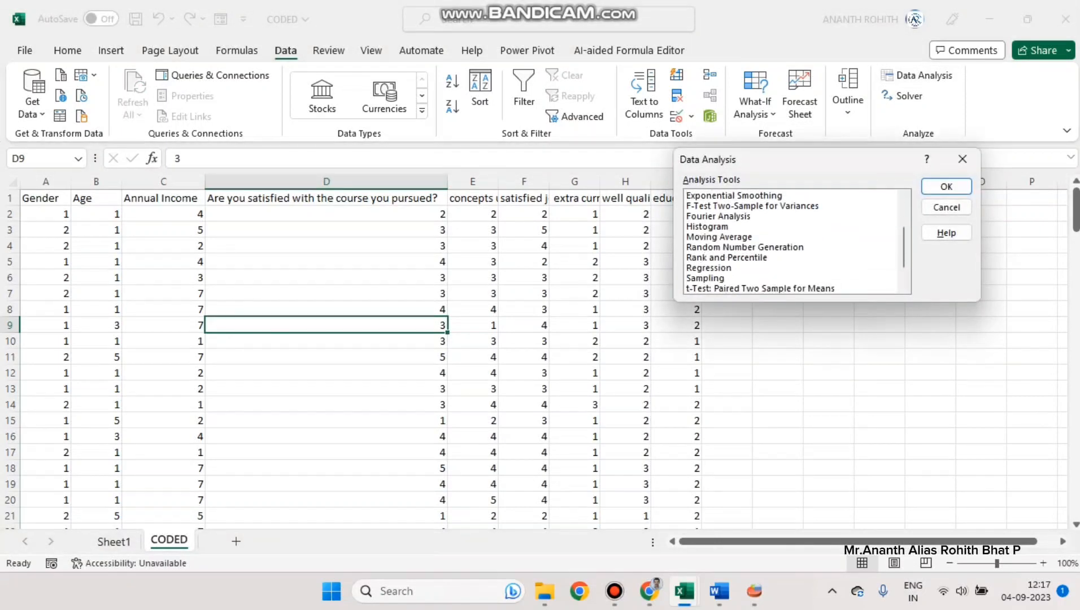
click(709, 268)
click(946, 187)
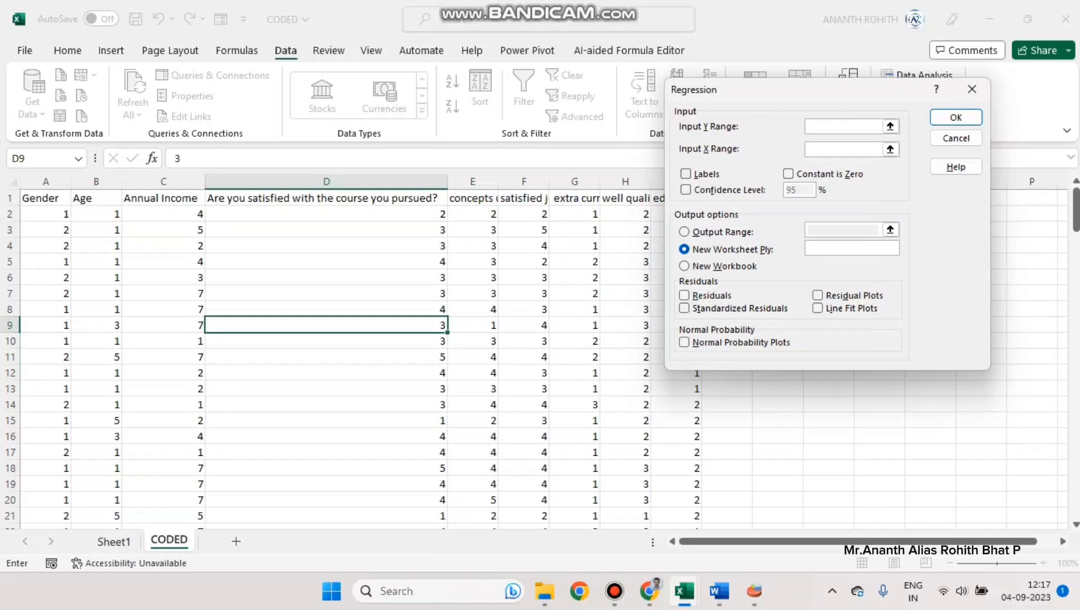
Step: Set the regression's Y range to $D$2:$D$200, the course satisfaction column
click(326, 214)
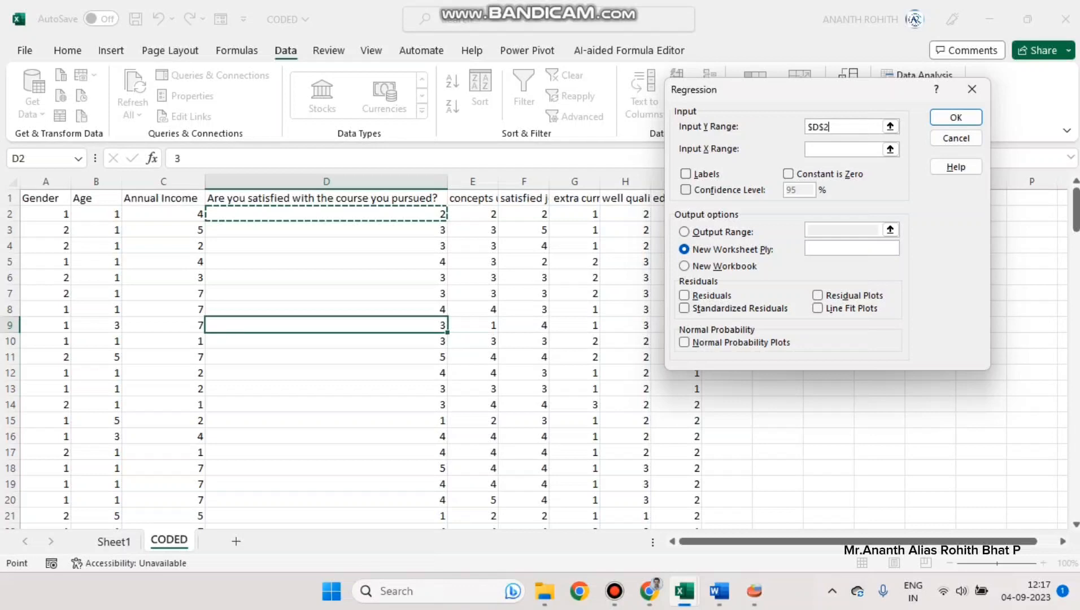
text(:)
key(BackSpace)
text(500)
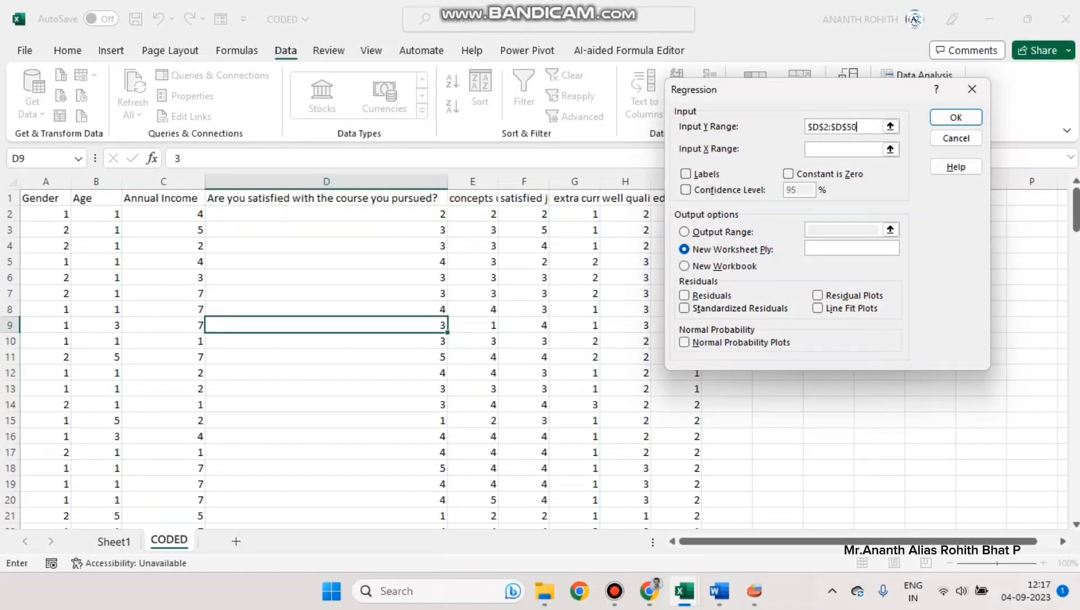
key(BackSpace)
key(BackSpace)
key(BackSpace)
text(200)
key(Tab)
Step: Set the regression's X range to $B$2:$B$200, the Age column
click(163, 214)
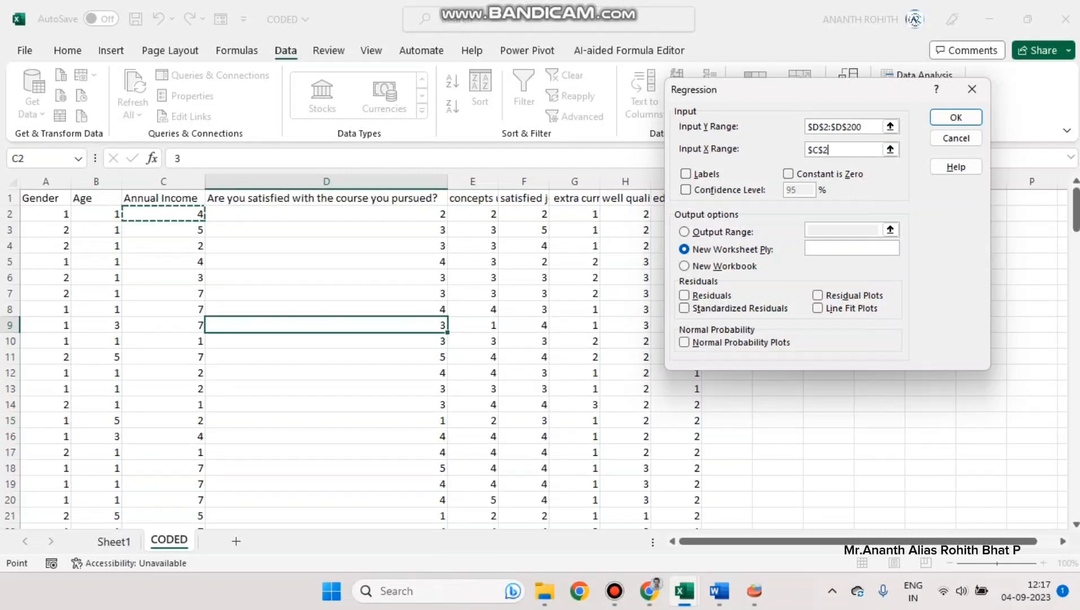
click(96, 214)
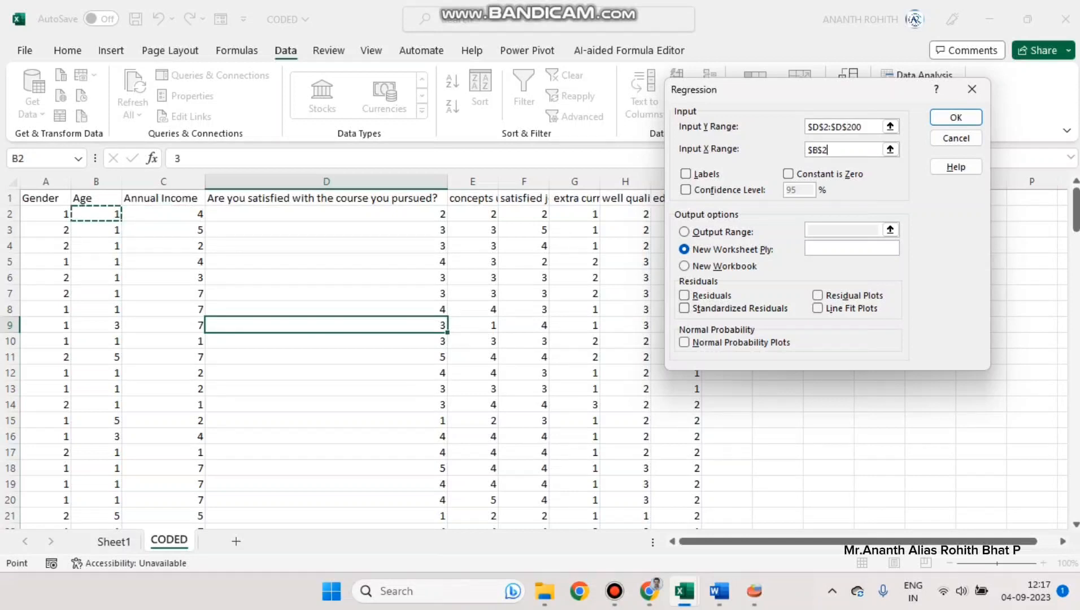
key(F8)
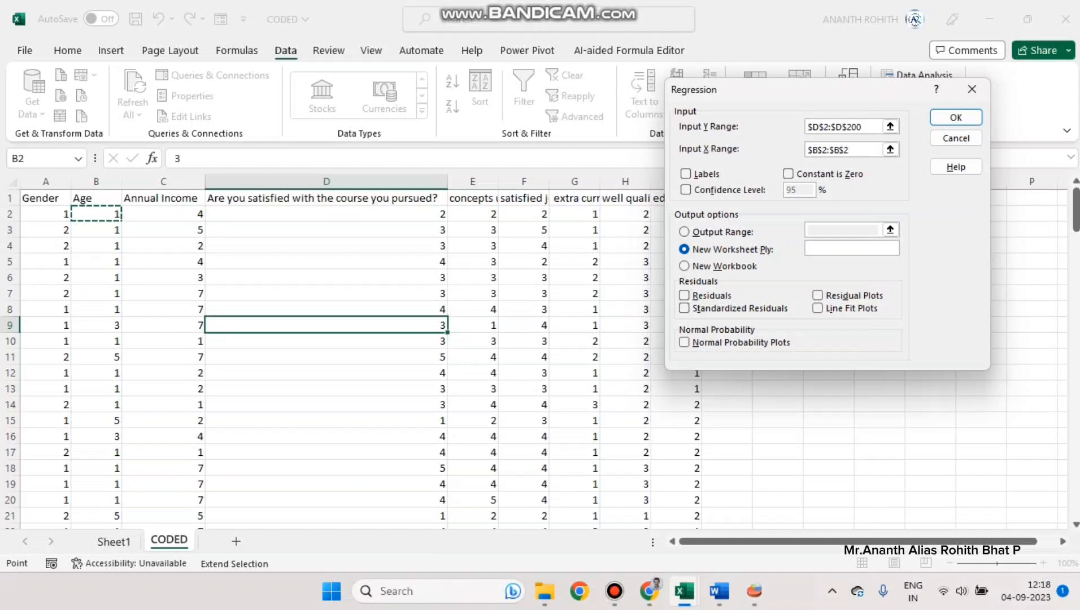
text(00)
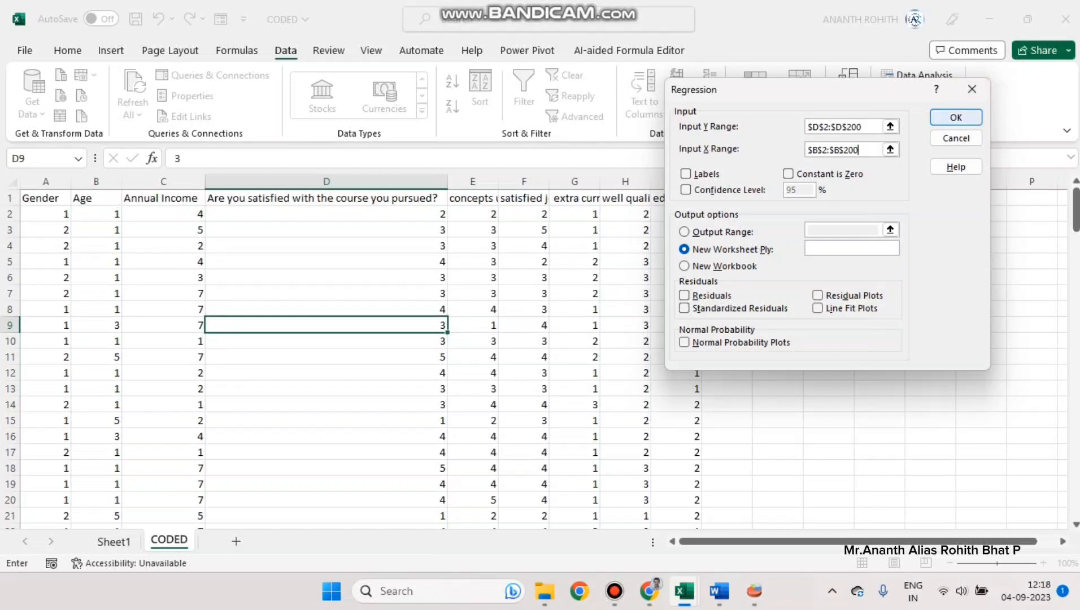
Step: Check the PSPP regression output and try to run the Excel regression with both ranges ending at row 200
key(alt+Tab)
key(alt+Tab)
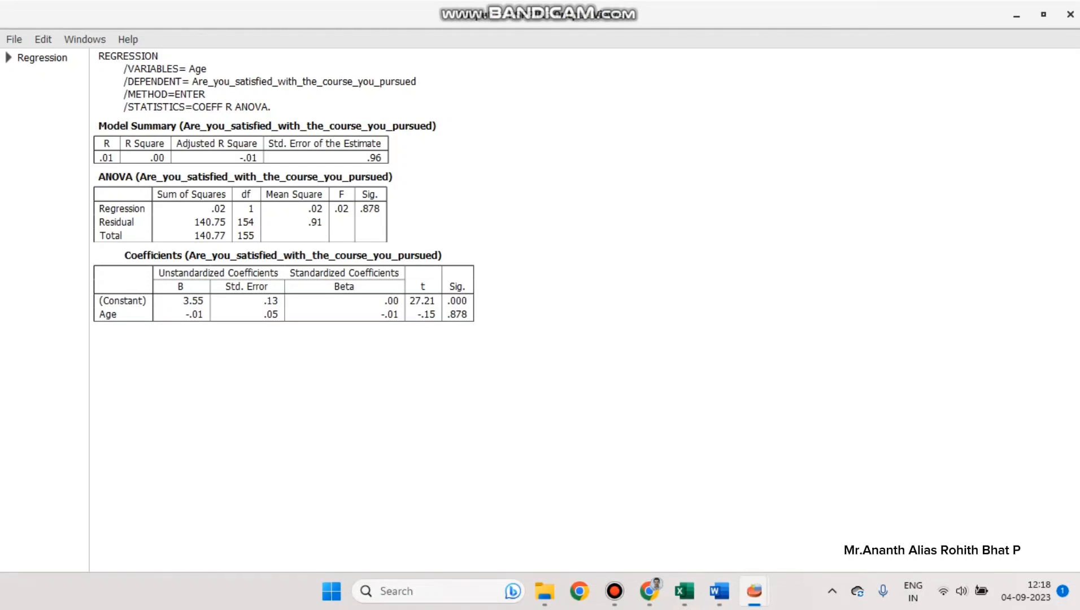
key(alt+Tab)
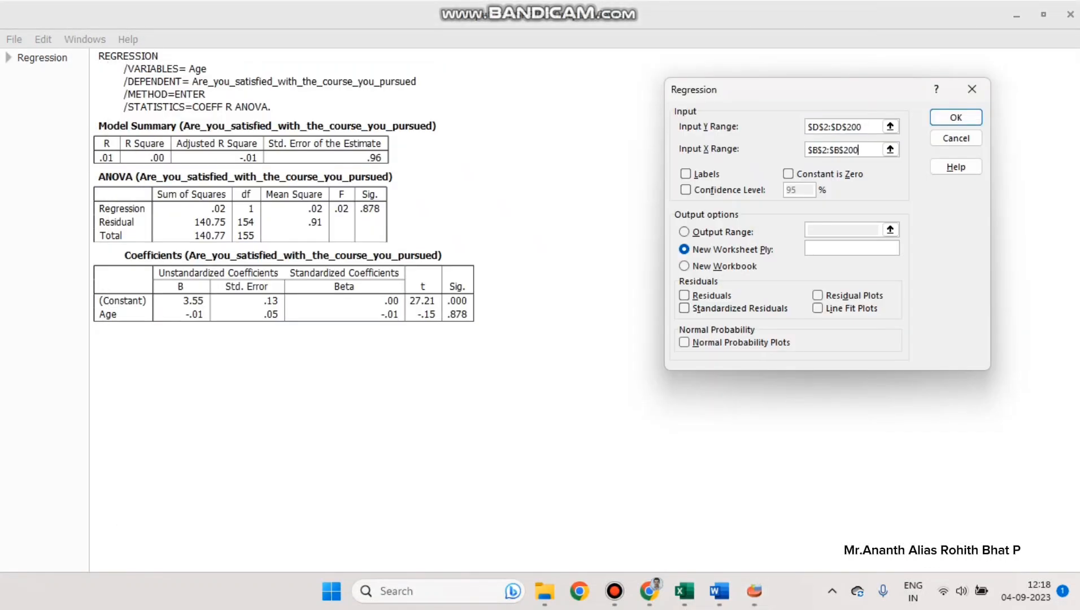
key(alt+Tab)
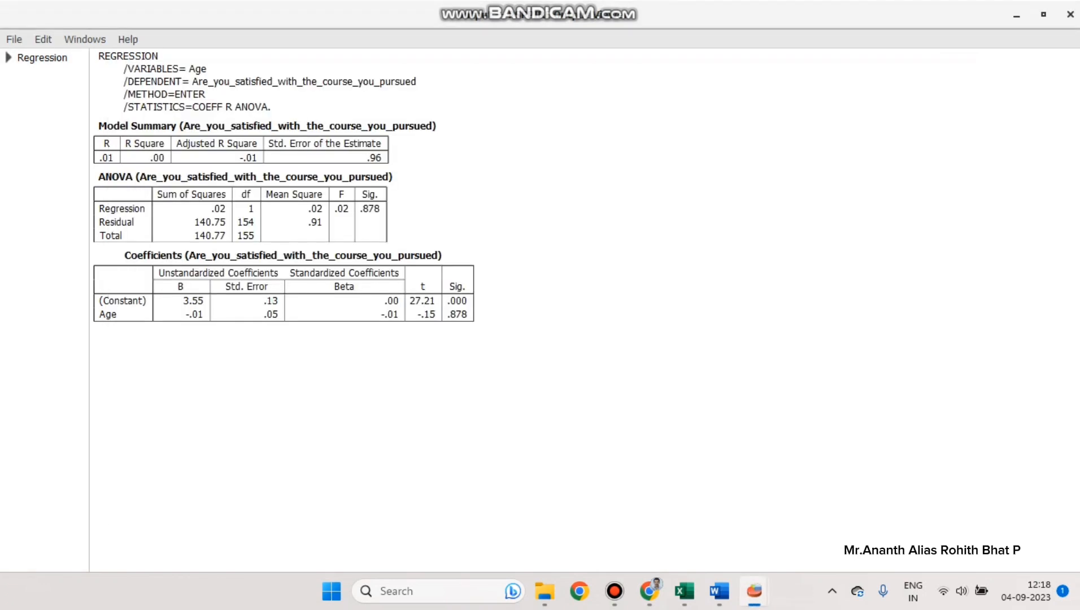
key(alt+Tab)
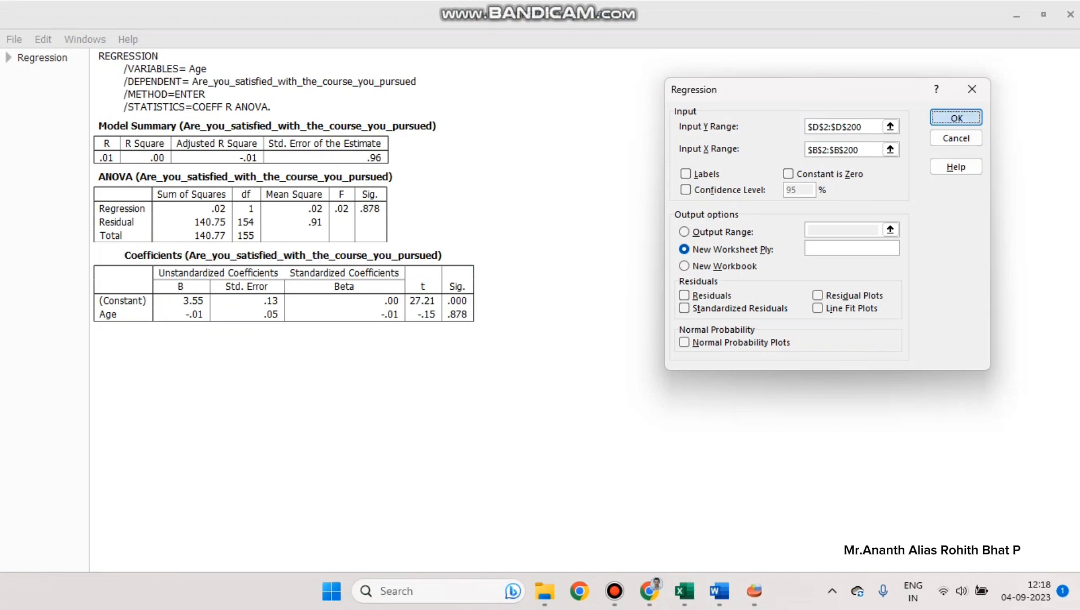
key(alt+Tab)
key(alt+Tab)
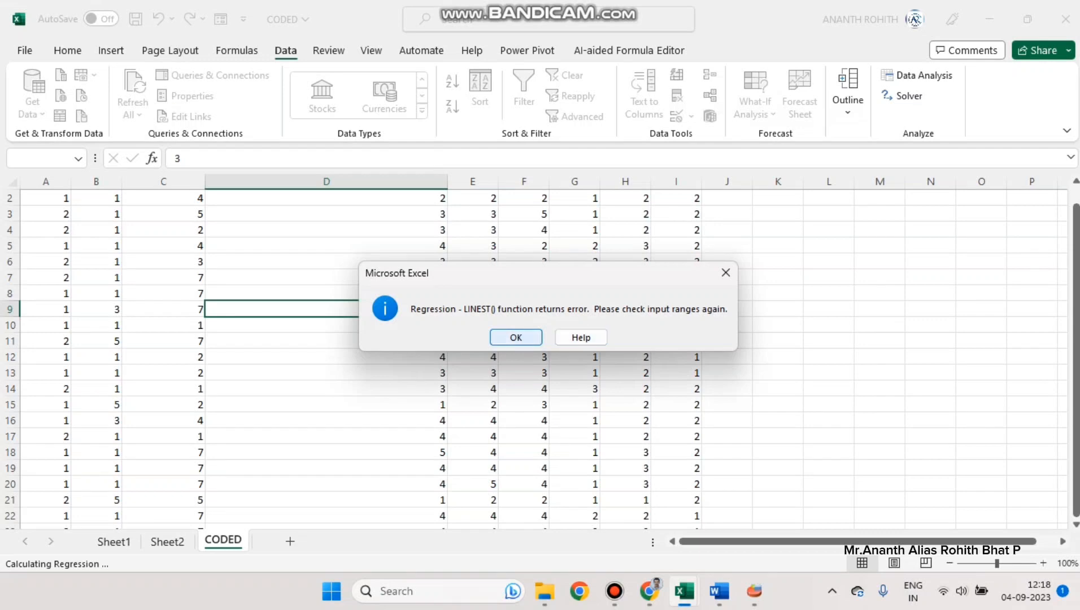
key(Return)
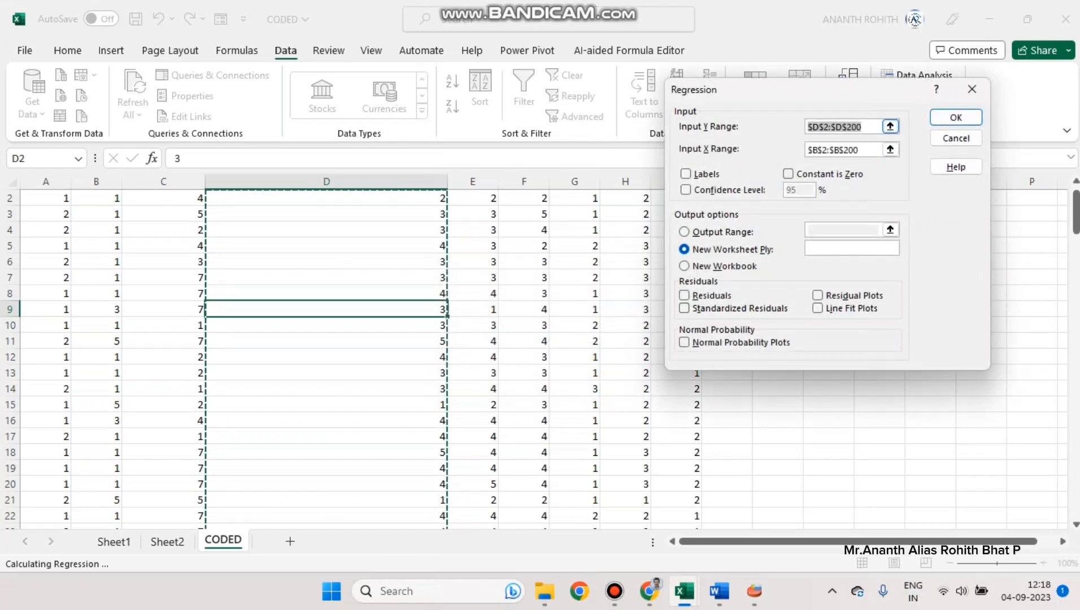
Step: Shorten the input ranges to $D$2:$D$150 for Y and $B$2:$B$150 for X, and run the regression
click(870, 126)
key(BackSpace)
key(BackSpace)
key(BackSpace)
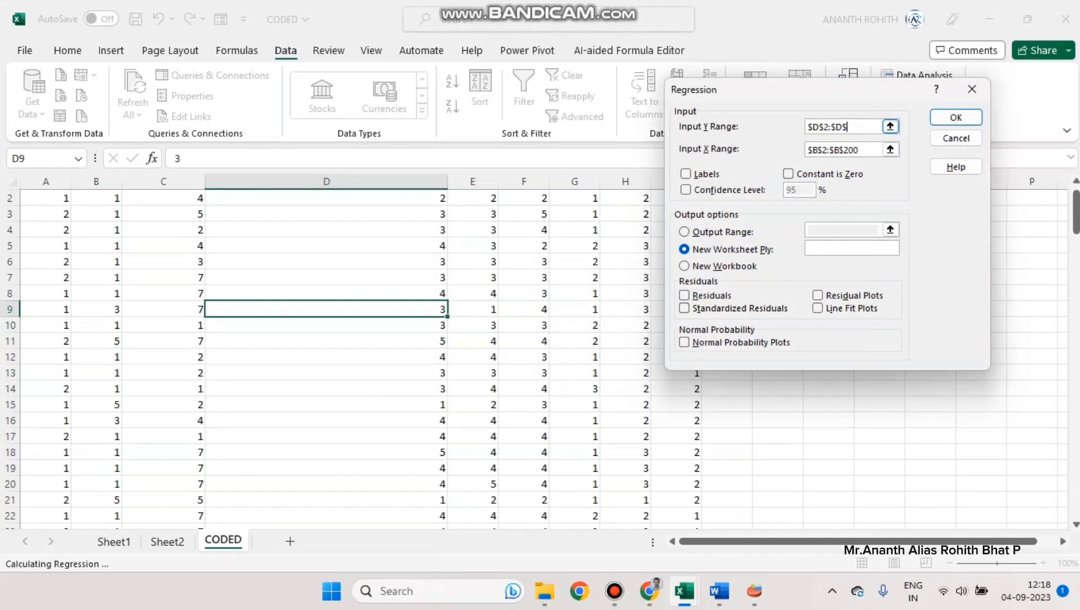
text(150)
click(870, 150)
key(BackSpace)
key(BackSpace)
key(BackSpace)
text(150)
click(956, 117)
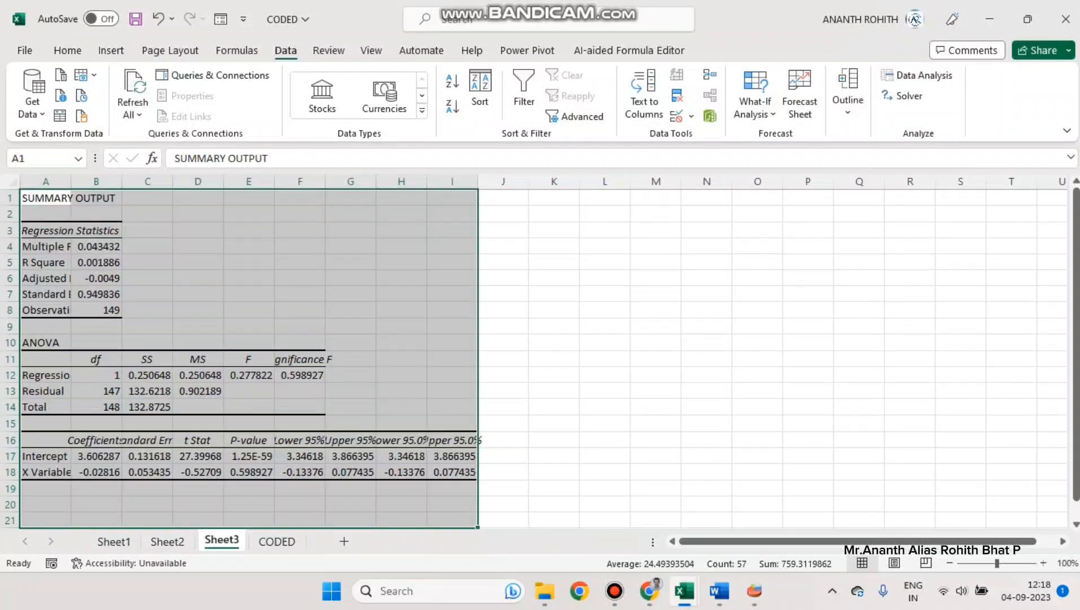
Step: Review the Excel regression summary and compare its intercept and X variable coefficients with the PSPP output
scroll(248, 356, down, 3)
scroll(249, 356, up, 3)
scroll(248, 356, down, 2)
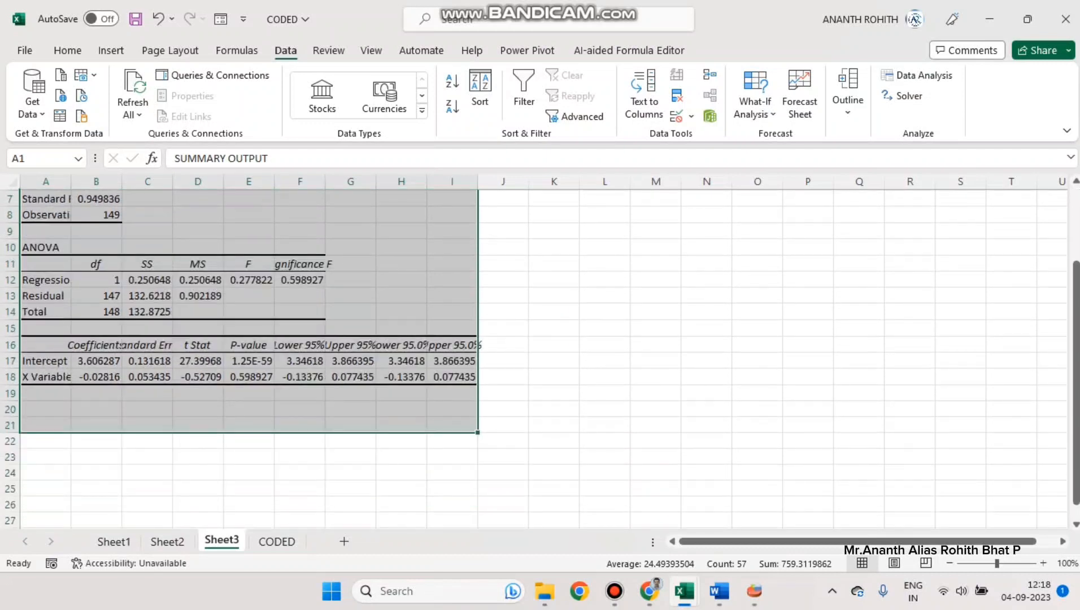
click(97, 361)
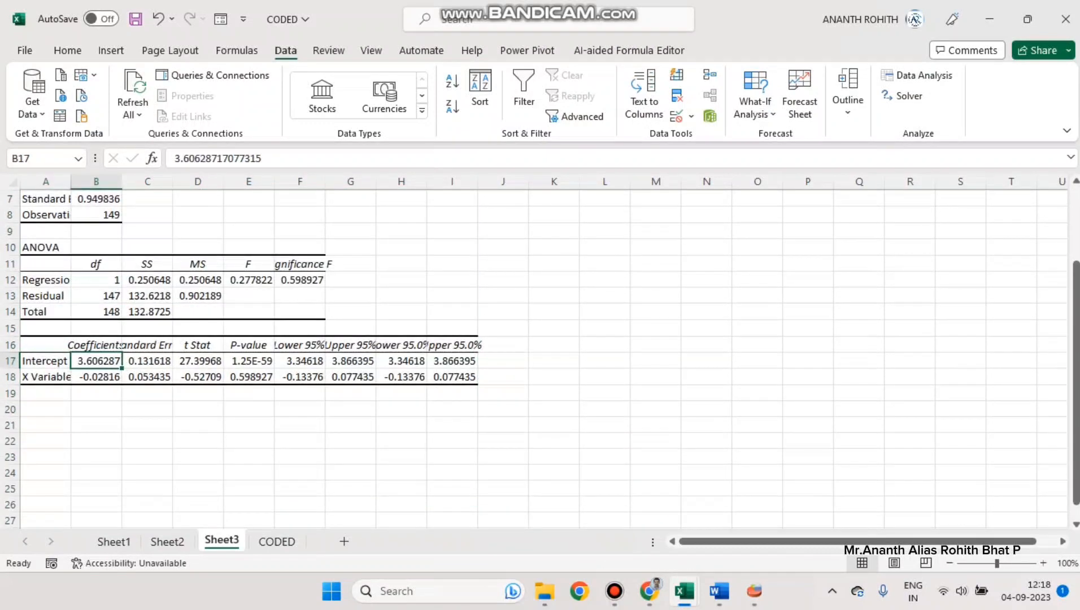
key(alt+Tab)
key(alt+Tab)
key(alt+Tab)
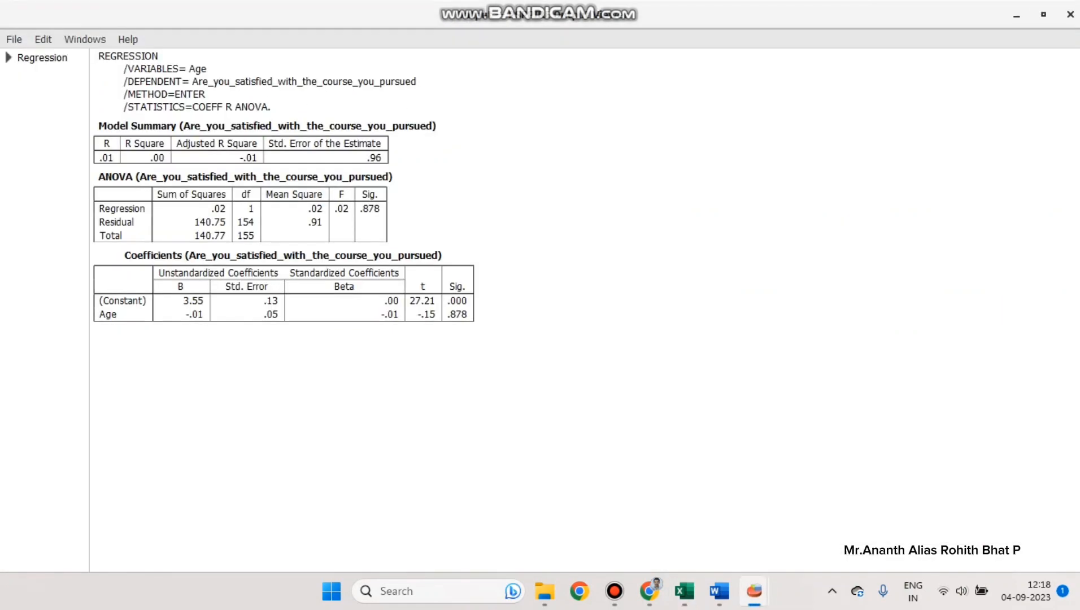
key(alt+Tab)
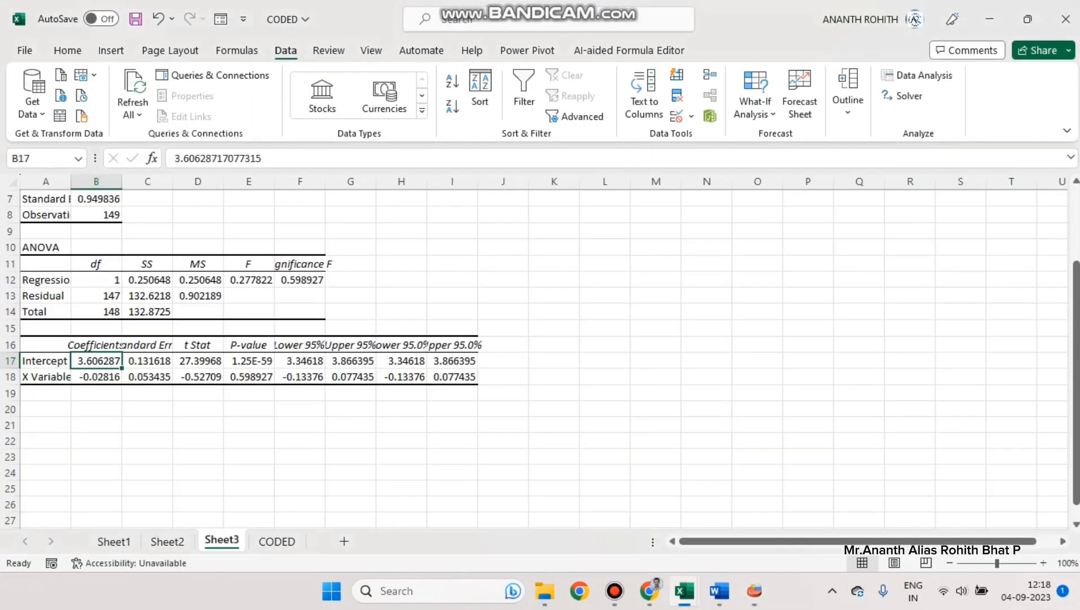
key(Down)
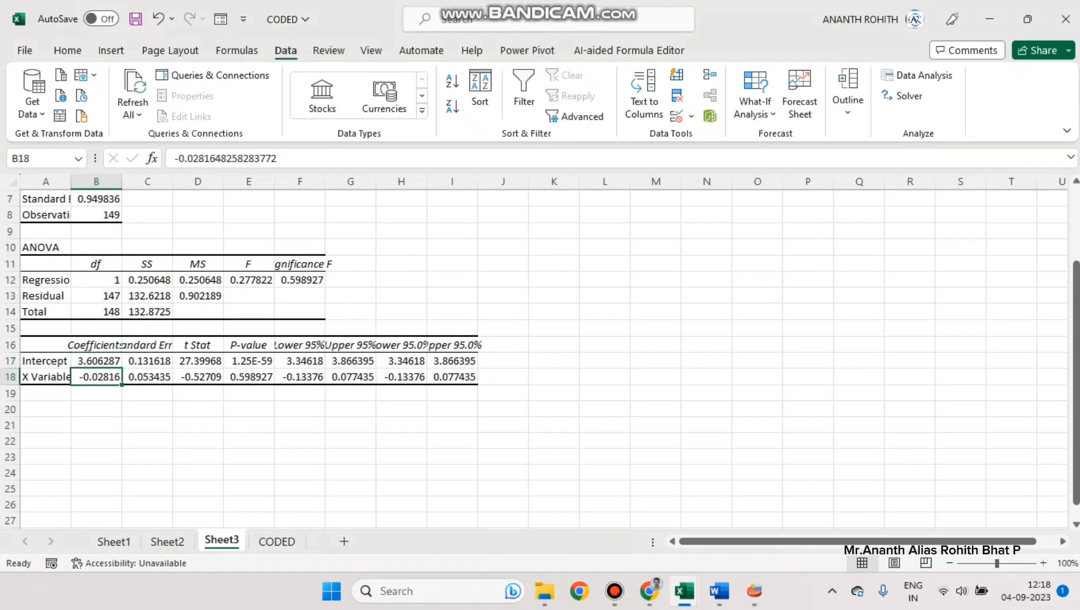
Step: Fit column B's width to its contents and select the two regression coefficients in B17:B18
double_click(122, 181)
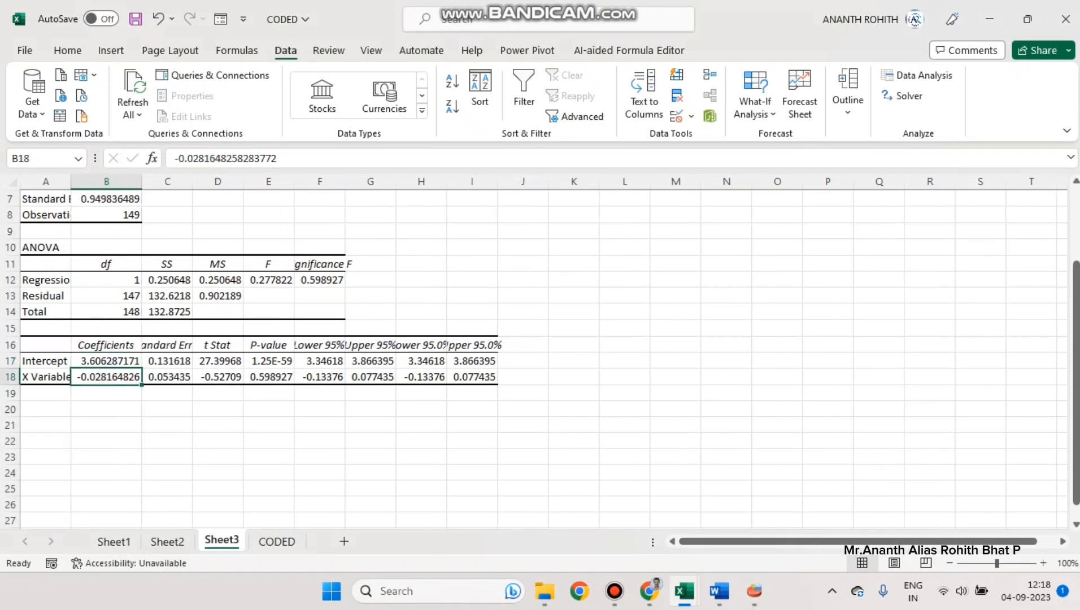
click(269, 424)
drag(106, 361, 106, 377)
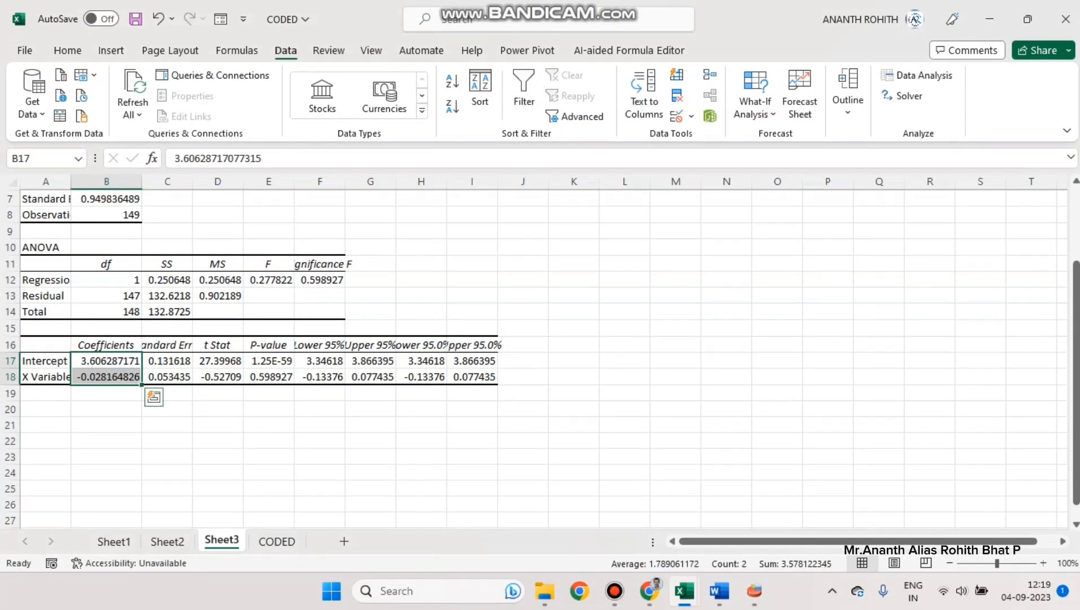
Step: Compare the regression statistics and ANOVA table in Excel with those in the PSPP output
scroll(542, 360, up, 2)
key(alt+Tab)
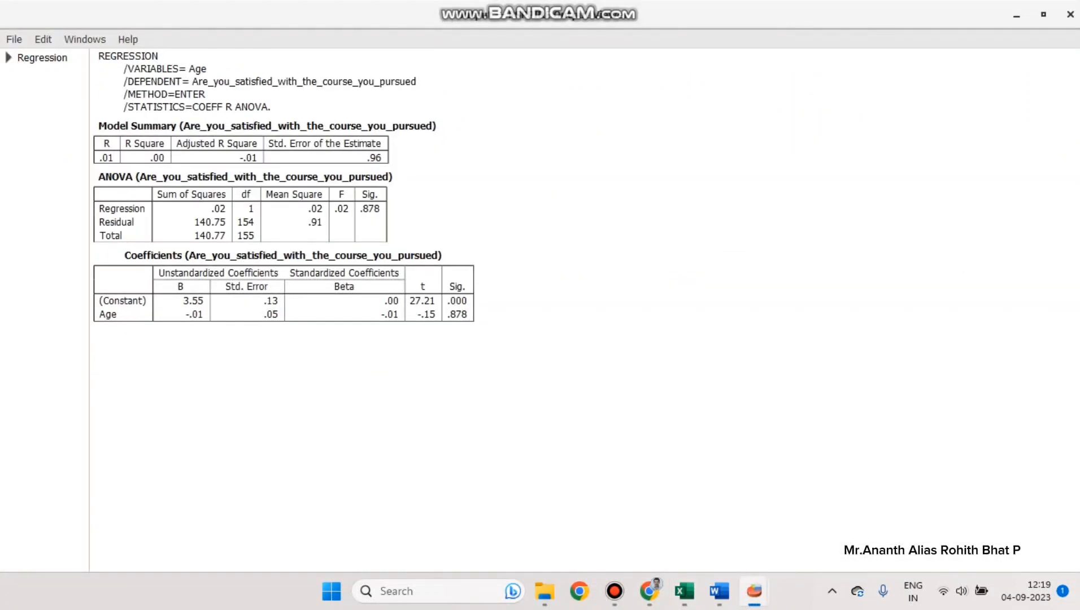
key(alt+Tab)
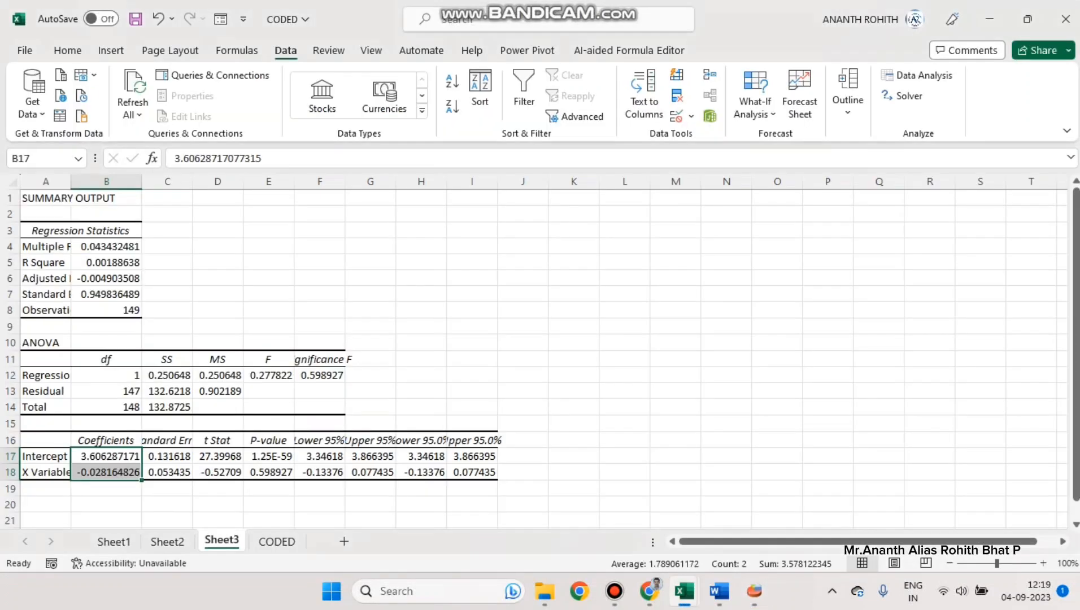
key(alt+Tab)
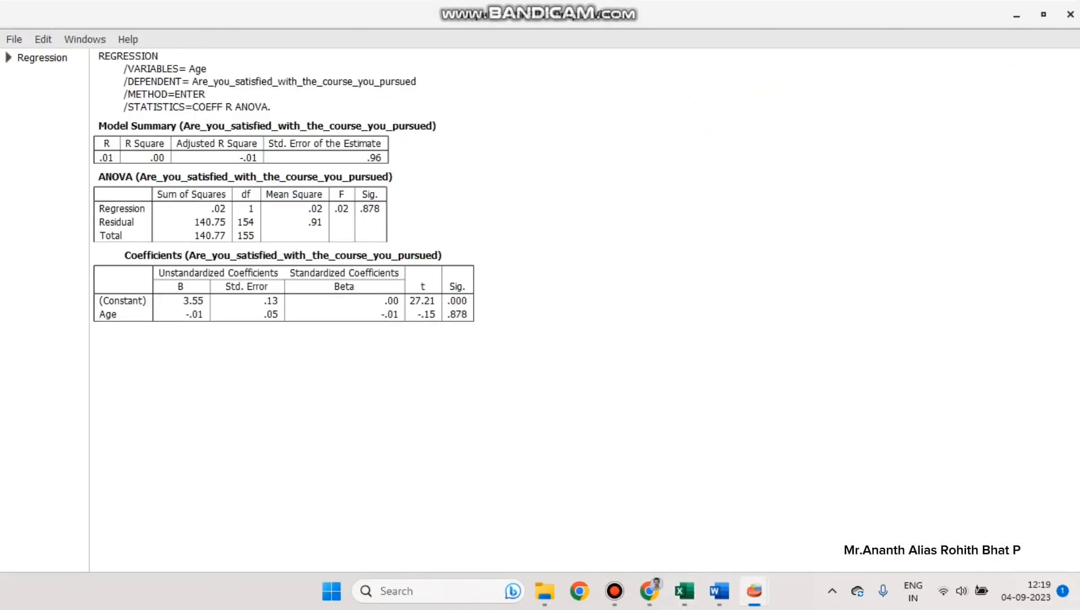
Step: Minimize the PSPP output, switch to the Google Form's responses in Chrome and open its linked spreadsheet
mouse_move(754, 591)
click(1017, 15)
click(650, 591)
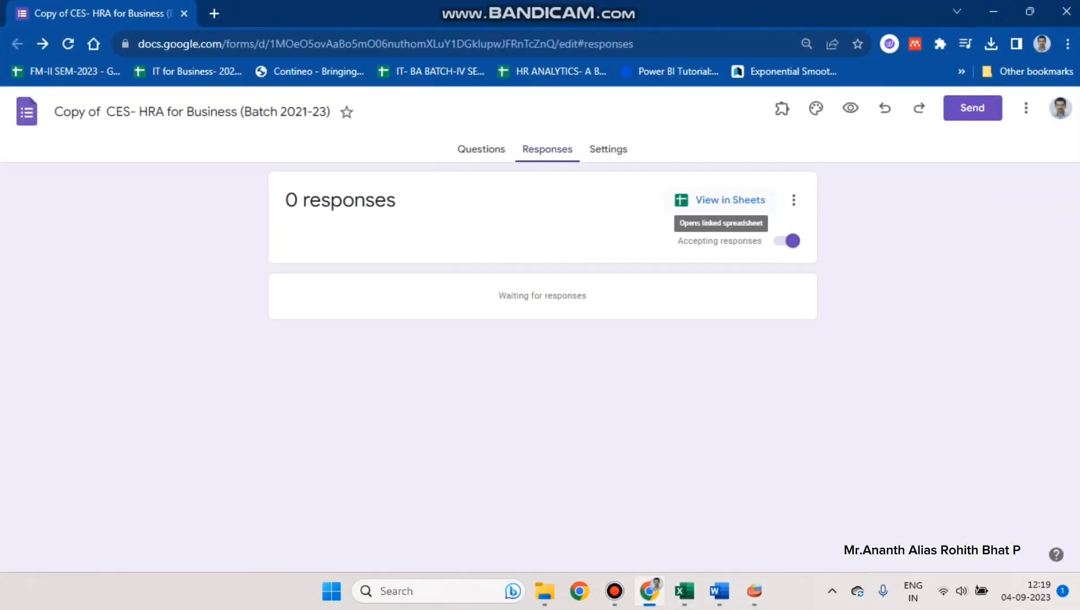
click(729, 200)
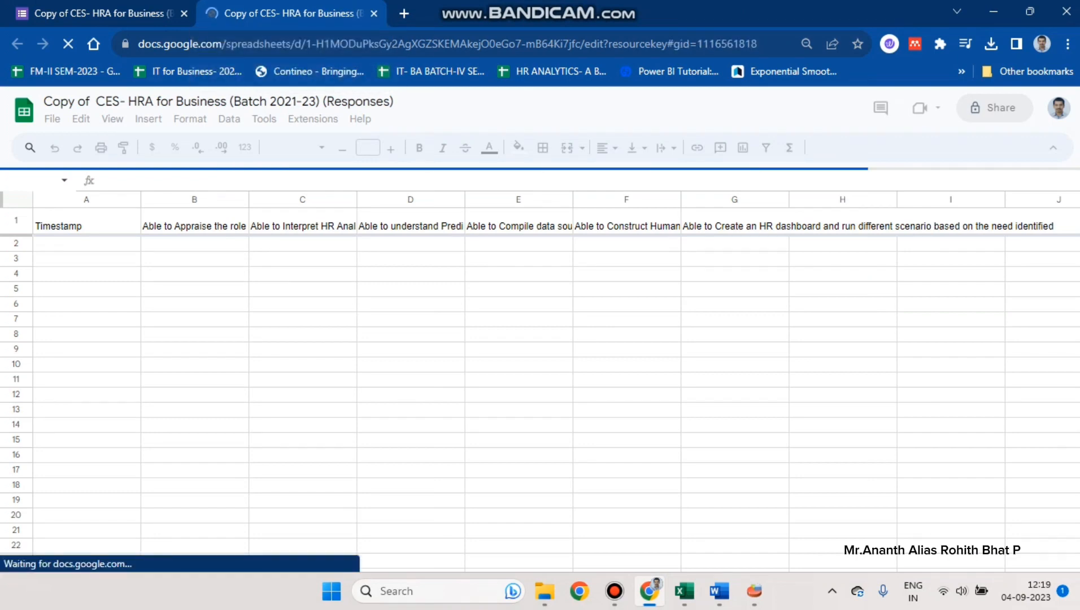
Step: Switch to the PSPP- RESPONSE SHEET workbook in Excel and select cell G9 on the MAIN RESPONSE SHEET
mouse_move(684, 591)
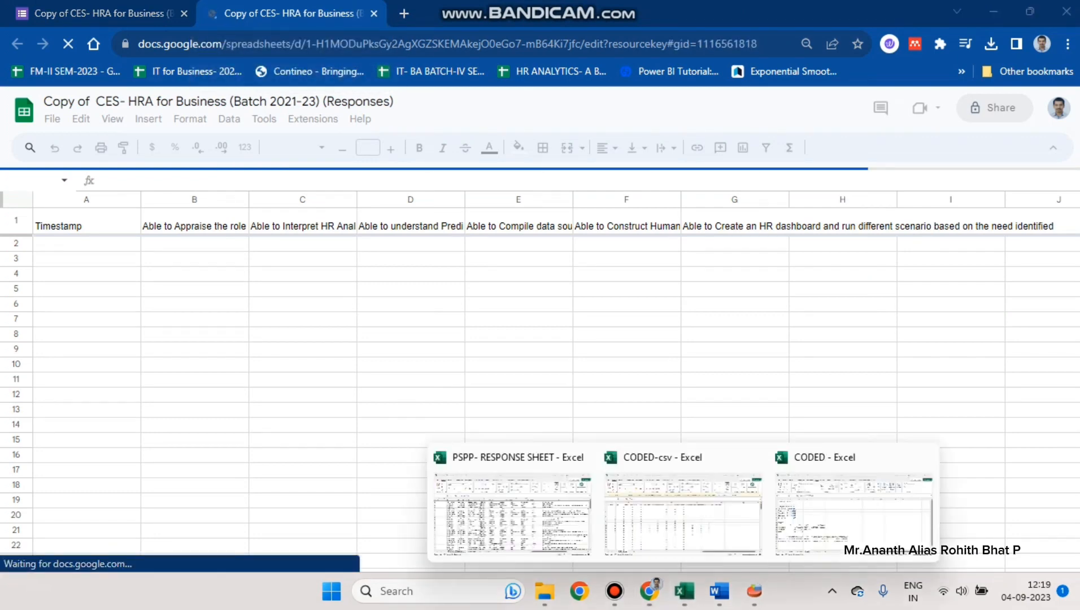
click(512, 511)
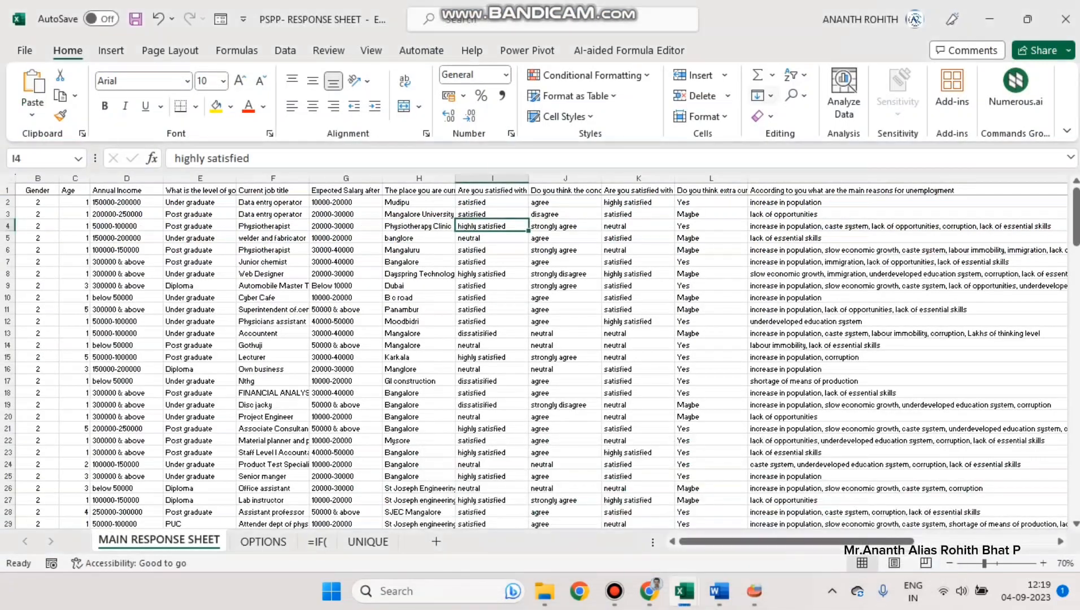
click(346, 286)
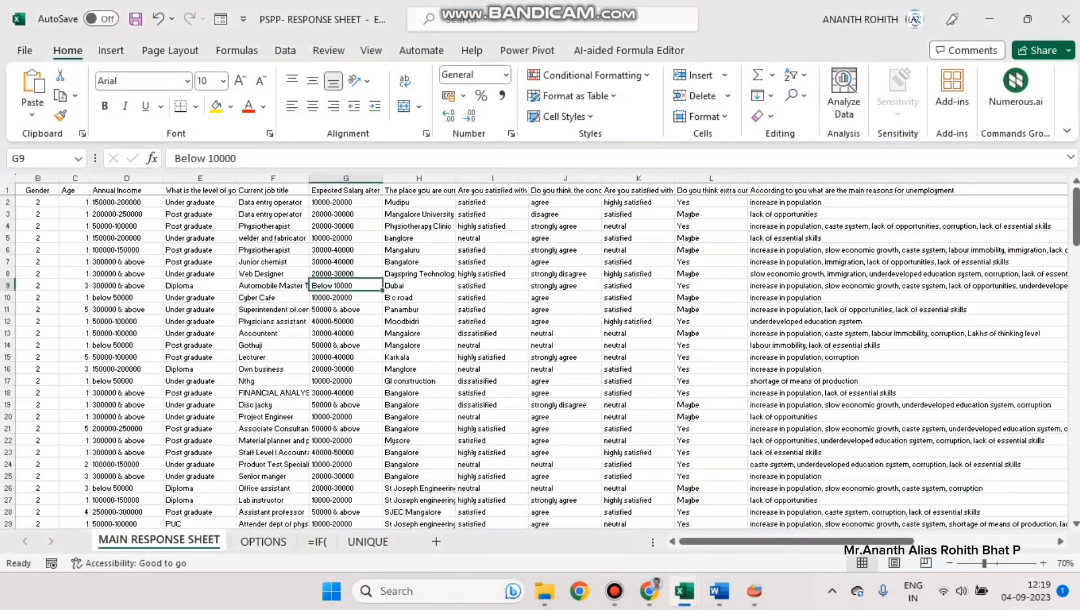
Step: Switch to the CODED-csv workbook, select cell A3 and dismiss the possible data loss notice
mouse_move(684, 590)
click(693, 503)
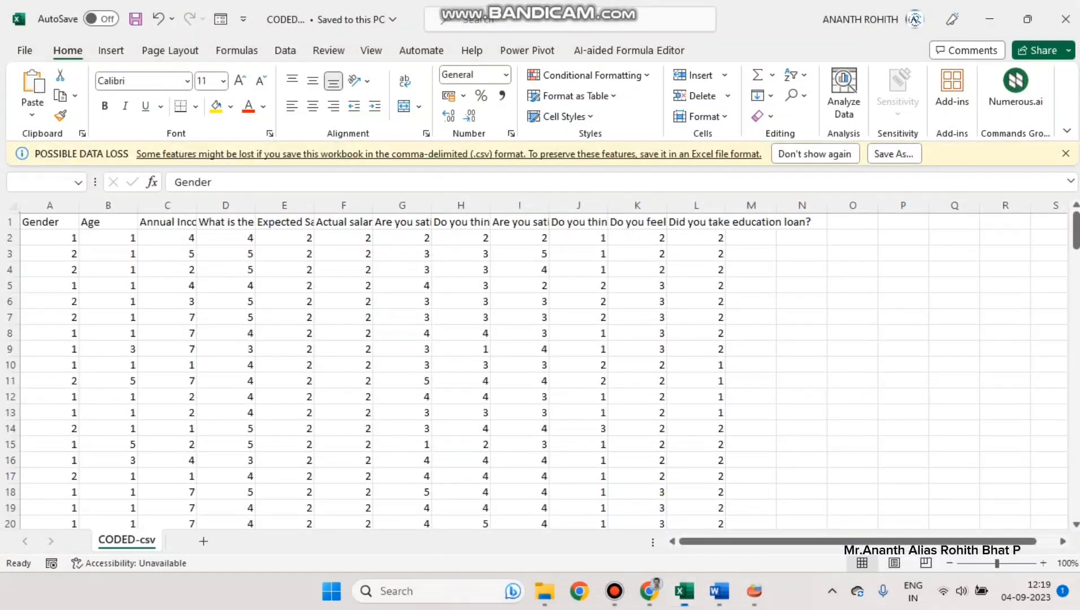
click(50, 254)
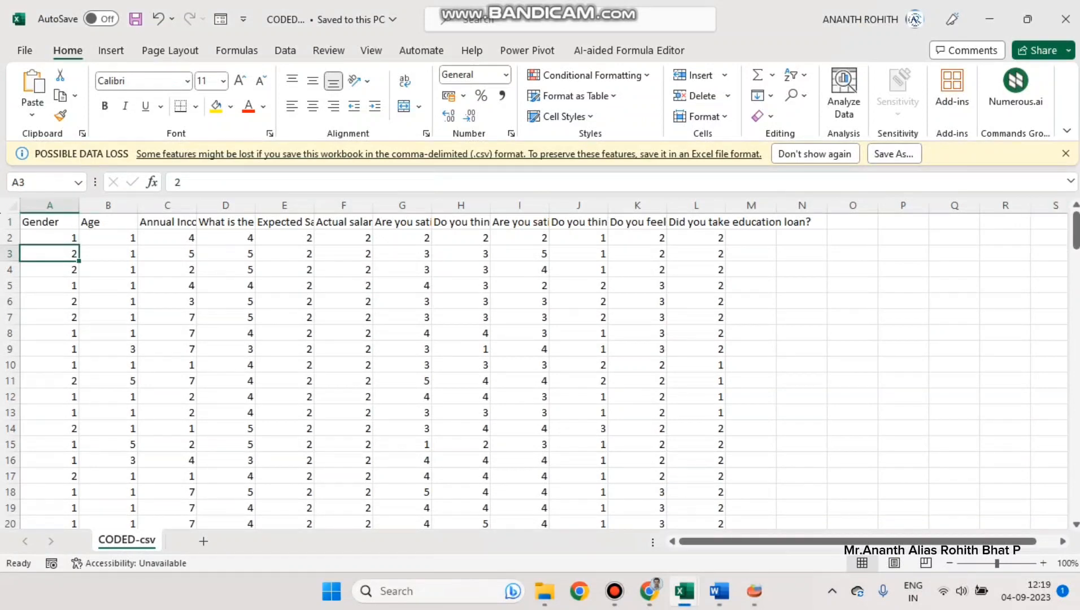
click(1065, 154)
Step: Return to the PSPP- RESPONSE SHEET workbook and review the age and annual income codes on the OPTIONS sheet
key(alt+Tab)
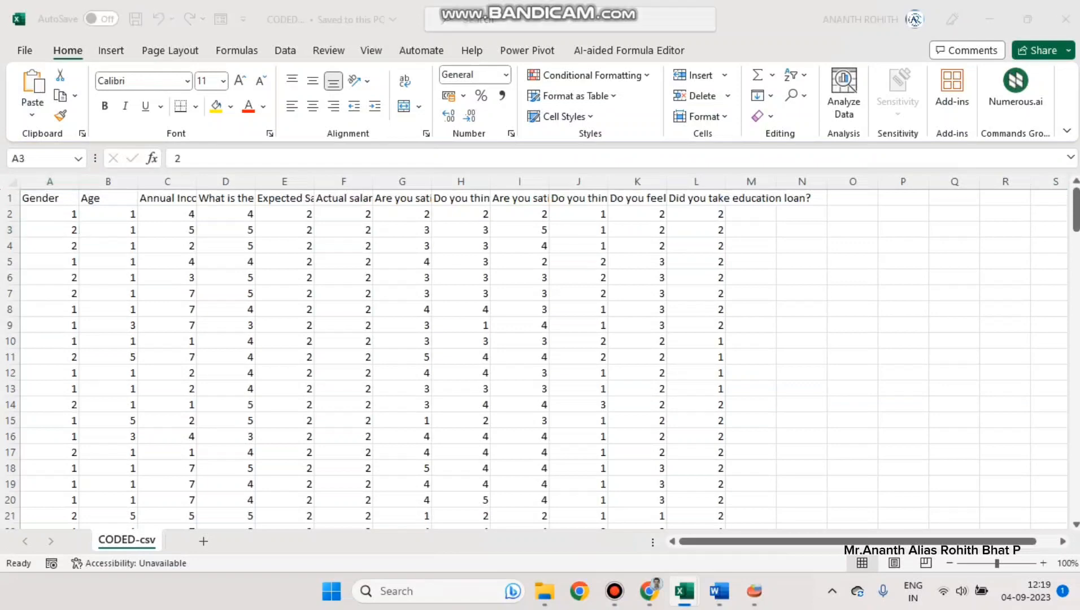
click(264, 541)
click(242, 258)
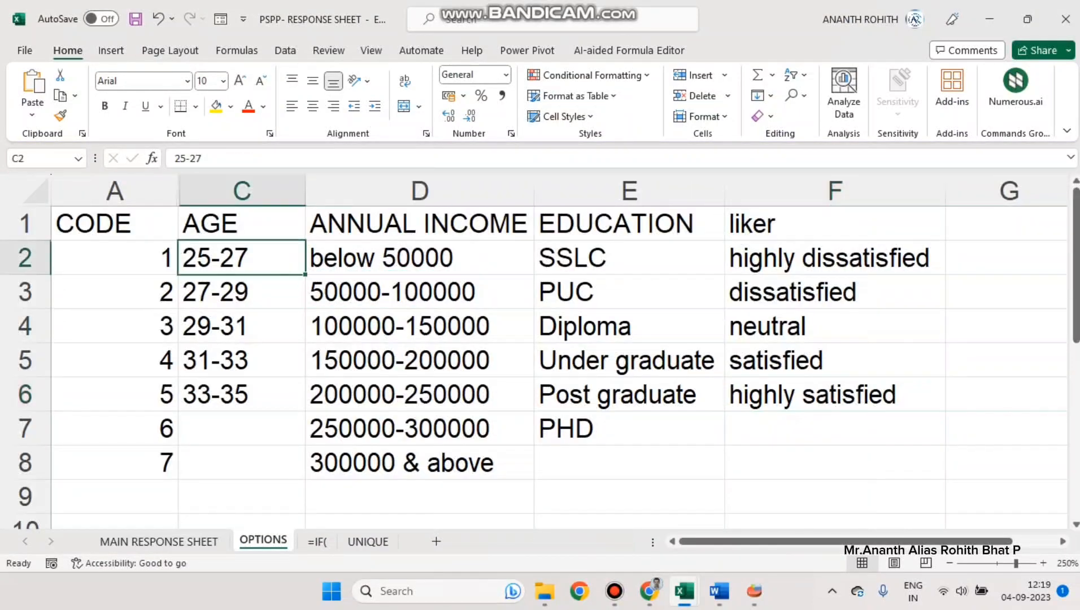
scroll(536, 350, down, 3)
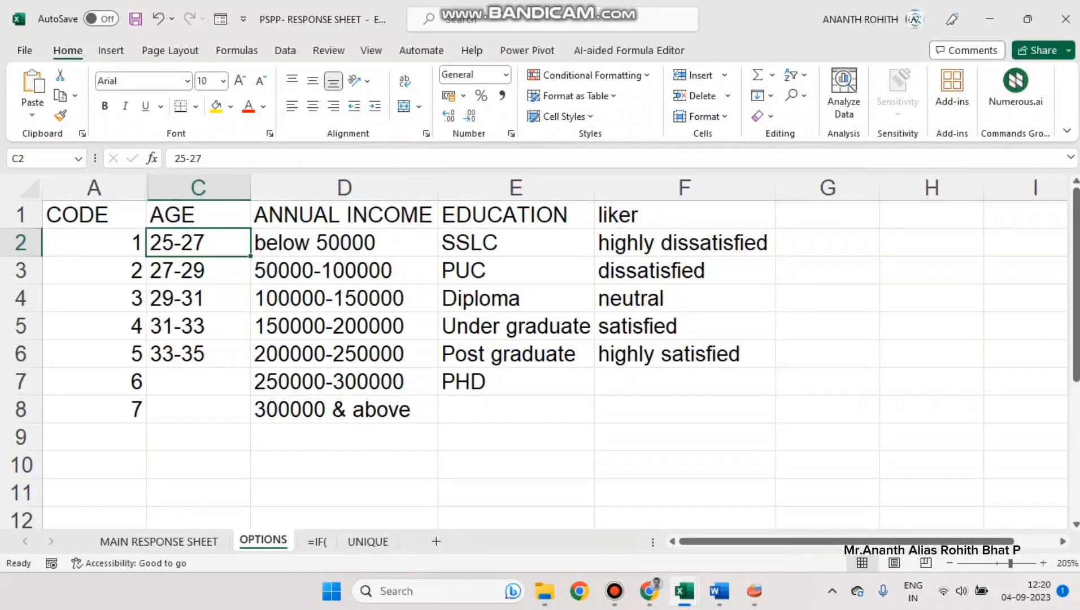
double_click(316, 243)
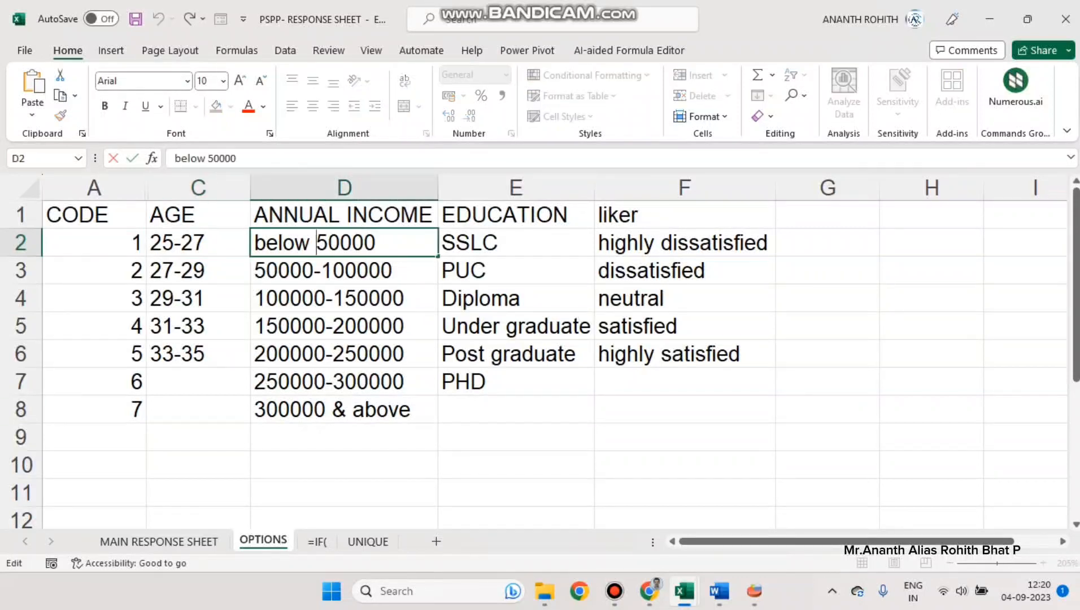
drag(377, 243, 254, 243)
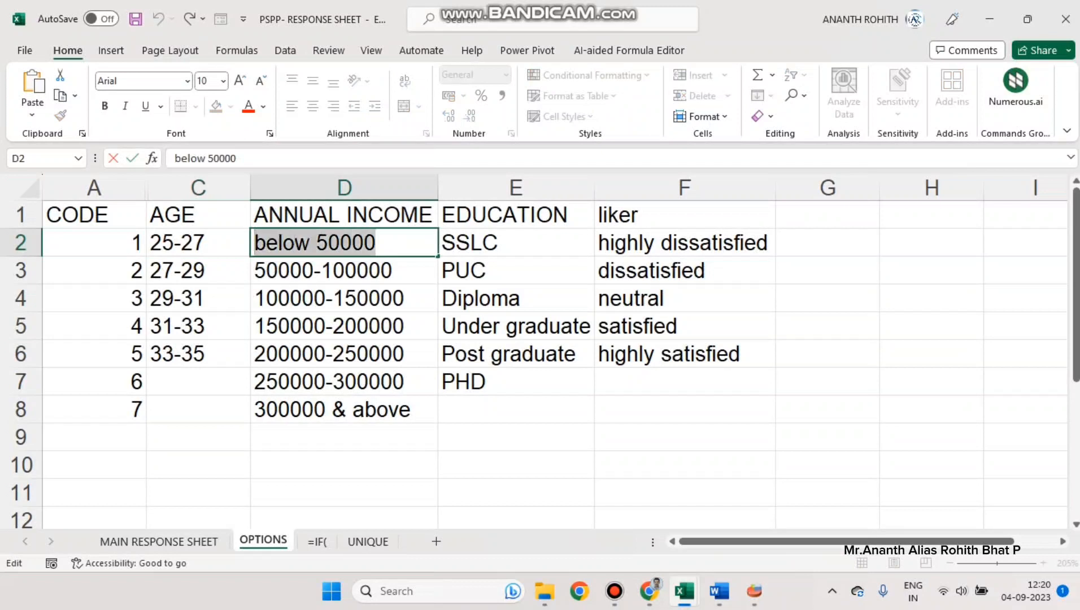
click(322, 271)
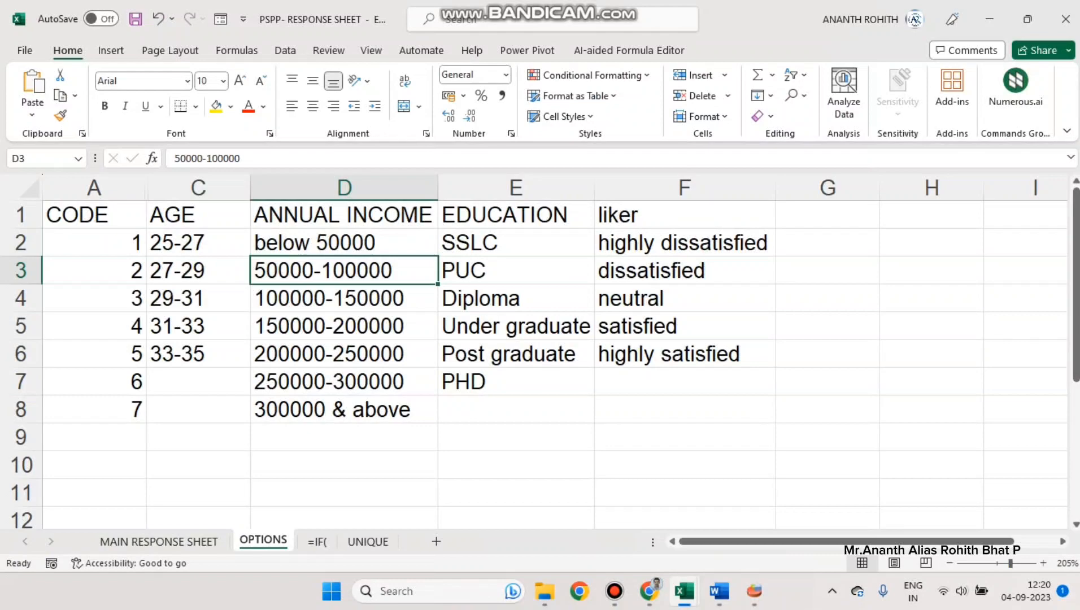
Step: Select the coded Gender and Age values in B3:C11 on the MAIN RESPONSE SHEET
click(159, 542)
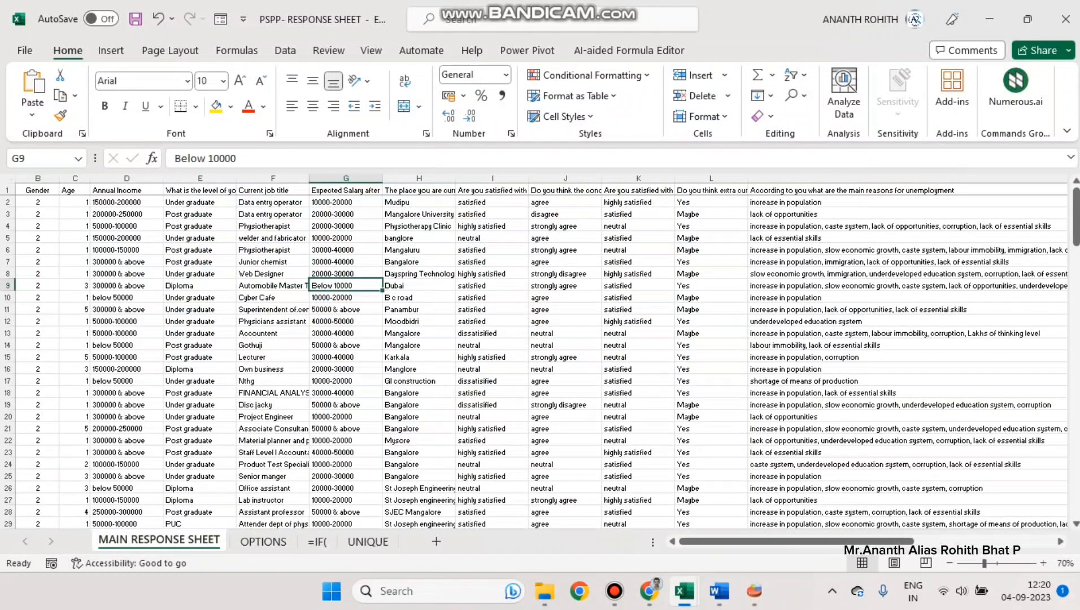
drag(75, 202, 75, 357)
scroll(74, 339, up, 5)
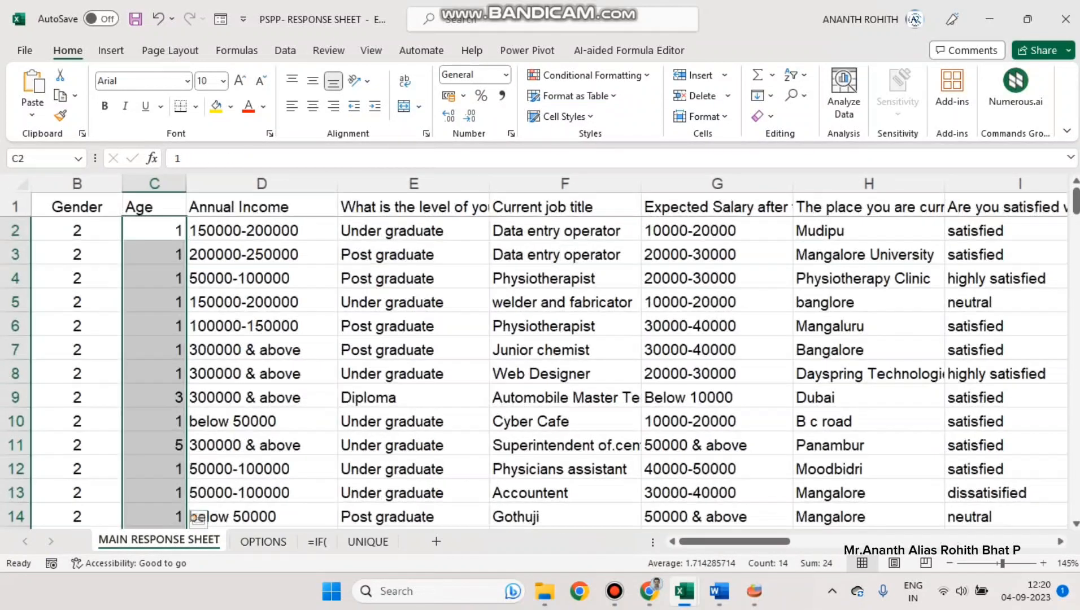
click(78, 255)
drag(77, 255, 153, 446)
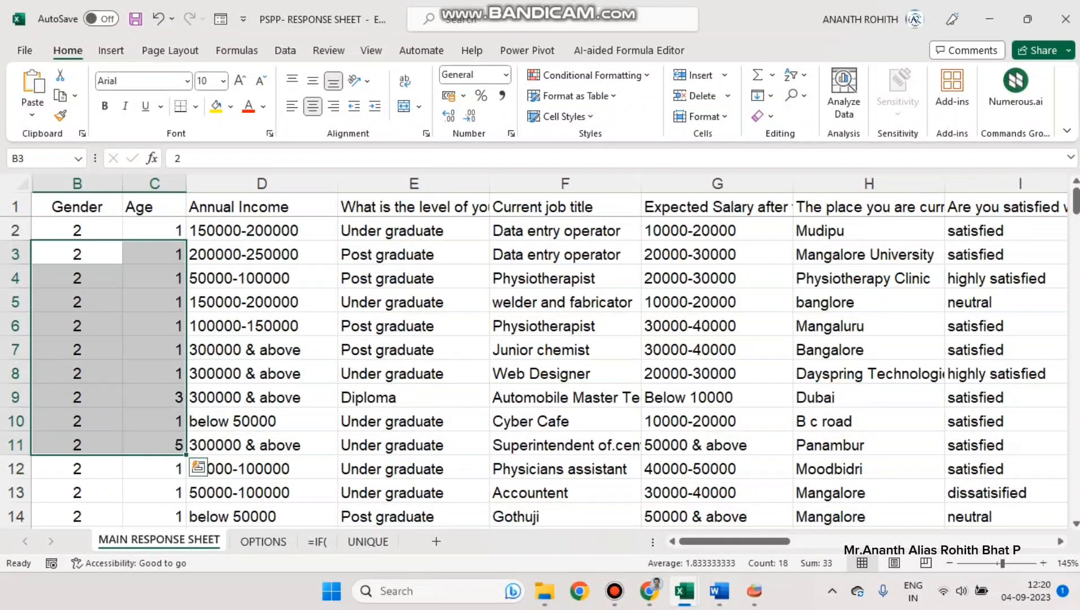
Step: Switch to the CODED-csv workbook, open its Save As options and choose the CSV (Comma delimited) (*.csv) file type
key(alt+Tab)
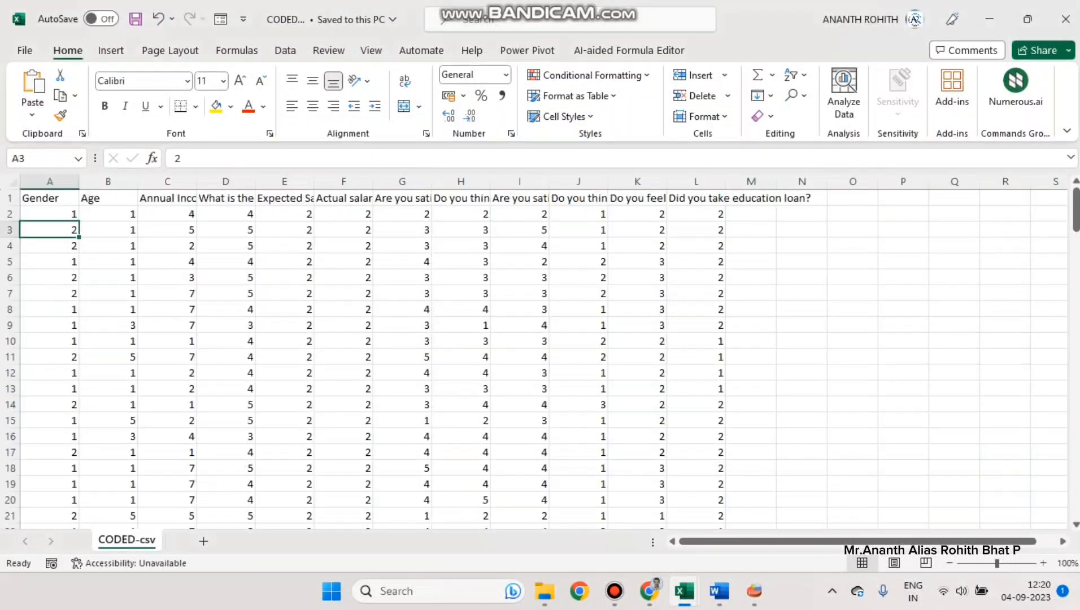
click(108, 245)
click(637, 293)
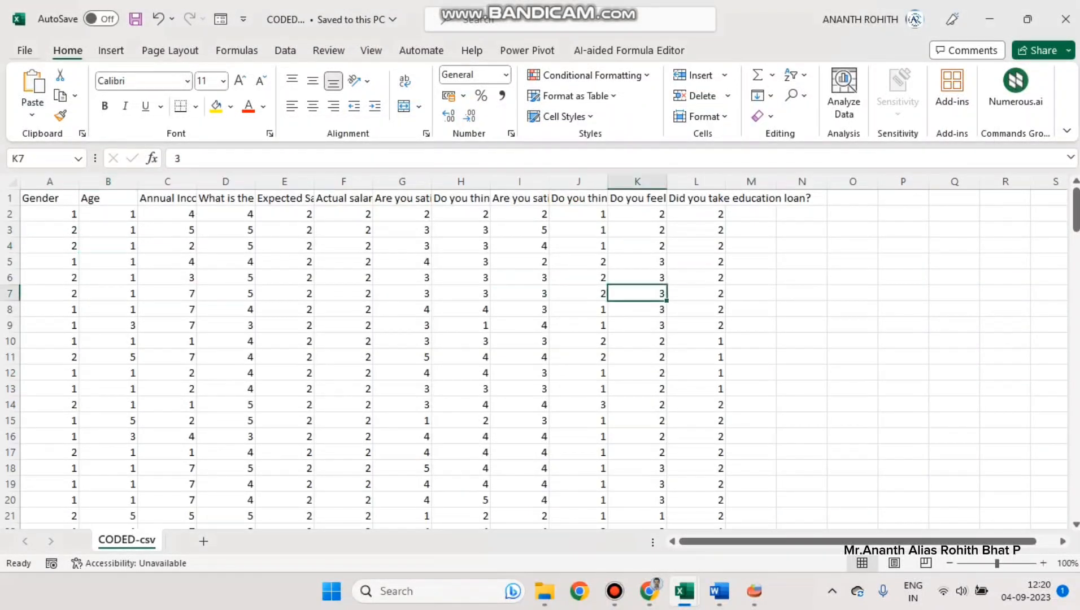
click(25, 50)
click(50, 262)
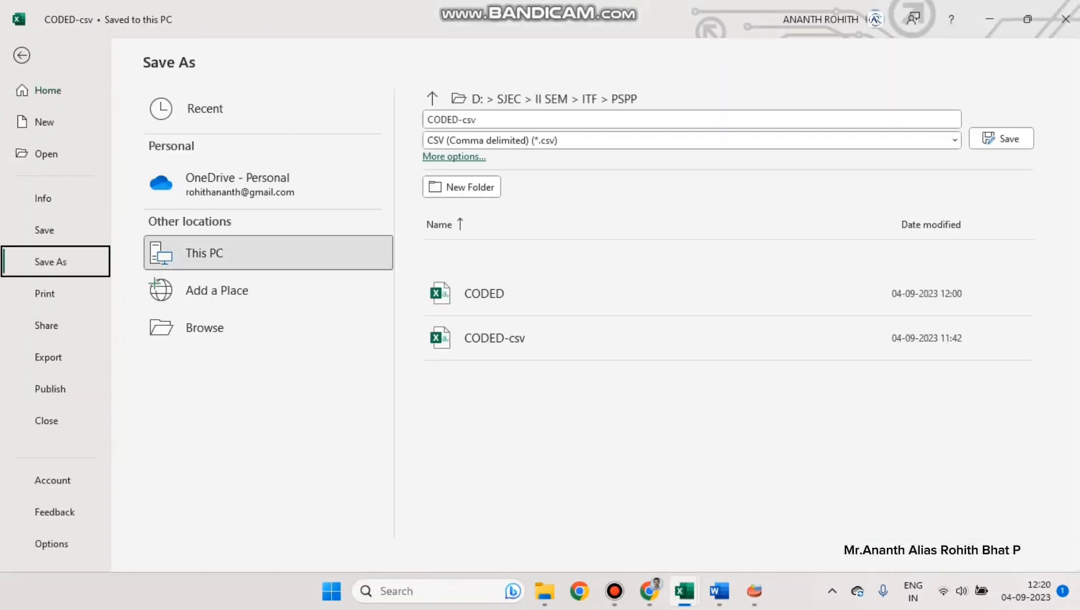
click(689, 140)
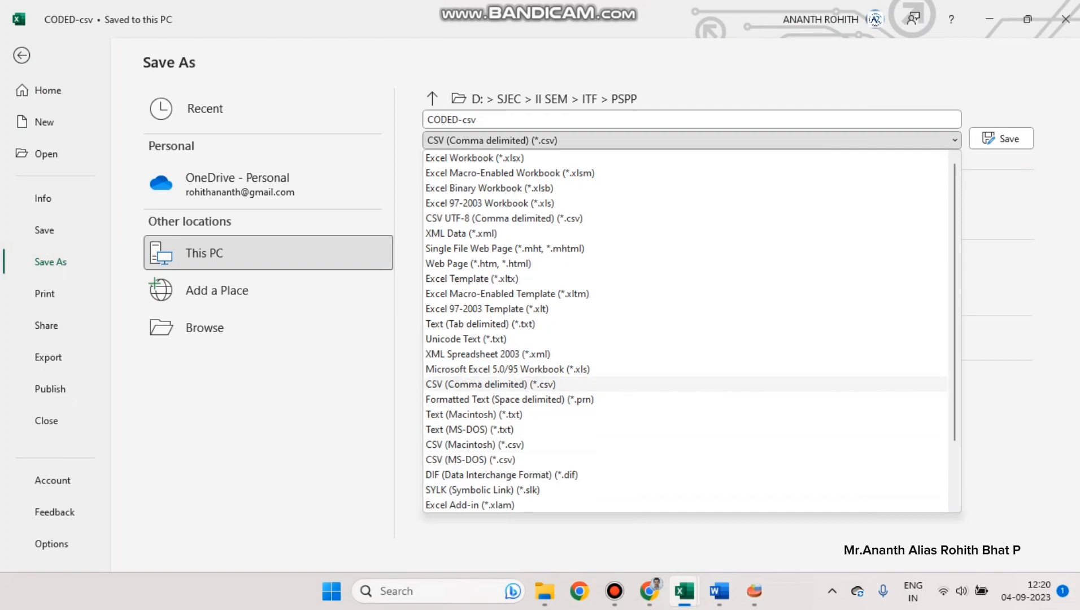
click(508, 384)
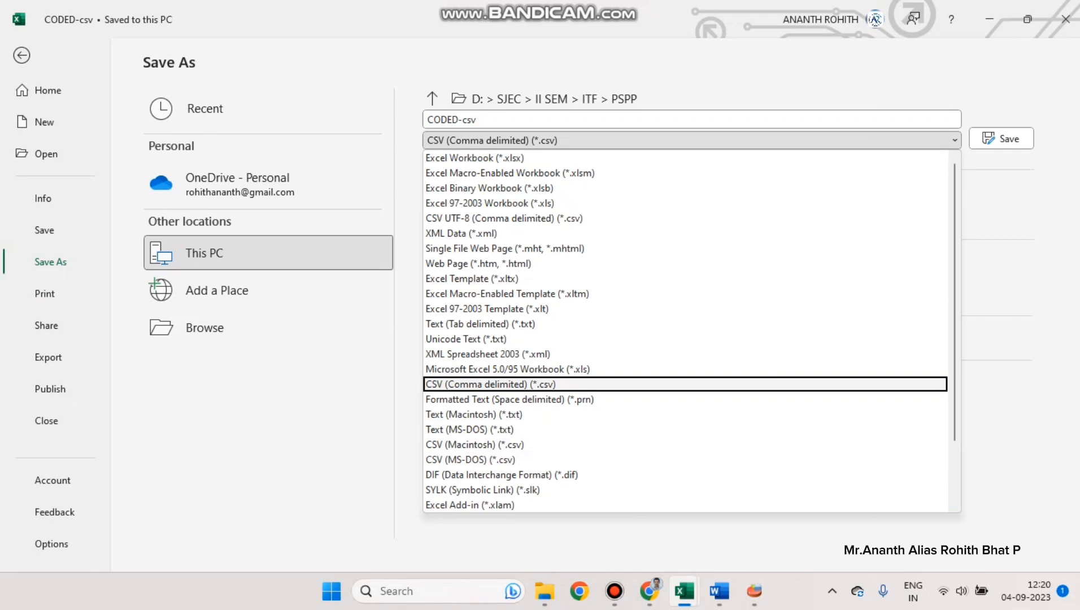
click(509, 385)
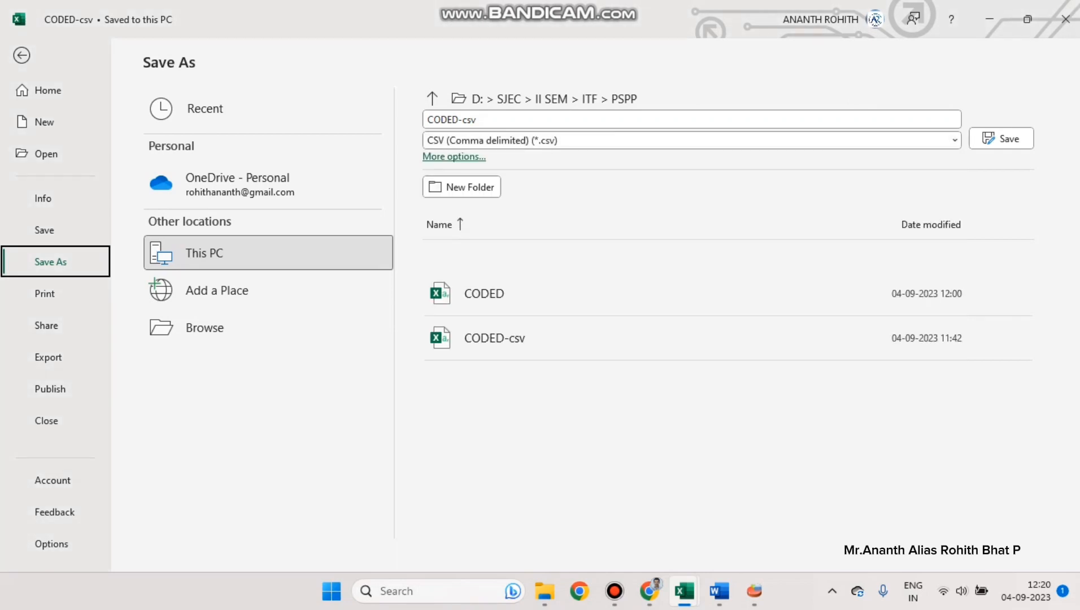
Step: Switch to the CODED.csv data editor in PSPP and start a data import
mouse_move(755, 591)
click(839, 509)
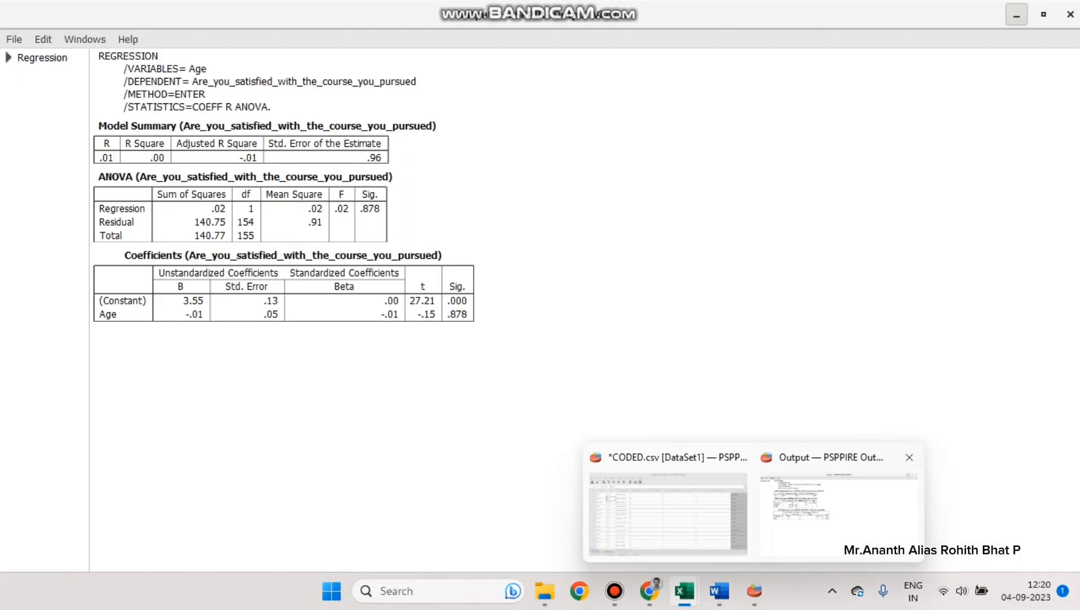
click(669, 509)
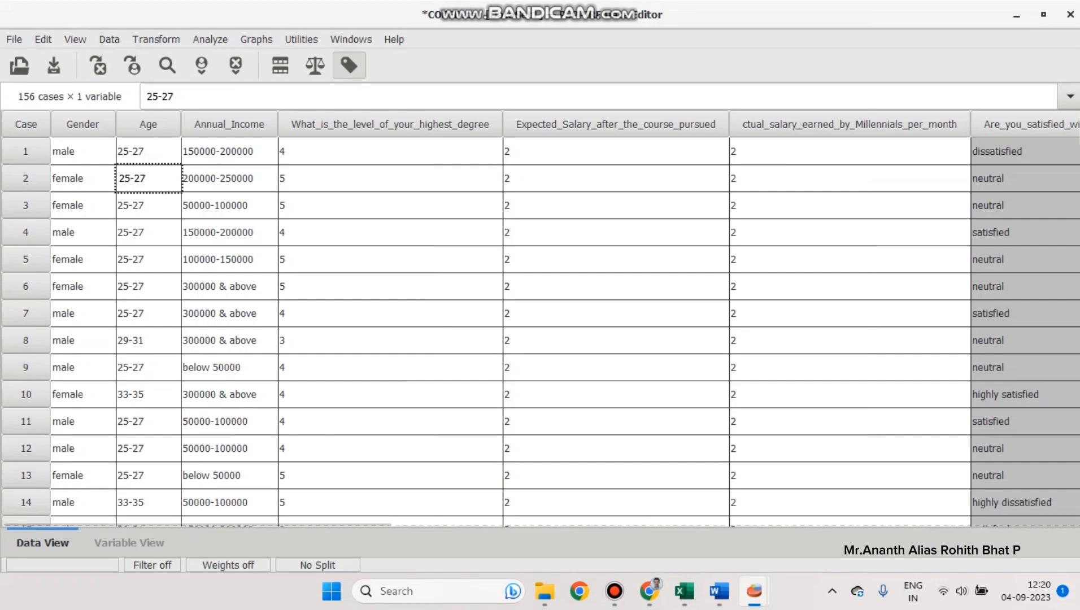
click(14, 40)
key(Down)
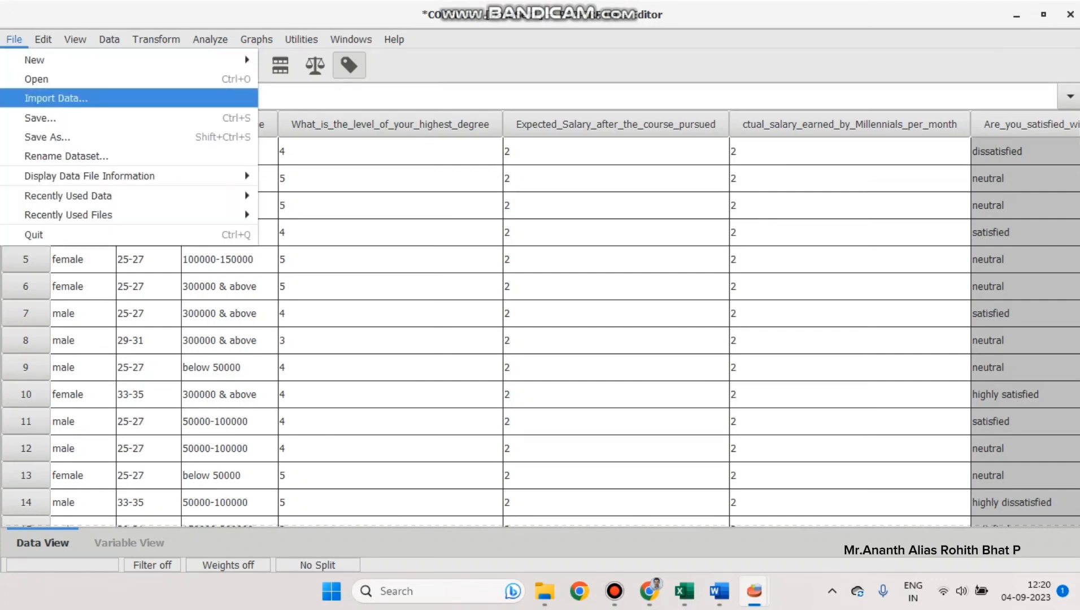
key(Return)
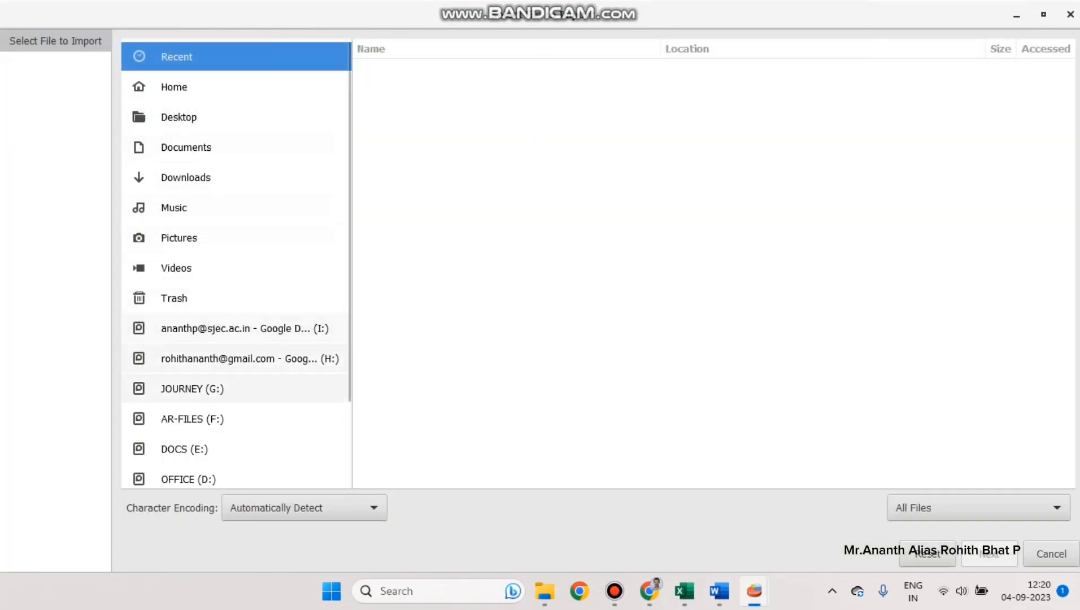
Step: Choose the coded CSV file in the SJEC\II SEM\ITF\PSPP folder on drive D as the import source
click(189, 479)
key(Down)
key(Down)
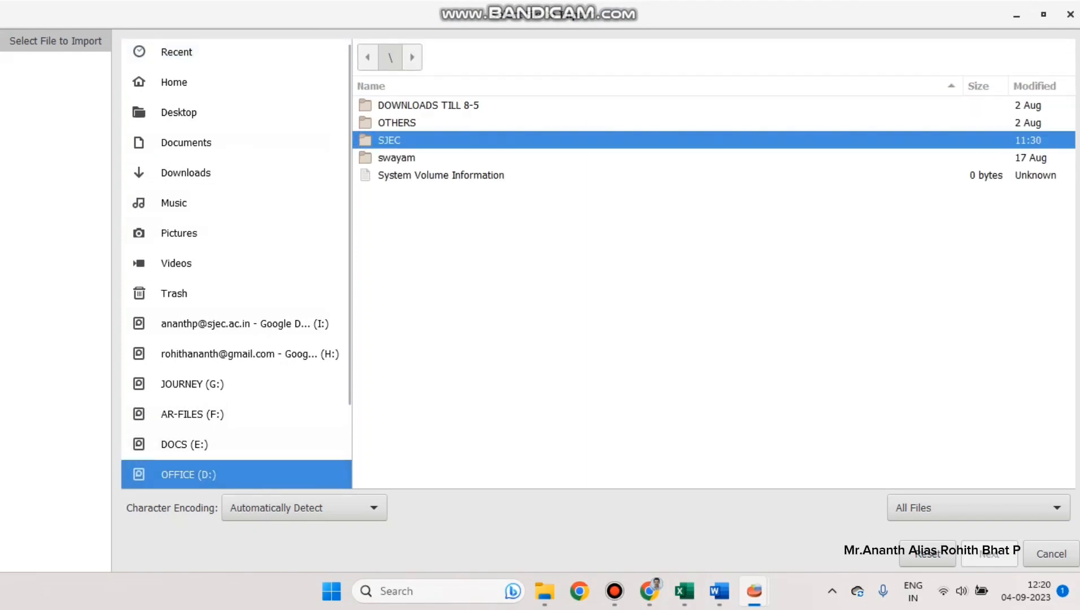
key(Return)
double_click(393, 263)
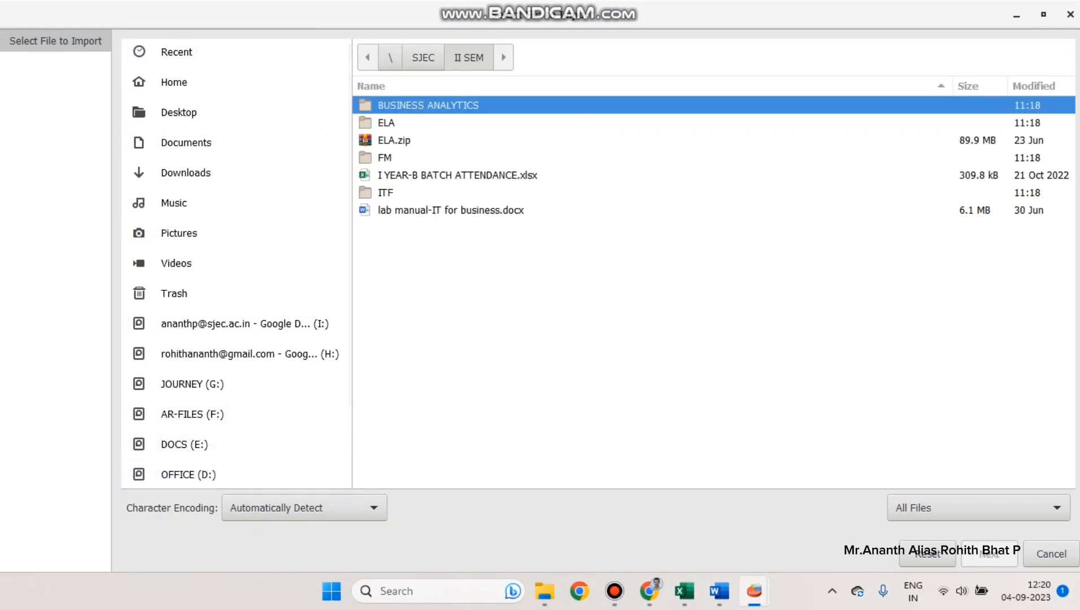
key(Down)
key(Down)
key(Down)
key(Down)
key(Down)
key(Return)
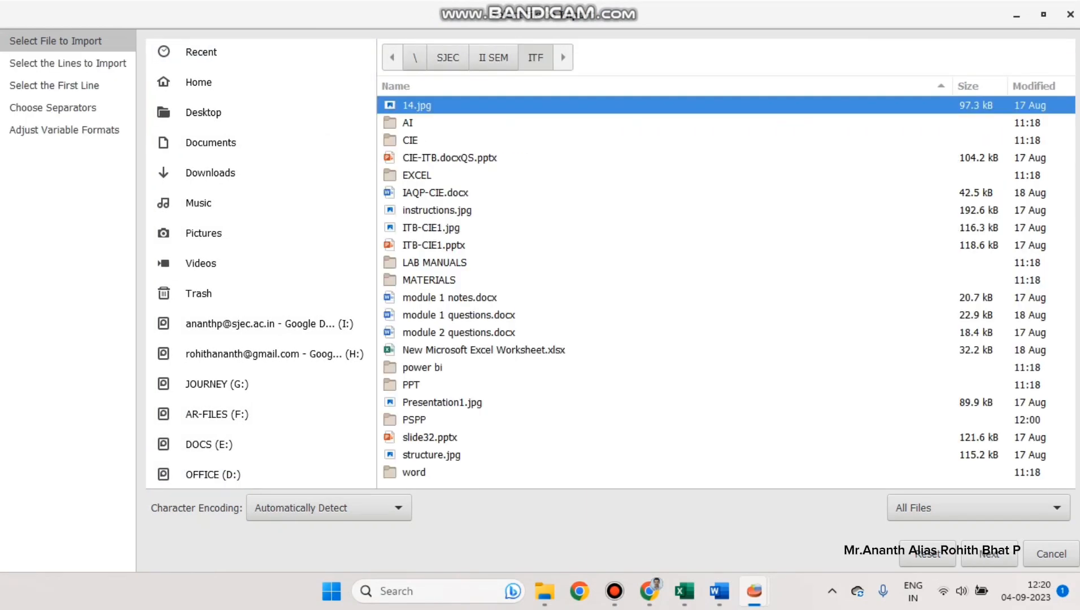
click(414, 420)
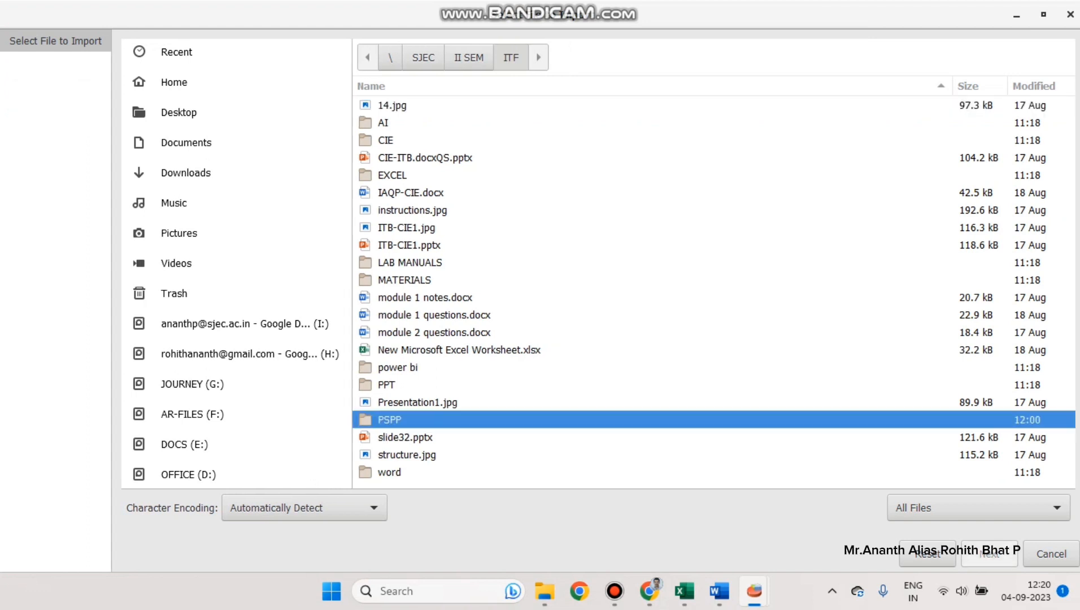
key(Return)
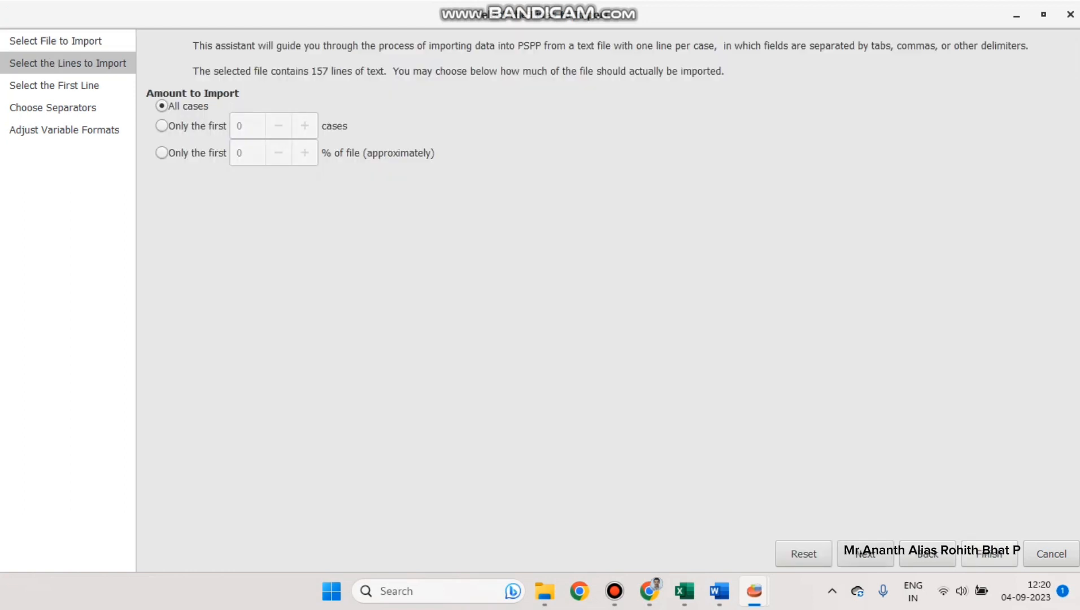
key(Return)
Step: Import all cases with line 2 as the first data line and the line above it as variable names
click(866, 555)
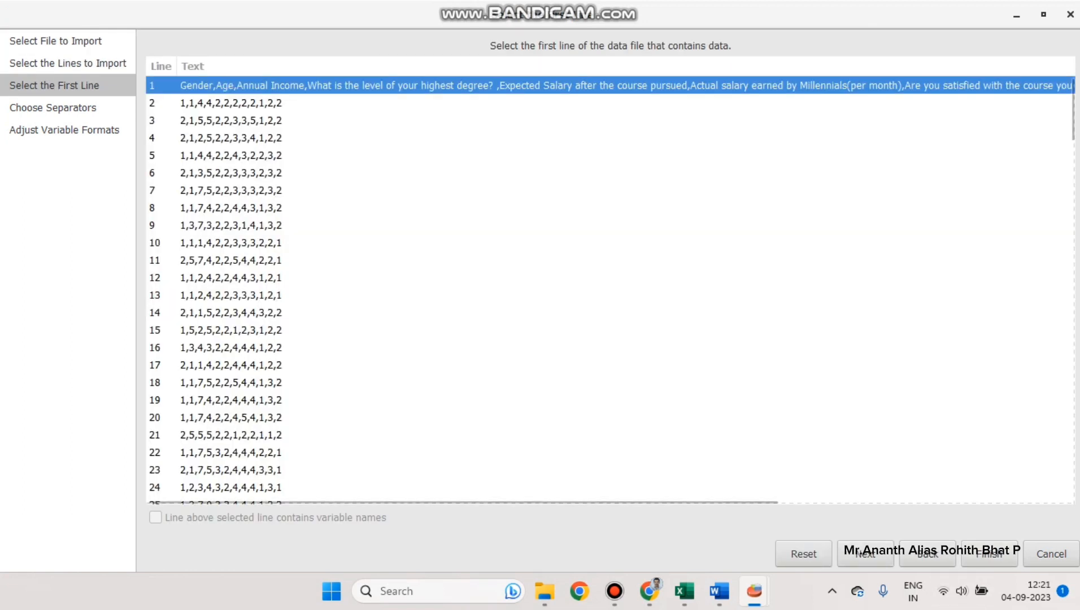
click(230, 103)
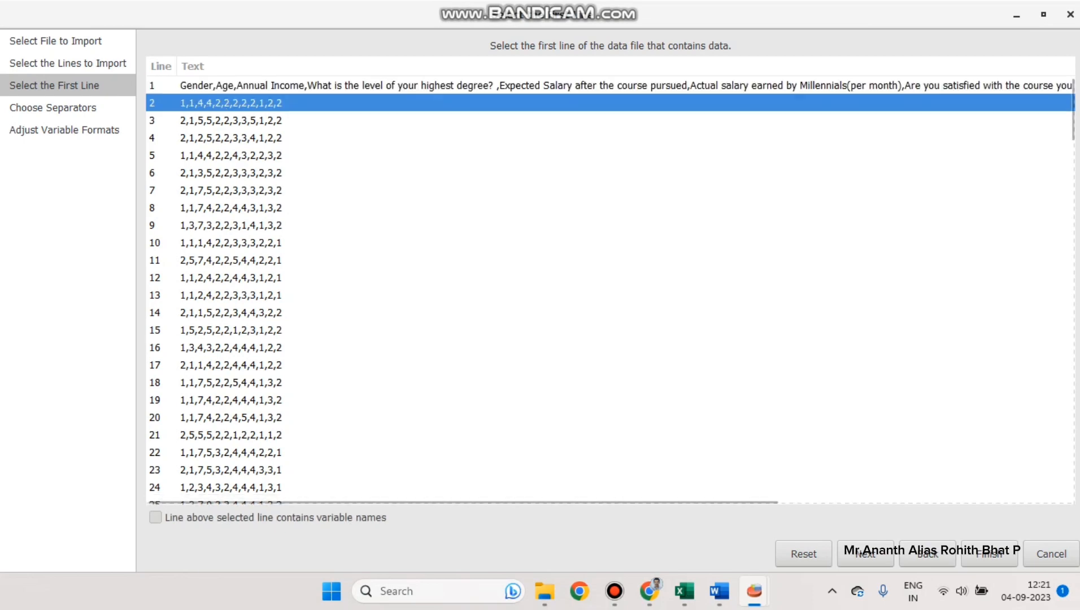
click(155, 517)
click(866, 555)
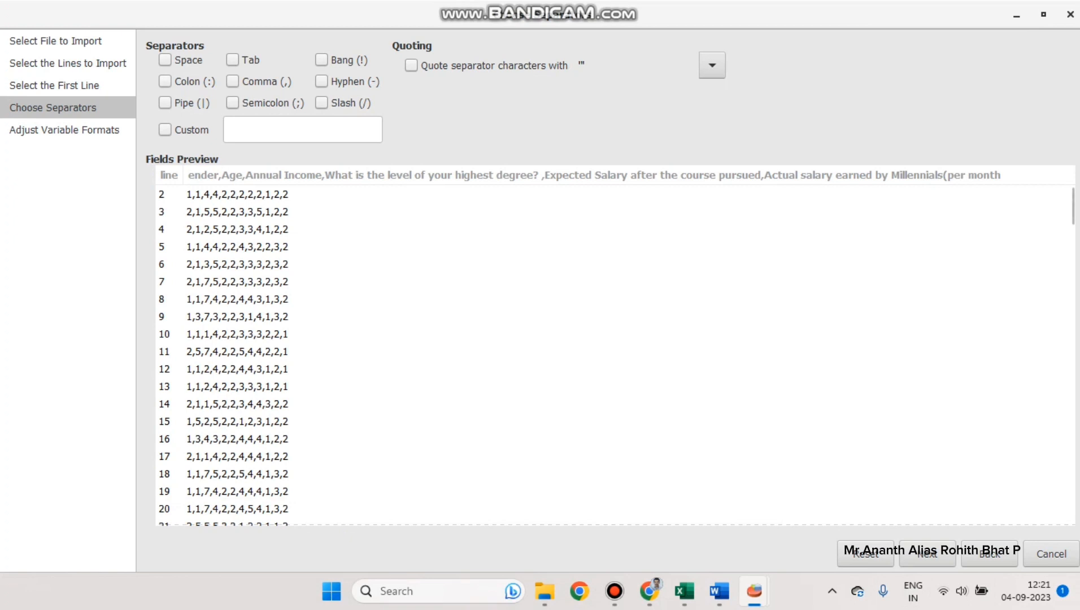
Step: Separate the fields by comma, keep the proposed variable formats and apply the import
click(233, 81)
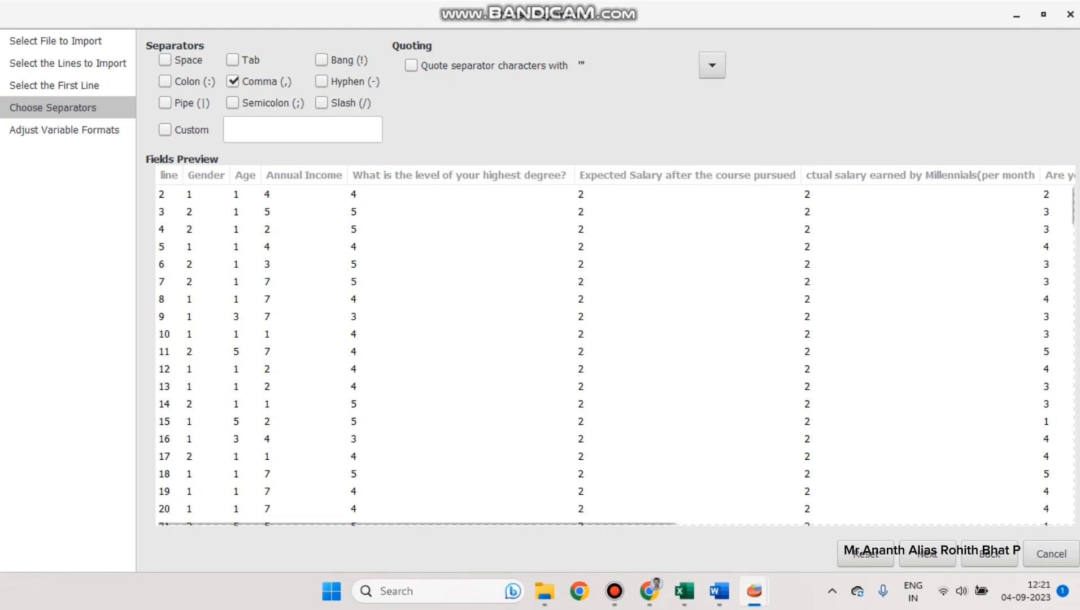
drag(415, 522, 763, 522)
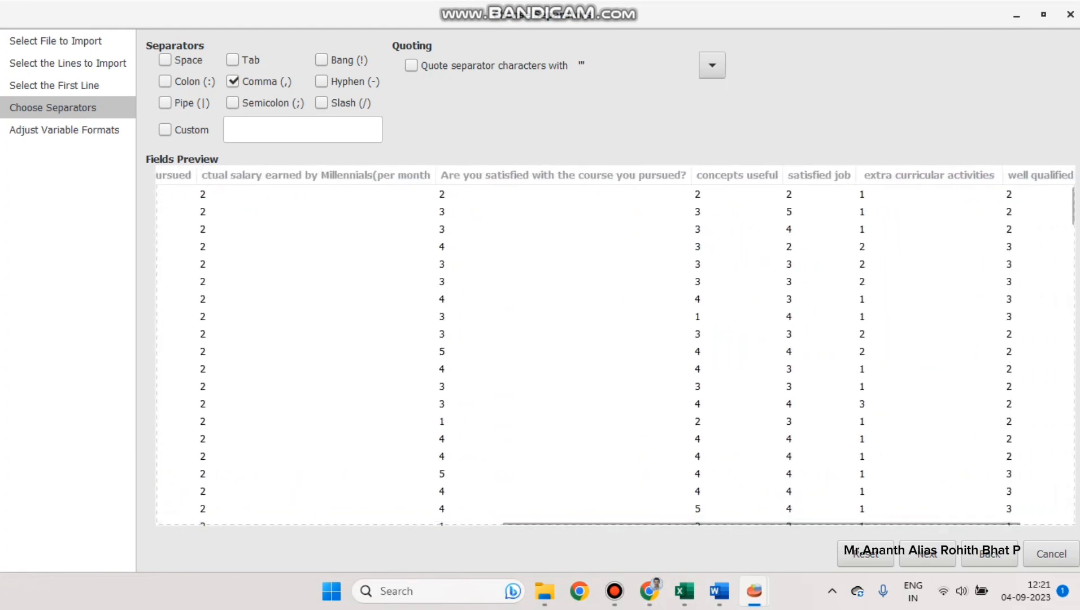
click(927, 554)
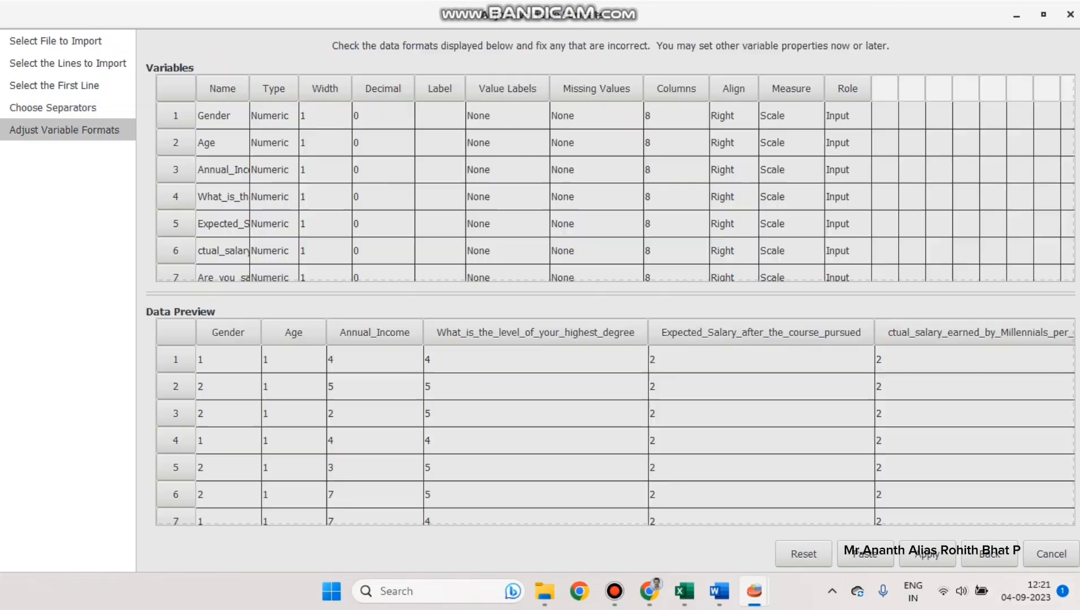
click(927, 555)
Step: Review the imported variable definitions and look through the numeric codes of the imported cases
click(129, 543)
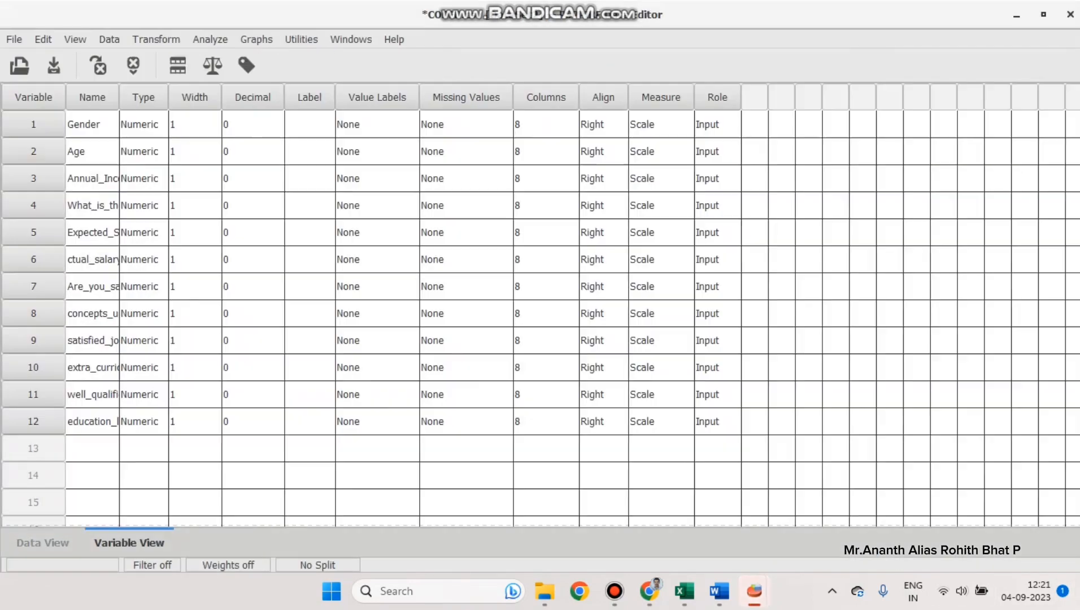
click(42, 543)
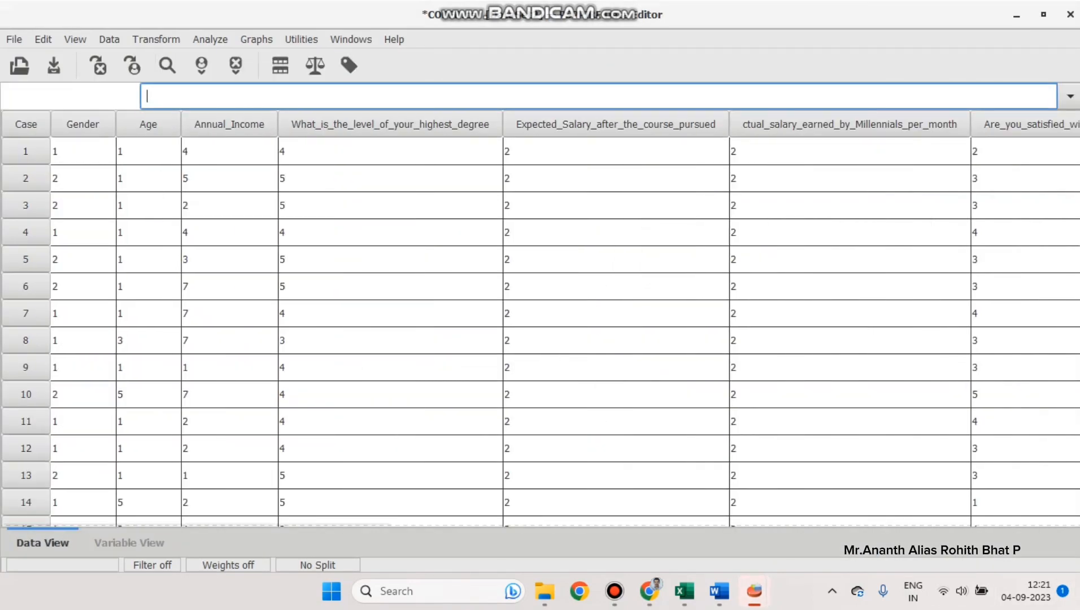
scroll(540, 332, down, 3)
scroll(540, 333, down, 3)
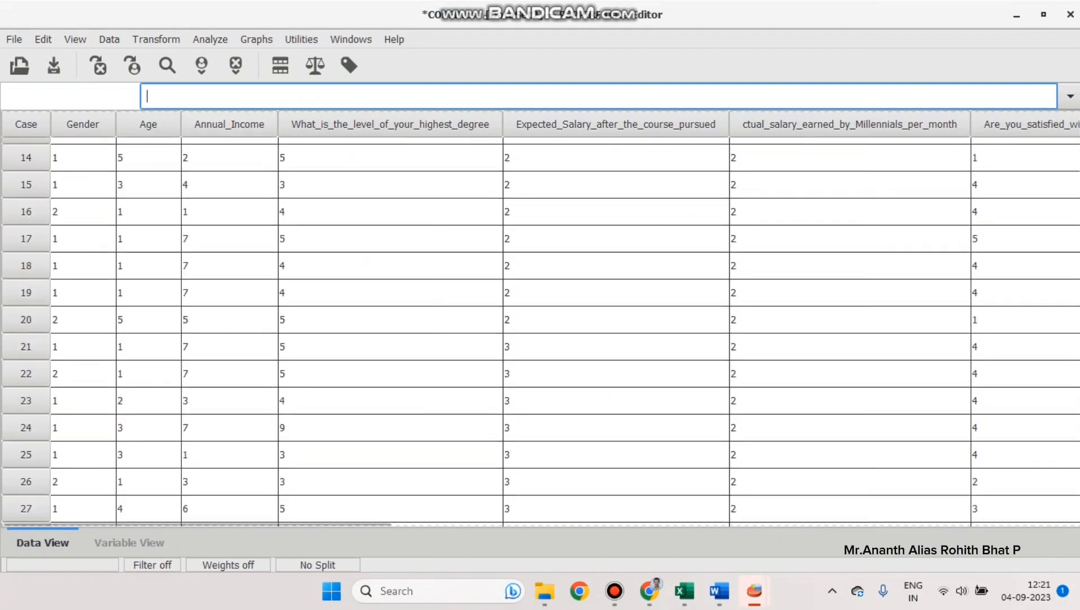
Step: Try out a value label for the Gender variable, with value 1 labelled male, and discard it
scroll(541, 332, up, 2)
click(129, 543)
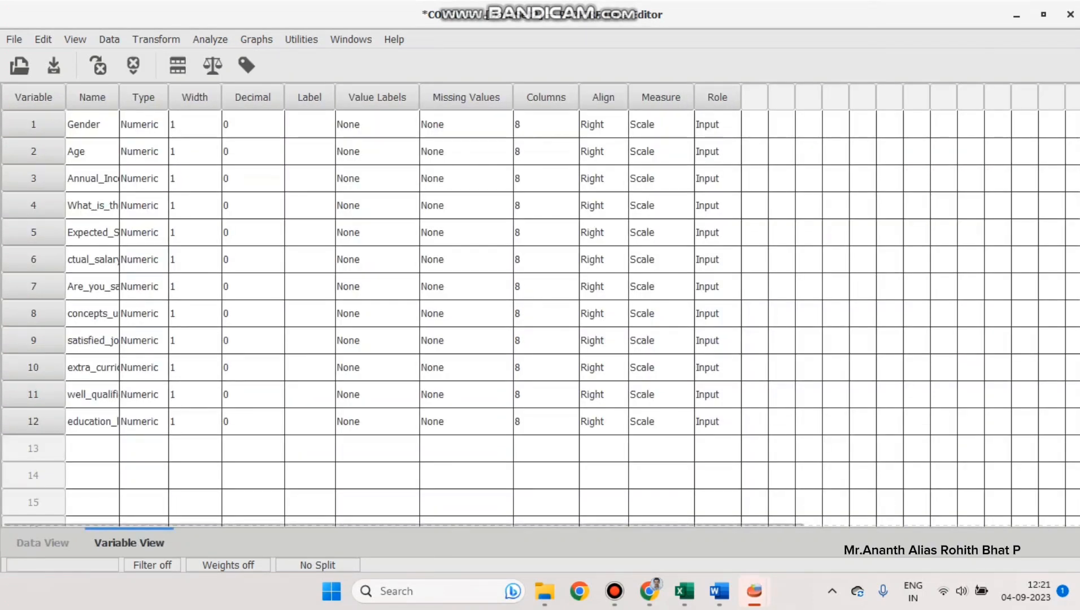
click(377, 124)
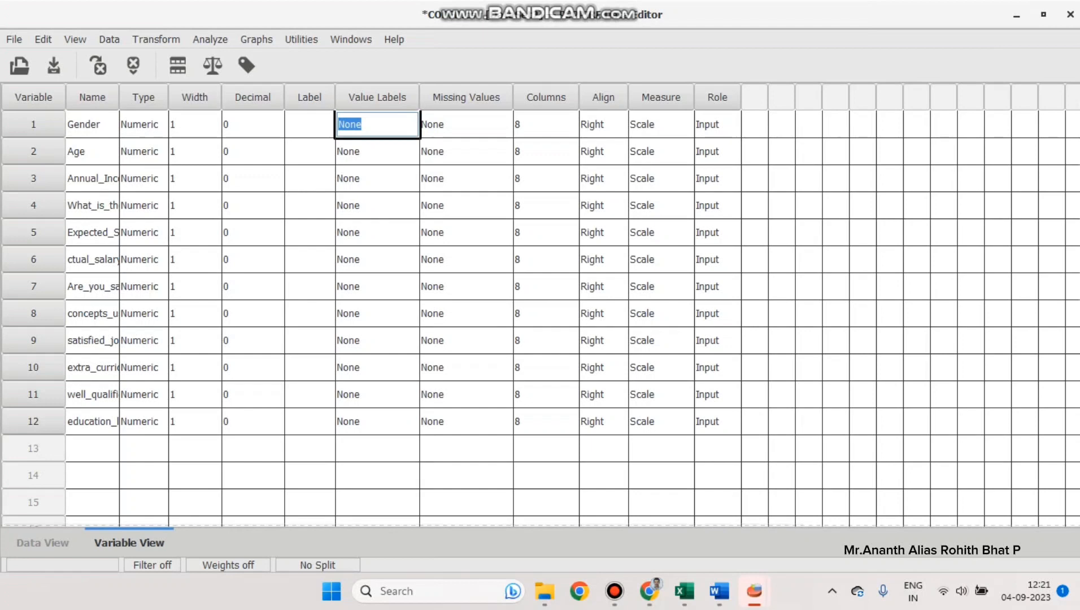
click(377, 124)
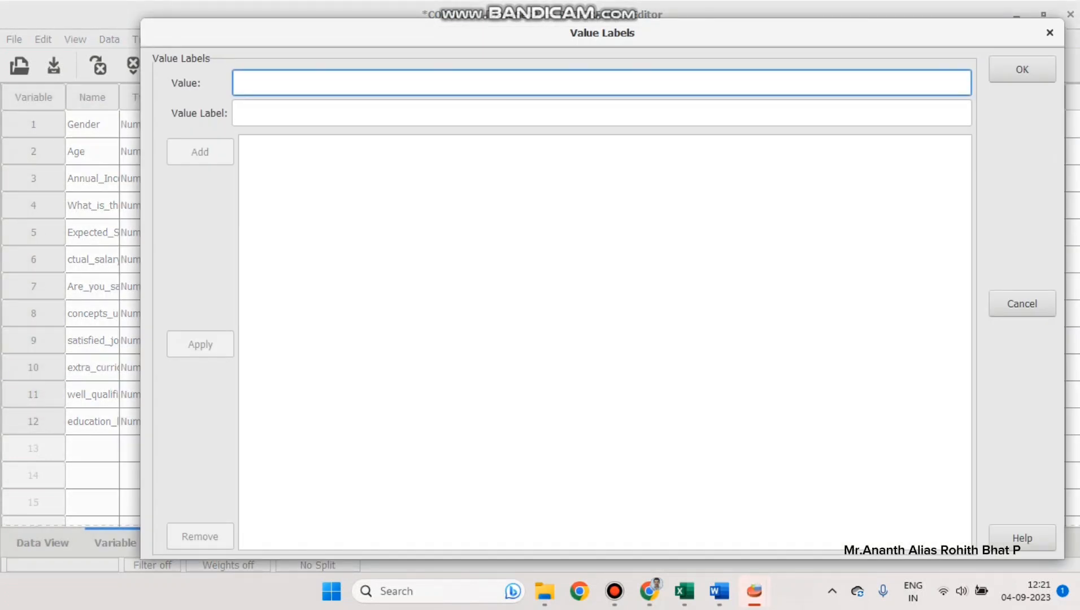
text(1)
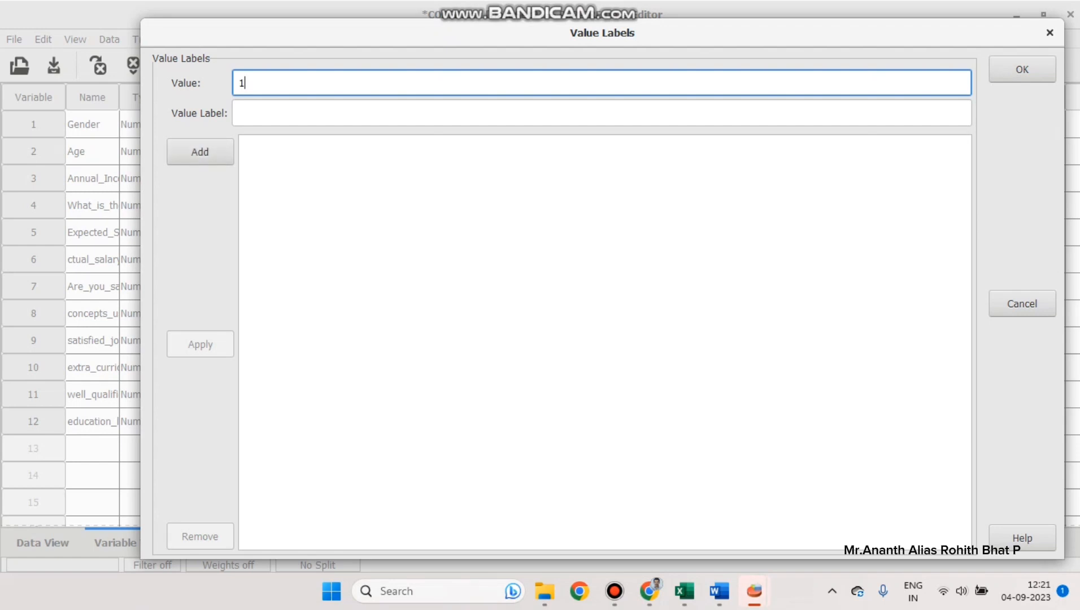
key(Tab)
text(male)
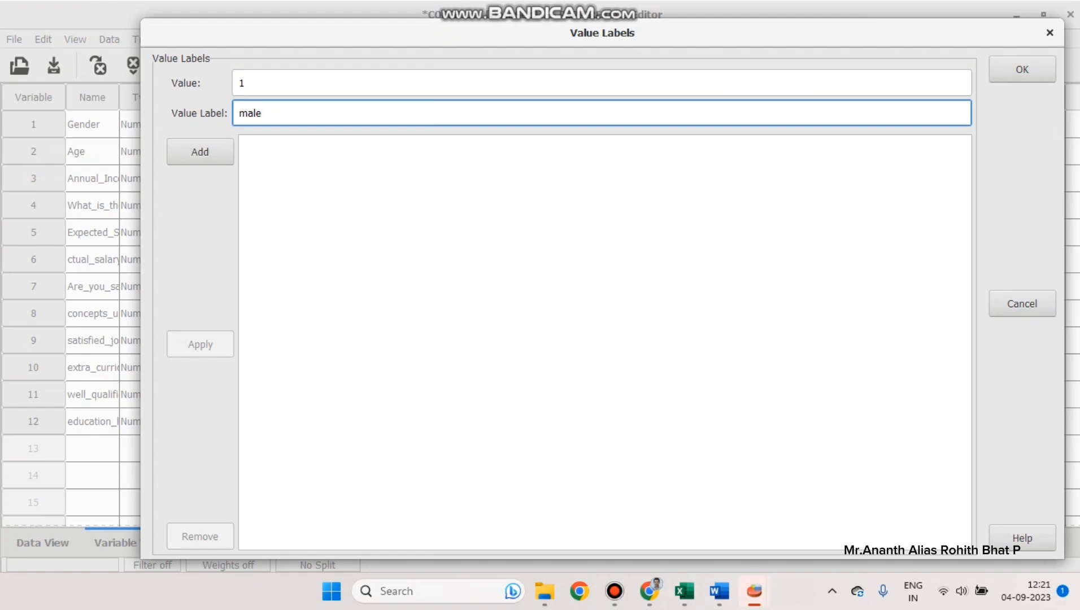
click(200, 152)
click(267, 144)
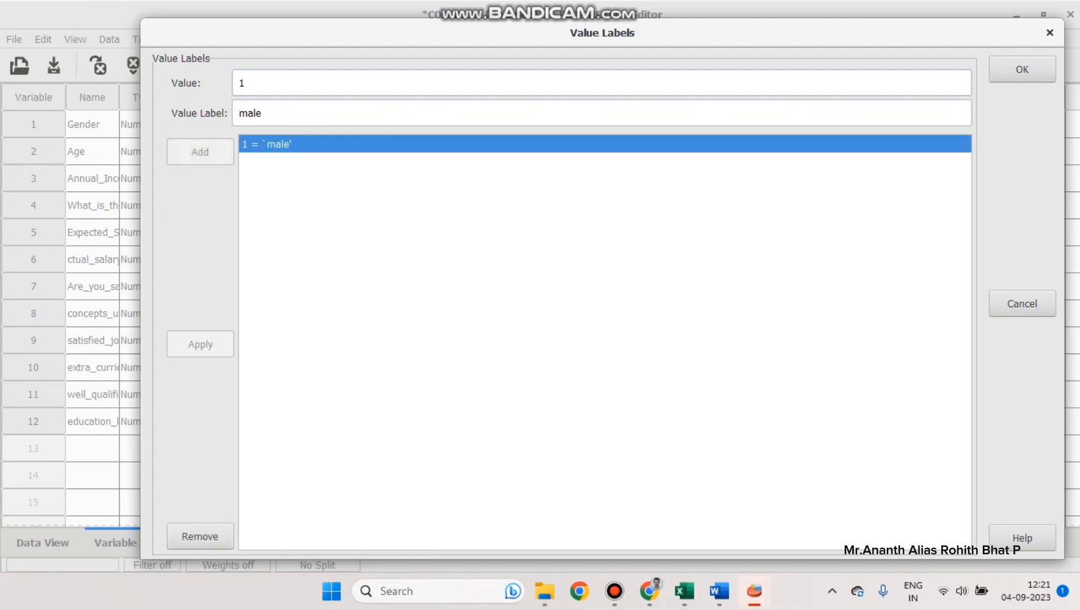
key(alt+Tab)
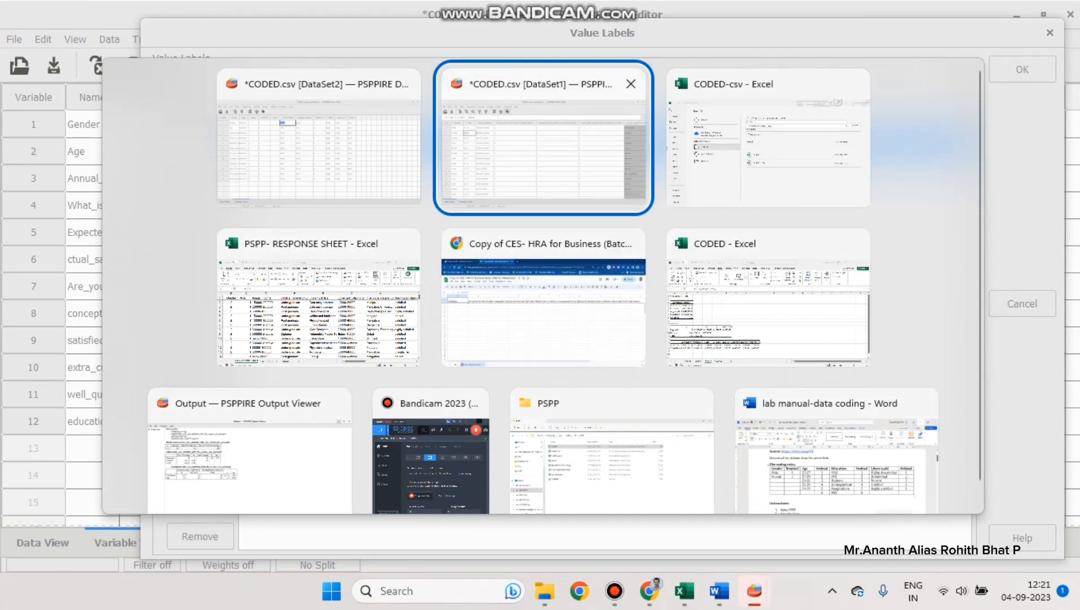
click(550, 150)
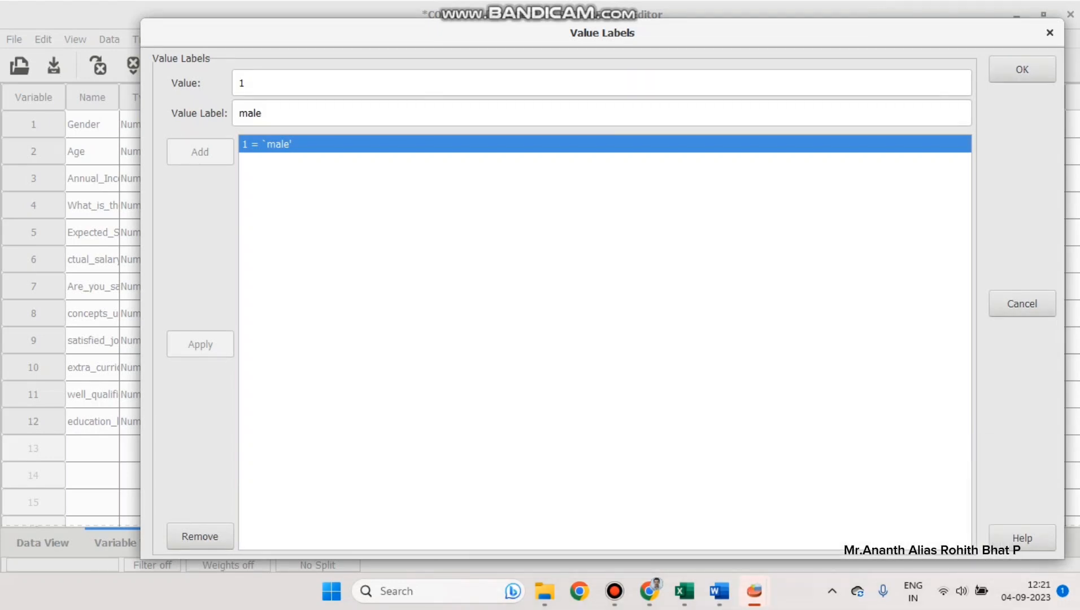
click(1050, 32)
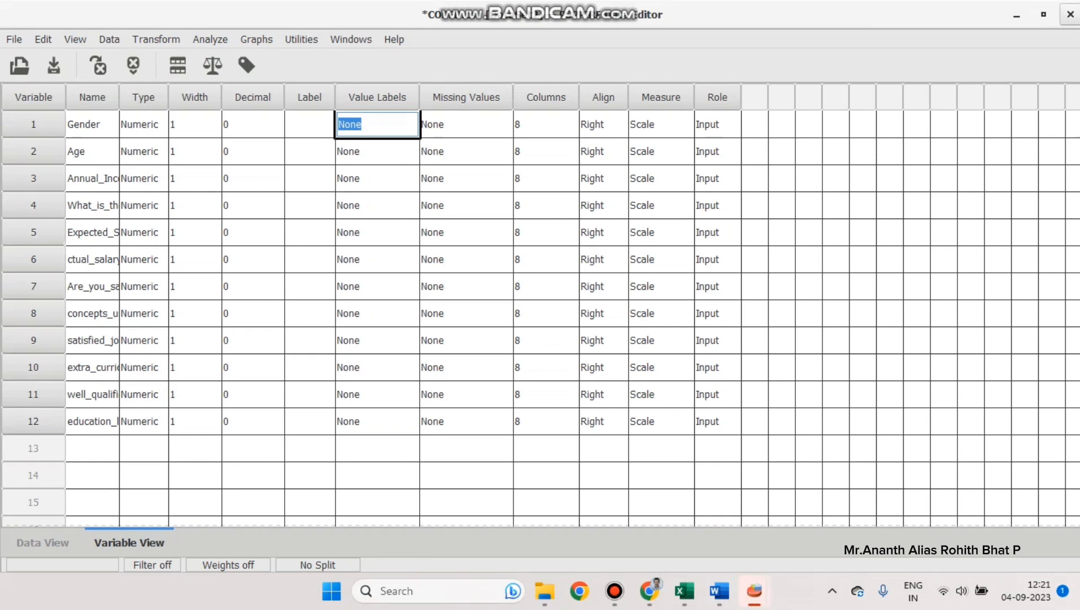
Step: Close both CODED.csv data editor windows
click(1070, 15)
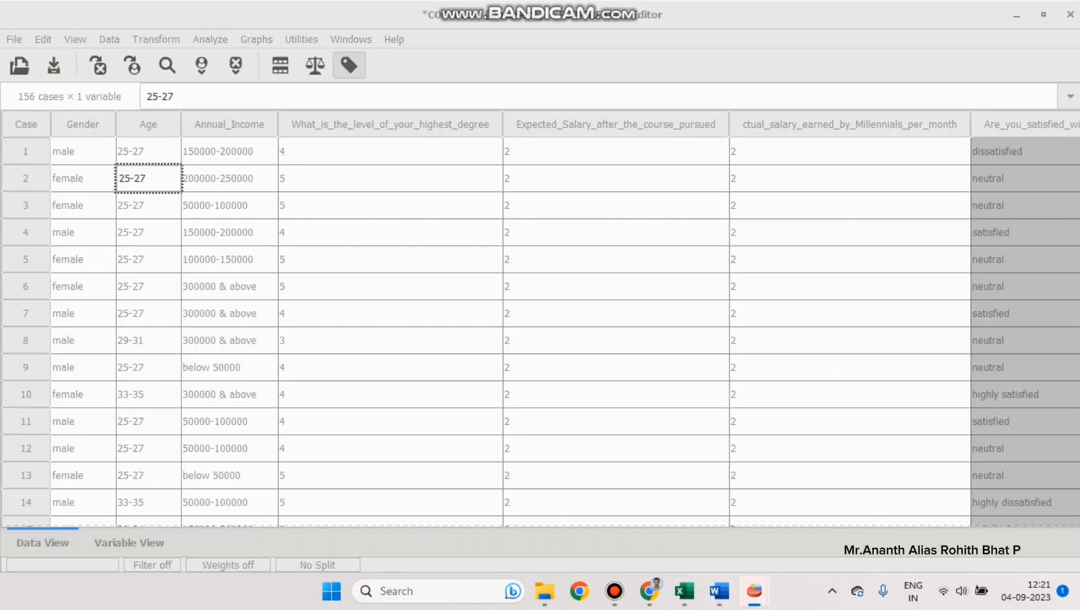
key(alt+F4)
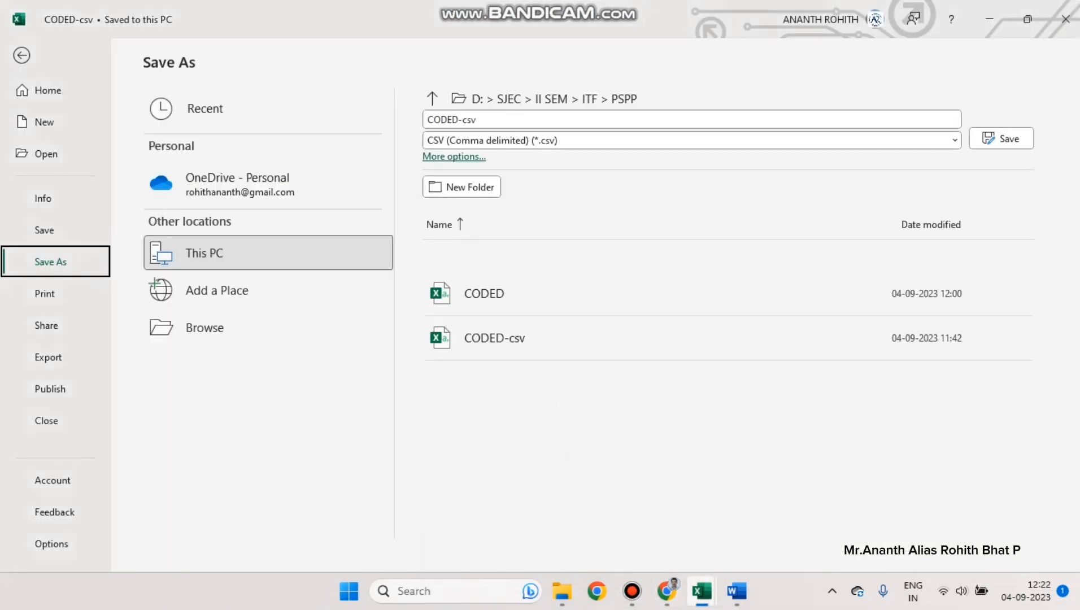
Step: Minimise the open Excel and browser windows and bring up the PSPP folder in File Explorer
mouse_move(702, 591)
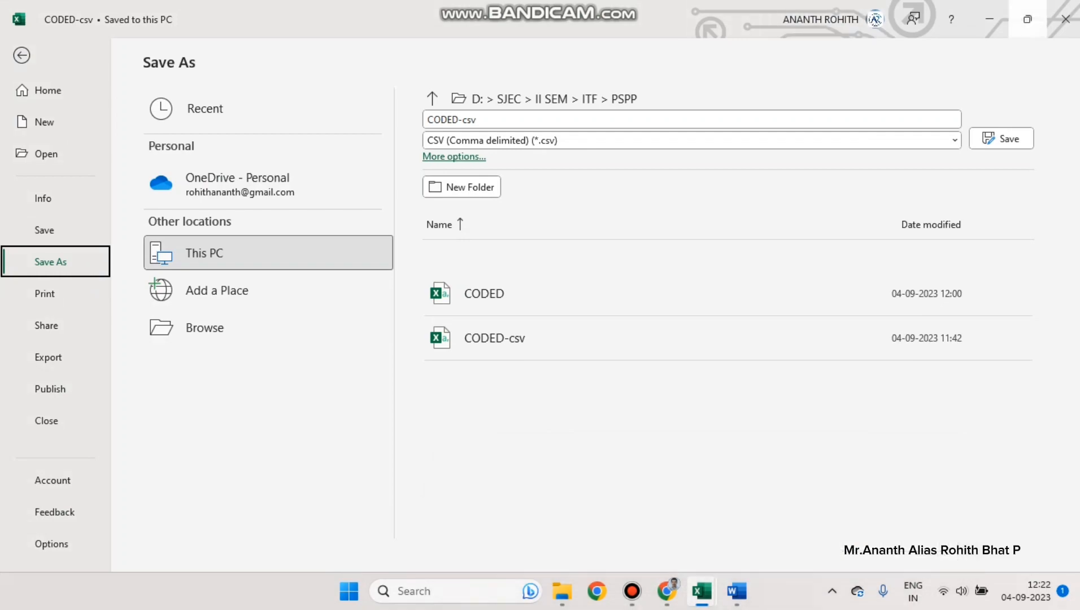
click(989, 18)
click(989, 18)
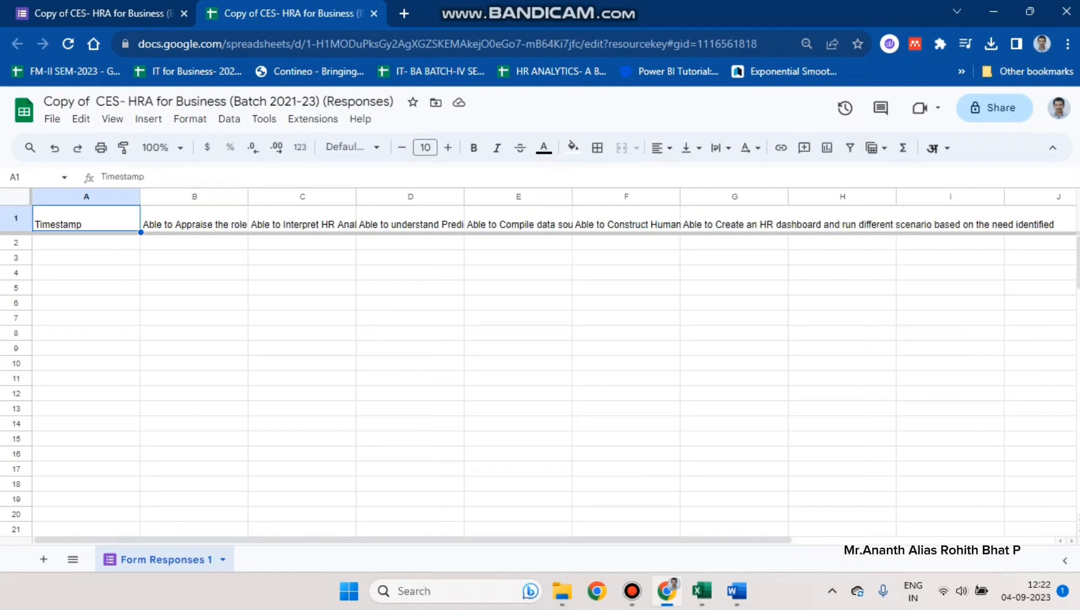
click(991, 15)
click(989, 19)
click(989, 19)
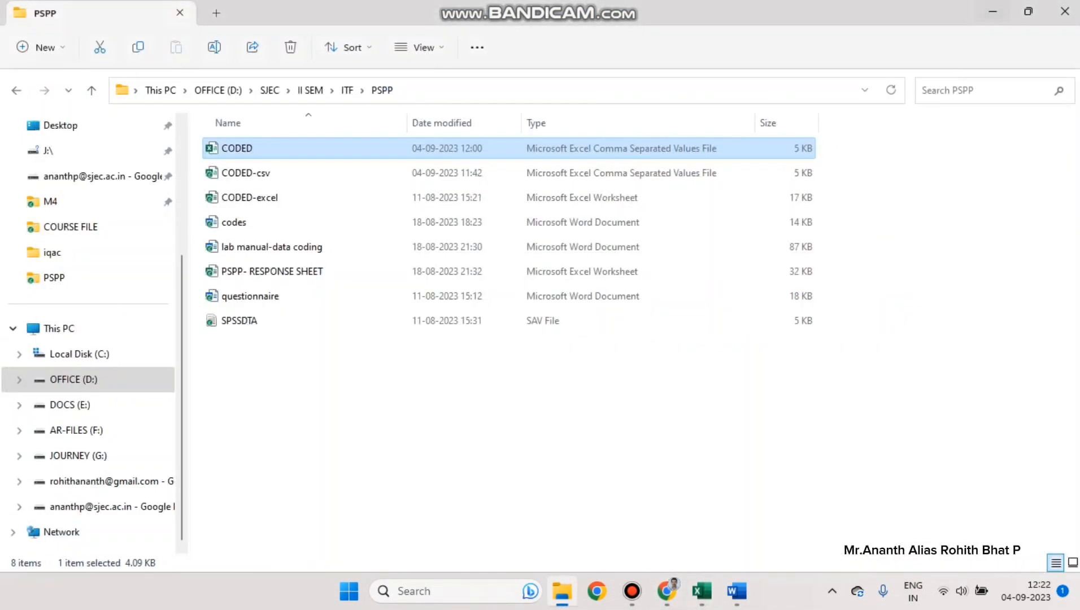
click(989, 12)
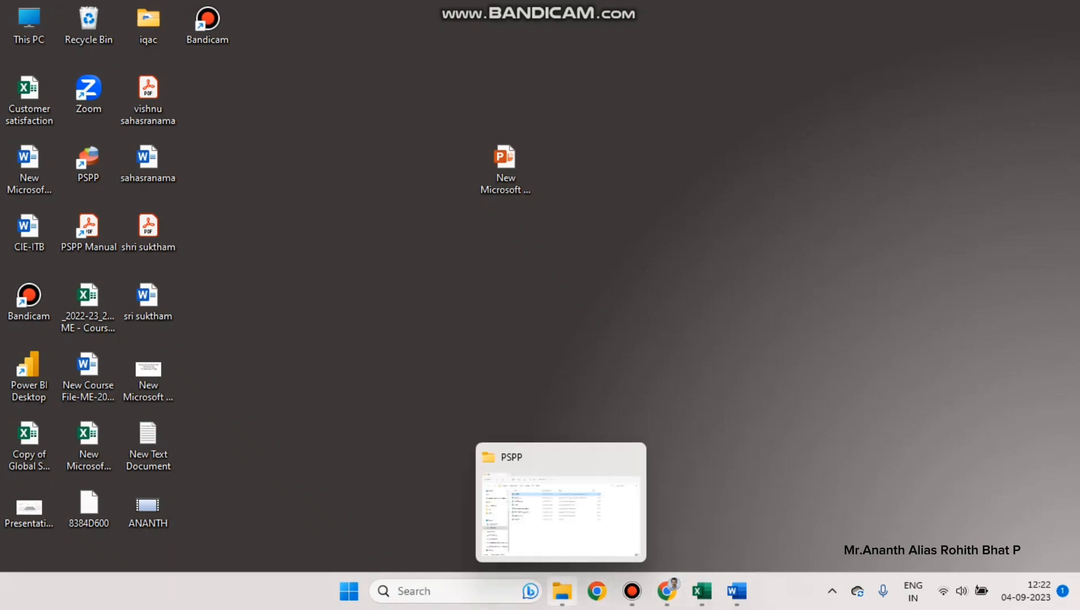
click(562, 590)
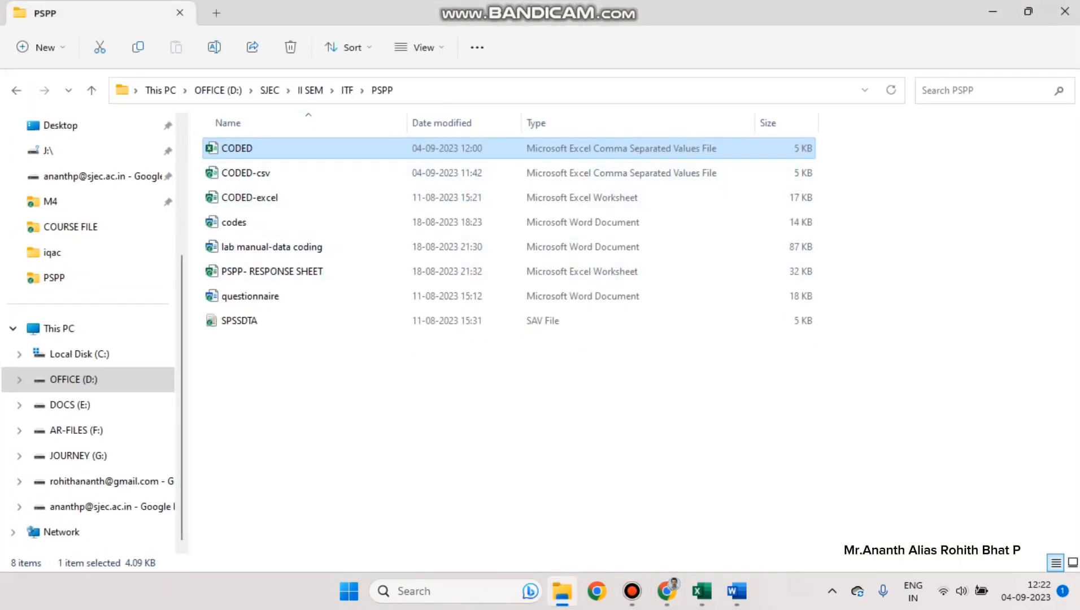